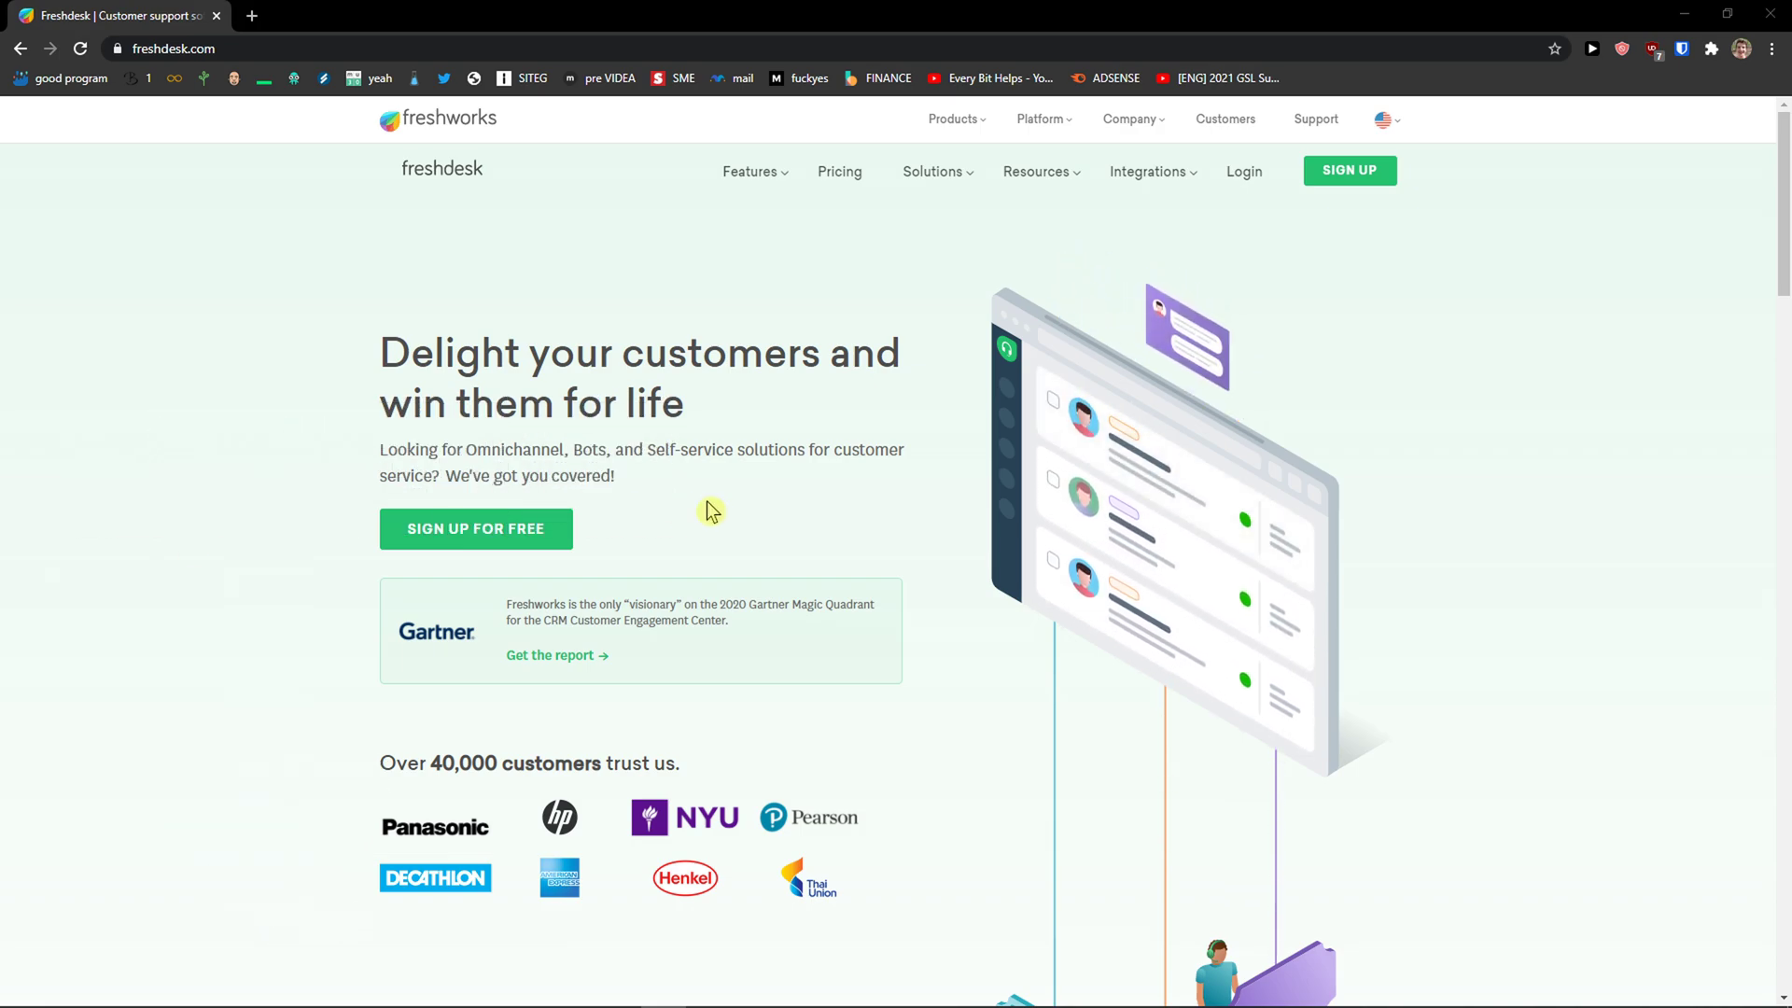
# Go from the Freshdesk homepage to the 21-day free trial sign-up page.
pyautogui.click(1352, 175)
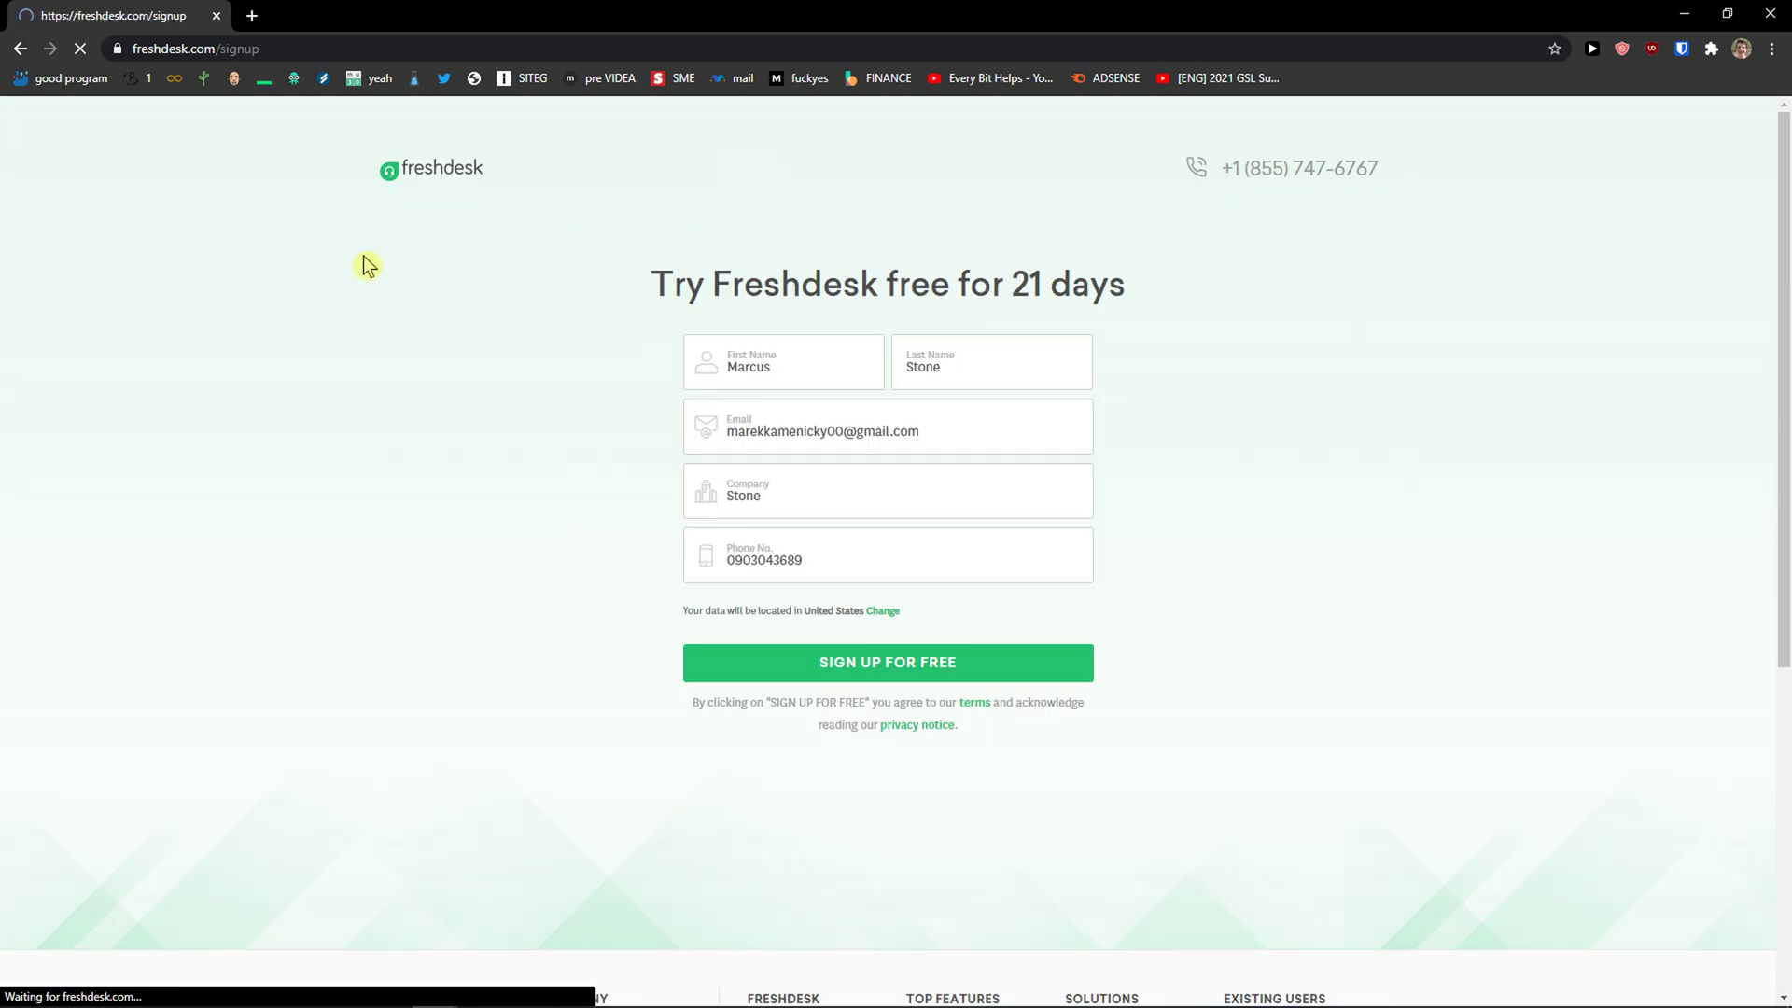
# Check the autofilled name fields and replace the email with a new address.
pyautogui.click(826, 366)
pyautogui.click(1012, 372)
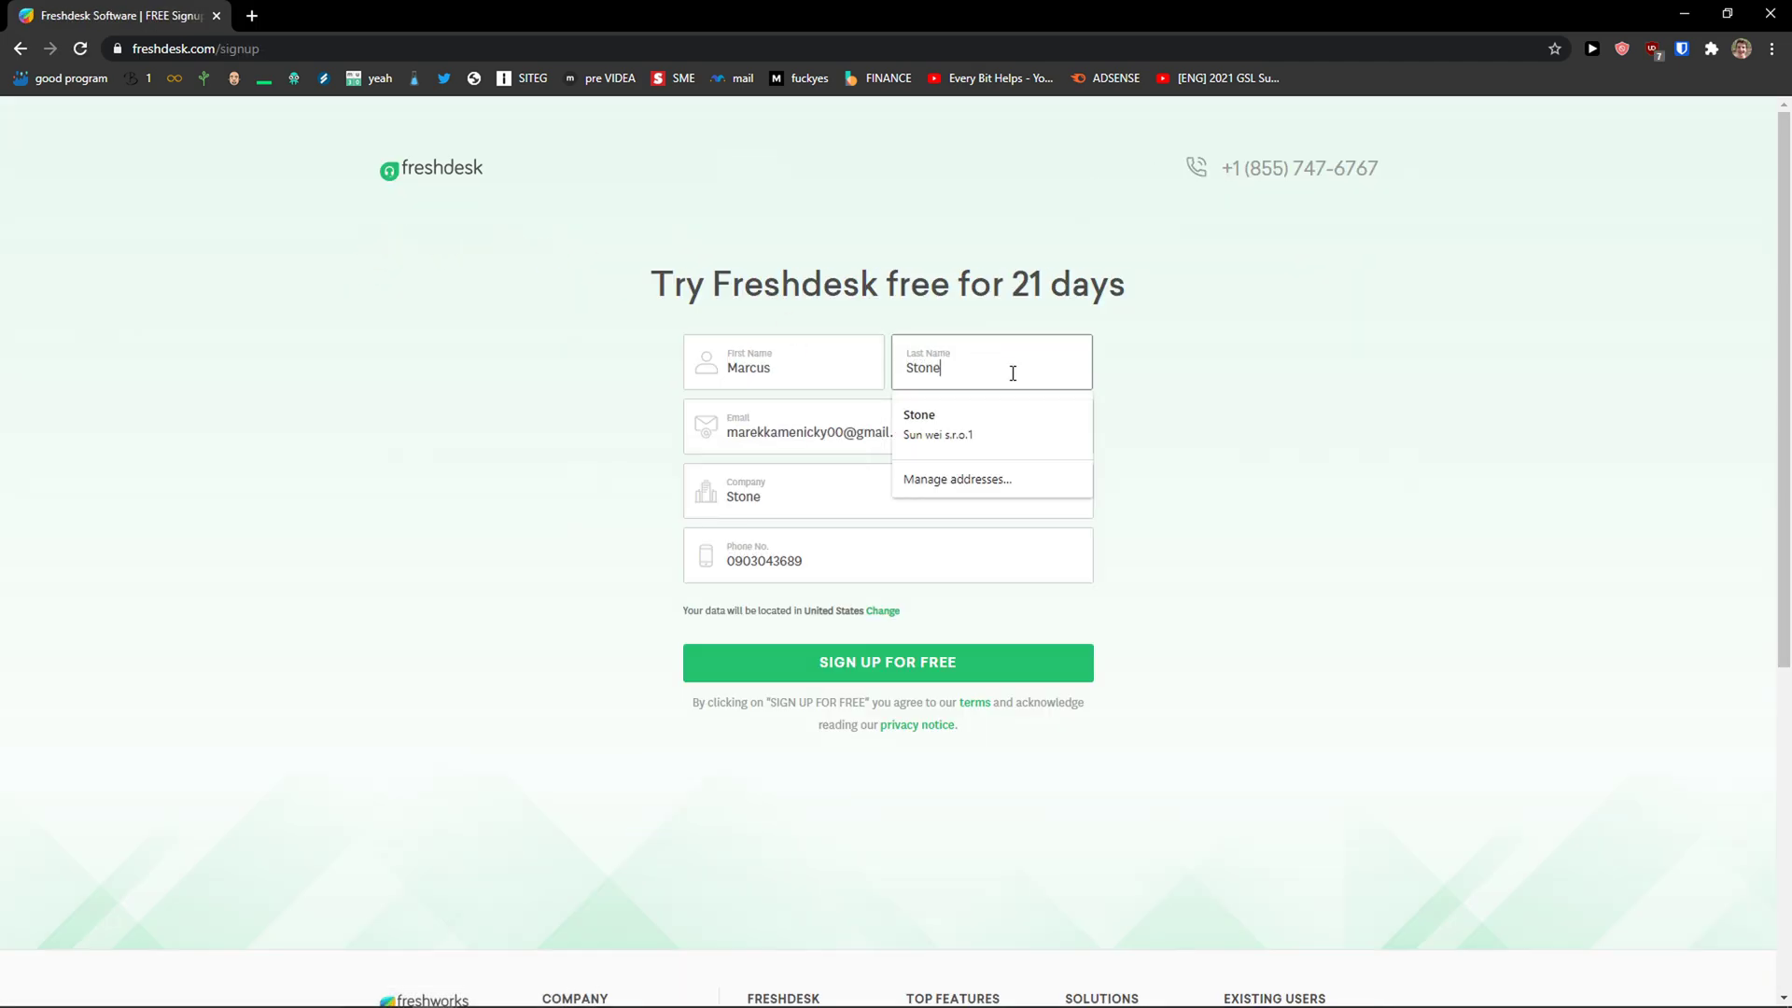
pyautogui.doubleClick(782, 429)
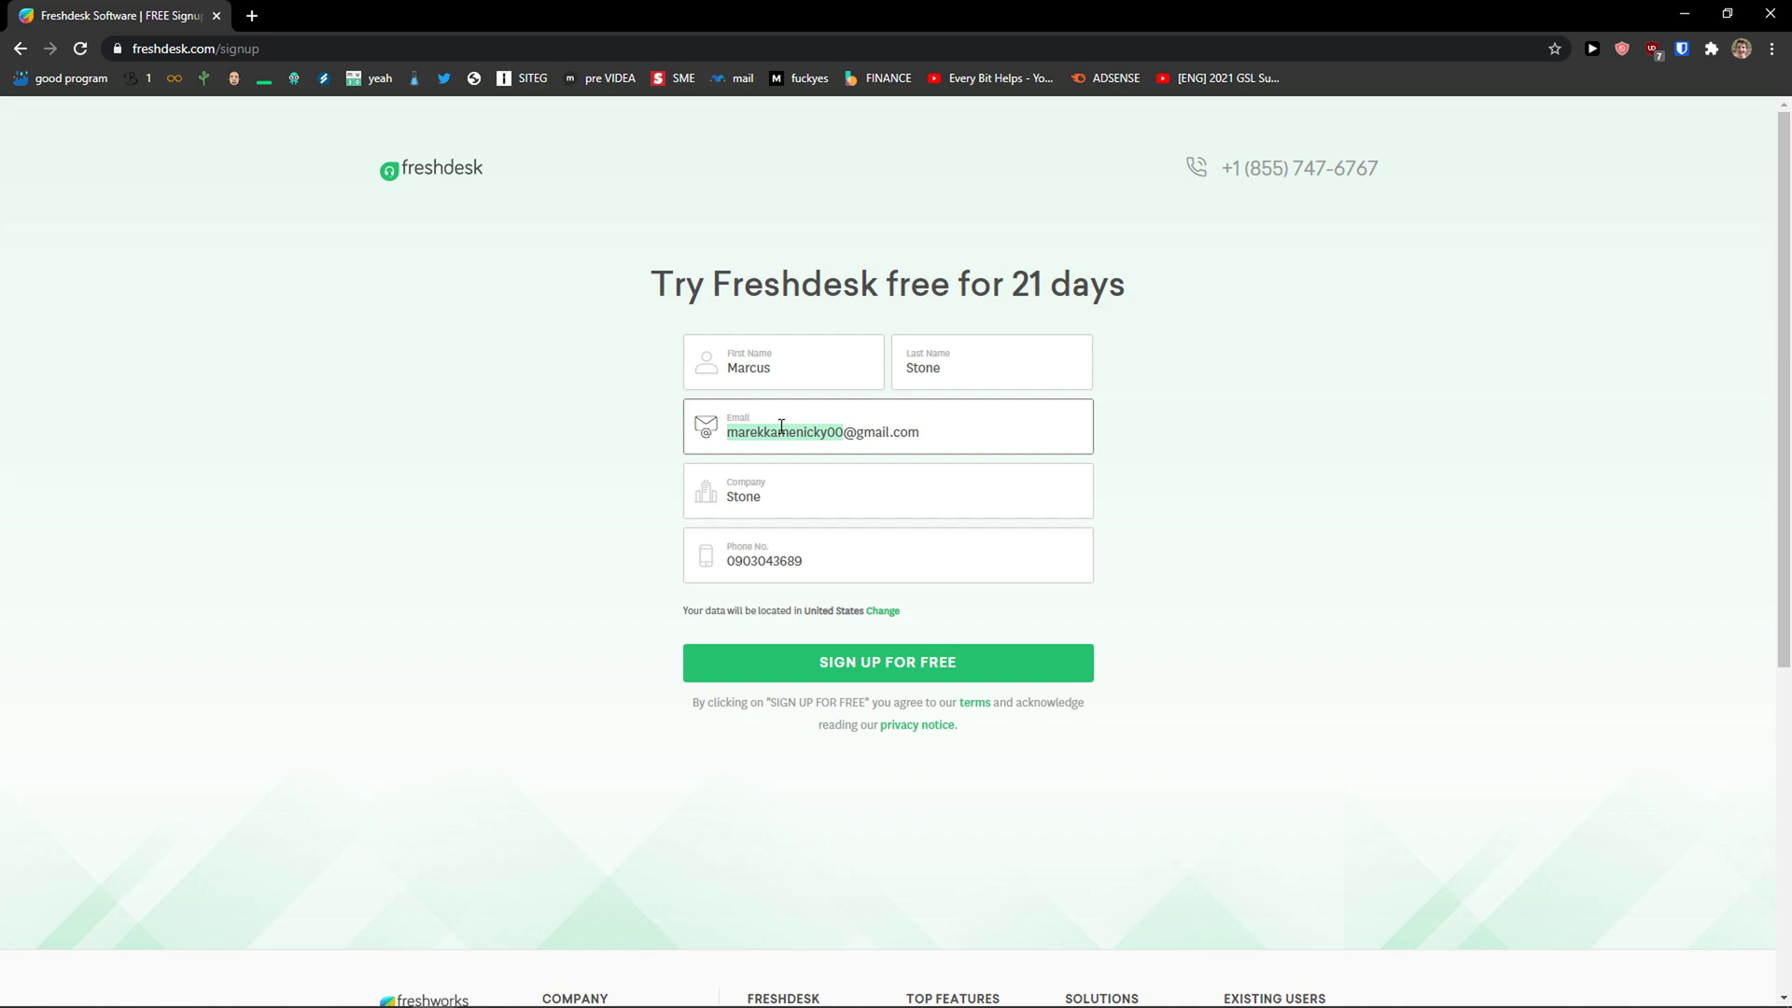
pyautogui.hotkey('ctrl', 'a')
pyautogui.write('sunwe')
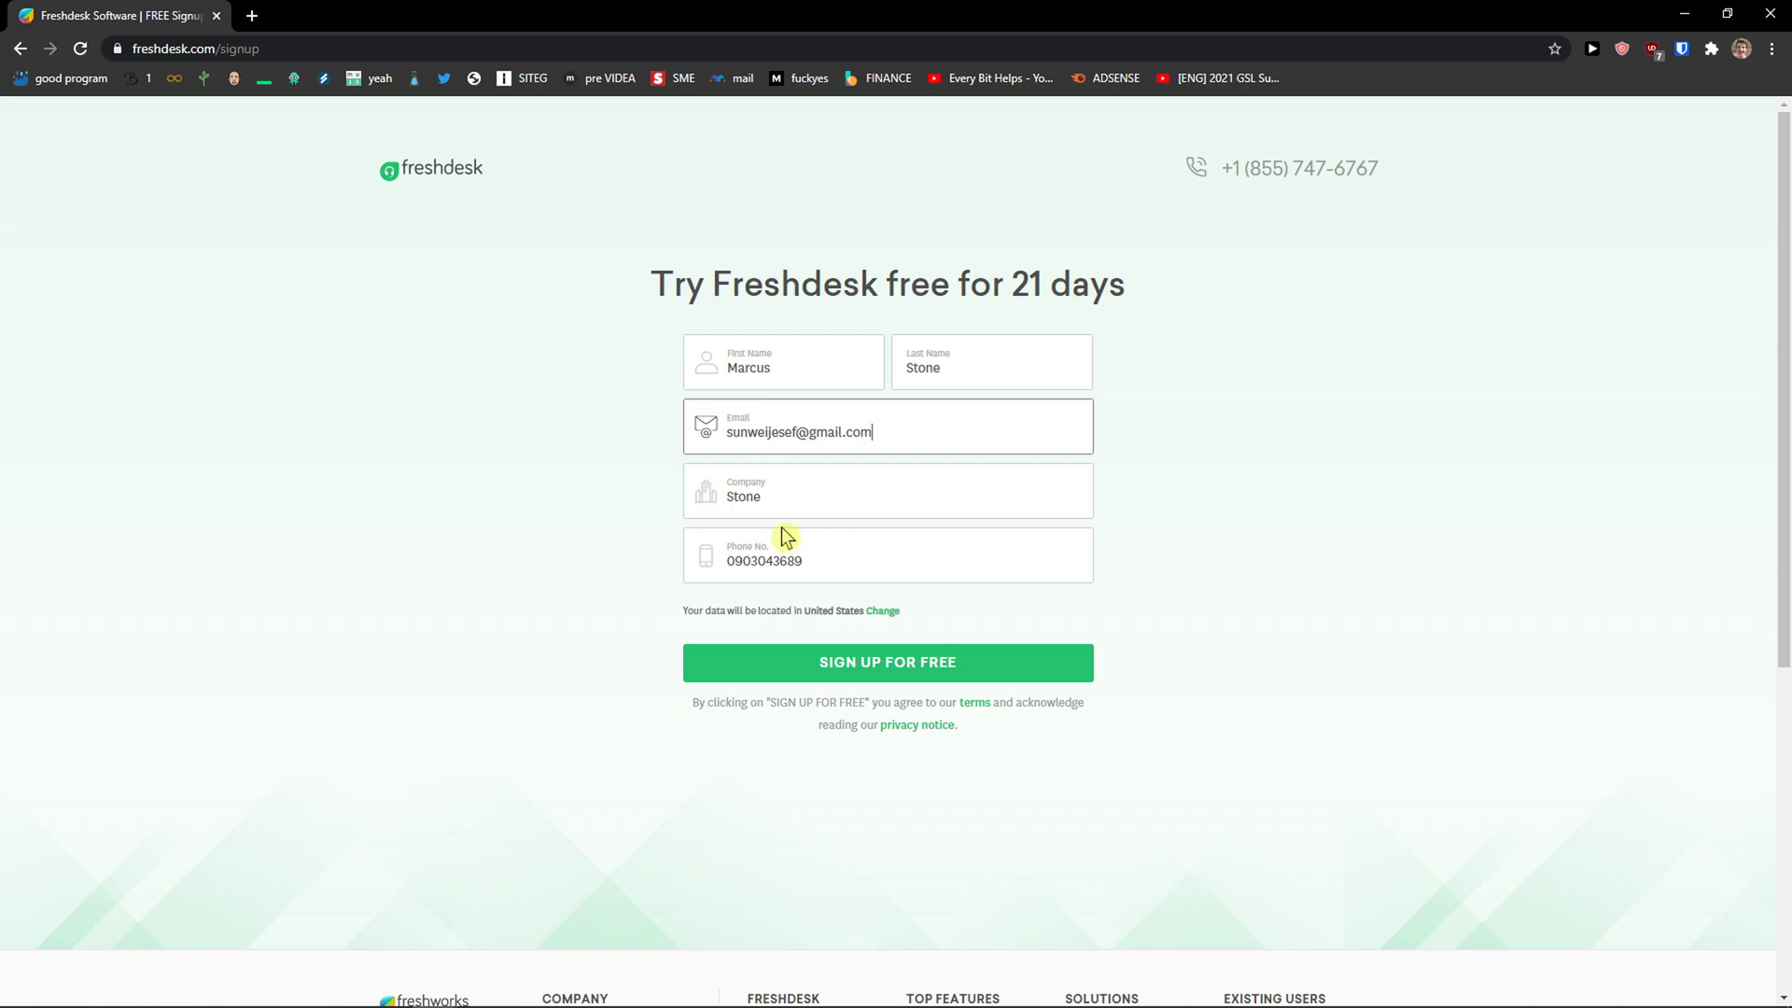
# Change the phone number's last digit to 8 and submit the free trial form.
pyautogui.click(755, 551)
pyautogui.click(736, 565)
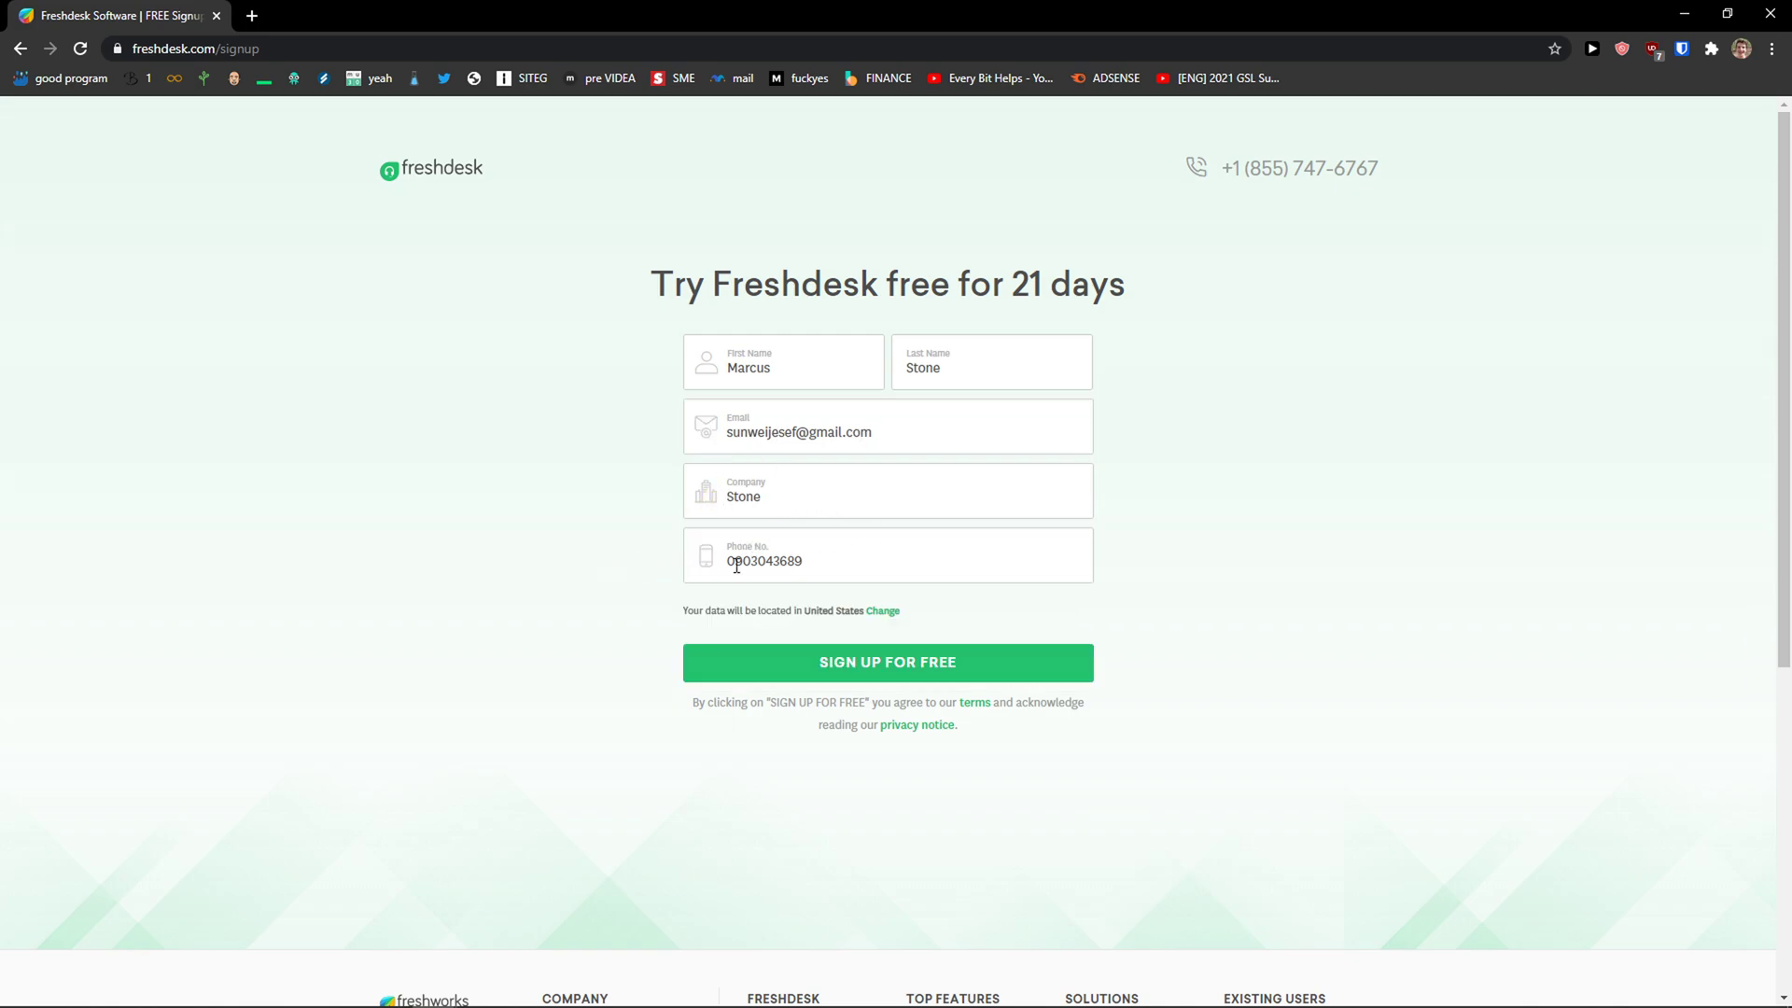
pyautogui.click(823, 566)
pyautogui.press('BackSpace')
pyautogui.write('8')
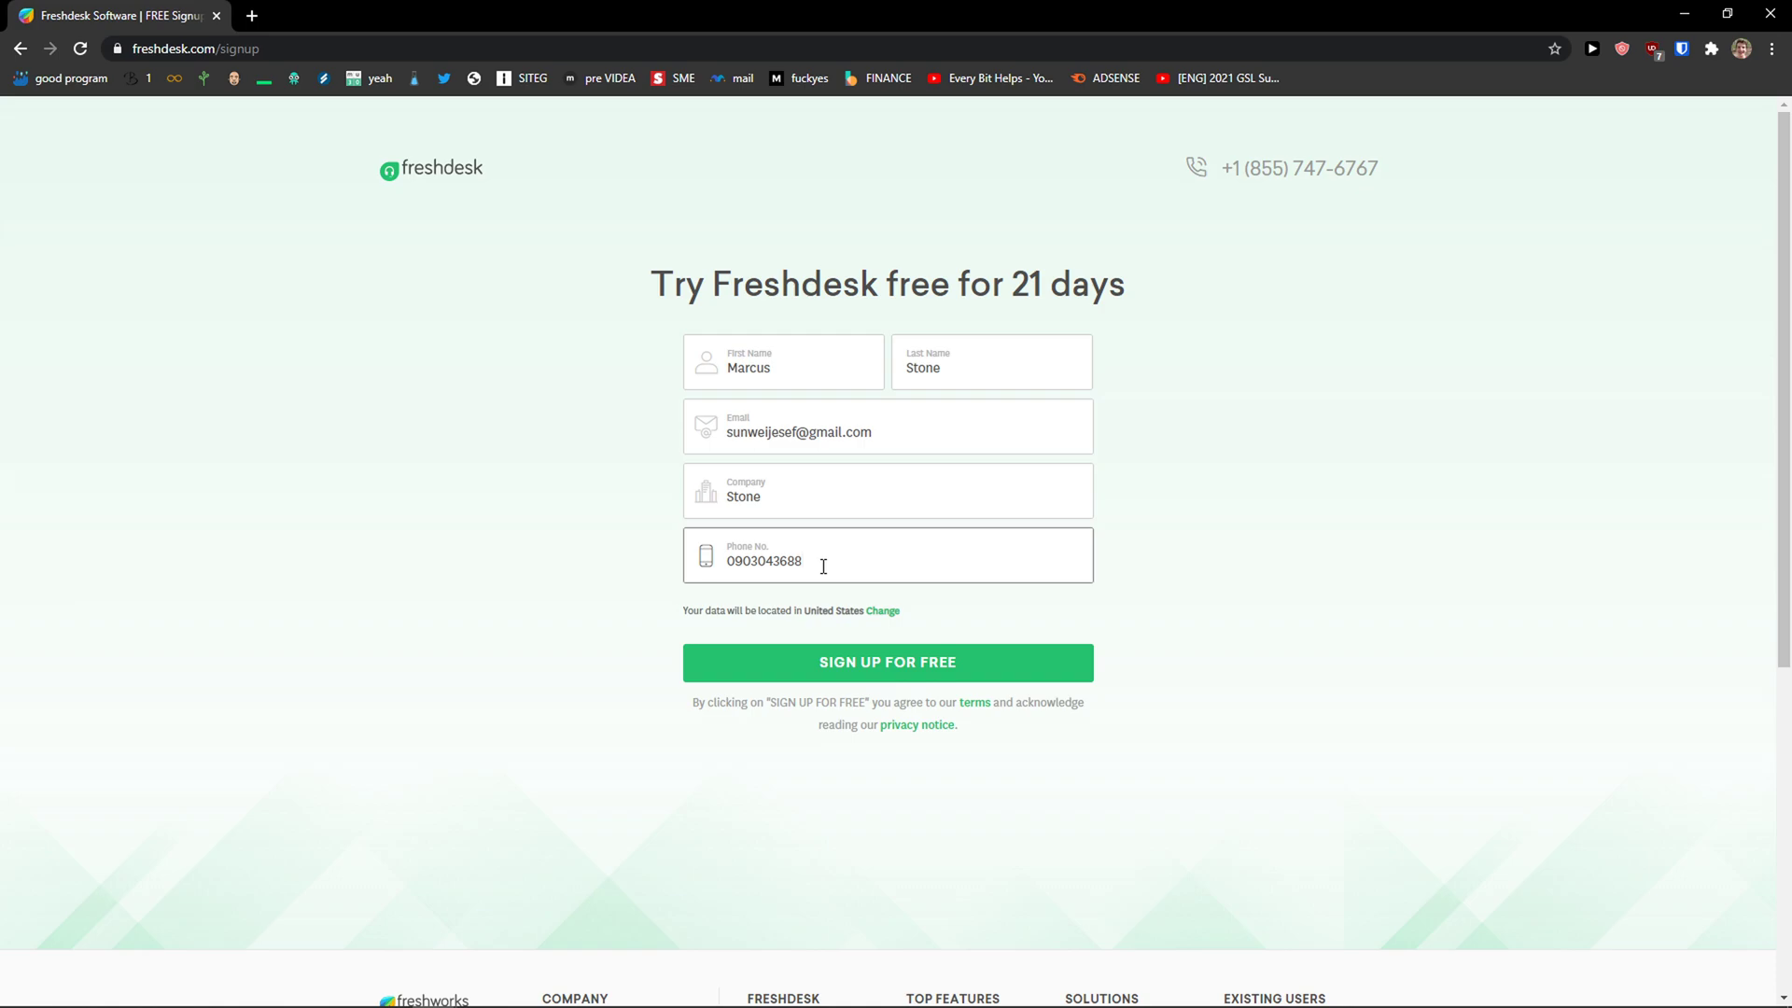
pyautogui.click(853, 671)
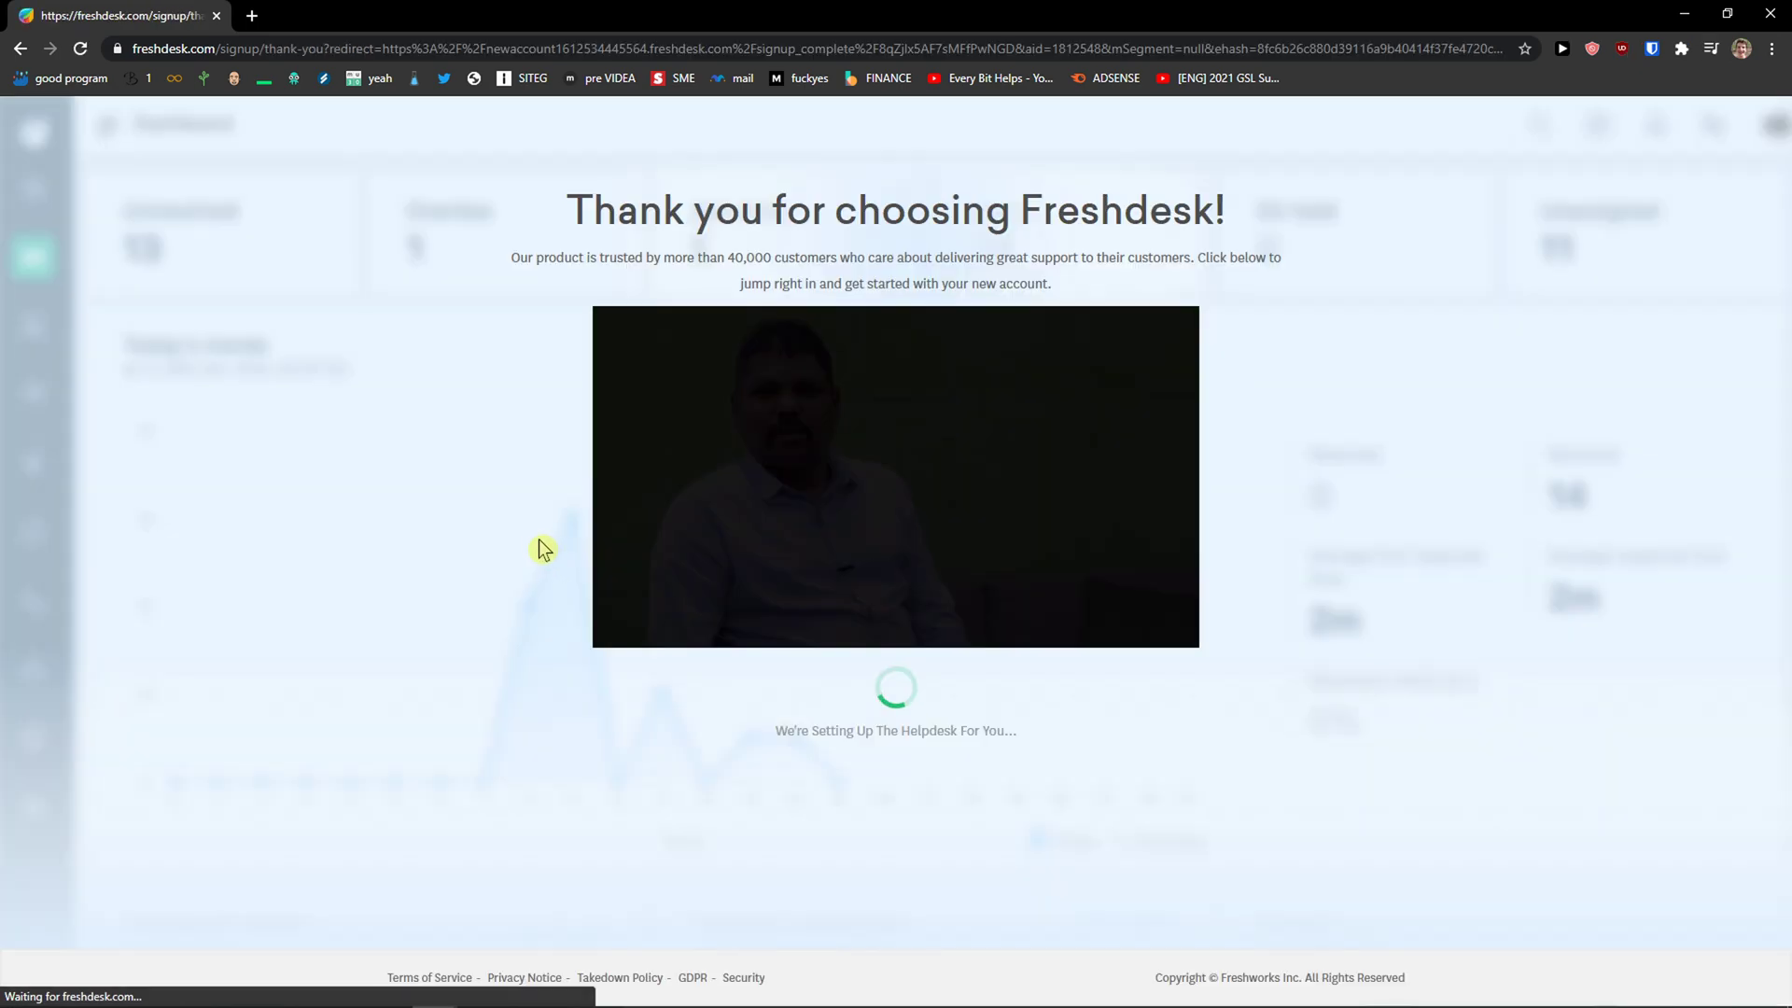
# Pause the welcome video and continue into the new helpdesk's Get started page.
pyautogui.click(613, 632)
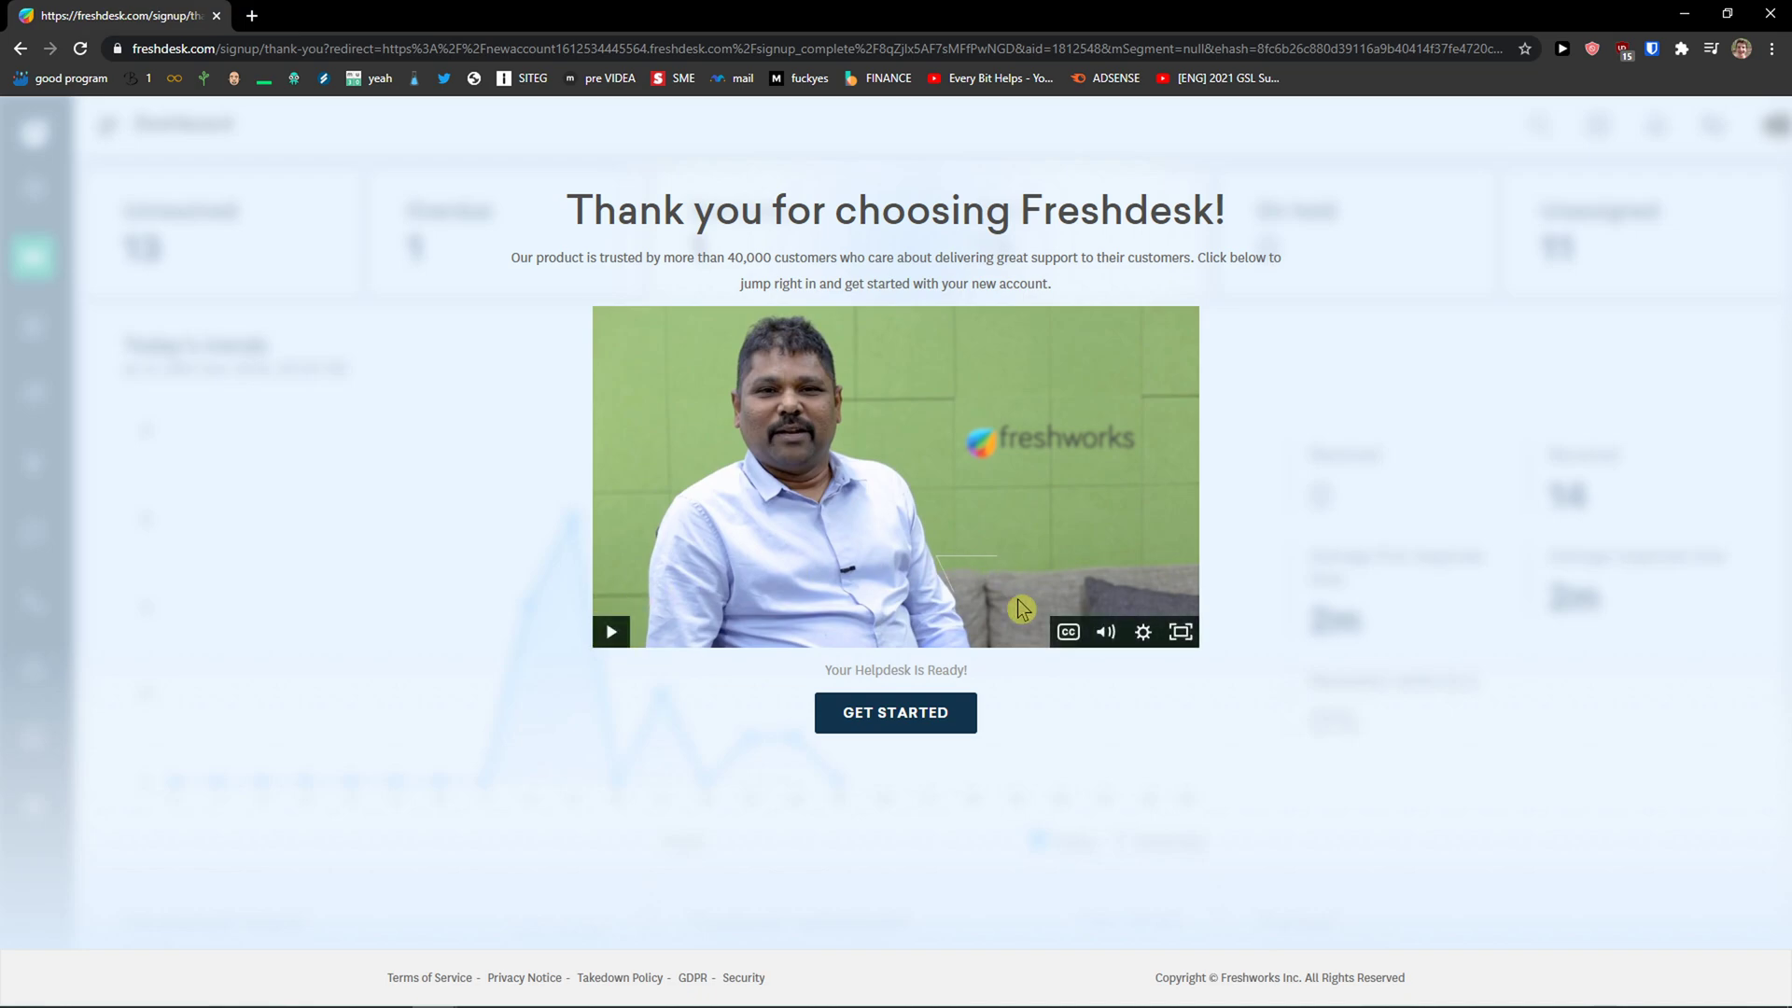
pyautogui.click(878, 735)
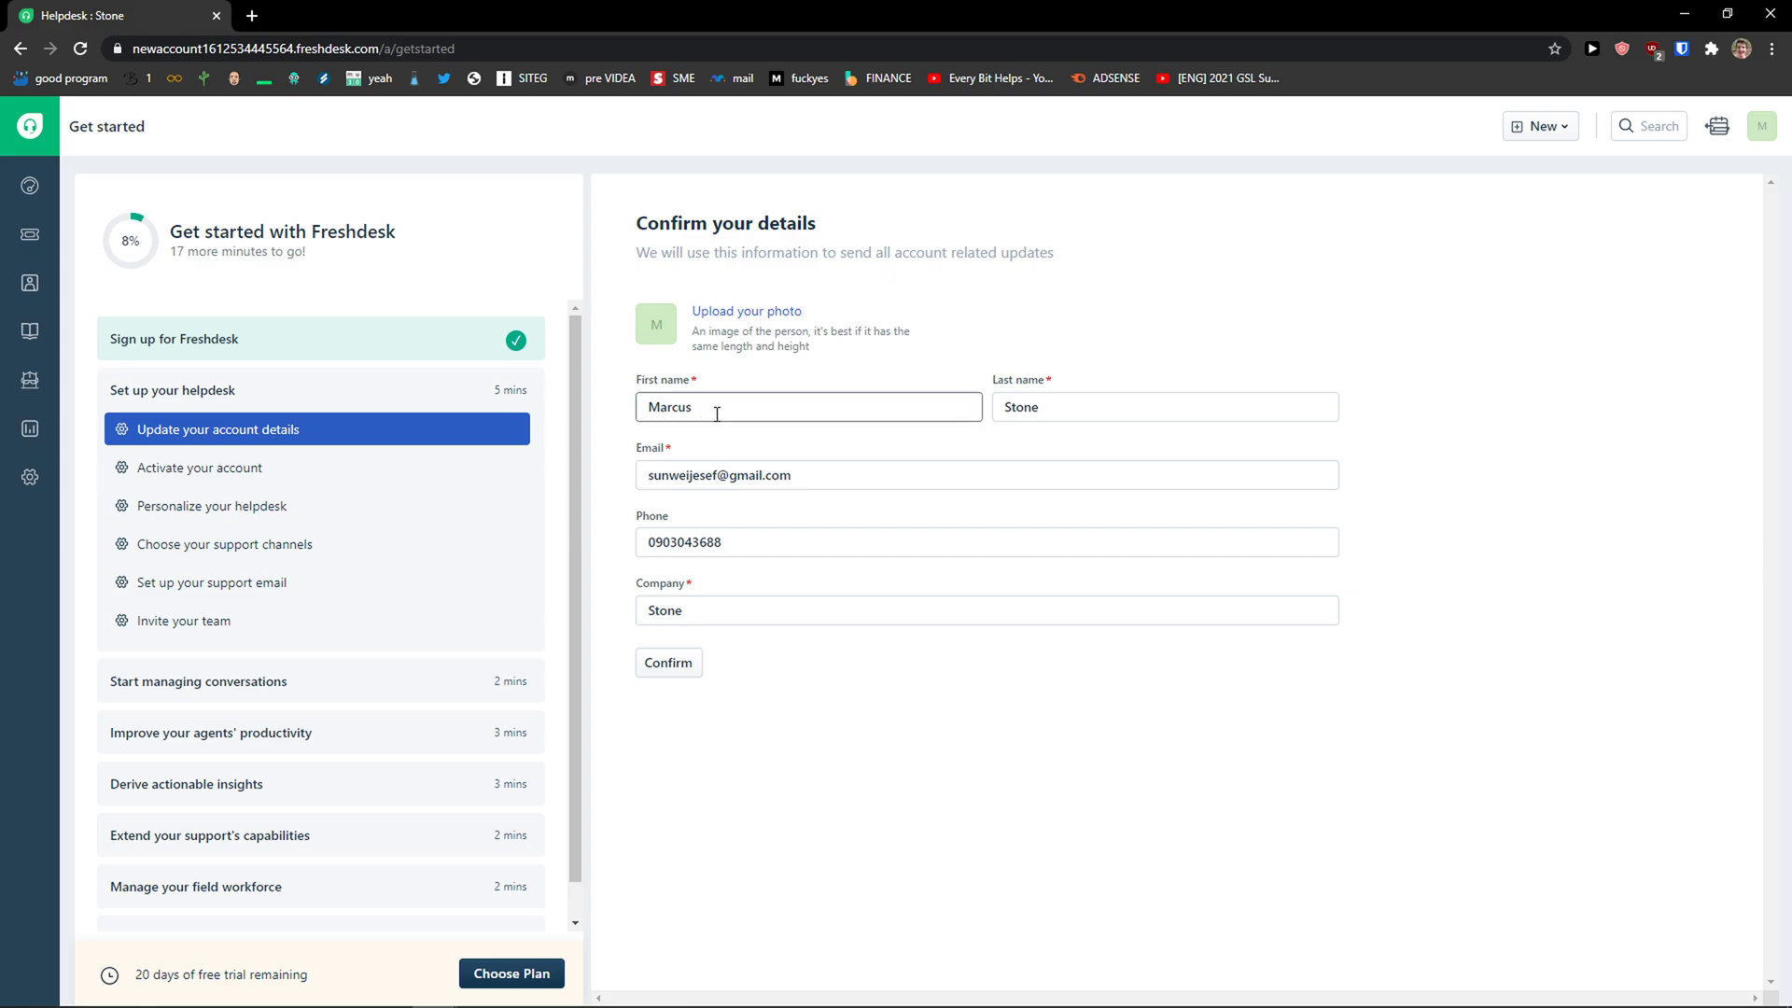
# Select the account email, then view the Activate your account and Personalize your helpdesk steps.
pyautogui.moveTo(813, 469); pyautogui.dragTo(568, 466)
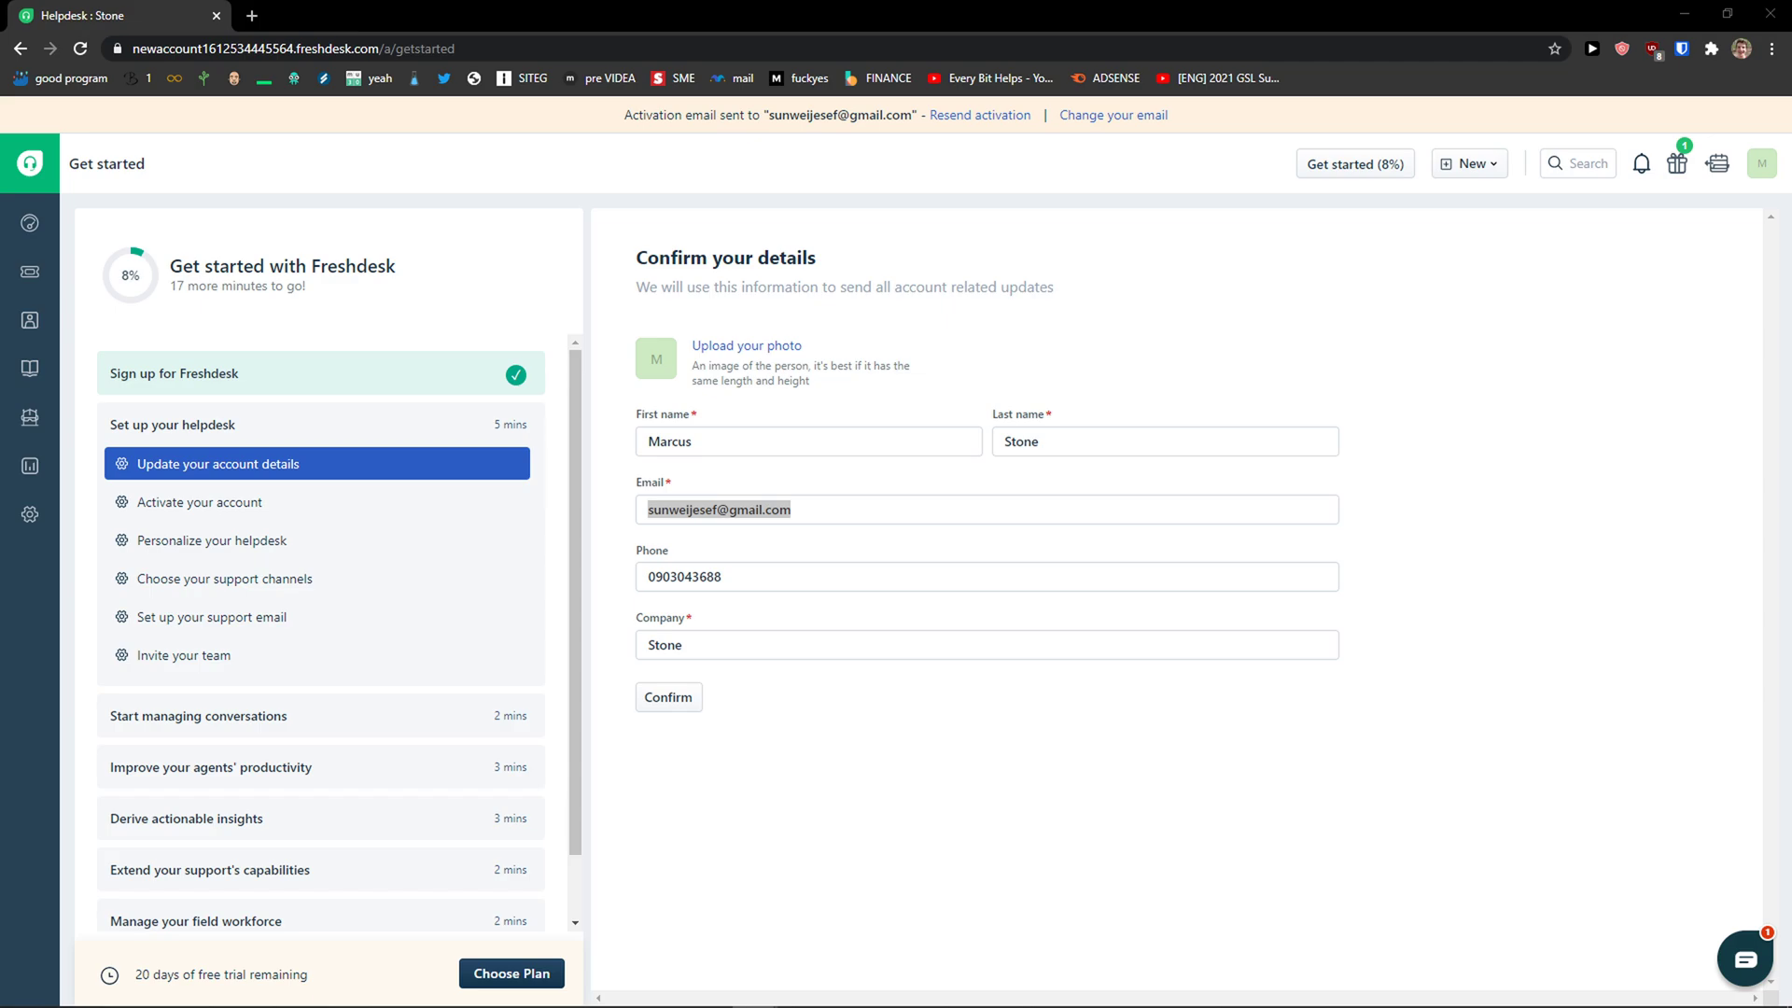
pyautogui.click(348, 503)
pyautogui.click(333, 540)
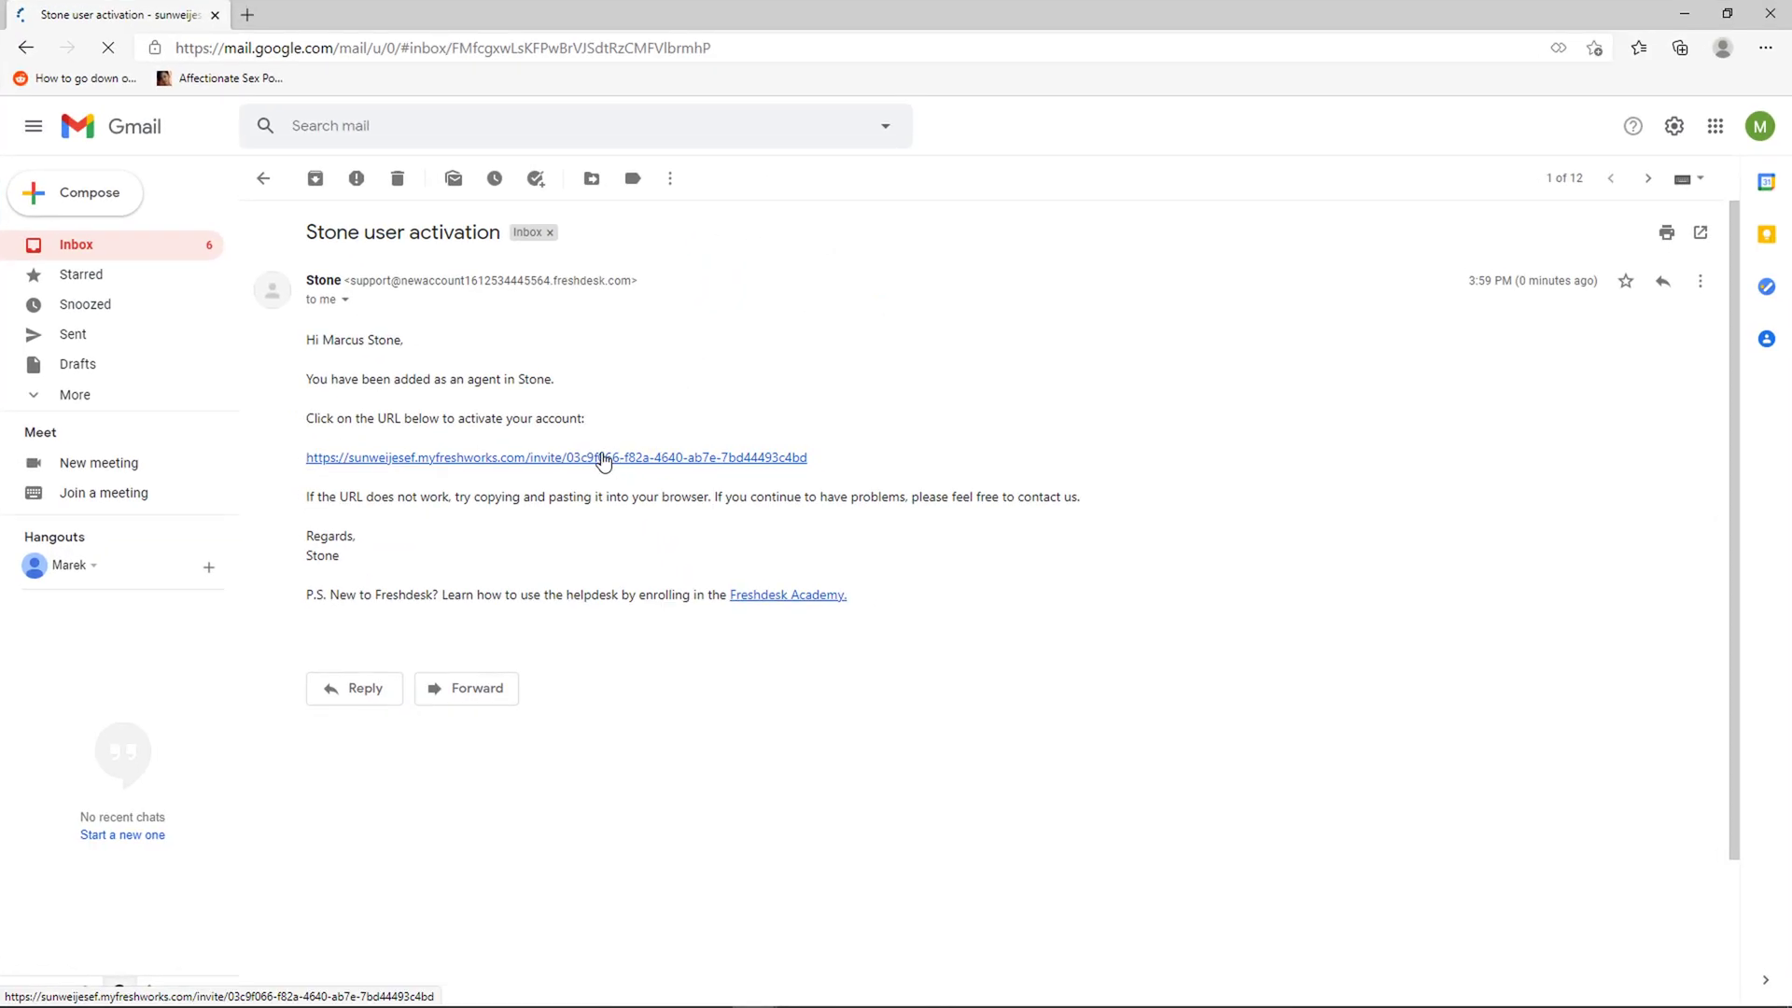
# Follow the email's activation link and enlarge the Freshworks Activation page.
pyautogui.click(575, 458)
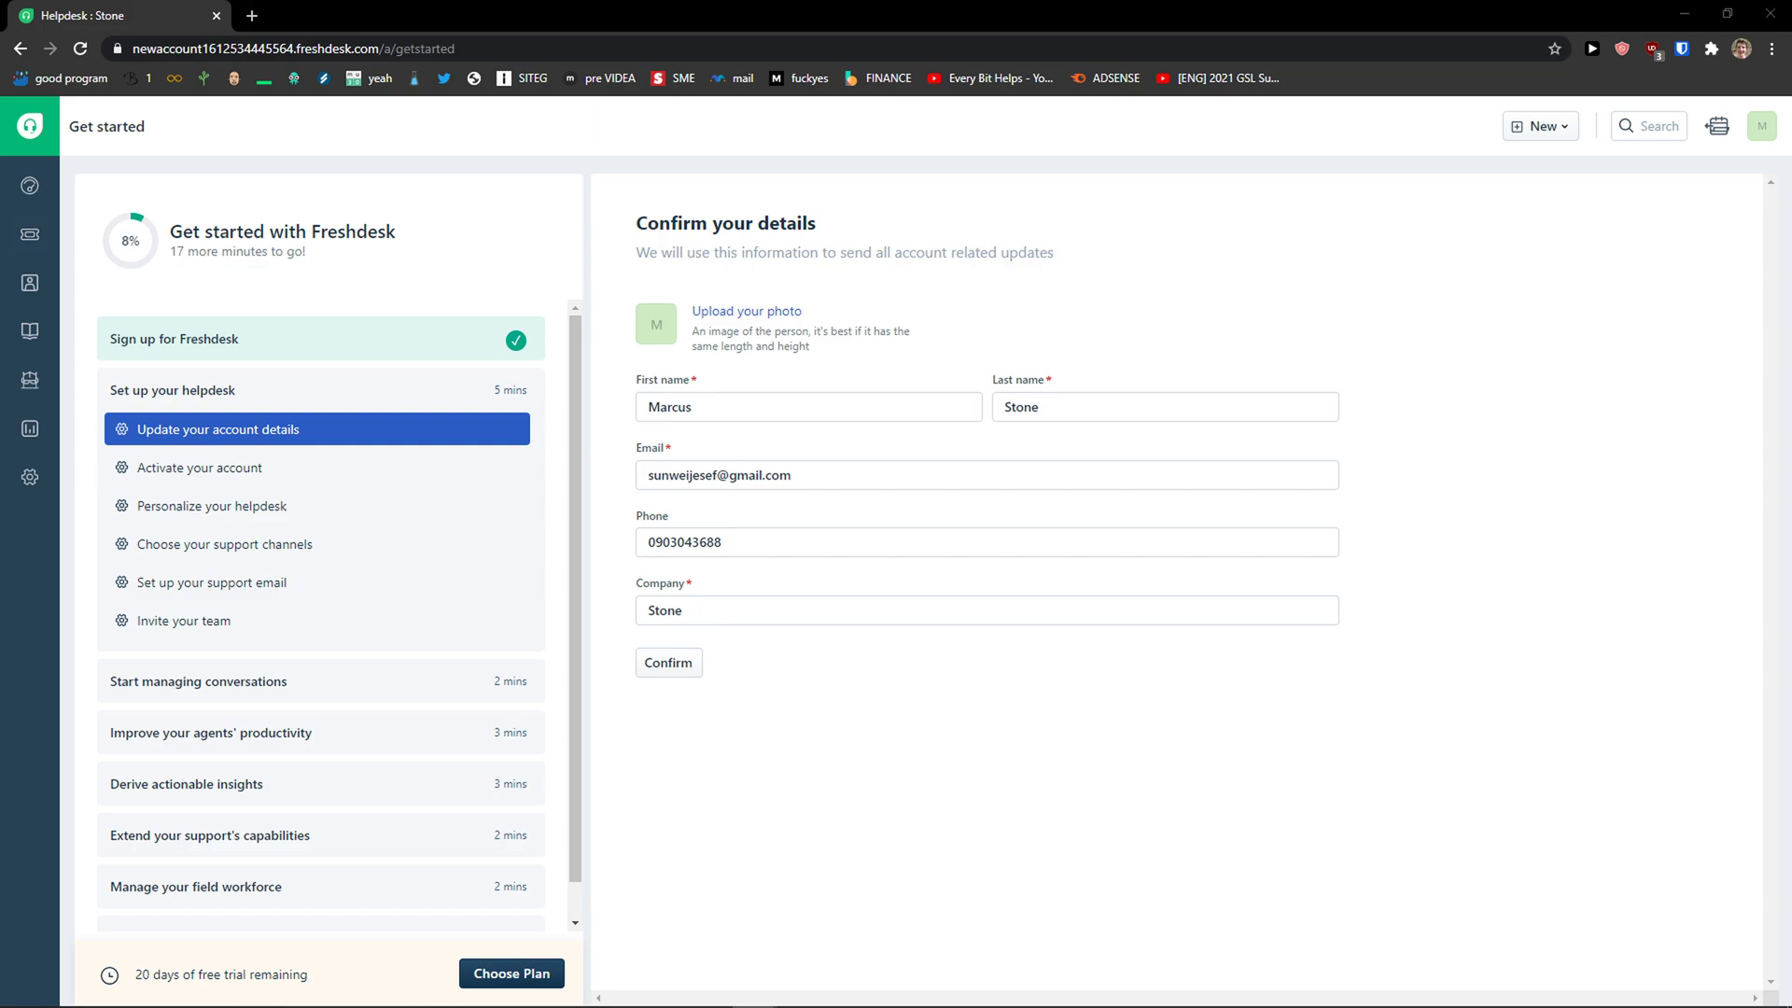
pyautogui.click(395, 473)
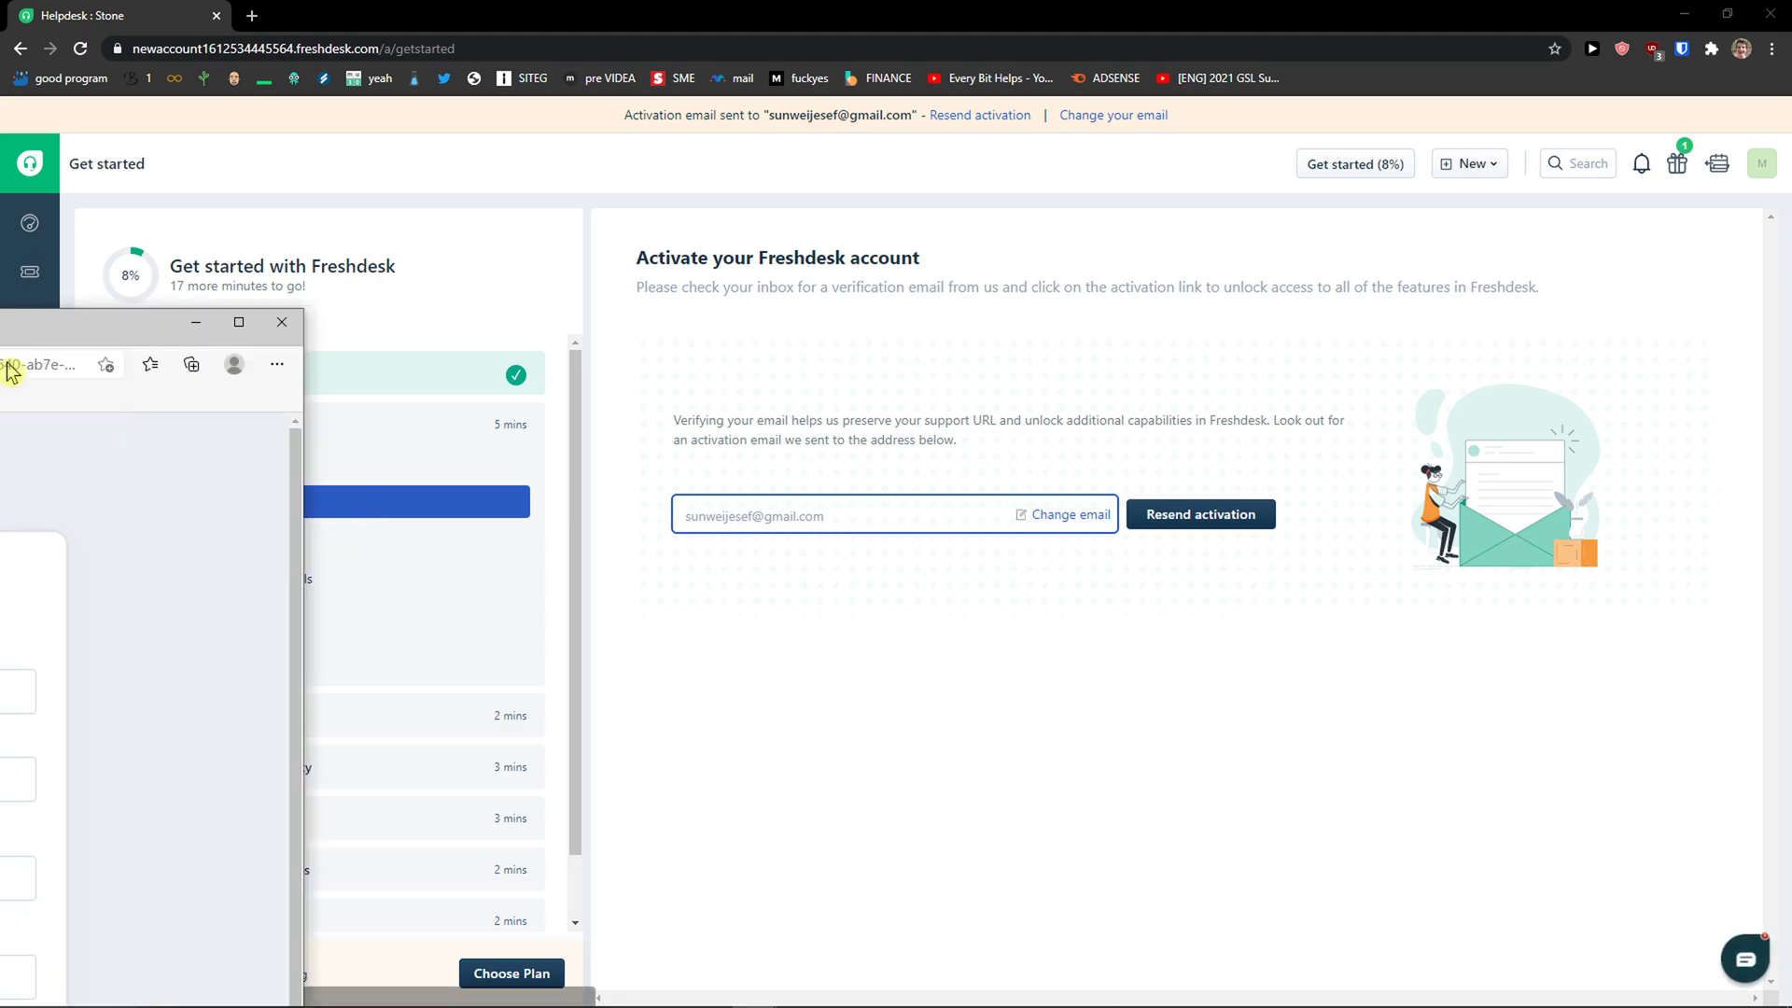
pyautogui.click(1027, 248)
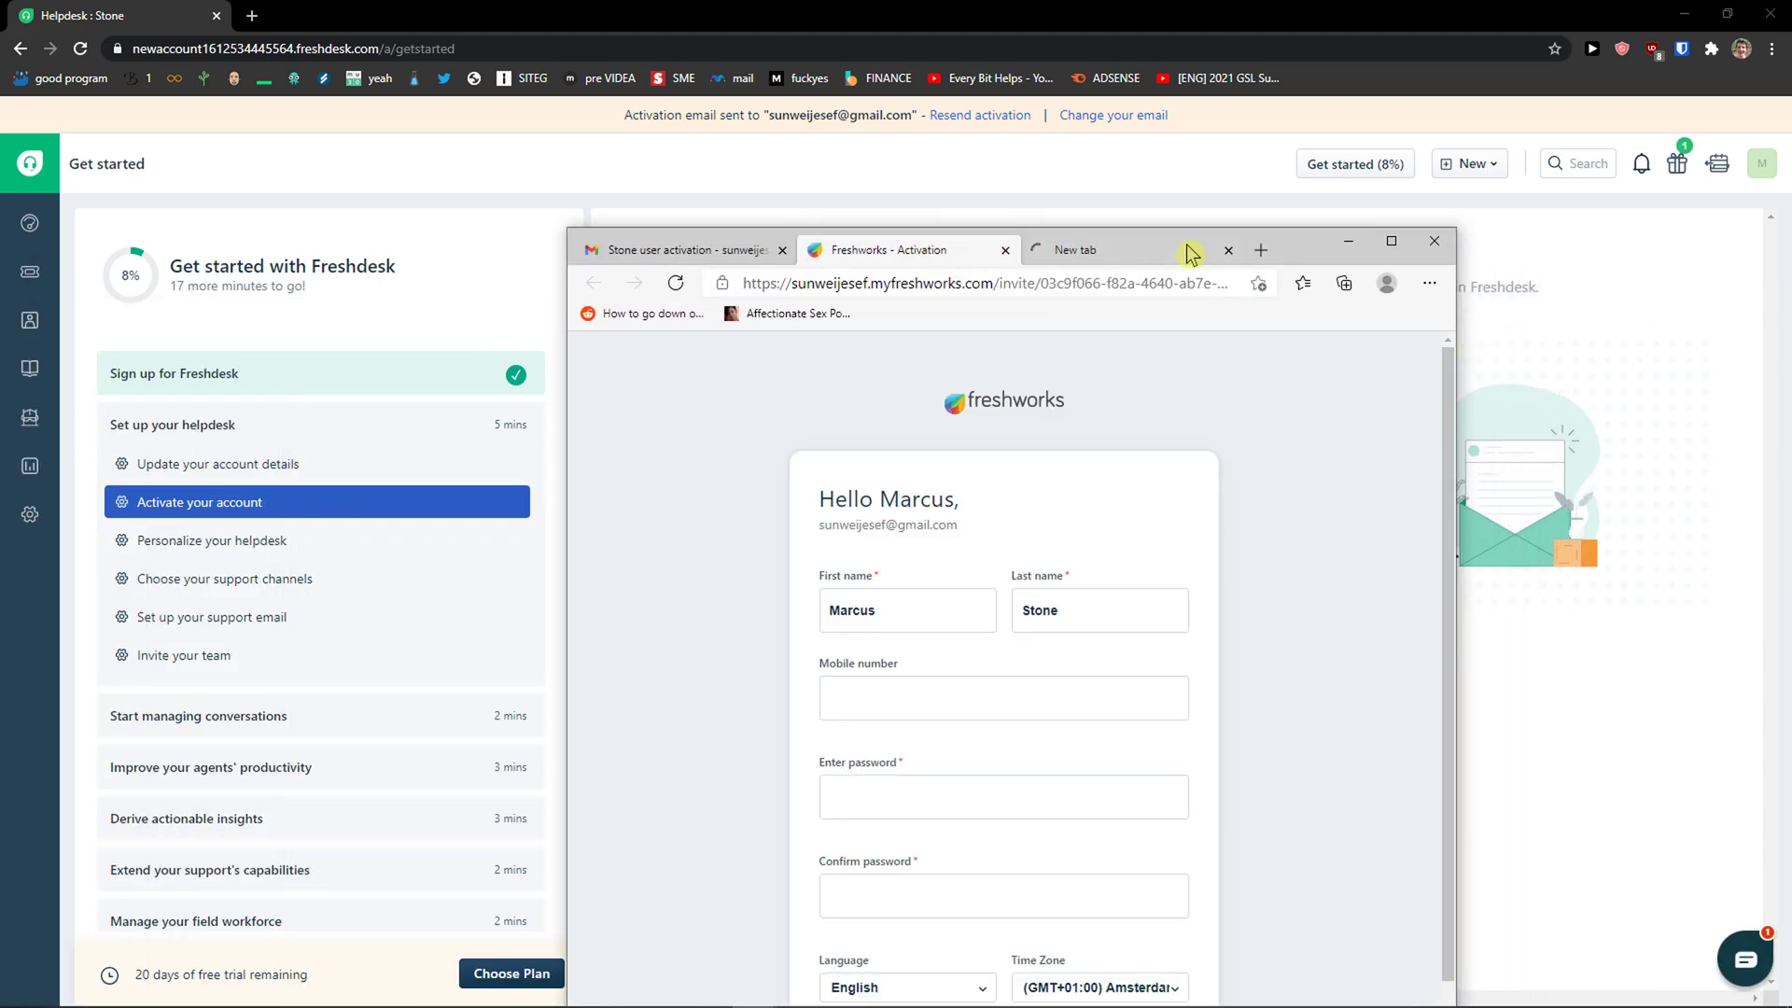
# Maximize the activation window, enter and confirm a password, and activate the Freshworks account.
pyautogui.click(1228, 250)
pyautogui.doubleClick(1230, 254)
pyautogui.click(852, 476)
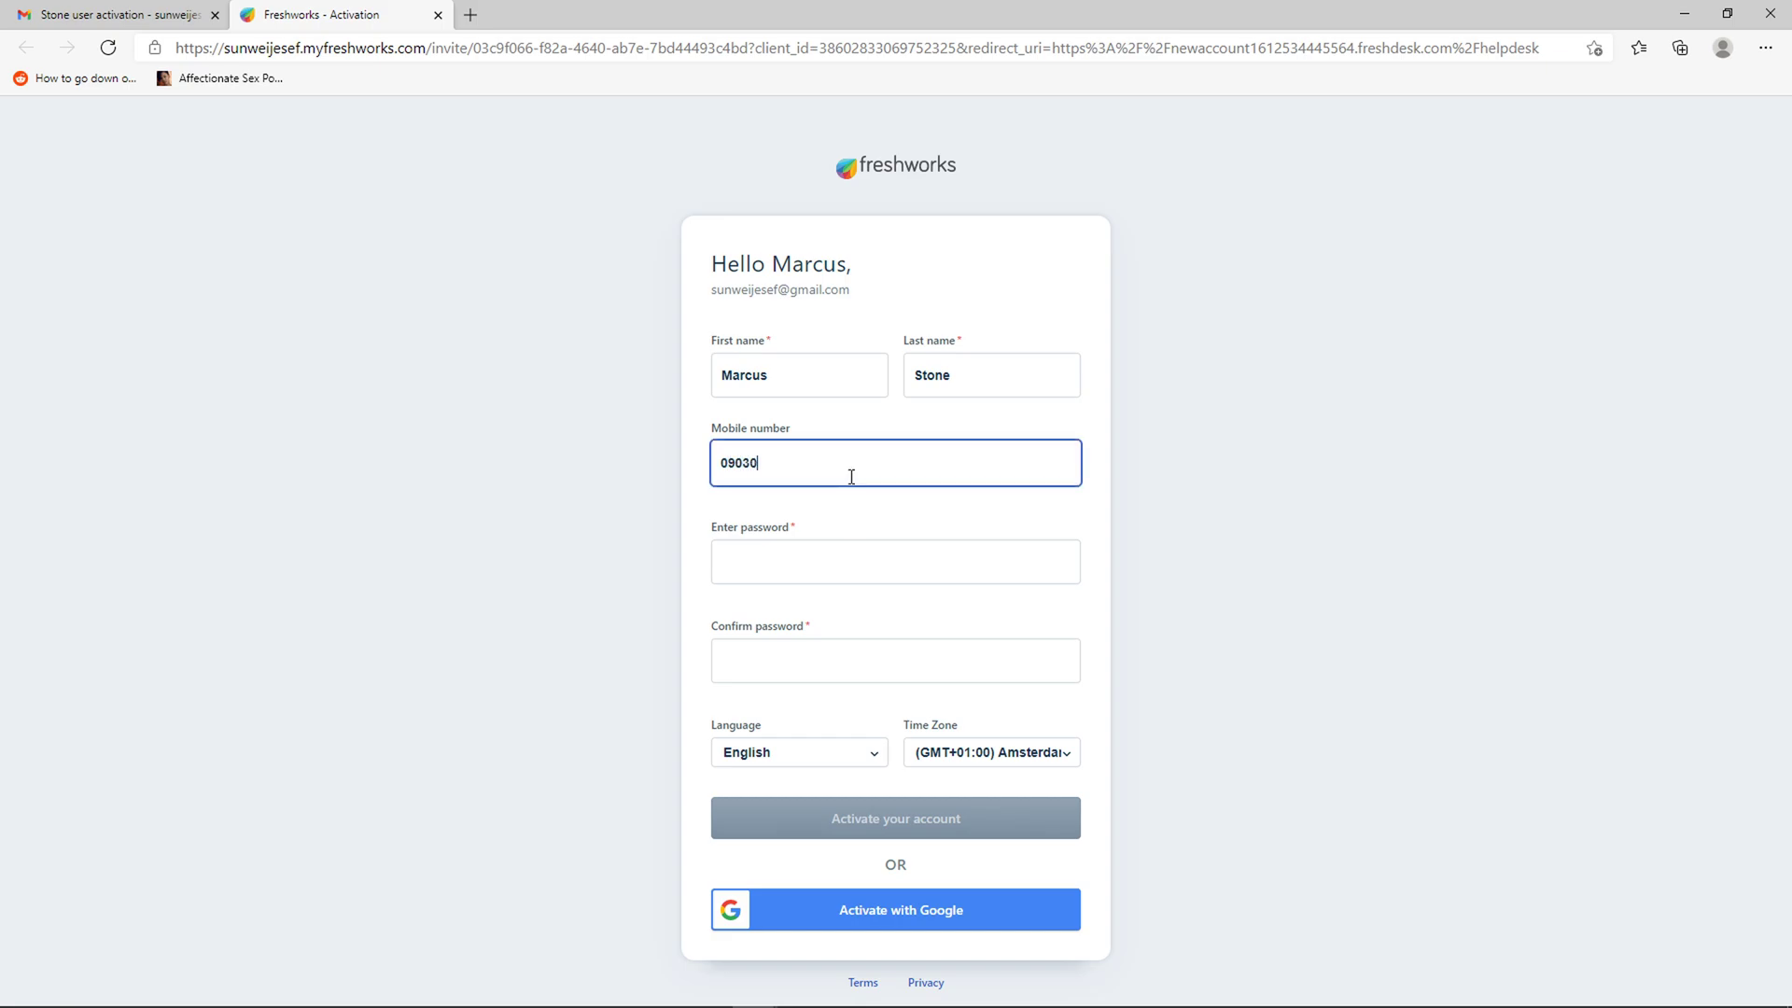
pyautogui.press('Tab')
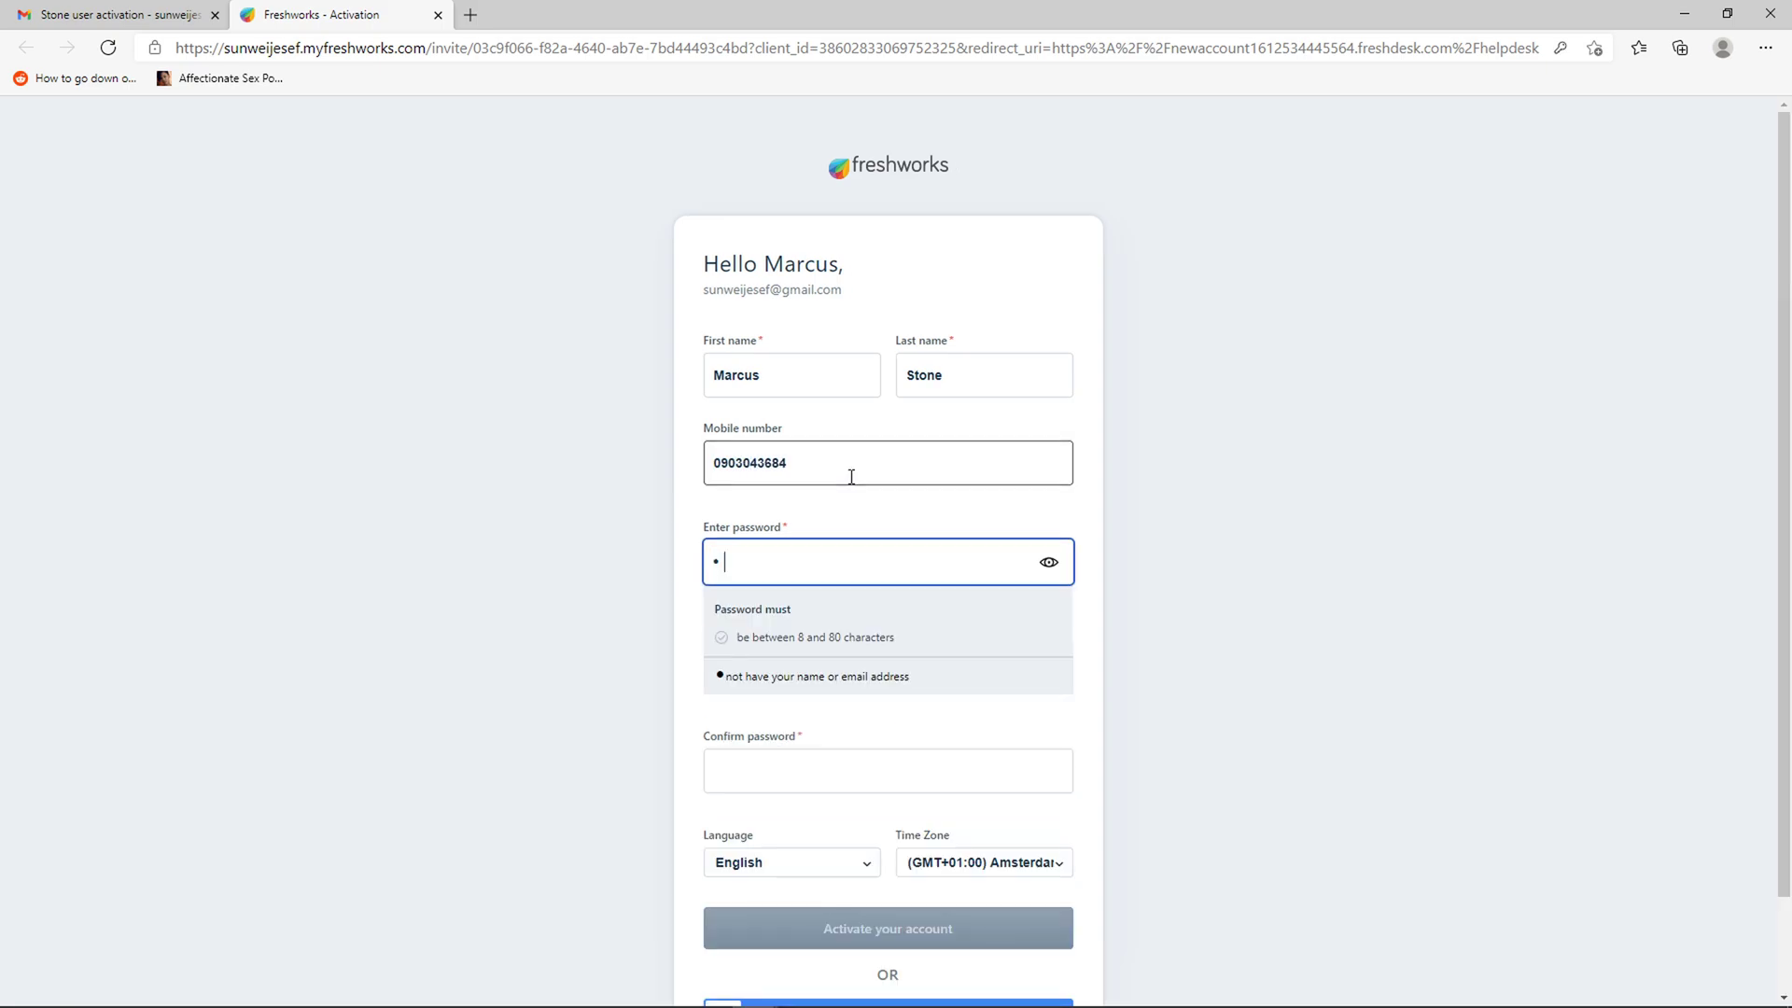
pyautogui.press('Tab')
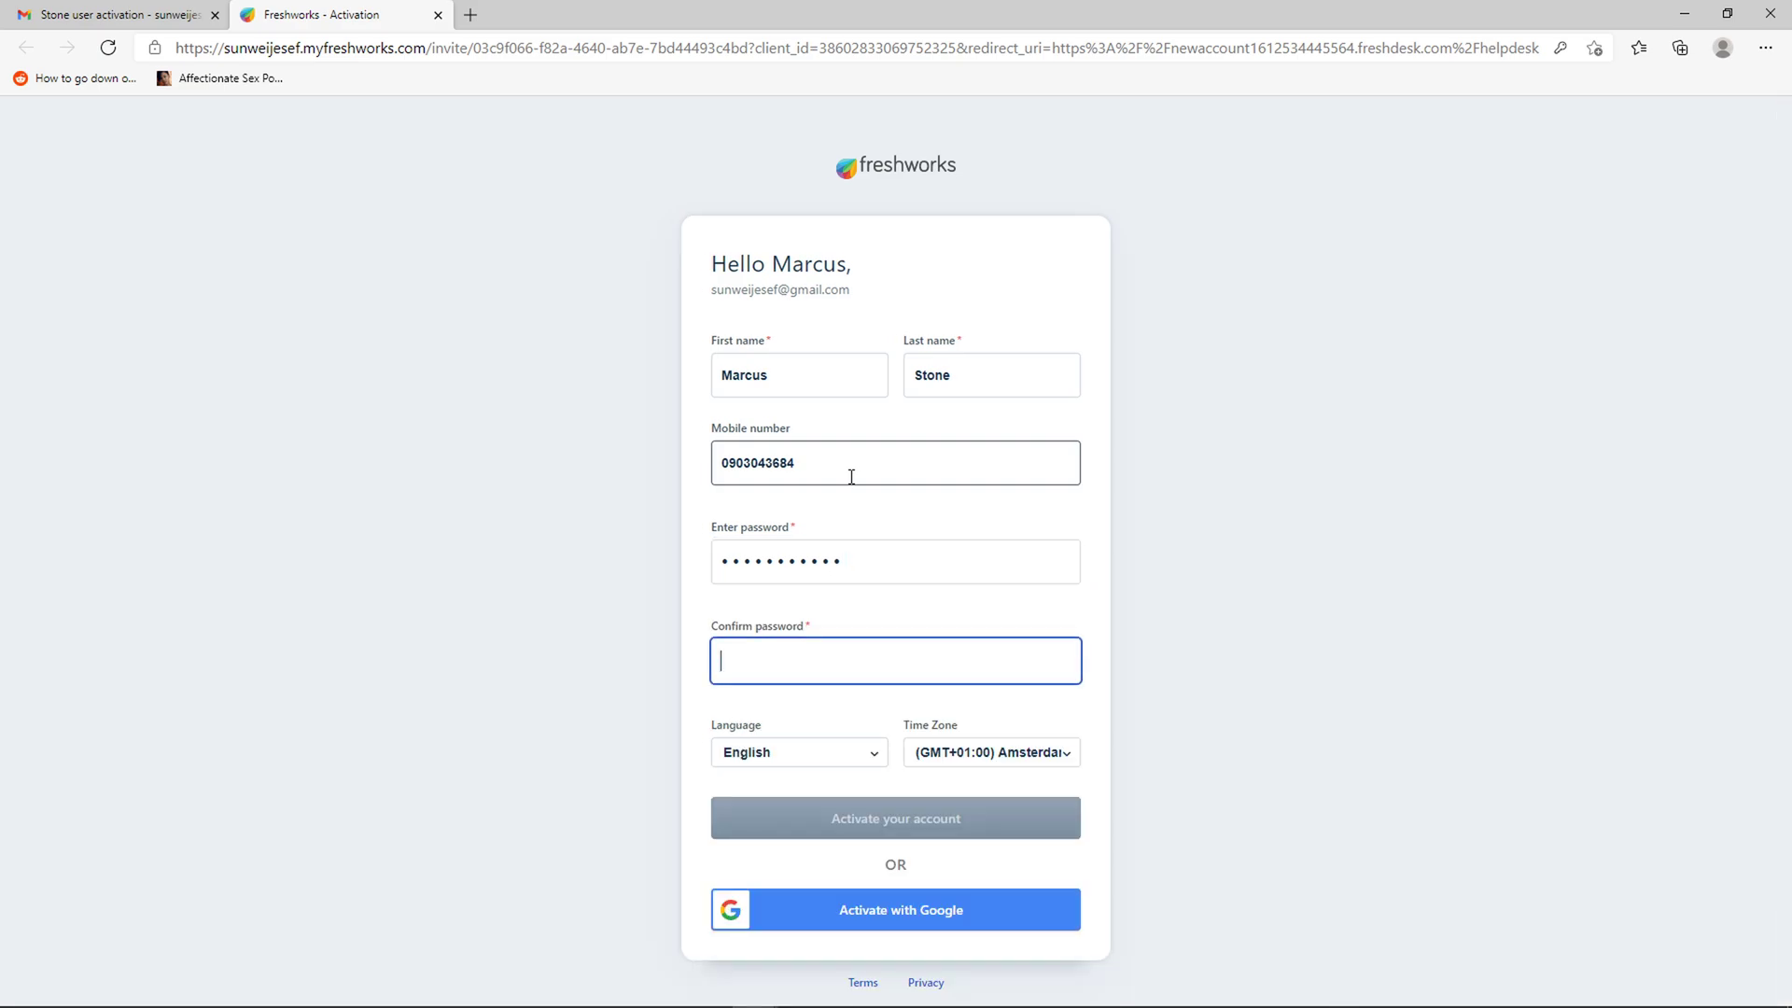
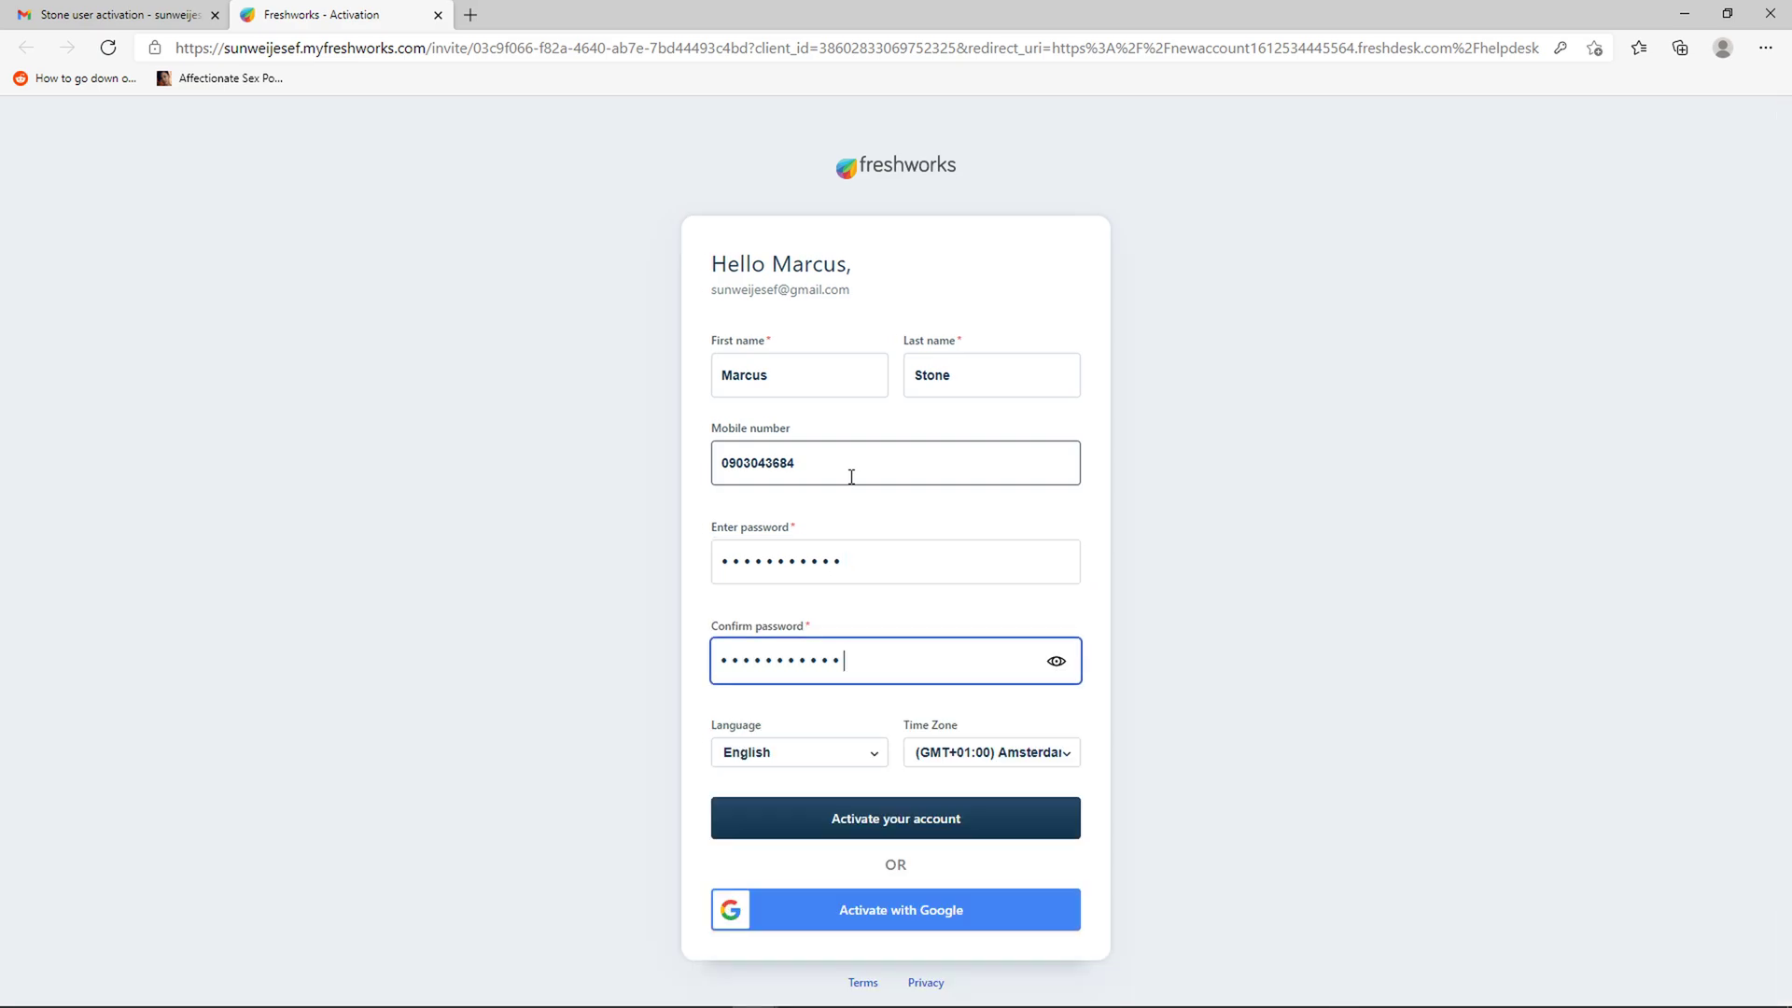
pyautogui.click(862, 821)
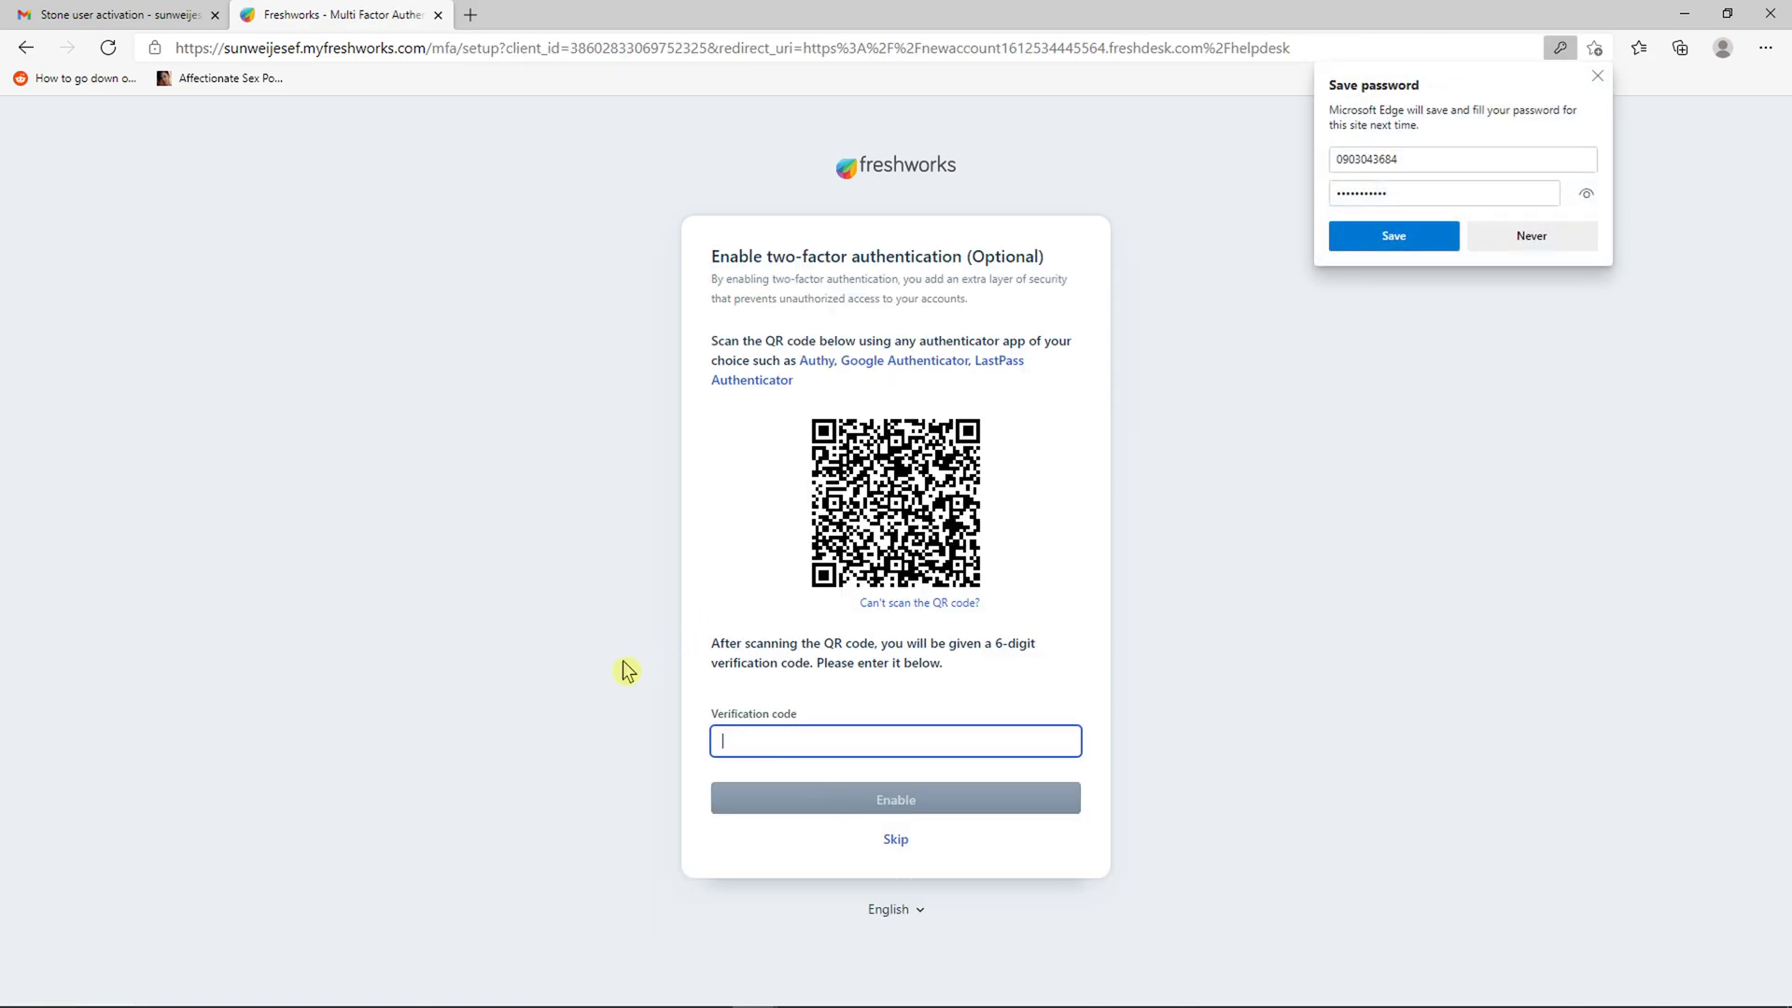
# Read the two-factor authentication page and skip its setup.
pyautogui.moveTo(872, 341); pyautogui.dragTo(702, 329)
pyautogui.click(715, 348)
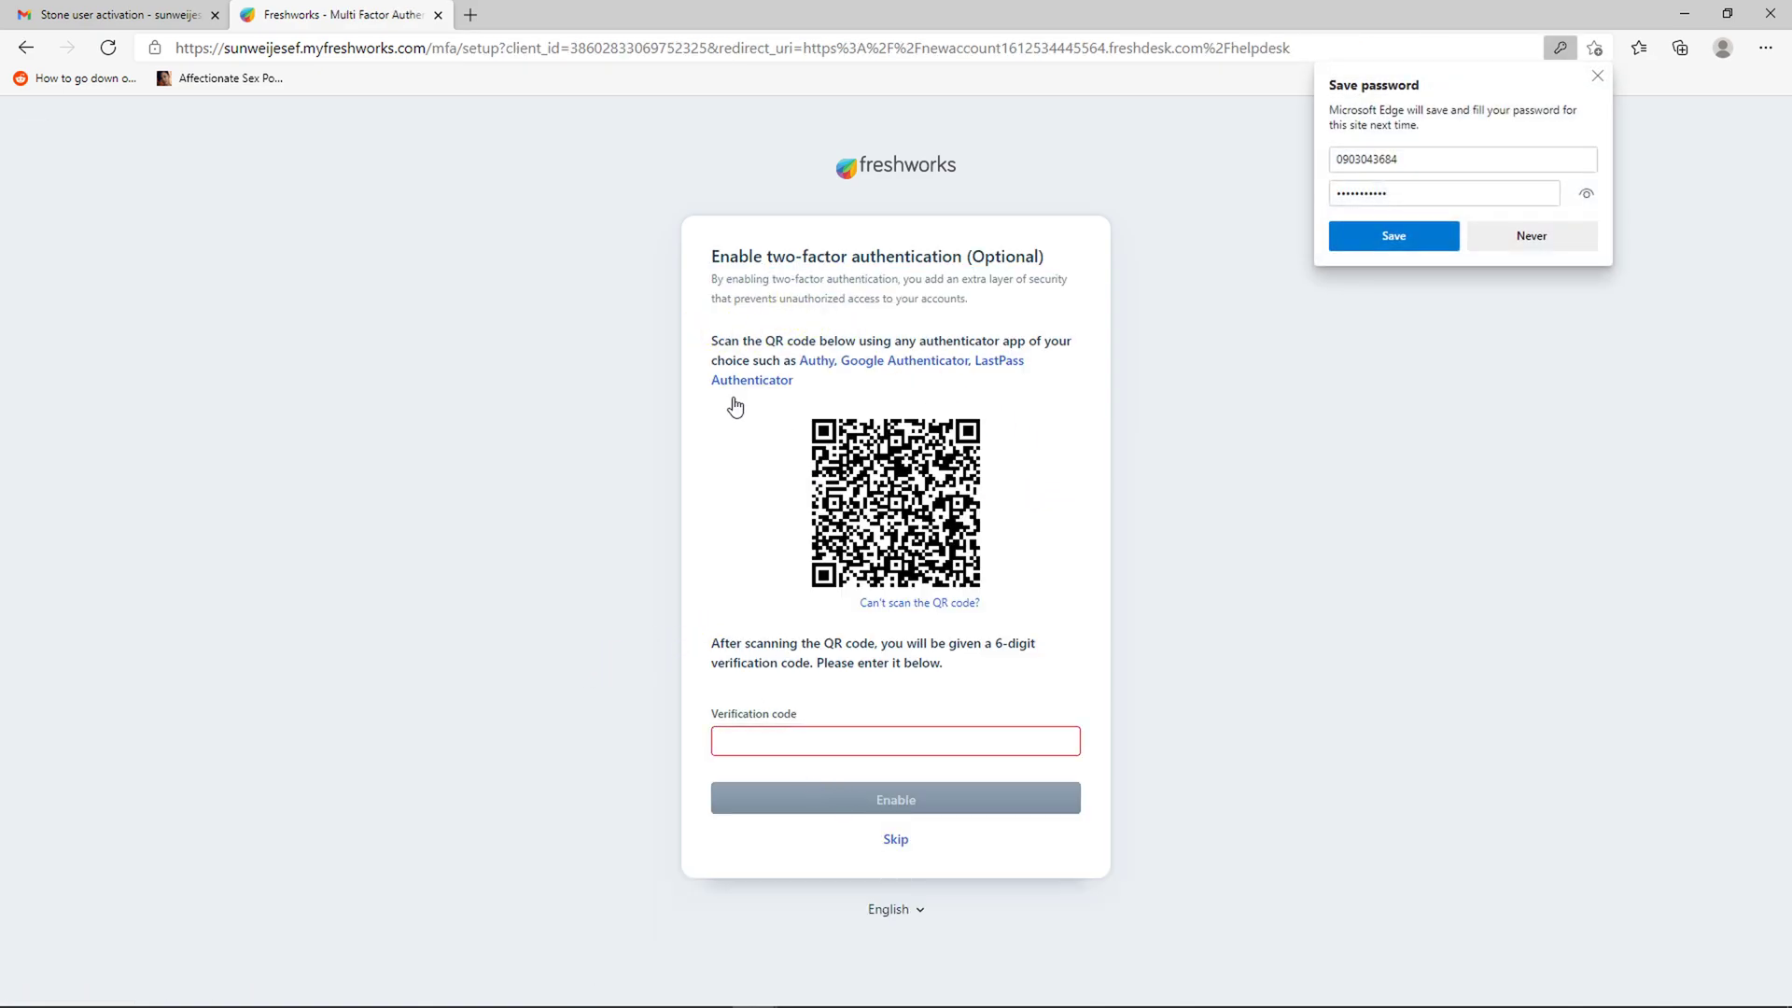
pyautogui.click(898, 840)
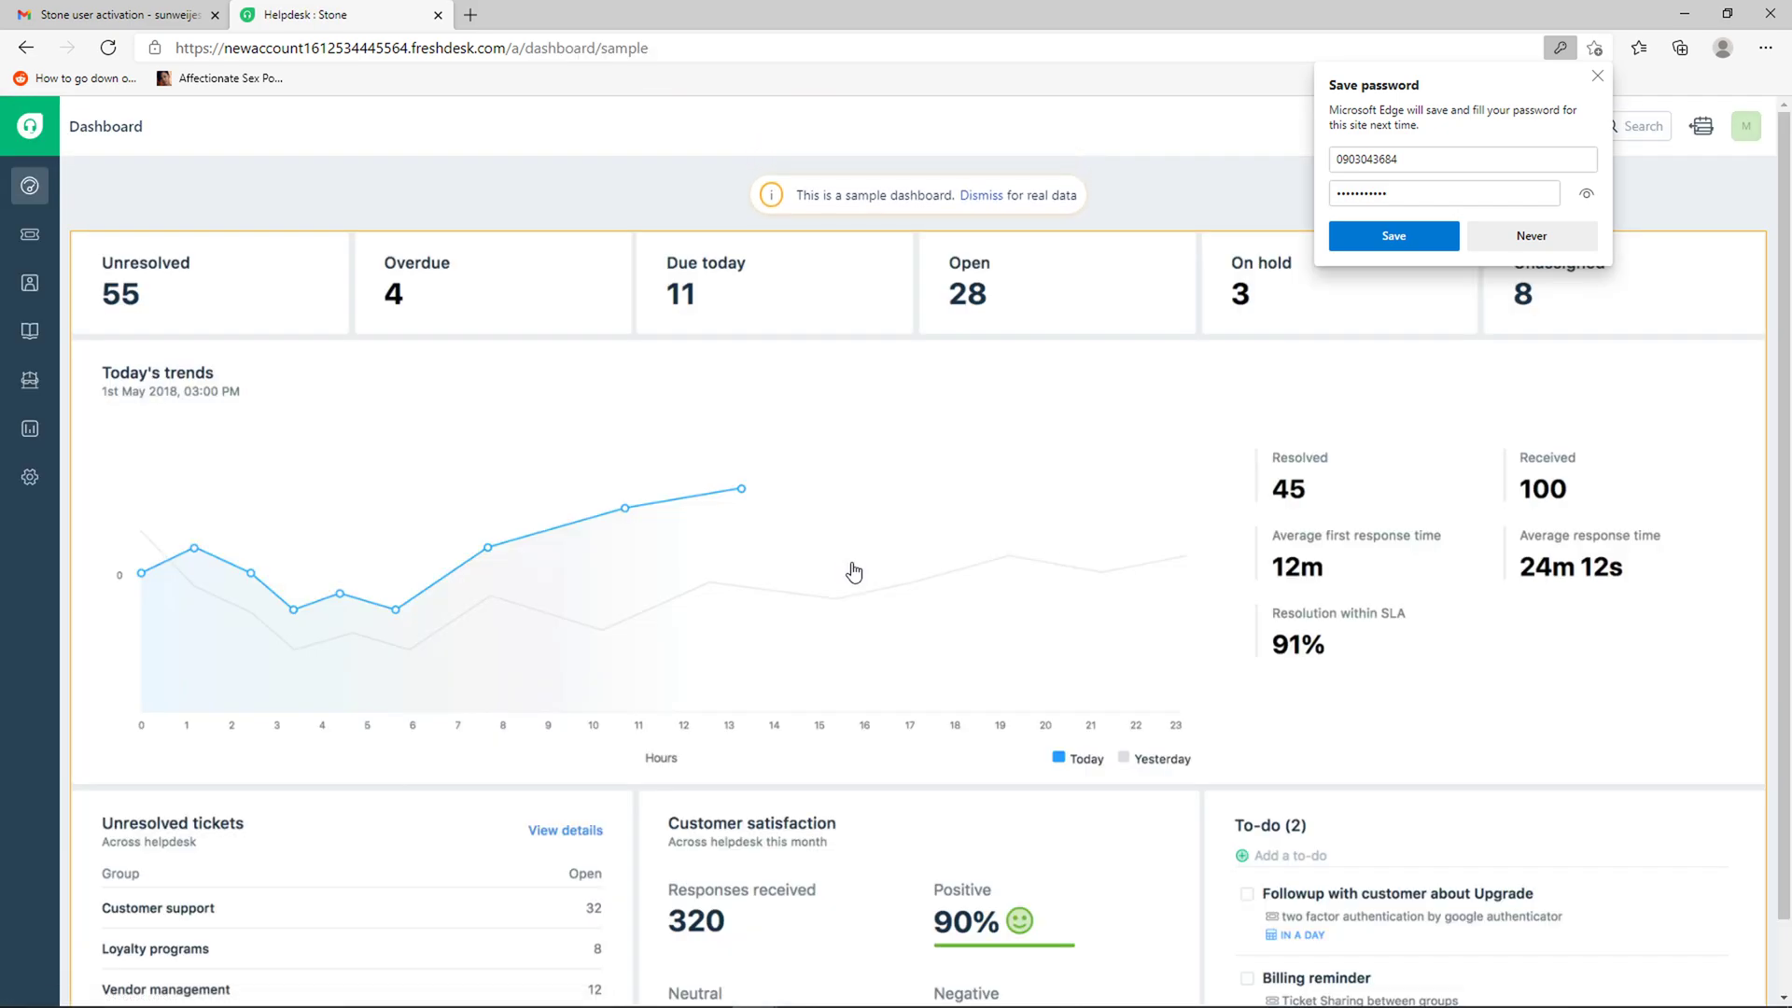
# Dismiss the save-password popup and return from the sample dashboard to the Get started page.
pyautogui.click(1531, 236)
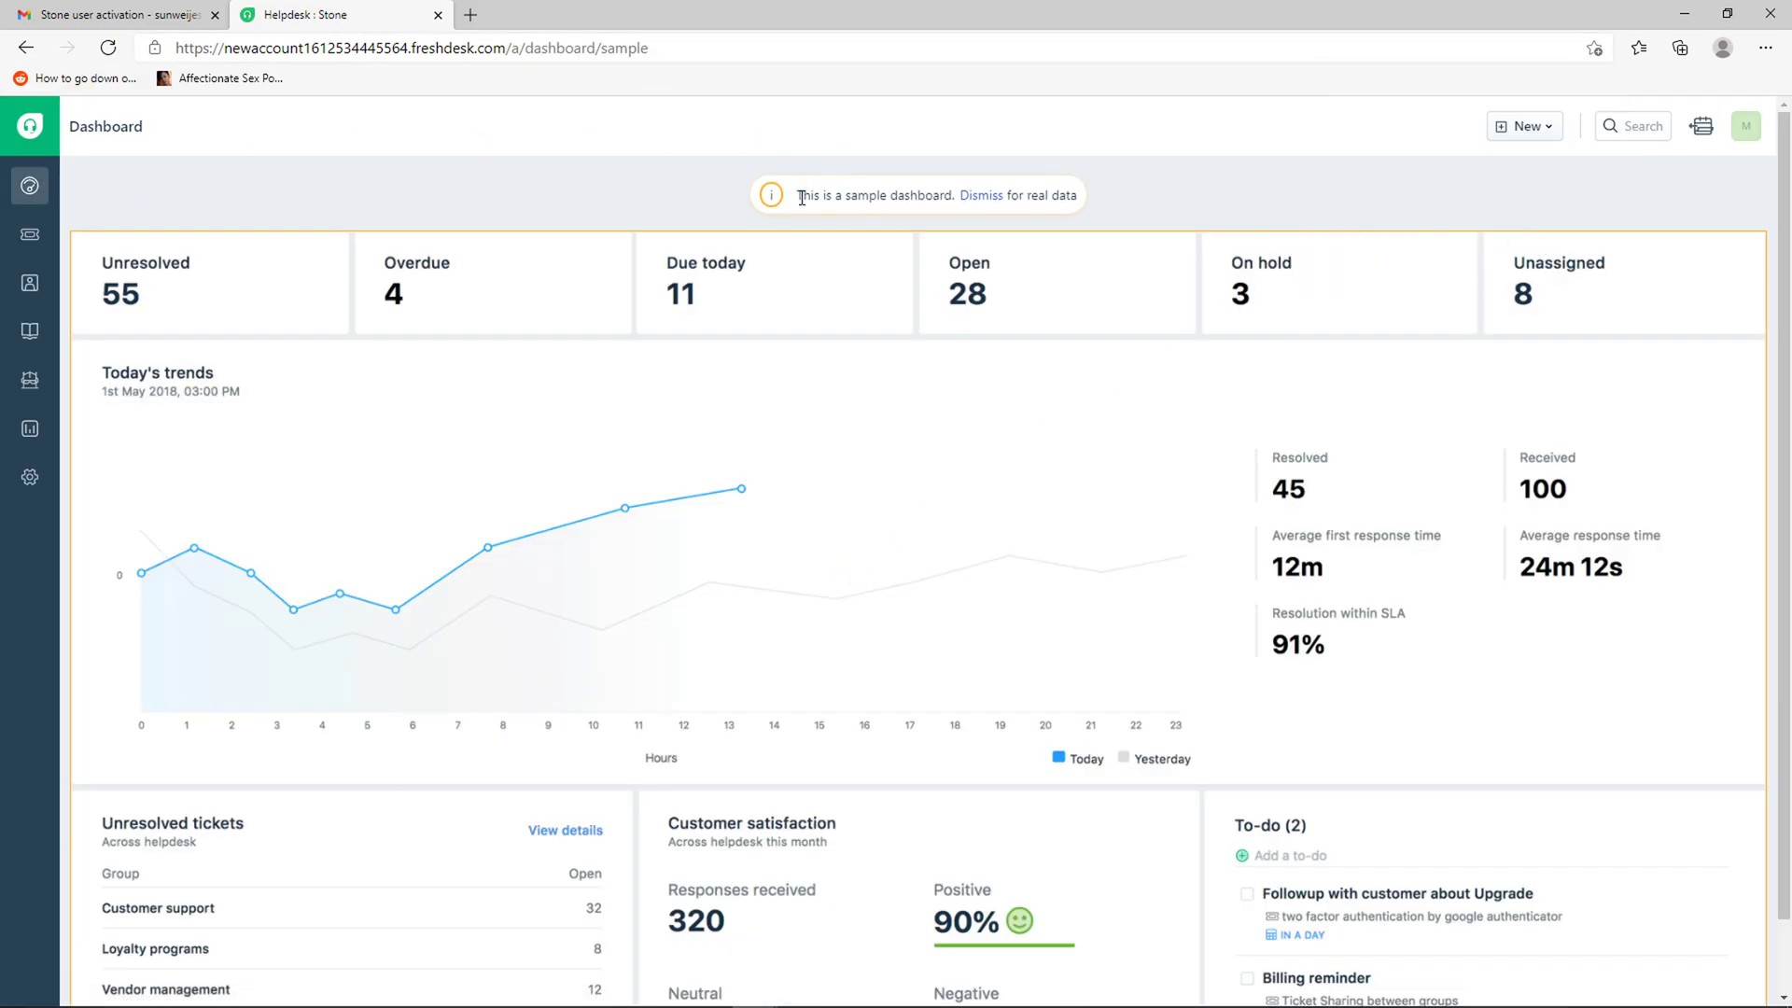
pyautogui.moveTo(938, 11); pyautogui.dragTo(0, 42)
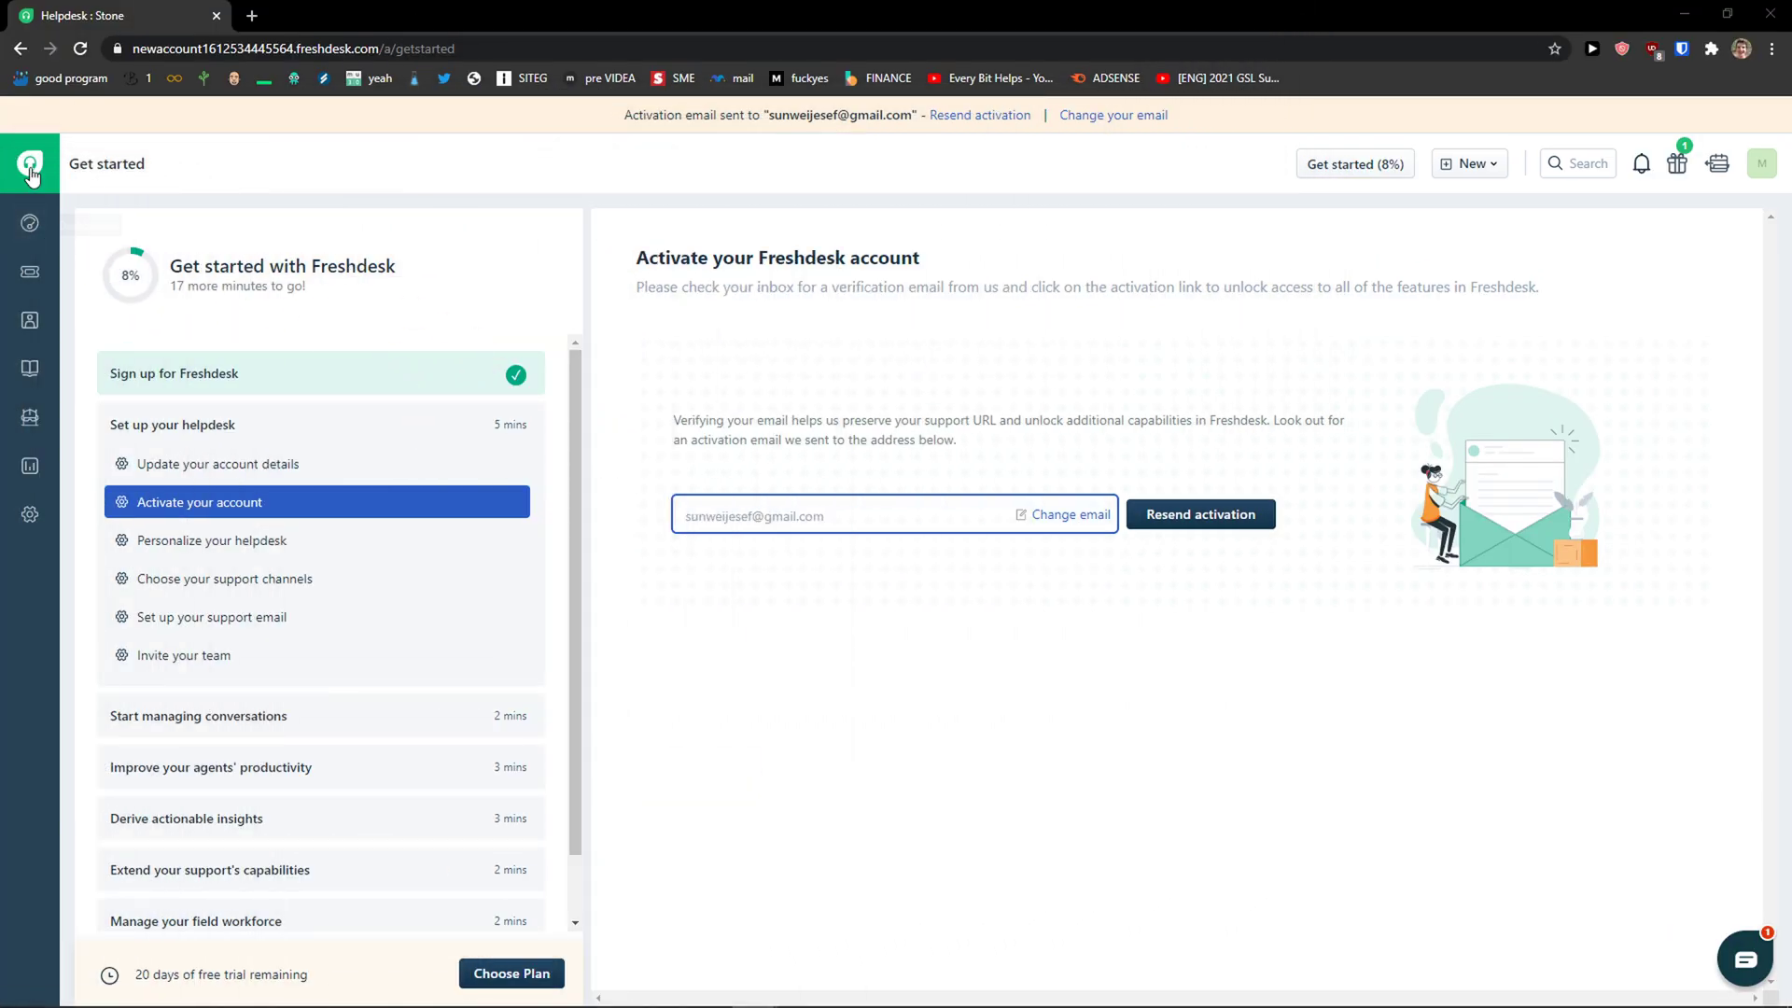
pyautogui.click(30, 168)
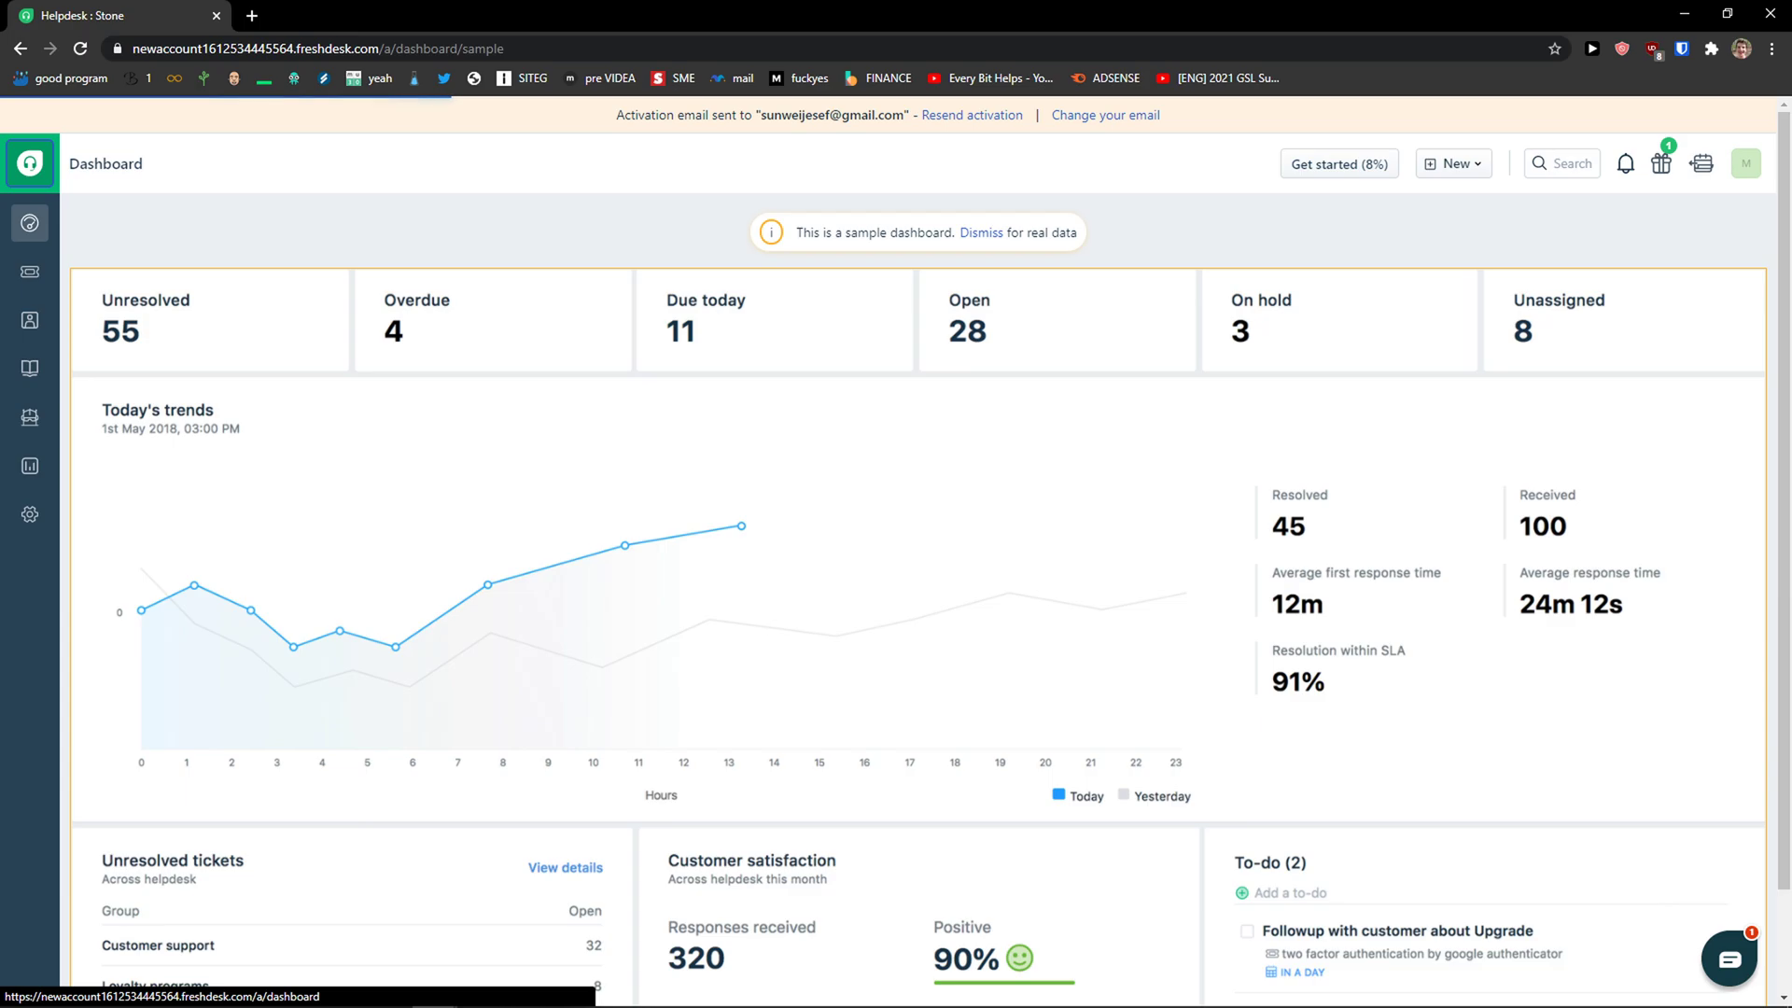
pyautogui.click(27, 49)
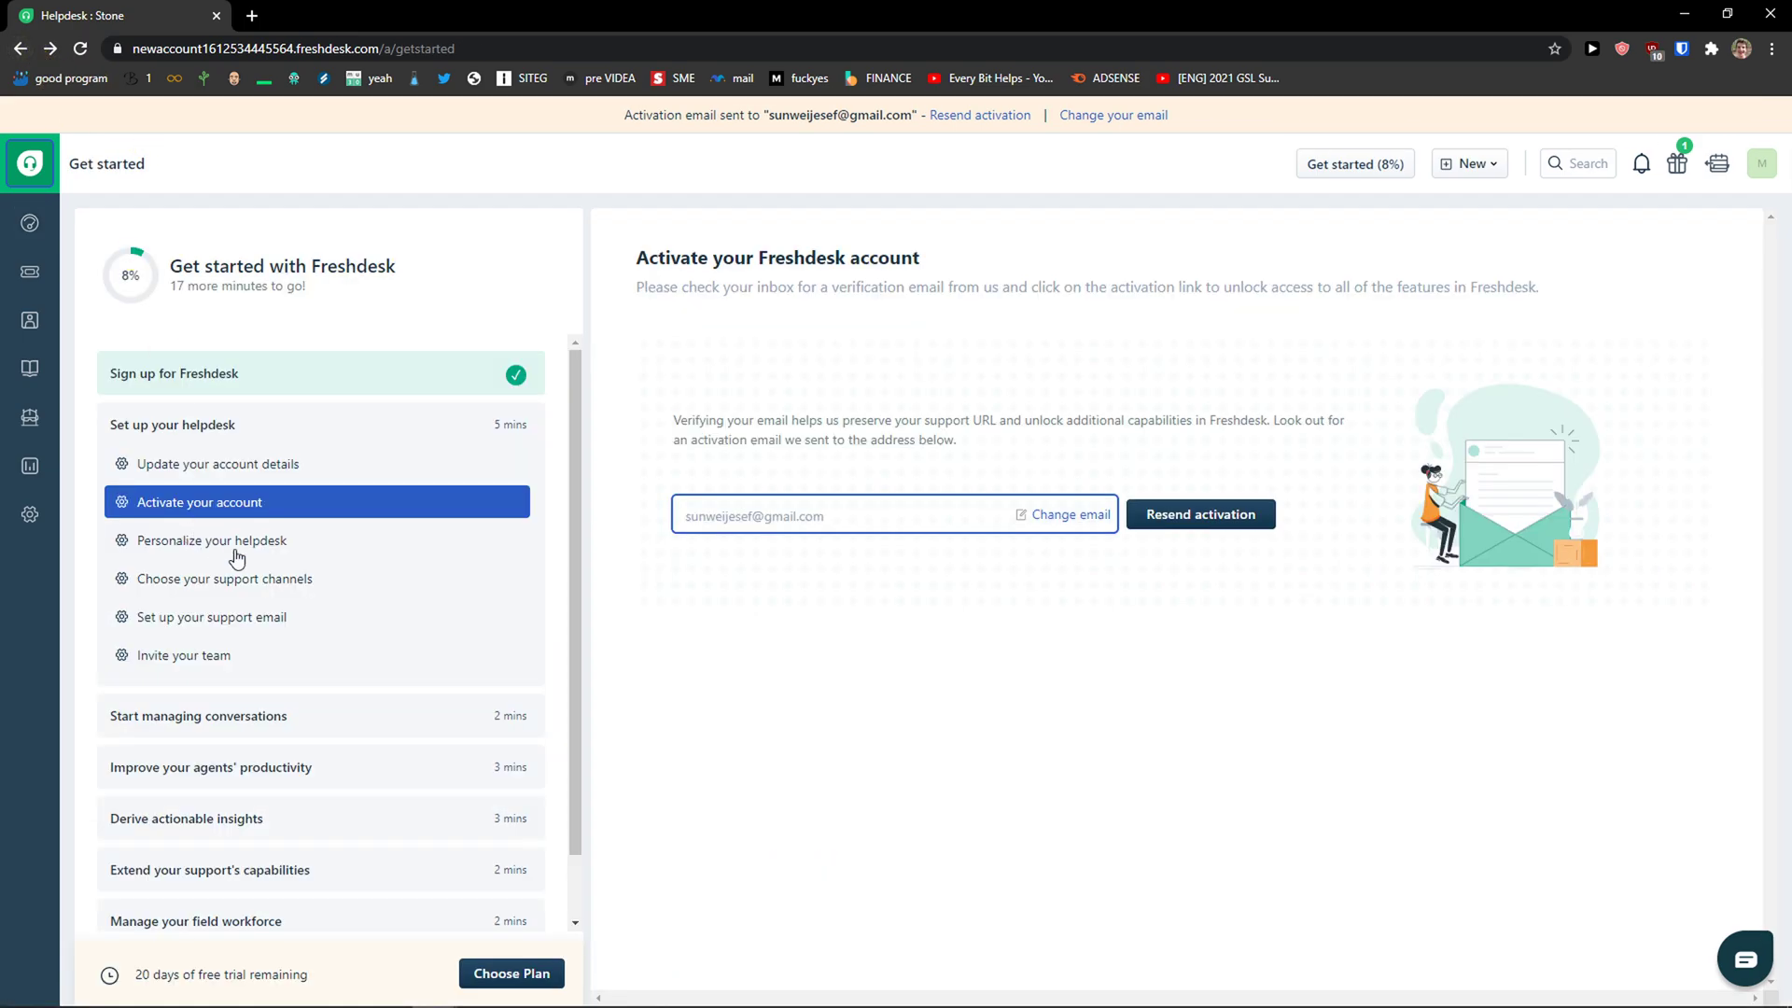
# Review Personalize your helpdesk, close the chat popup, and open Choose your support channels.
pyautogui.click(229, 550)
pyautogui.scroll(-1, 891, 582)
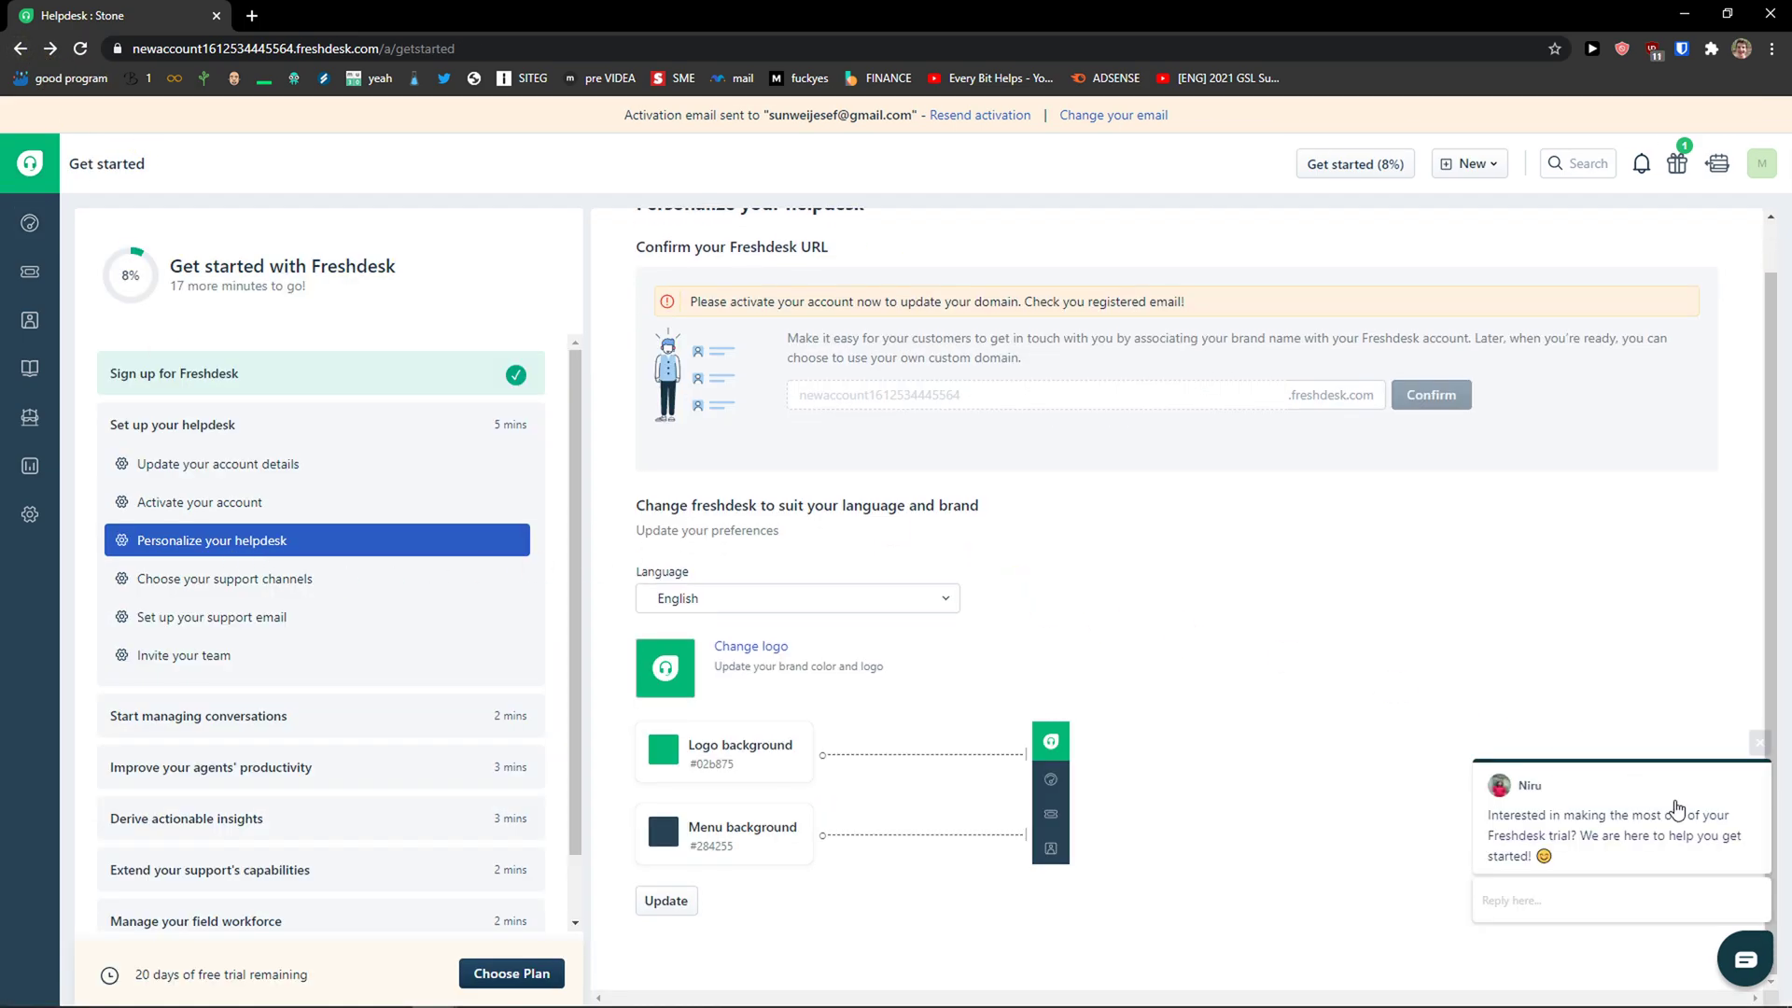
pyautogui.click(1760, 744)
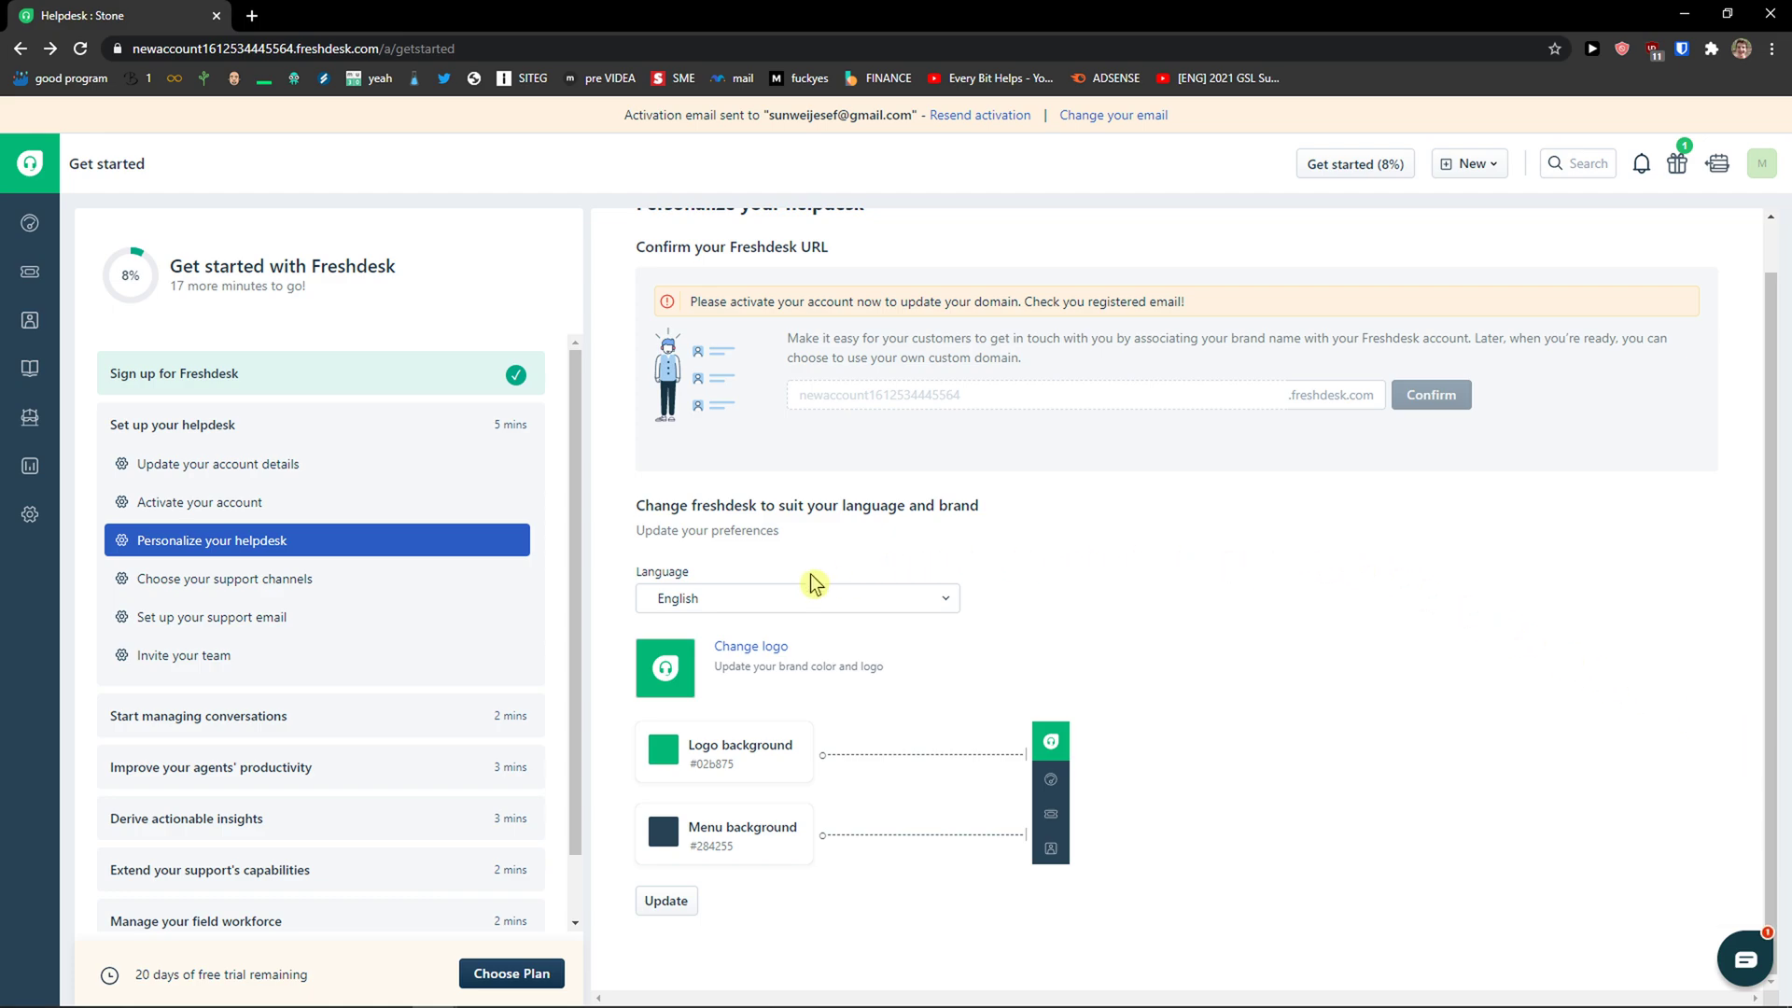
pyautogui.click(850, 408)
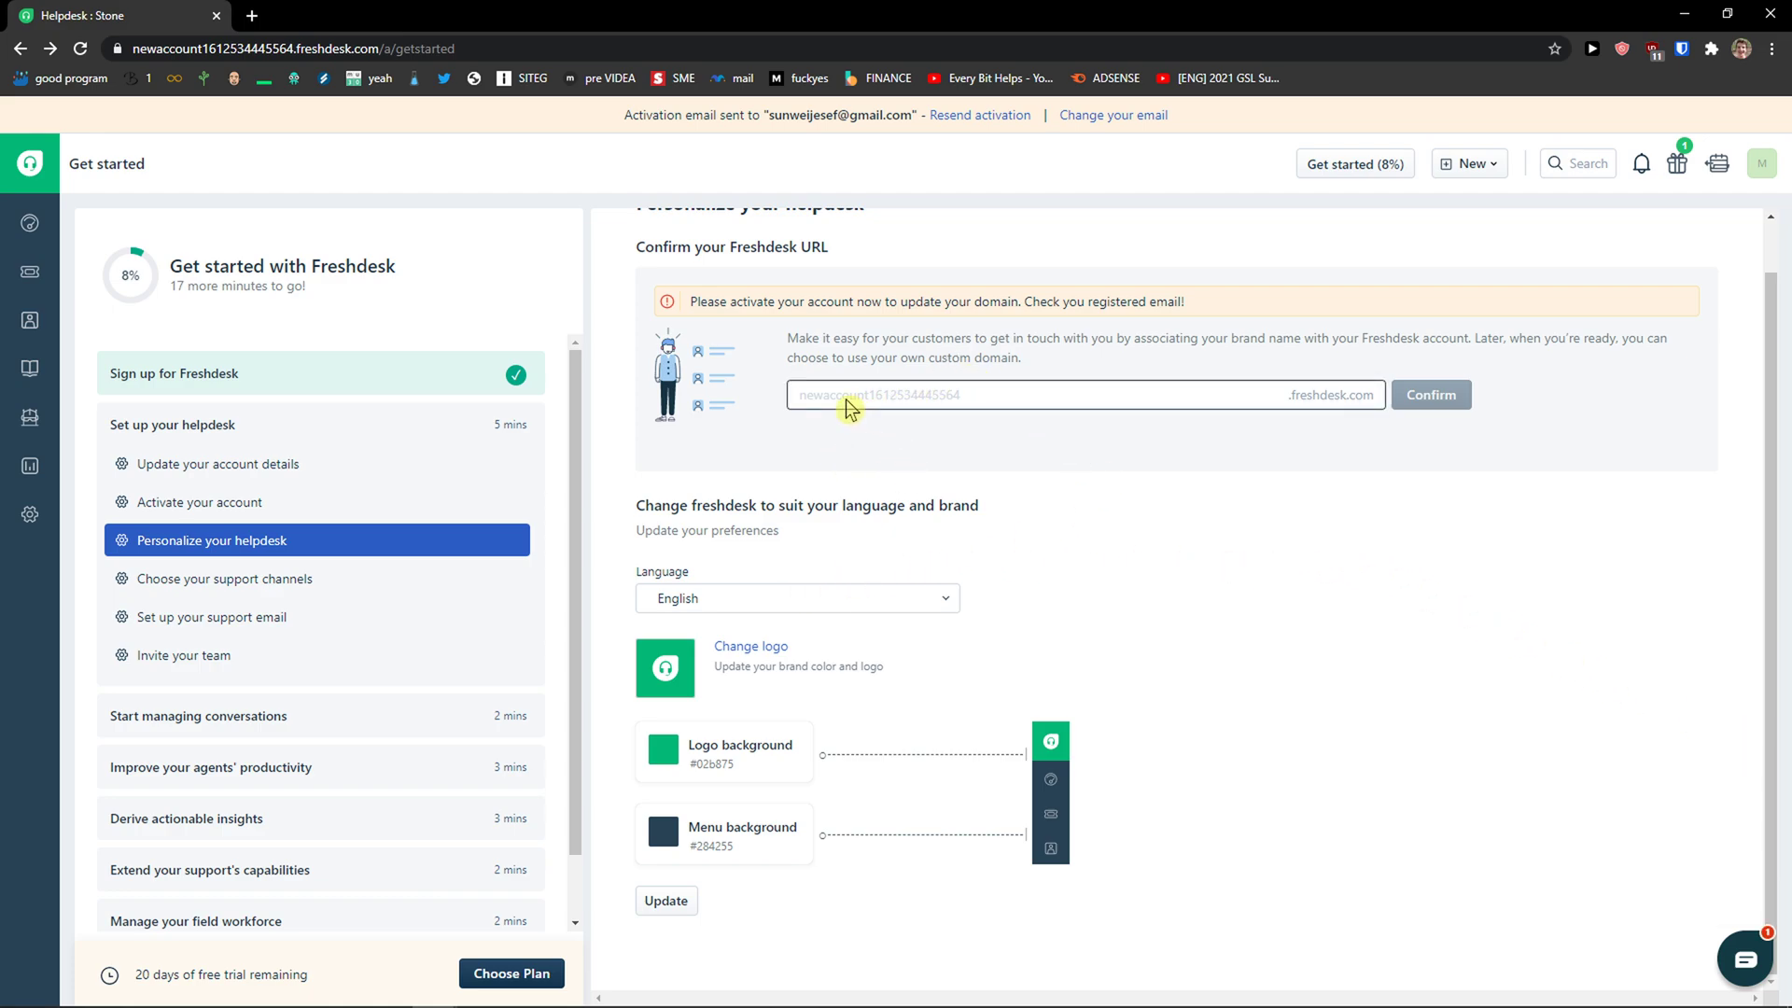
pyautogui.scroll(1, 849, 396)
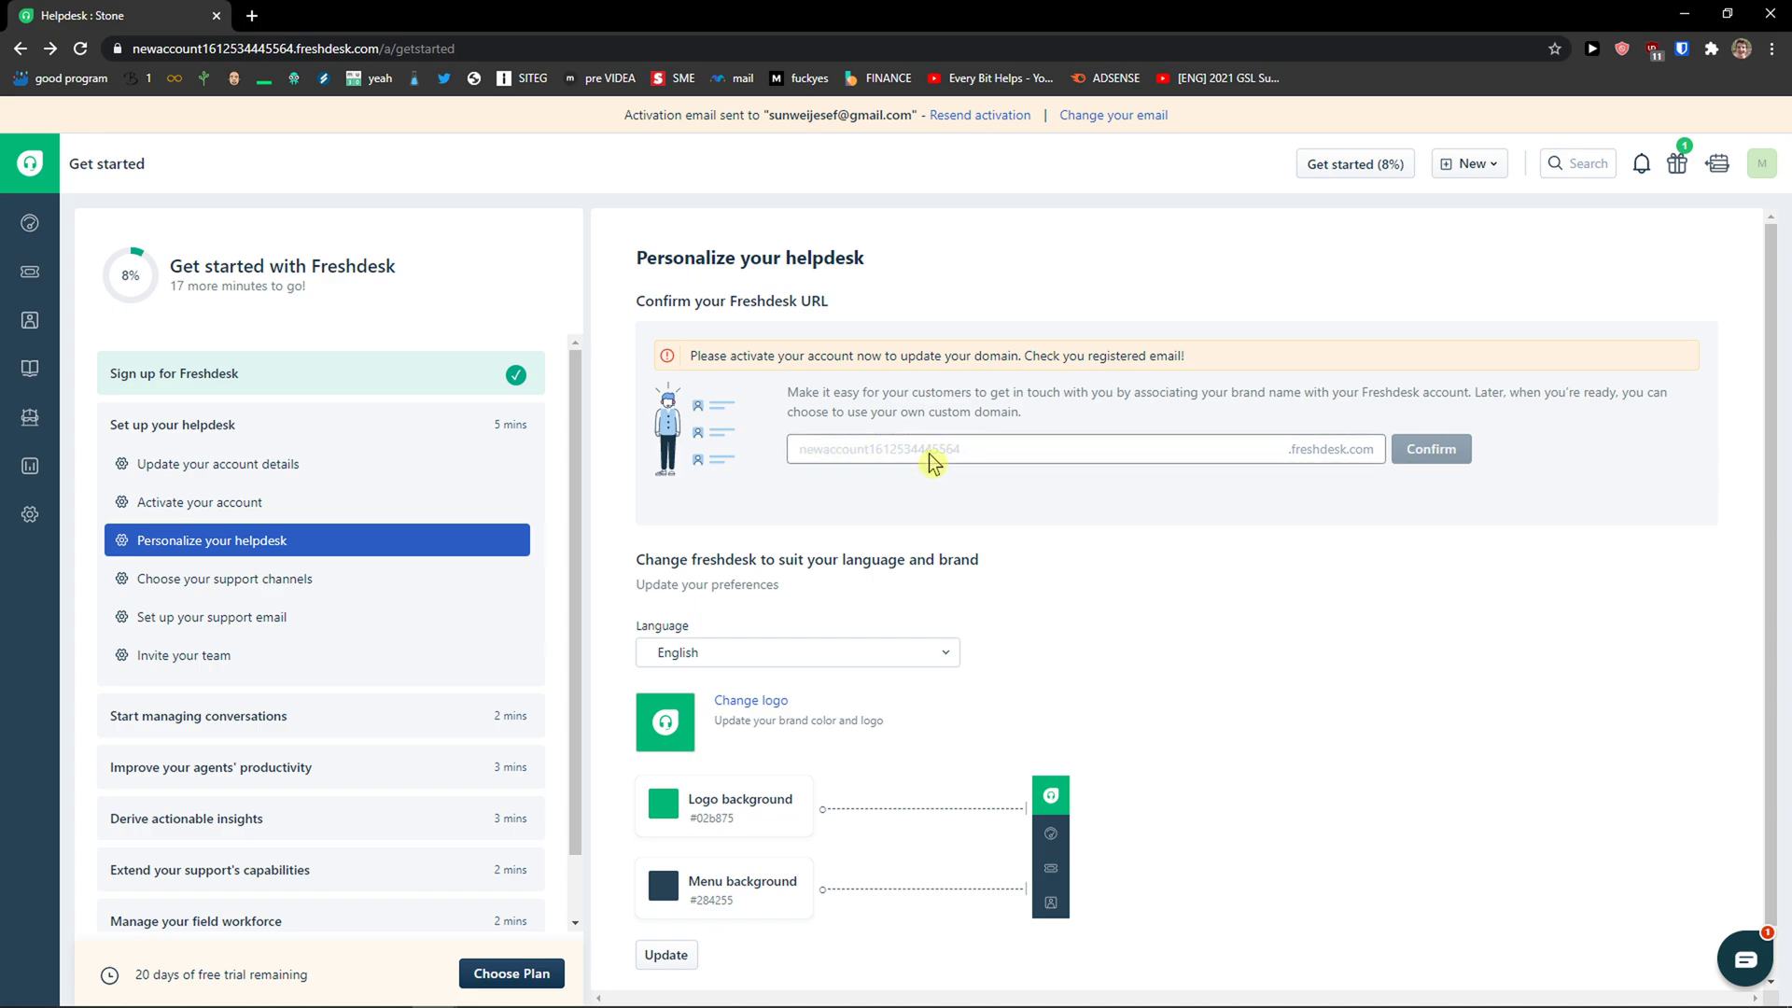
pyautogui.scroll(-1, 843, 504)
pyautogui.scroll(-1, 843, 504)
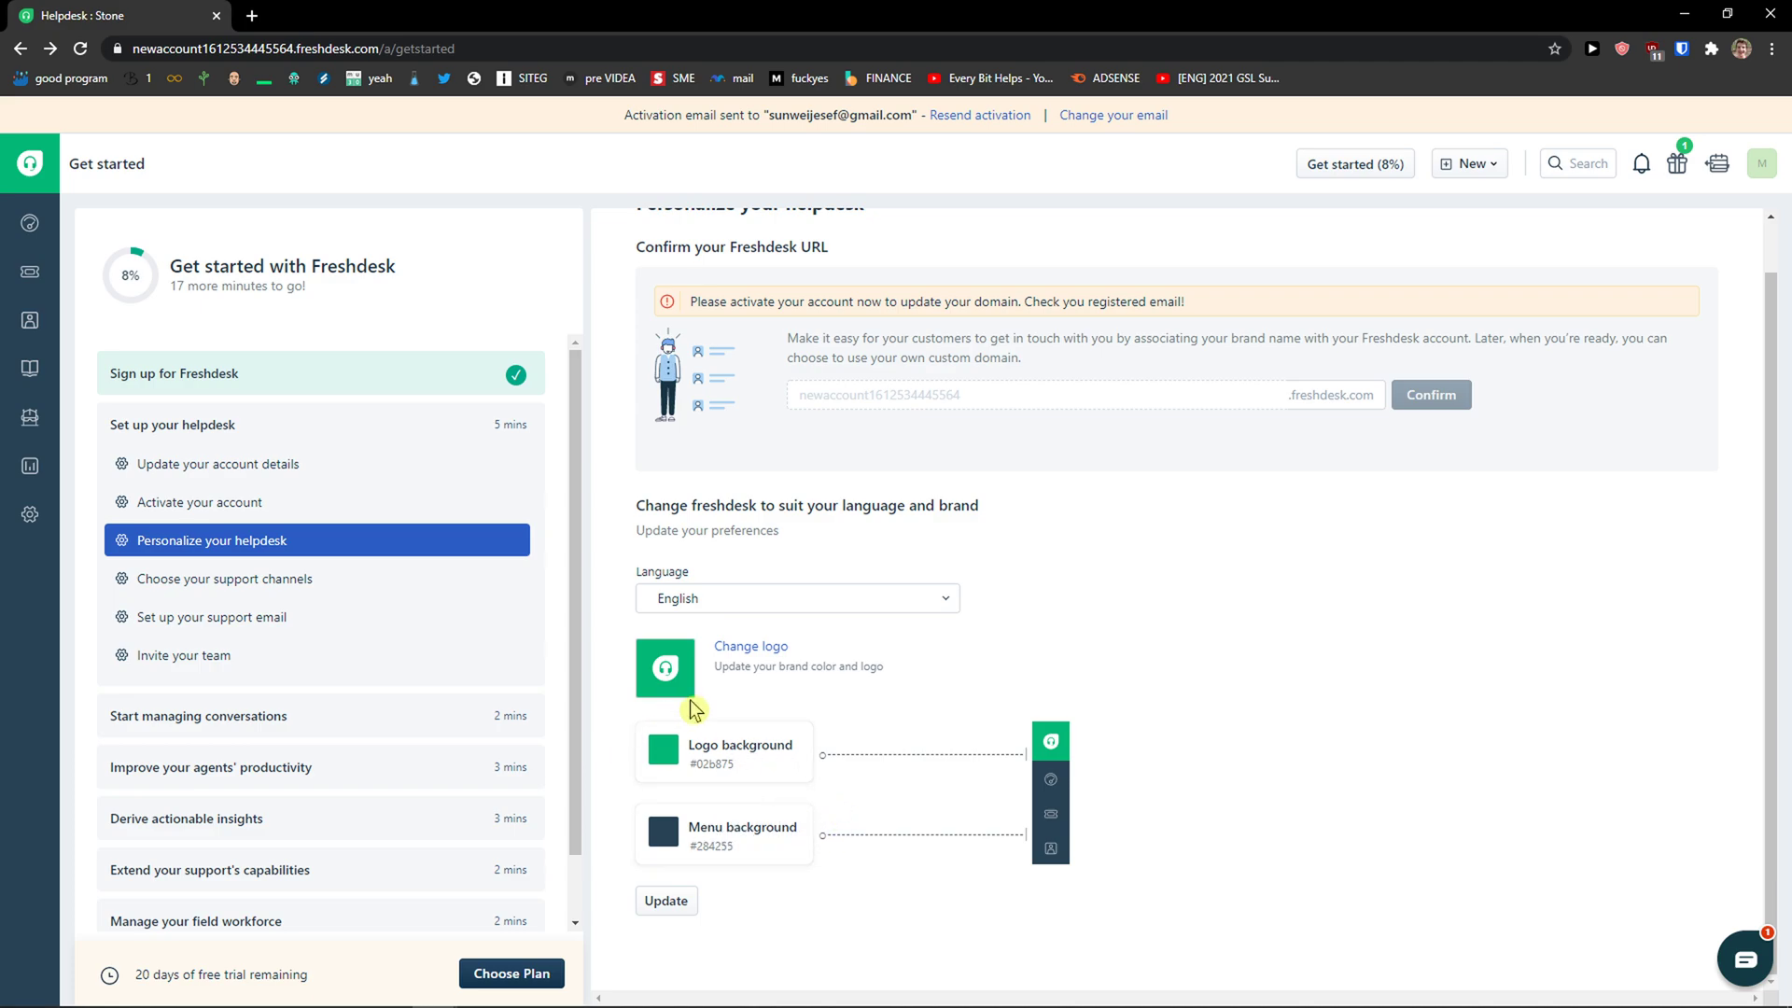
pyautogui.click(347, 587)
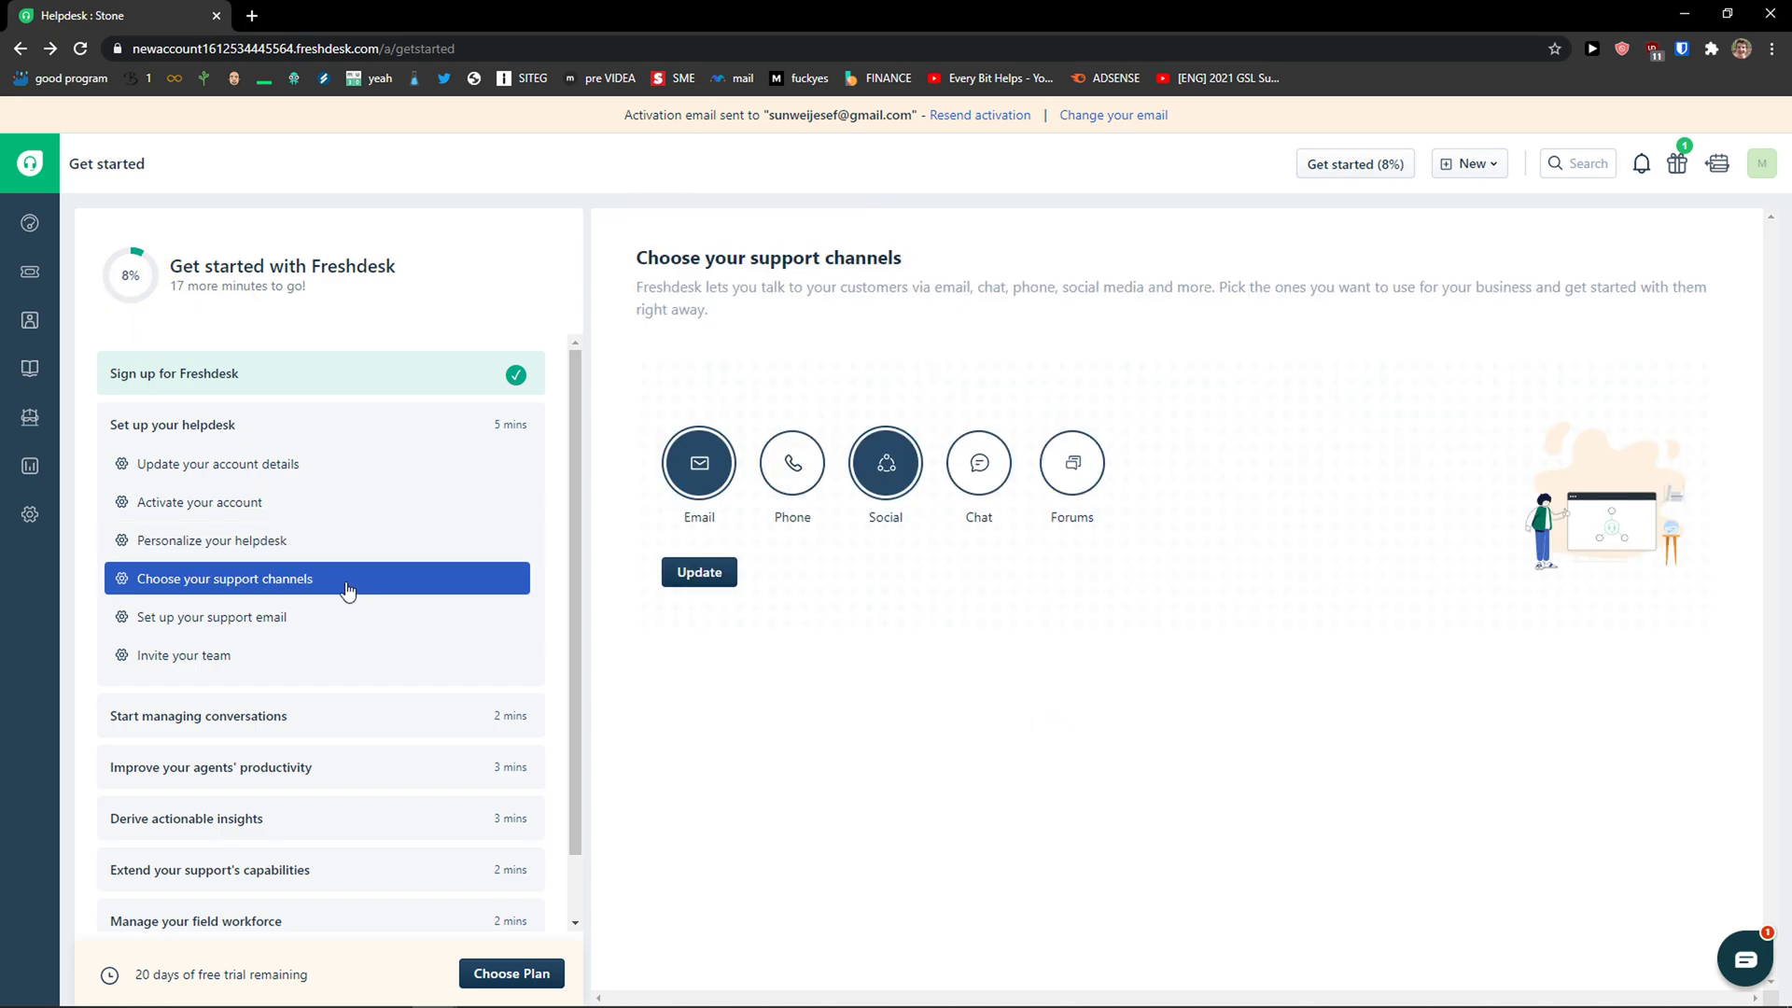
# Read the Email, Phone, Social, Chat and Forums options, then open Set up your support email.
pyautogui.moveTo(636, 297); pyautogui.dragTo(709, 310)
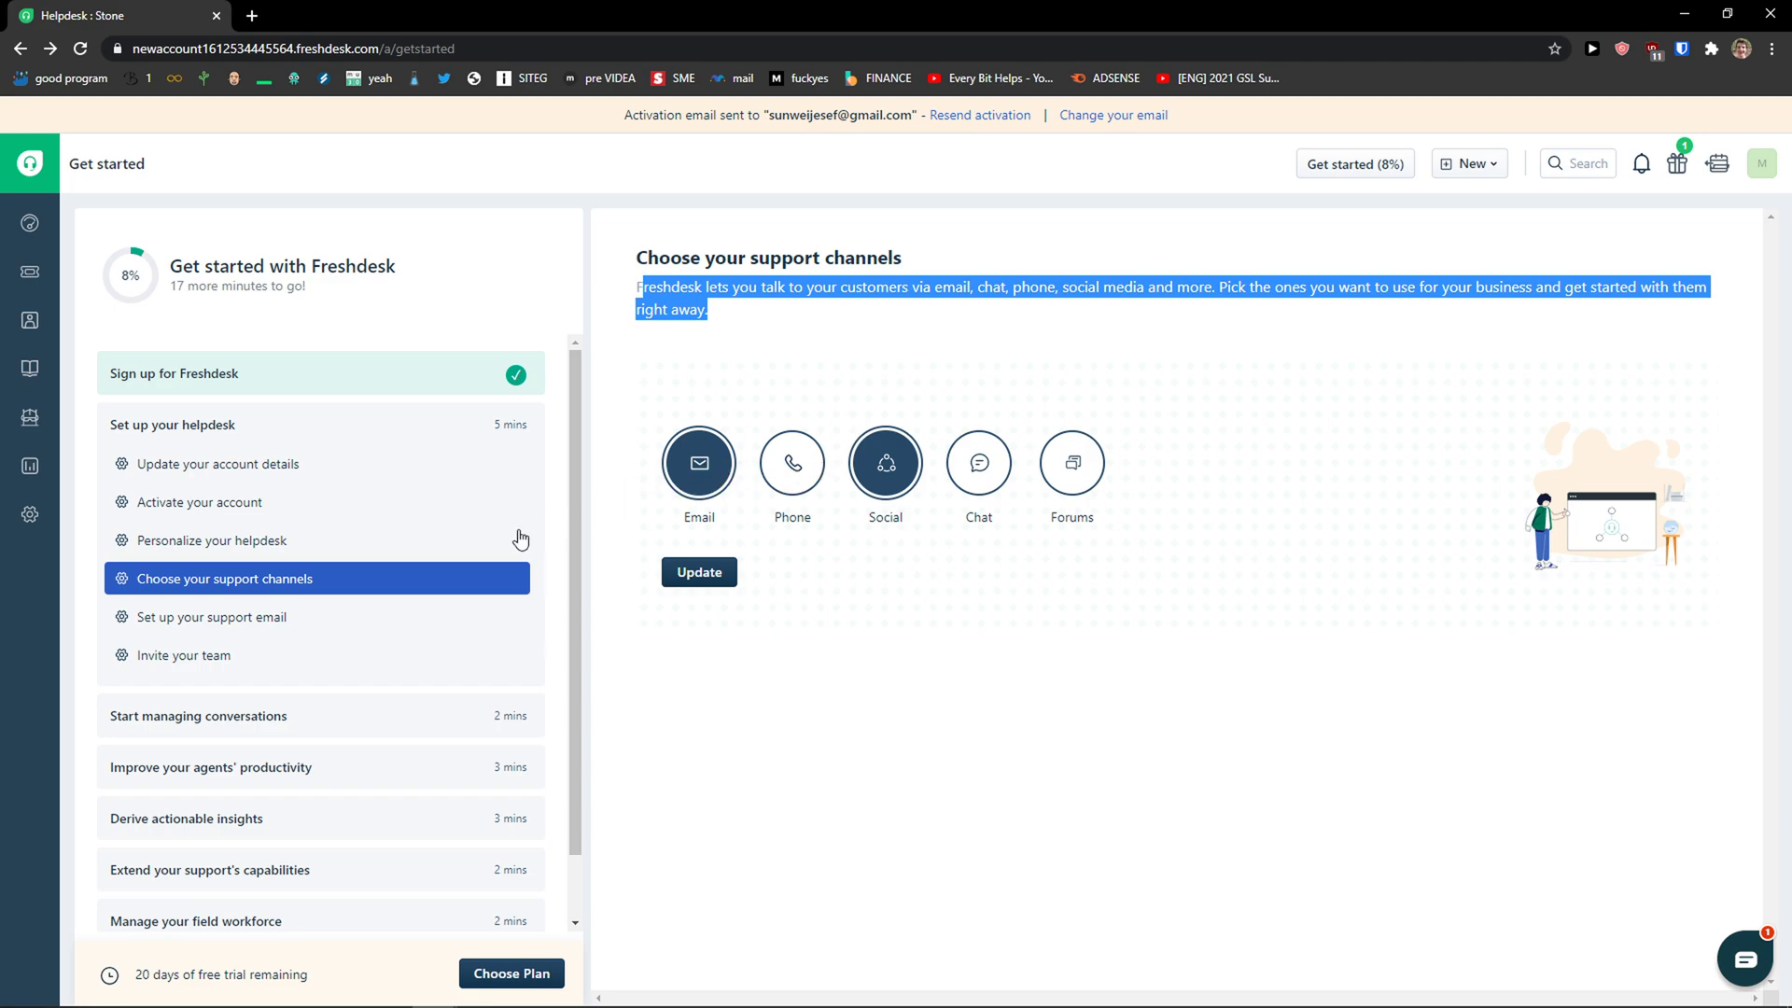
pyautogui.click(331, 619)
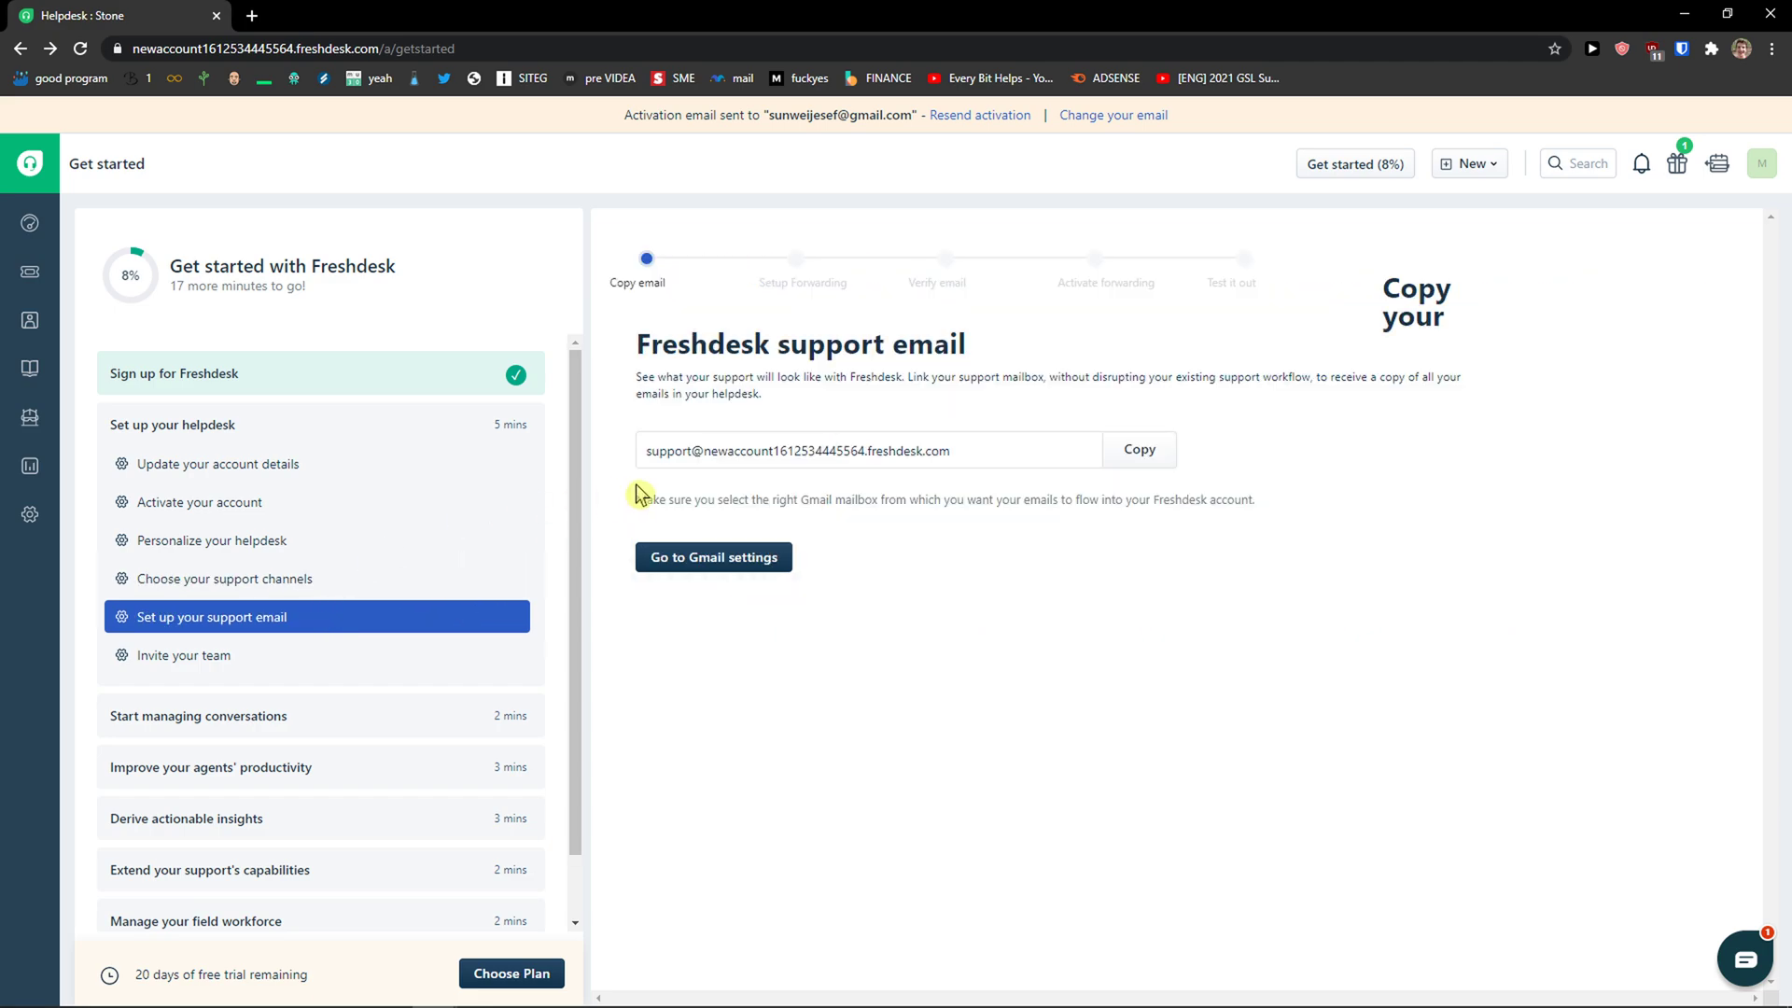
# Read the support mailbox forwarding instructions, then open the Invite your team step.
pyautogui.moveTo(652, 345); pyautogui.dragTo(963, 378)
pyautogui.moveTo(706, 377)
pyautogui.mouseDown()
pyautogui.moveTo(799, 399)
pyautogui.moveTo(939, 390)
pyautogui.mouseUp()
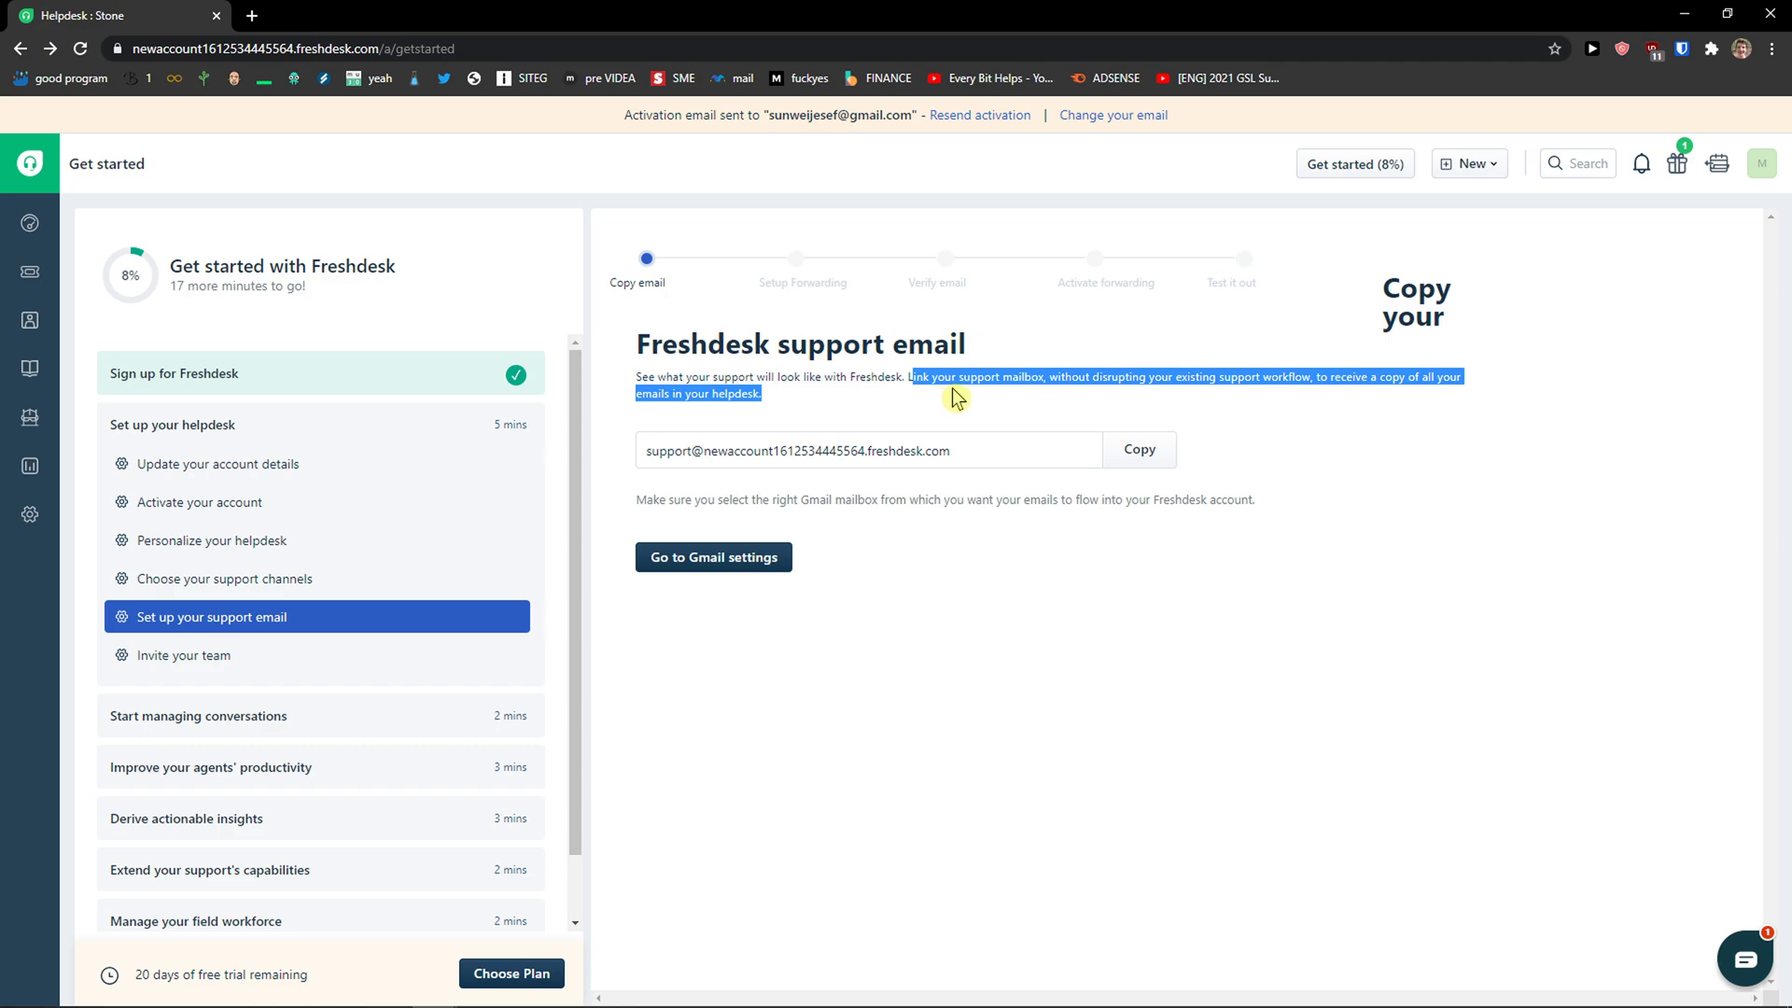
pyautogui.click(269, 654)
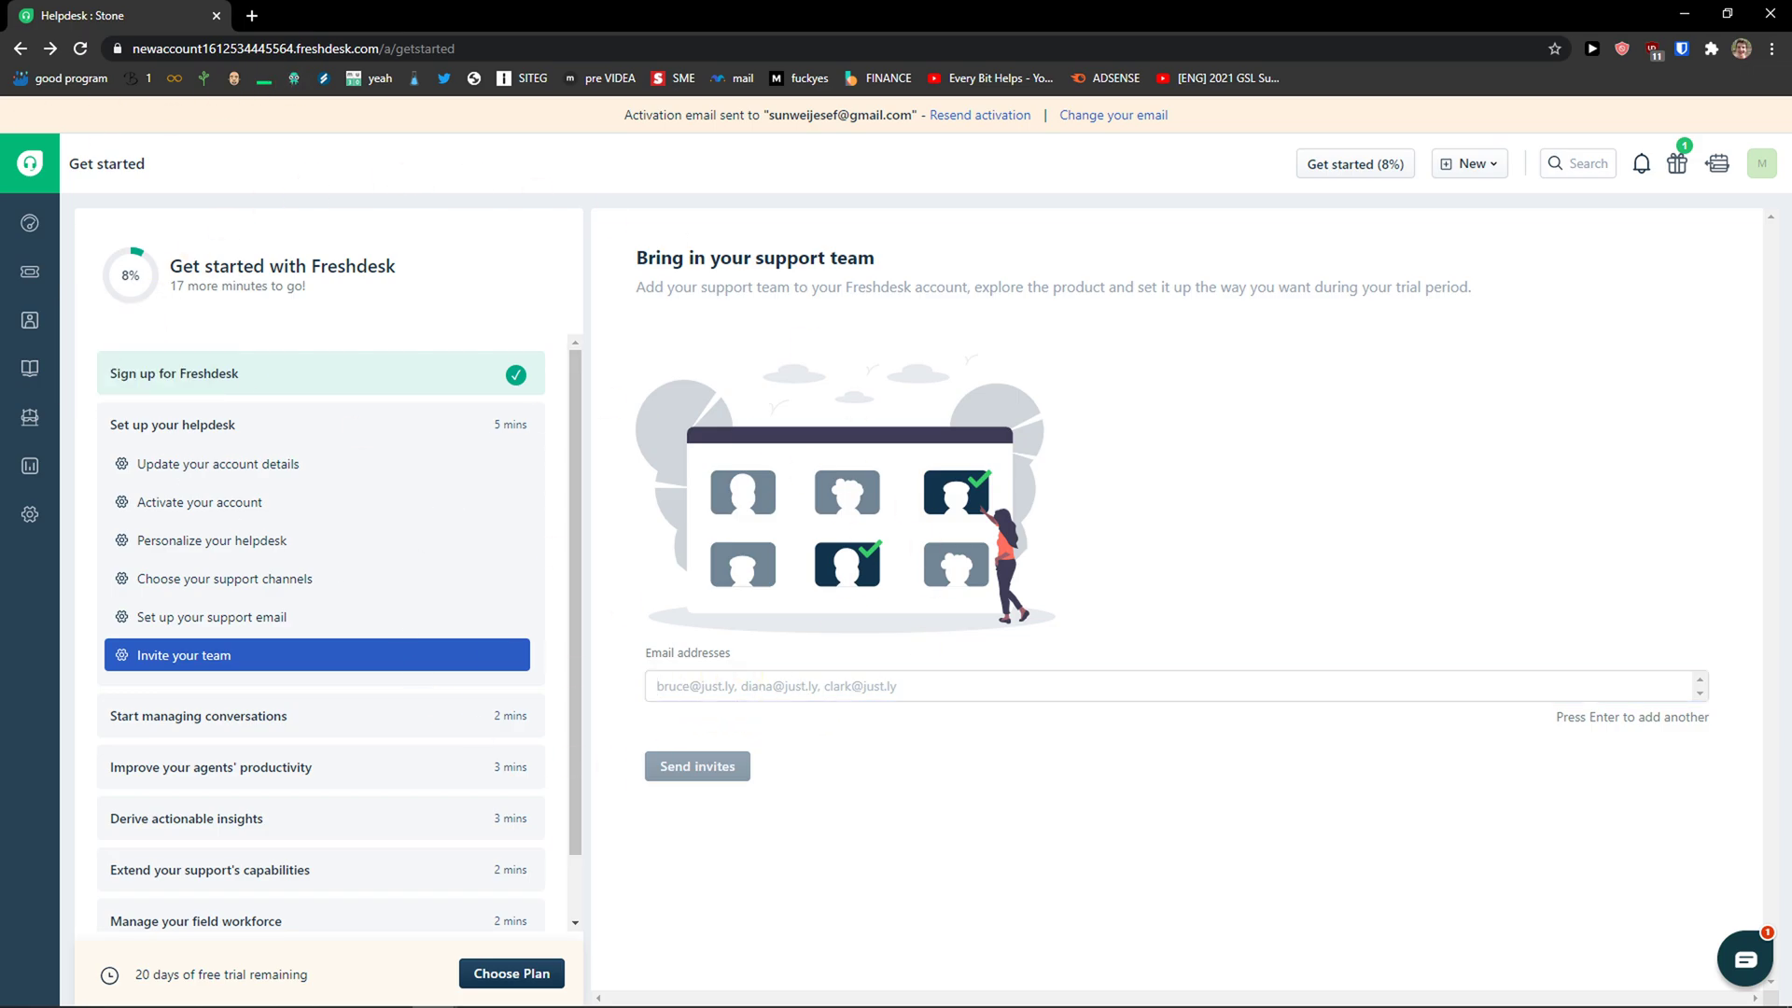
# Maximize the dashboard window and scroll through ticket counts, trends, satisfaction and to-do list.
pyautogui.hotkey('alt', 'Tab')
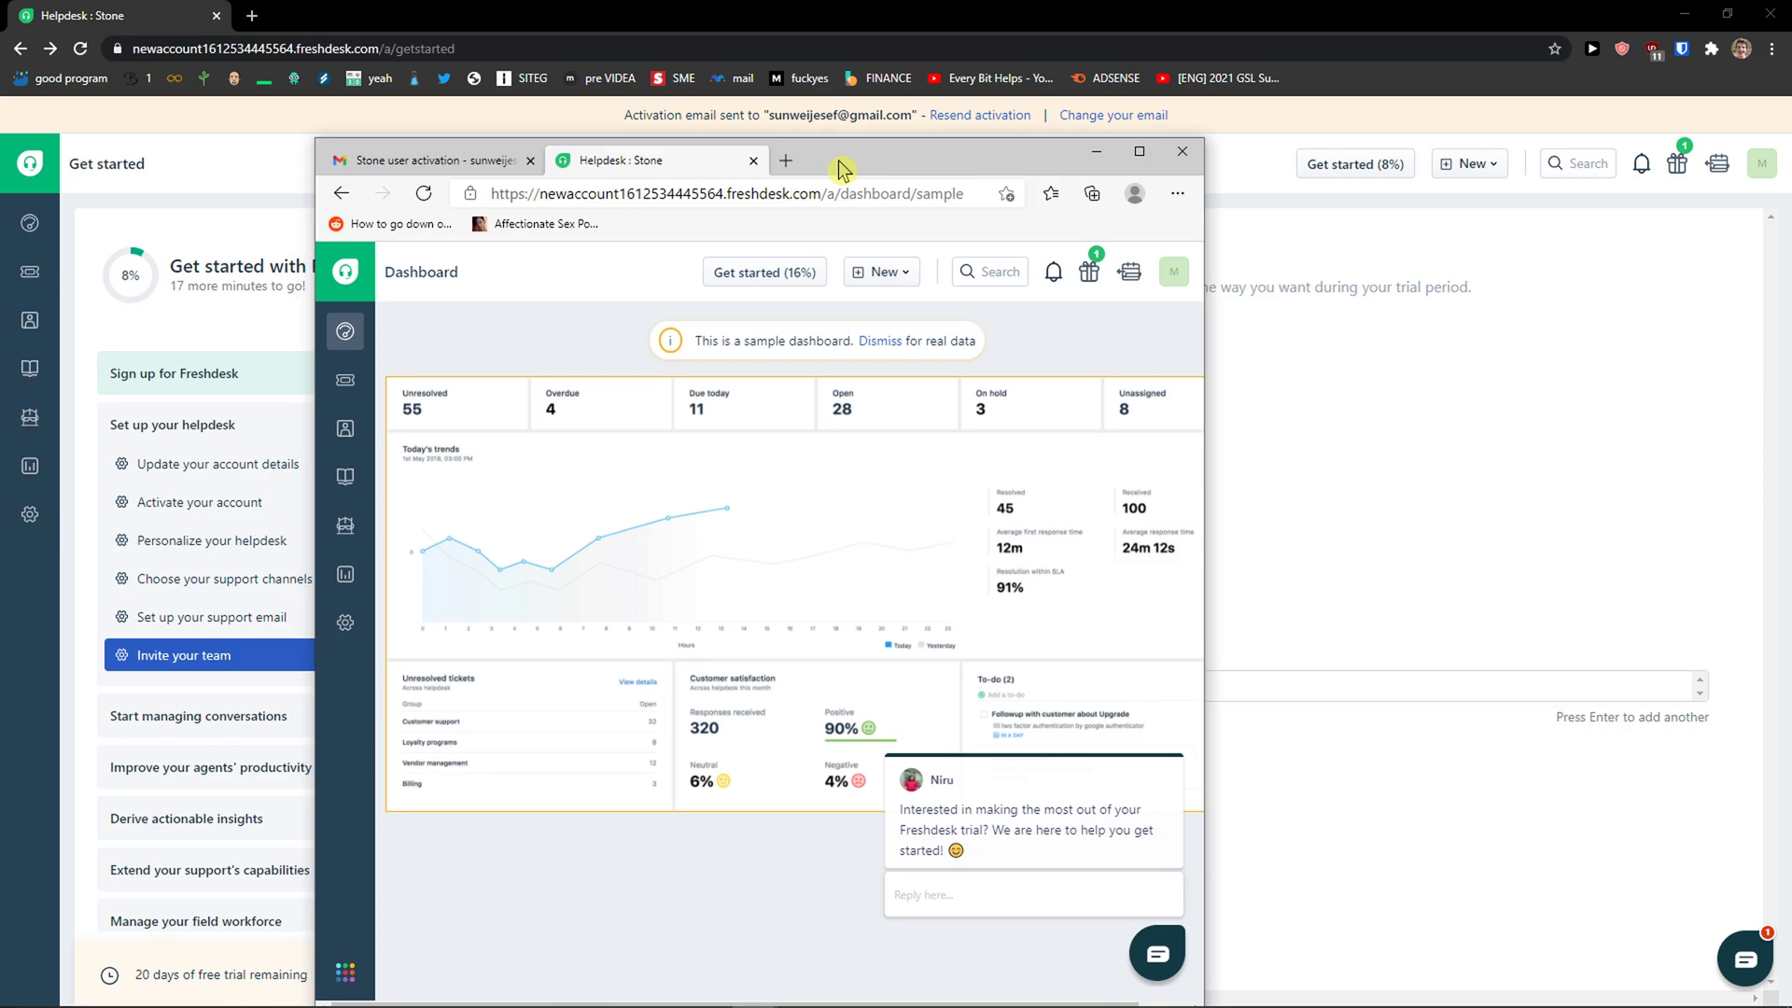
pyautogui.doubleClick(787, 163)
pyautogui.scroll(-1, 268, 258)
pyautogui.scroll(1, 400, 266)
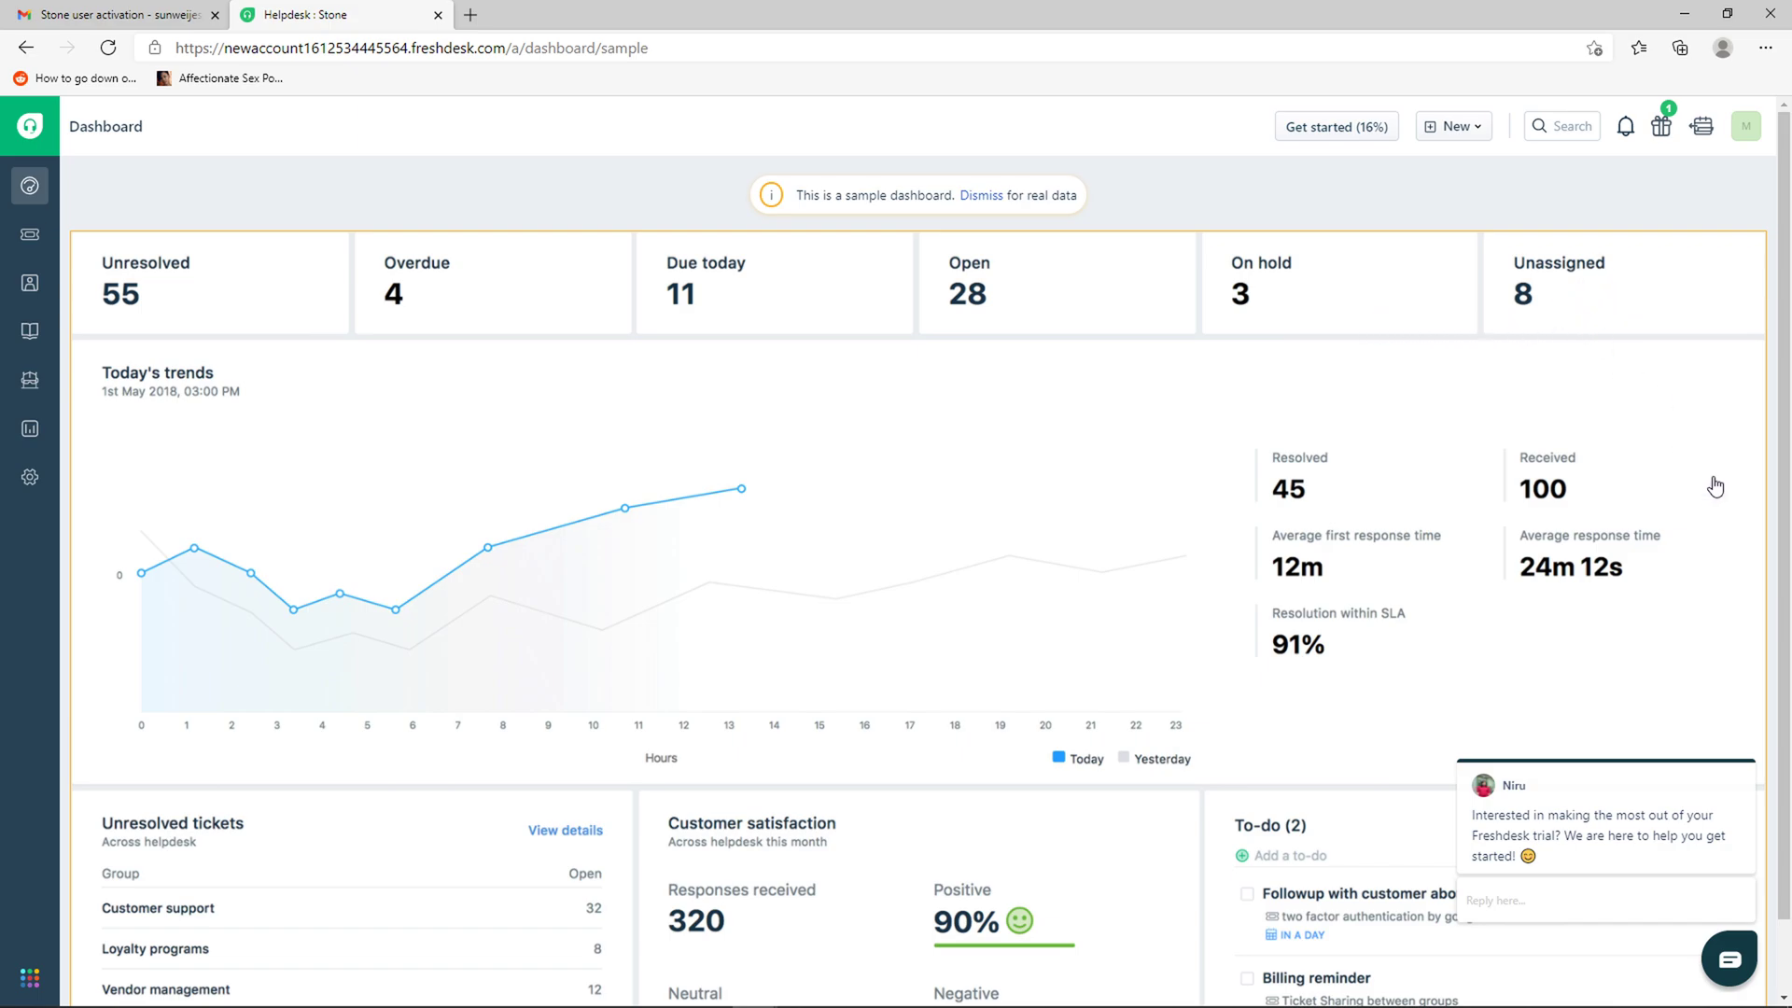
pyautogui.scroll(-1, 423, 455)
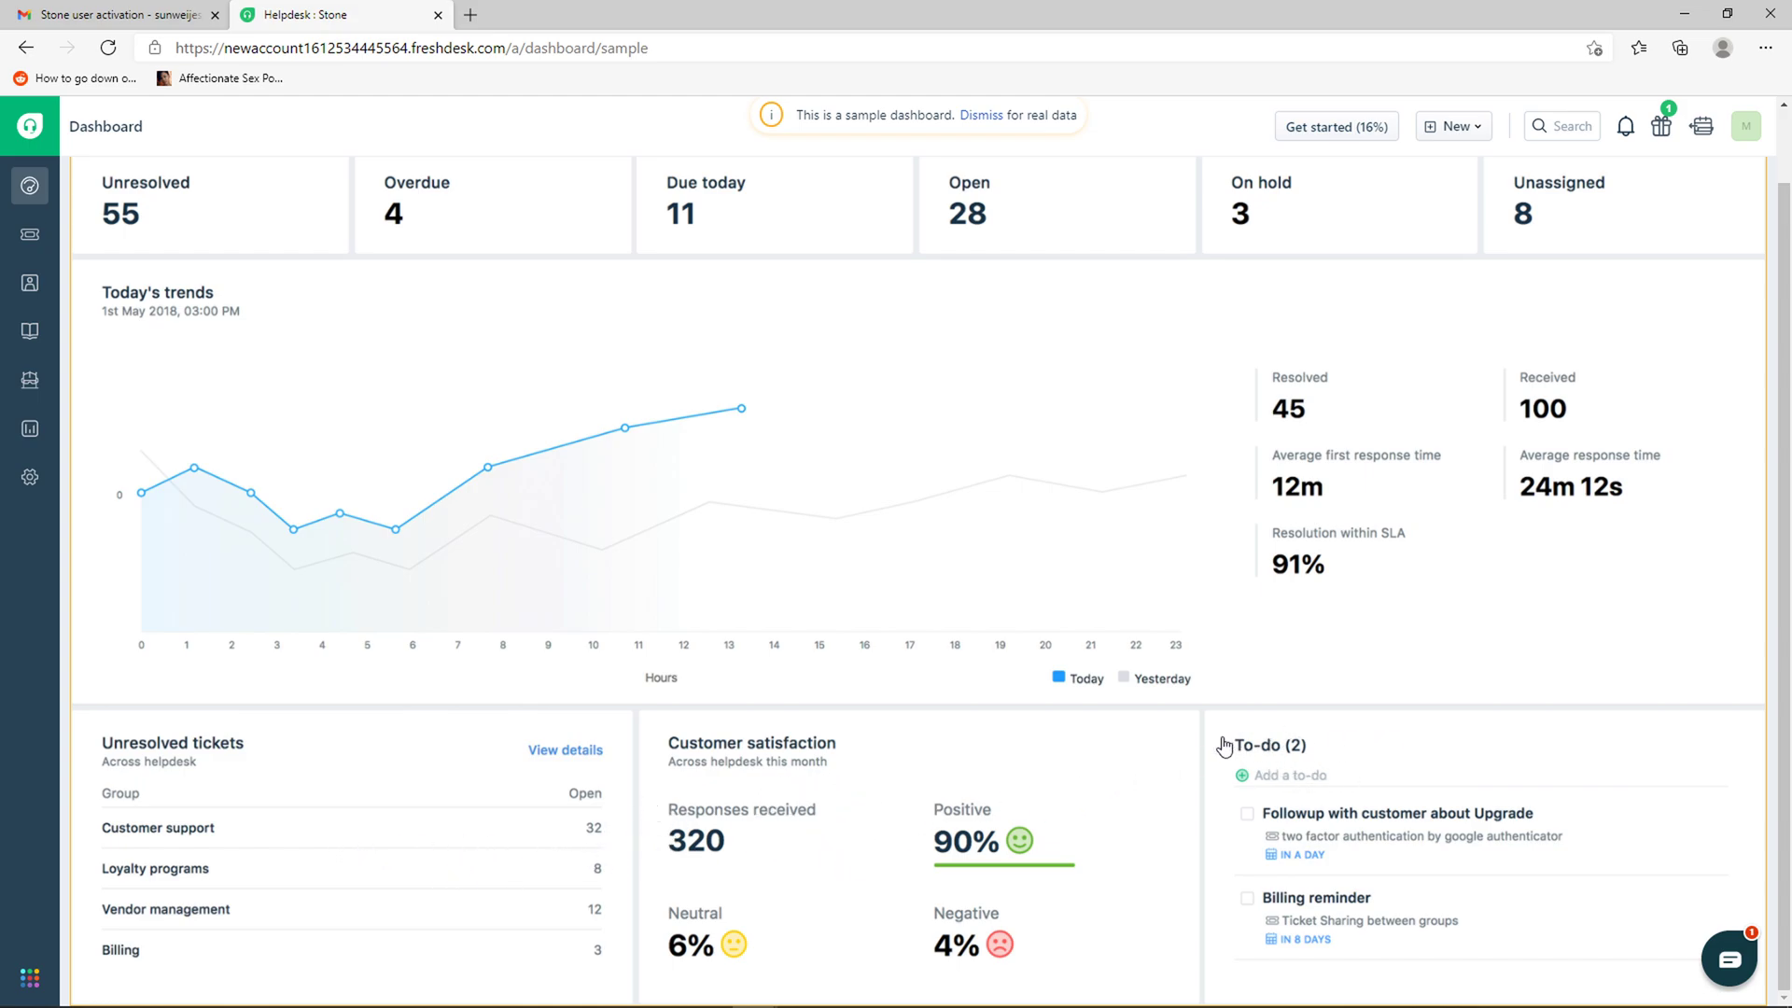
pyautogui.scroll(1, 1213, 784)
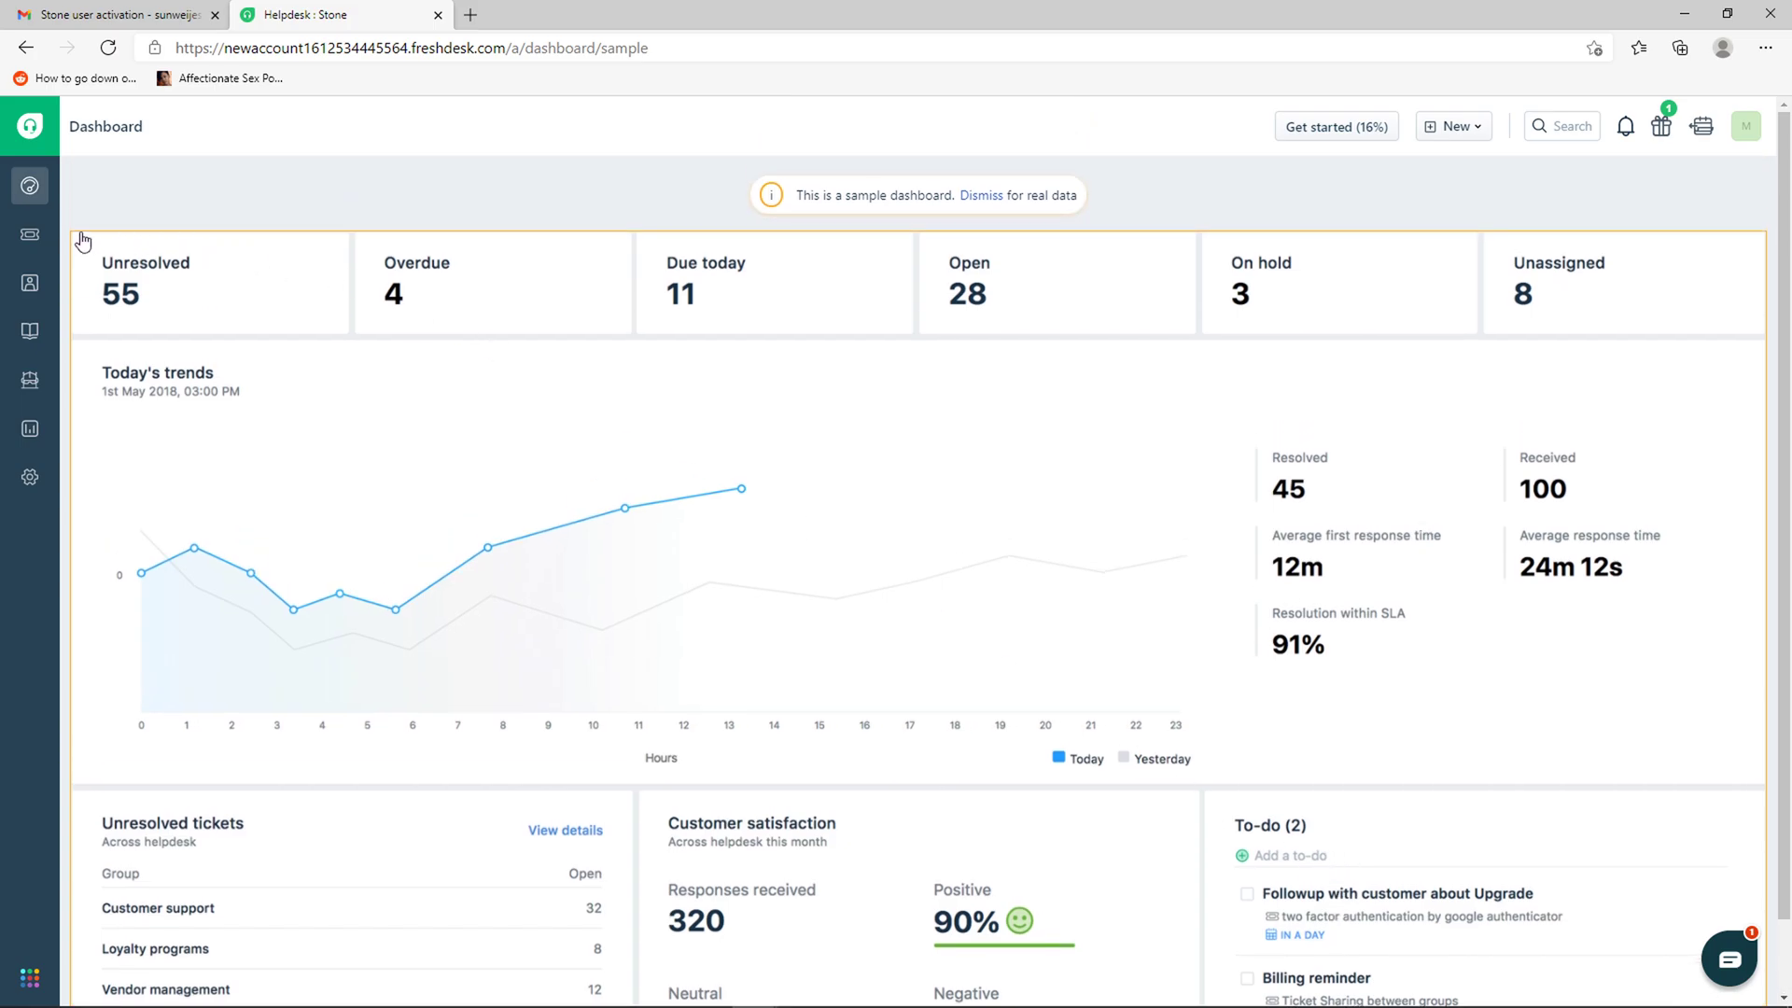
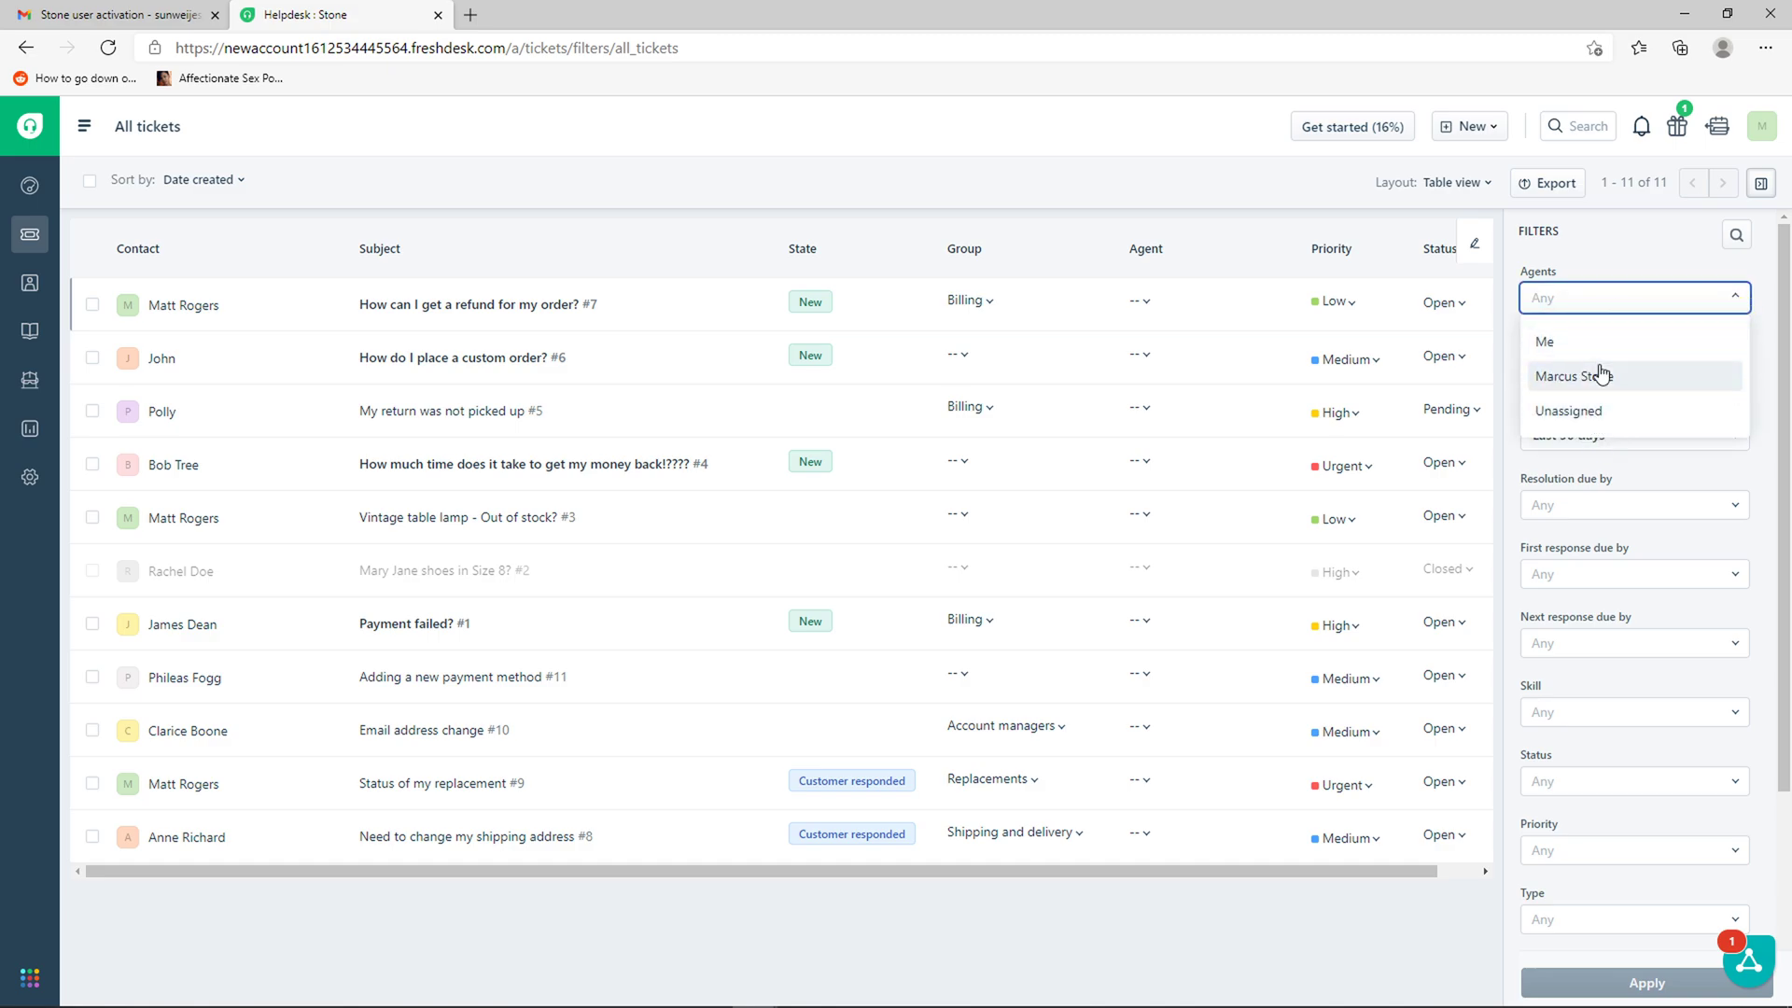
# Review the agent, group, created-date, response-due and skill filters, keeping Created at Last 30 days.
pyautogui.click(1617, 294)
pyautogui.click(1618, 364)
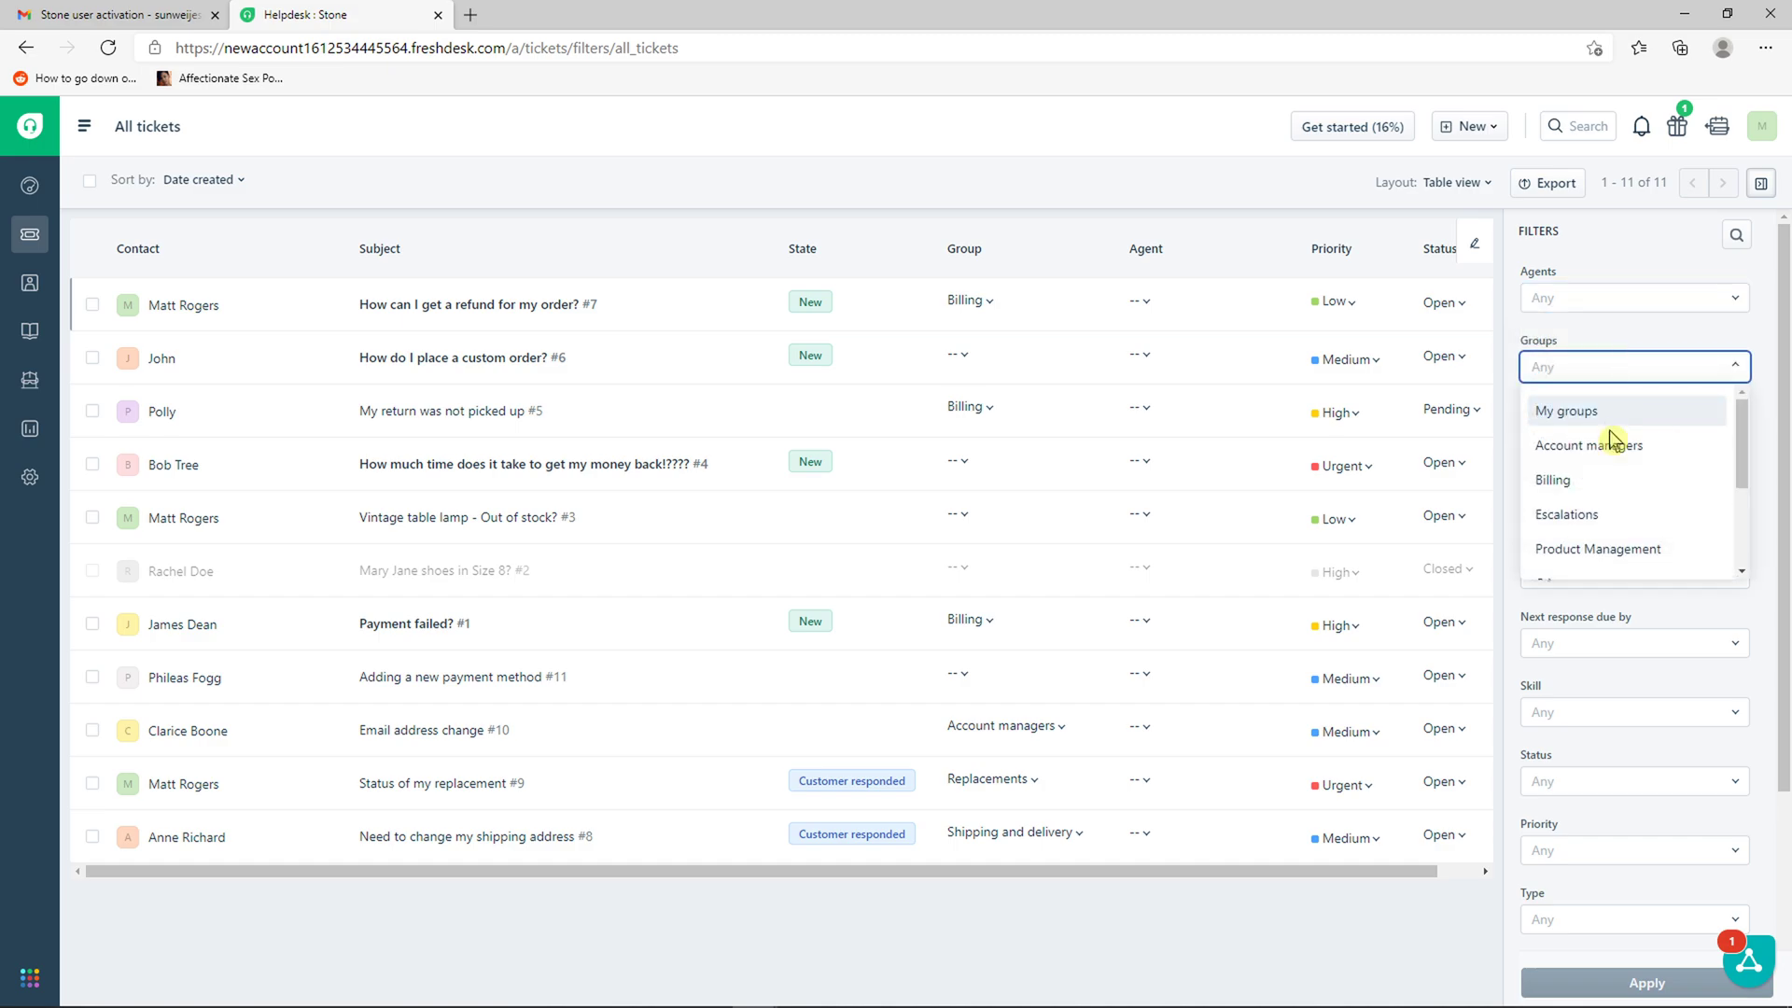
pyautogui.scroll(-1, 1625, 451)
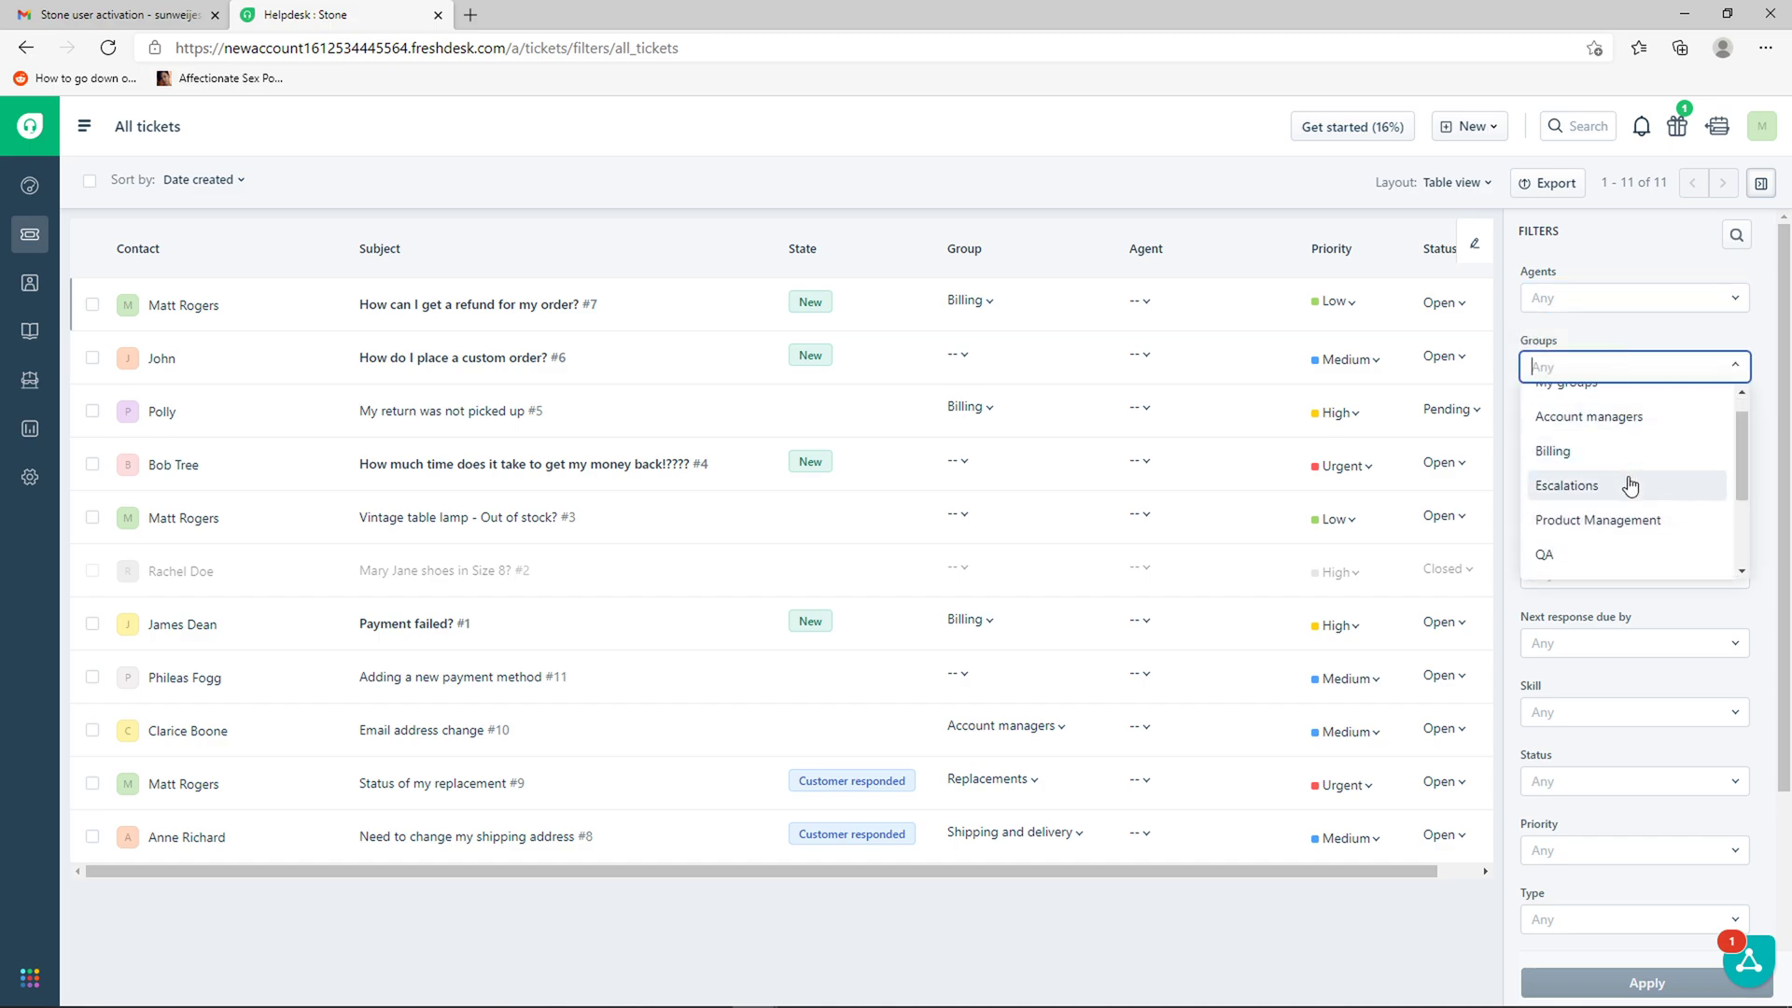
pyautogui.click(1594, 364)
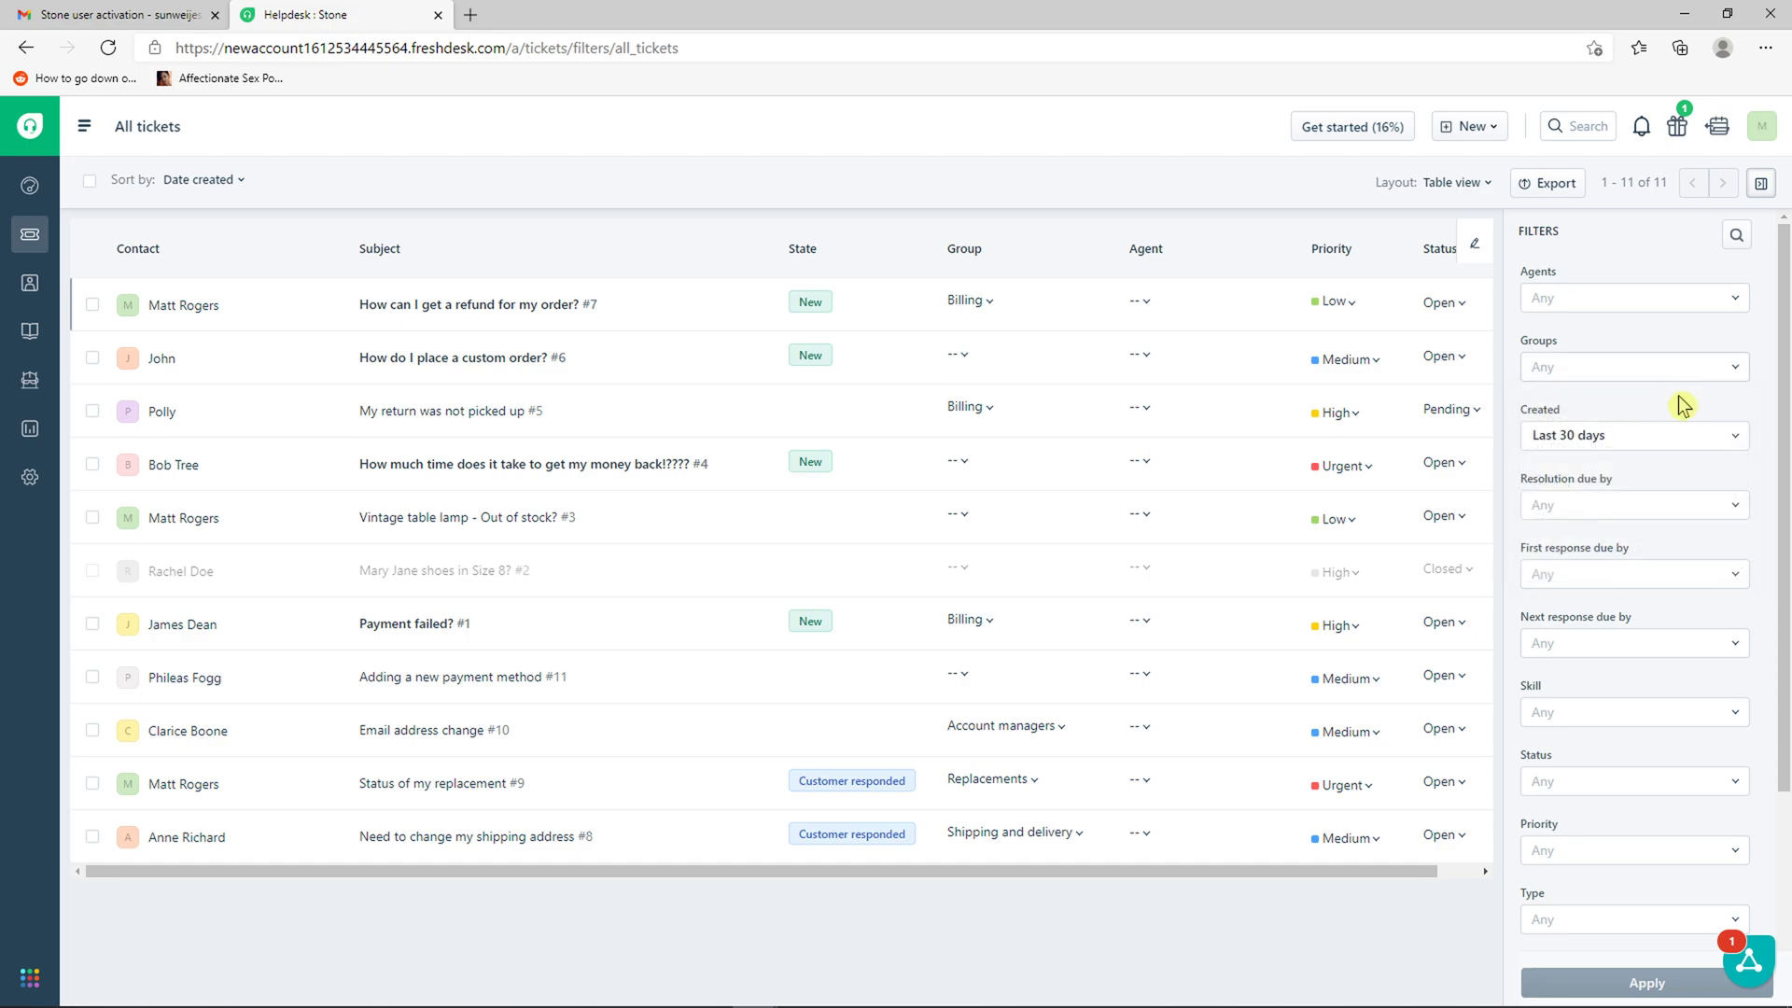
pyautogui.click(1652, 440)
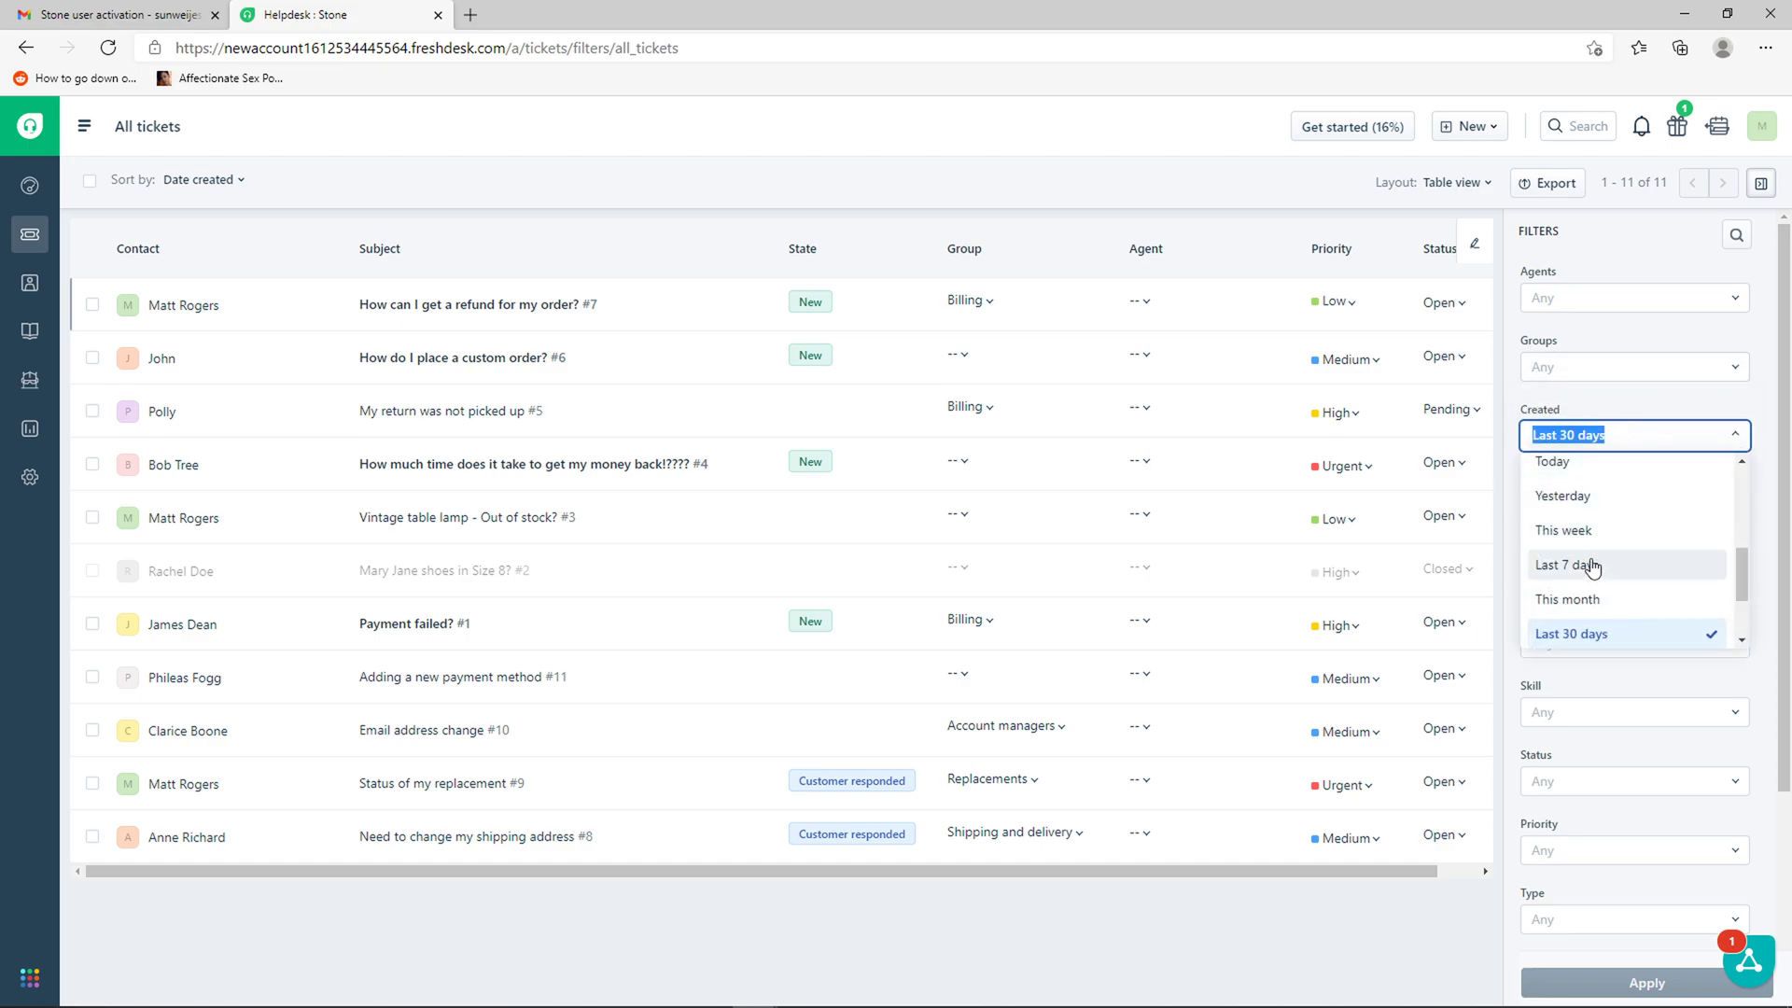
pyautogui.click(1523, 392)
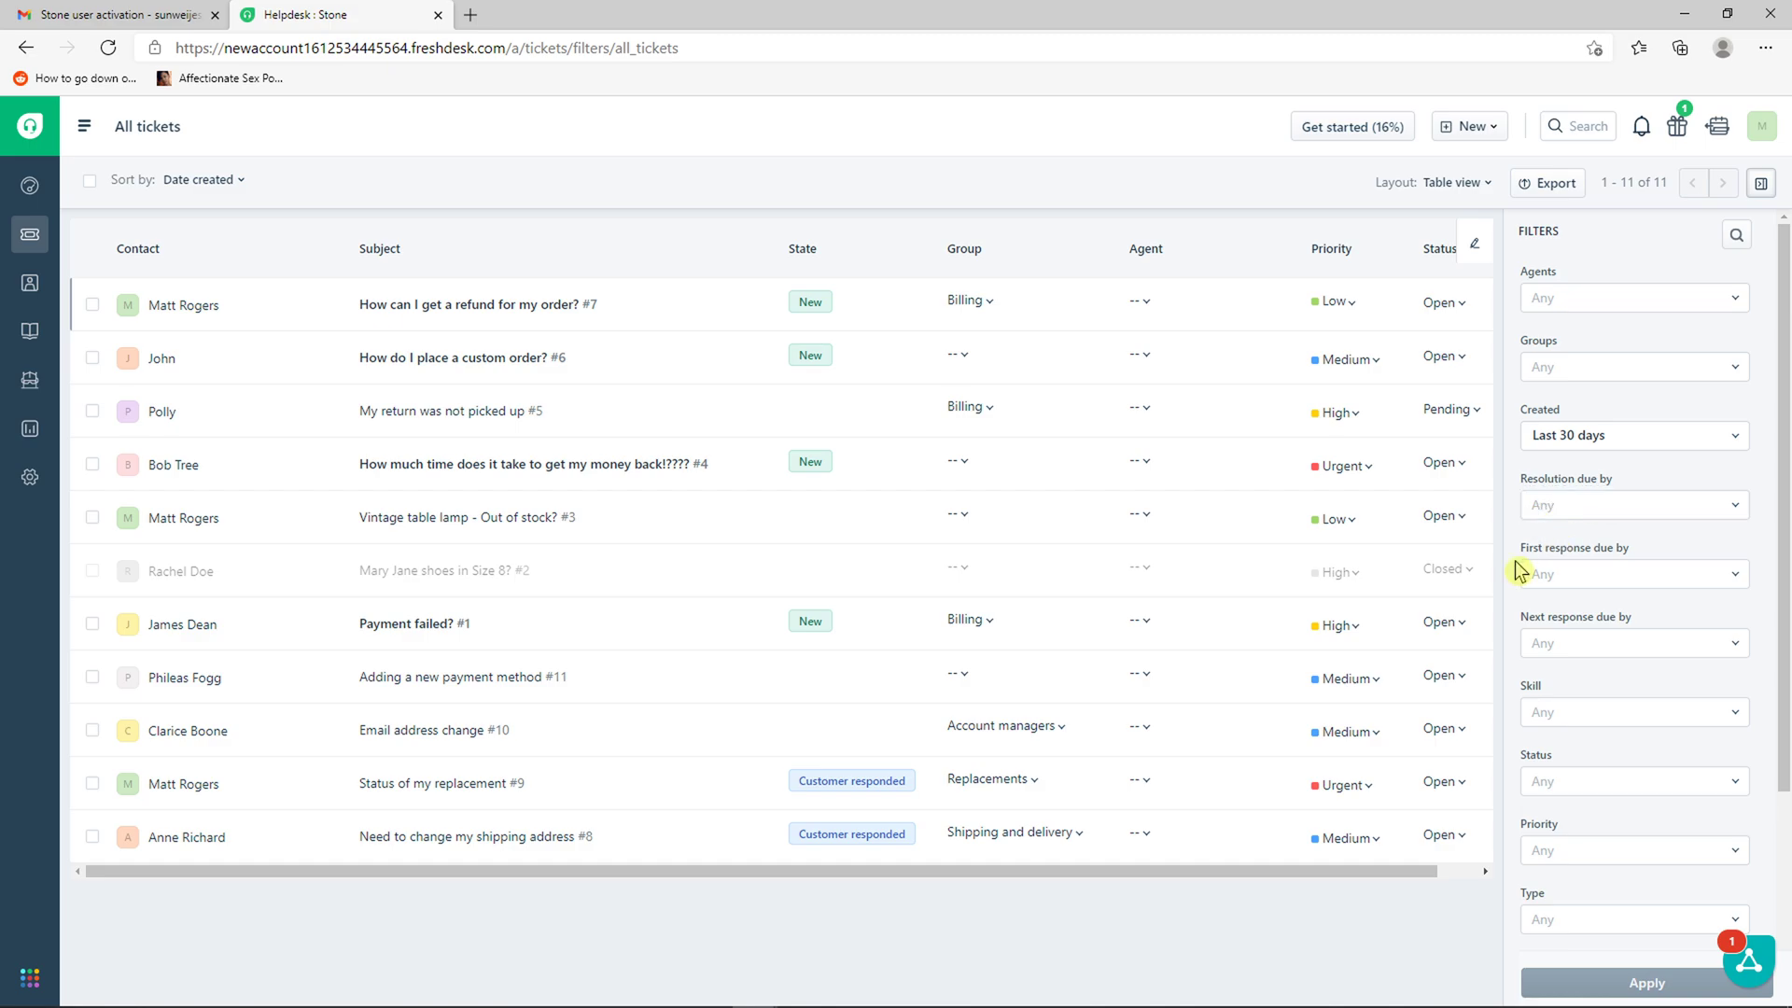
pyautogui.click(1632, 571)
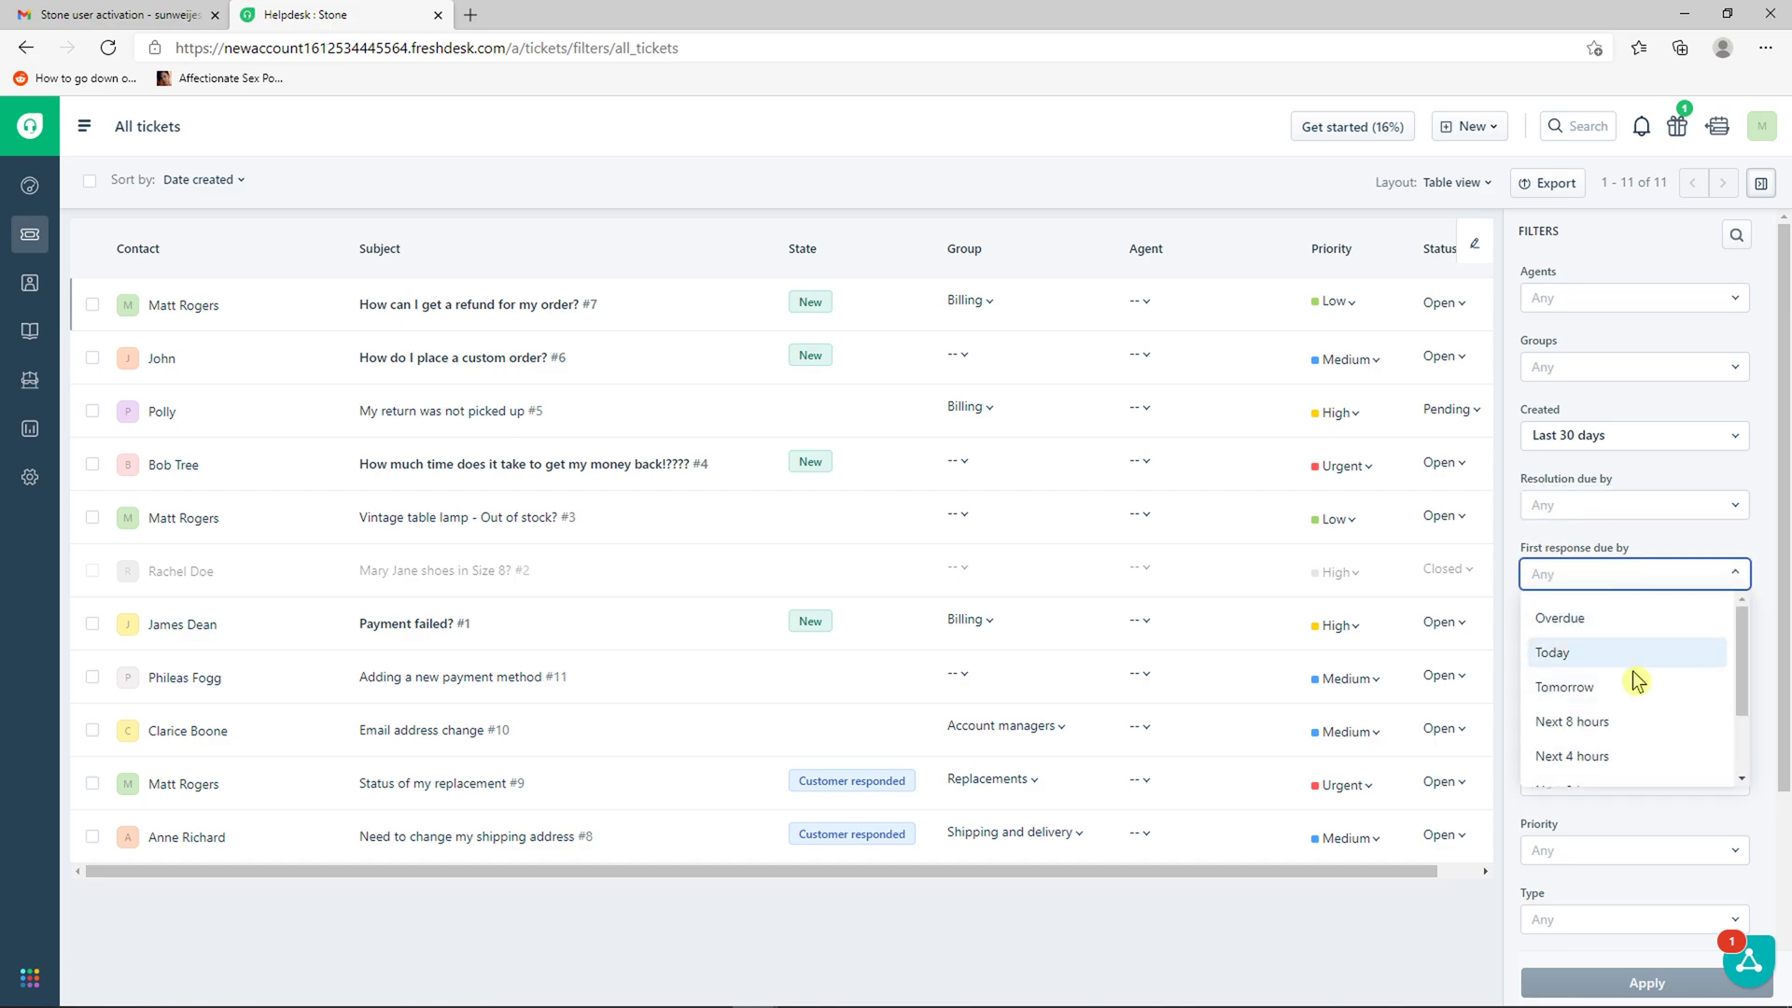
pyautogui.scroll(-1, 1616, 740)
pyautogui.click(1607, 582)
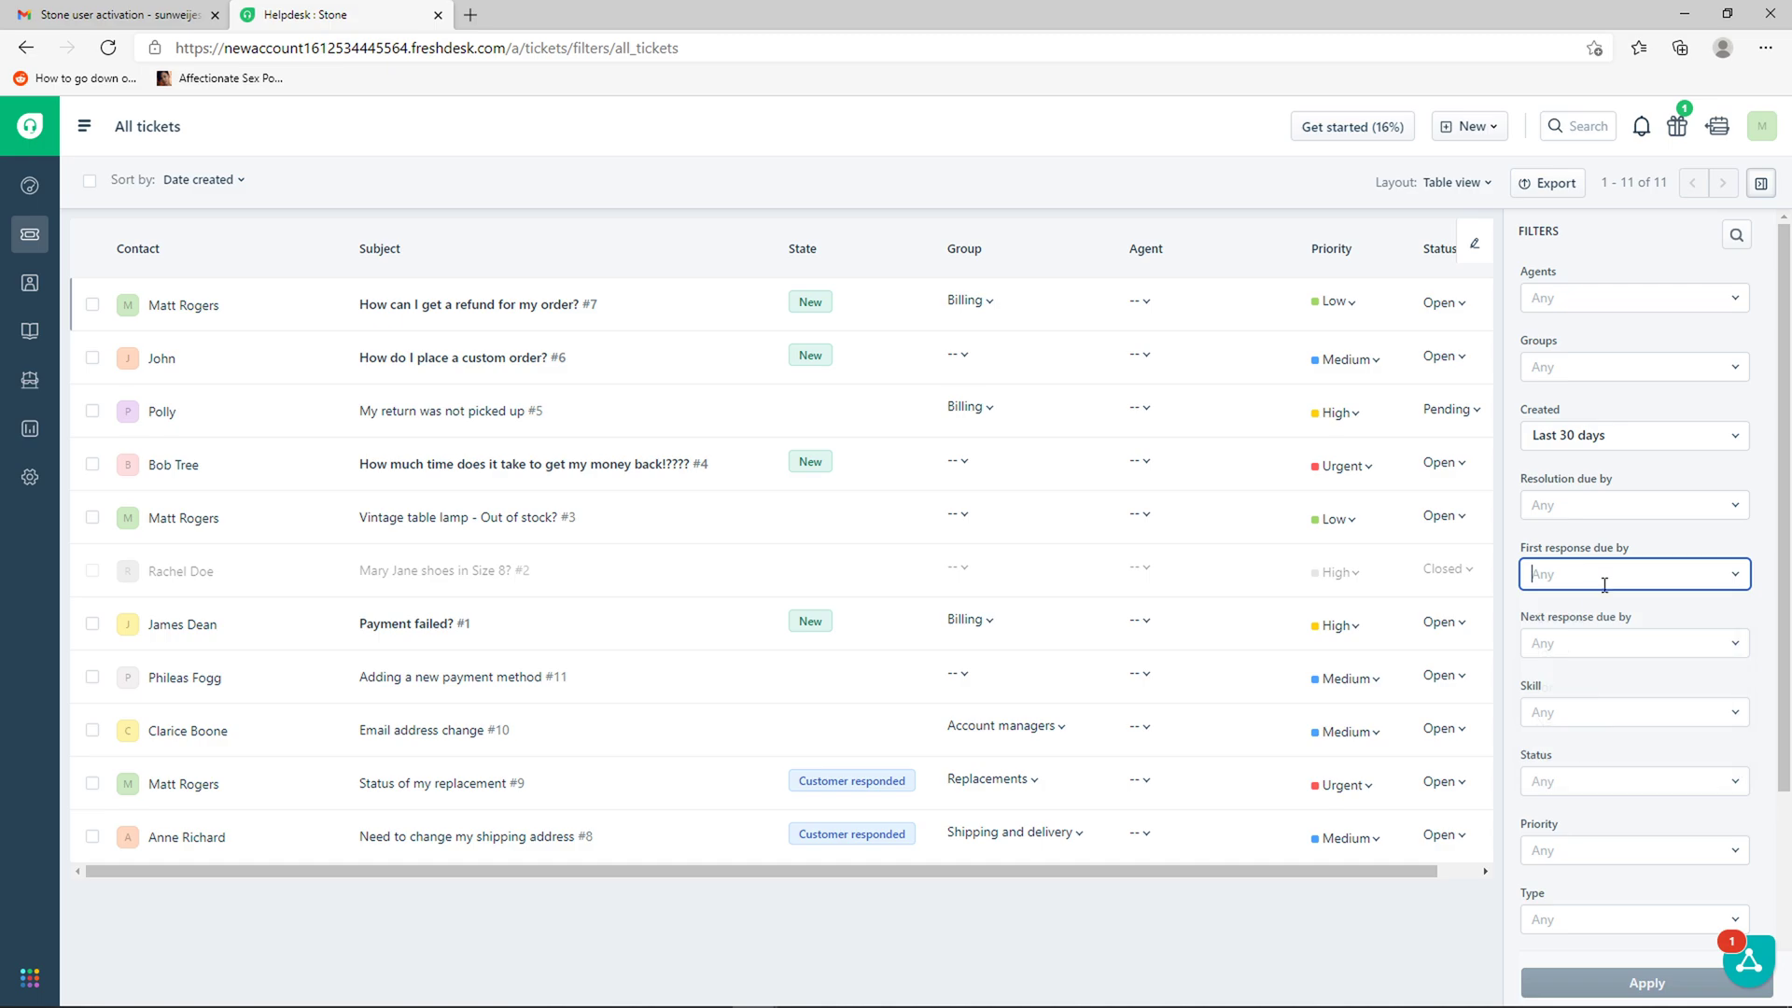
pyautogui.click(1577, 643)
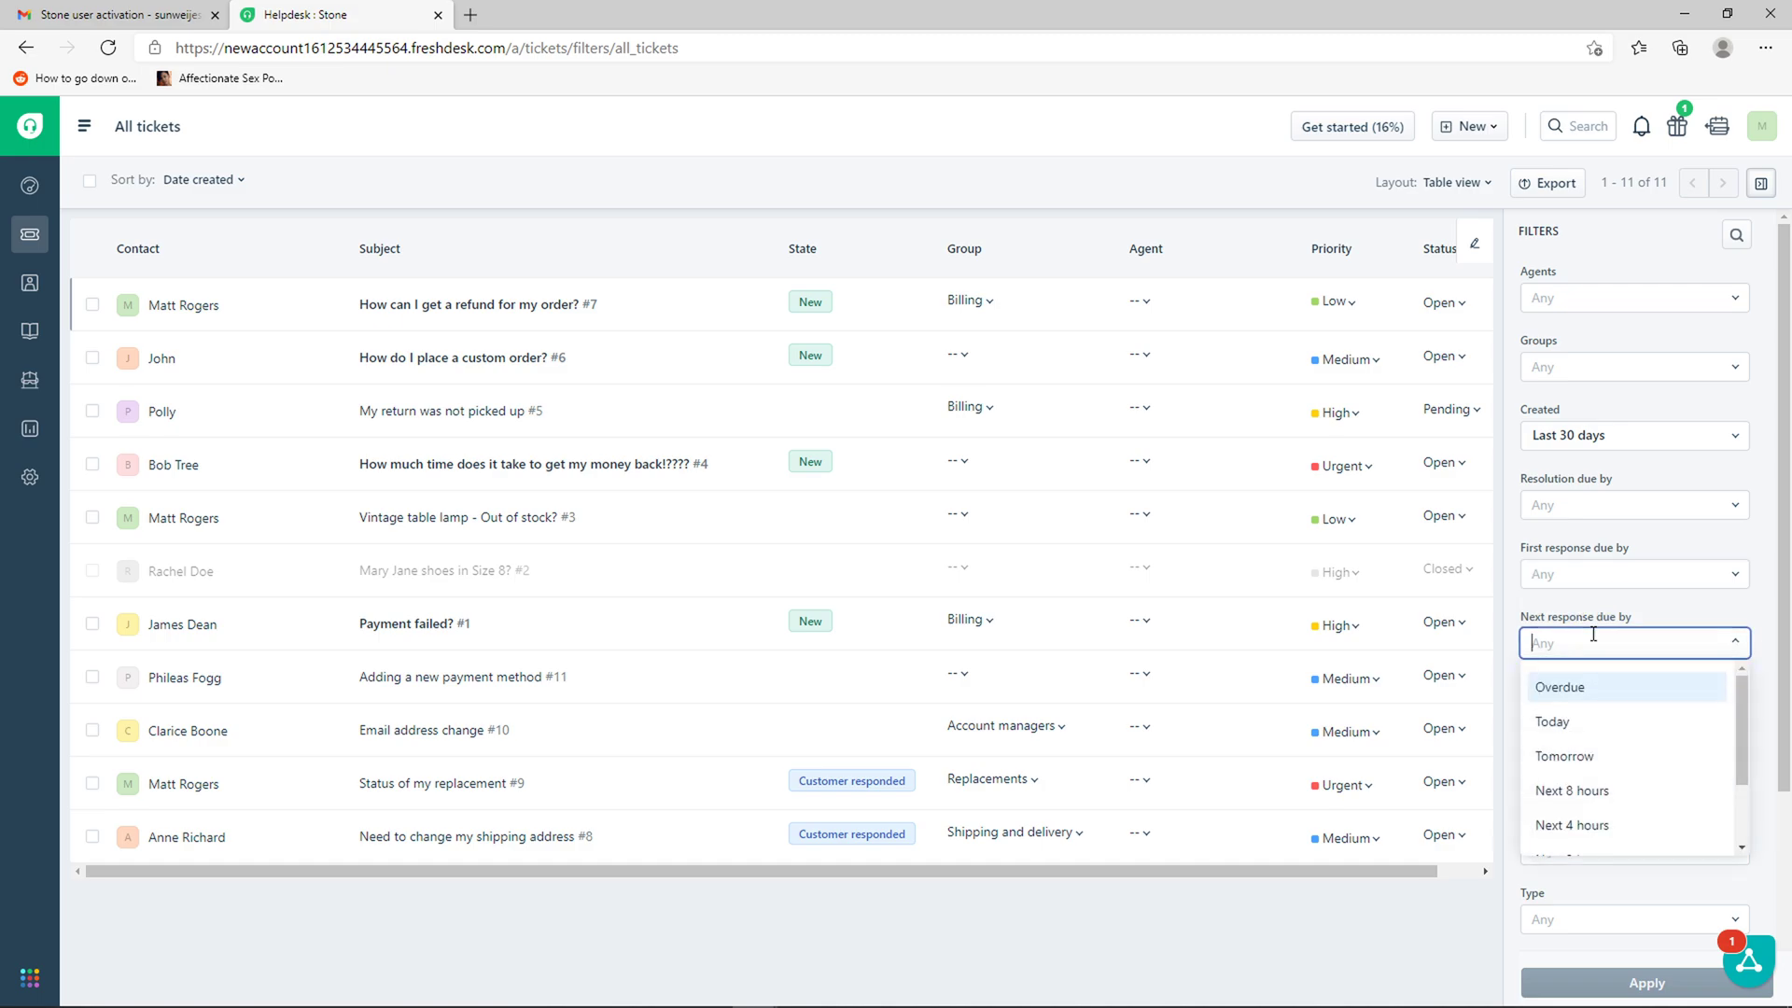
pyautogui.click(1625, 631)
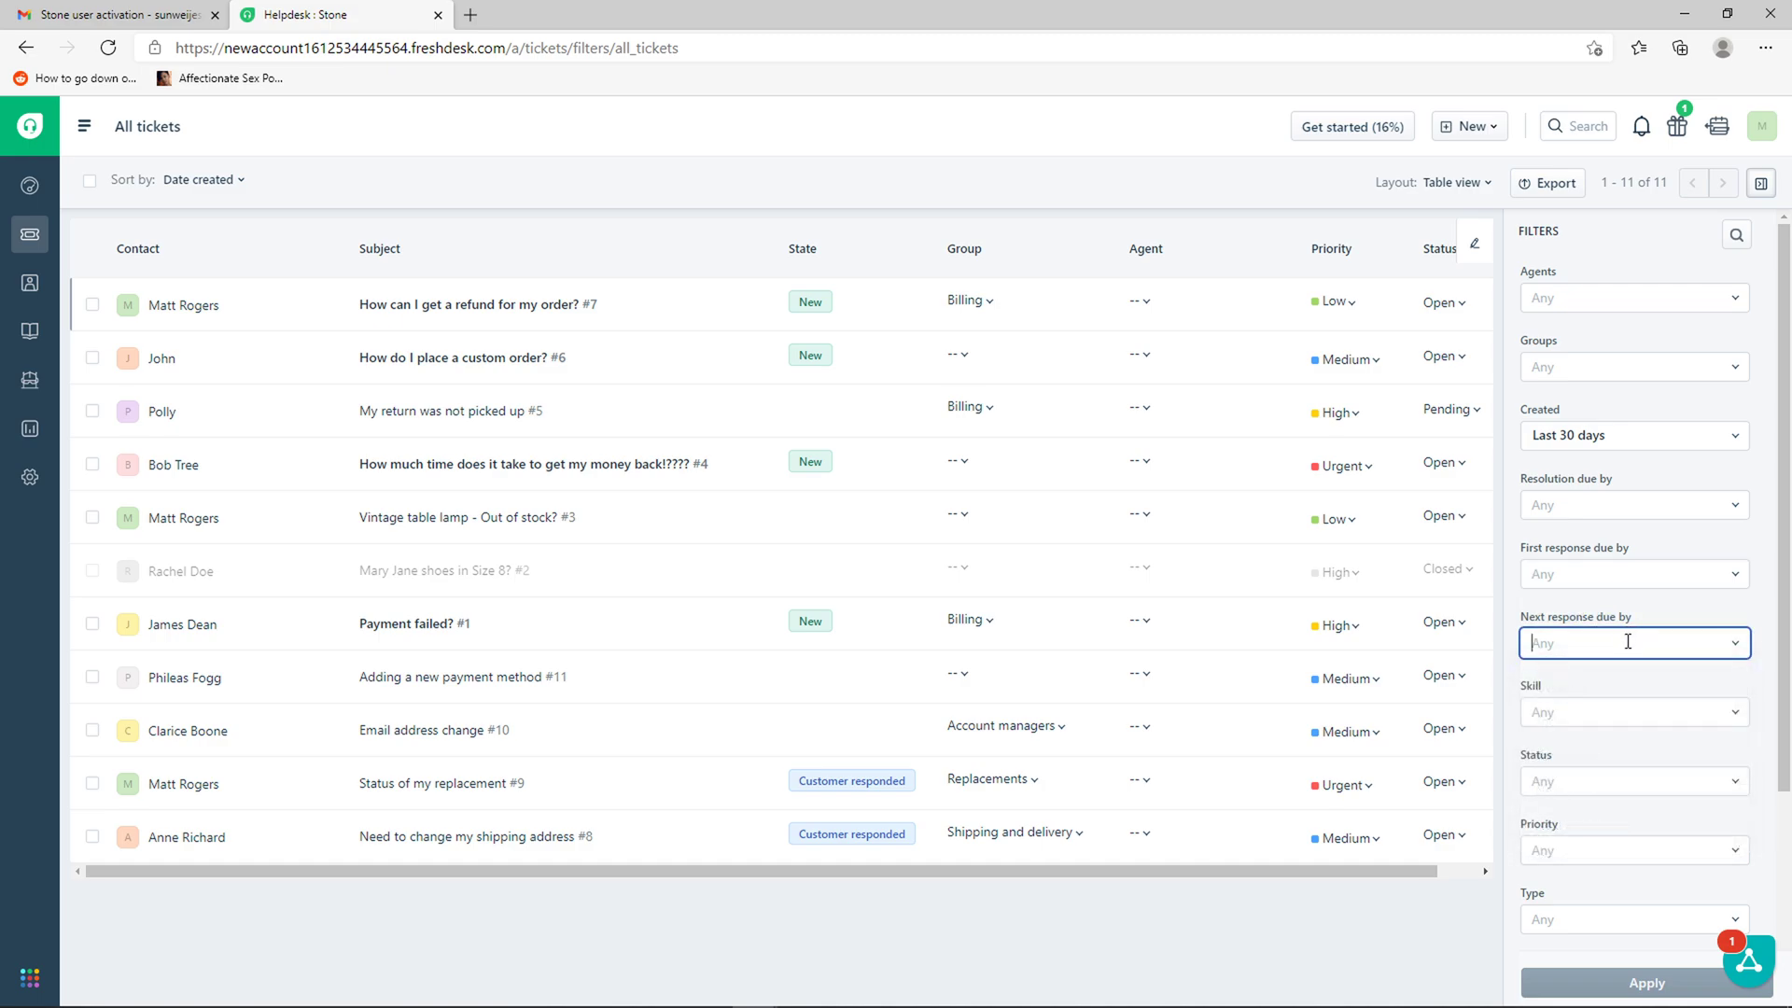
pyautogui.scroll(-3, 1620, 598)
pyautogui.click(1575, 473)
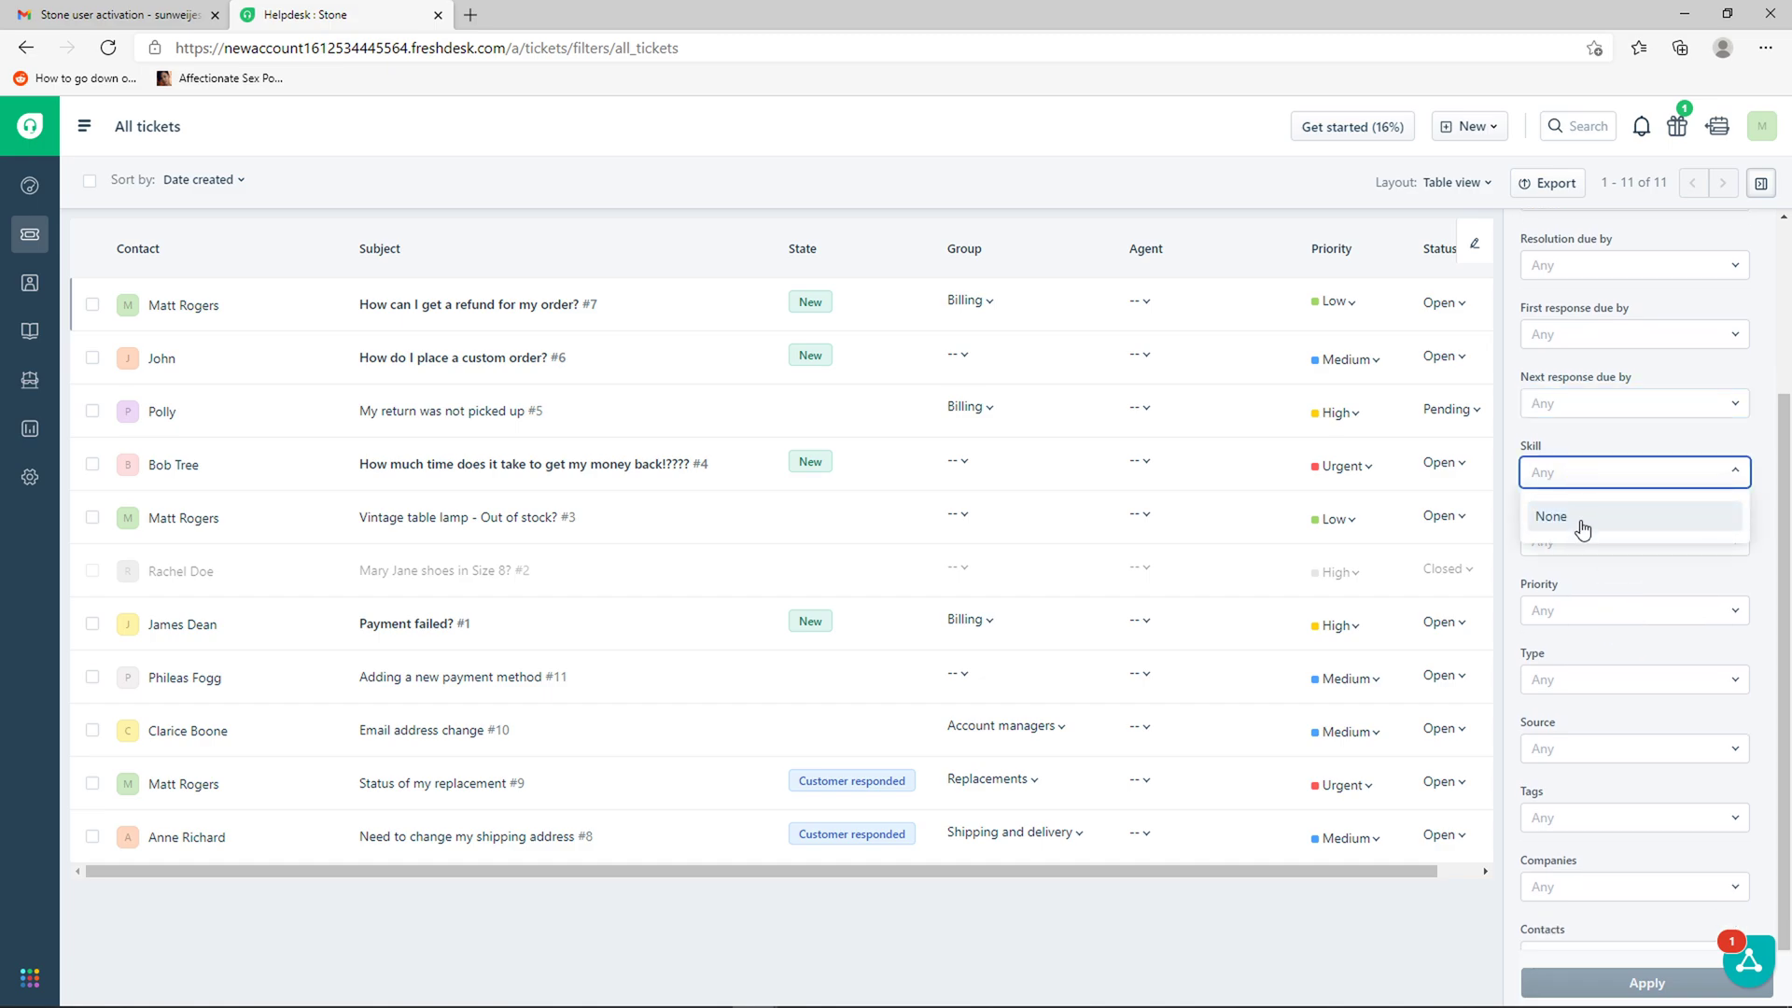
pyautogui.click(1587, 541)
# Narrow the ticket list to Open status, then add a Medium priority filter.
pyautogui.click(1587, 541)
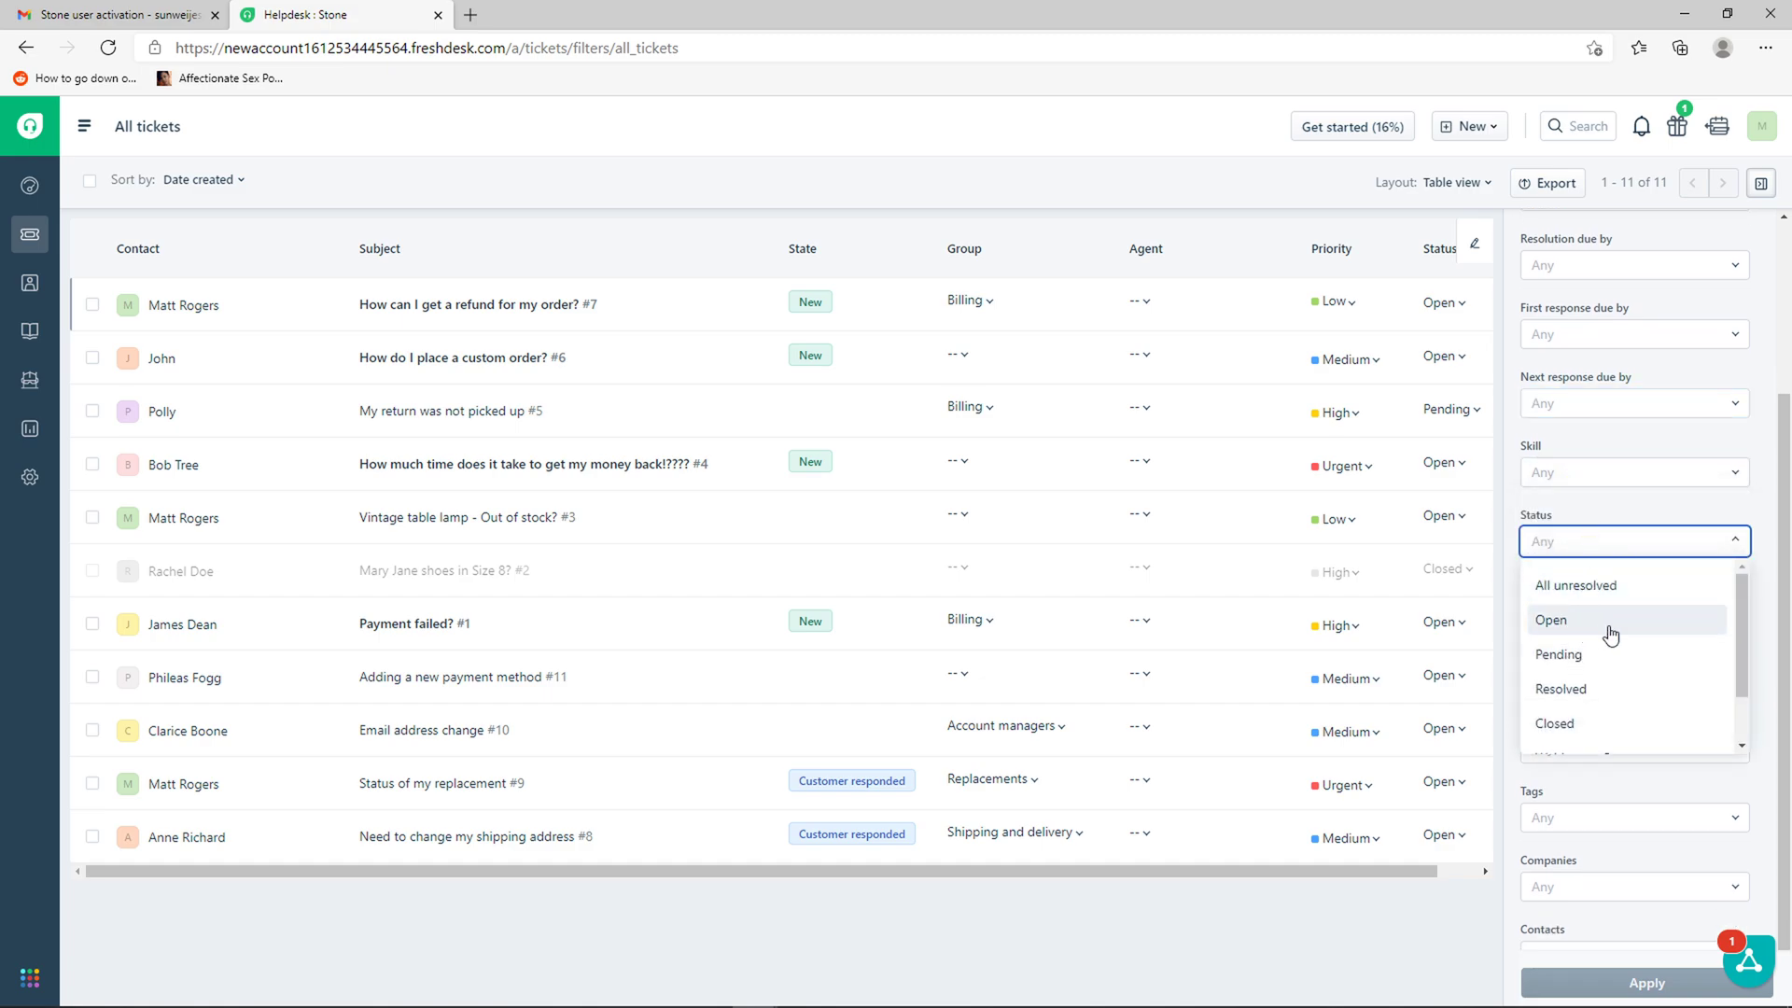
pyautogui.click(1612, 627)
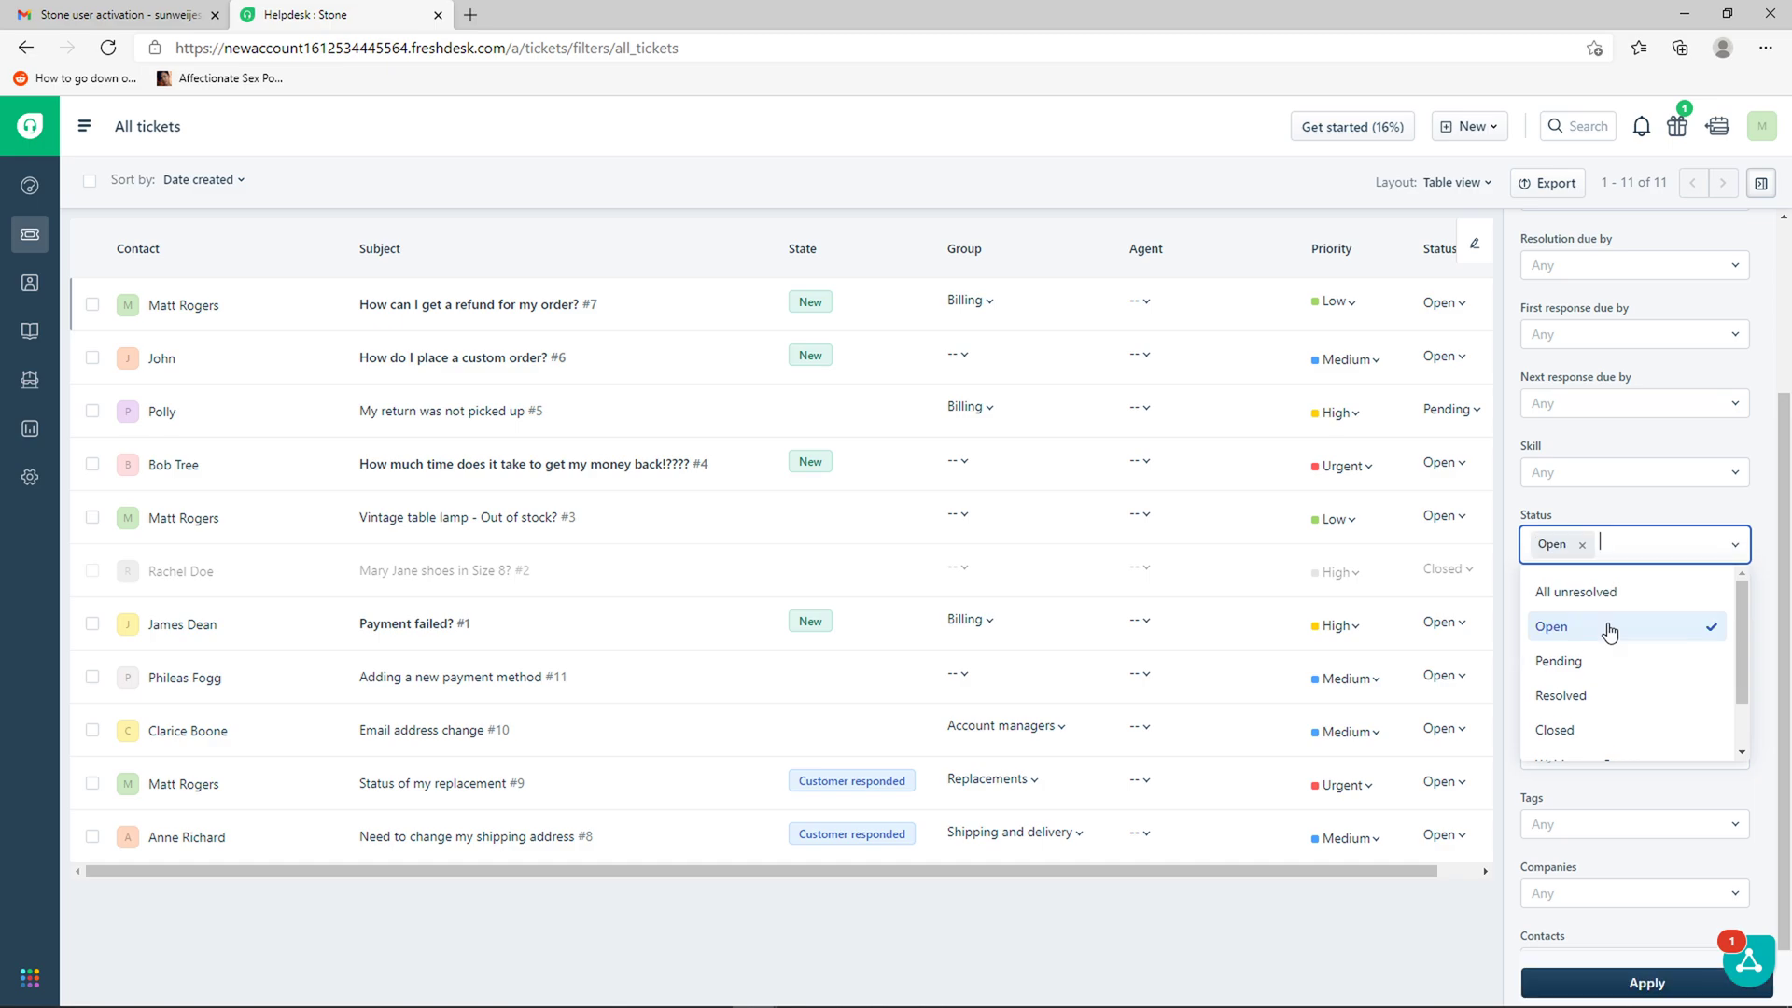
pyautogui.click(1613, 982)
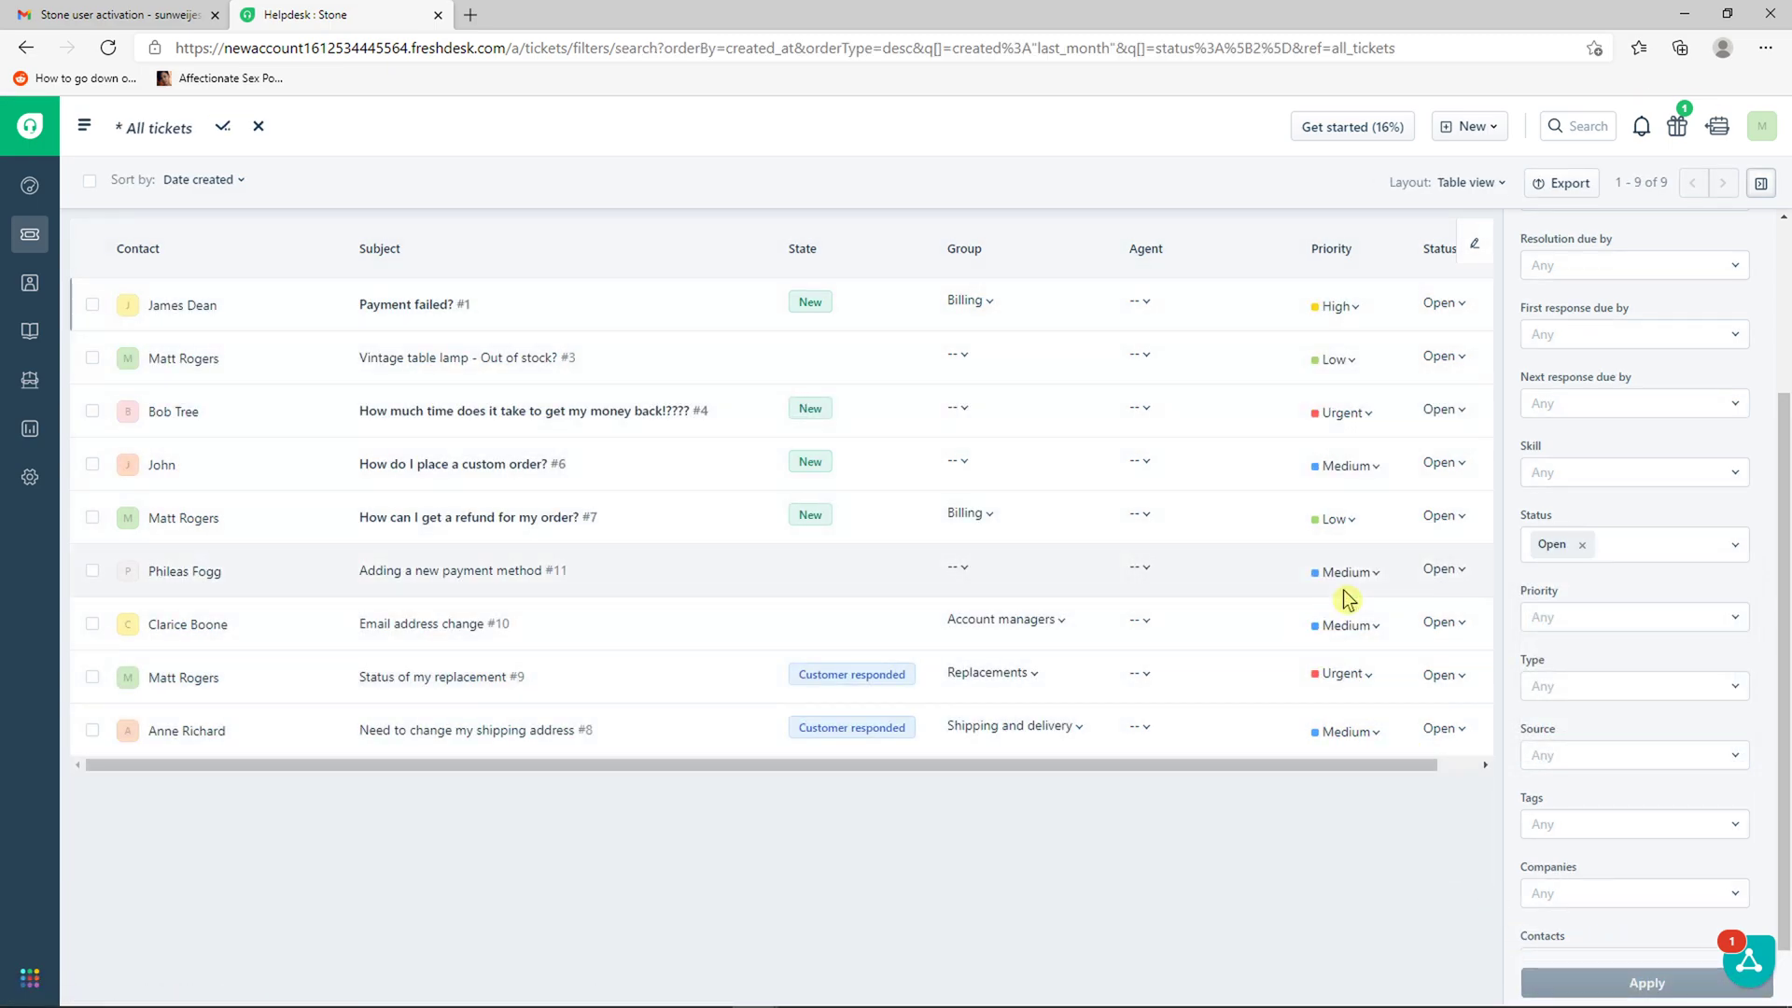
pyautogui.click(1629, 556)
pyautogui.click(1632, 527)
pyautogui.click(1599, 618)
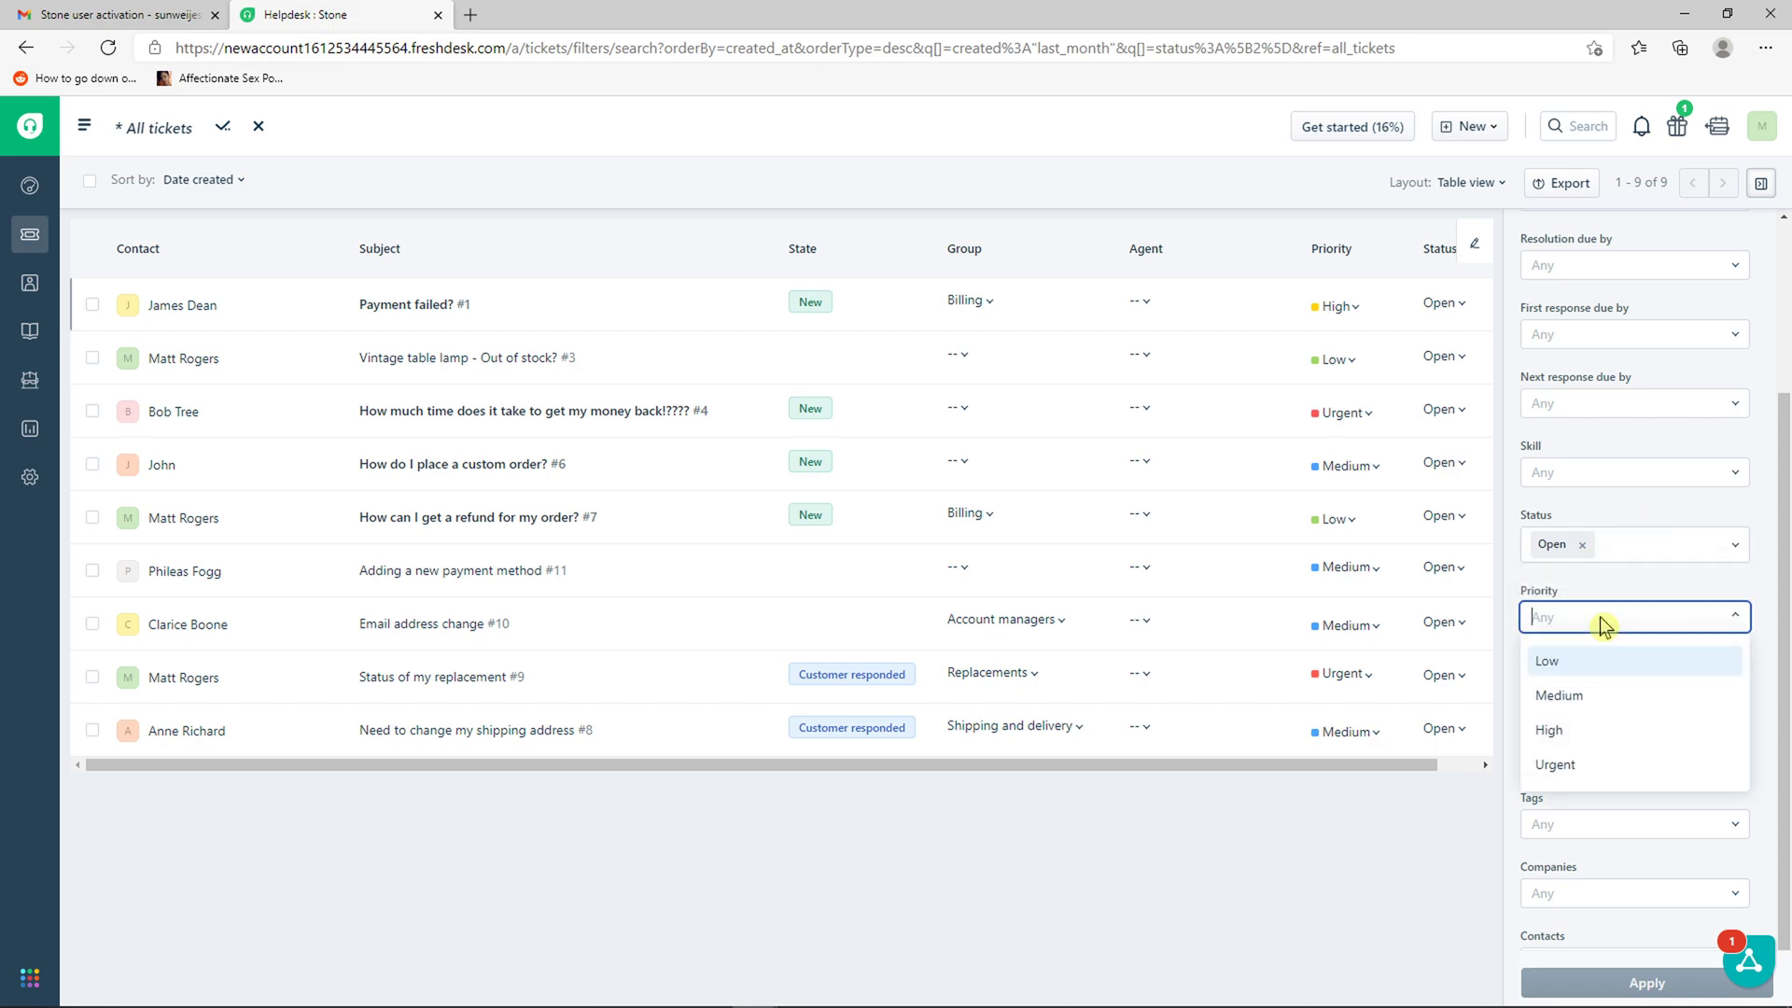
pyautogui.click(1587, 695)
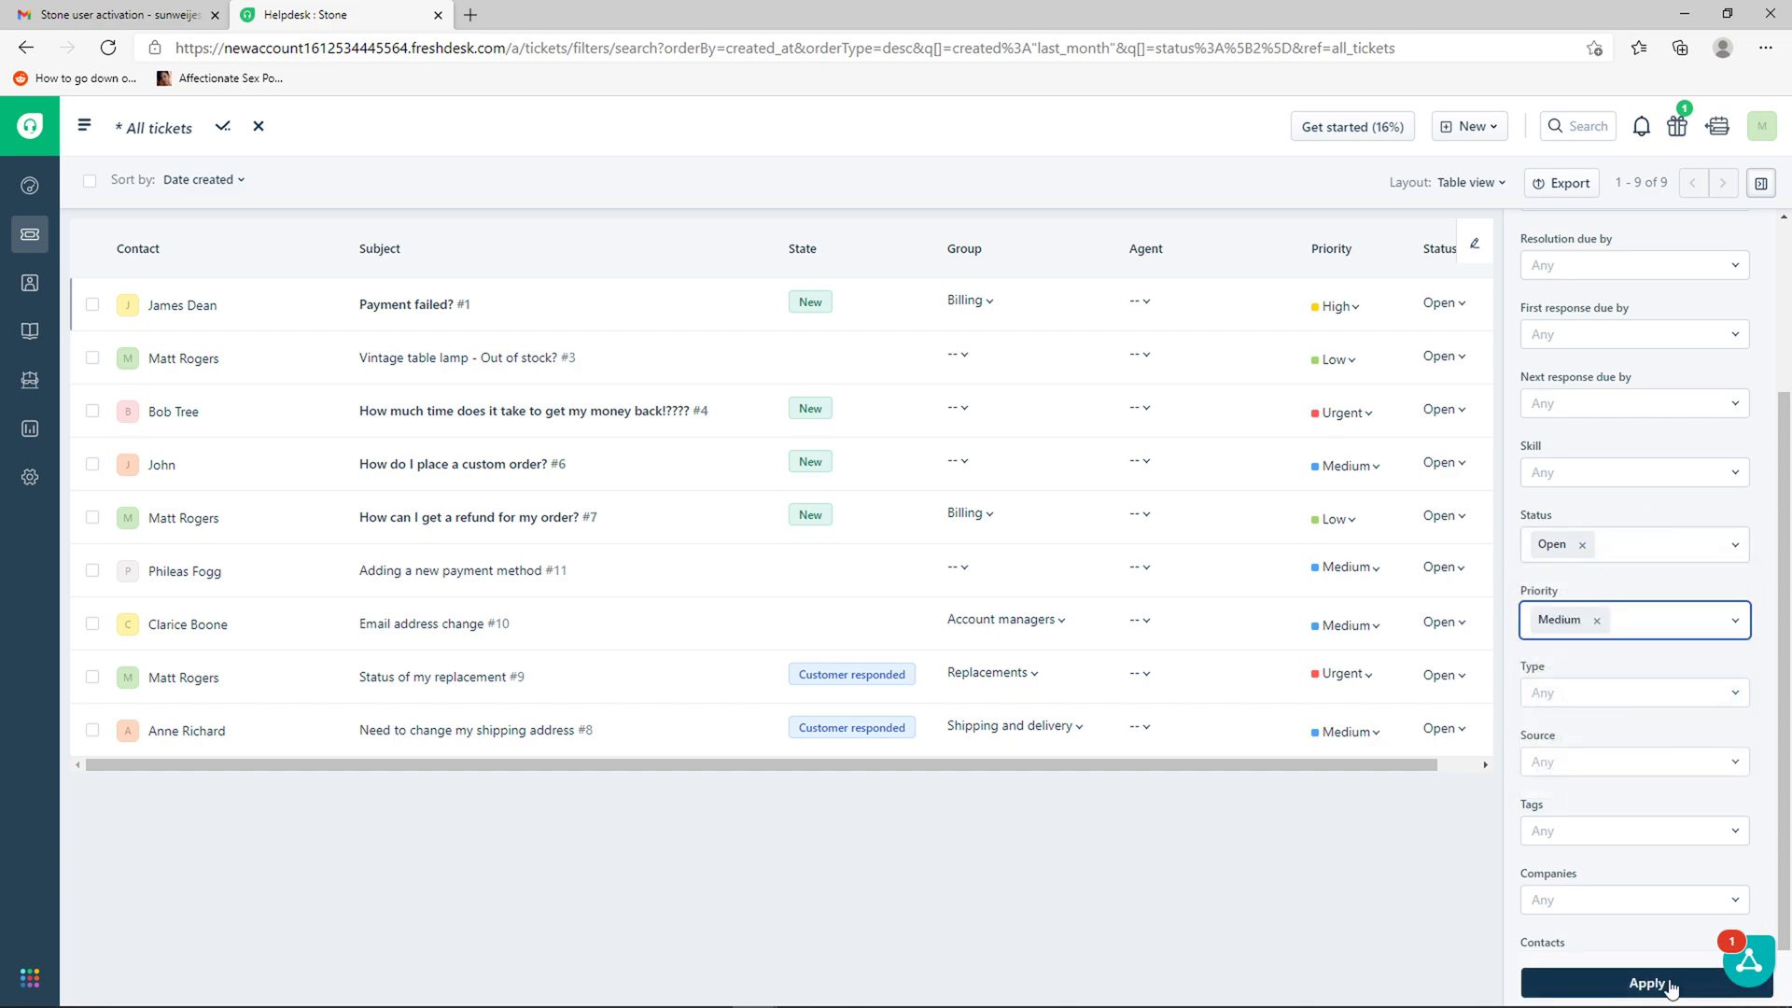
pyautogui.click(1623, 983)
# Try a Problem ticket-type filter and remove it, leaving source, tags and companies empty.
pyautogui.click(1571, 691)
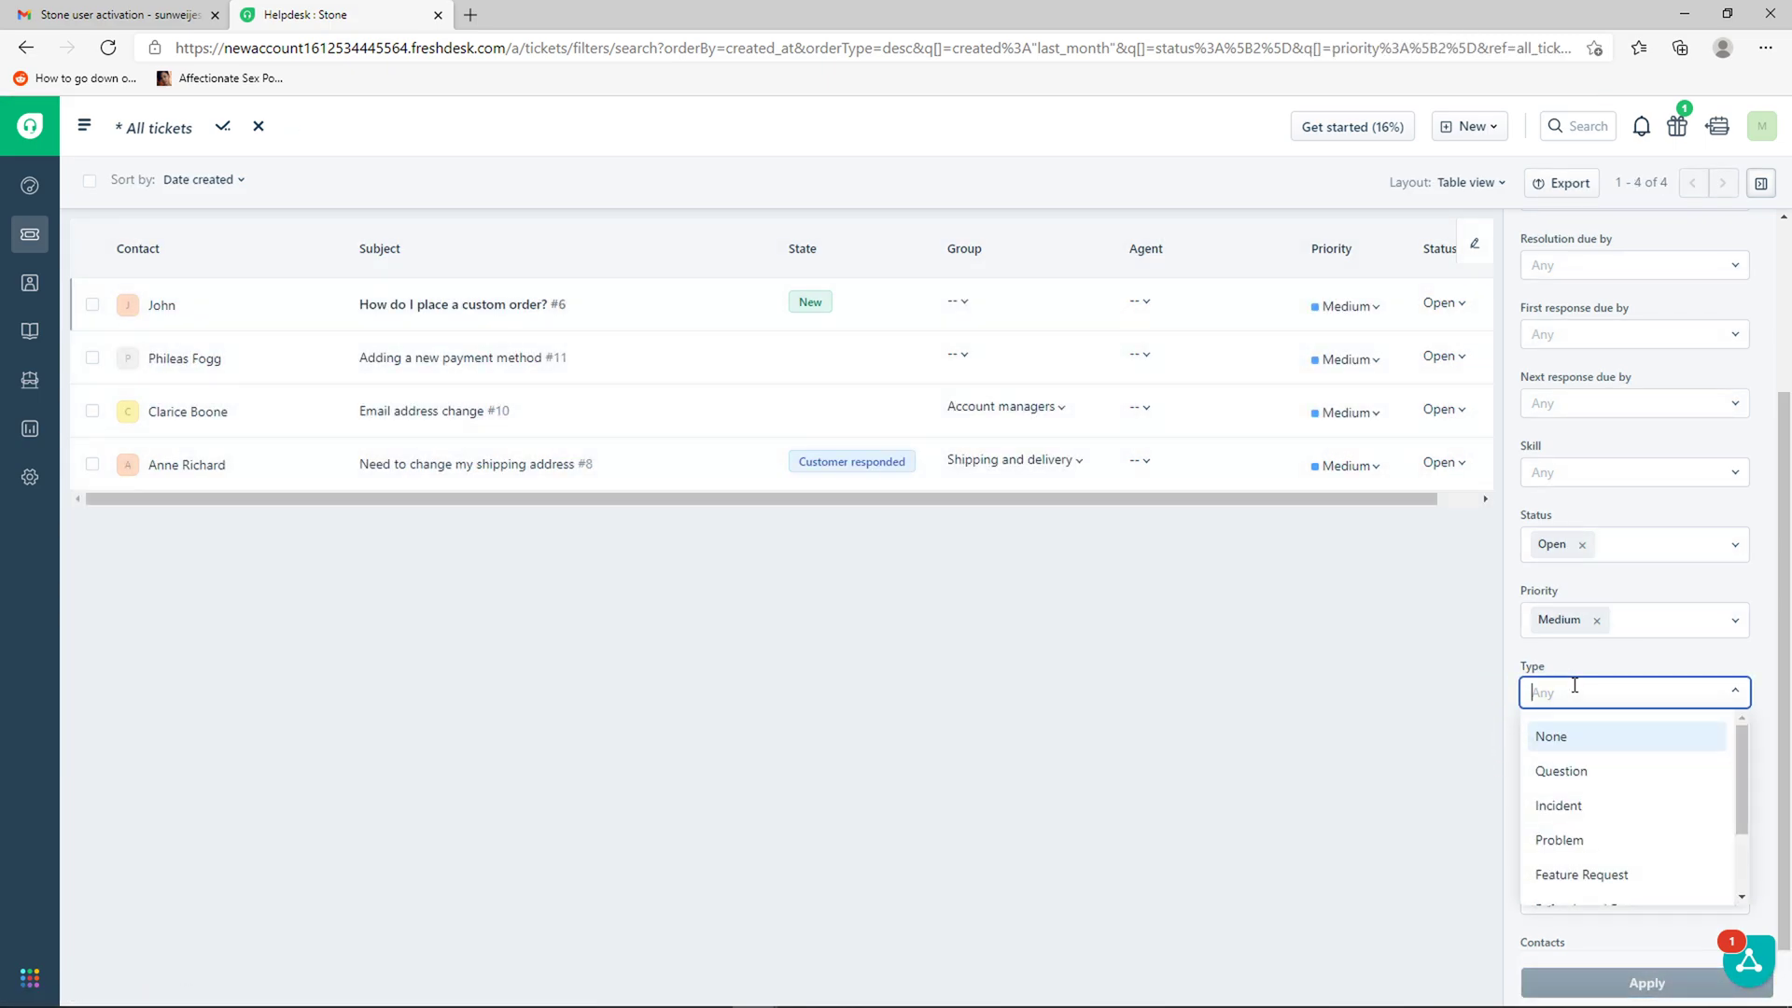
pyautogui.scroll(-1, 1606, 802)
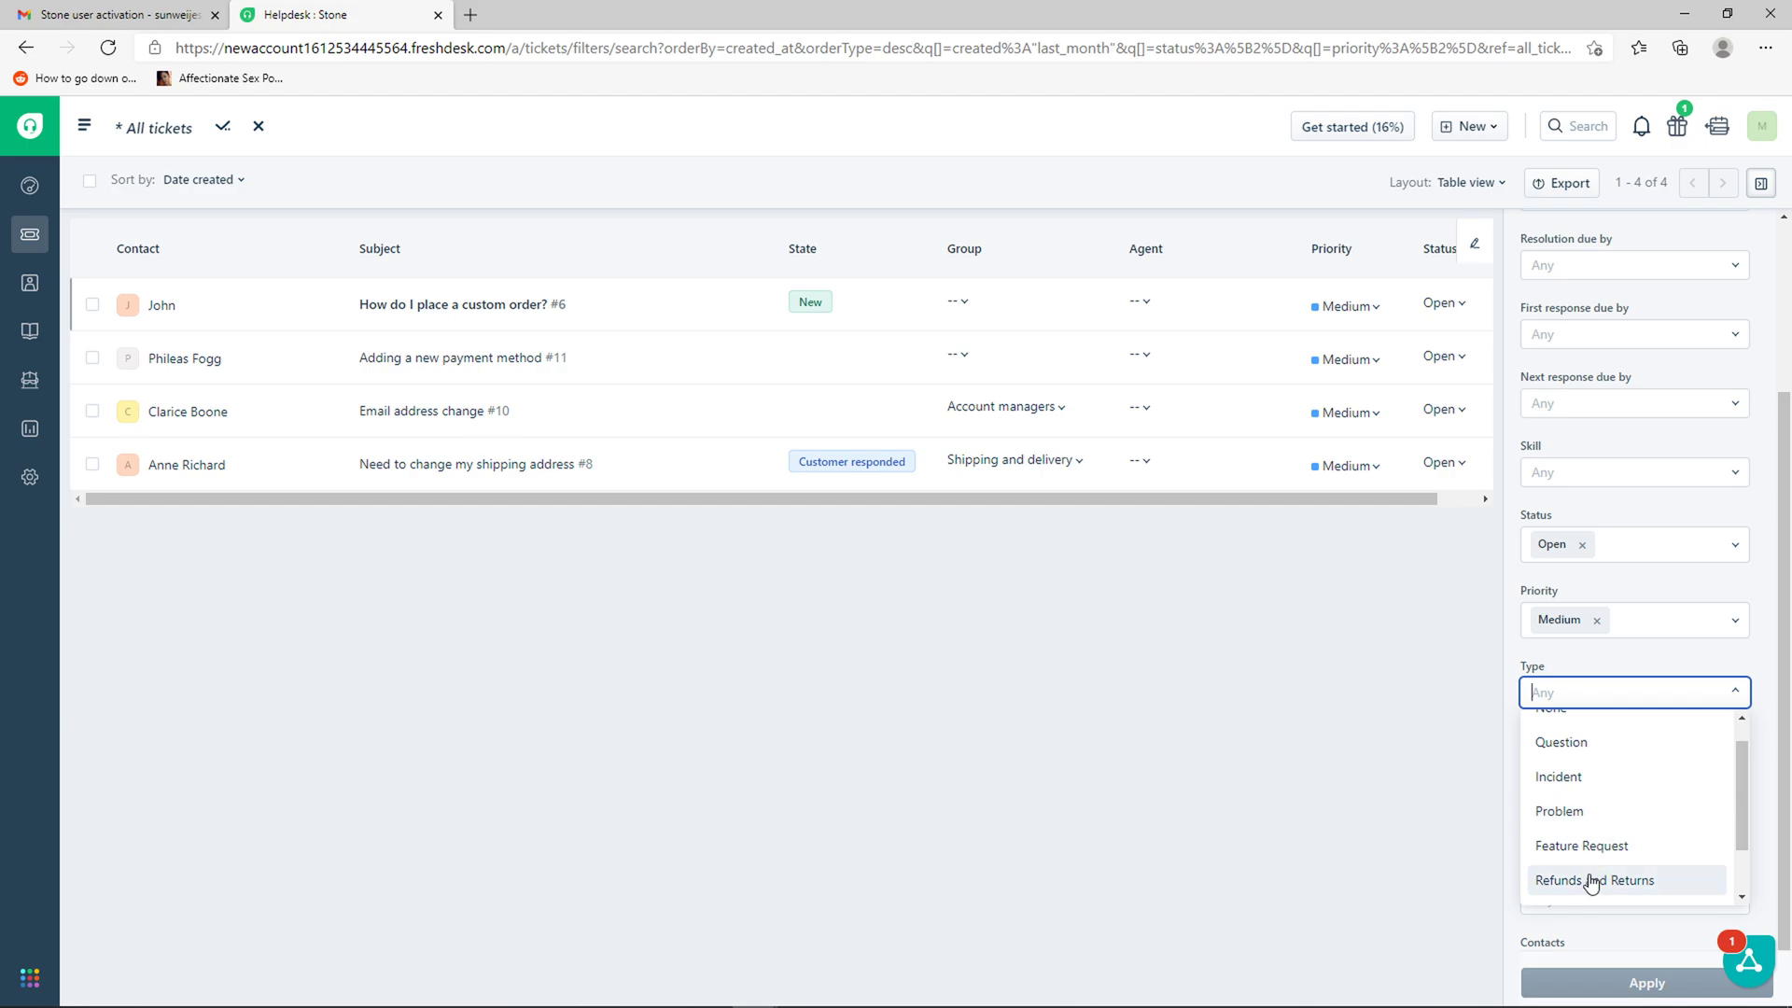
pyautogui.click(1589, 811)
pyautogui.click(1600, 692)
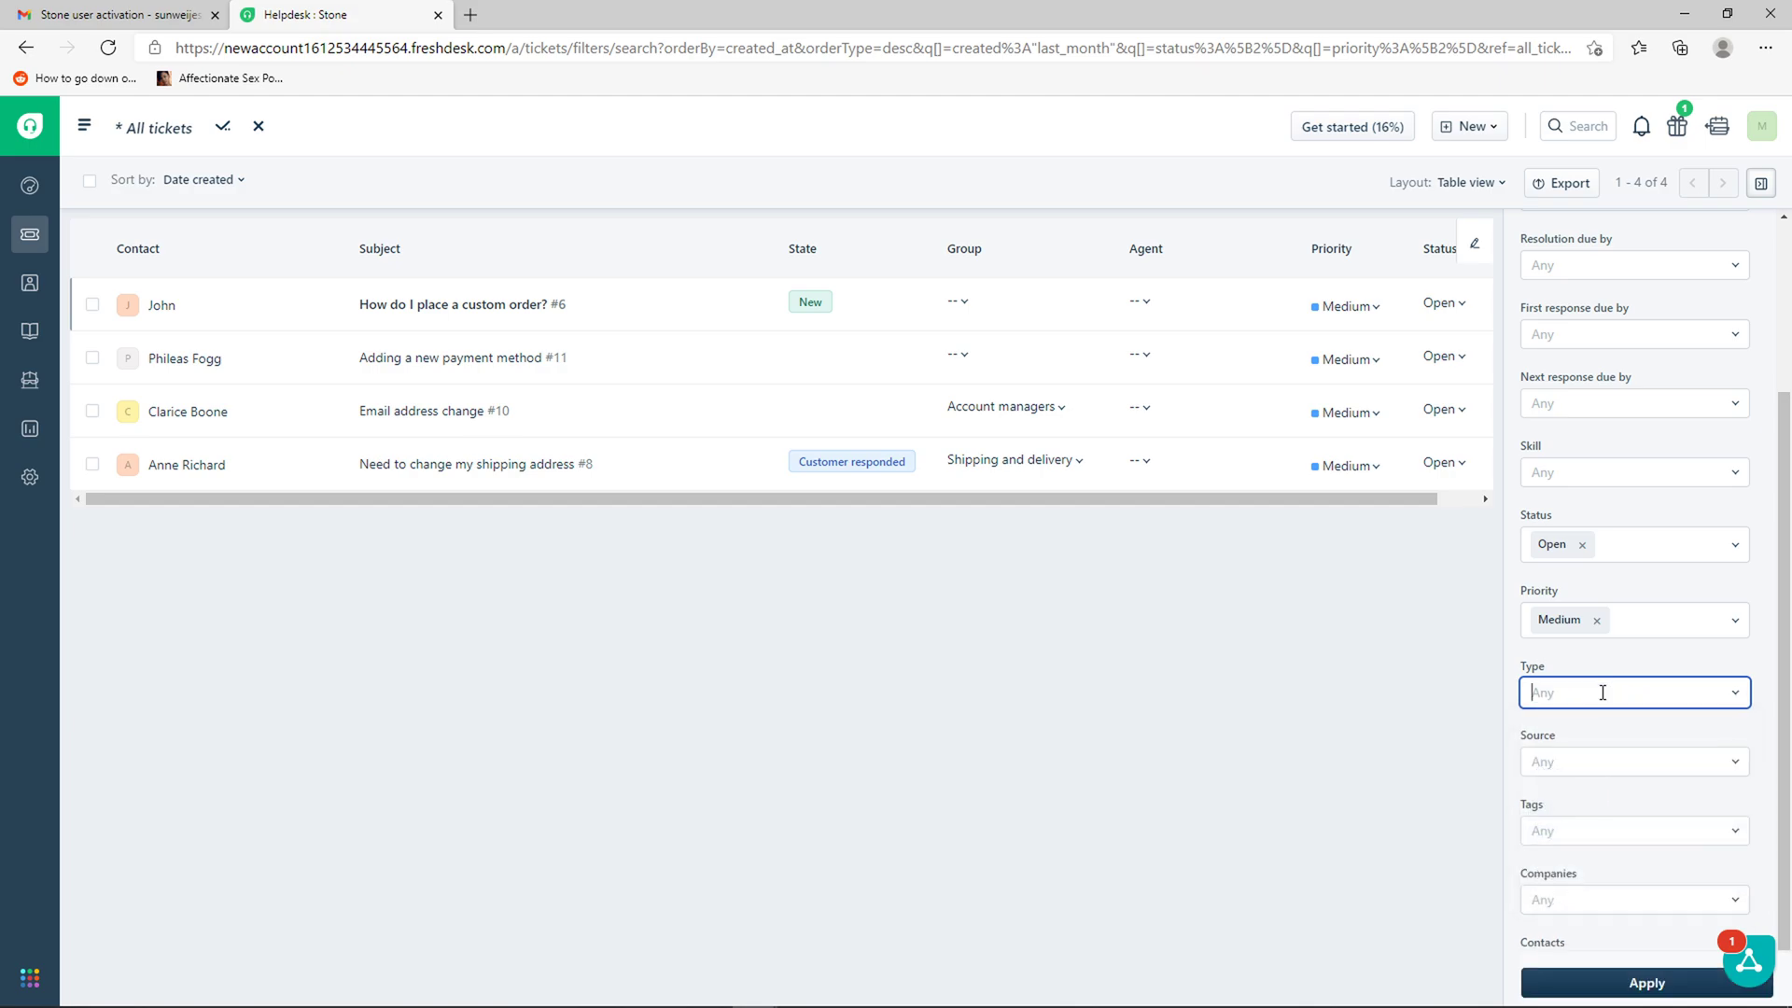
pyautogui.click(1587, 773)
pyautogui.scroll(-1, 1615, 816)
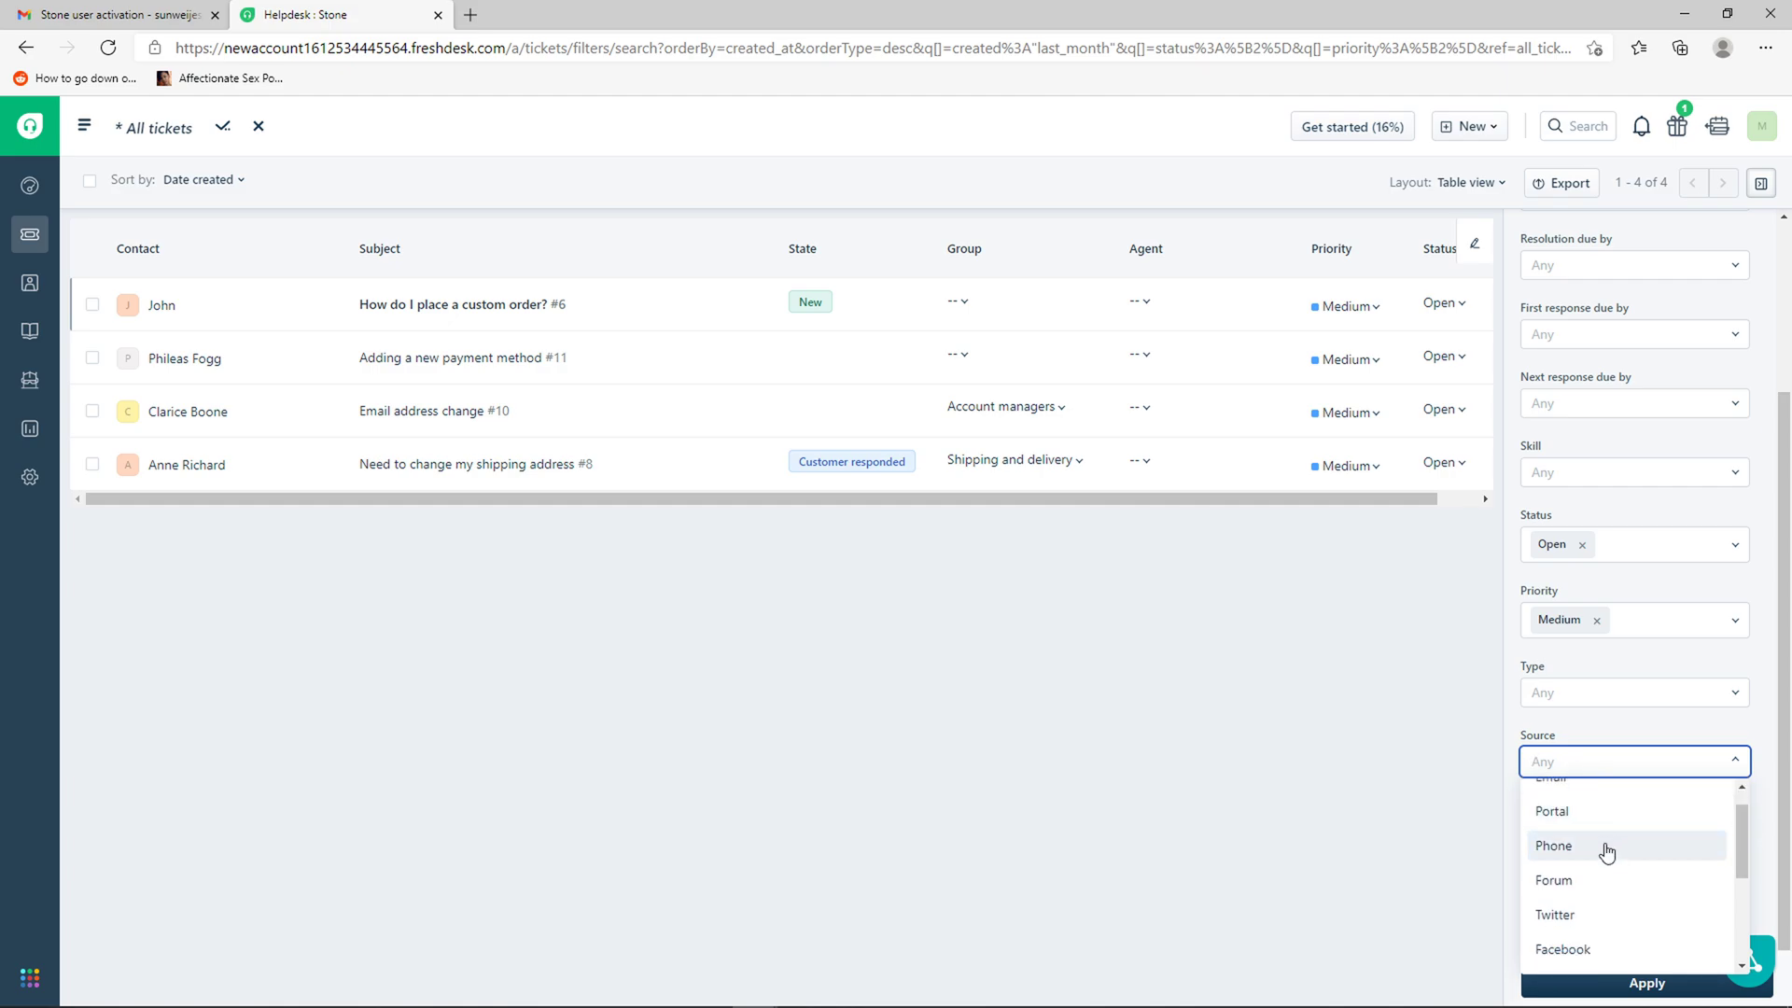
pyautogui.click(1520, 887)
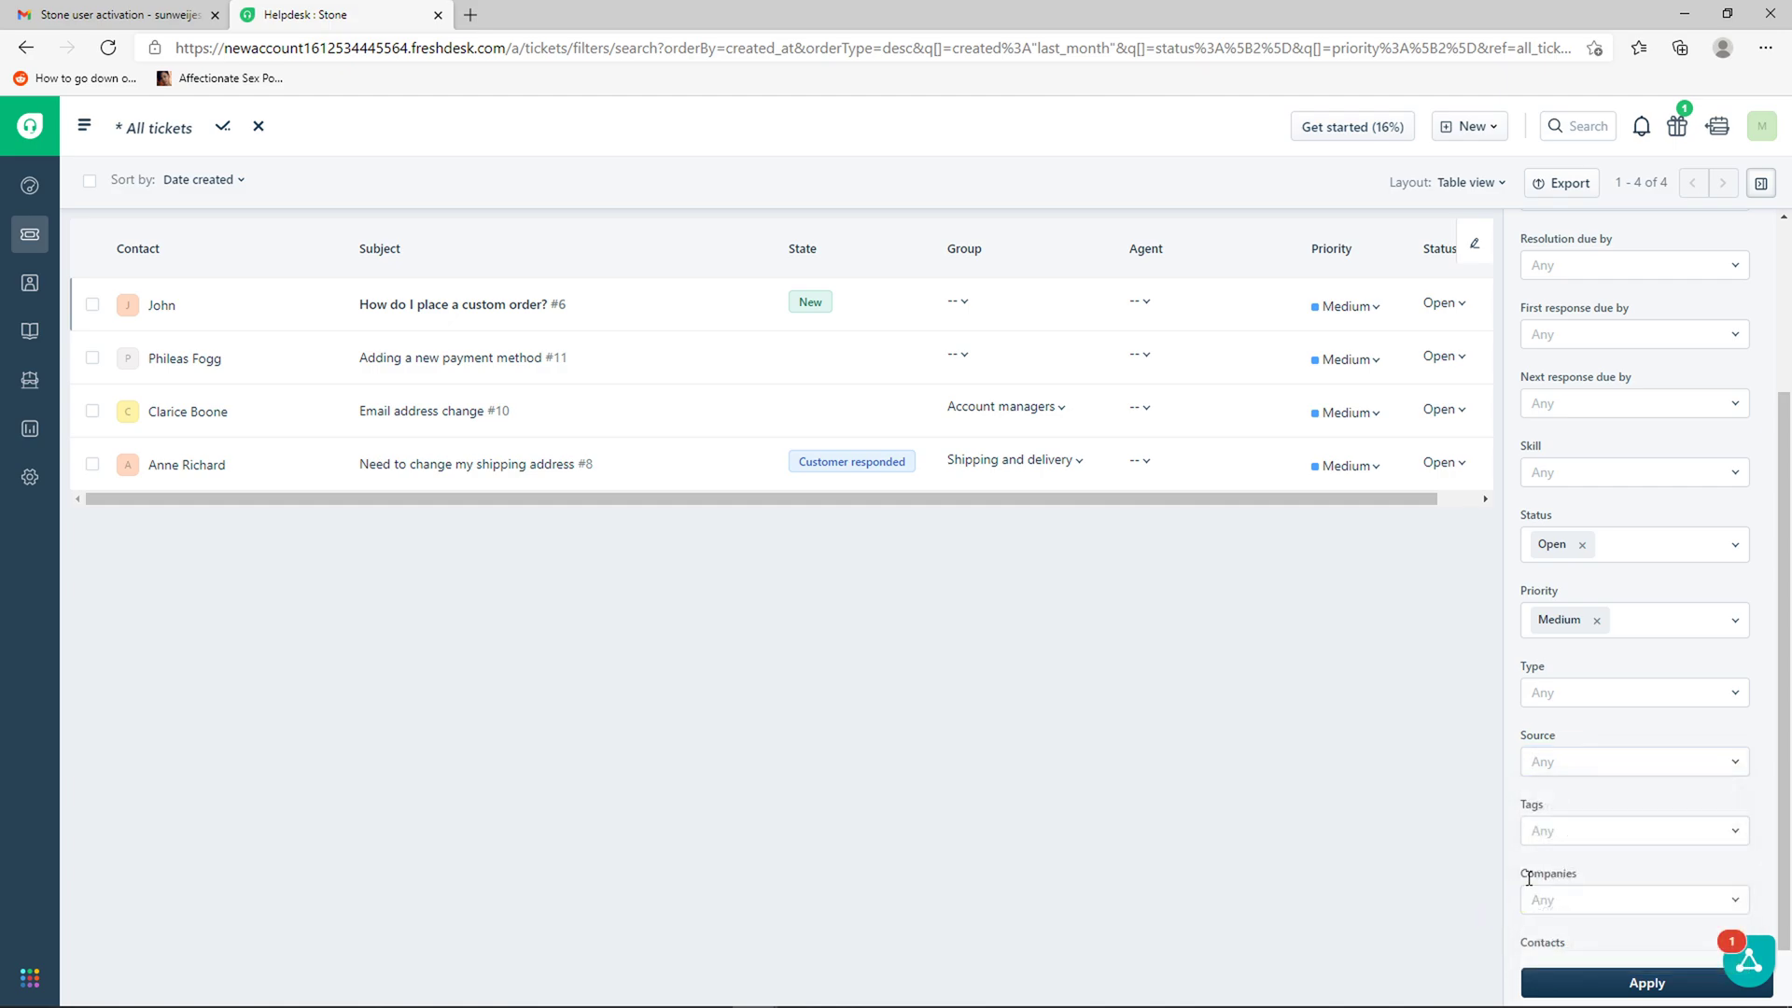
pyautogui.click(1560, 830)
pyautogui.click(1493, 884)
pyautogui.click(1528, 904)
pyautogui.click(1472, 903)
# Remove the Medium priority and Open status filters and reapply to list all 11 tickets.
pyautogui.click(1597, 621)
pyautogui.click(1582, 545)
pyautogui.click(1582, 975)
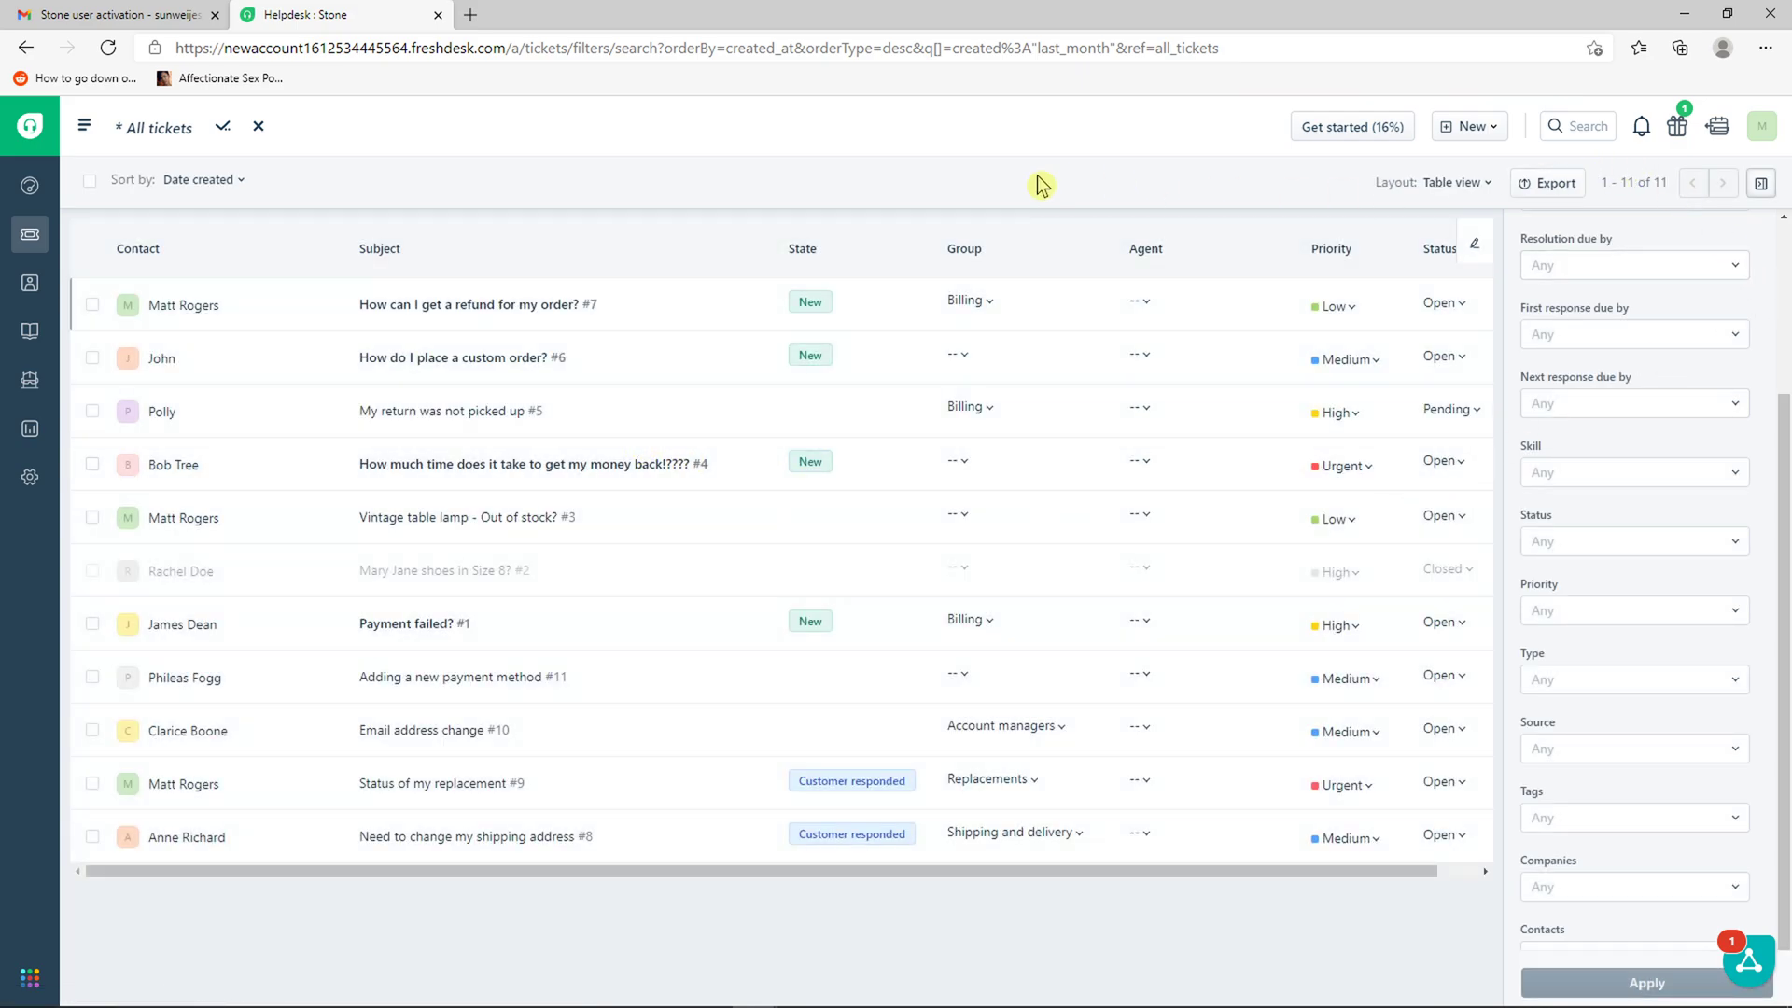
pyautogui.moveTo(386, 314)
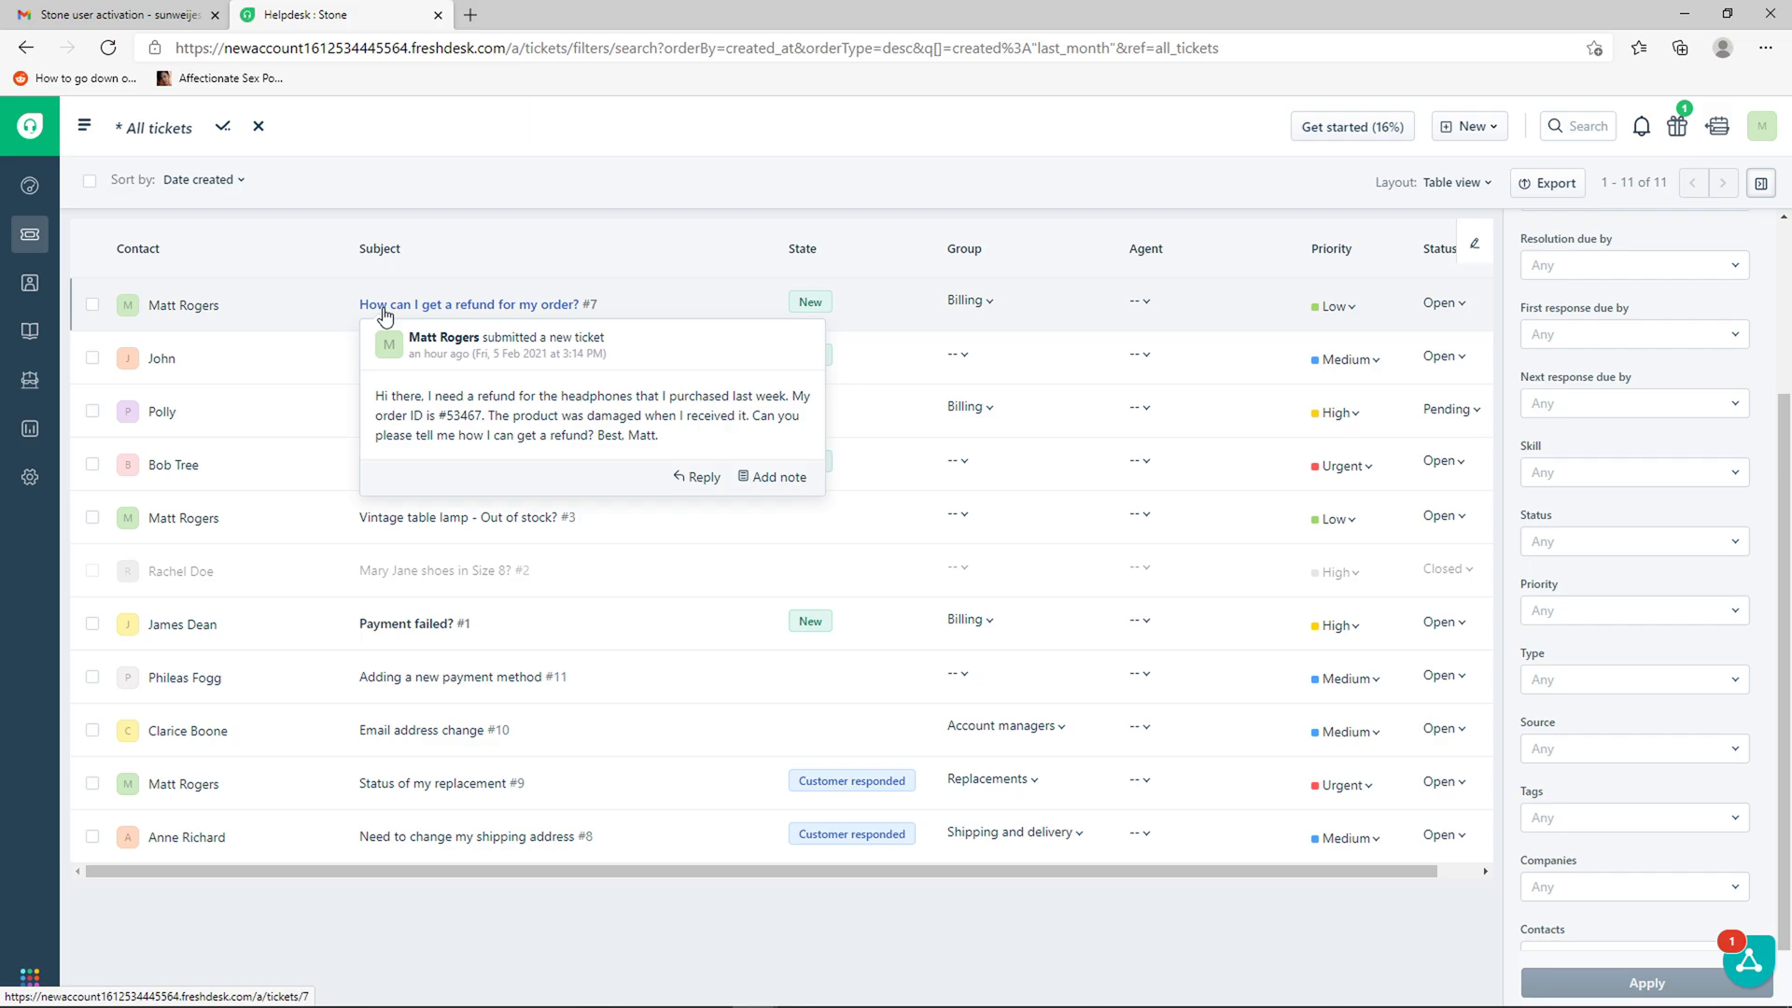
# Open ticket #7, 'How can I get a refund for my order?', and check its More actions menu at 125% zoom.
pyautogui.click(384, 308)
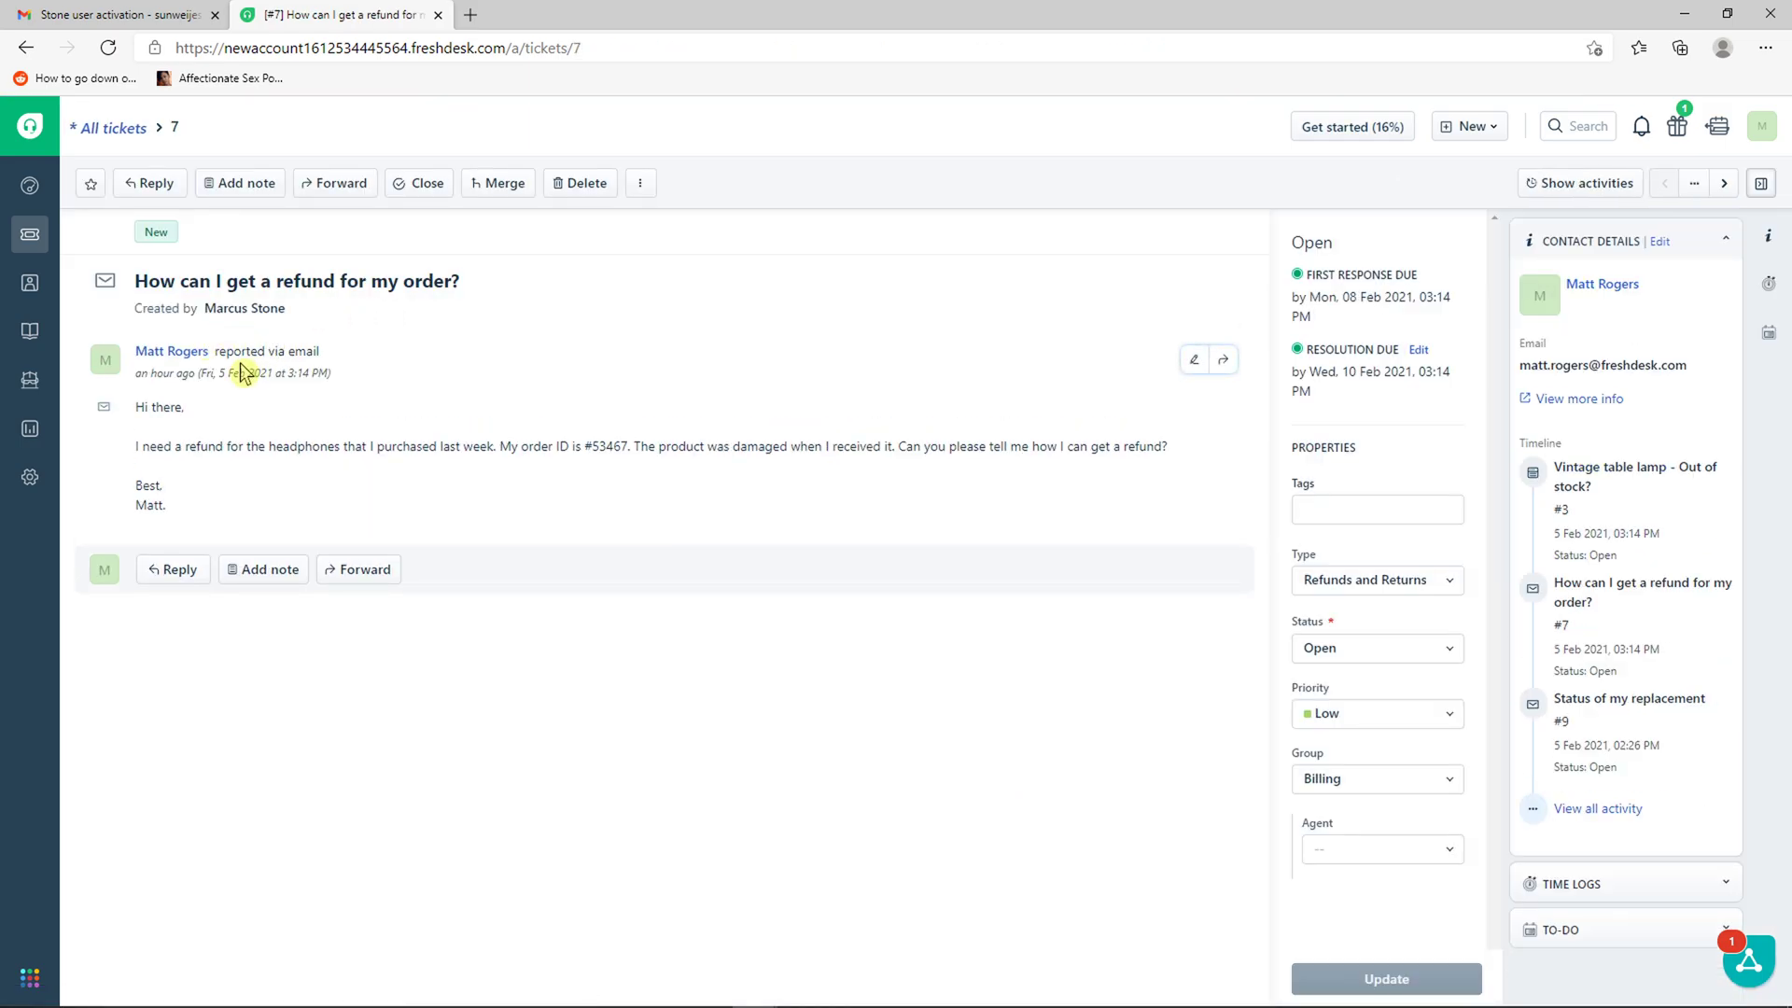
pyautogui.moveTo(136, 280); pyautogui.dragTo(452, 280)
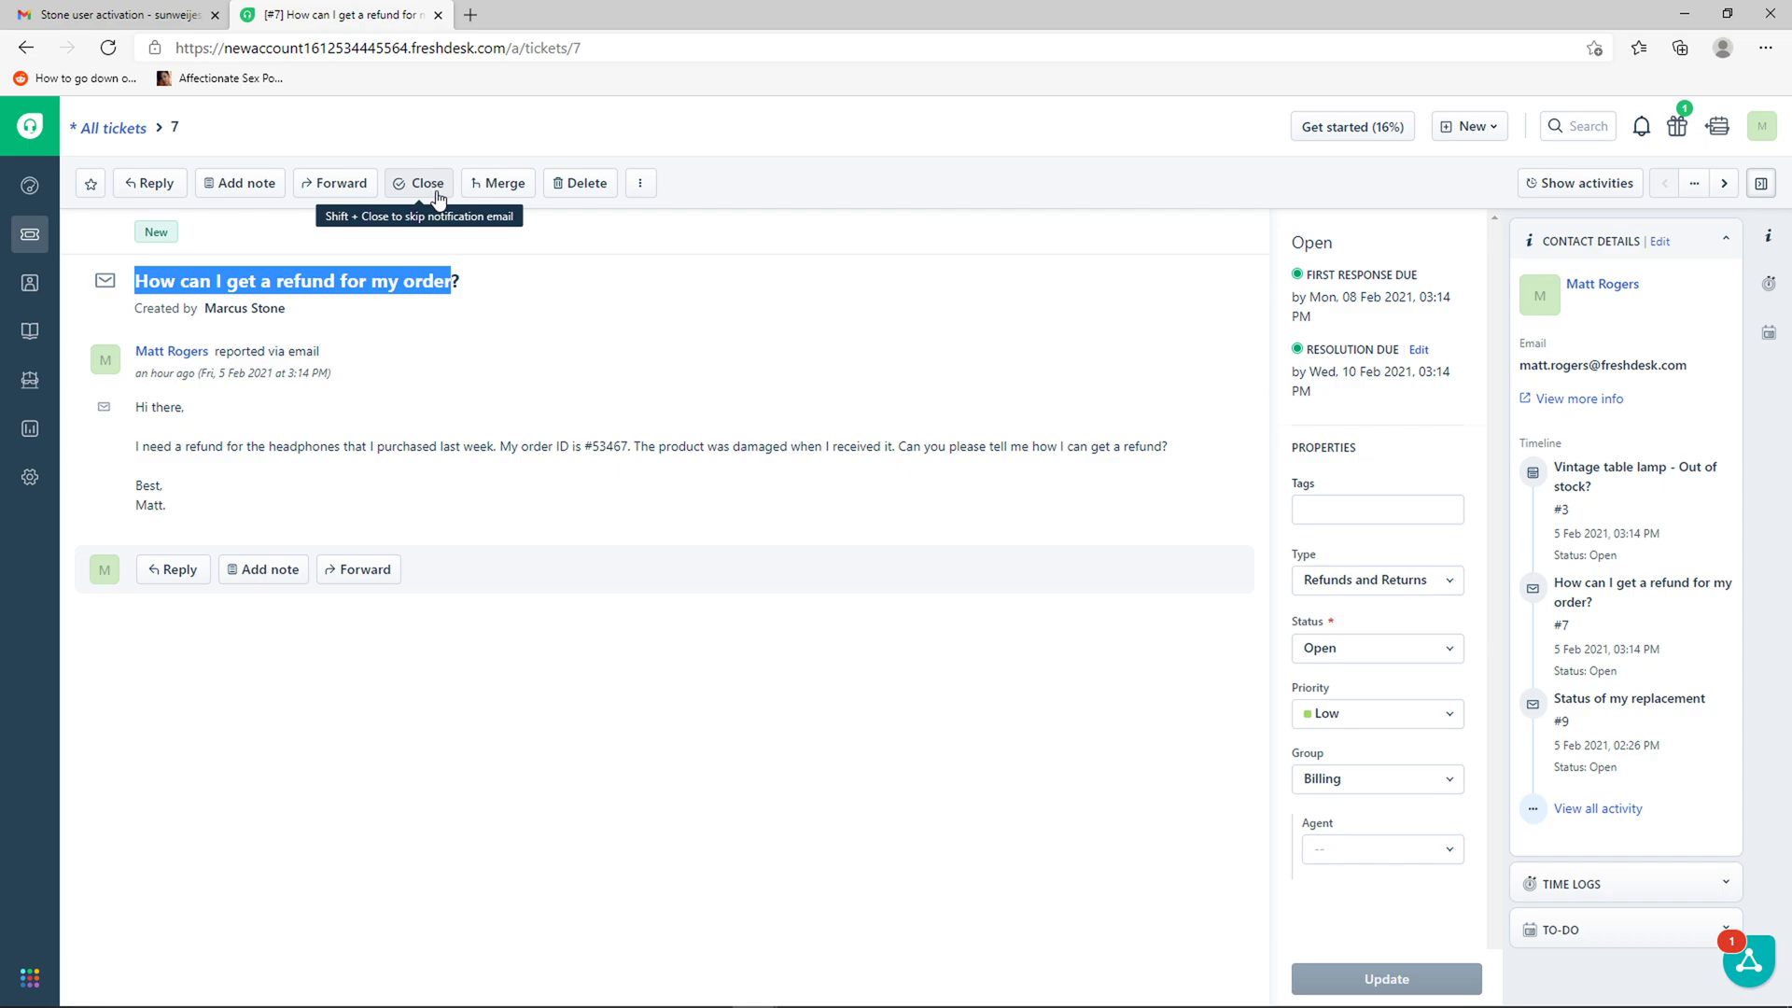
pyautogui.click(642, 185)
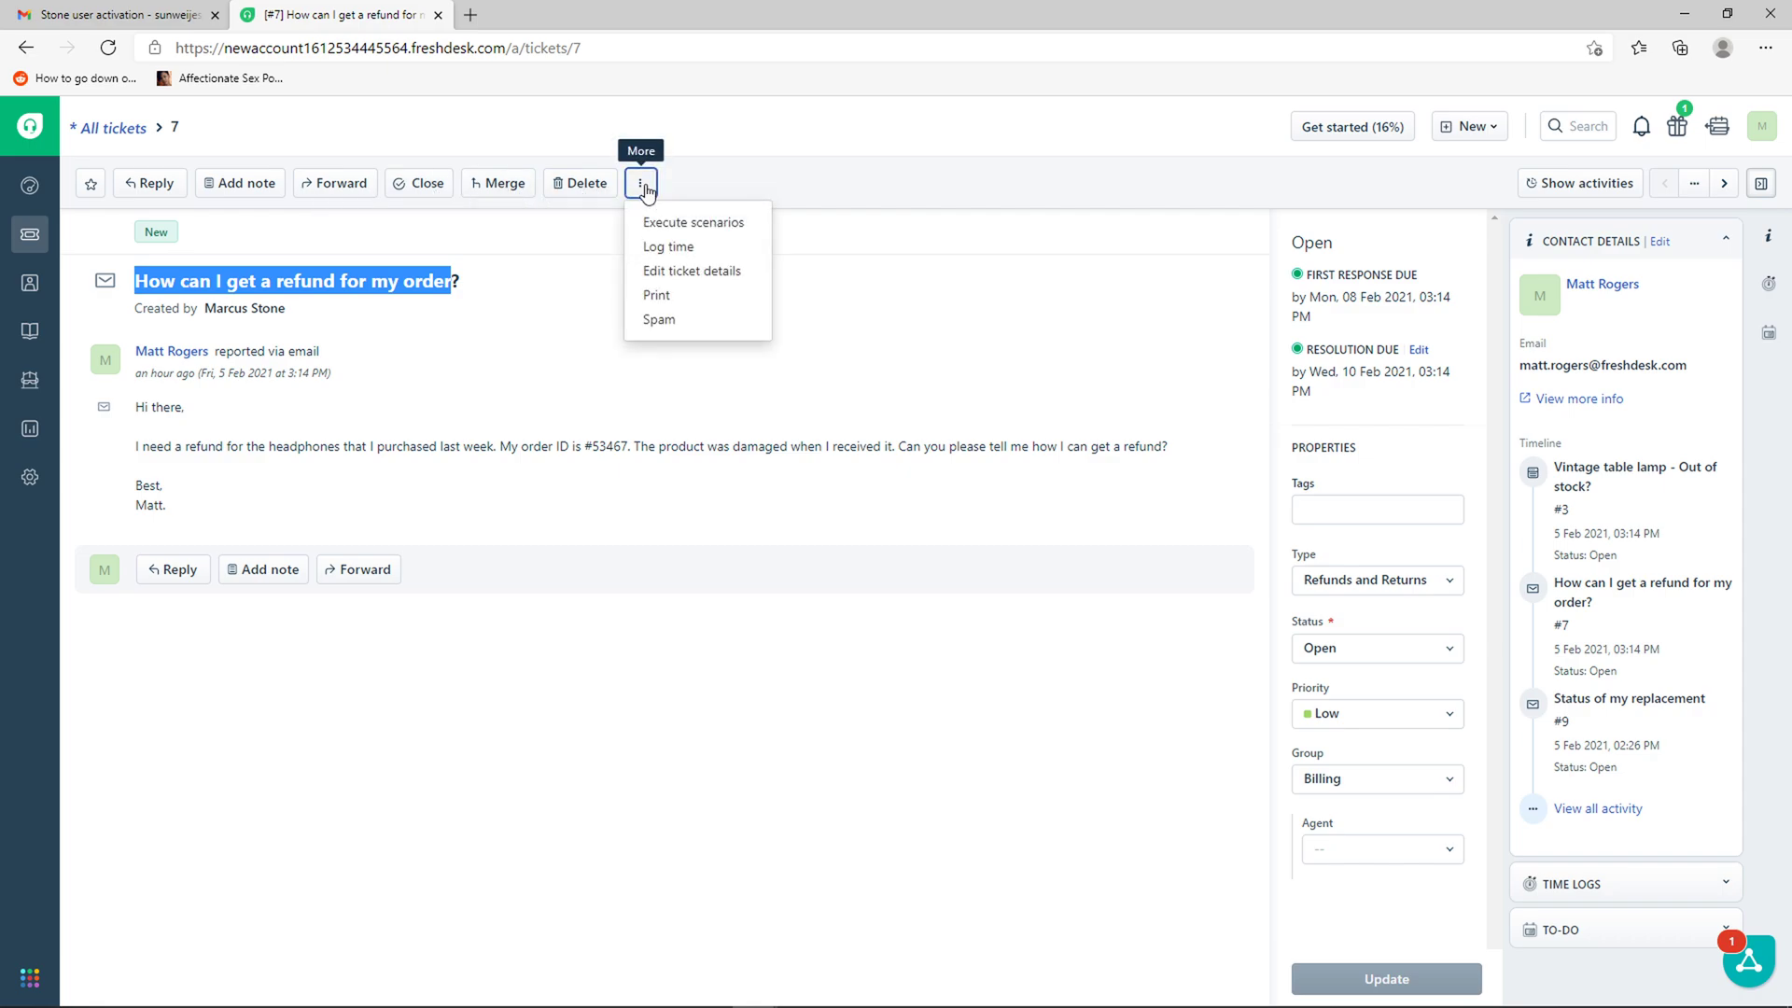
pyautogui.hotkey('ctrl', '+')
pyautogui.hotkey('ctrl', '+')
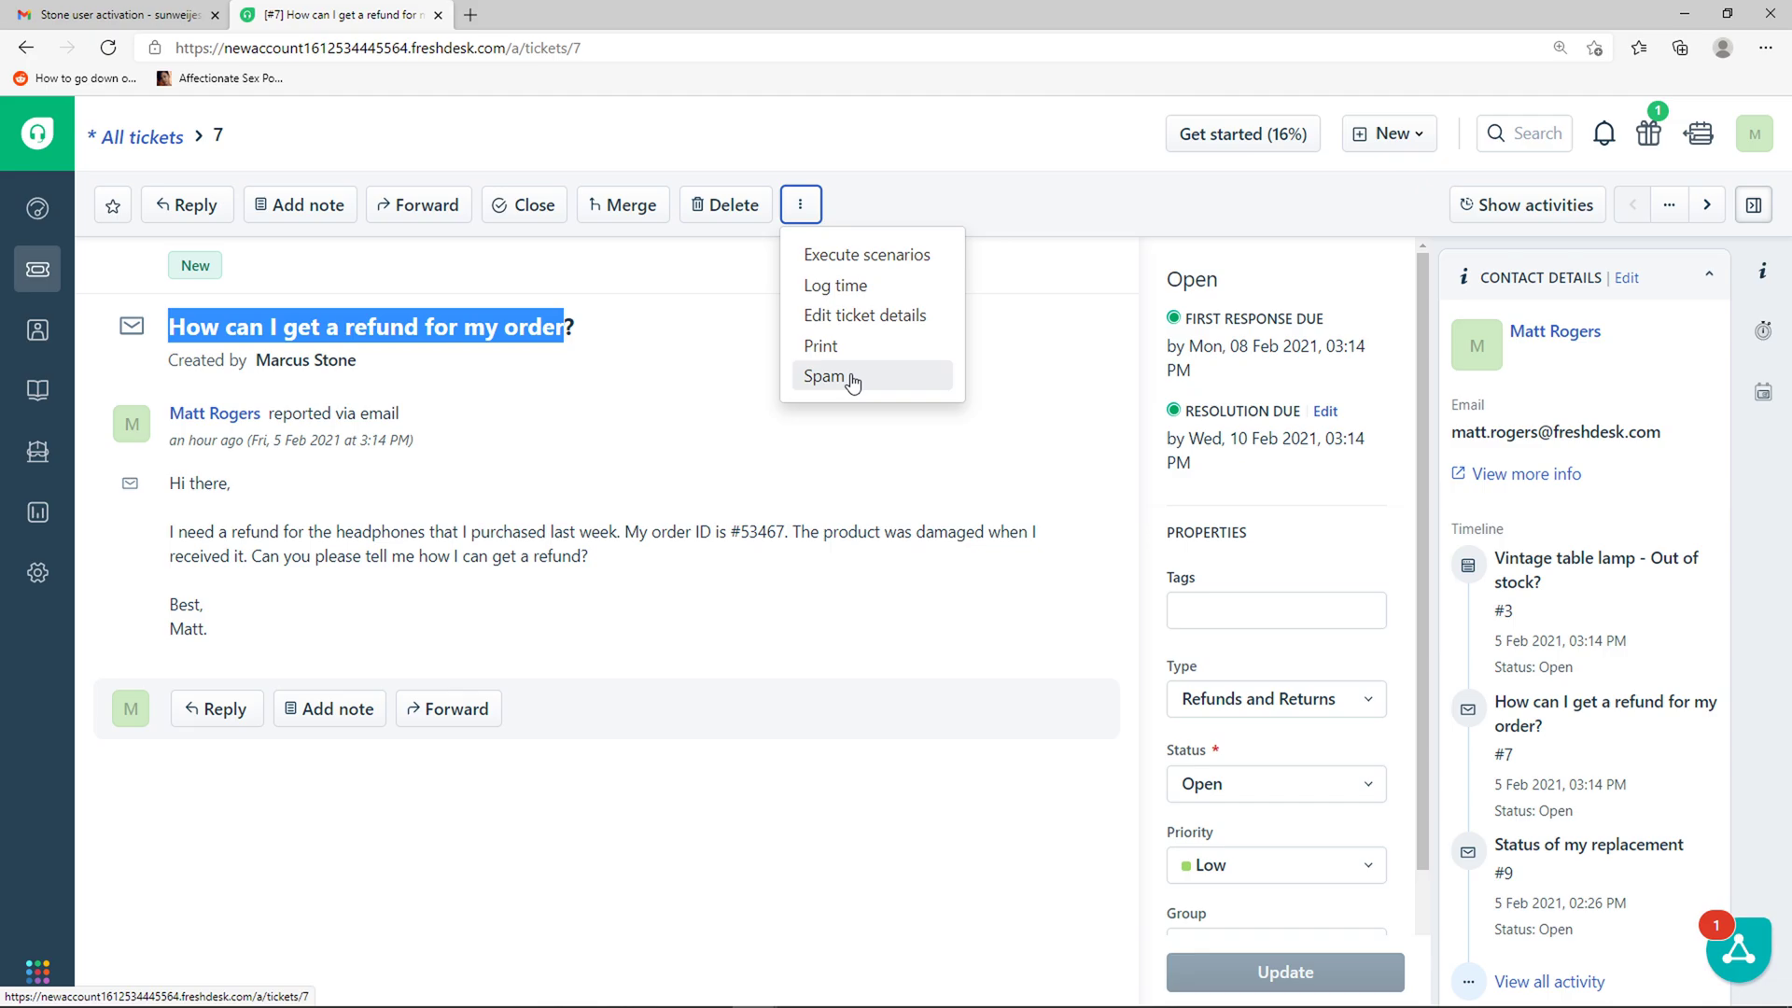
pyautogui.click(524, 548)
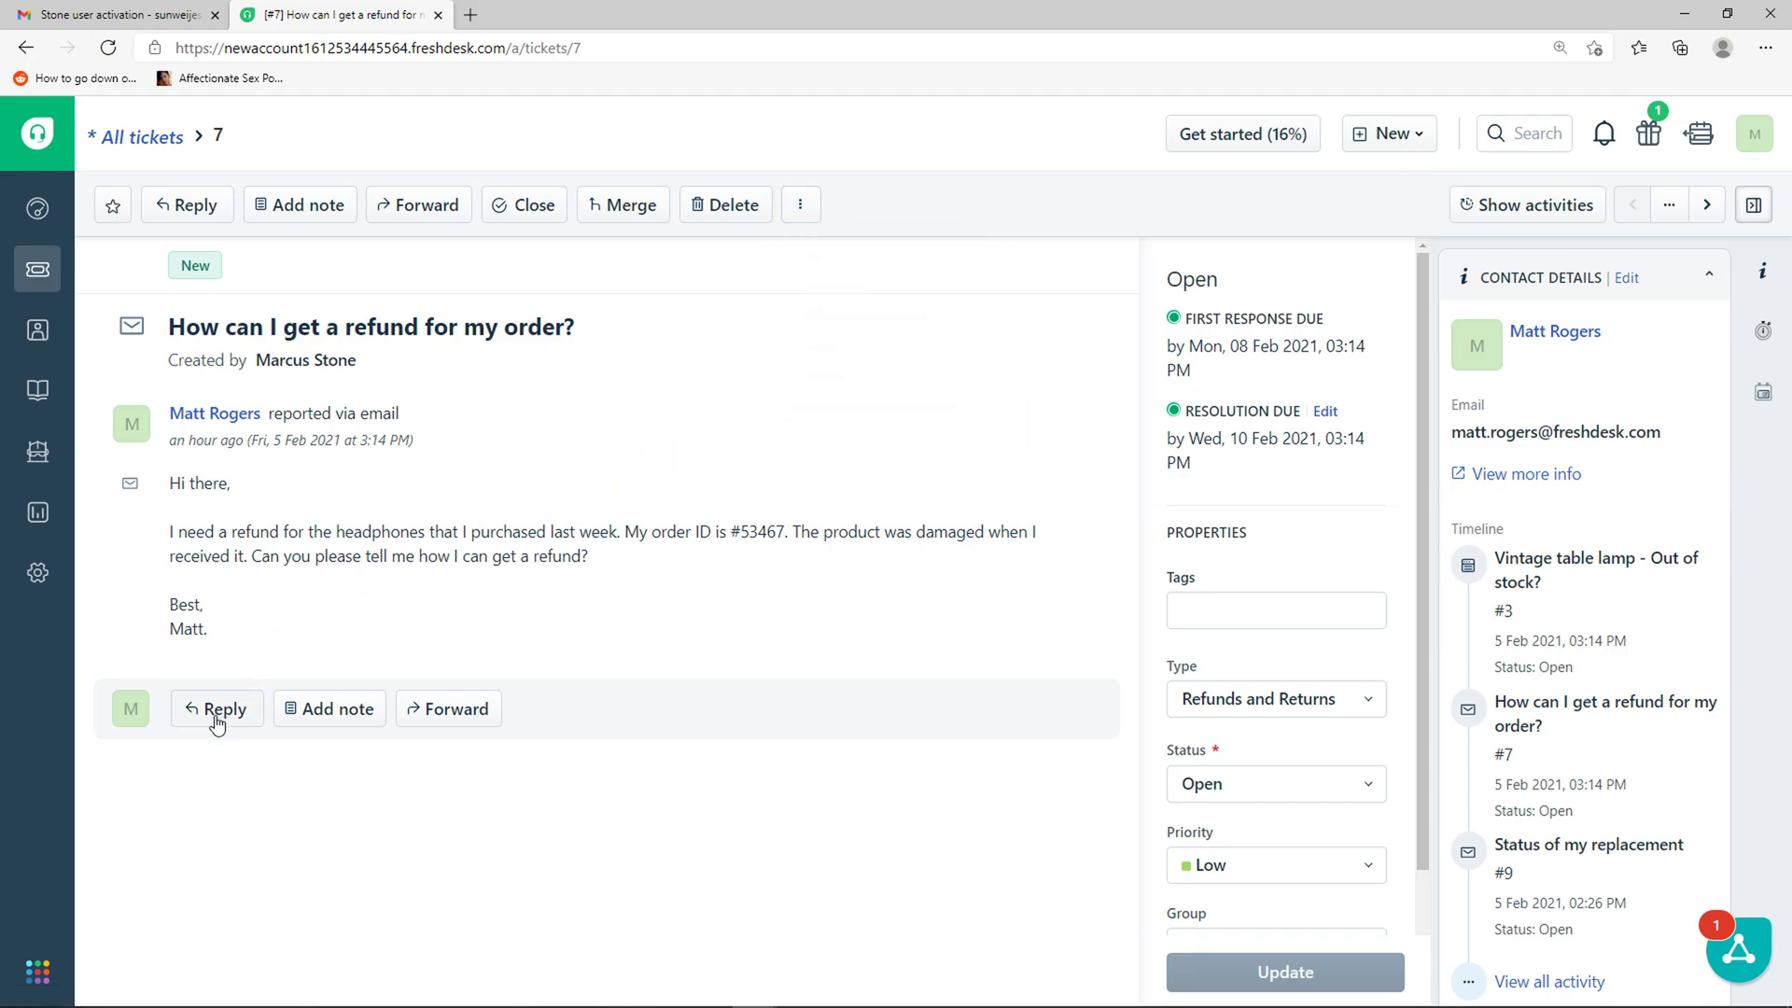
# Start a reply on ticket #7 that greets the customer and review the quoted original message.
pyautogui.click(229, 707)
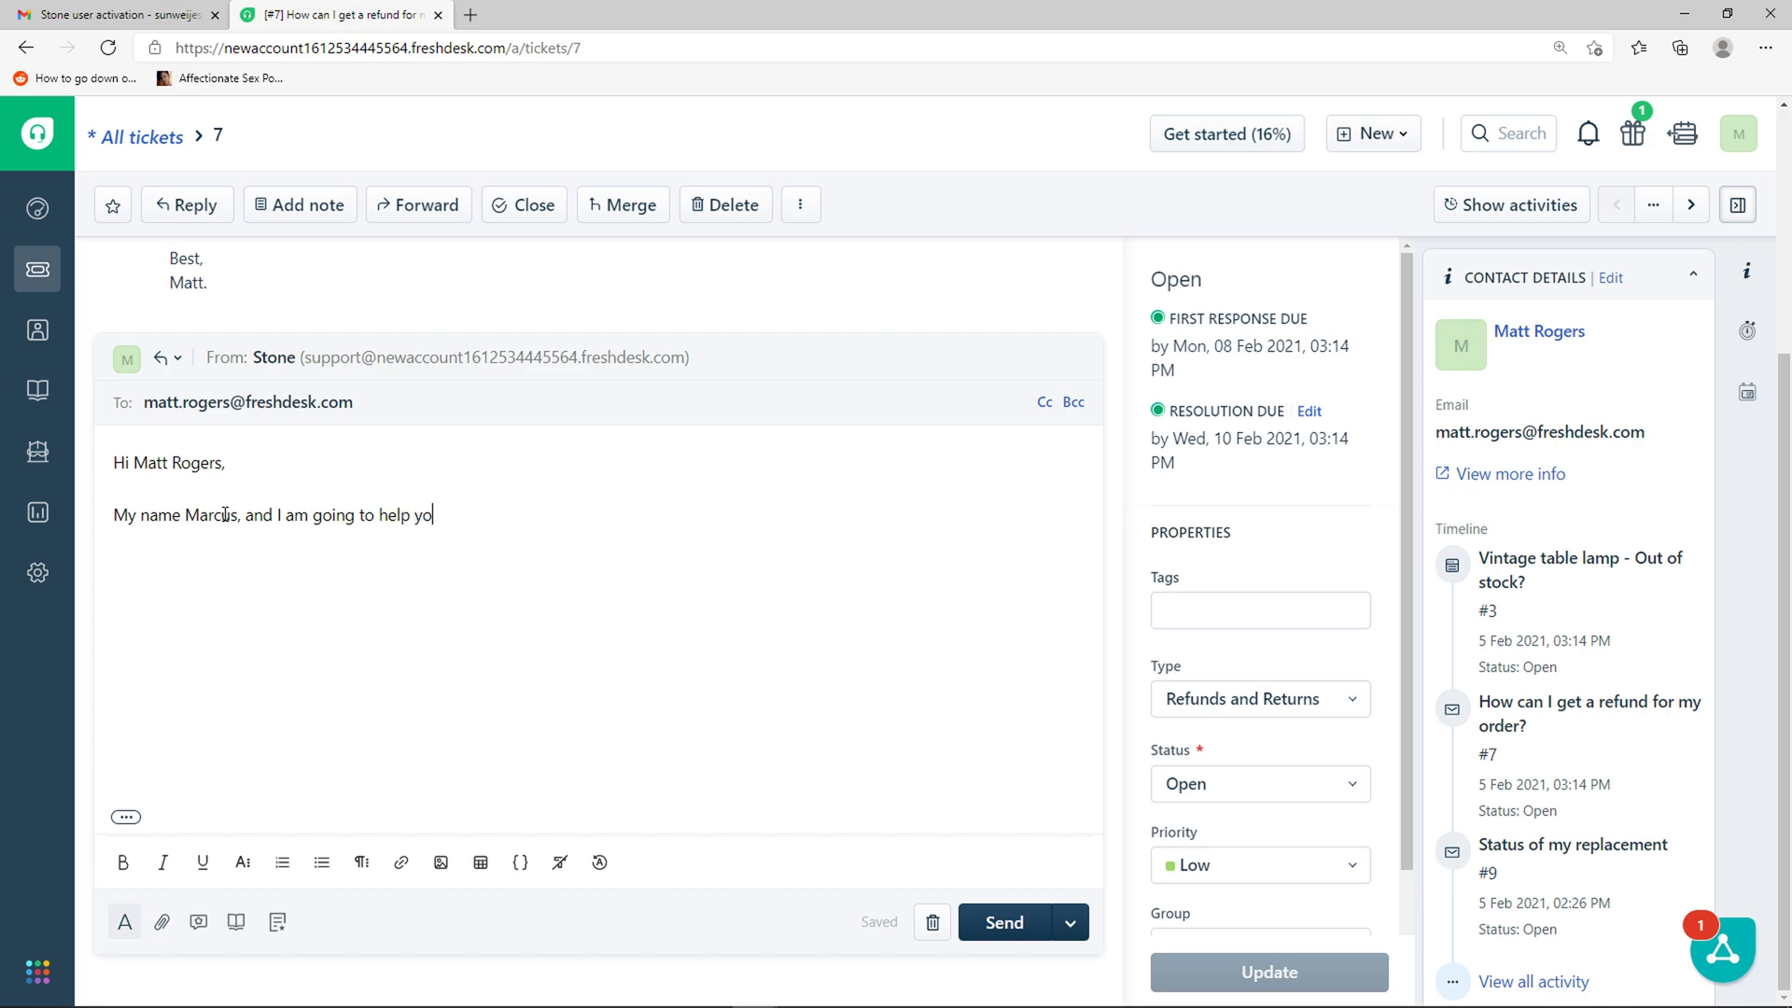
pyautogui.click(129, 818)
pyautogui.moveTo(202, 794)
pyautogui.mouseDown()
pyautogui.moveTo(136, 700)
pyautogui.moveTo(149, 653)
pyautogui.moveTo(224, 796)
pyautogui.mouseUp()
pyautogui.click(126, 555)
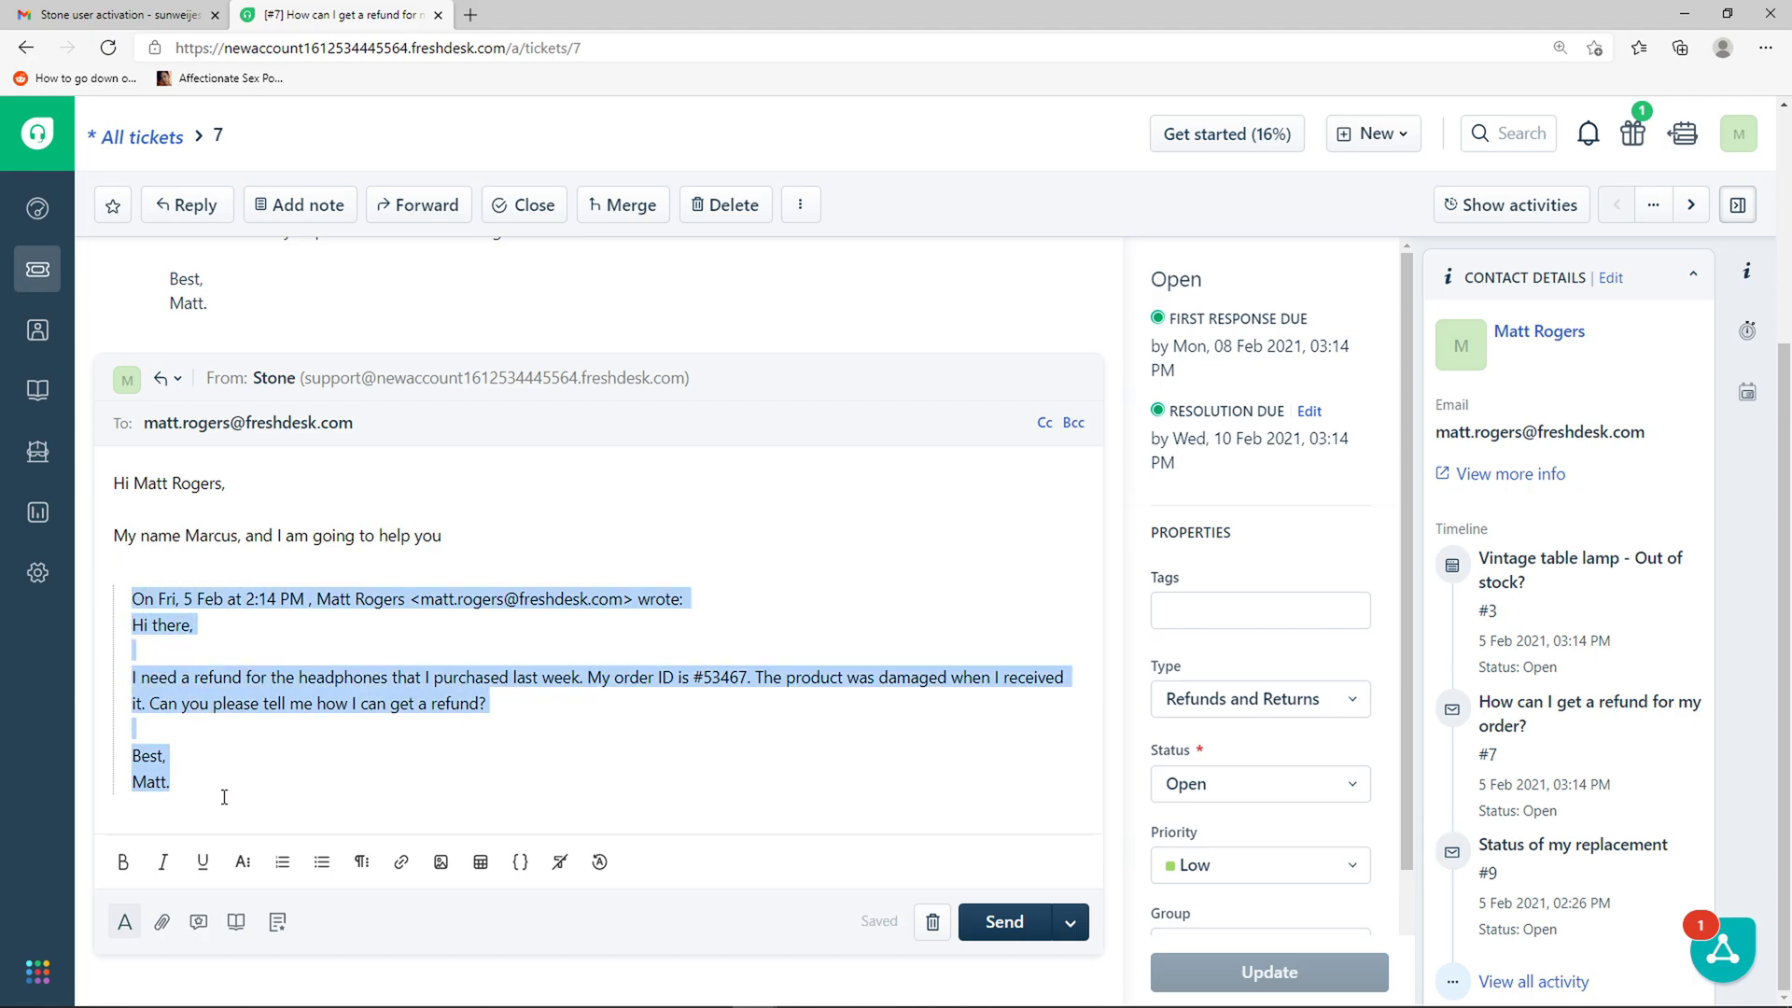
pyautogui.scroll(4, 219, 635)
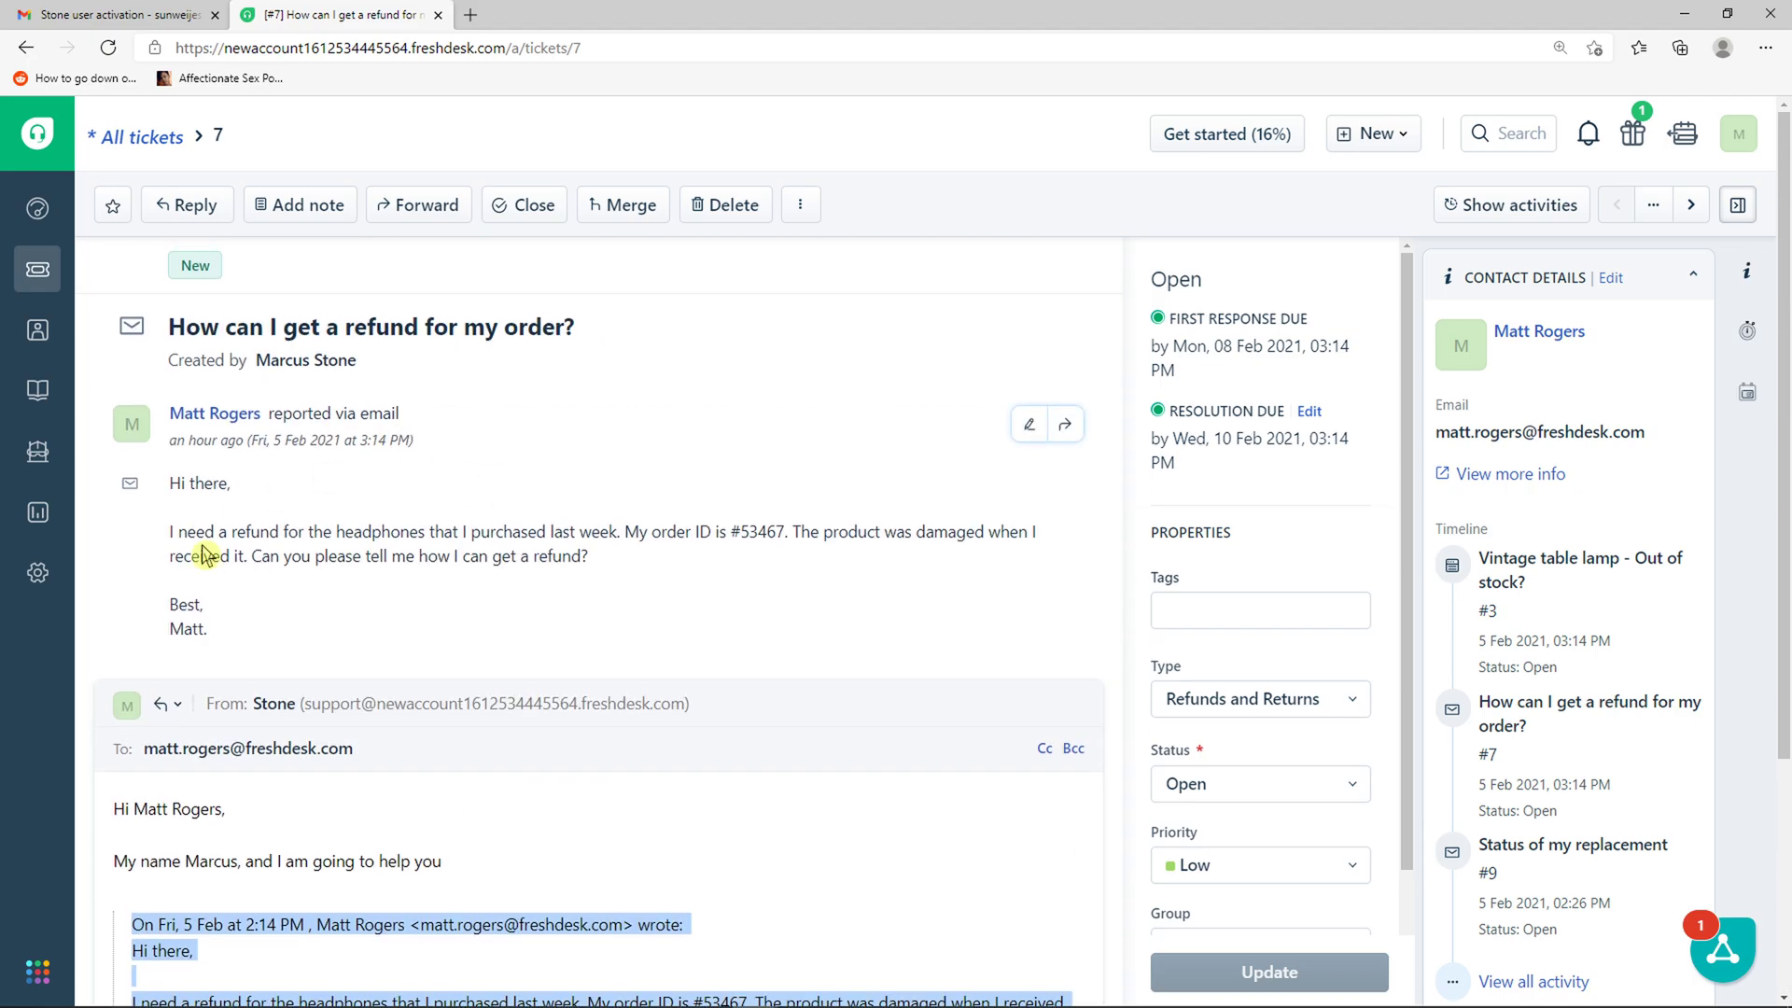
pyautogui.scroll(-4, 210, 747)
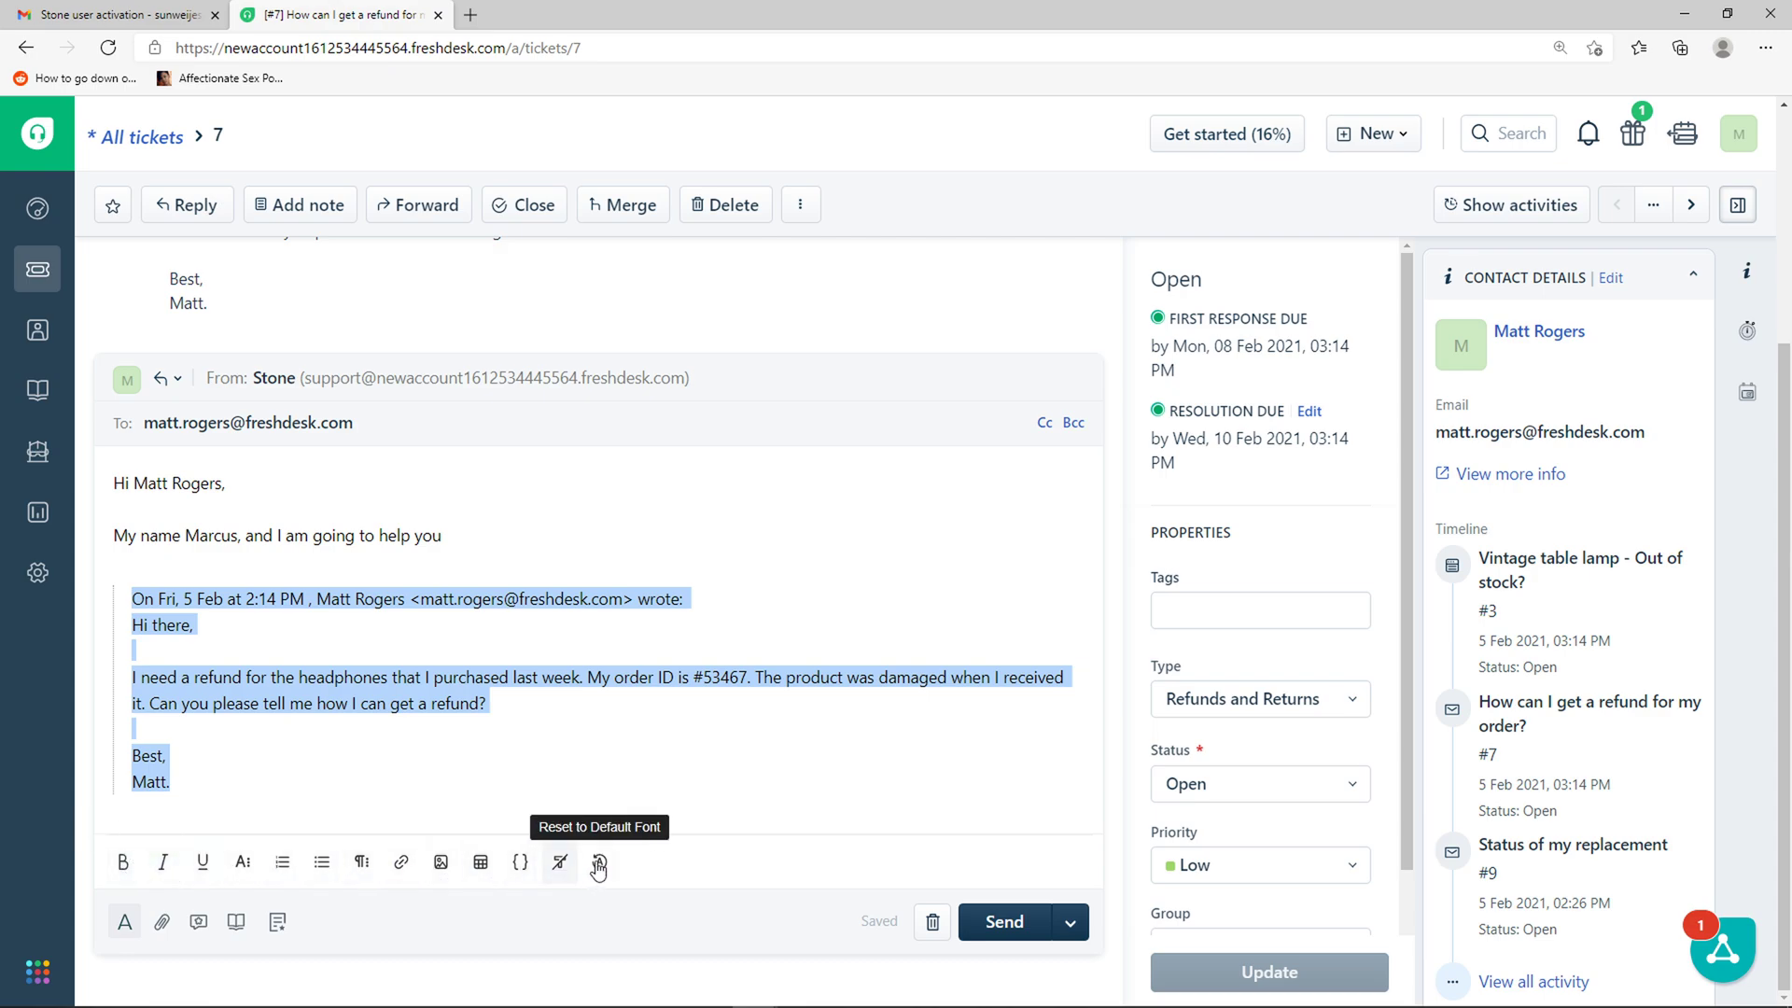
# Cancel attaching a file and bring up the Canned responses panel.
pyautogui.click(163, 928)
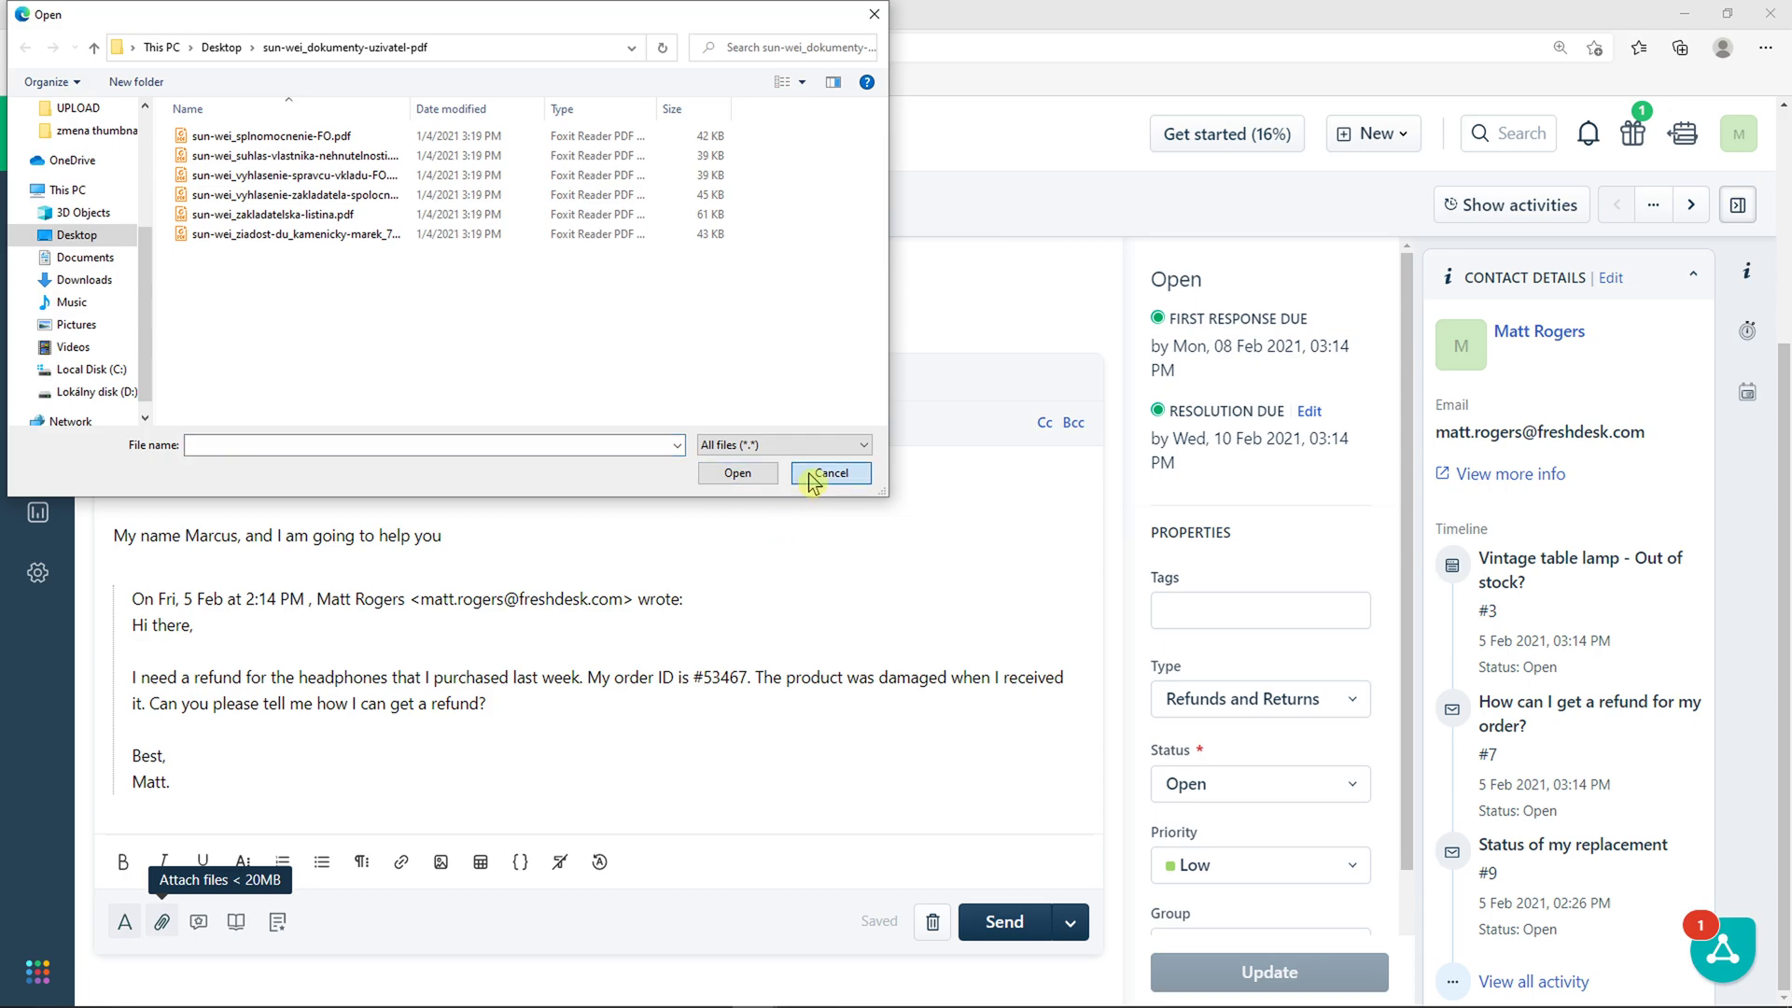
pyautogui.click(812, 477)
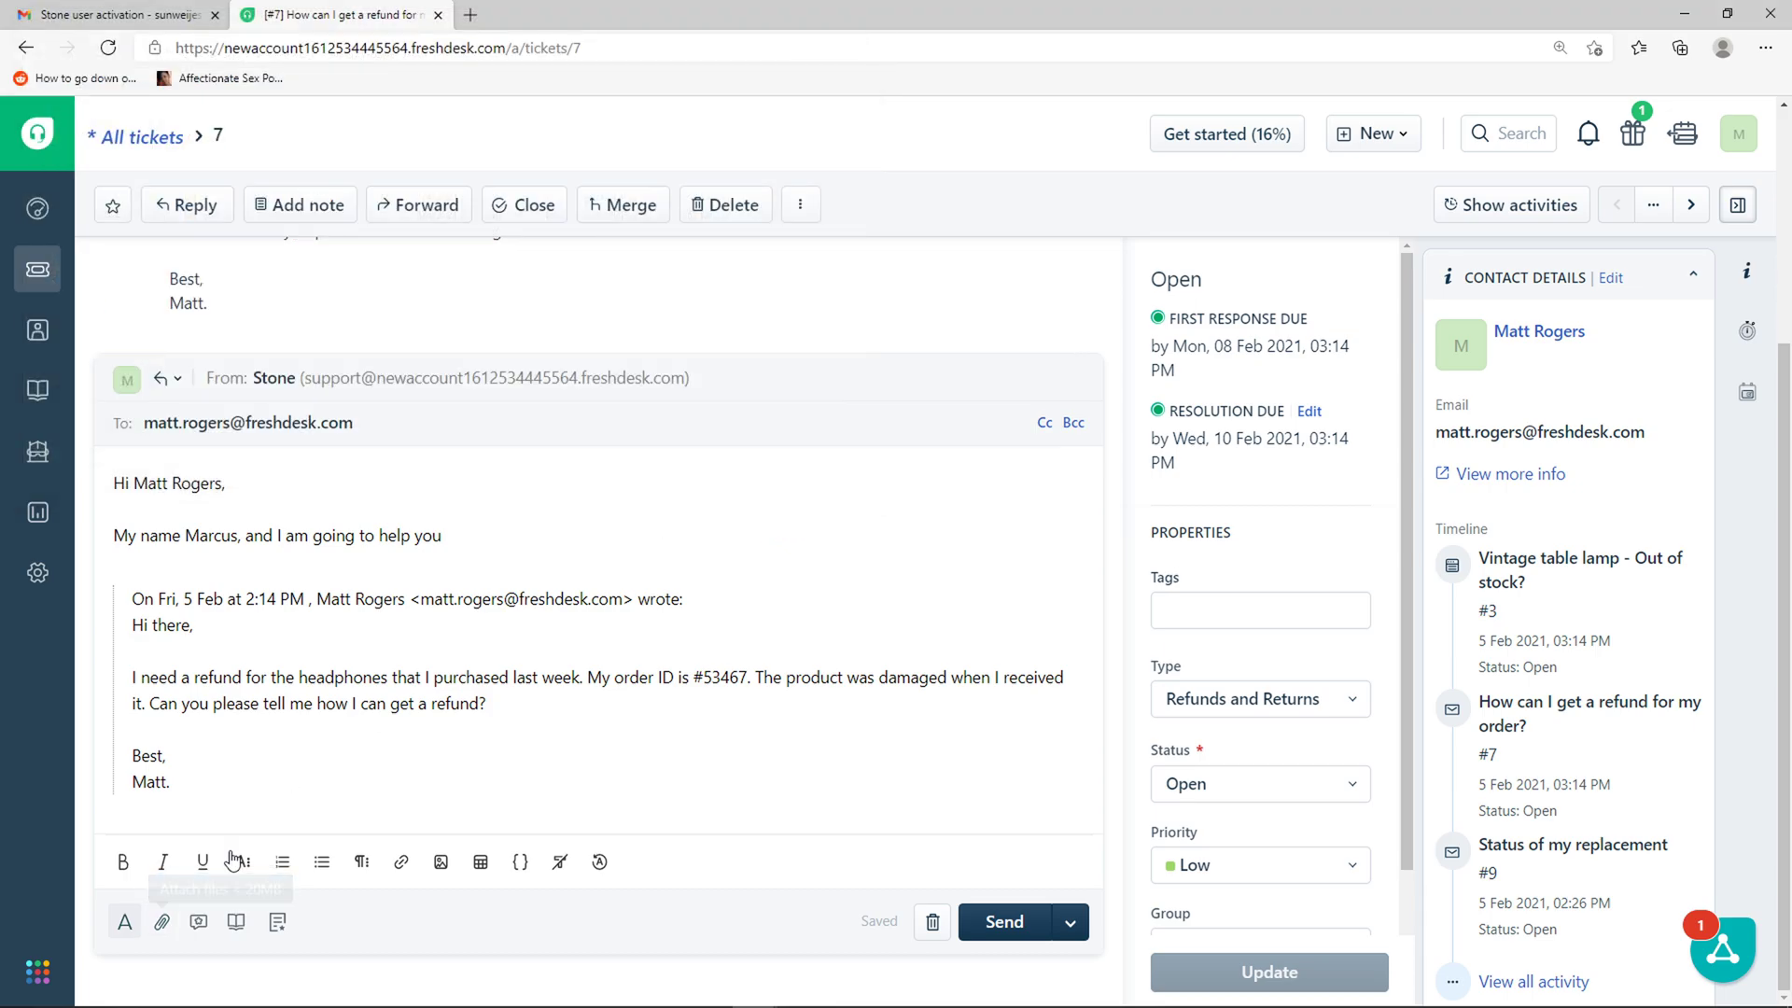
pyautogui.click(199, 923)
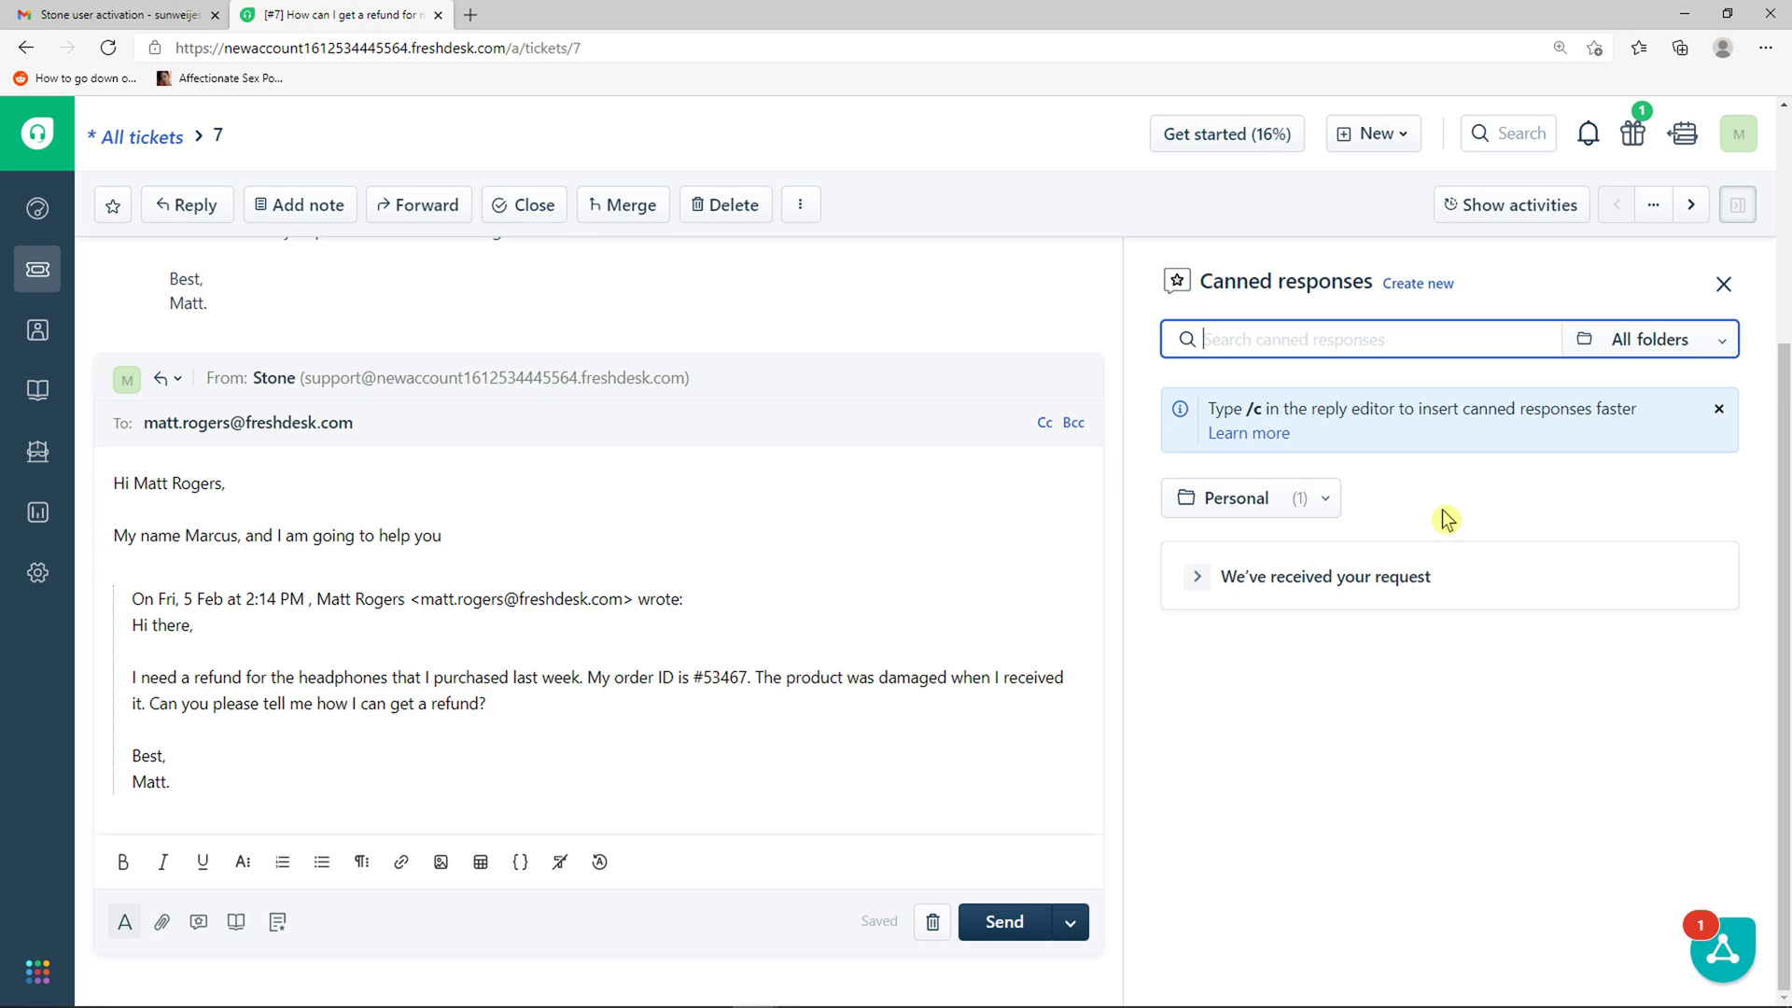
# Use Create new to reach the admin Canned Responses page, showing the Personal folder's one response.
pyautogui.click(1402, 286)
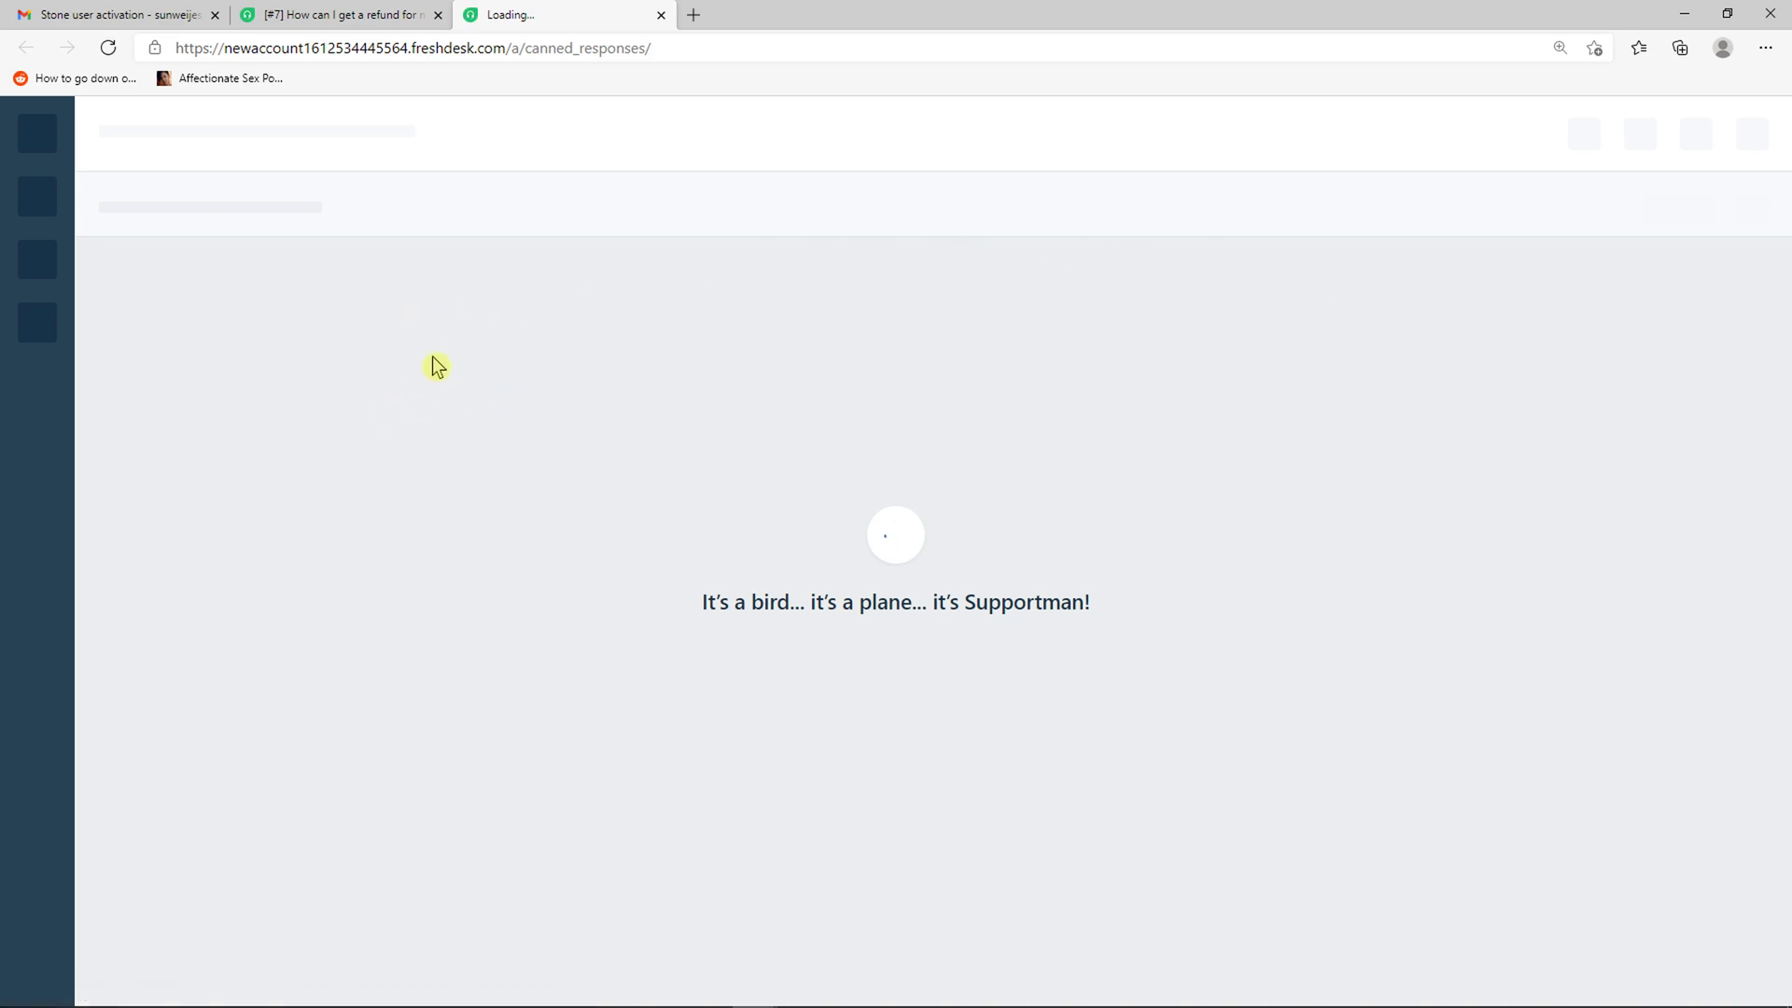
pyautogui.click(380, 18)
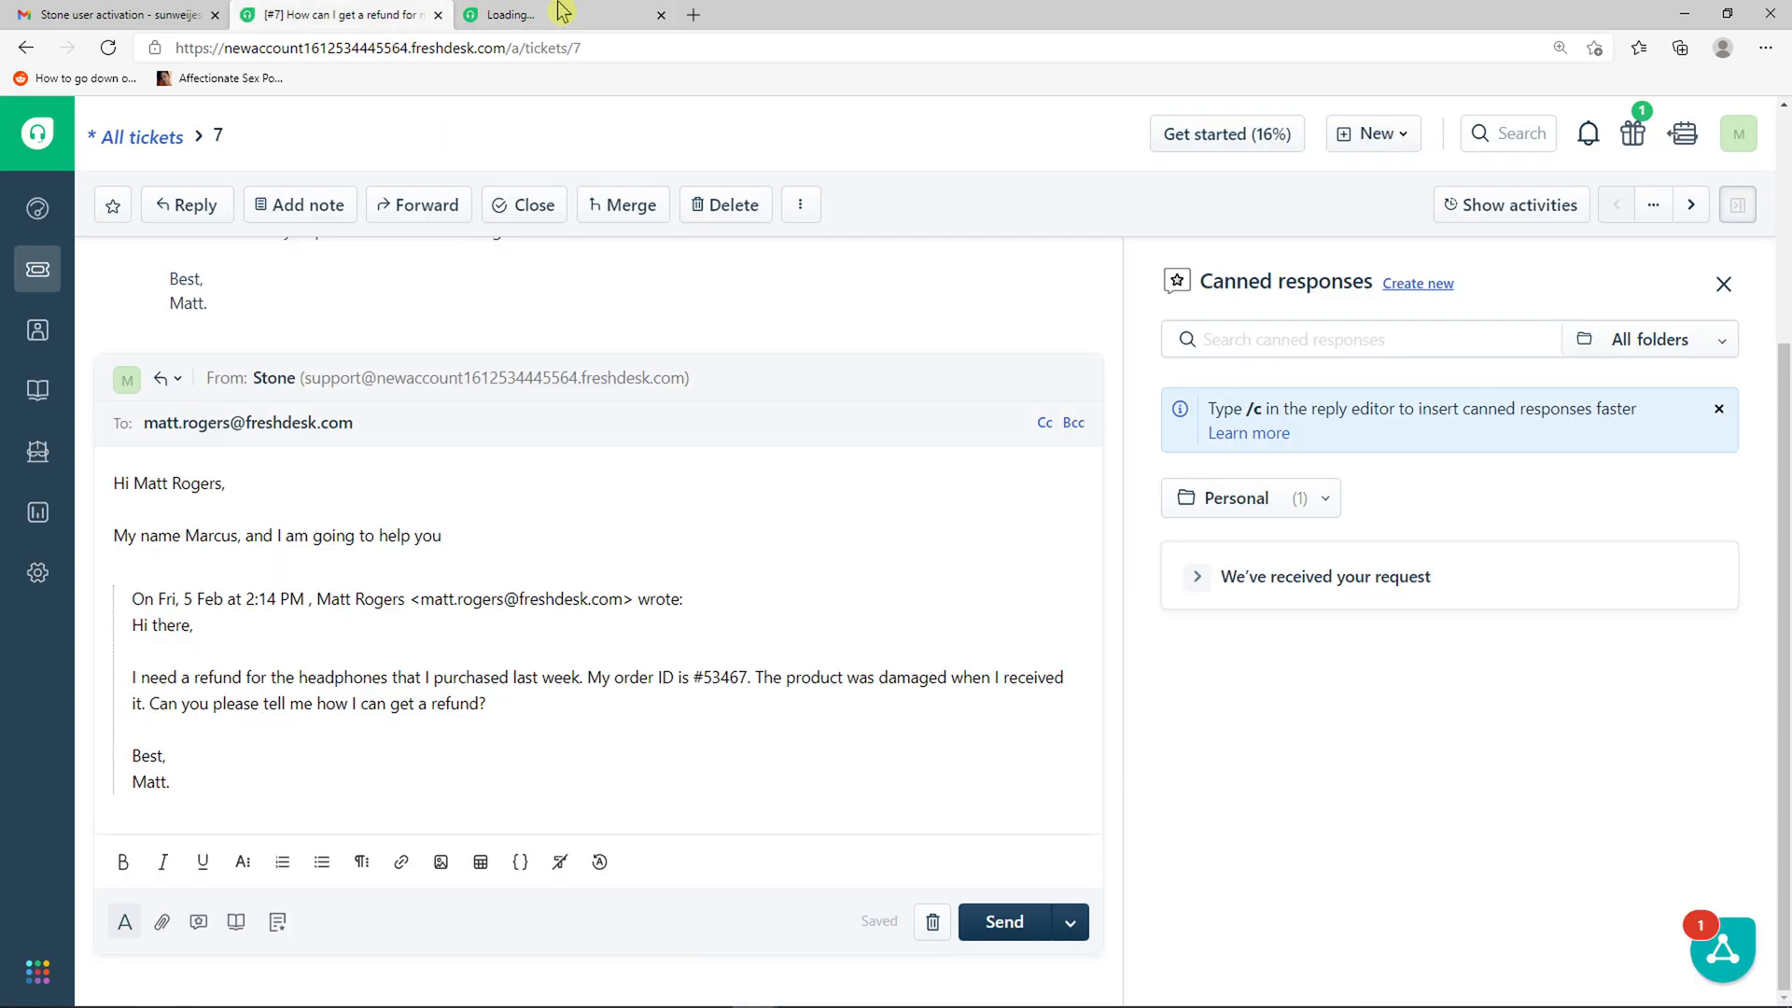
pyautogui.click(560, 14)
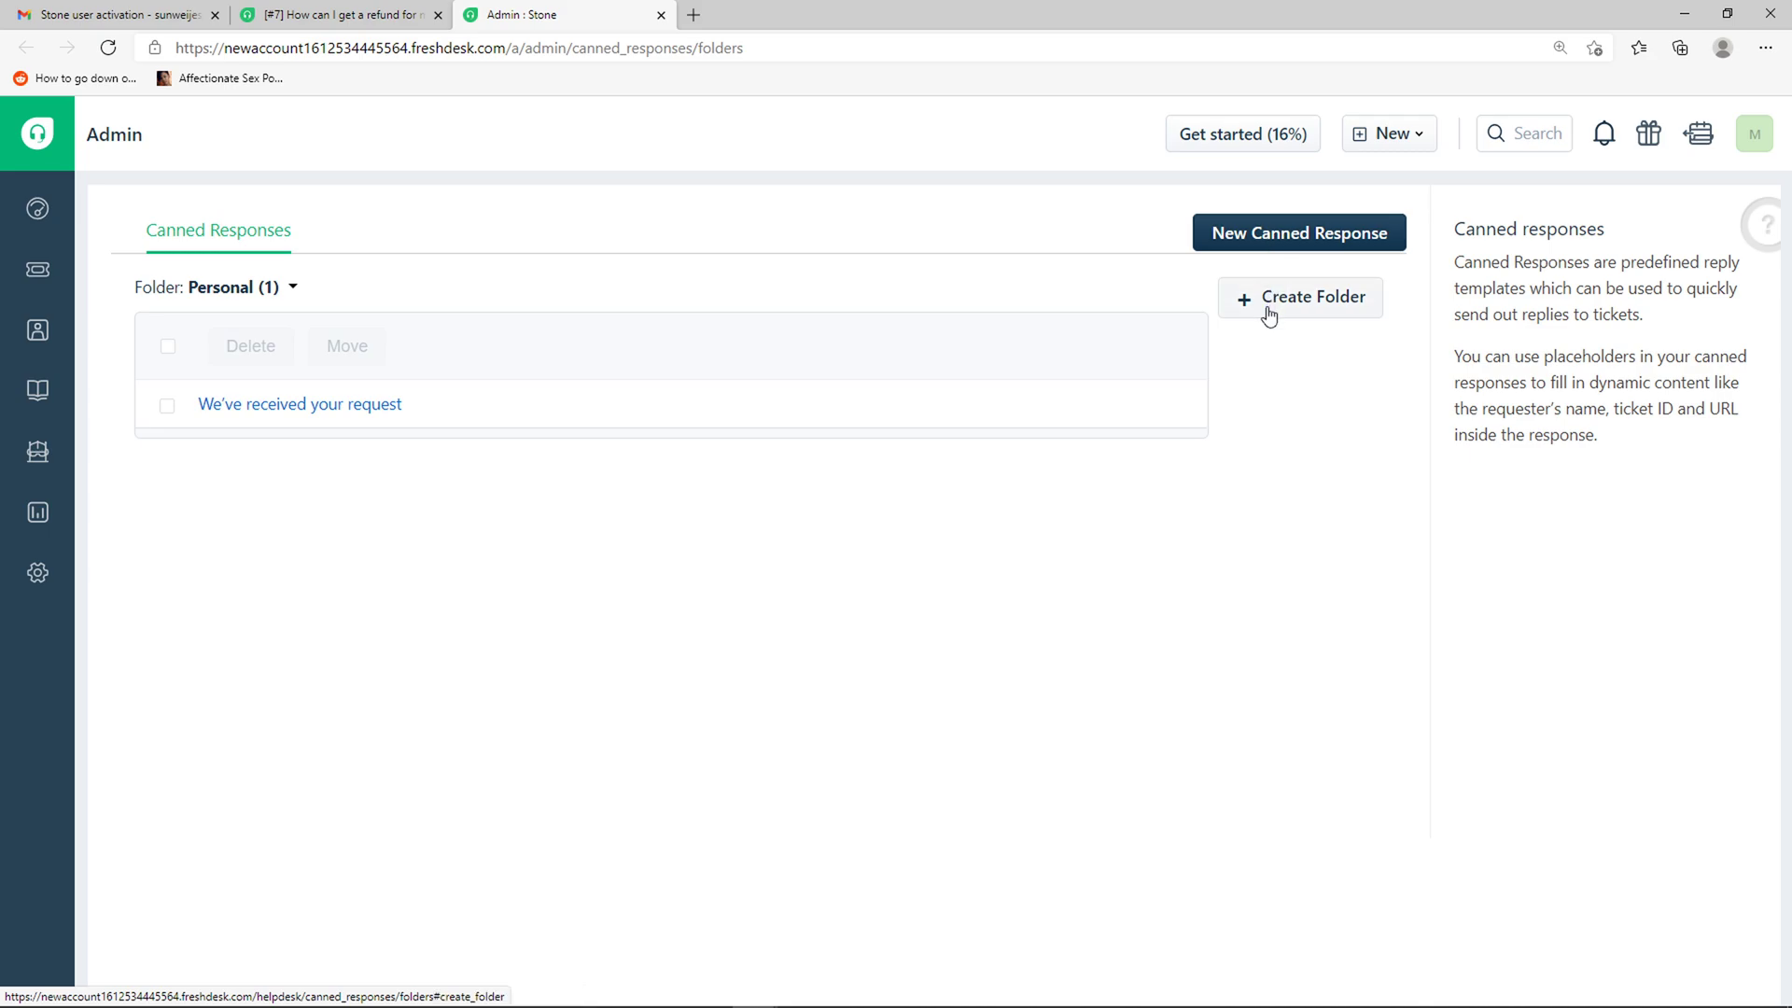
pyautogui.click(1262, 235)
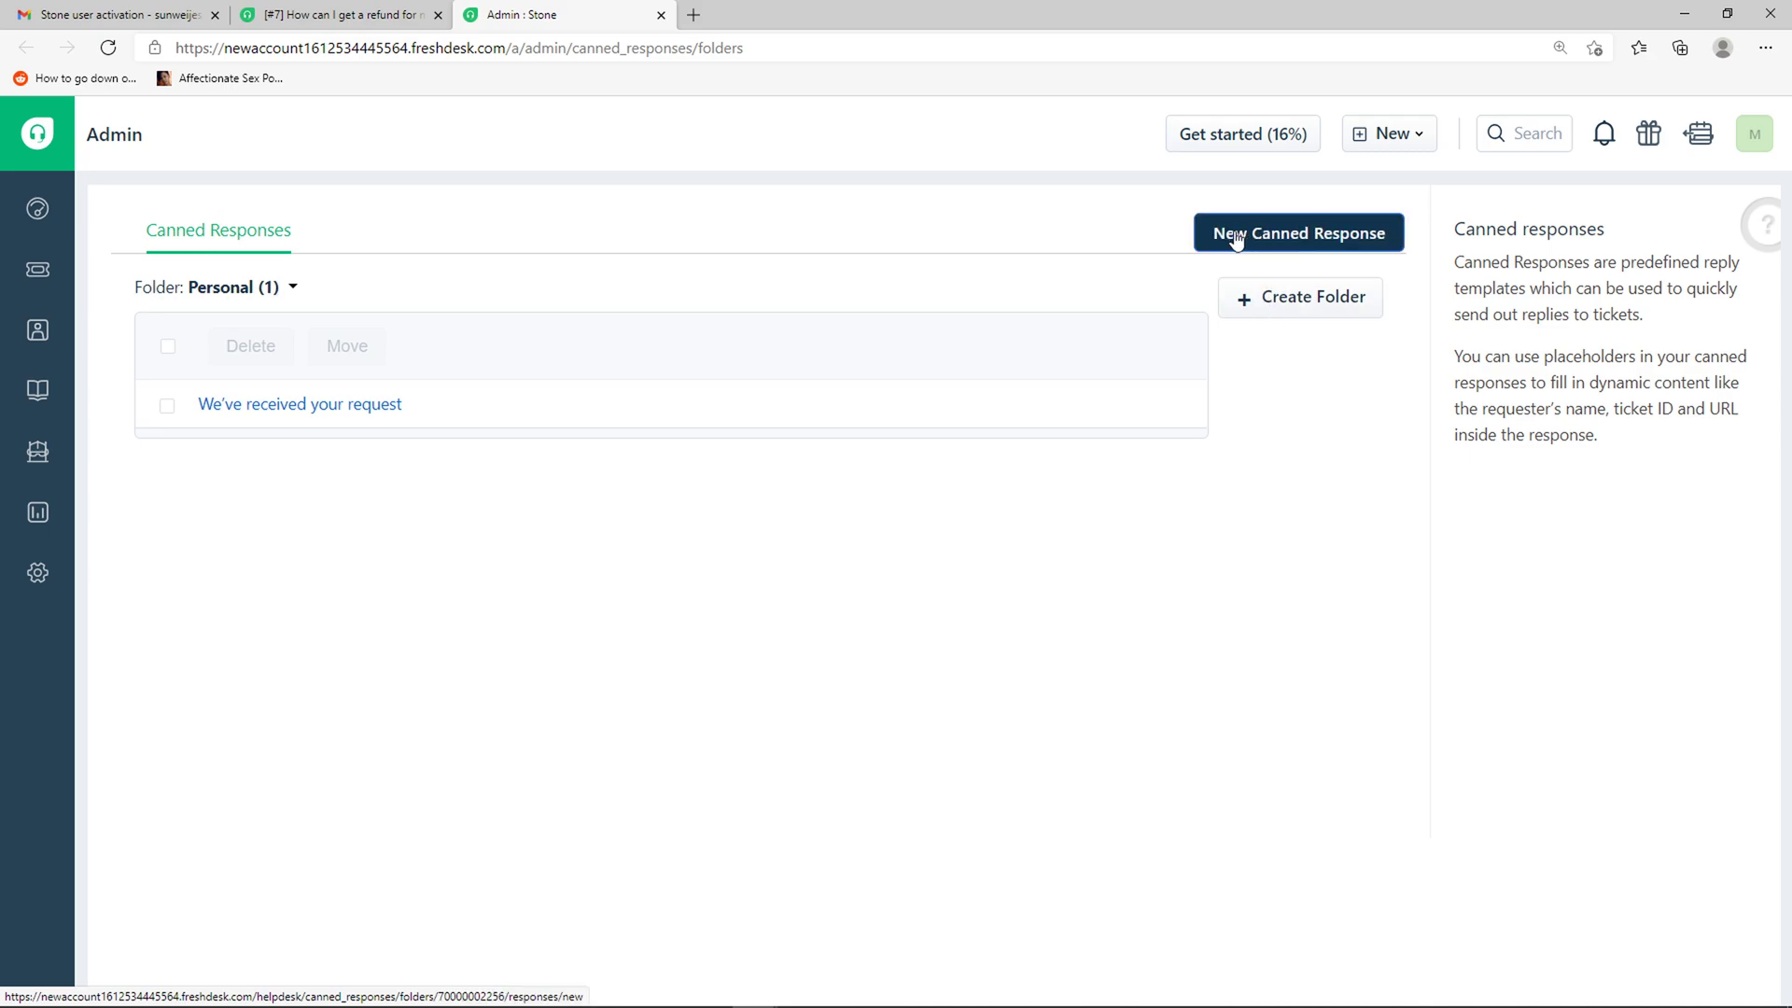
# Save a Personal canned response 'Automatic Response' thanking the customer and wishing them a great day.
pyautogui.click(1235, 238)
pyautogui.click(464, 293)
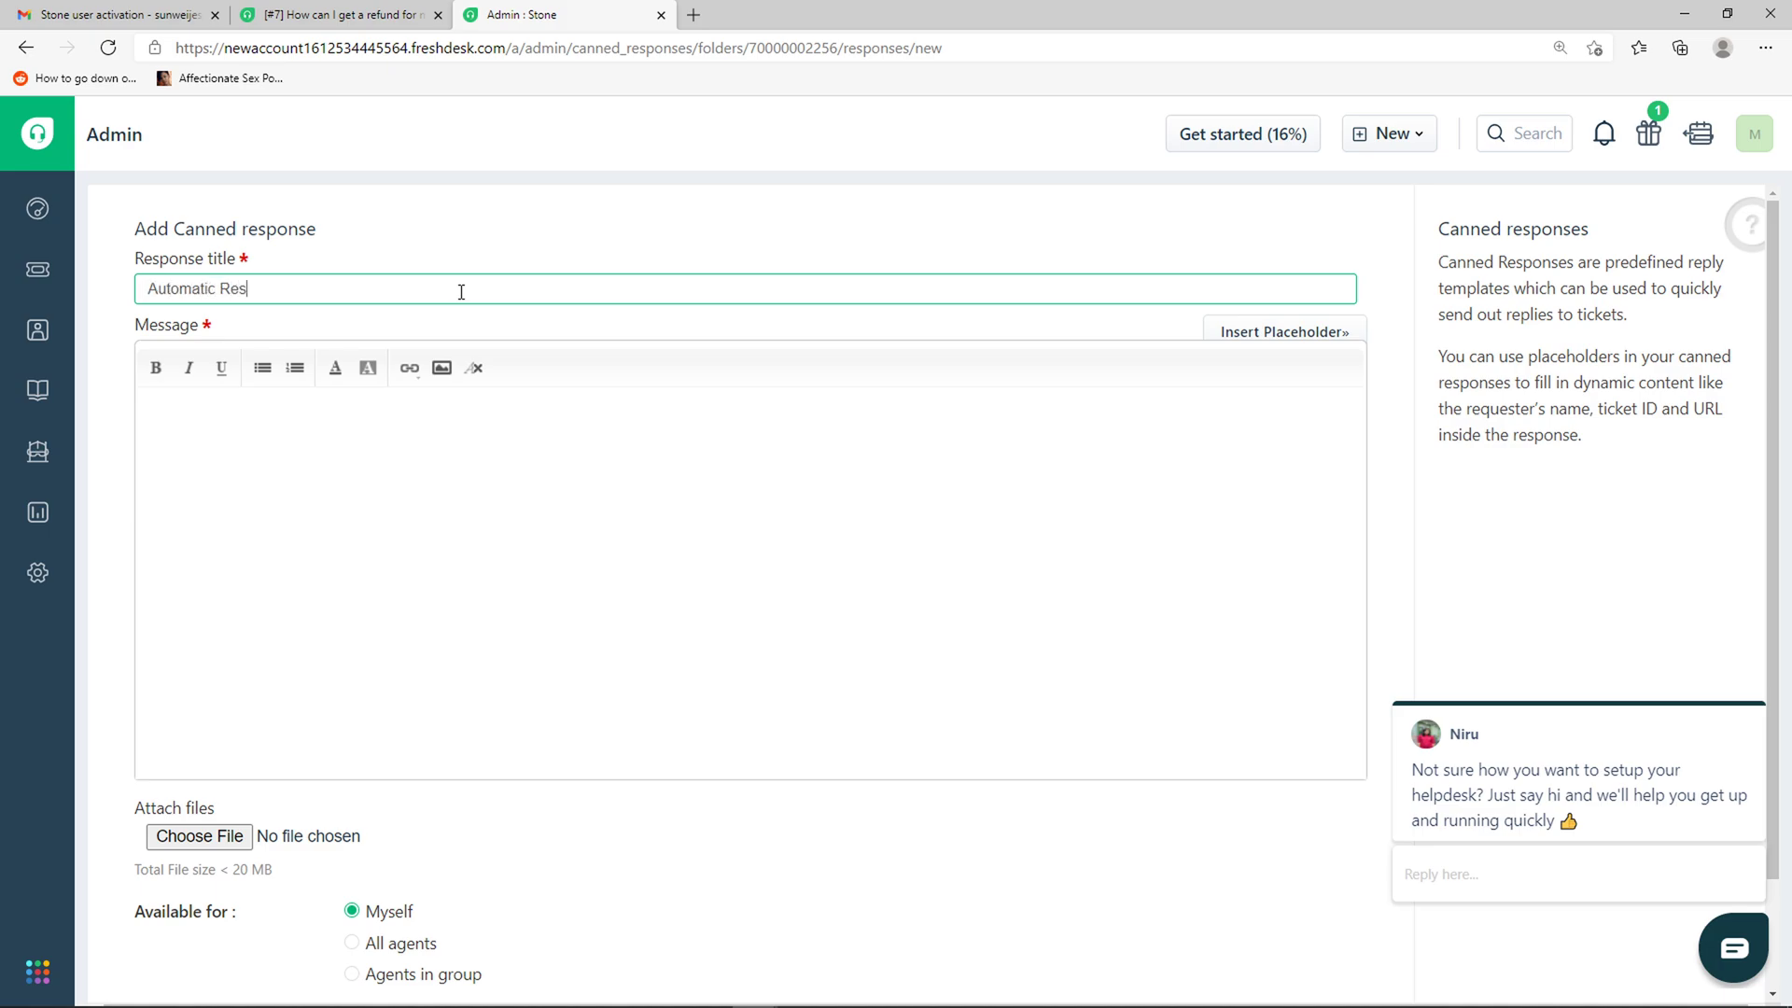
pyautogui.press('Tab')
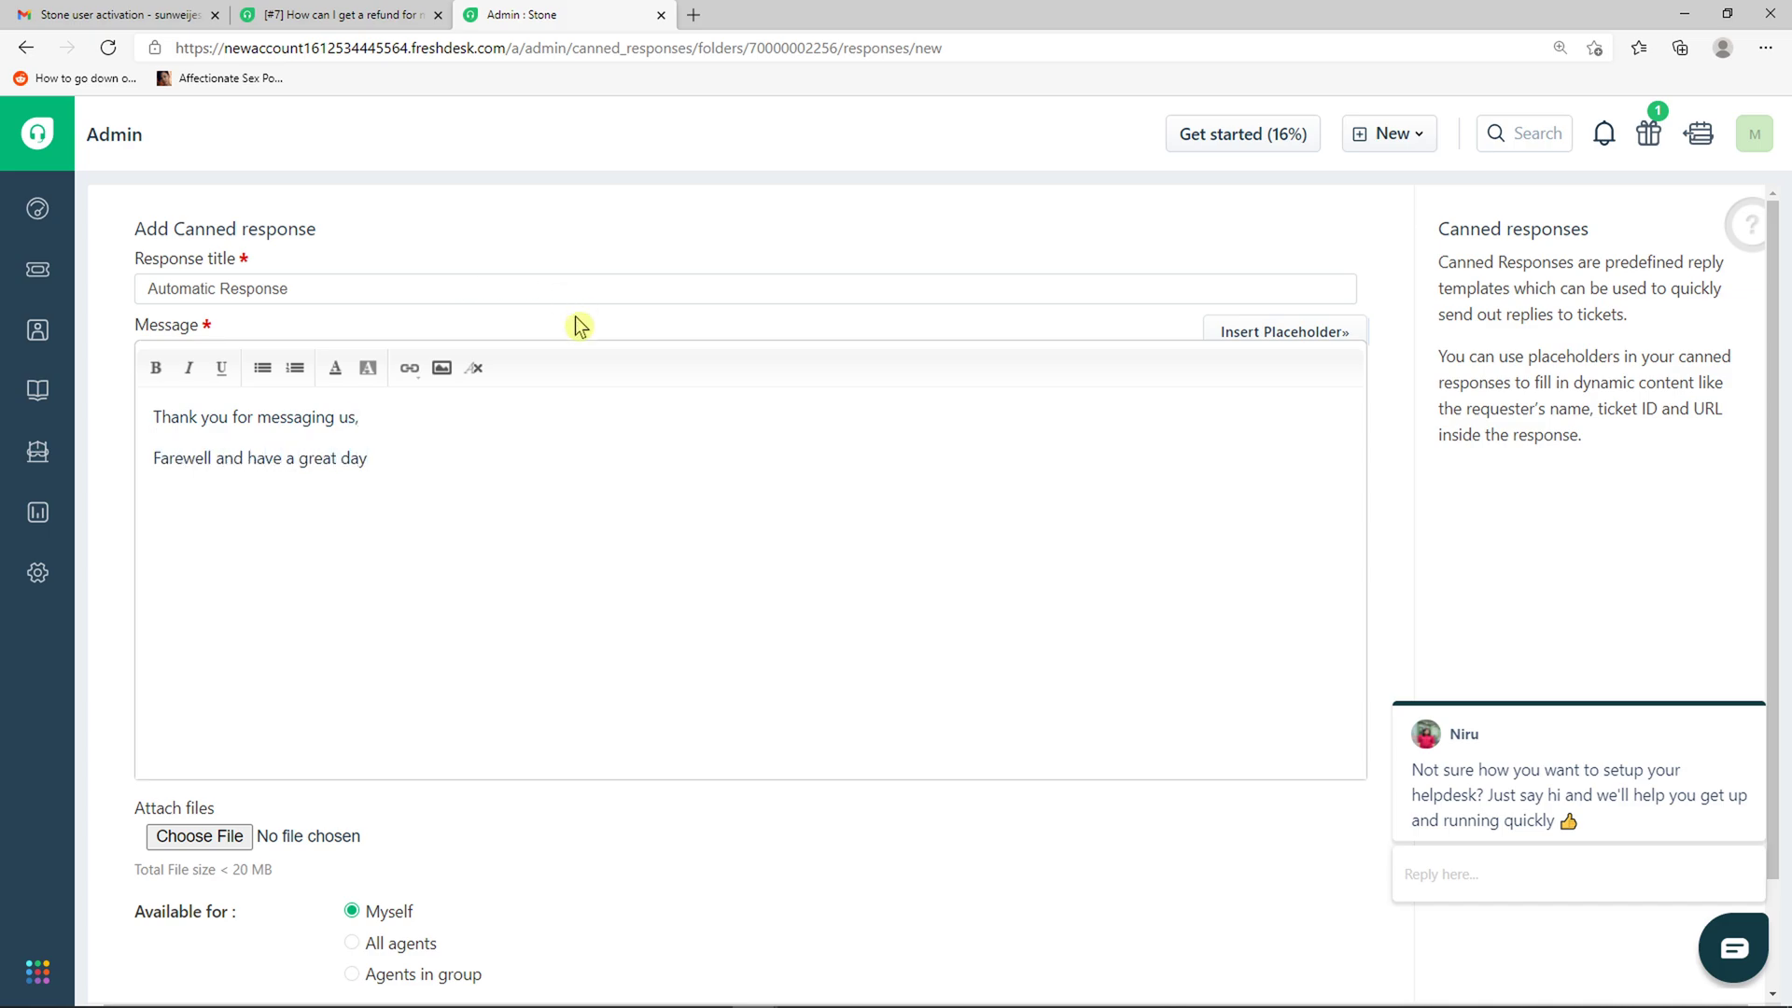
pyautogui.scroll(-2, 580, 312)
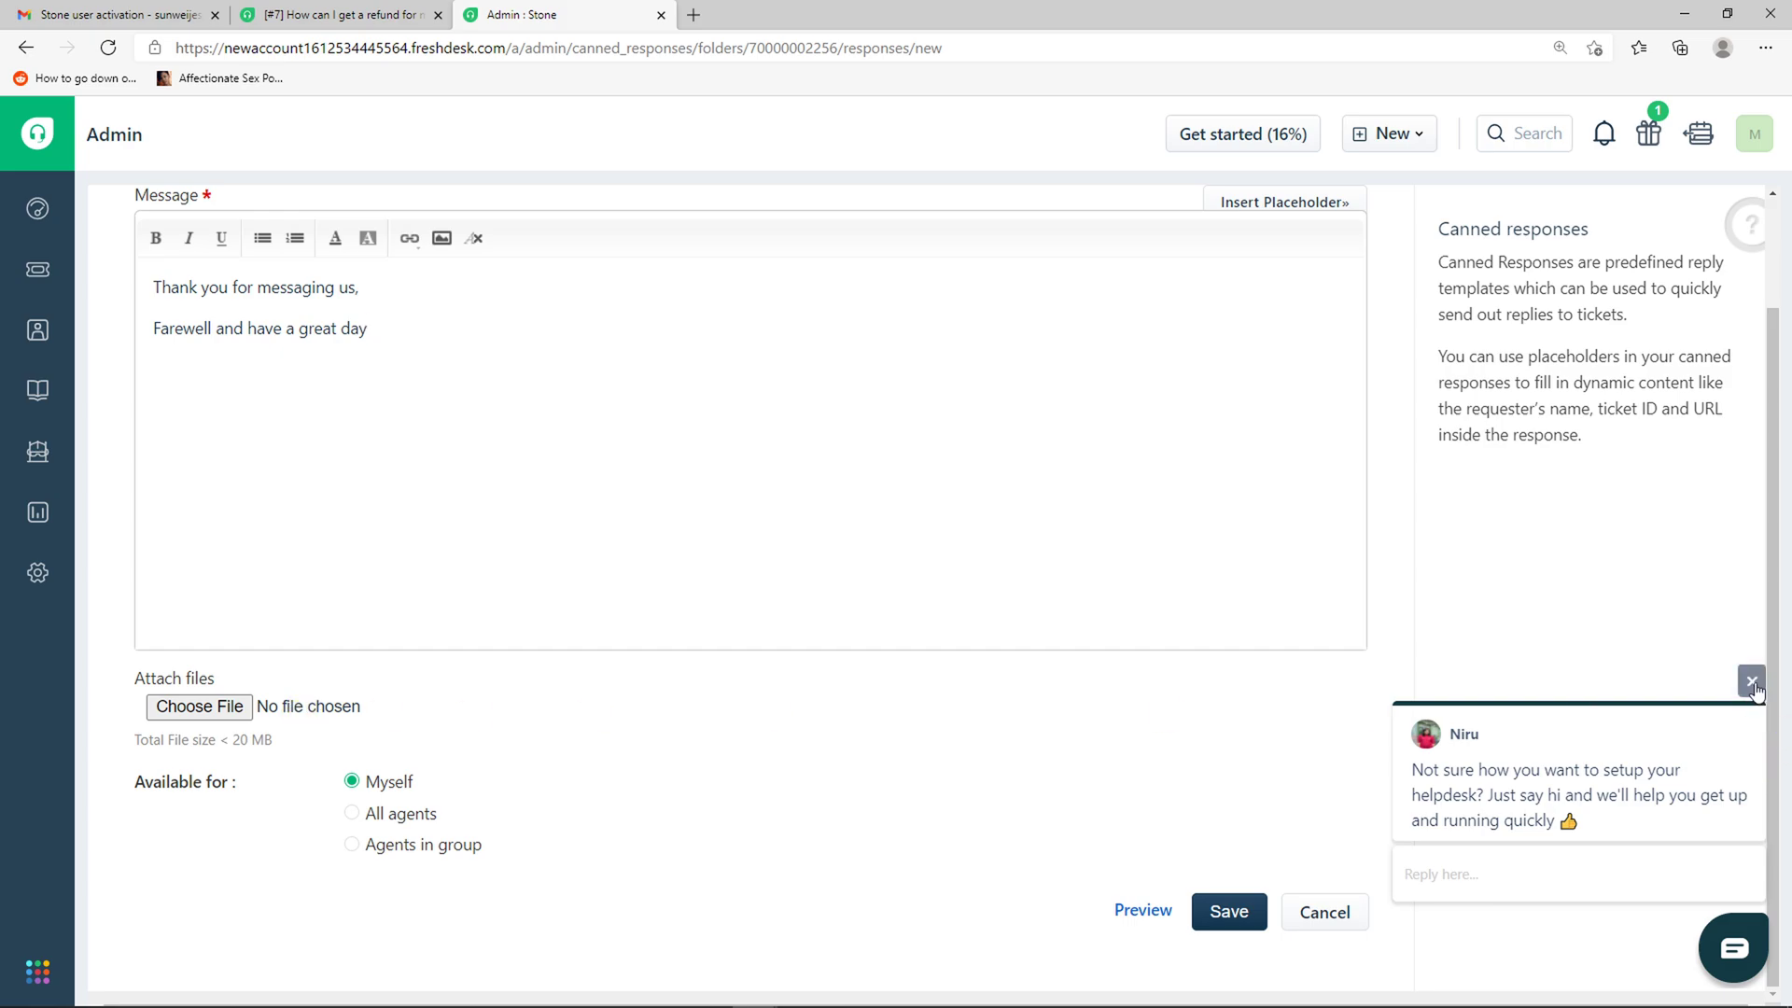
pyautogui.click(1751, 682)
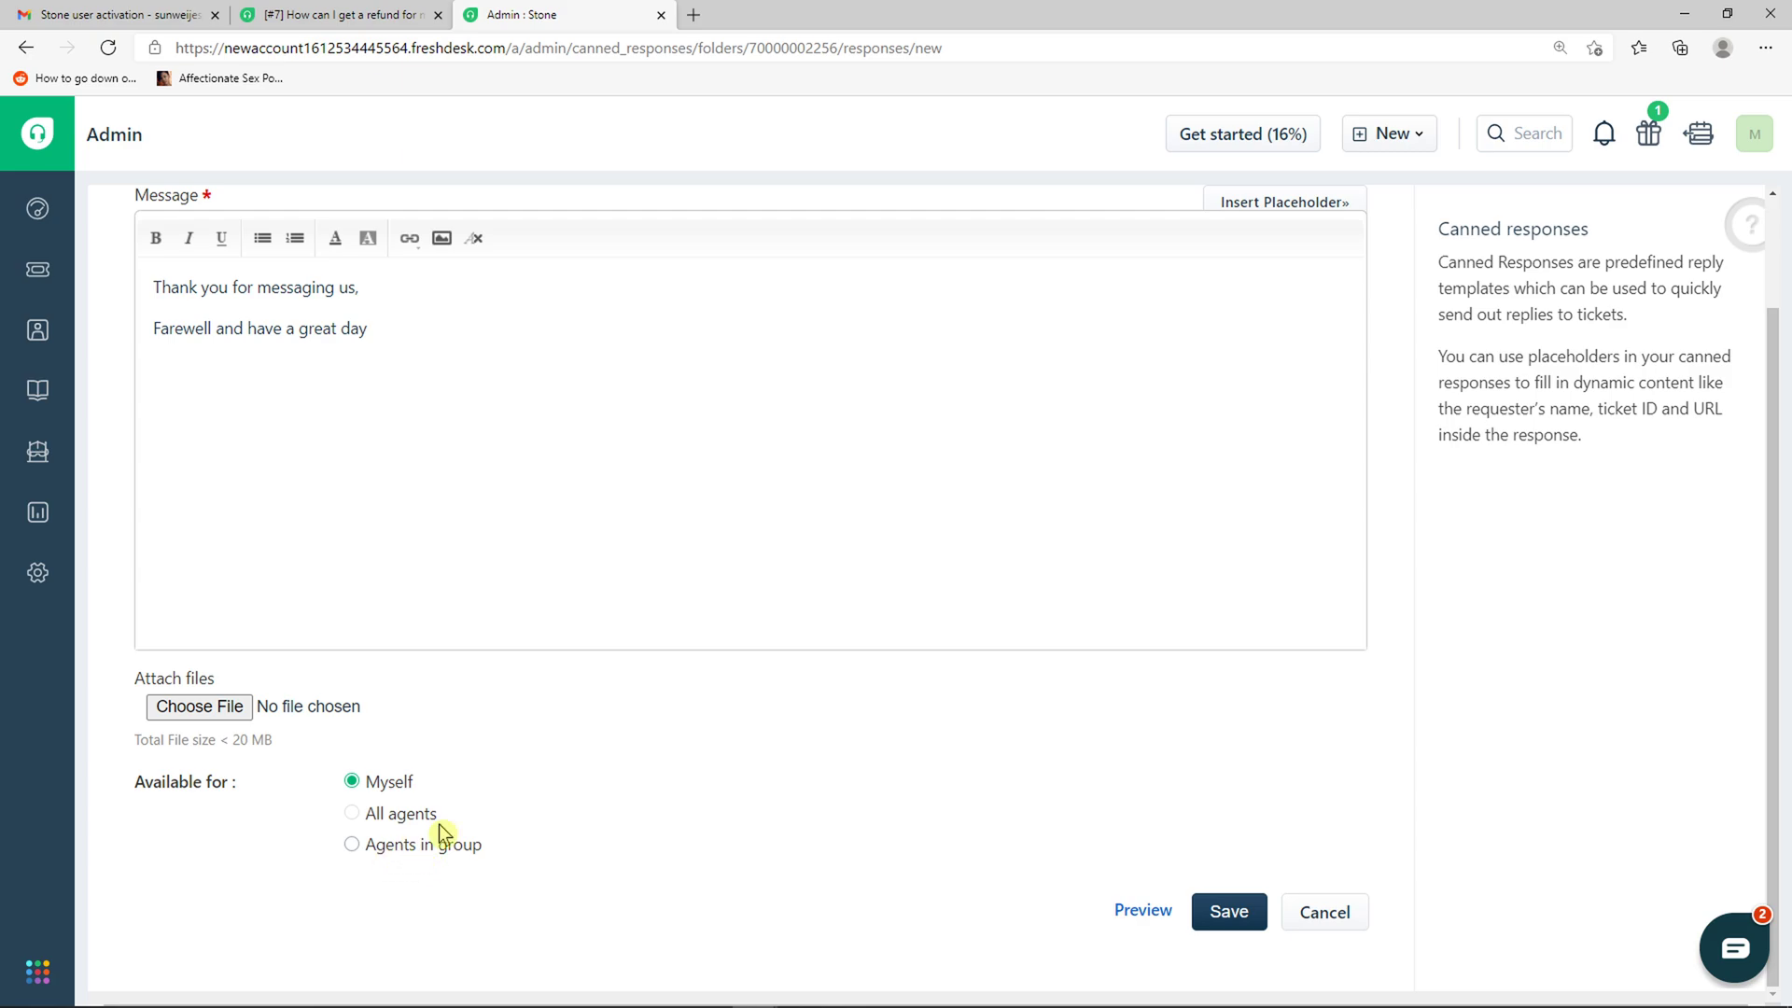
pyautogui.click(1225, 918)
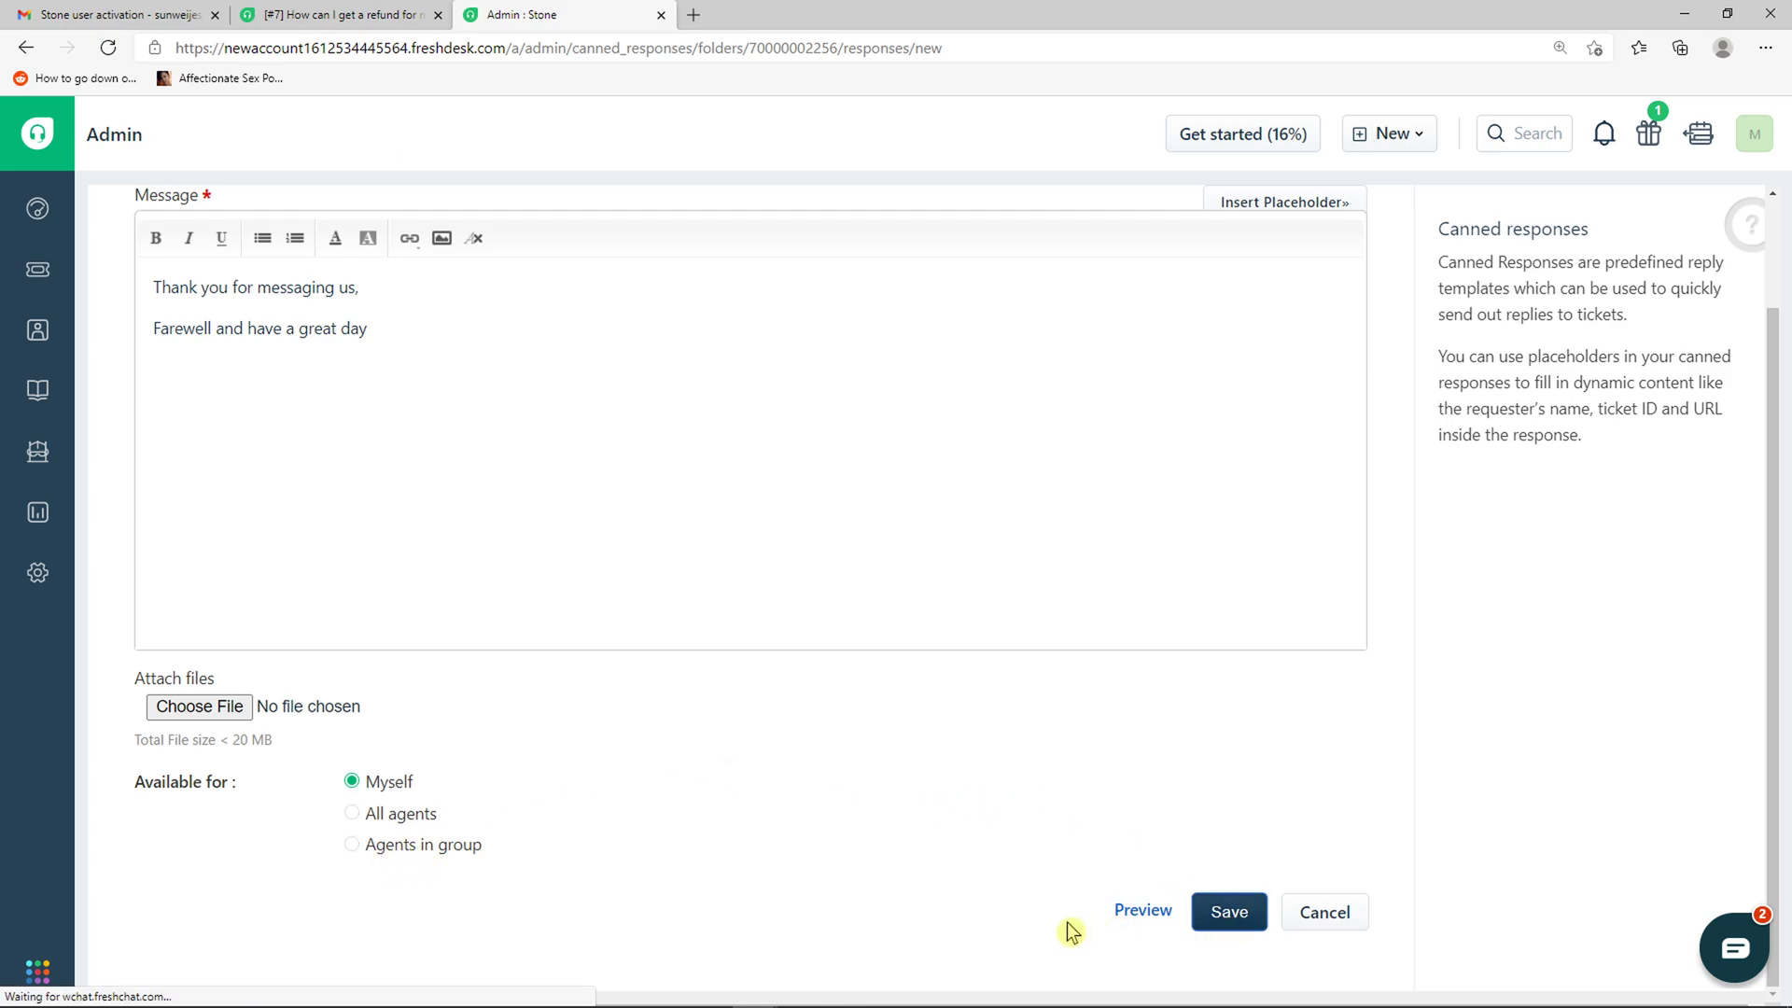
pyautogui.scroll(2, 819, 842)
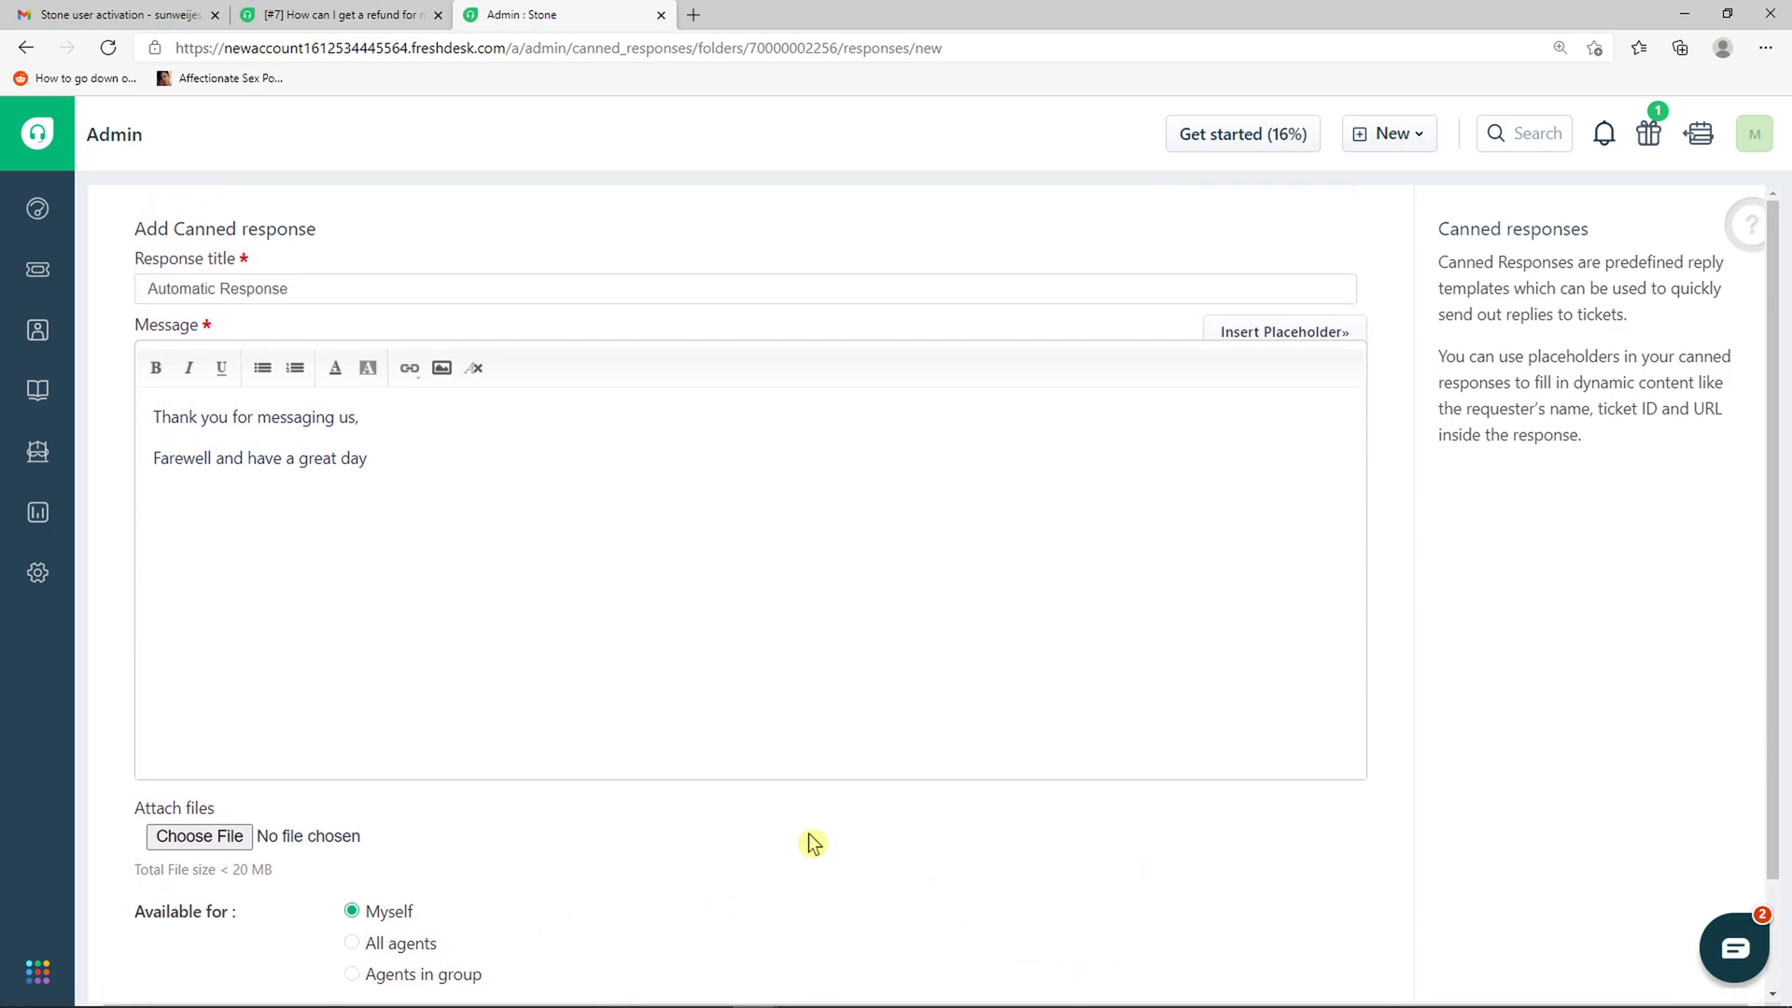
pyautogui.scroll(-2, 817, 841)
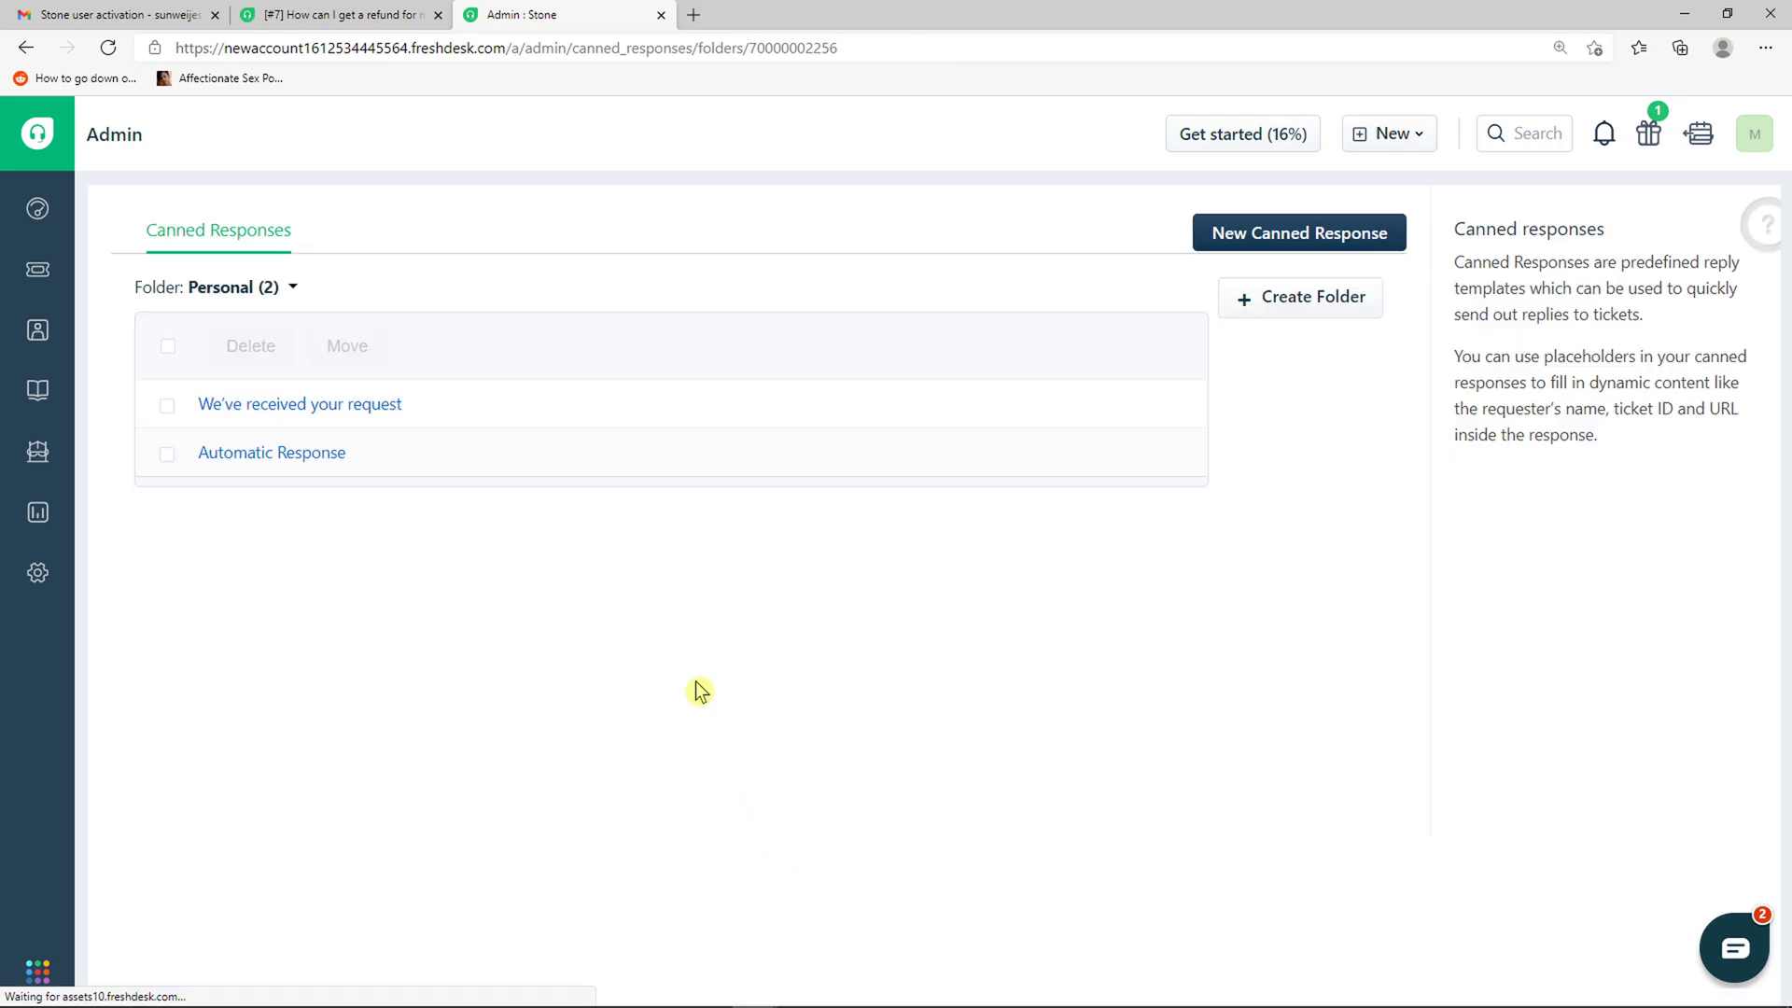
pyautogui.click(341, 14)
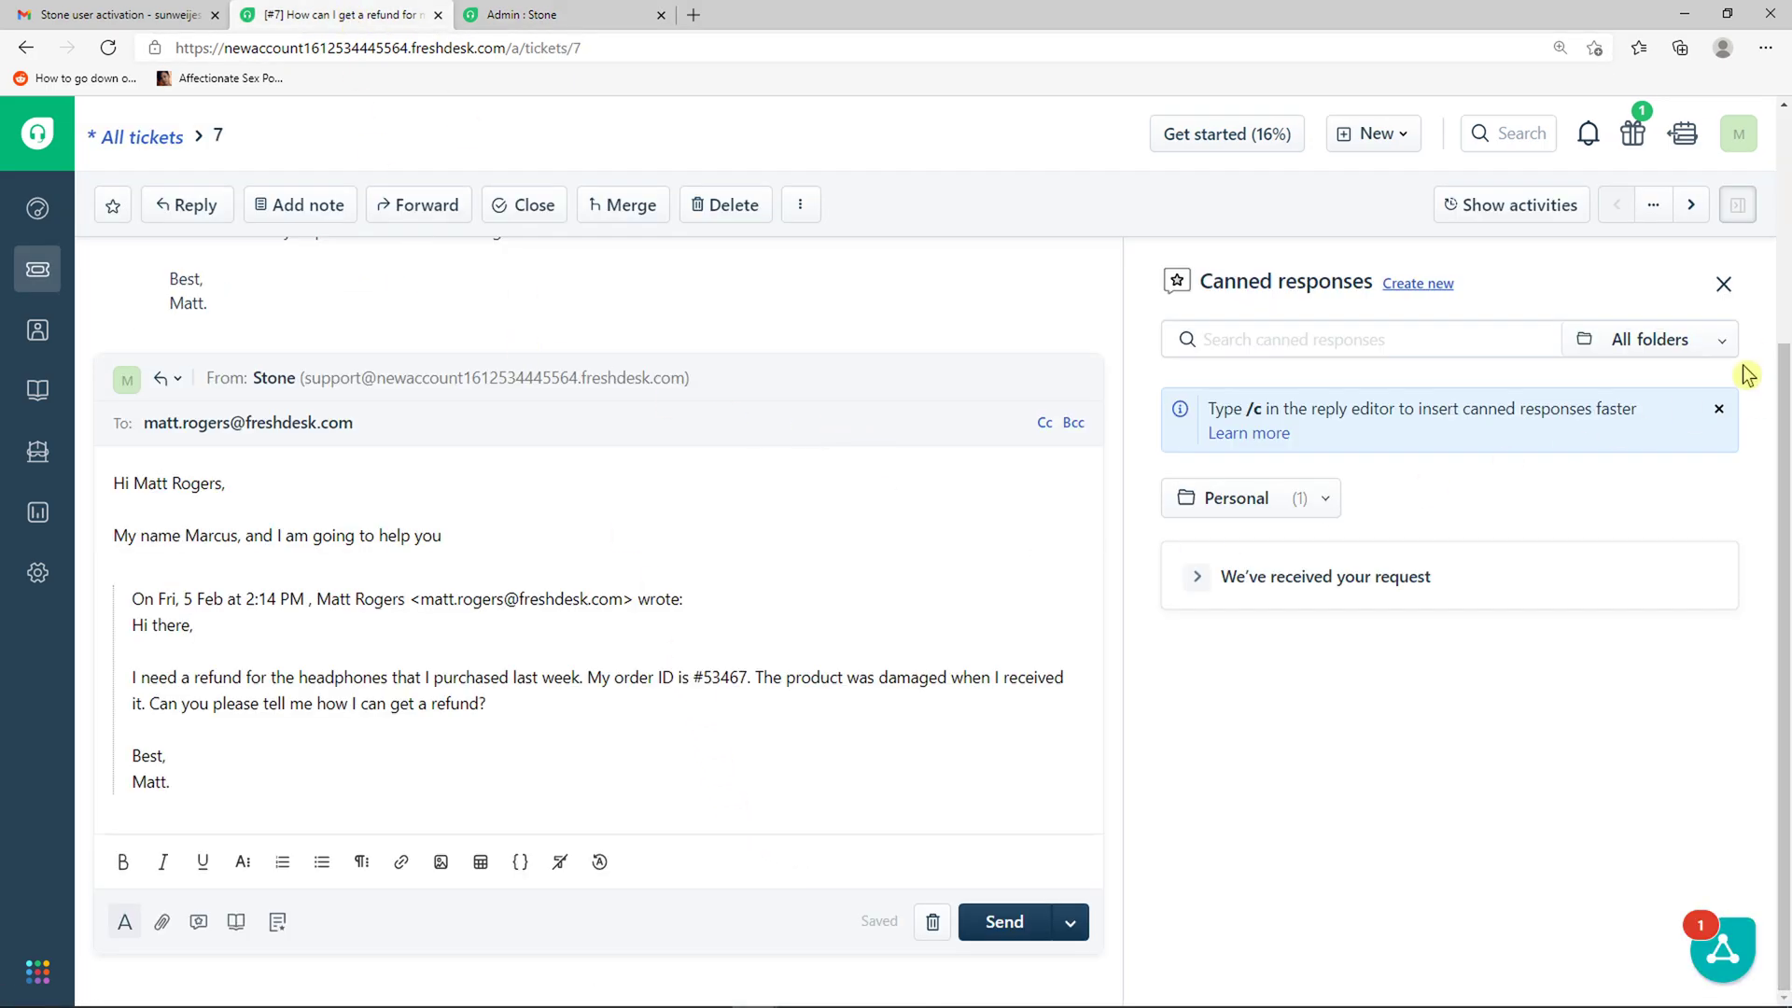
# Insert the Automatic Response canned text at the end of the refund reply.
pyautogui.click(1723, 283)
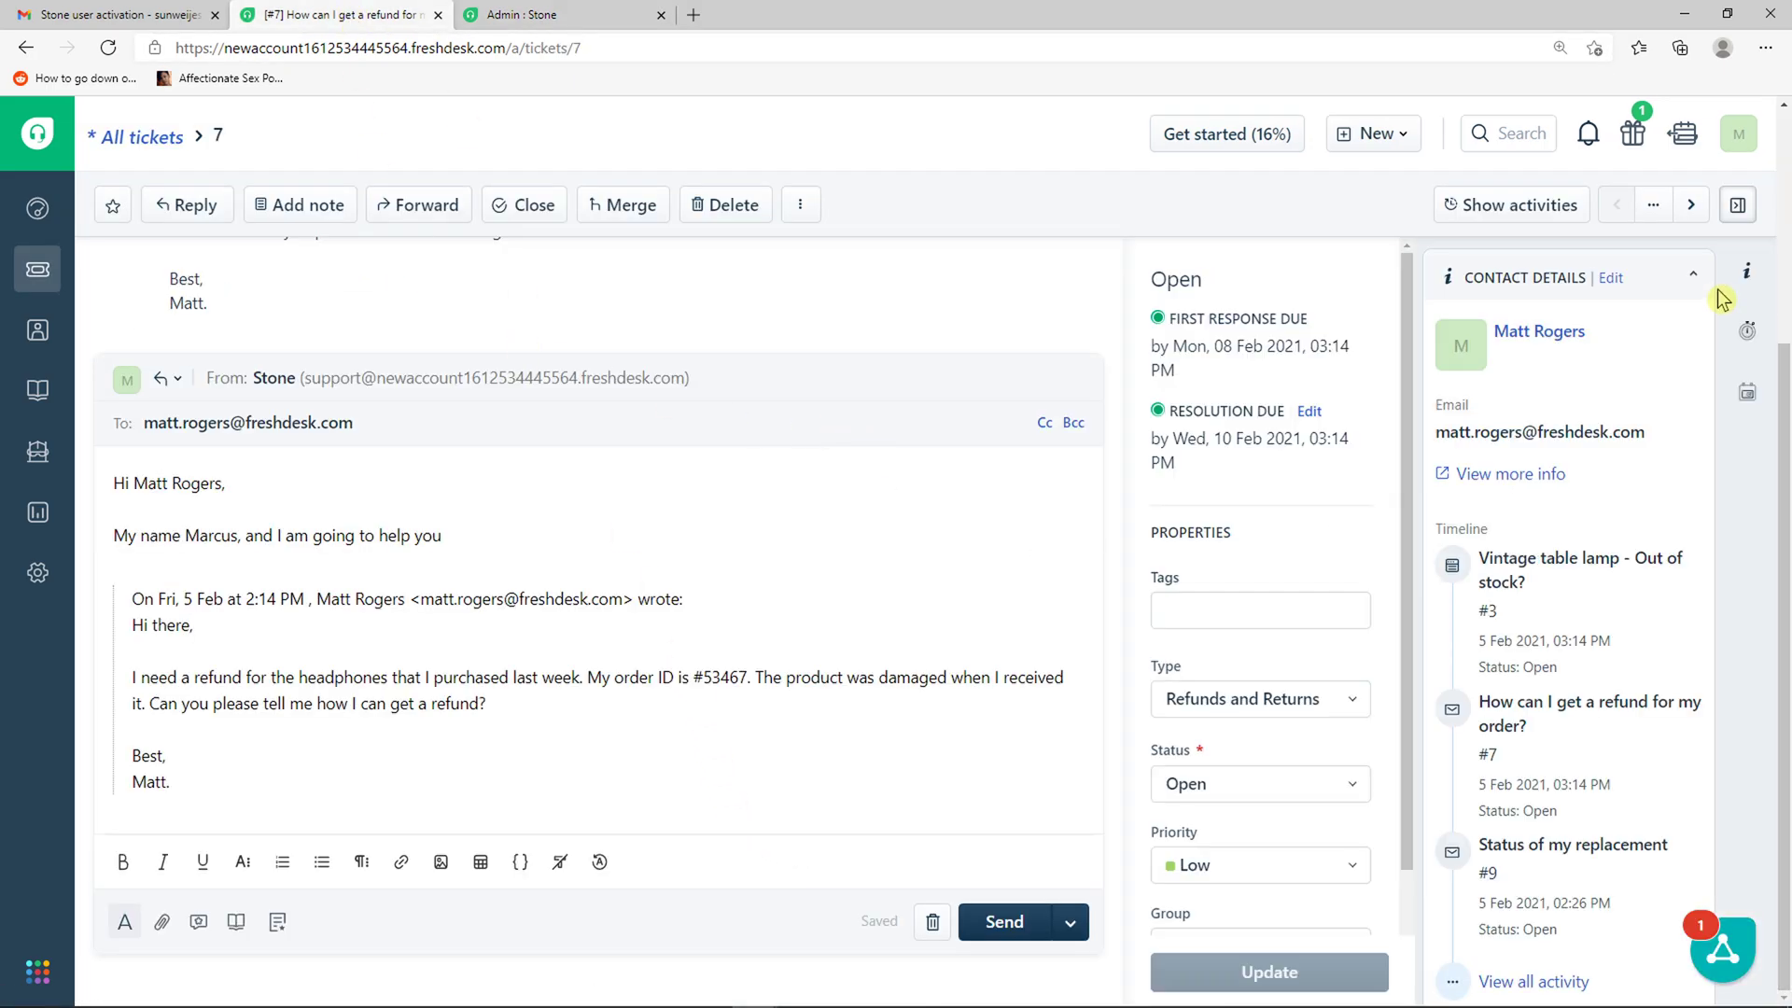
pyautogui.click(201, 926)
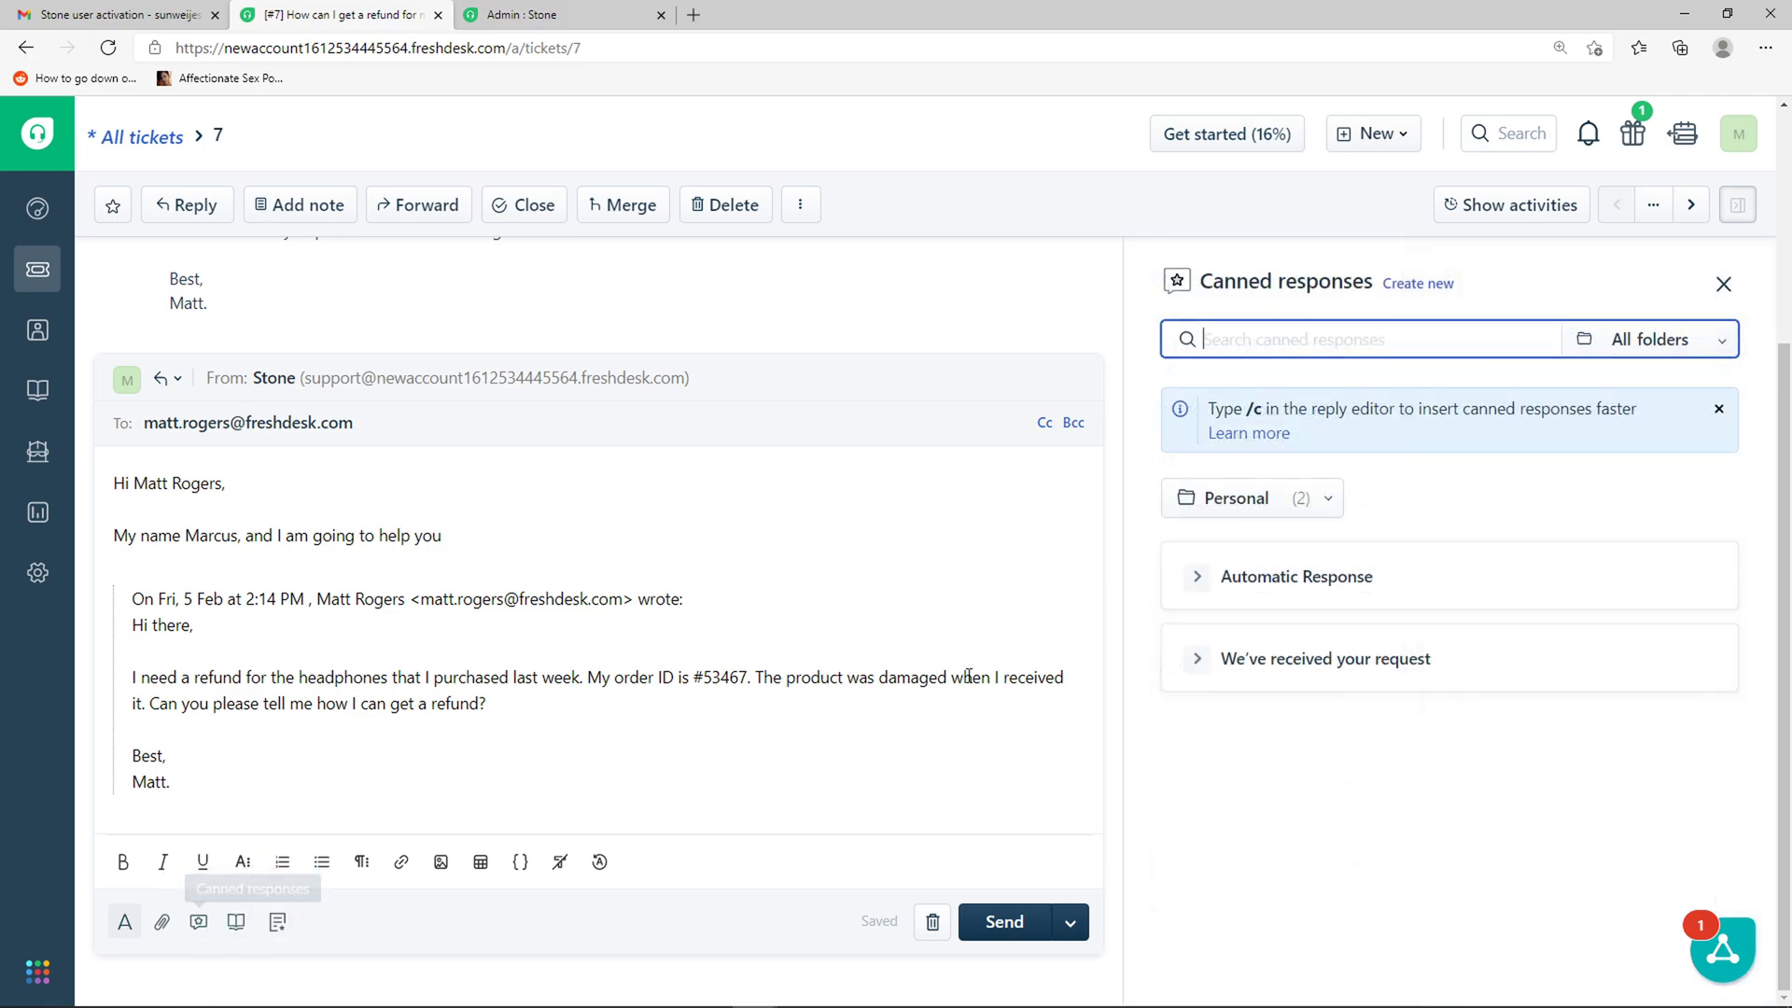
pyautogui.click(1334, 606)
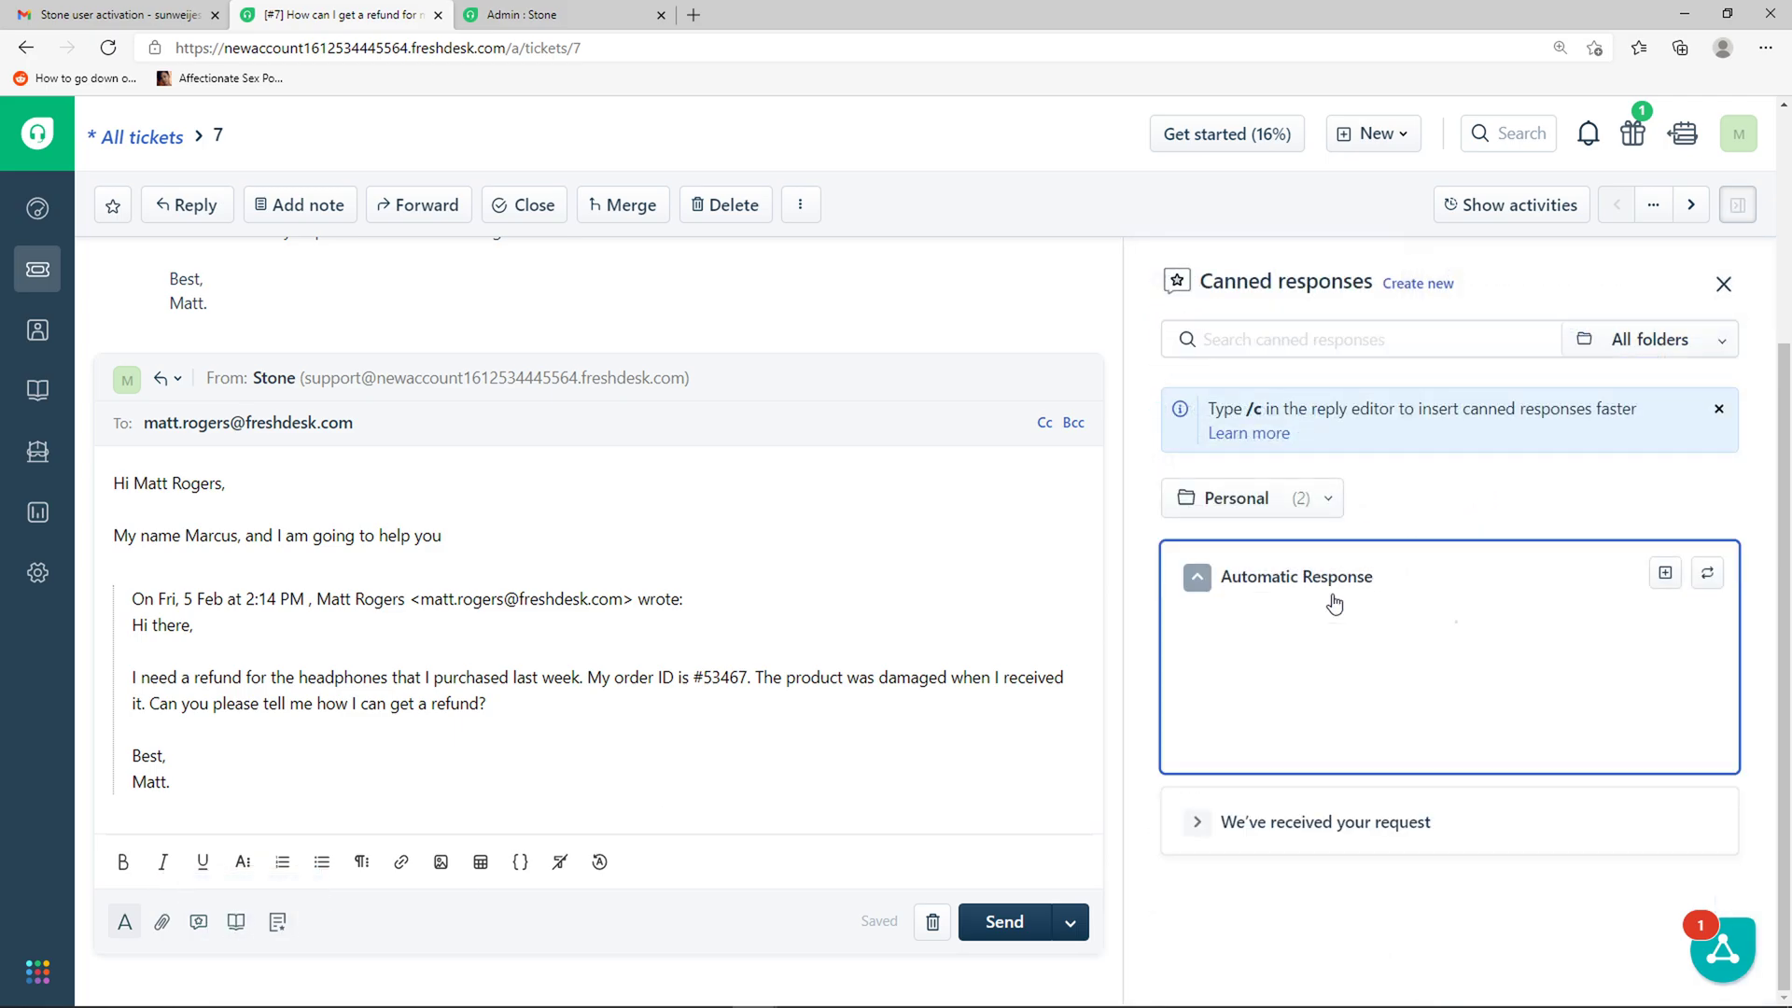
pyautogui.click(1666, 573)
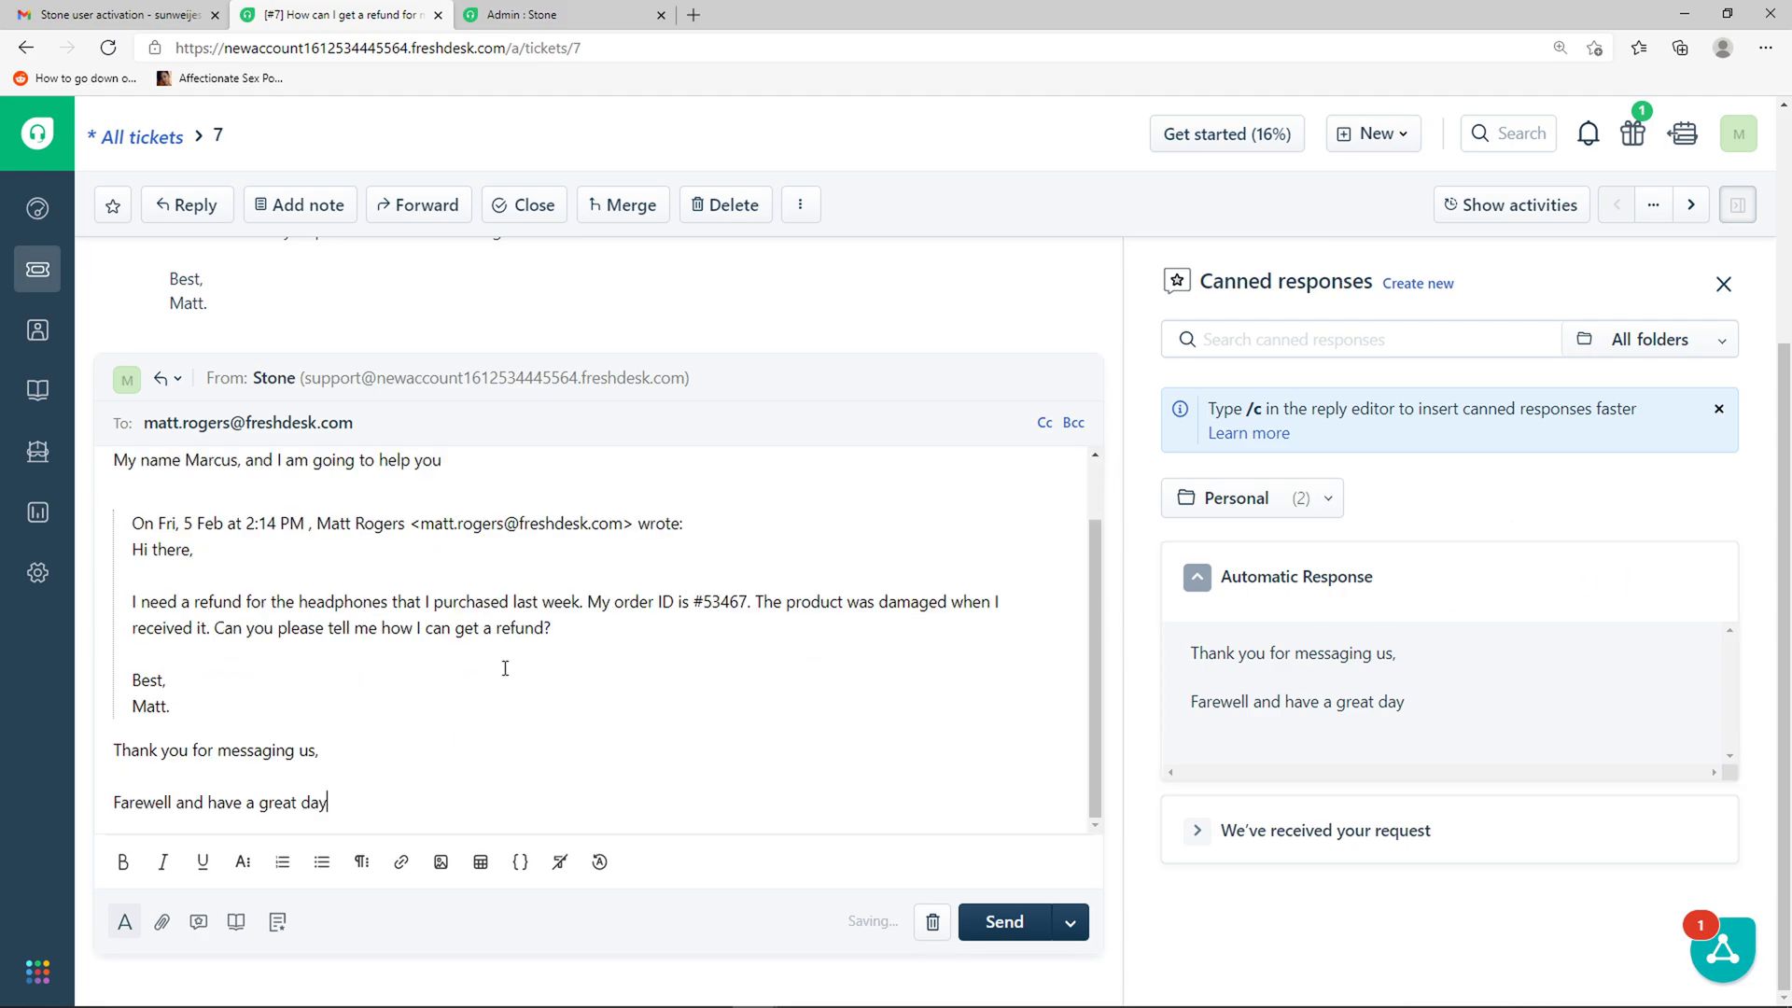
pyautogui.tripleClick(317, 709)
pyautogui.click(257, 720)
pyautogui.scroll(1, 320, 751)
pyautogui.scroll(-1, 317, 742)
# Check the empty Canned forms list and bring up suggested Solution articles.
pyautogui.click(1724, 284)
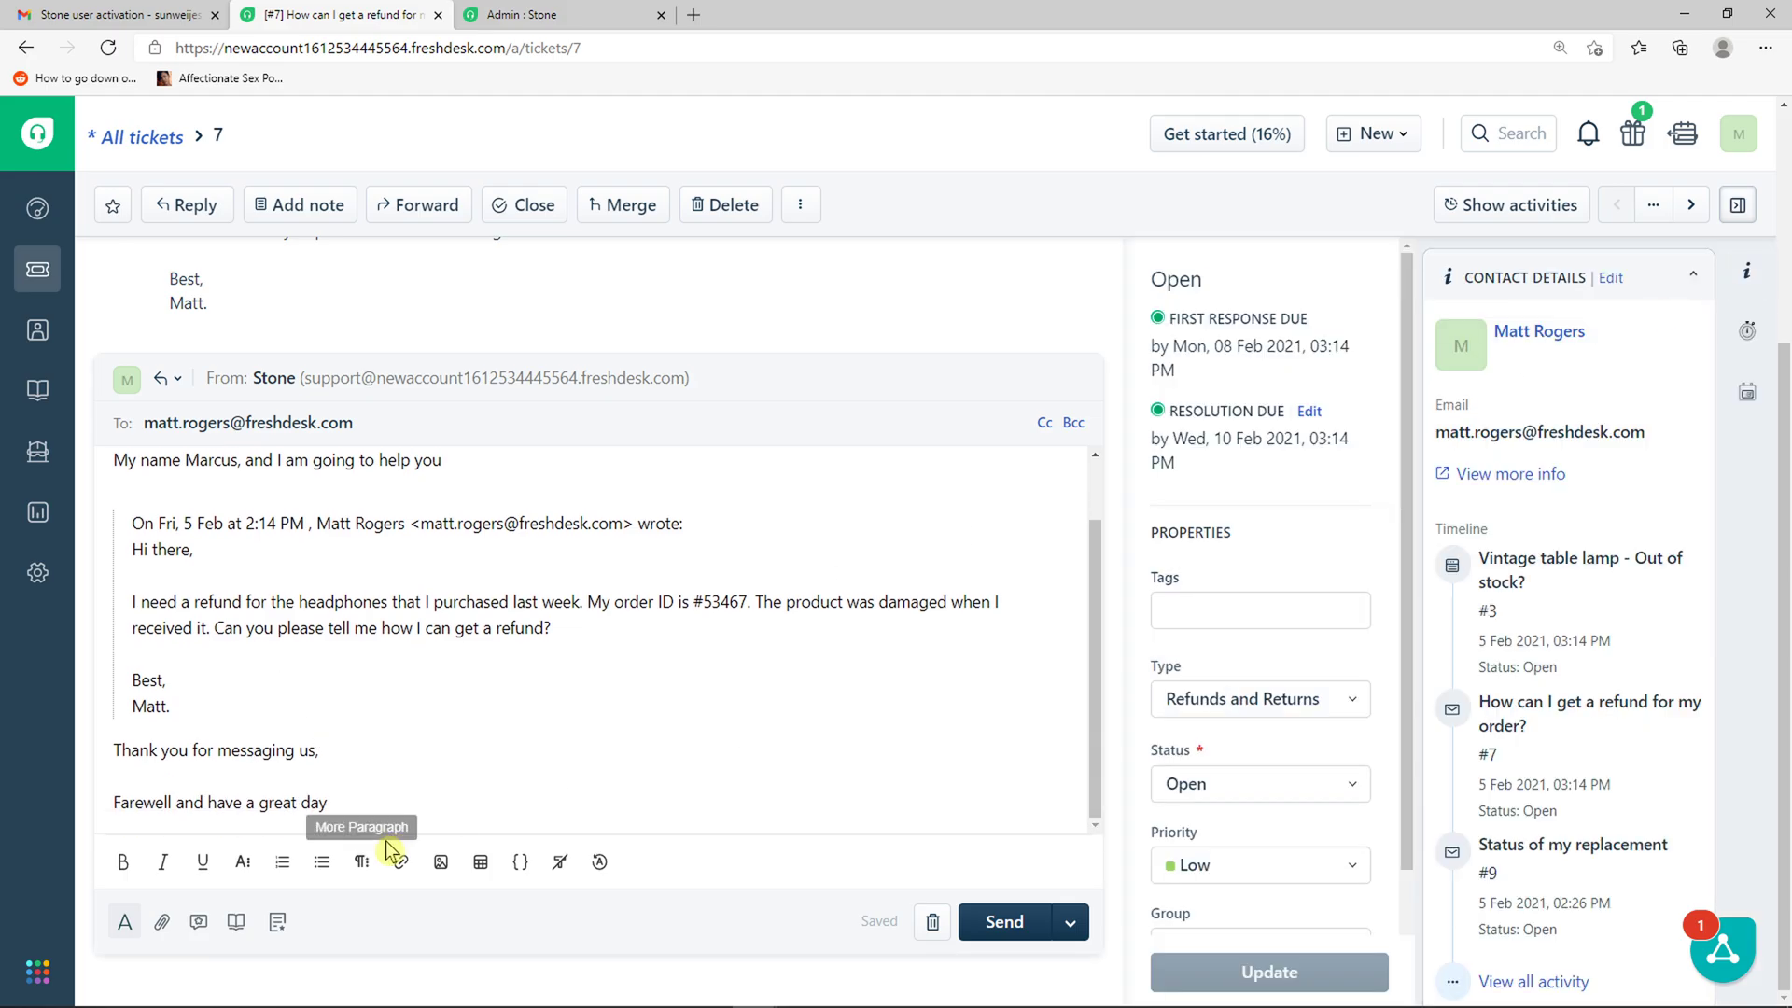
pyautogui.click(277, 926)
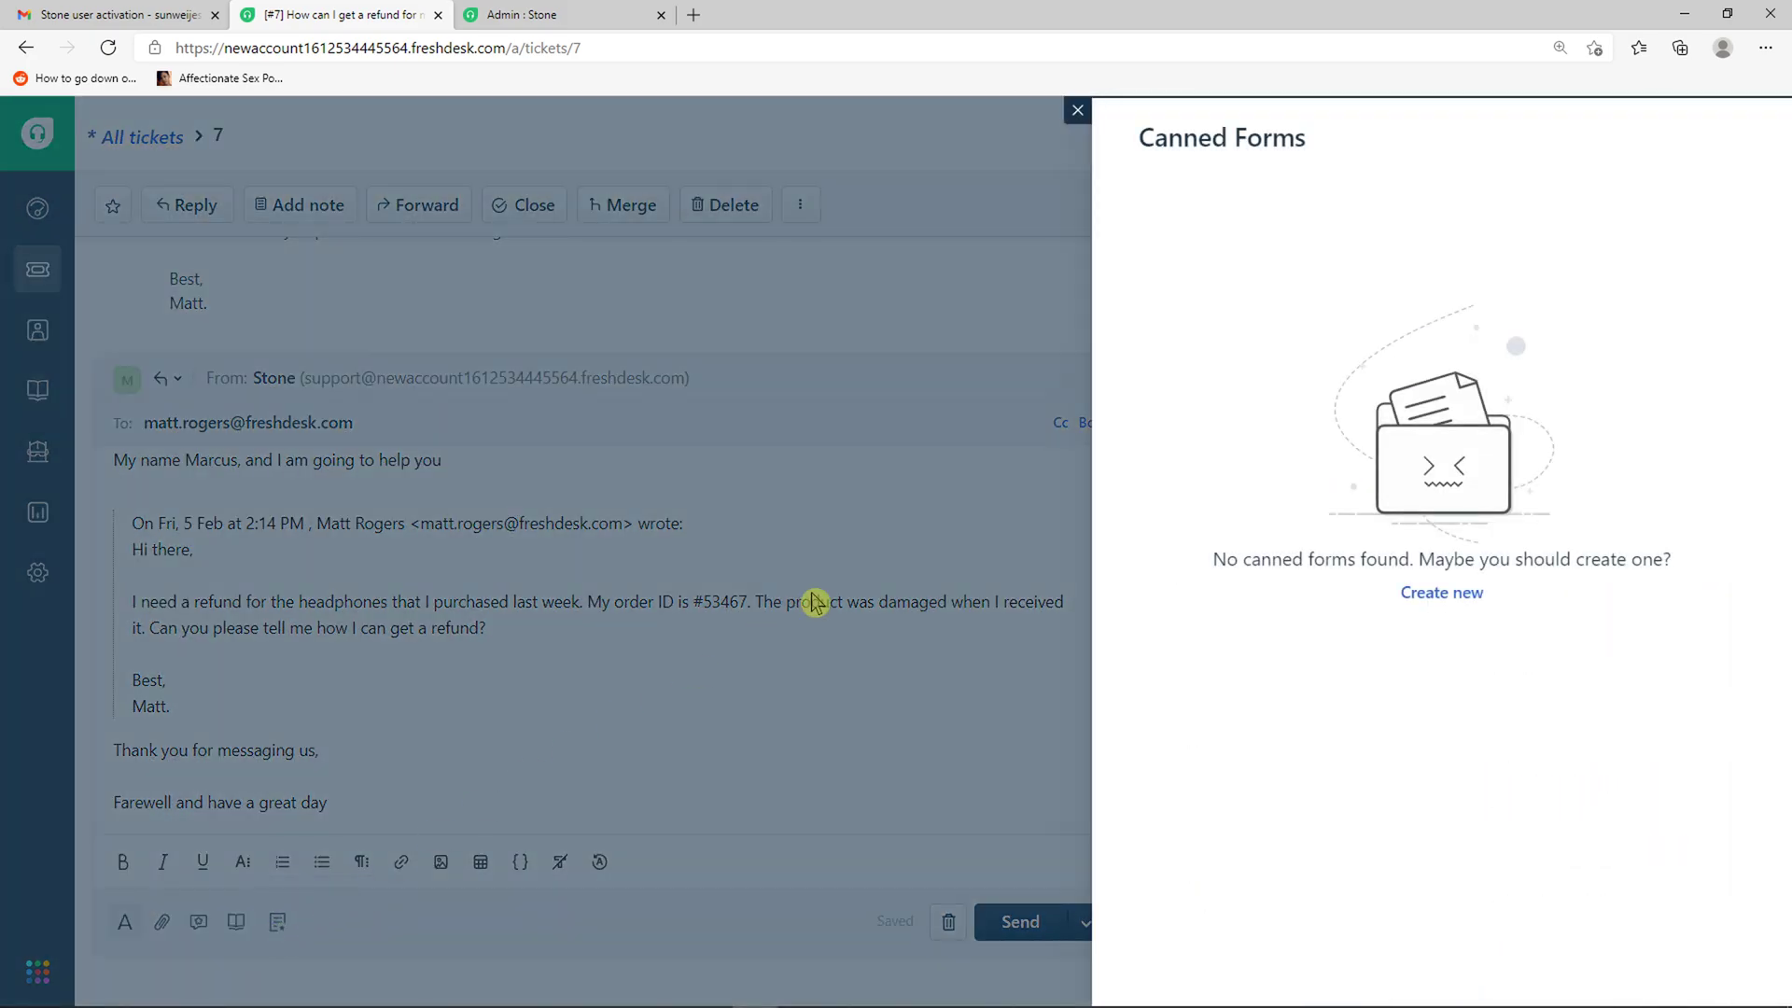
pyautogui.click(974, 504)
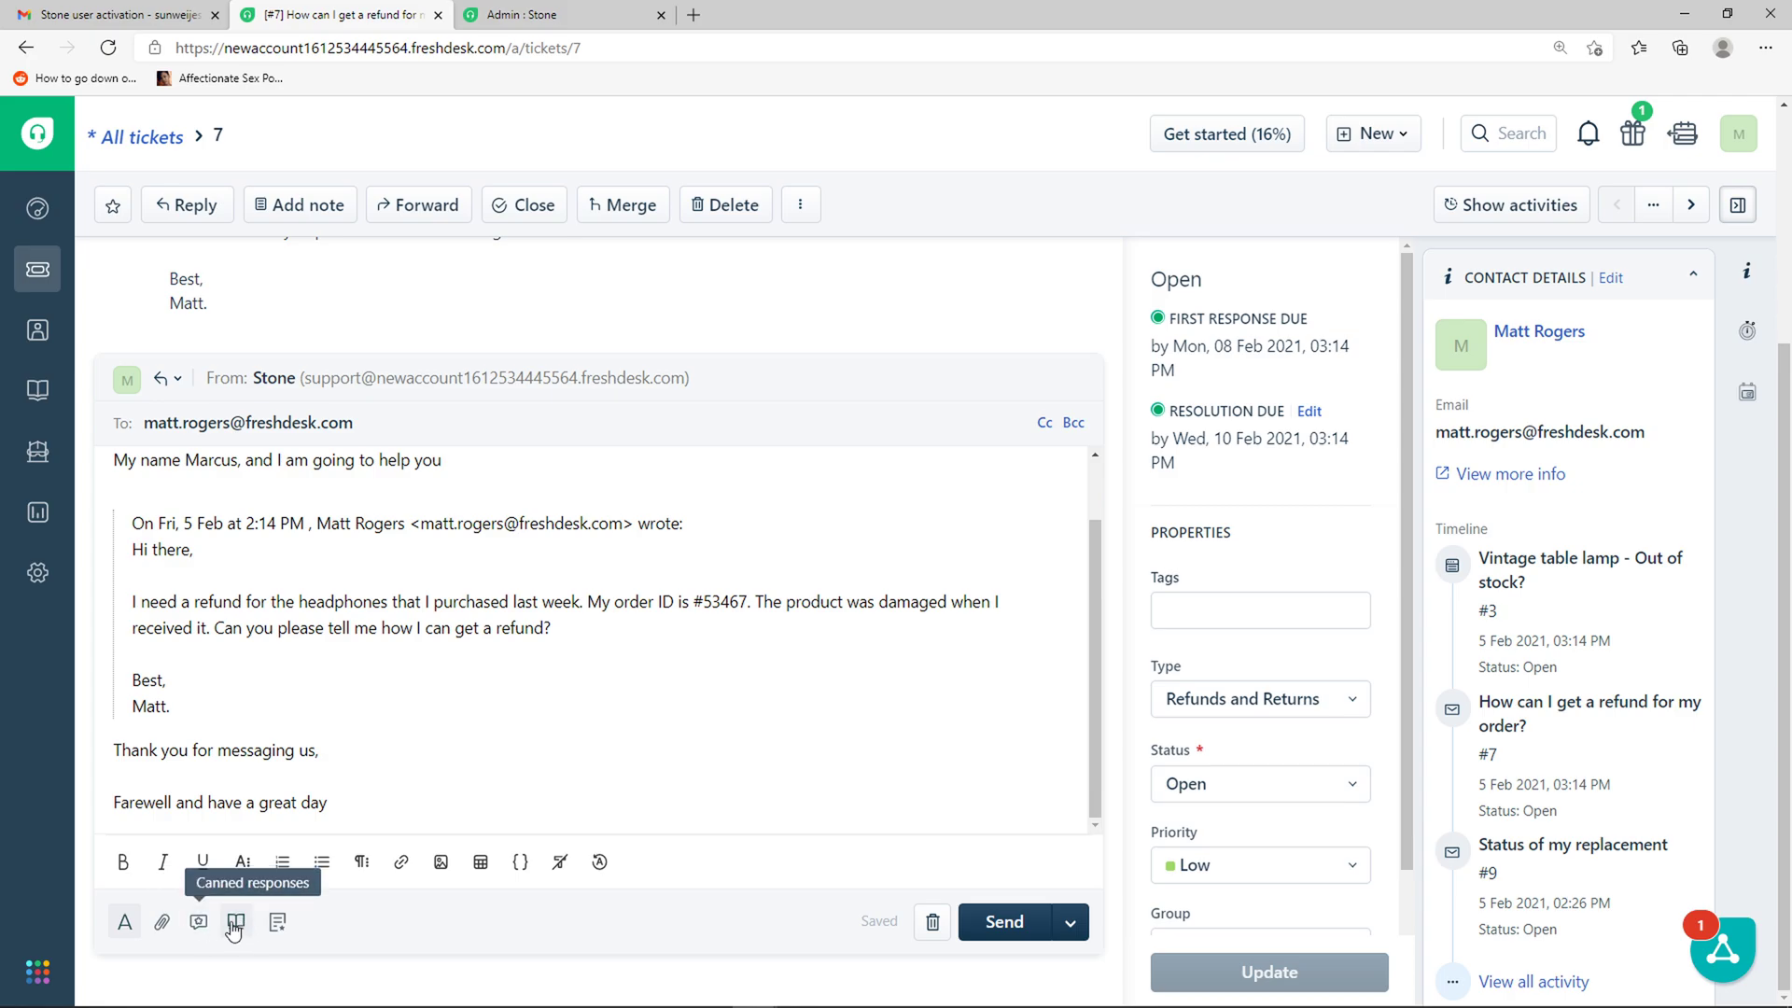
pyautogui.click(235, 922)
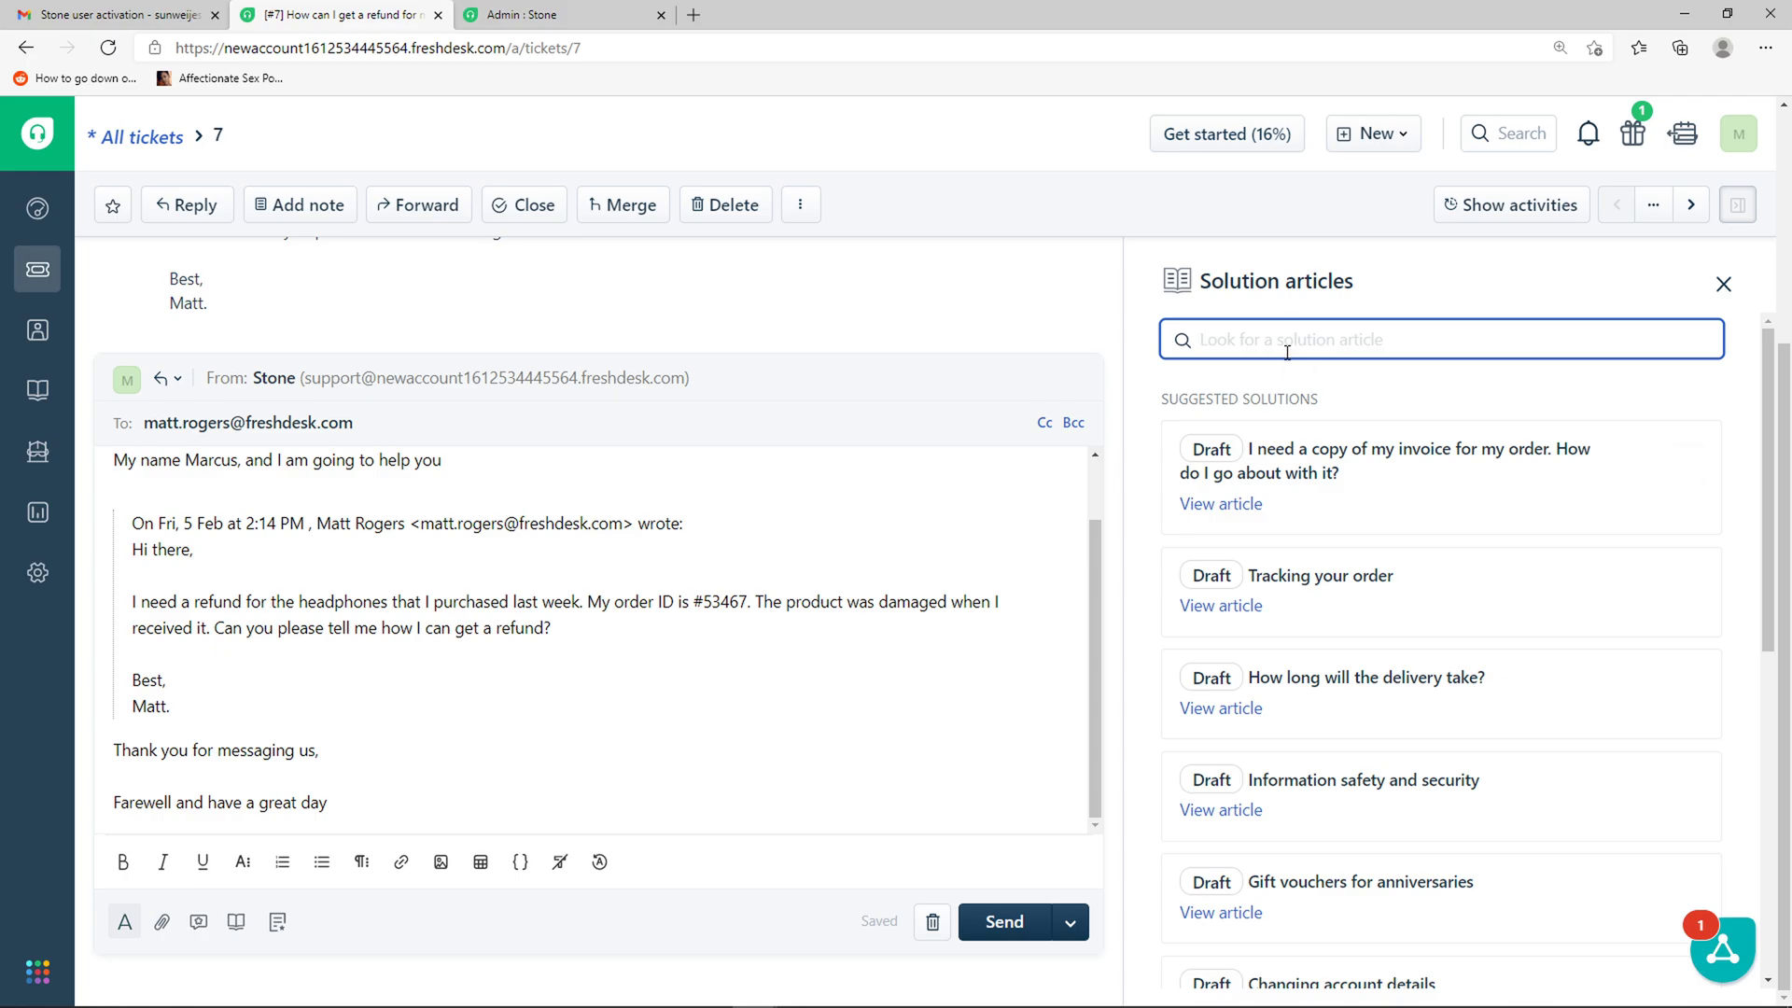
# Insert the invoice-copy solution article's content into the reply.
pyautogui.scroll(-4, 1379, 531)
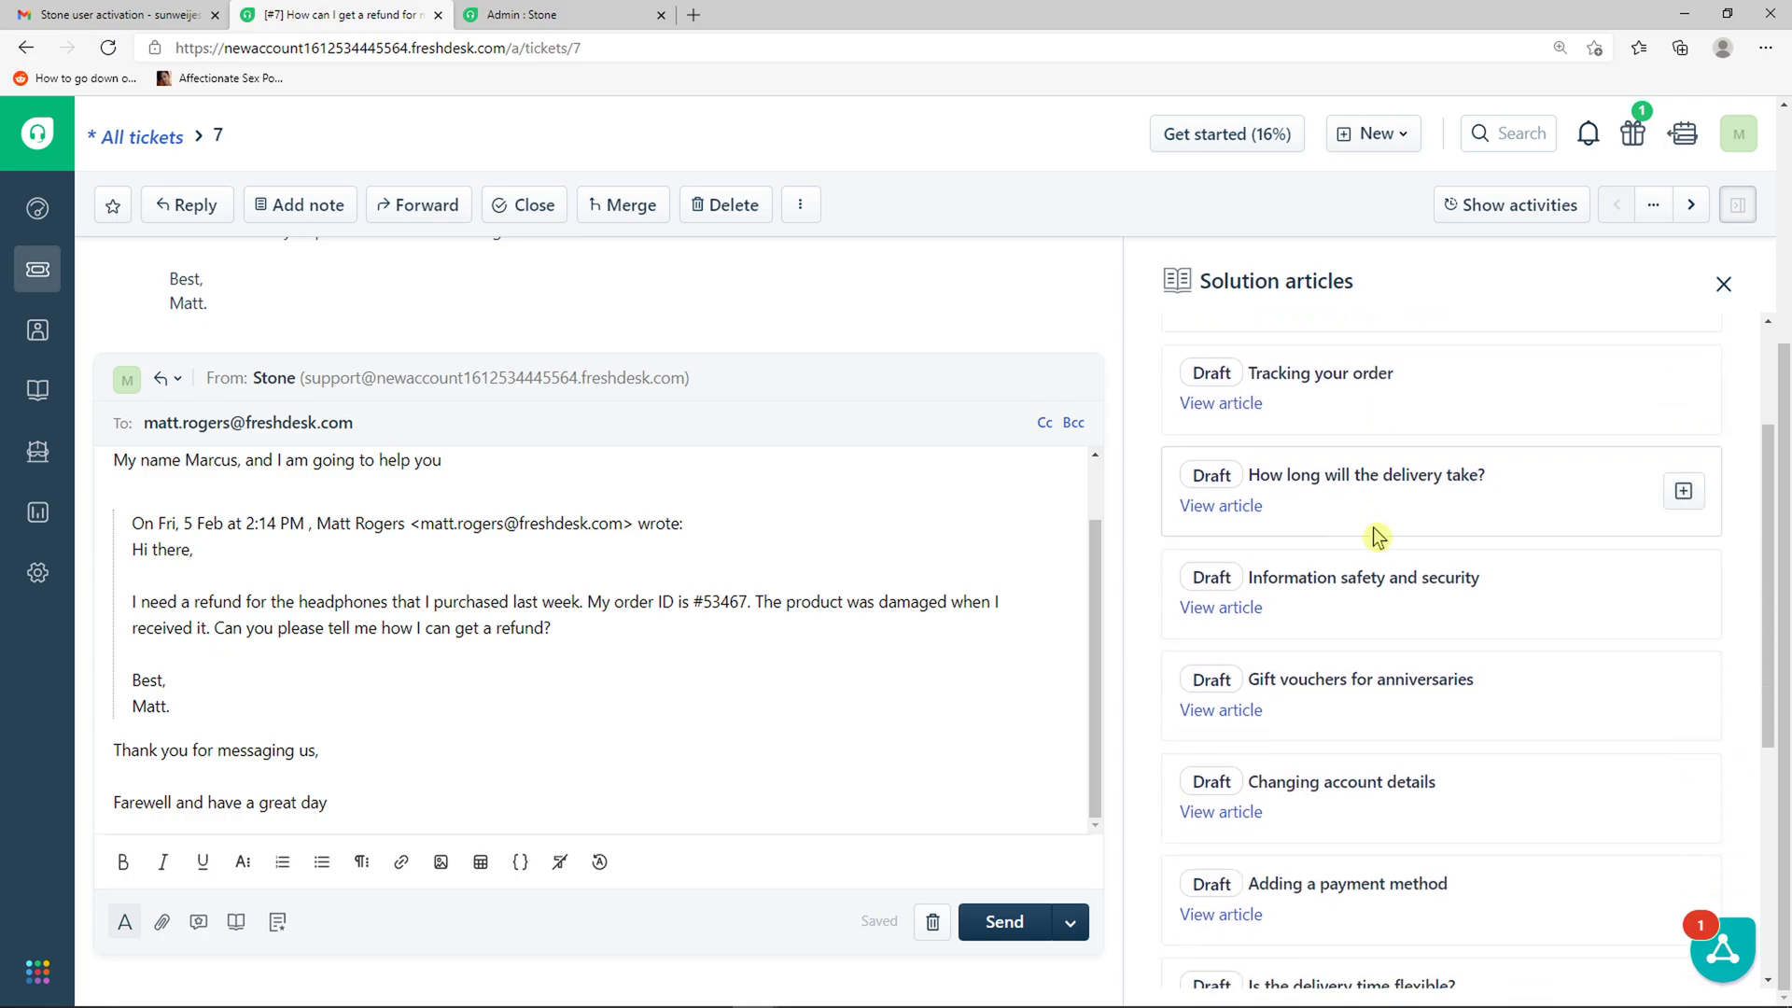
pyautogui.scroll(-3, 1365, 542)
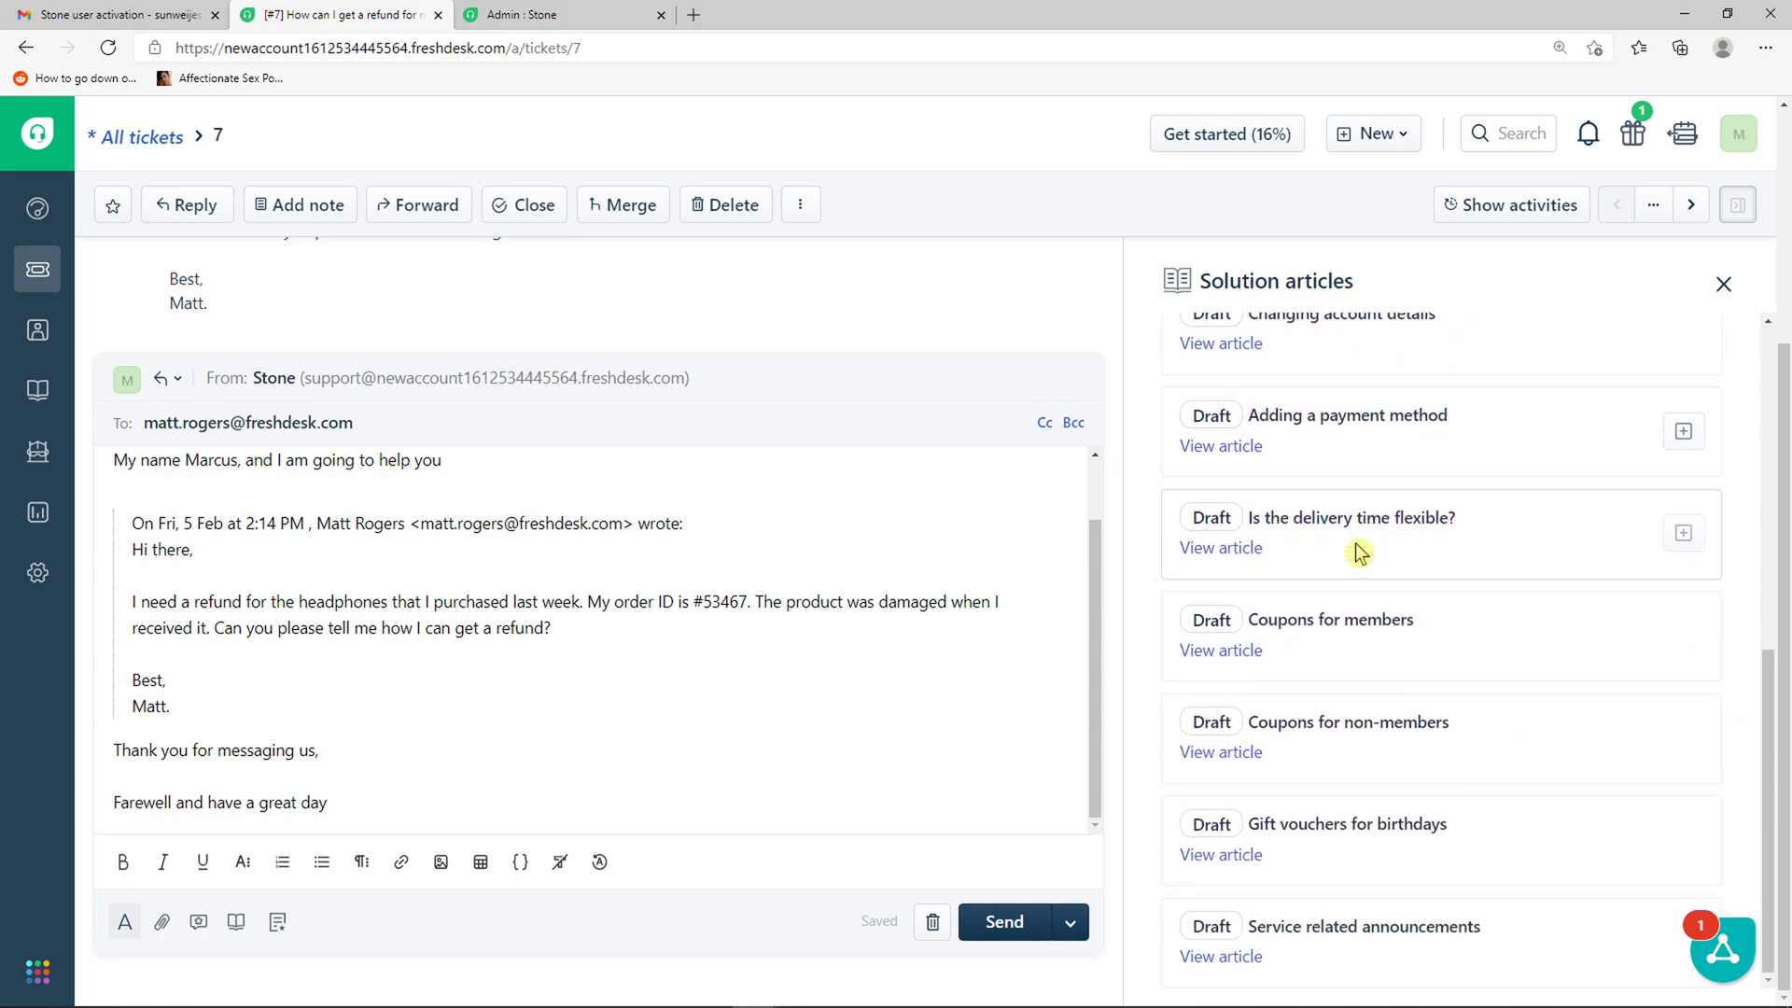
pyautogui.scroll(7, 1362, 546)
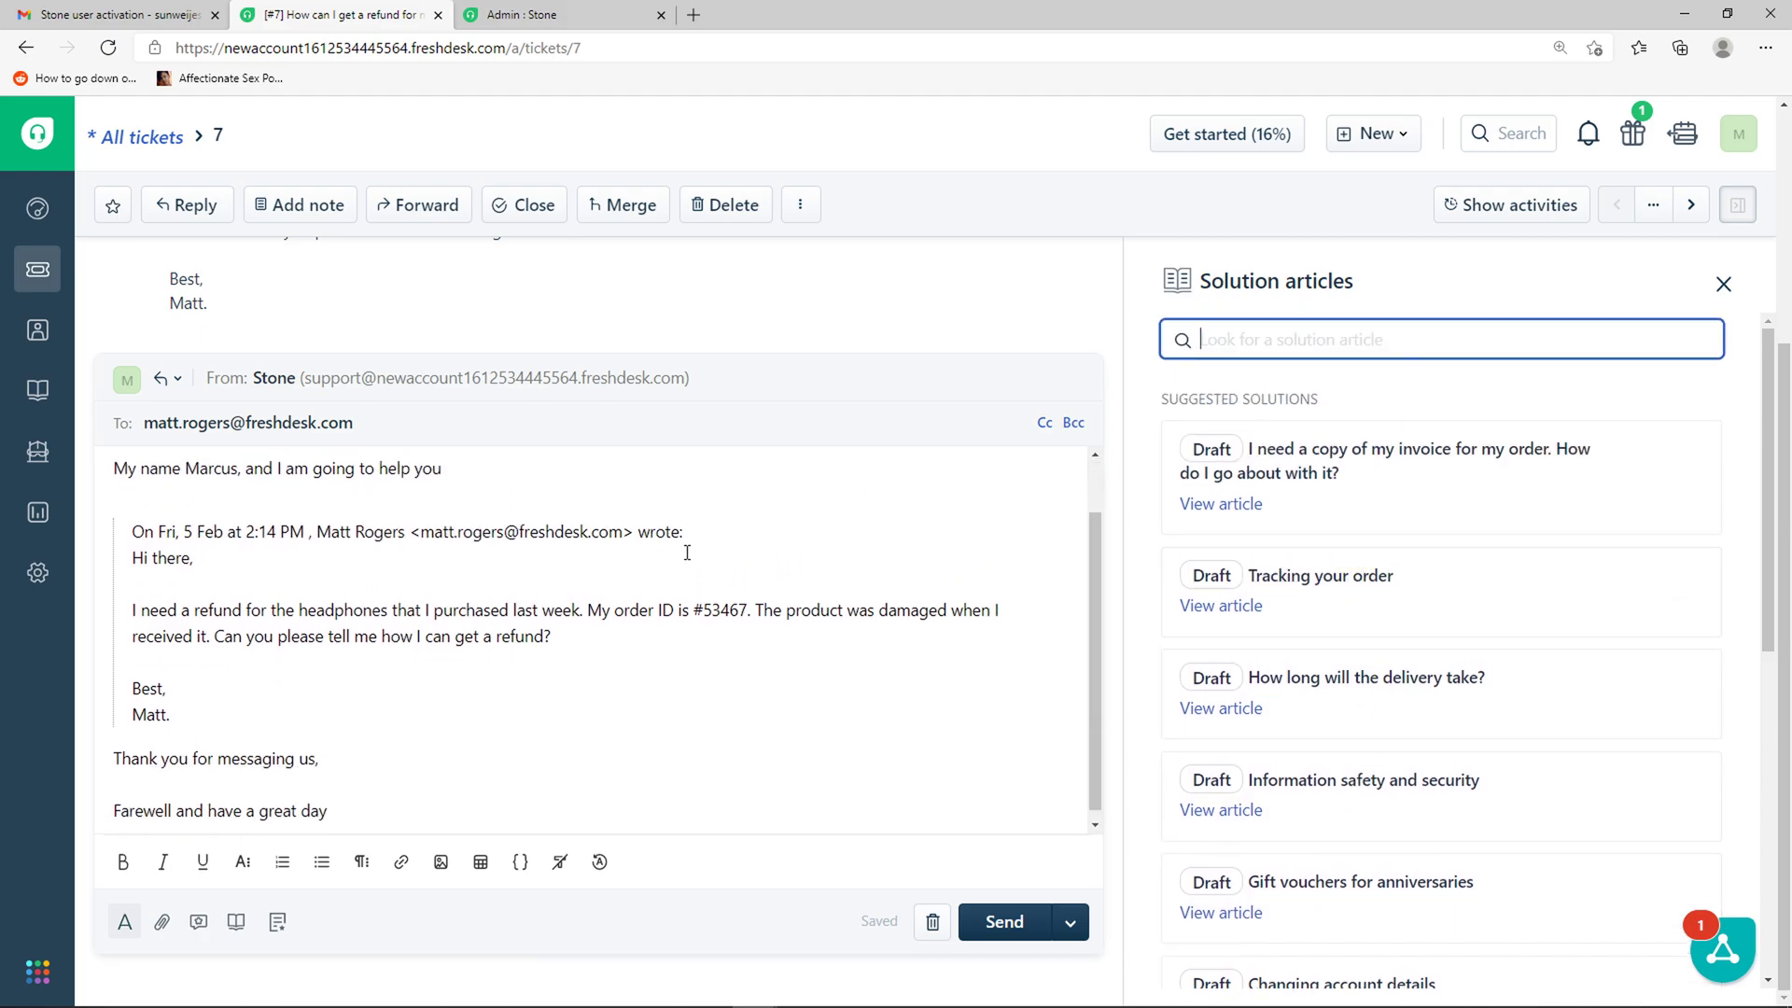
pyautogui.scroll(4, 1114, 569)
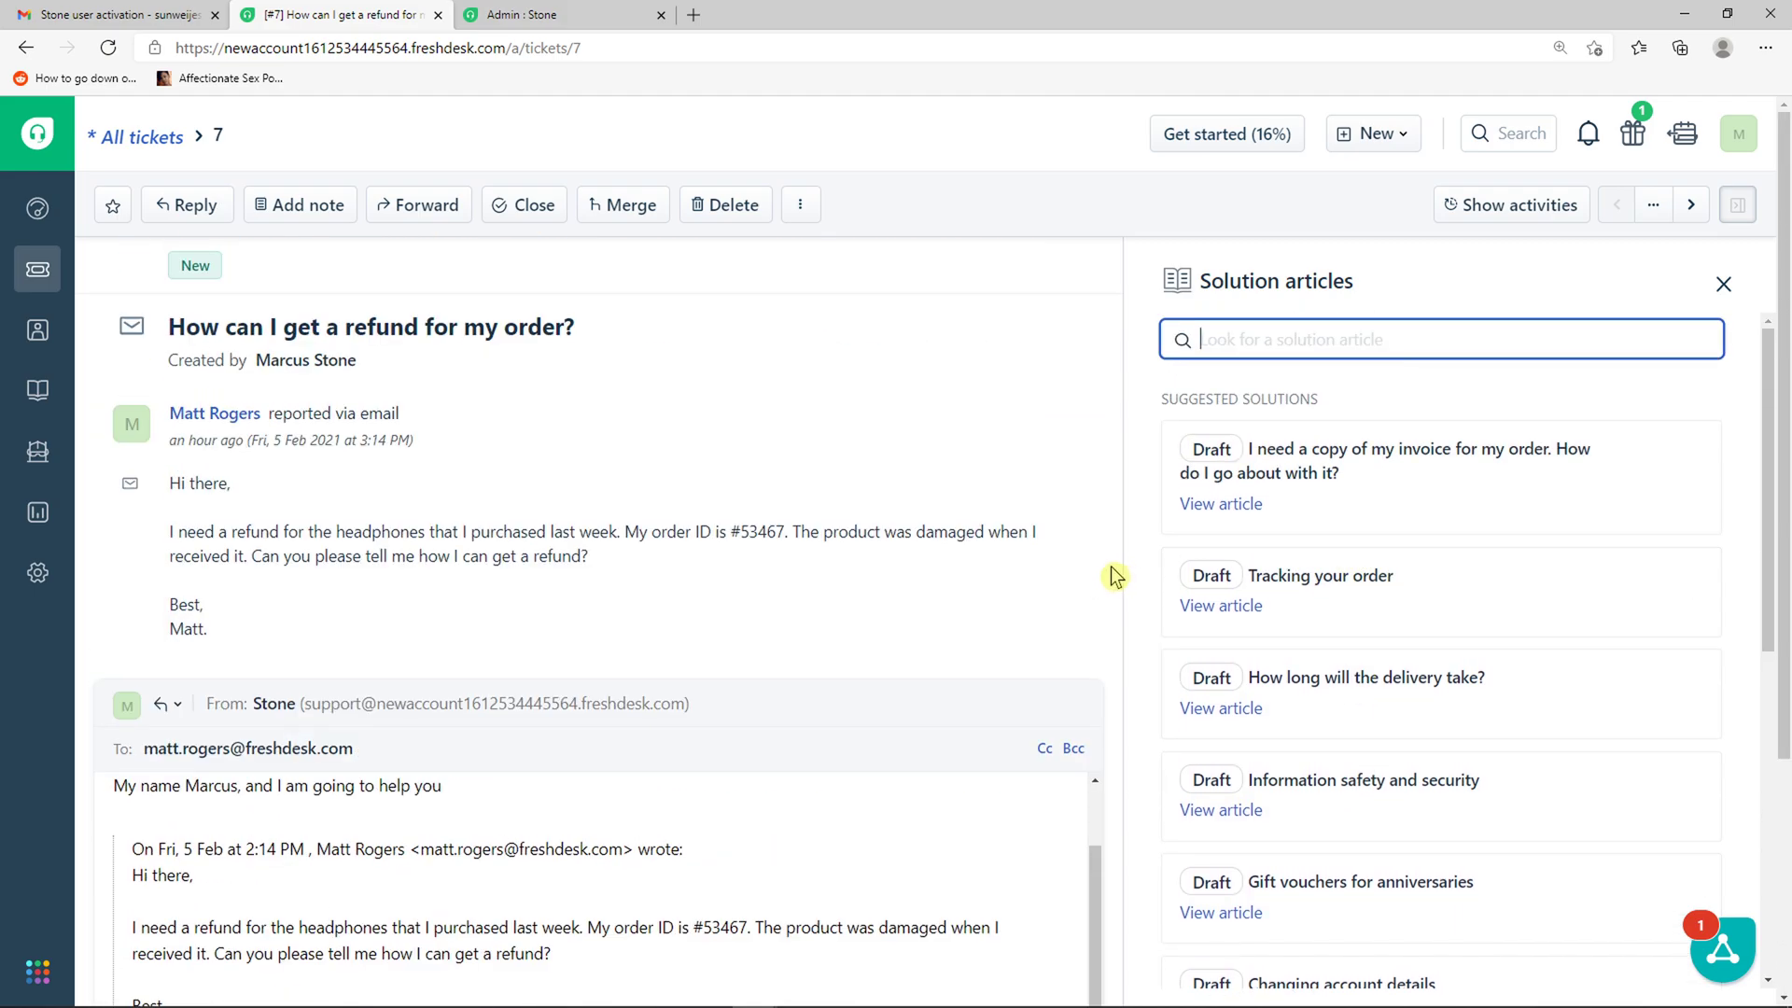
pyautogui.scroll(-4, 1114, 568)
pyautogui.scroll(4, 1130, 551)
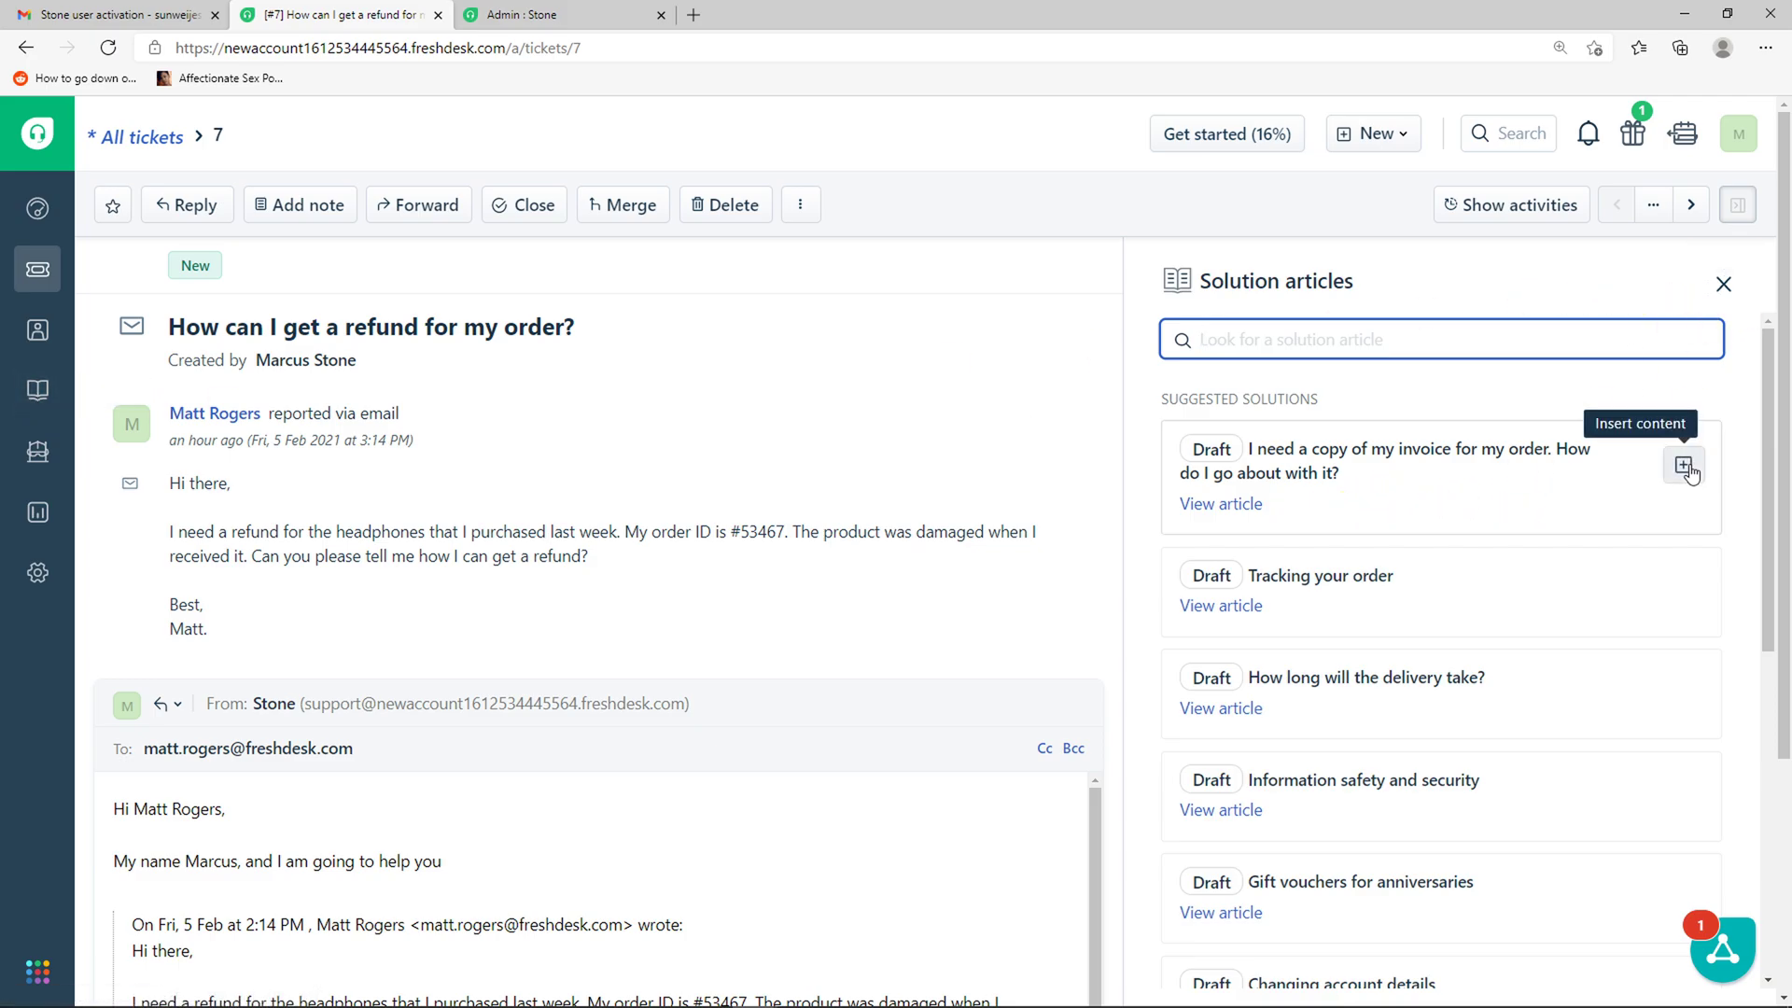
pyautogui.scroll(-5, 929, 460)
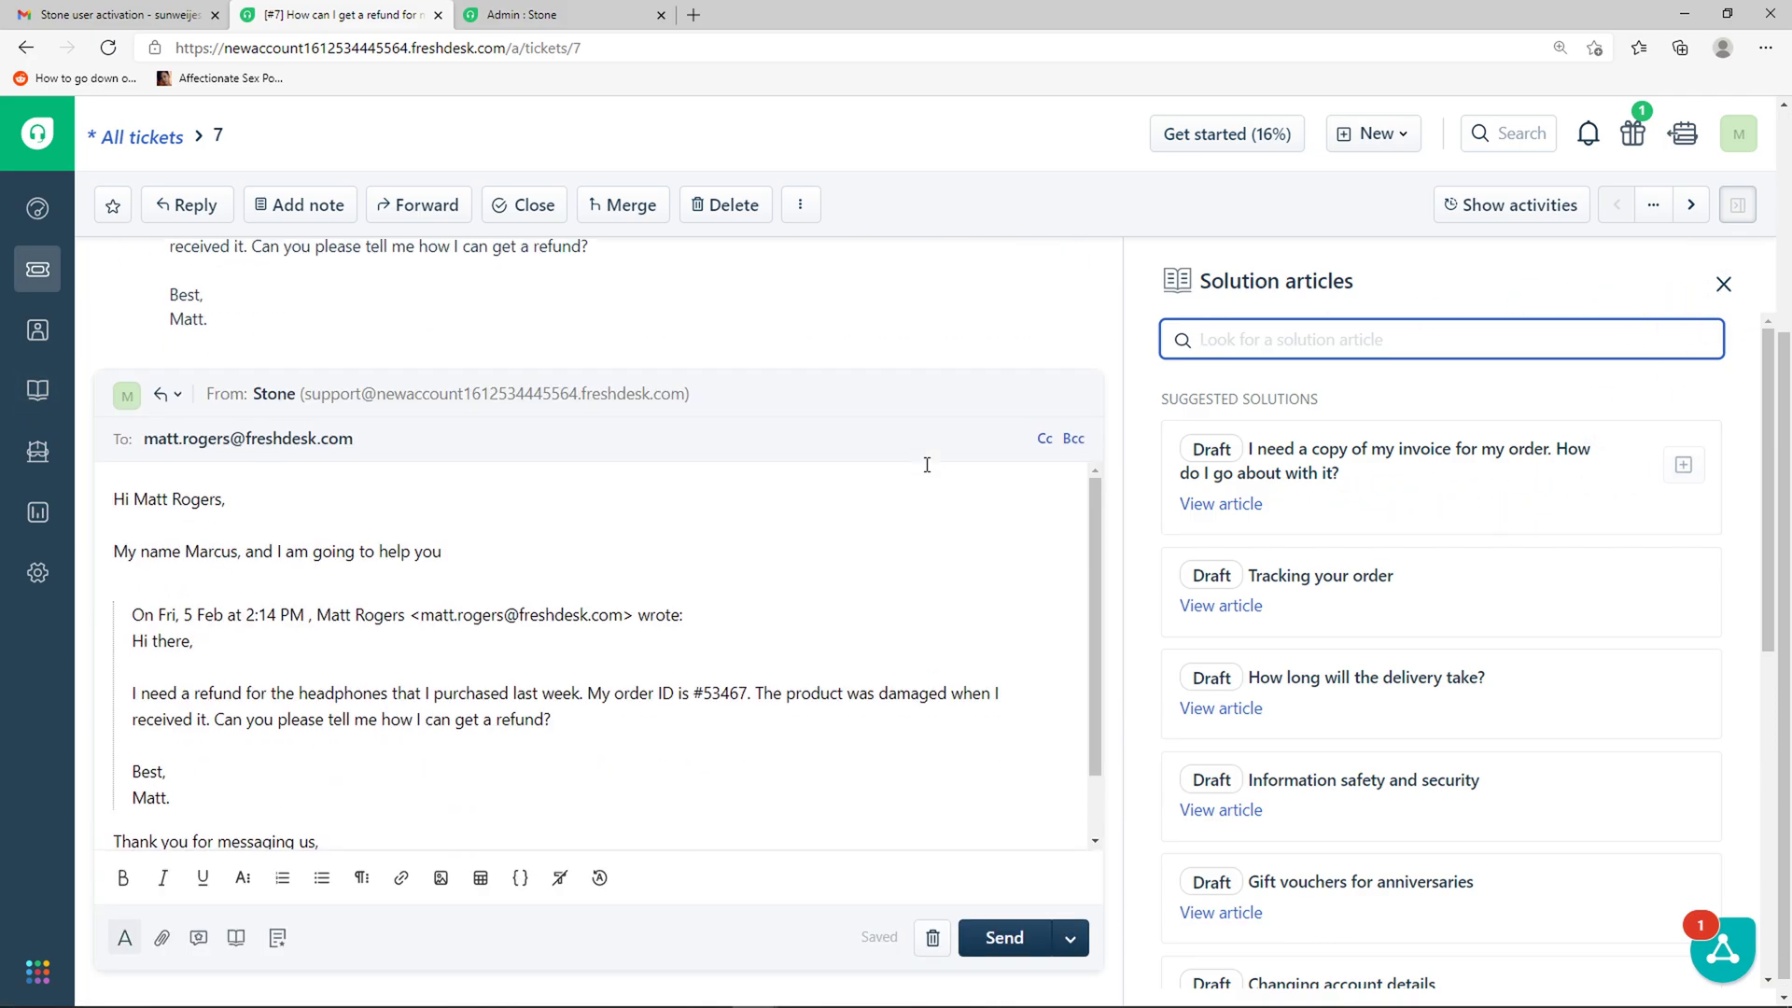
pyautogui.click(1681, 473)
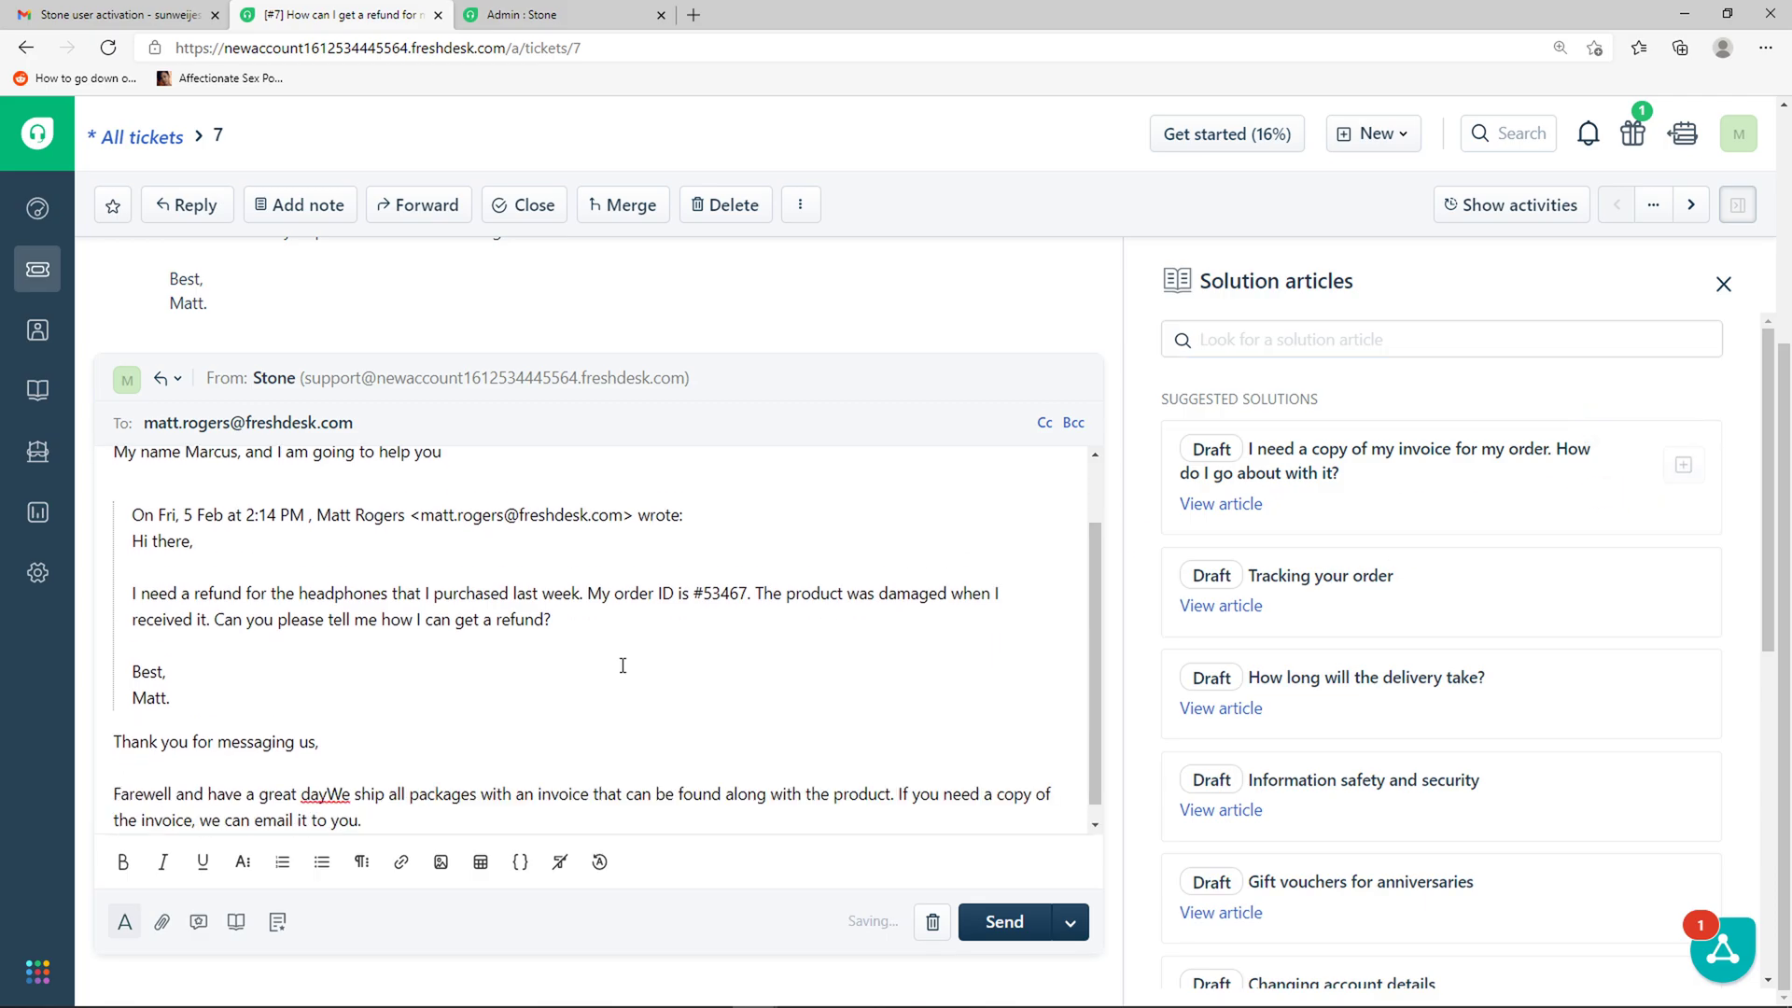
# Insert the 'Tracking your order' article content and review the combined reply text.
pyautogui.scroll(2, 483, 686)
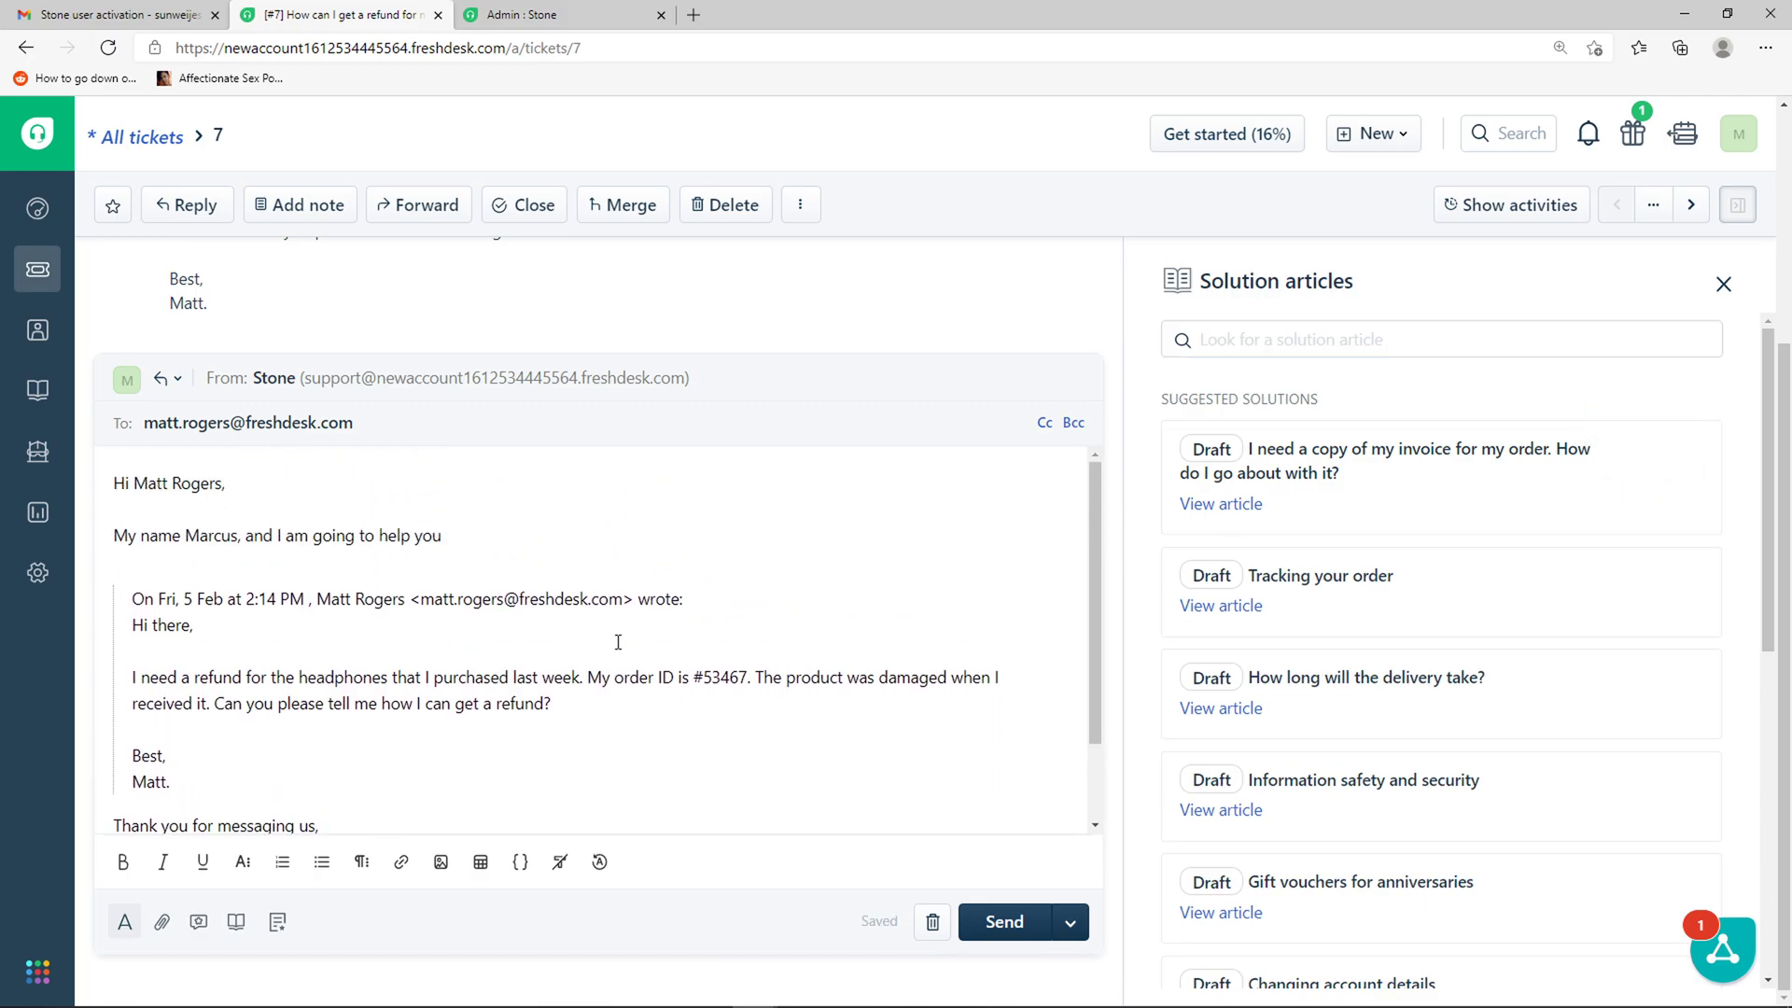
pyautogui.scroll(3, 606, 642)
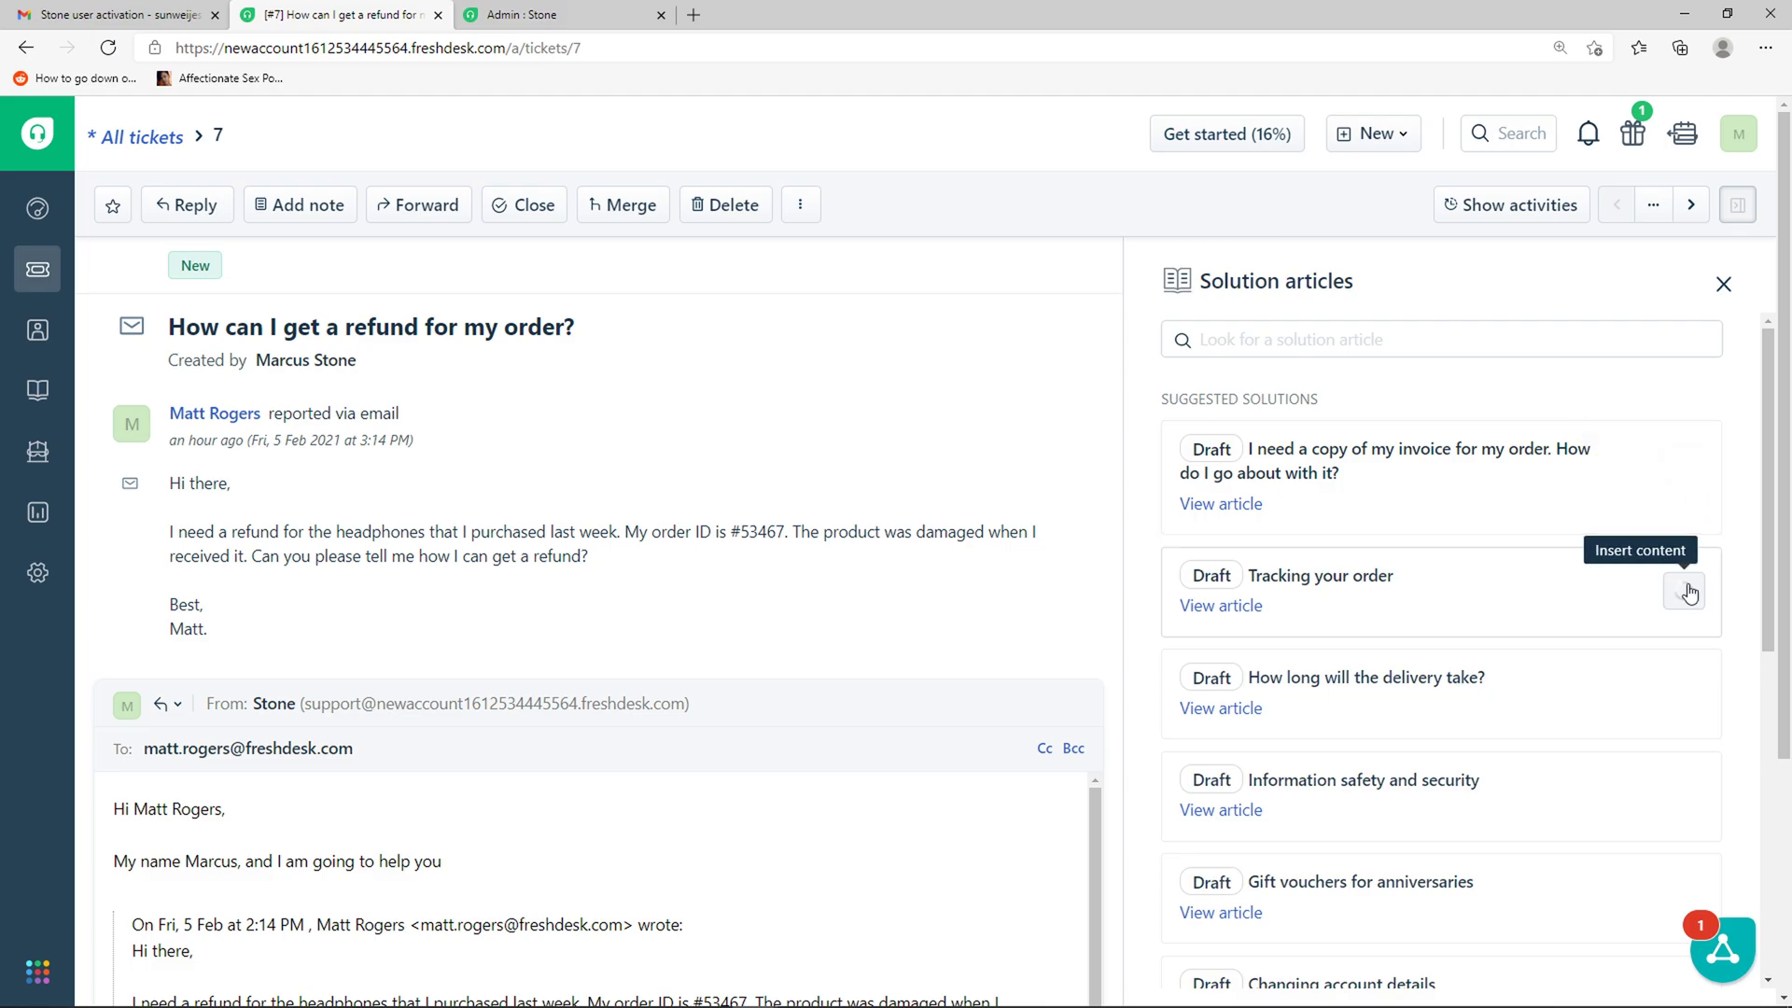
pyautogui.click(1684, 591)
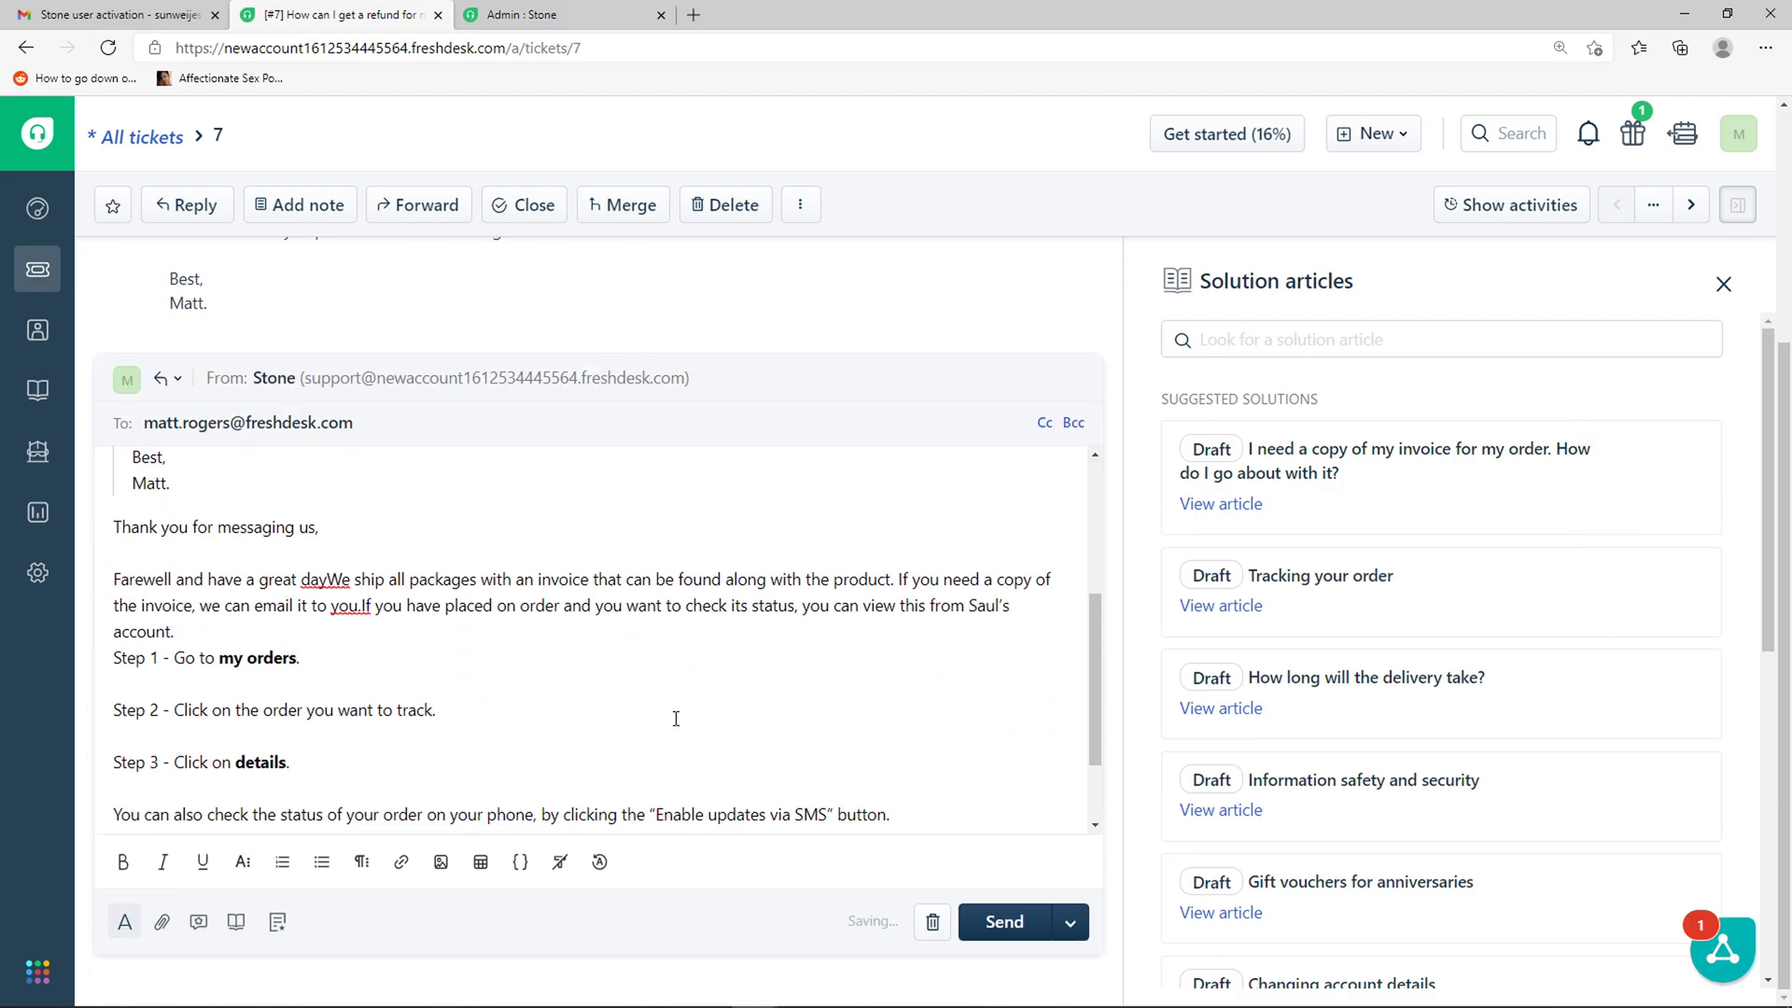
pyautogui.scroll(-2, 658, 715)
pyautogui.moveTo(114, 576); pyautogui.dragTo(388, 637)
pyautogui.scroll(-1, 389, 636)
pyautogui.click(440, 625)
pyautogui.moveTo(370, 524); pyautogui.dragTo(528, 572)
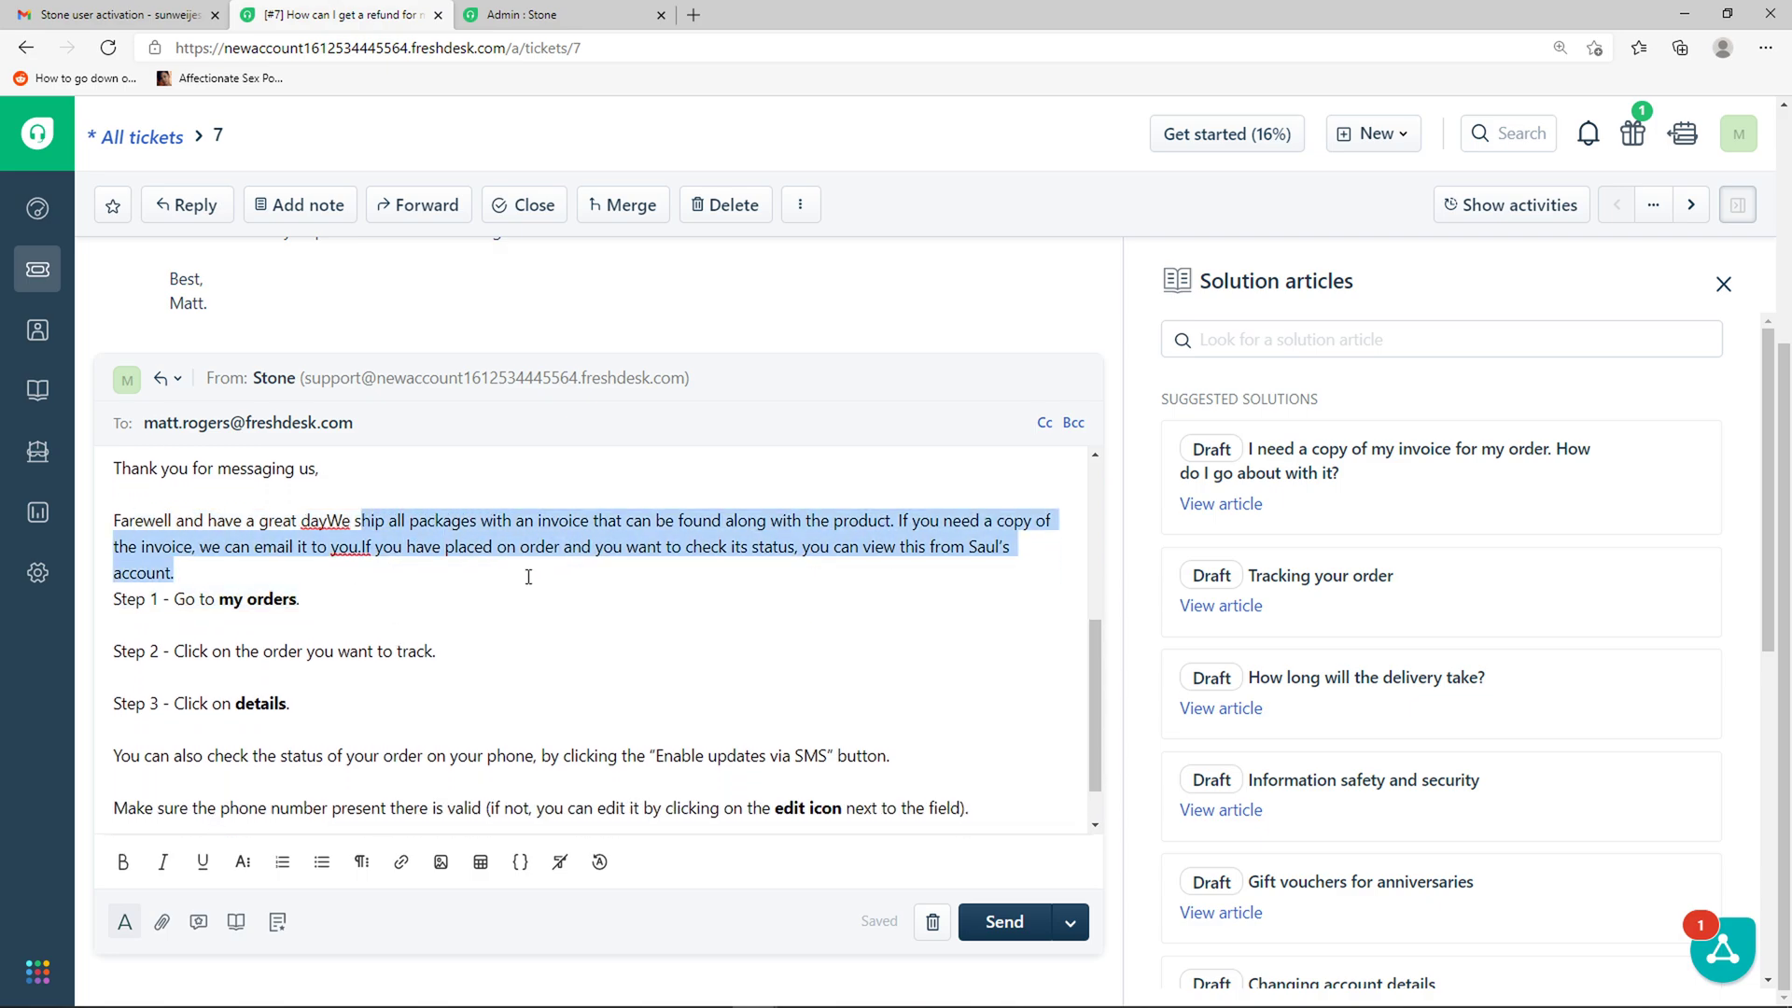
pyautogui.scroll(-1, 528, 572)
pyautogui.click(528, 579)
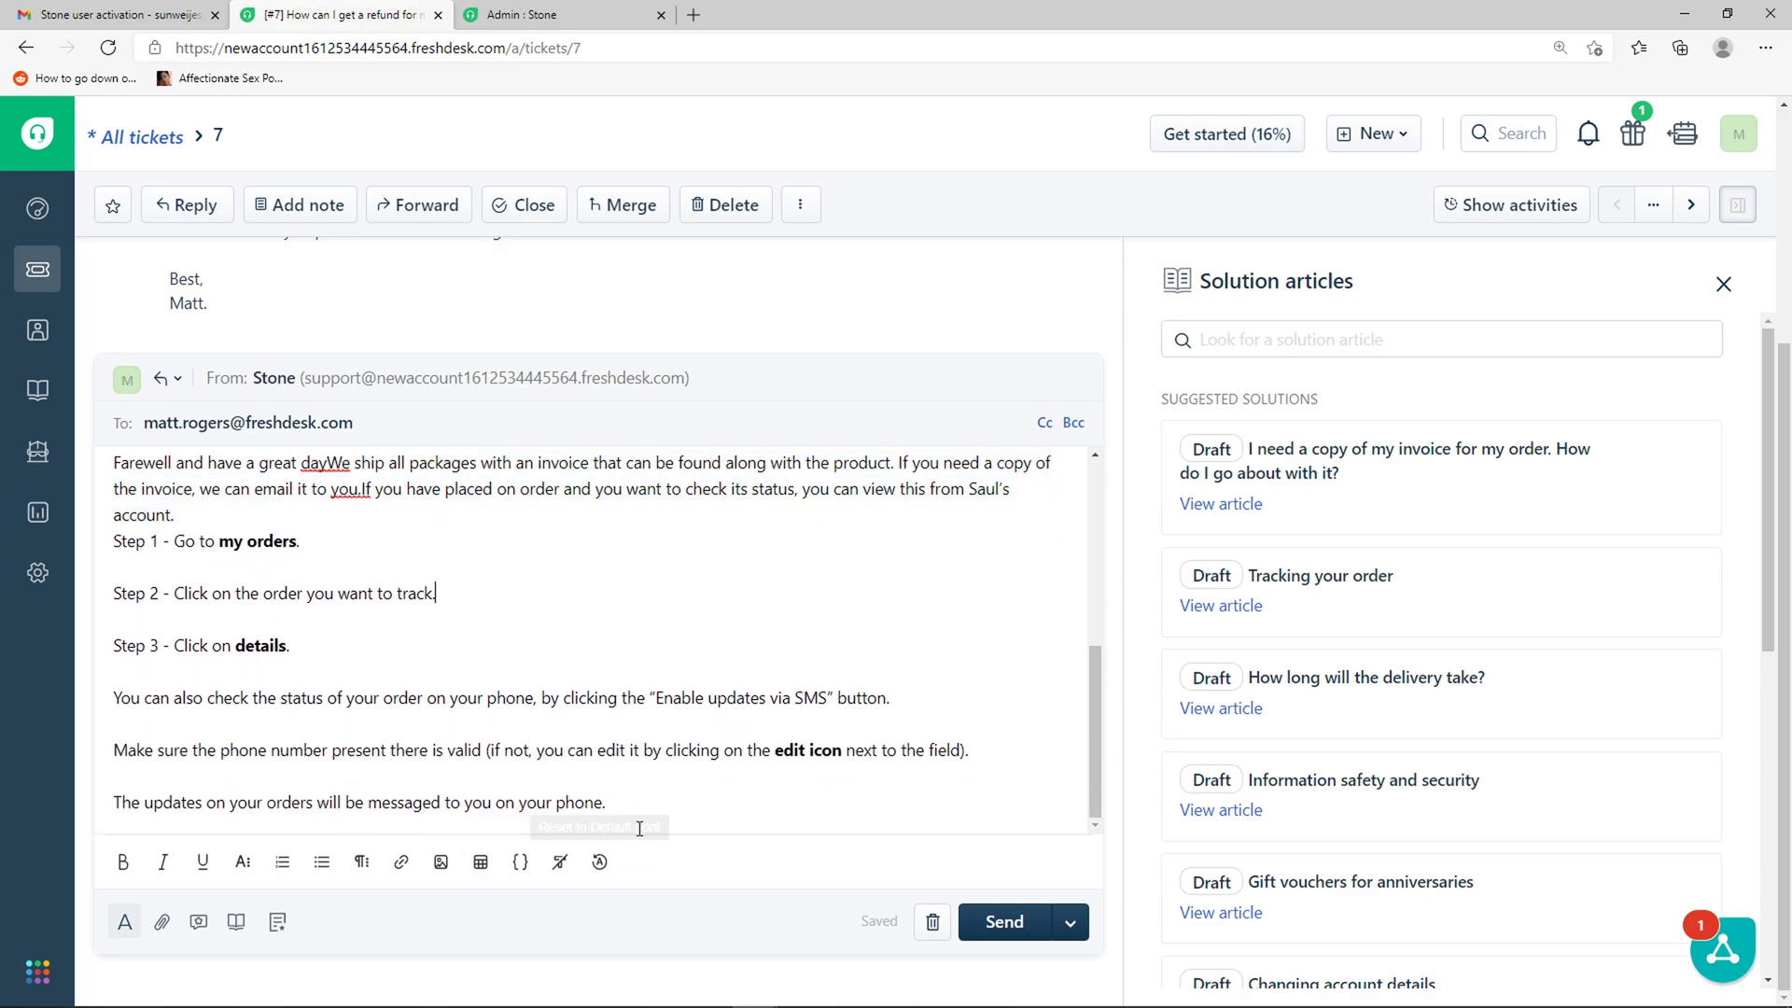
pyautogui.scroll(2, 831, 687)
pyautogui.click(1724, 283)
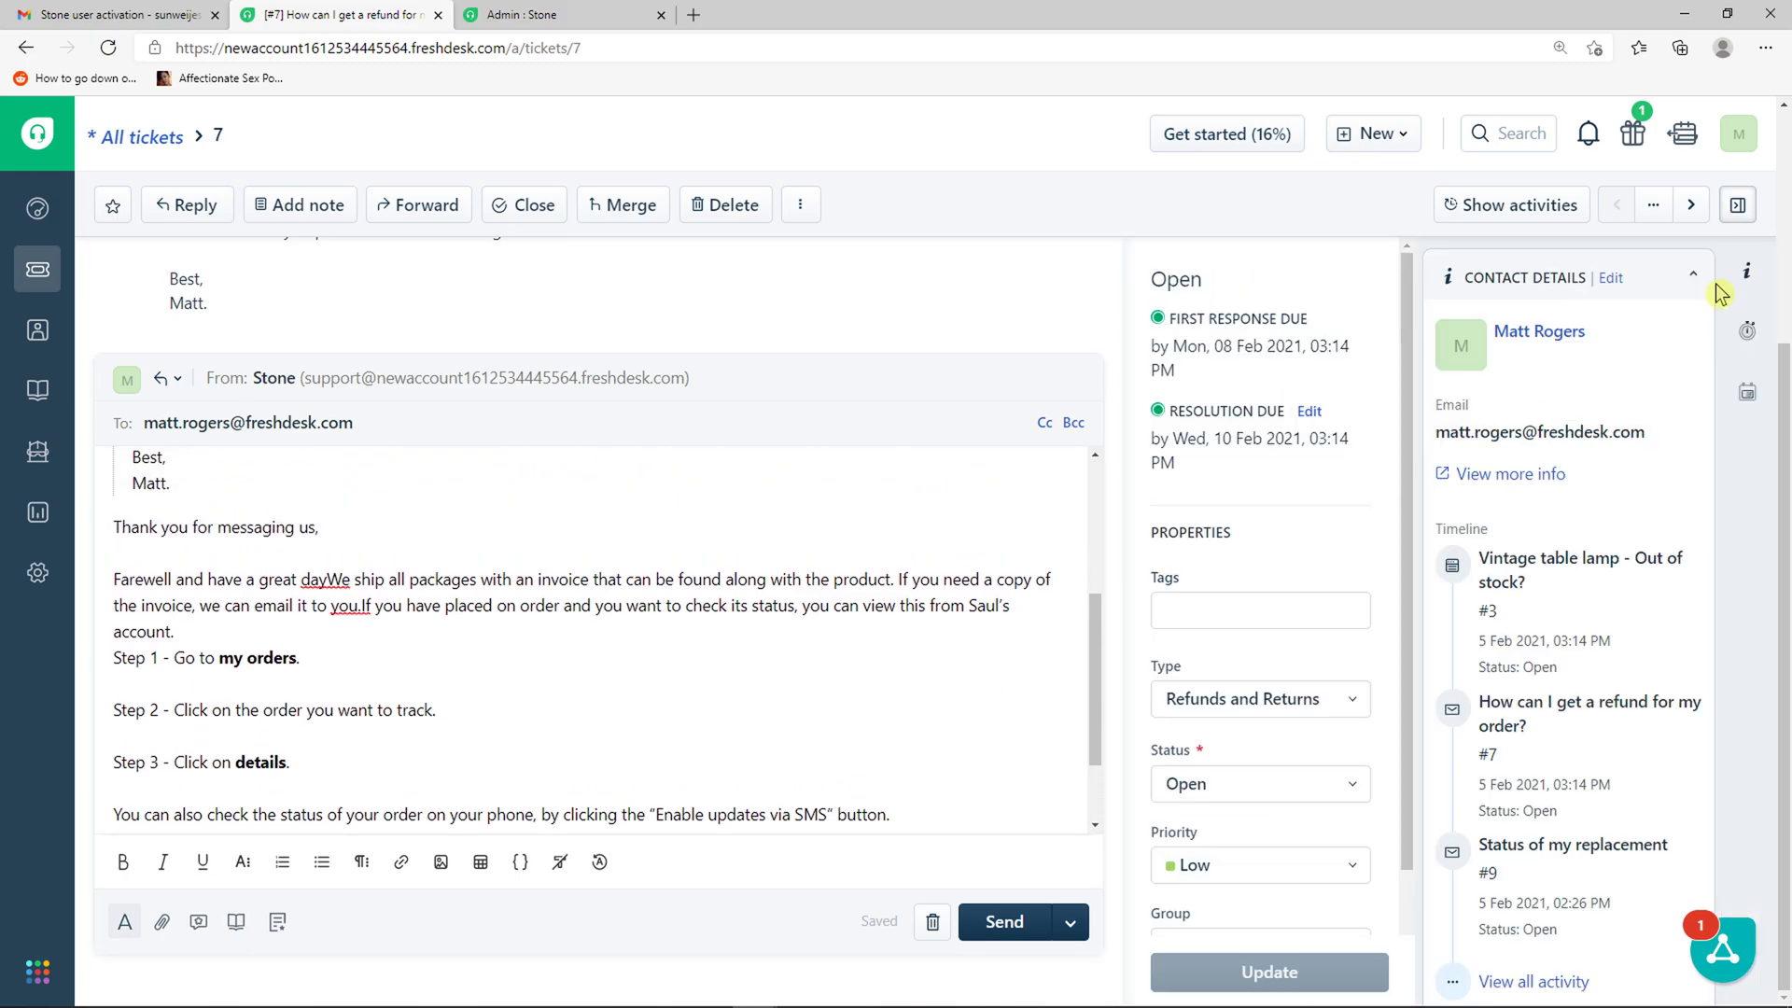
pyautogui.scroll(5, 549, 662)
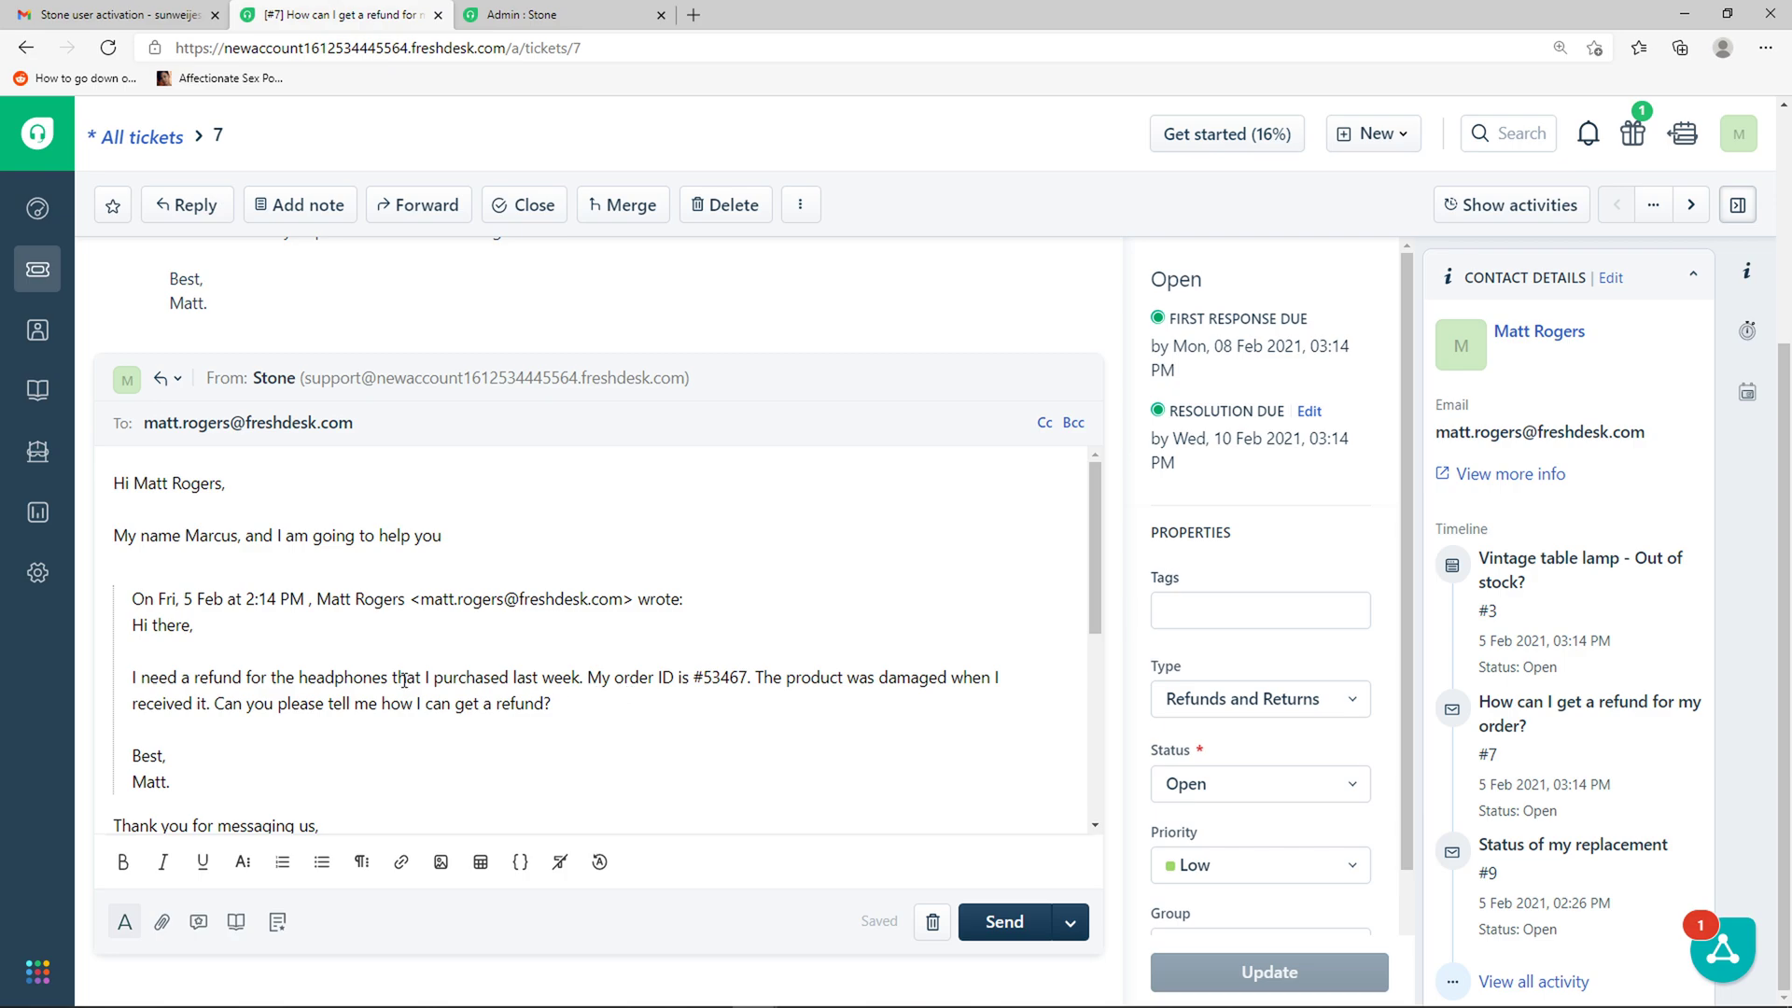
pyautogui.scroll(3, 286, 674)
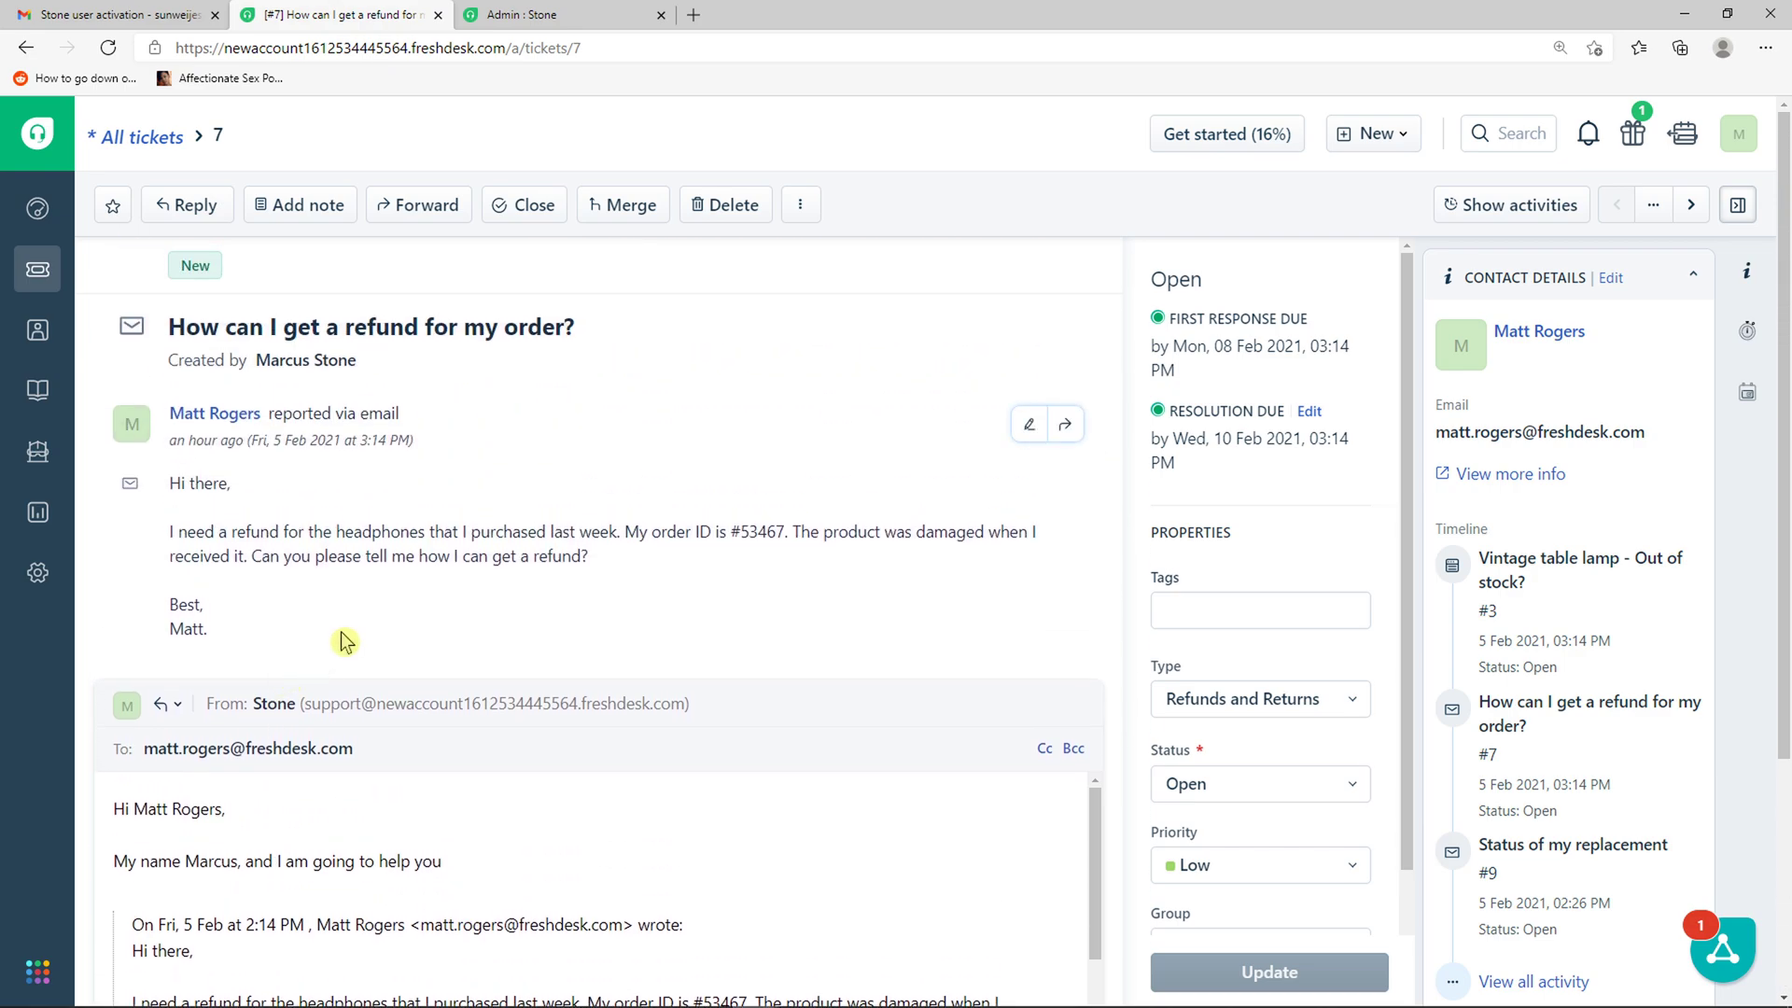
pyautogui.scroll(-3, 897, 630)
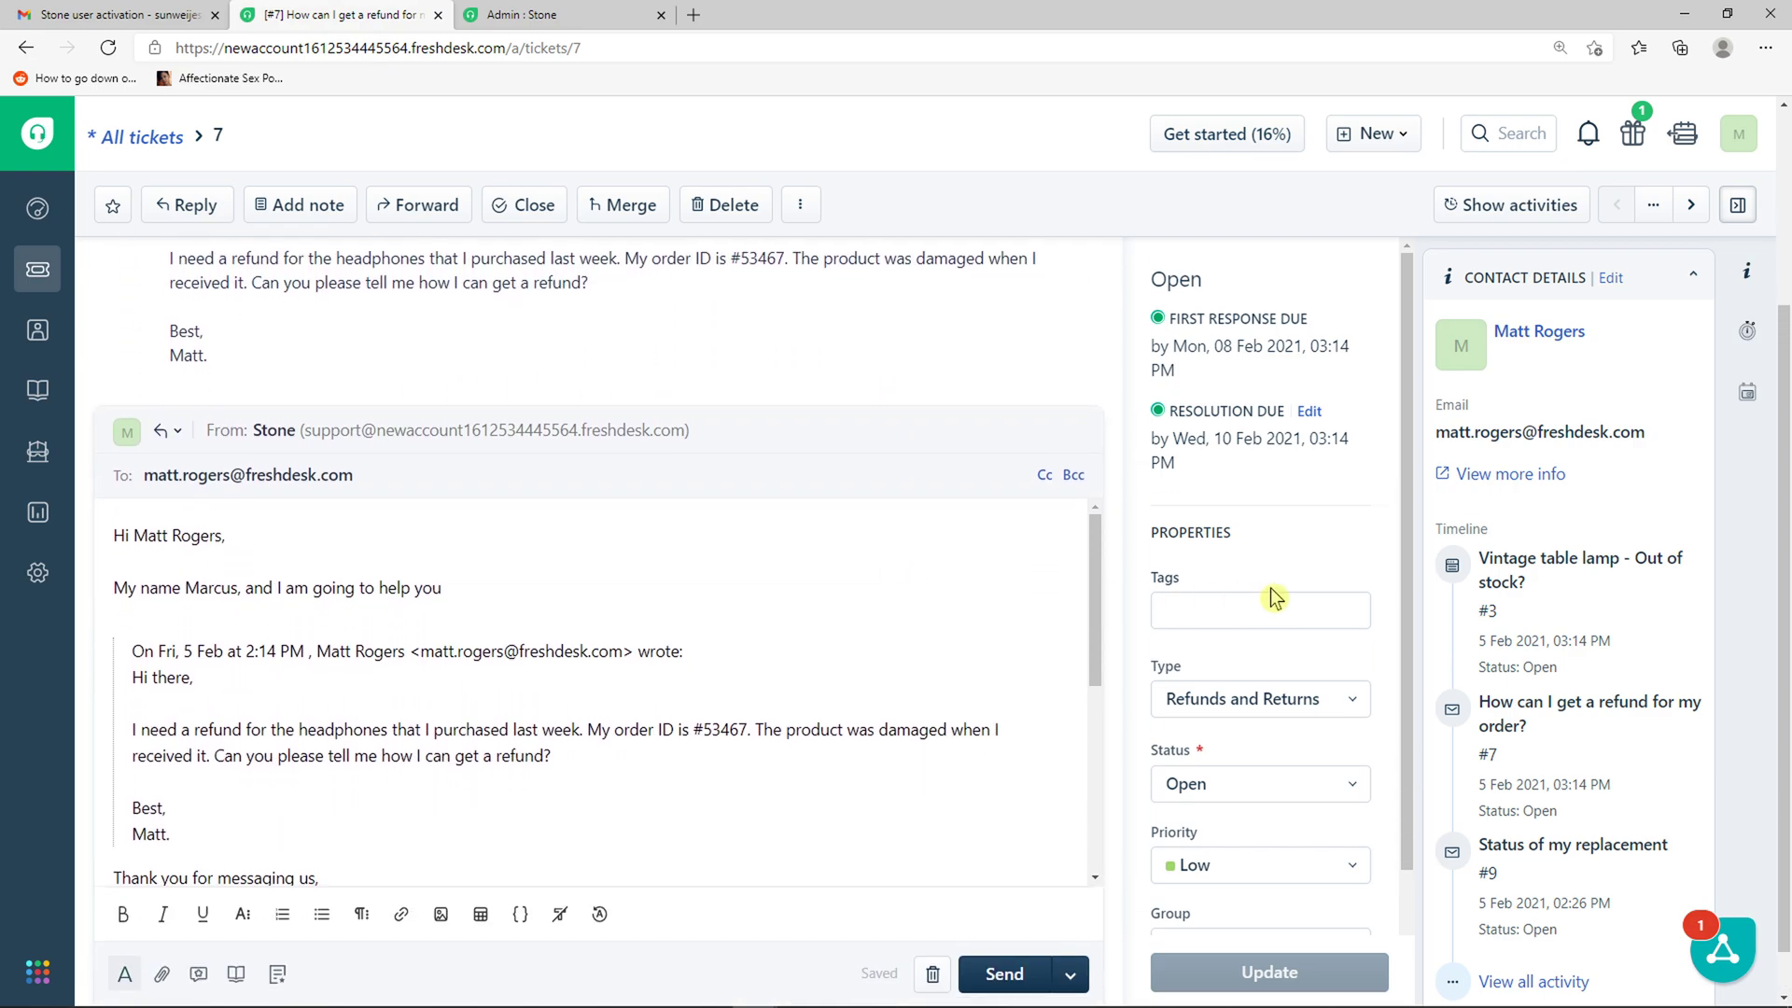
pyautogui.scroll(-2, 1161, 602)
pyautogui.scroll(-1, 1218, 485)
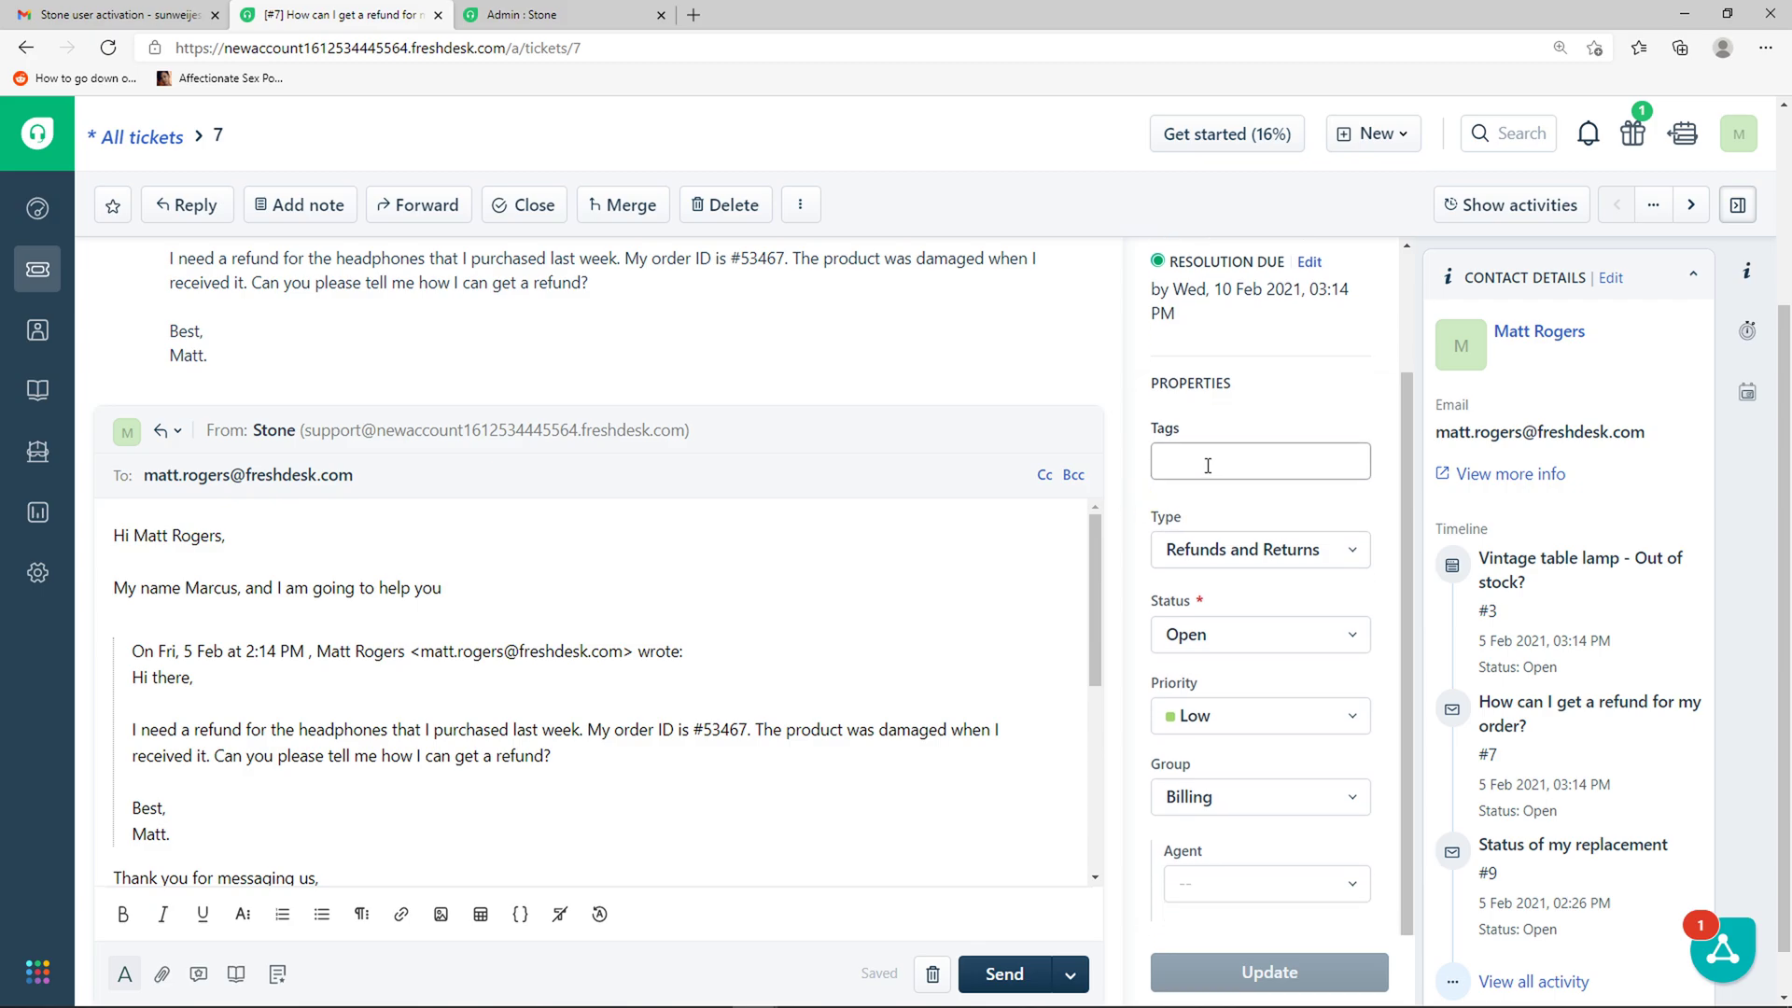
pyautogui.click(1301, 560)
pyautogui.click(1279, 508)
pyautogui.click(1314, 555)
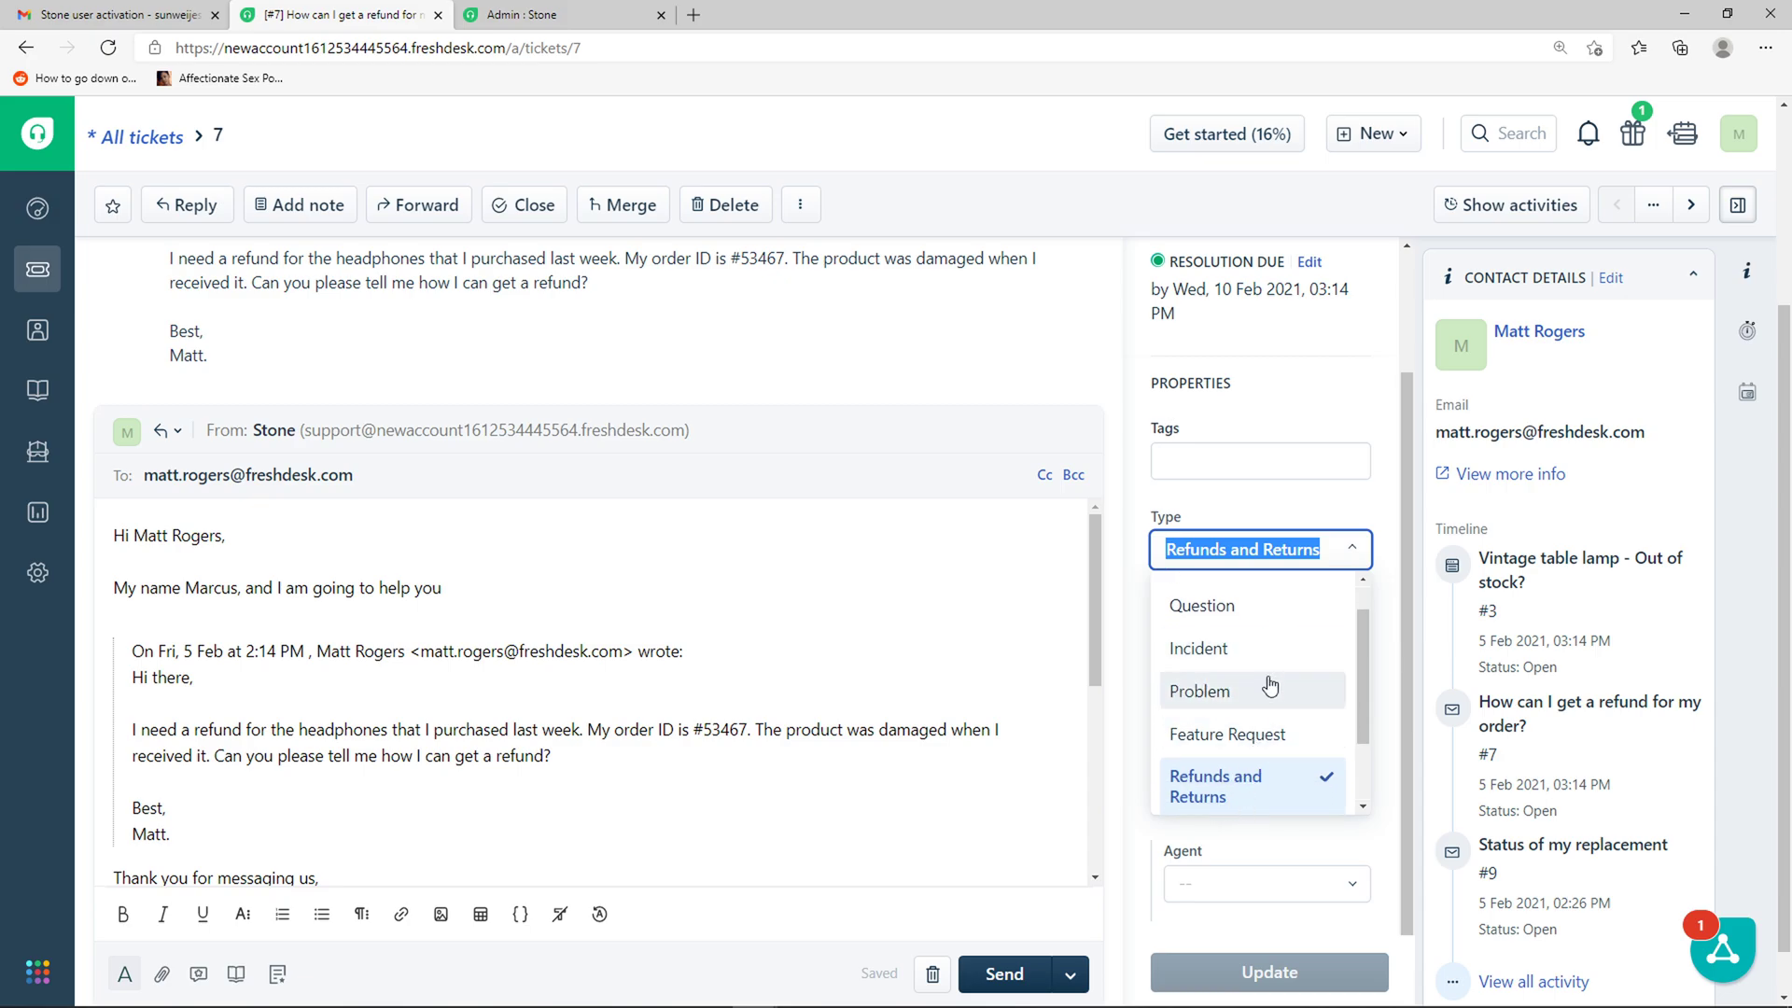
pyautogui.click(1134, 652)
pyautogui.click(1185, 633)
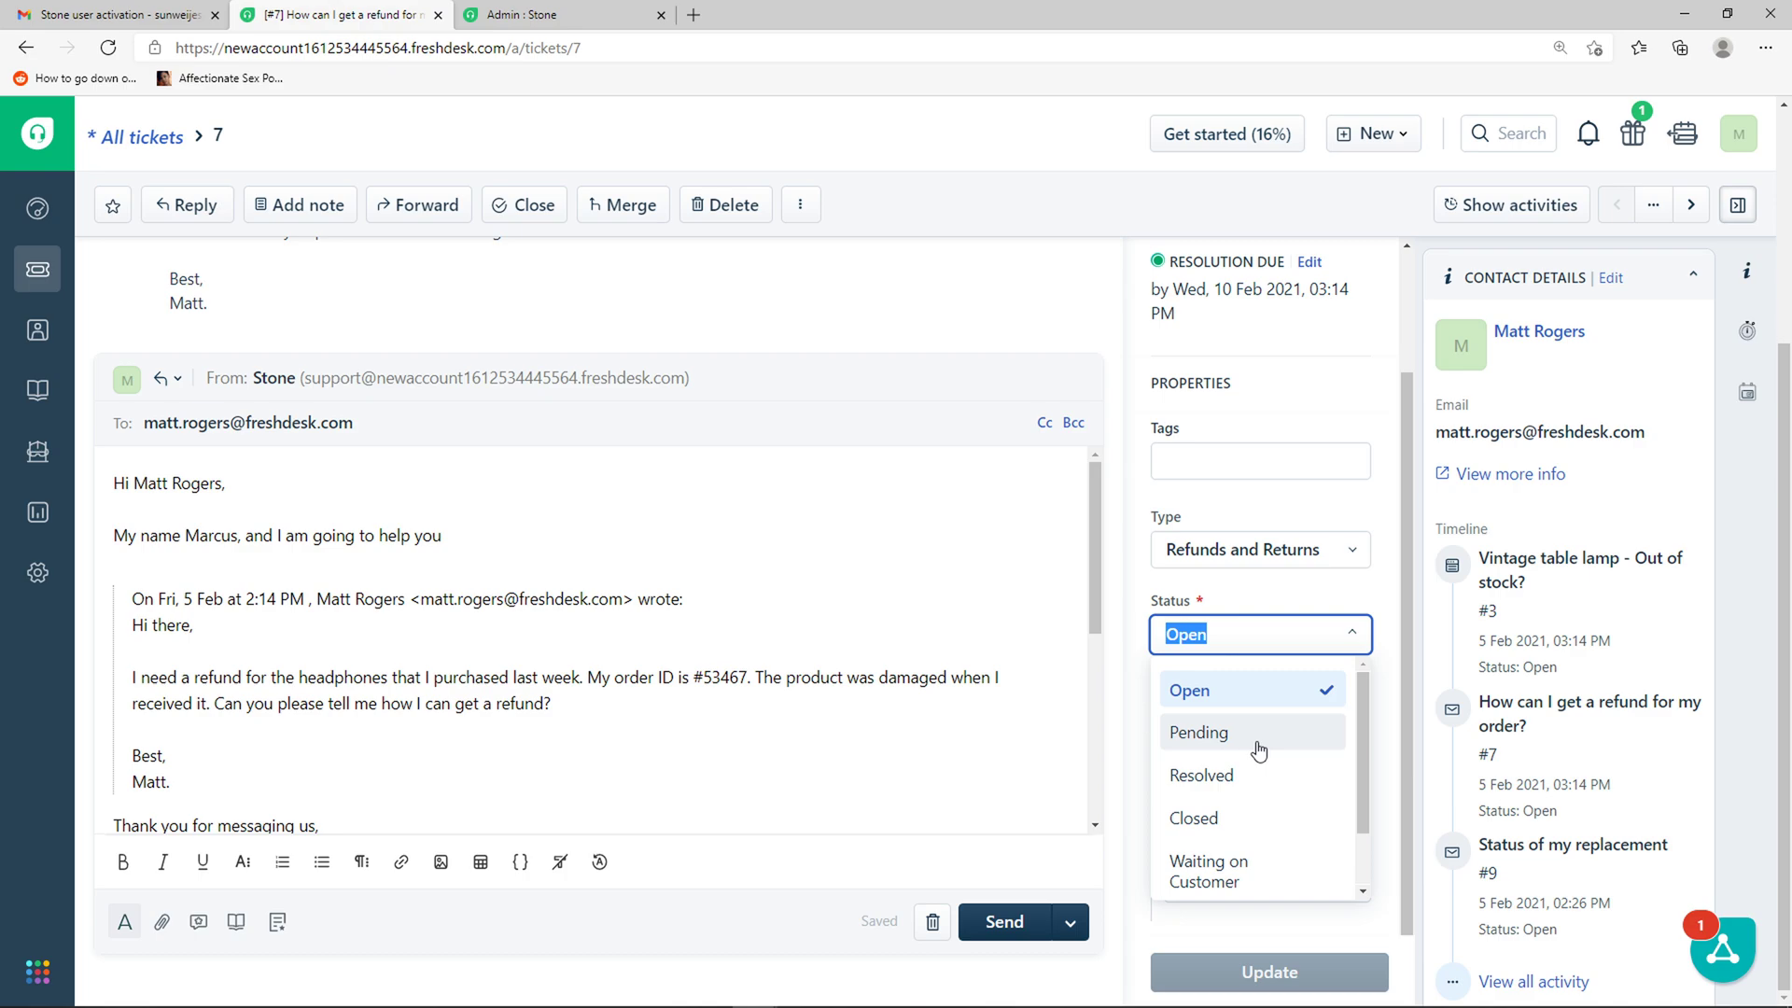
pyautogui.scroll(-1, 1176, 773)
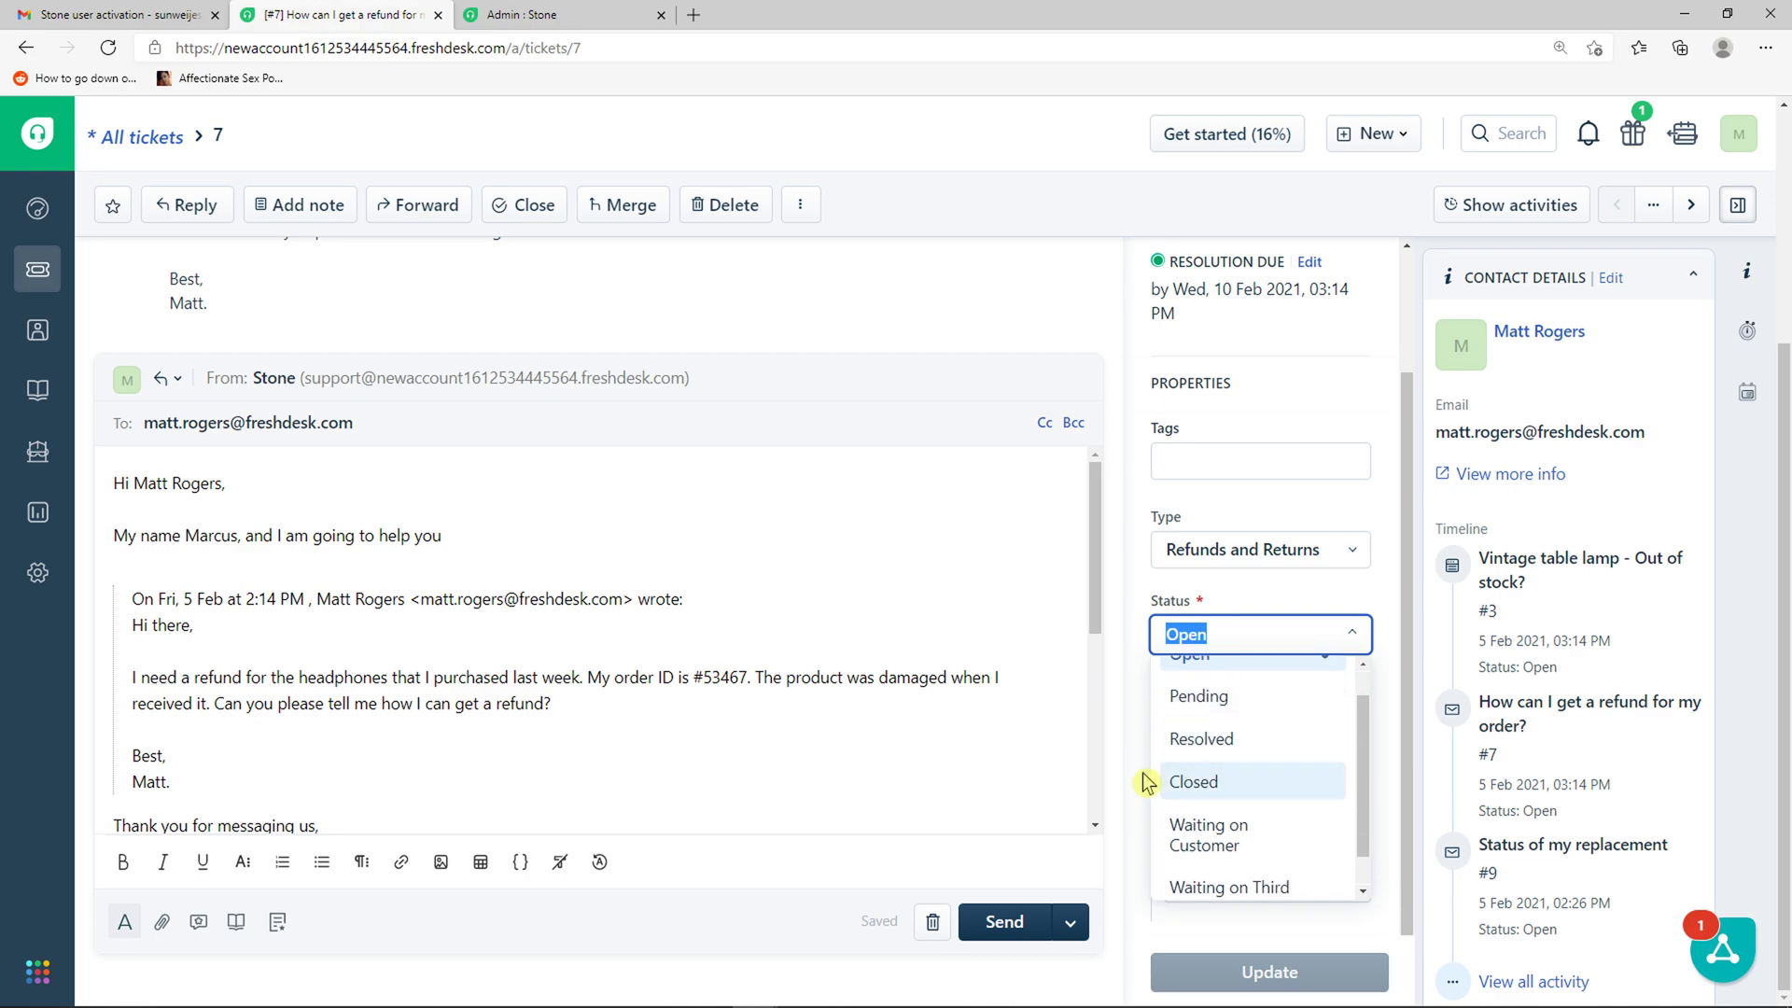
pyautogui.click(1134, 784)
pyautogui.click(1262, 726)
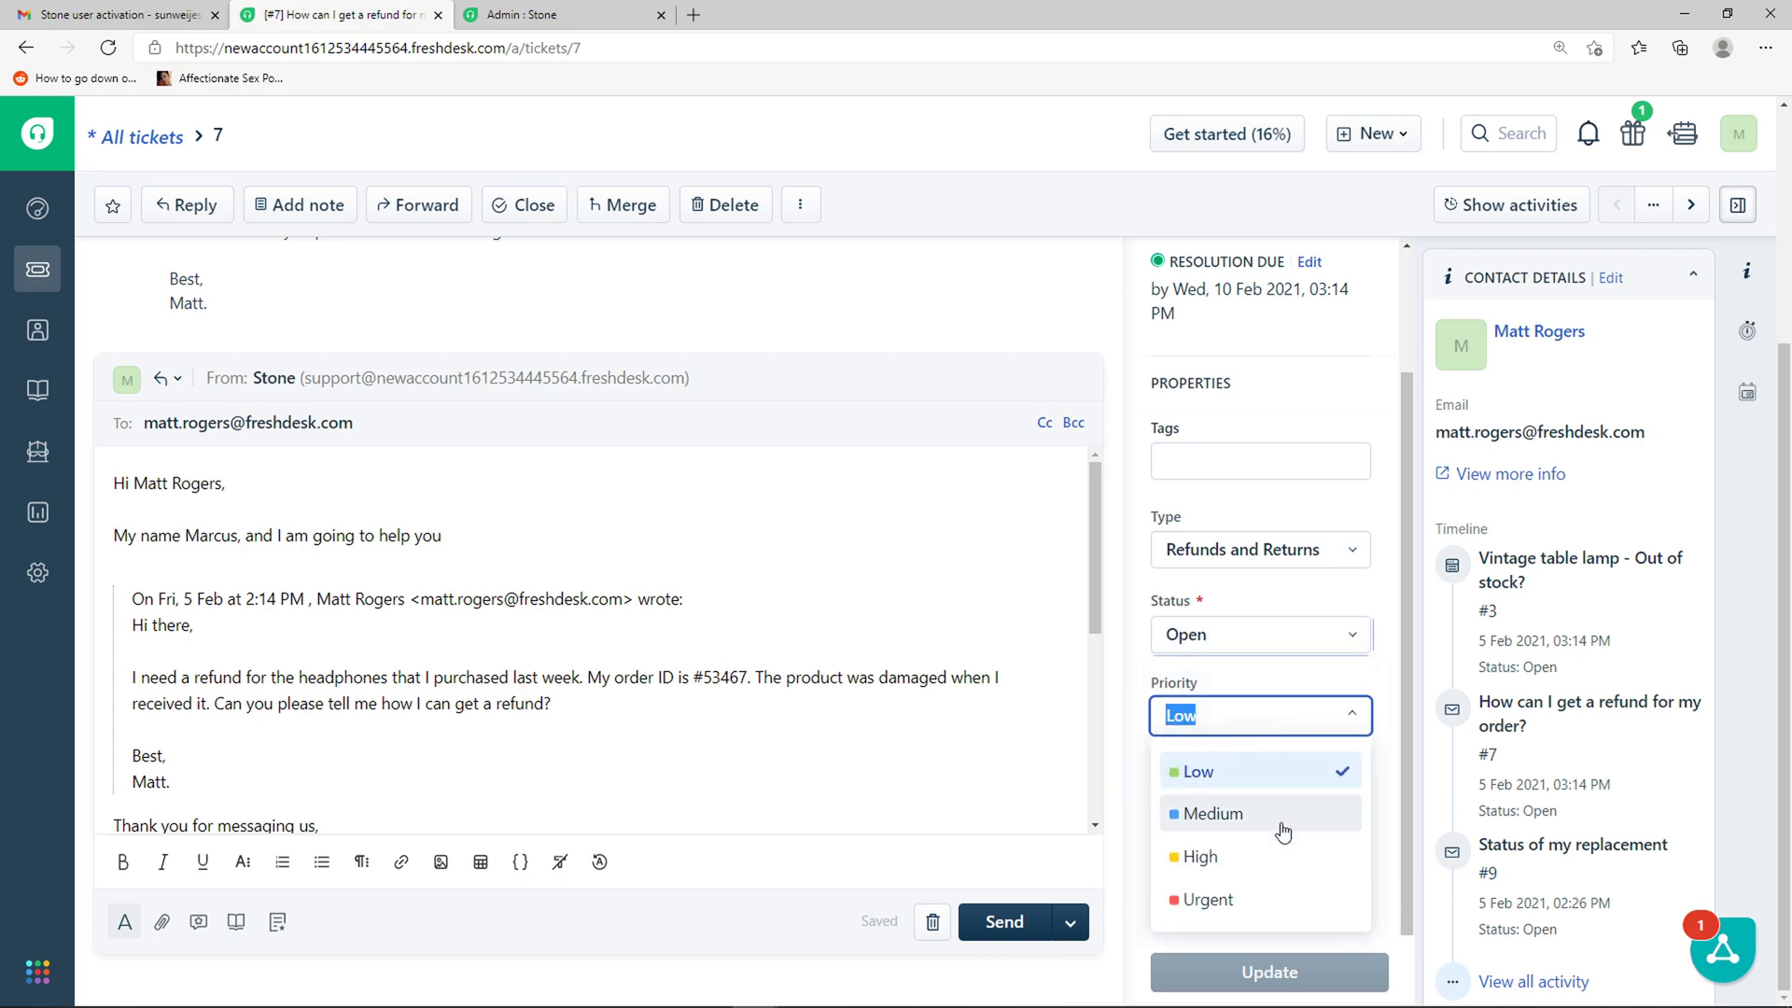
pyautogui.click(1134, 817)
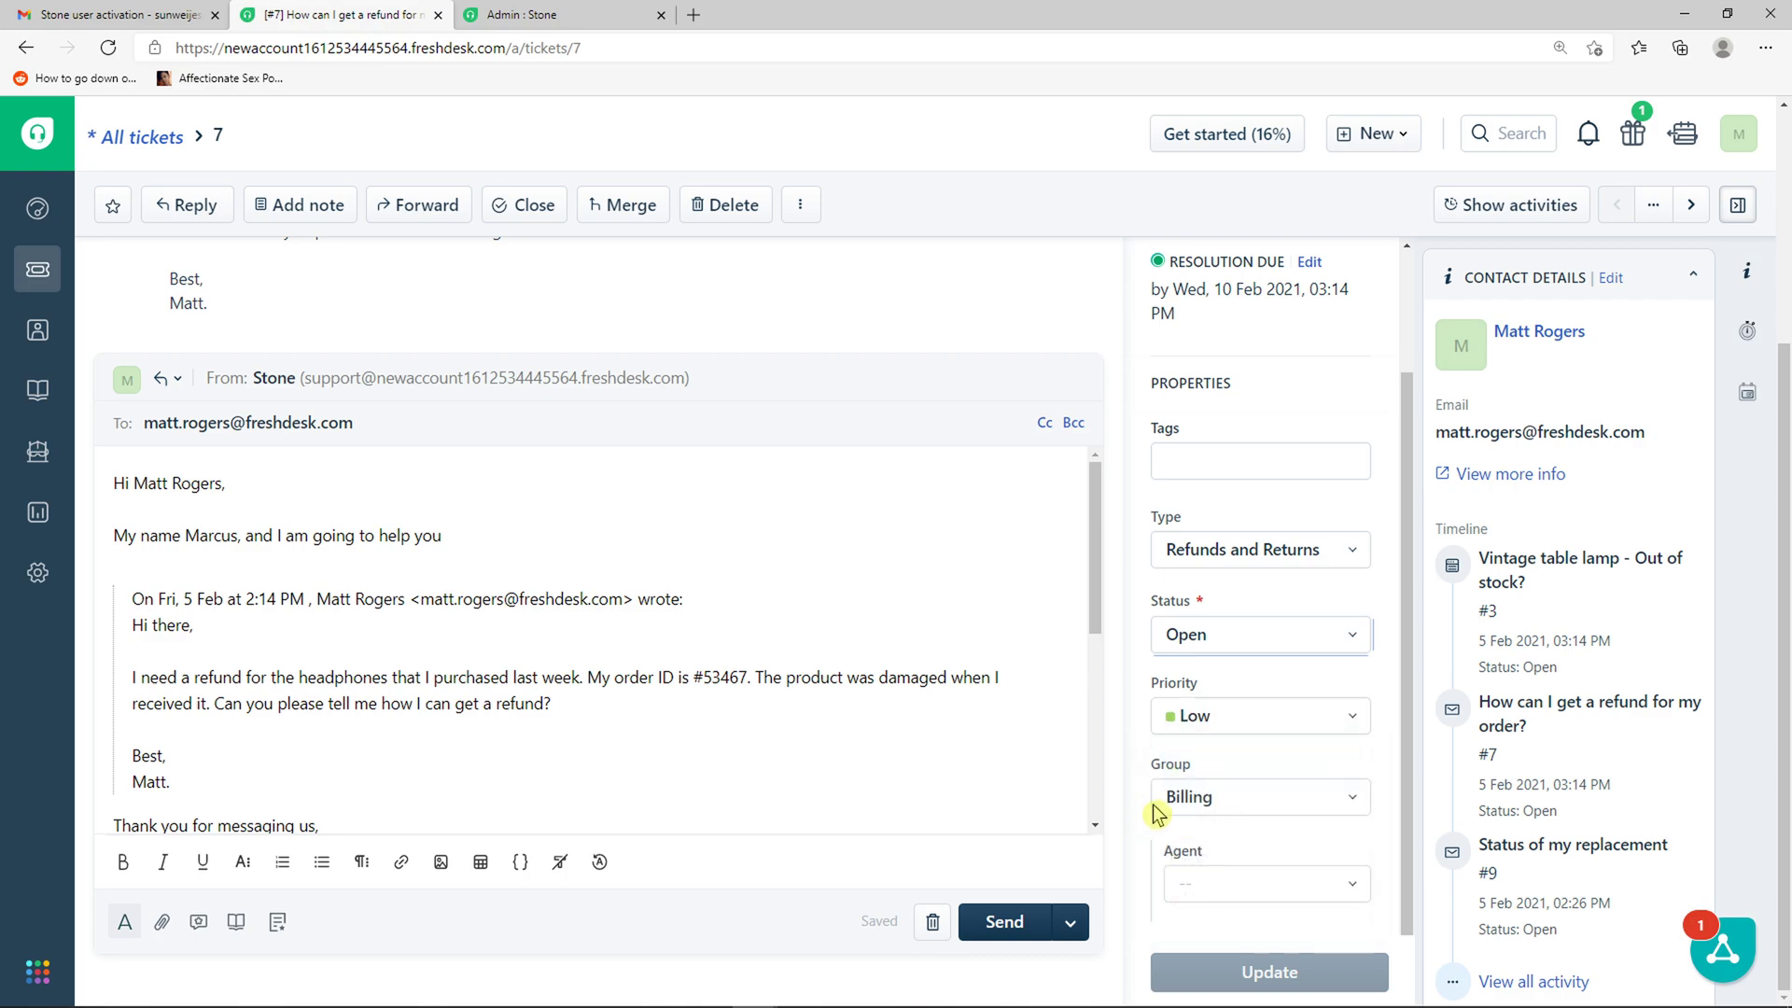
pyautogui.click(1247, 793)
pyautogui.scroll(-3, 1288, 714)
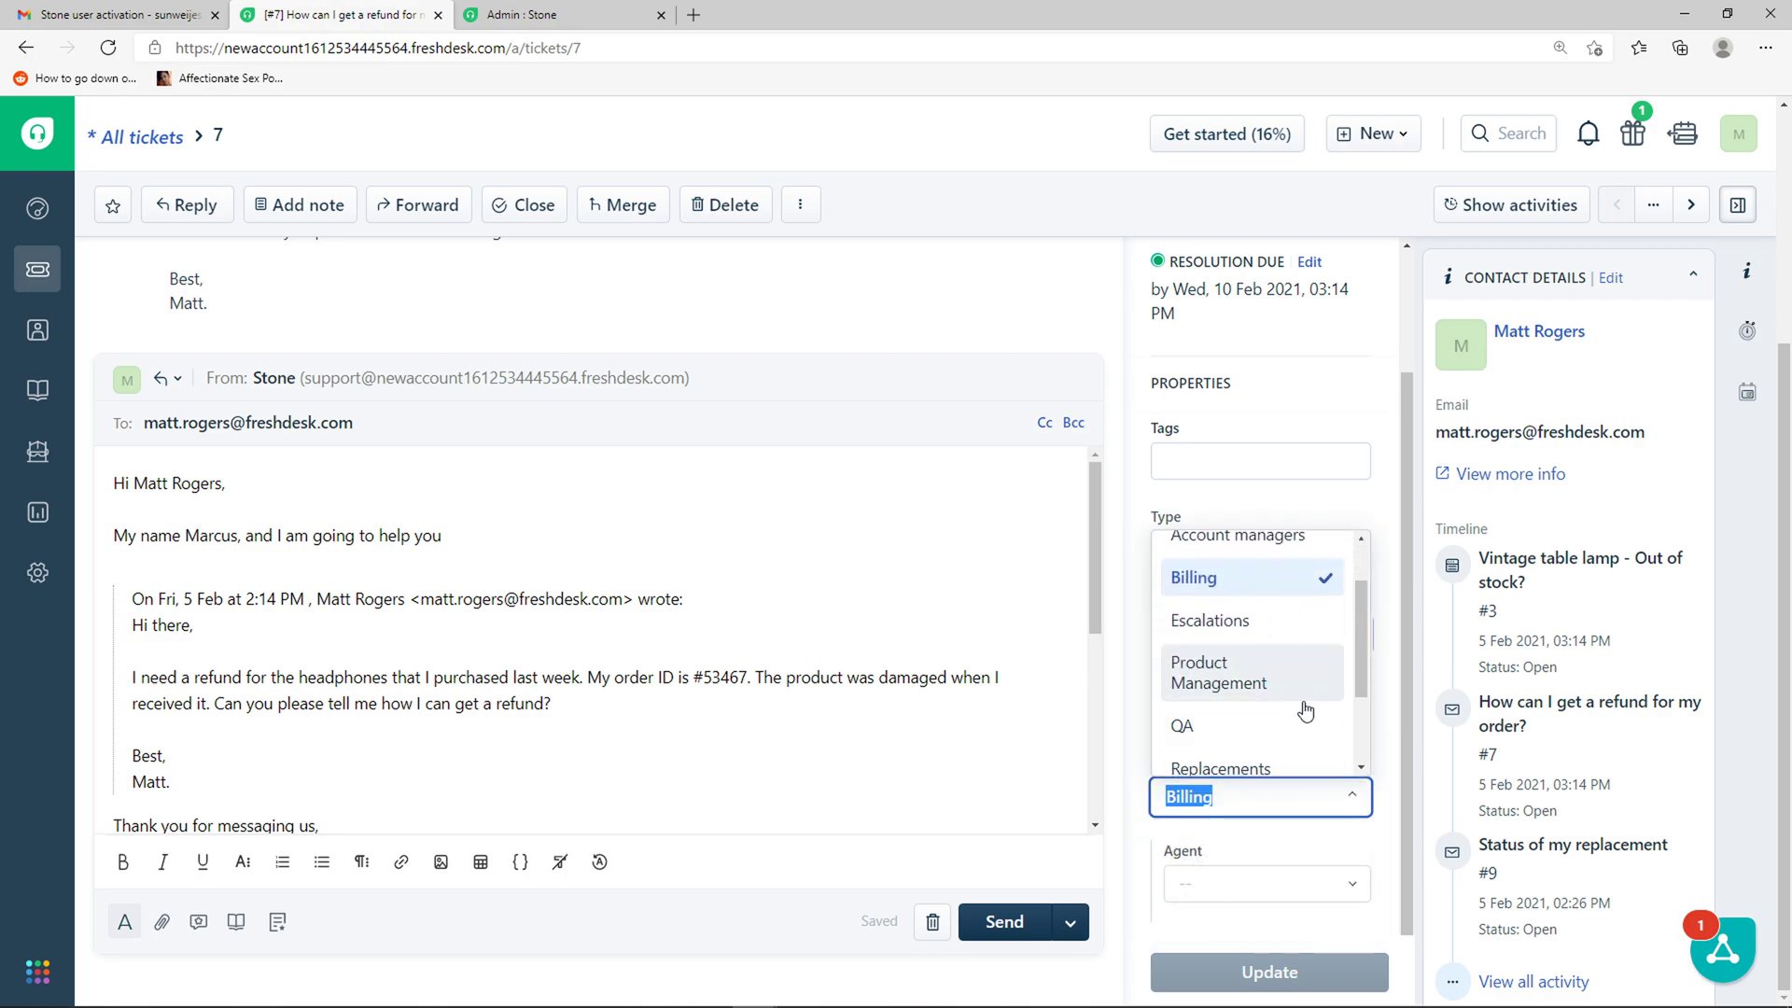
pyautogui.scroll(-3, 1304, 718)
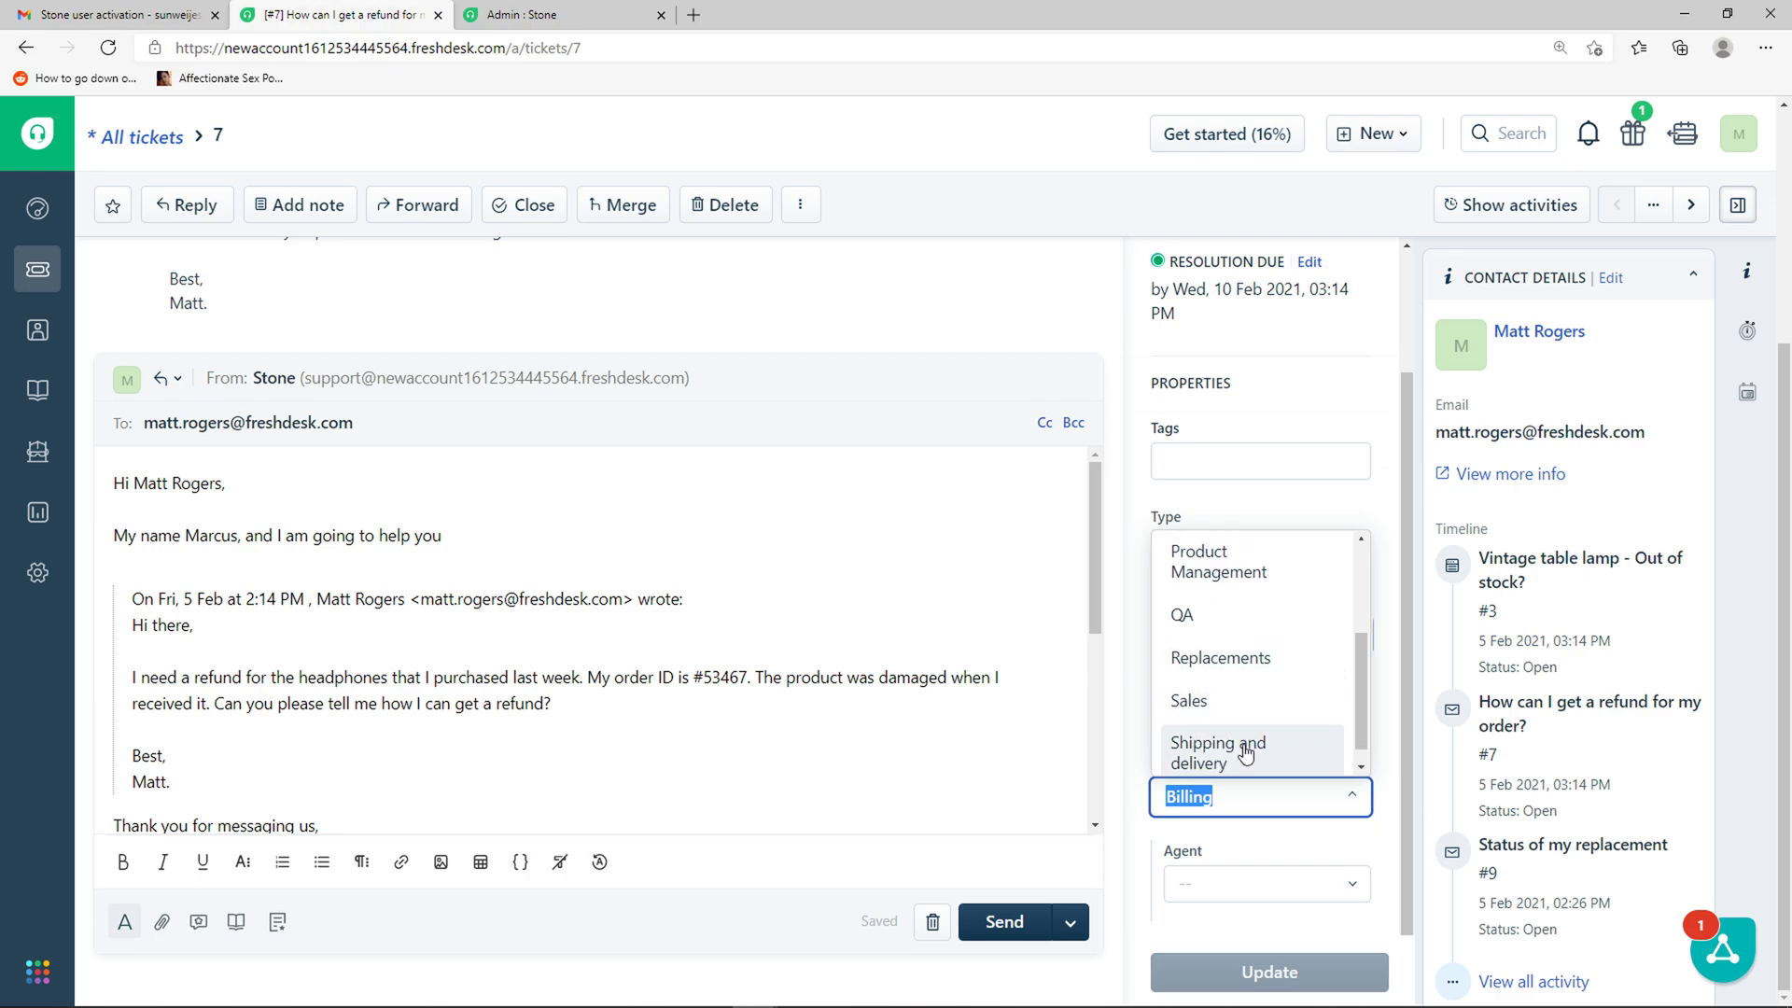
pyautogui.click(1240, 882)
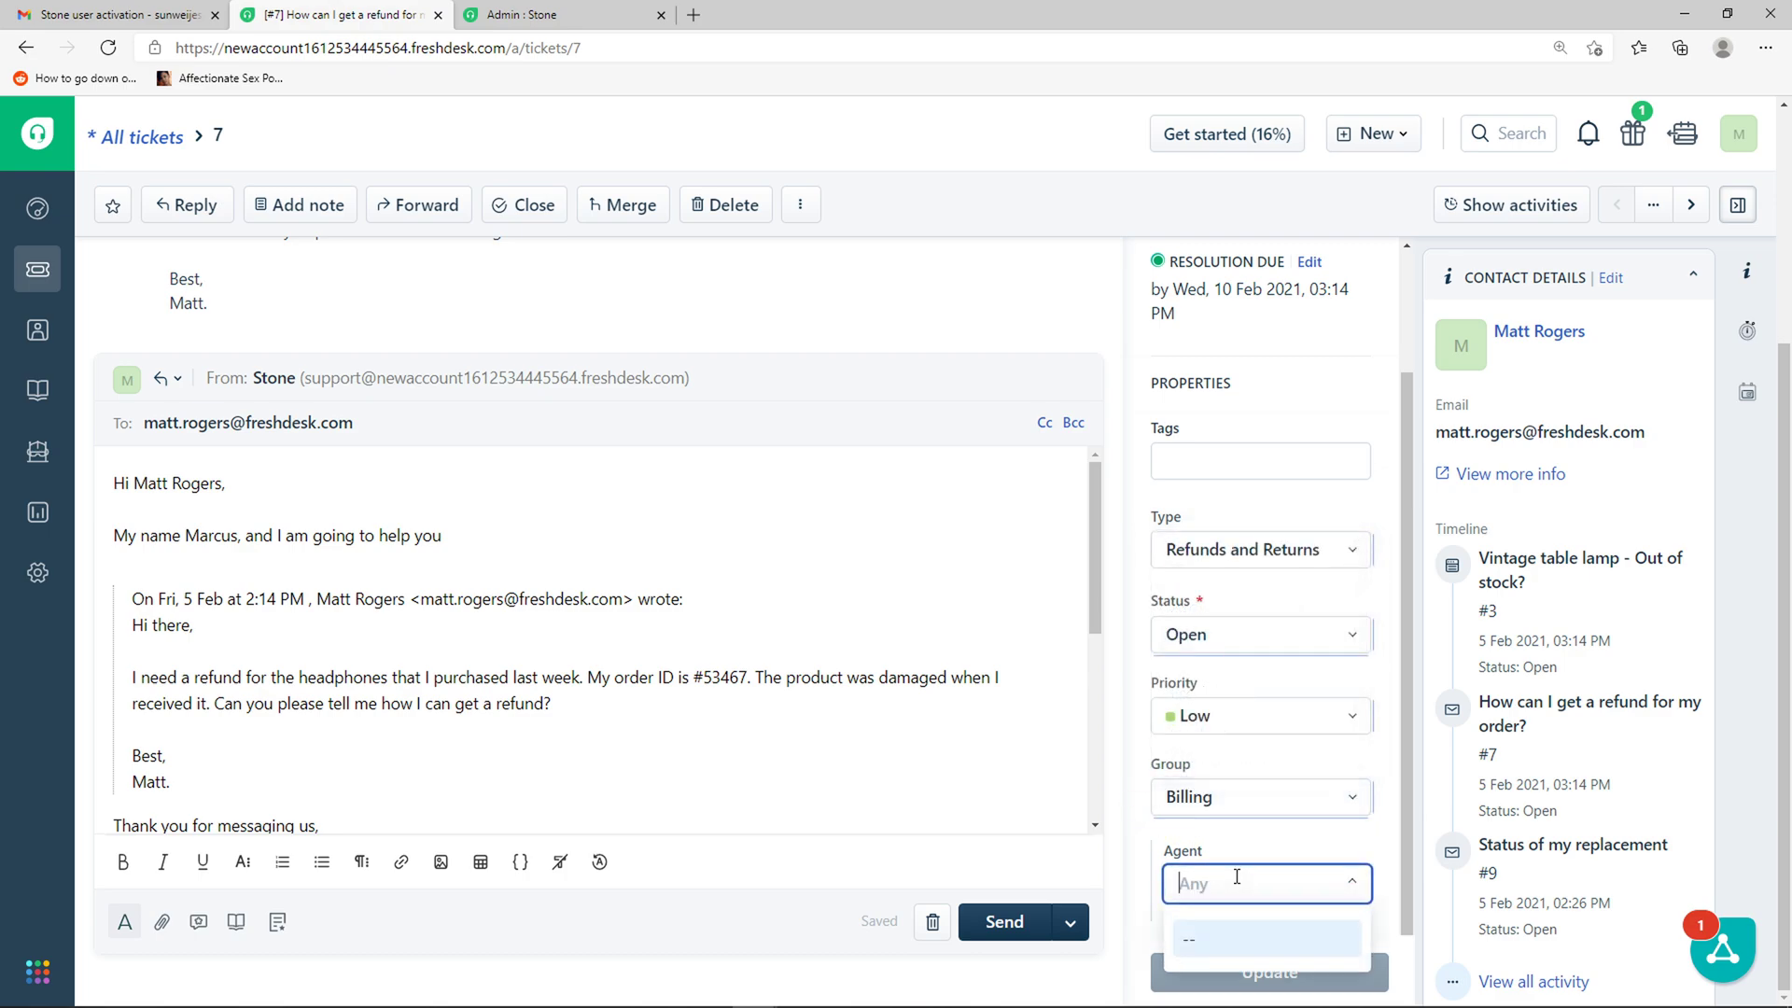
pyautogui.click(1140, 854)
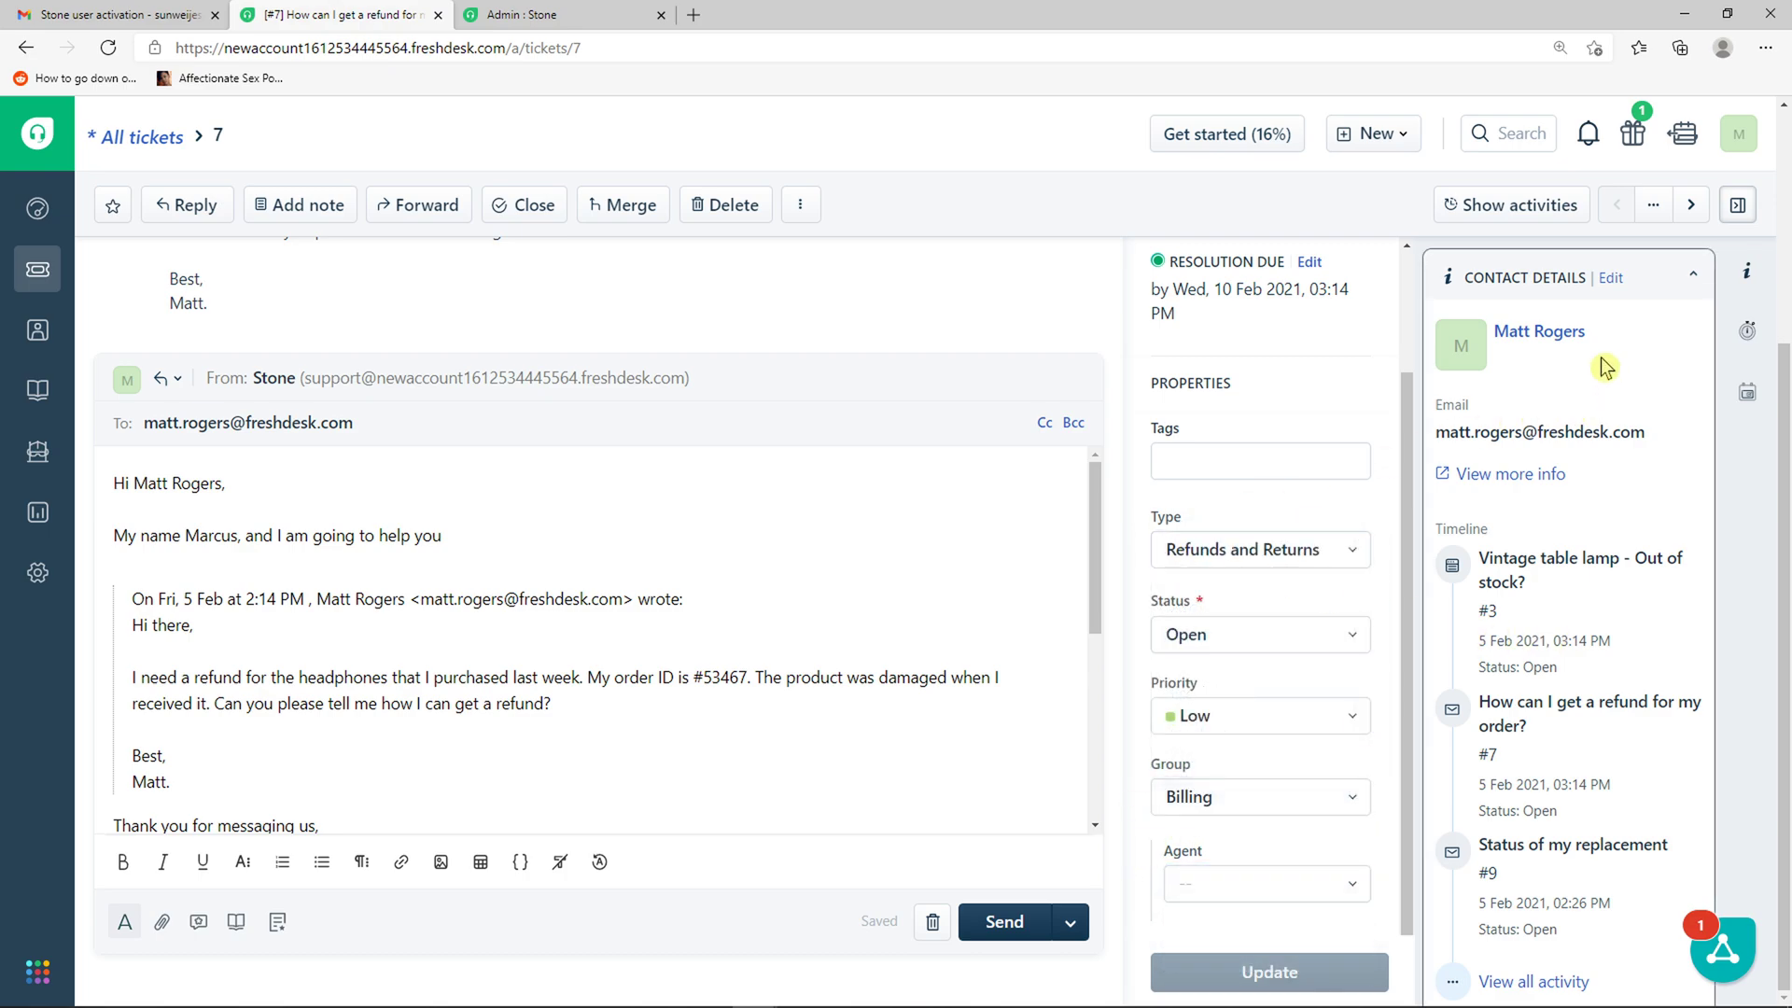
# Look over ticket #7's Time logs and To-do sections.
pyautogui.click(1745, 333)
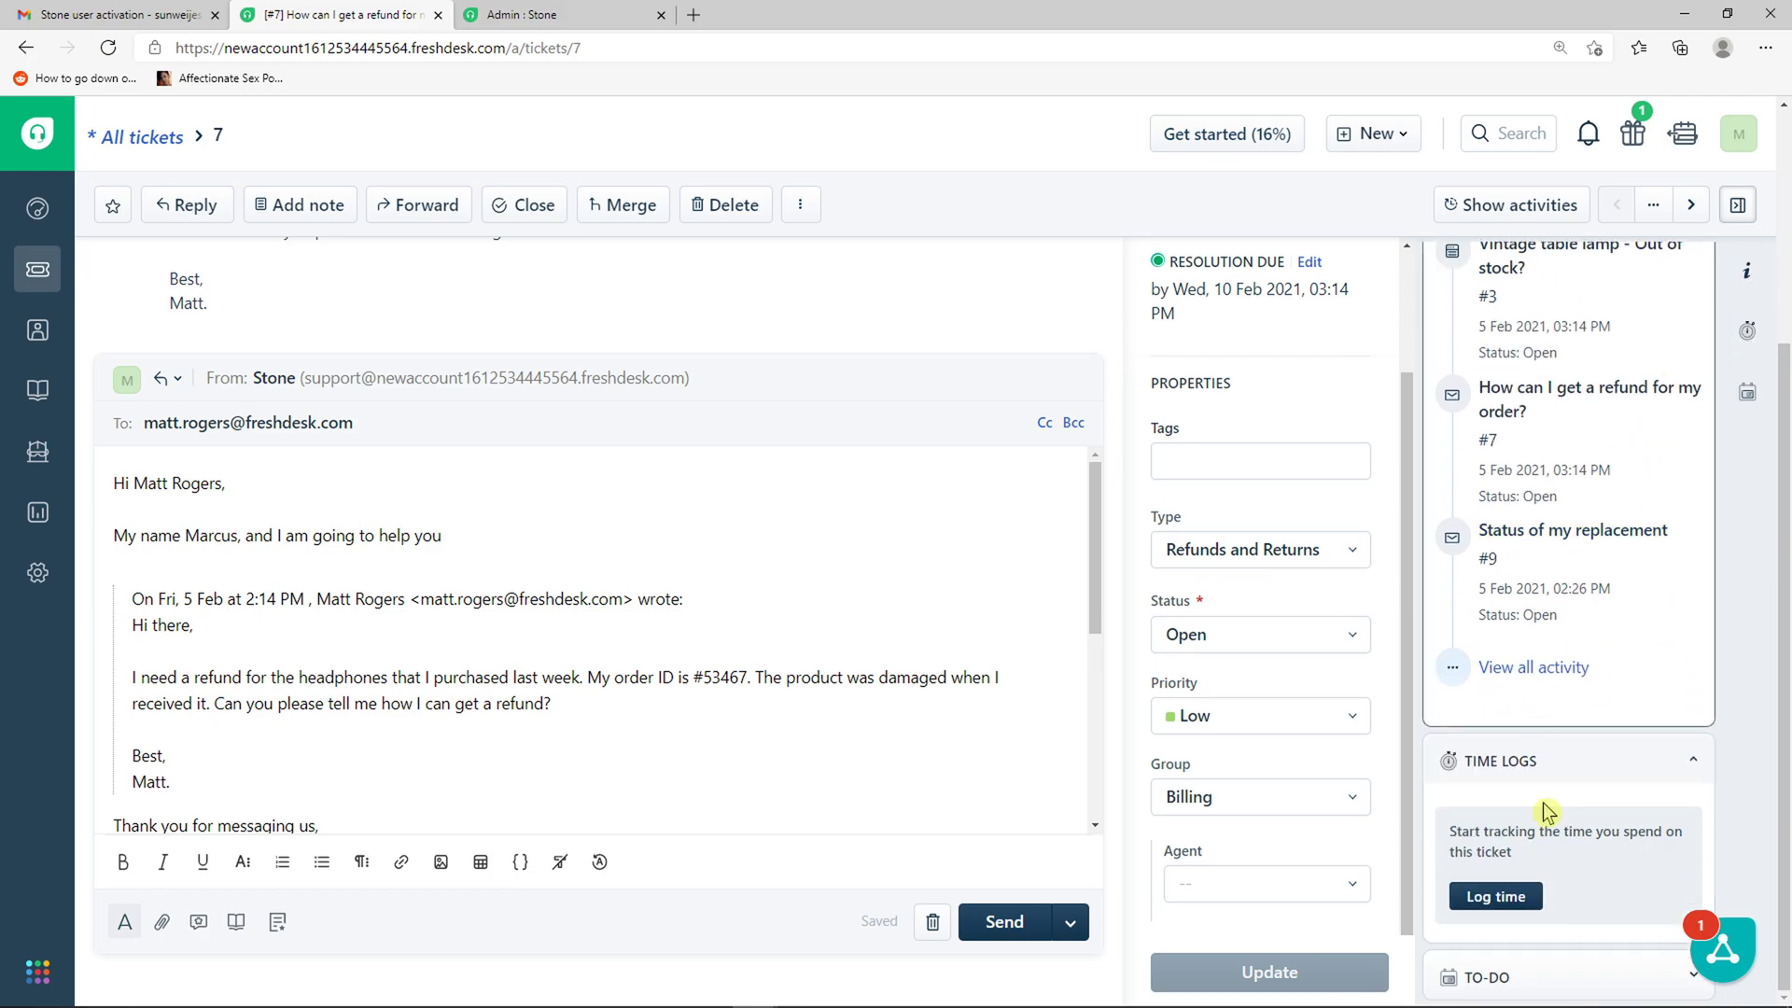
pyautogui.moveTo(1455, 831); pyautogui.dragTo(1531, 852)
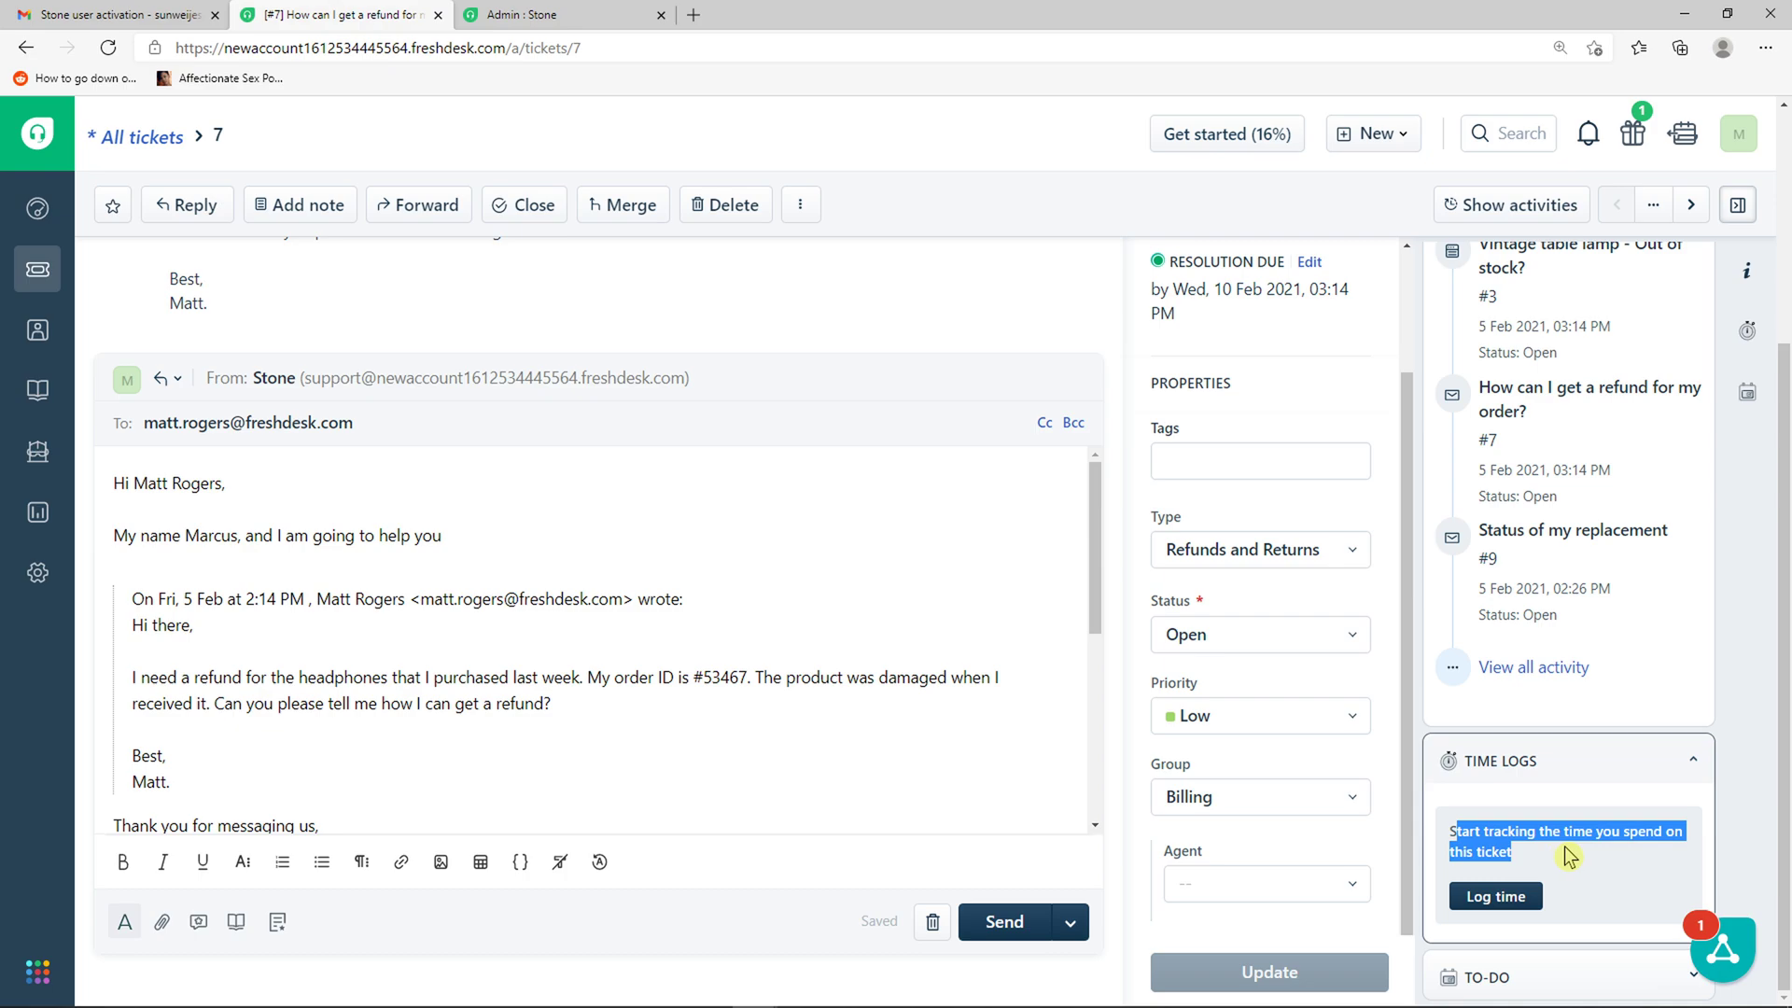
pyautogui.click(1749, 393)
pyautogui.scroll(3, 1099, 788)
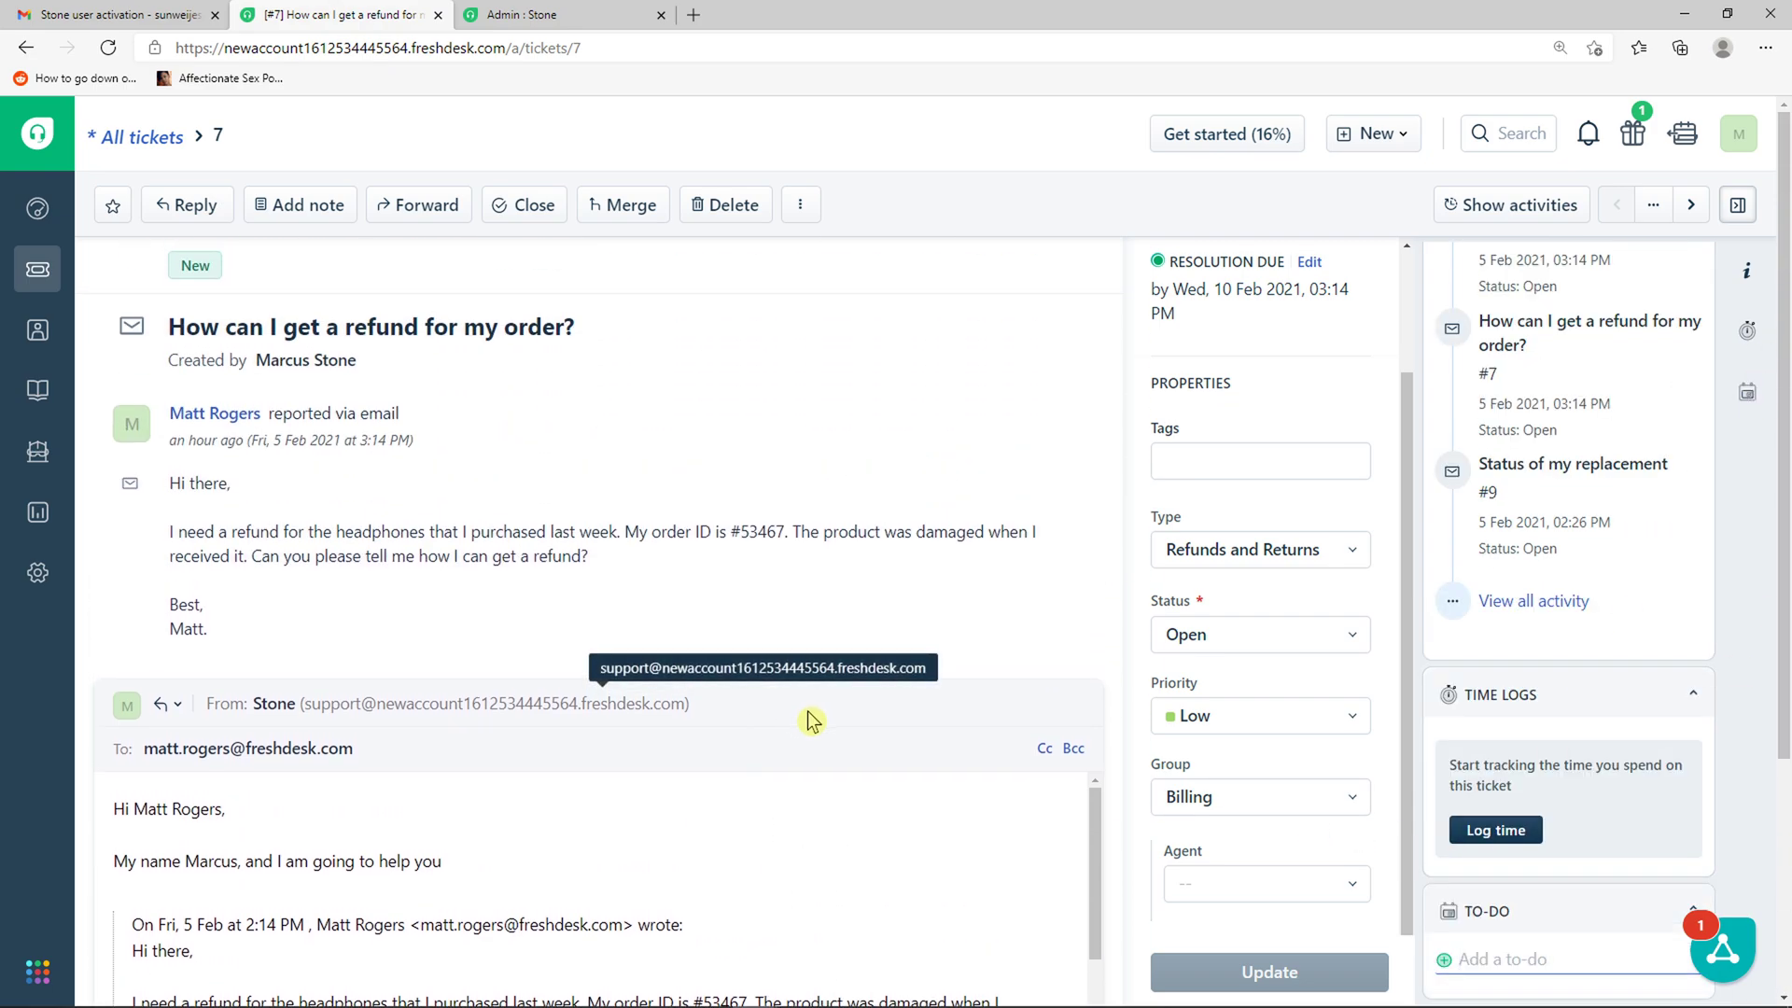
# Collapse the contact details sidebar and show the activity history, including the Billing dispatcher rule.
pyautogui.click(1733, 221)
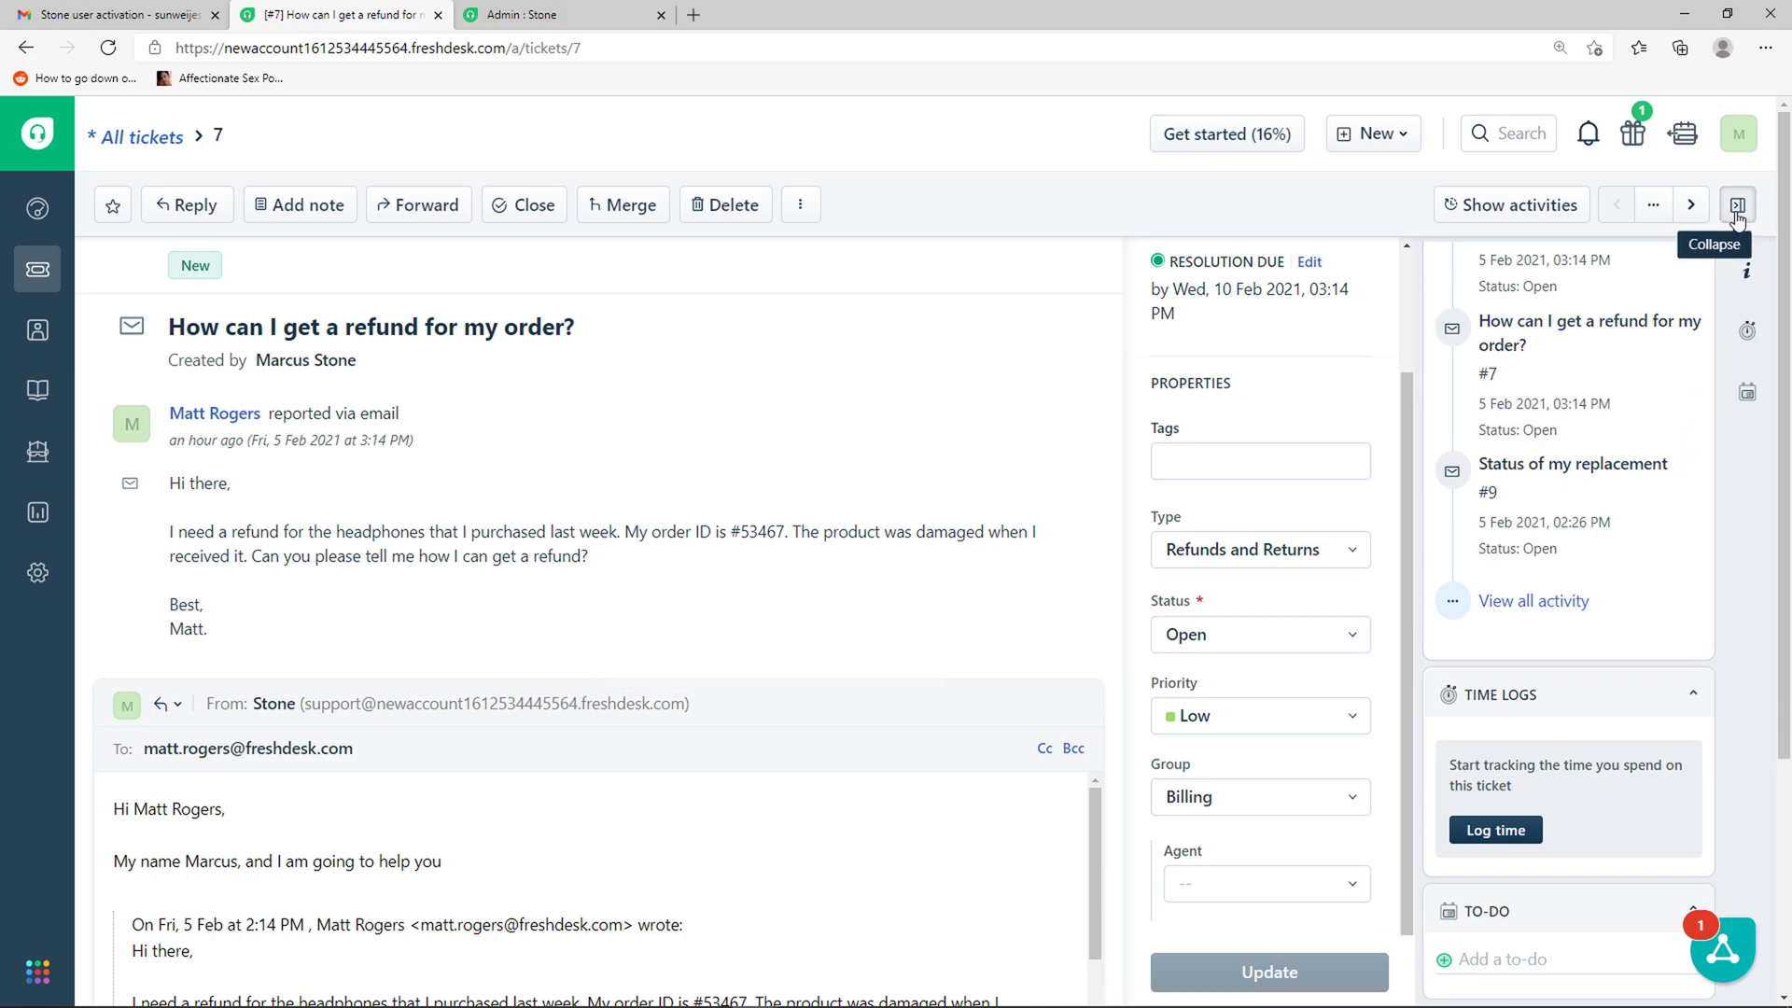
pyautogui.click(1519, 209)
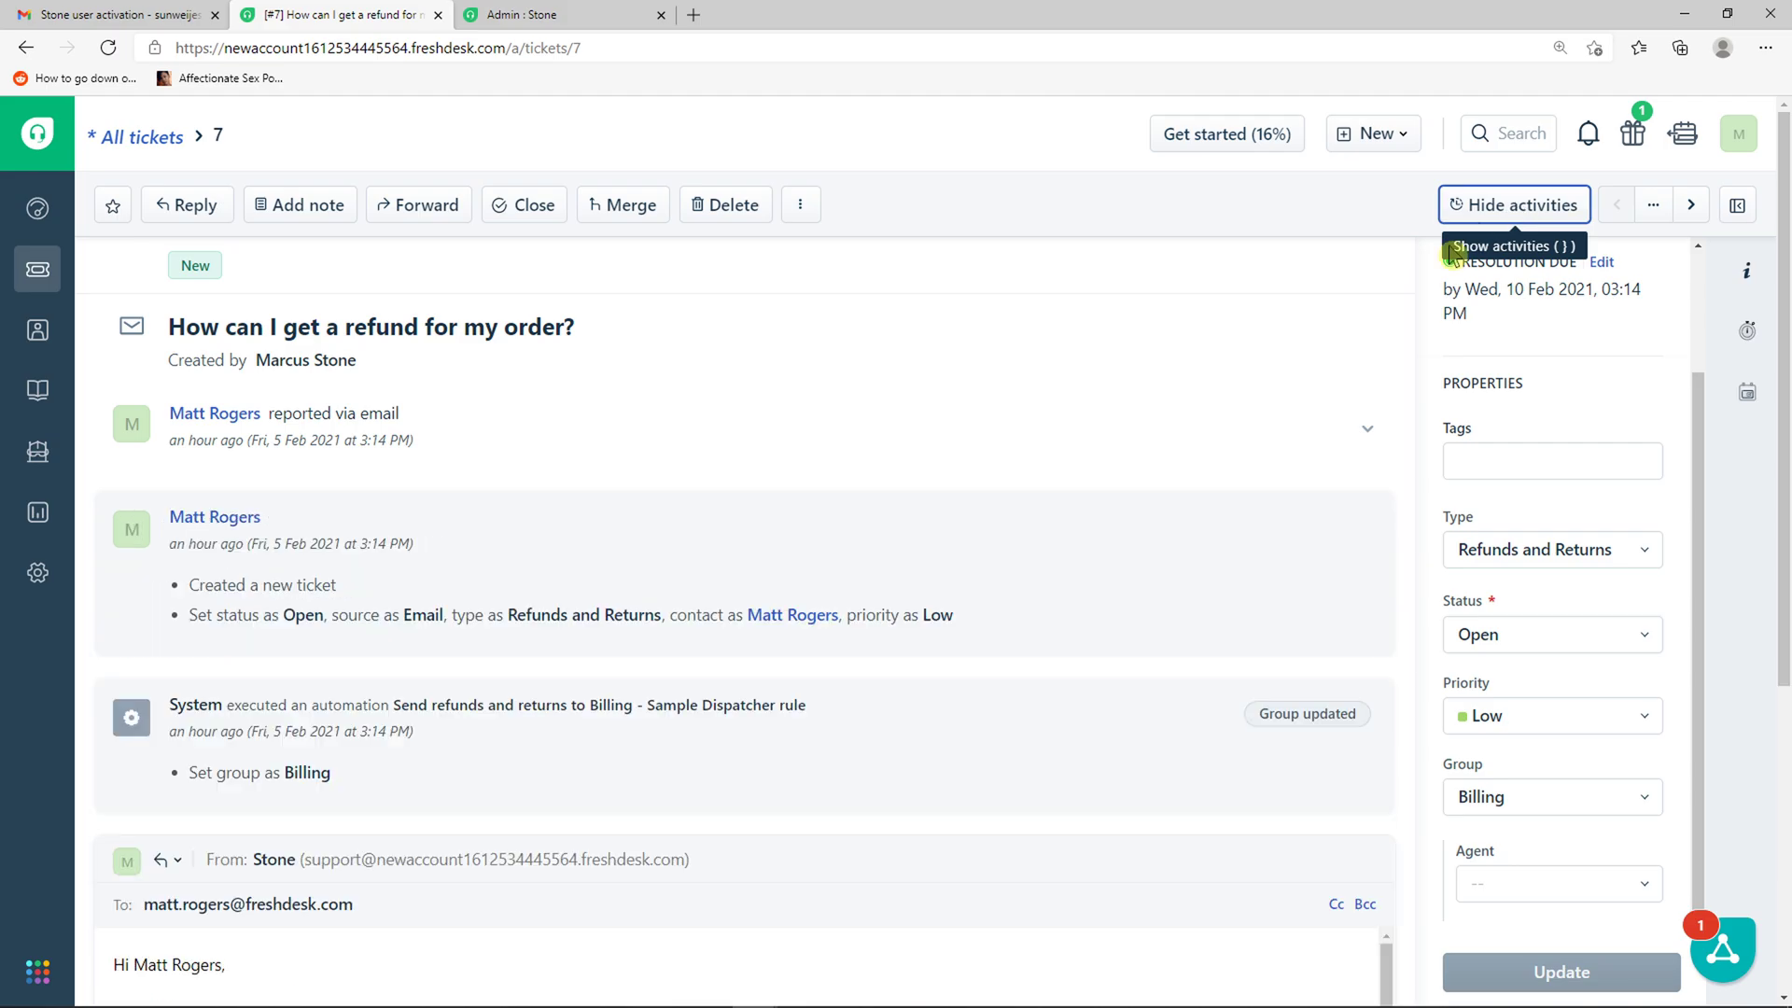
pyautogui.scroll(-3, 900, 600)
pyautogui.scroll(3, 880, 628)
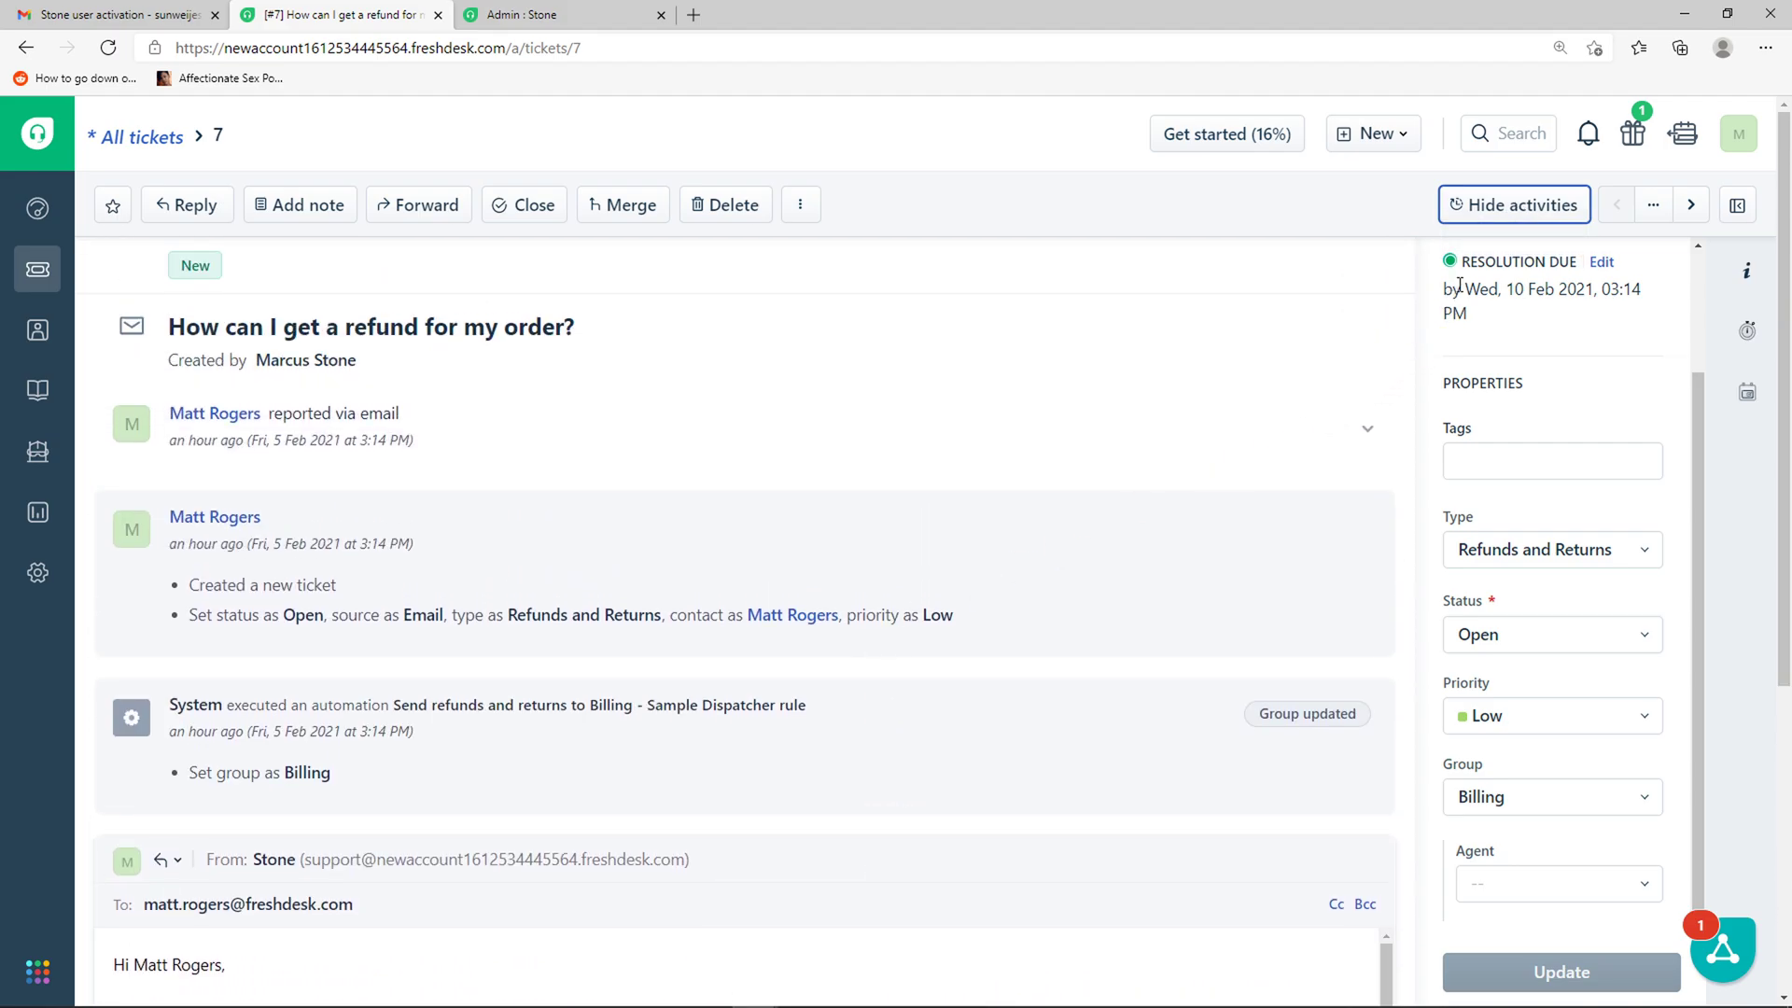
# Set ticket #7 to Pending and send the refund reply with 'Send and set as Pending'.
pyautogui.click(1488, 204)
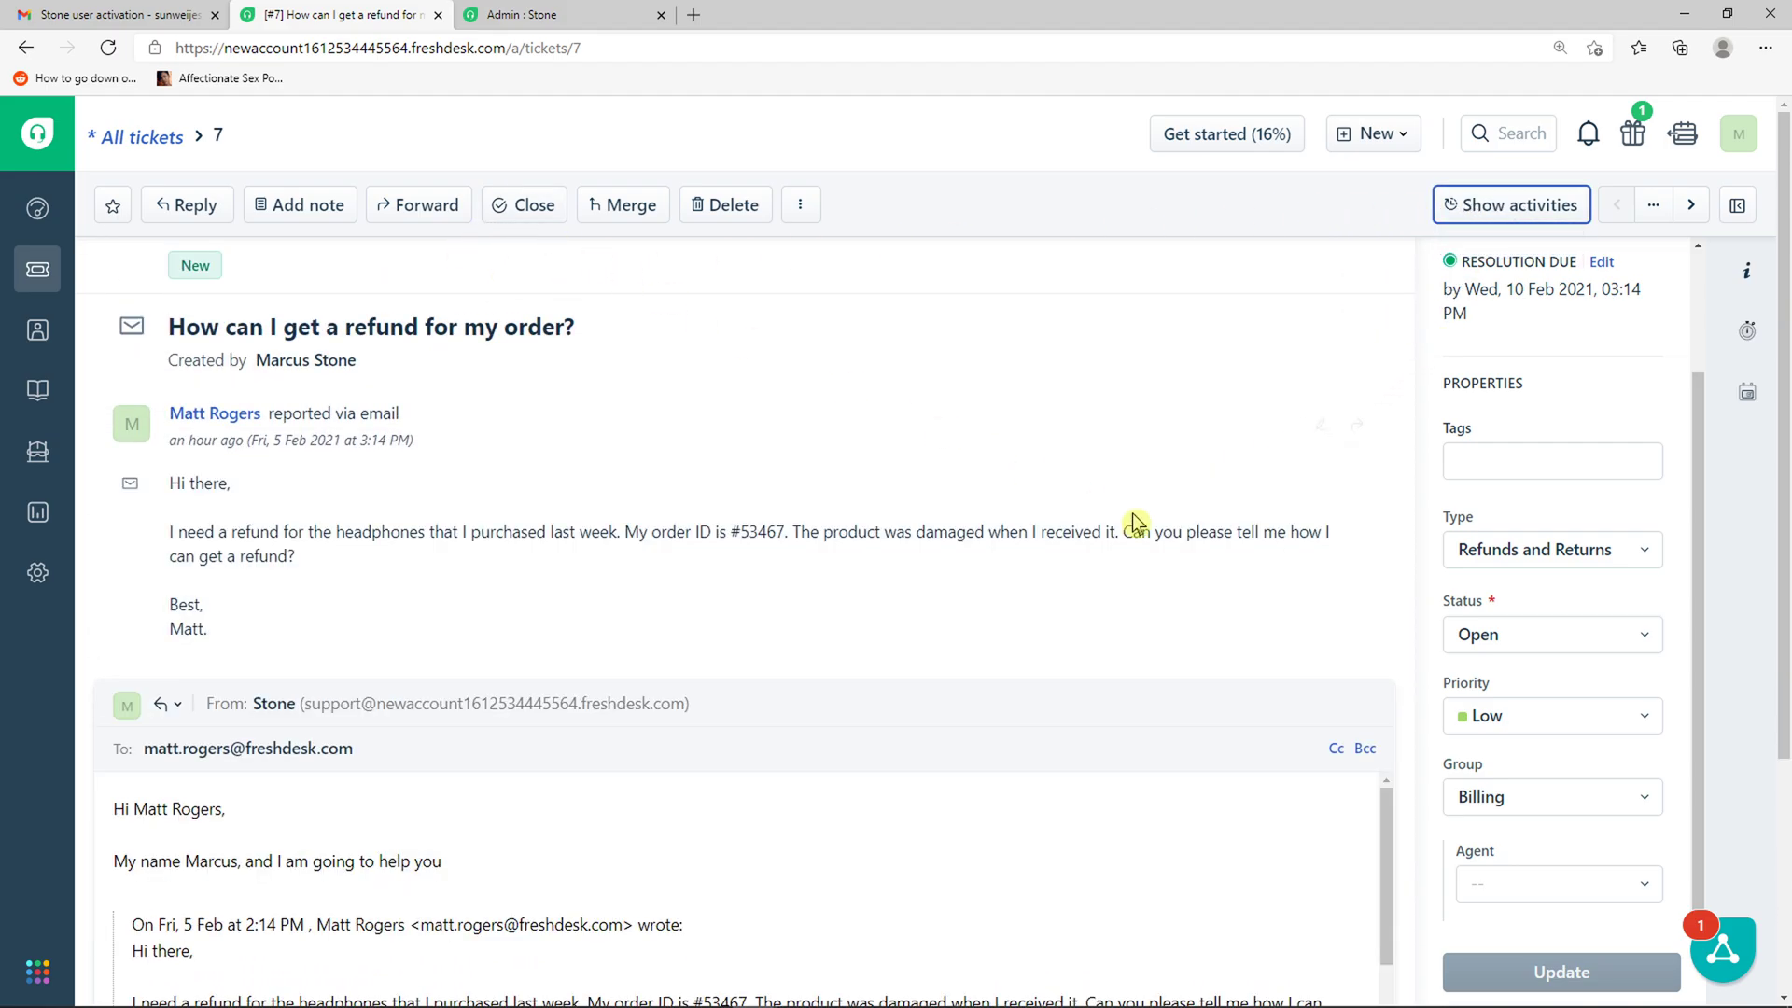
pyautogui.click(1520, 636)
pyautogui.click(1503, 734)
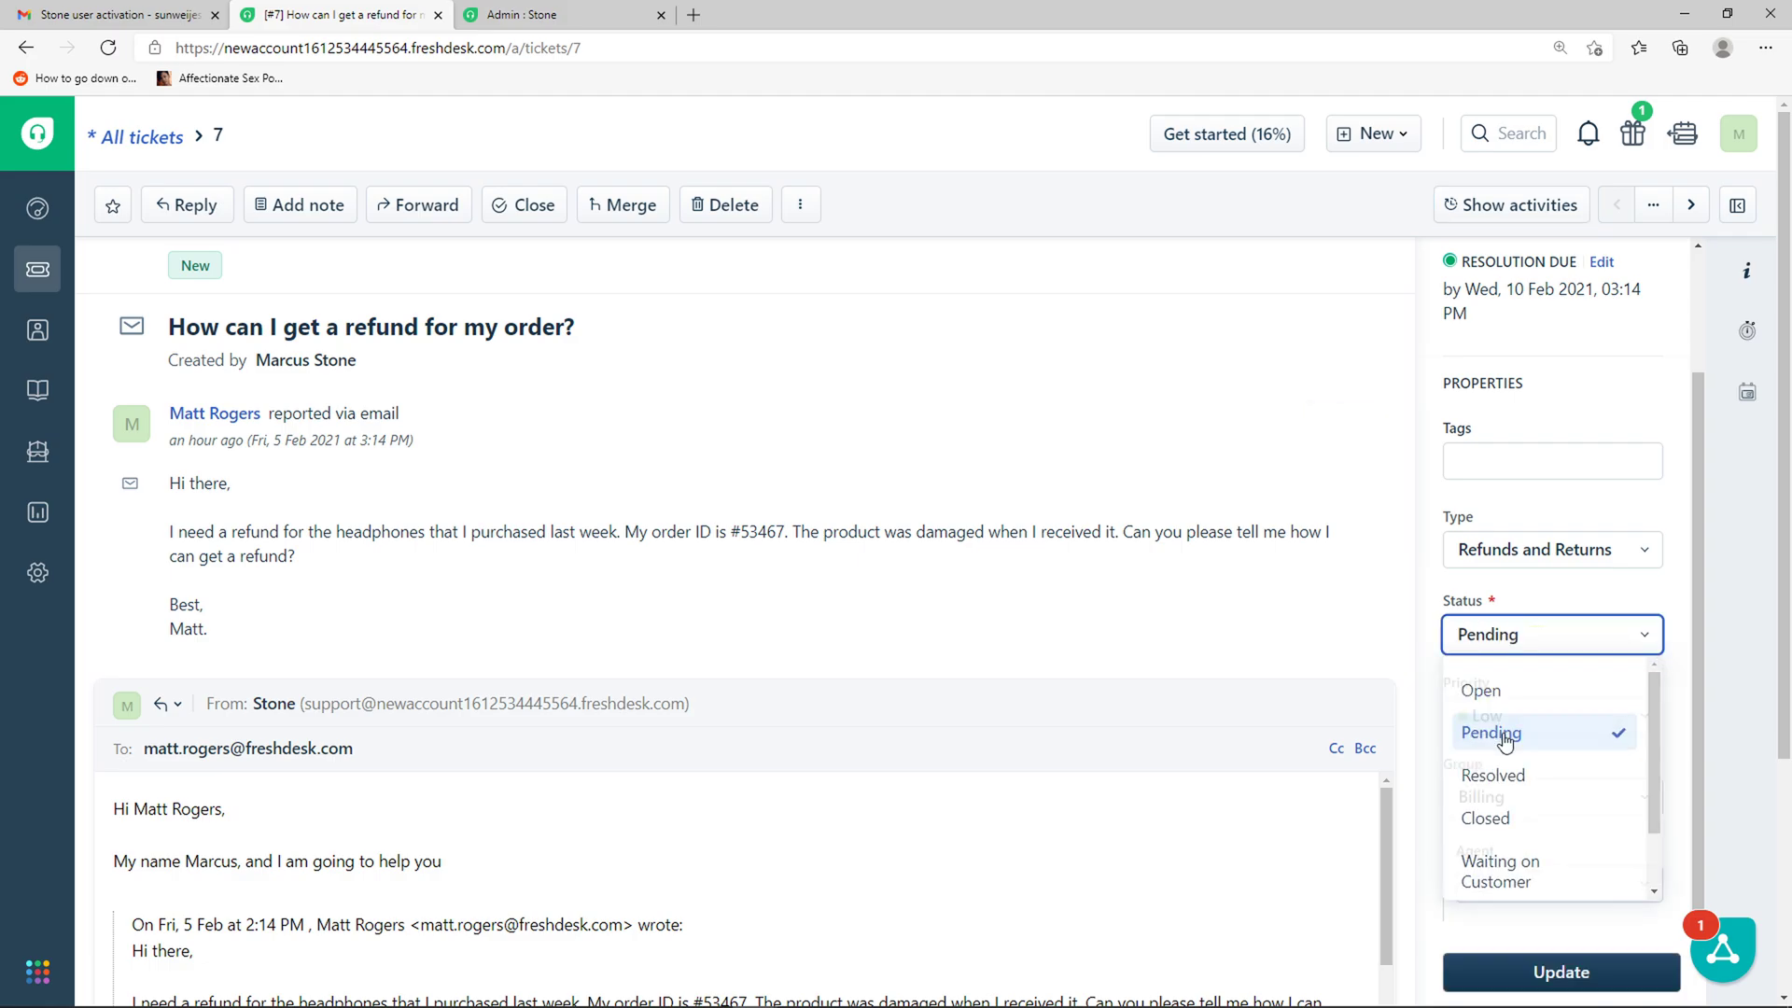
pyautogui.scroll(-10, 1264, 784)
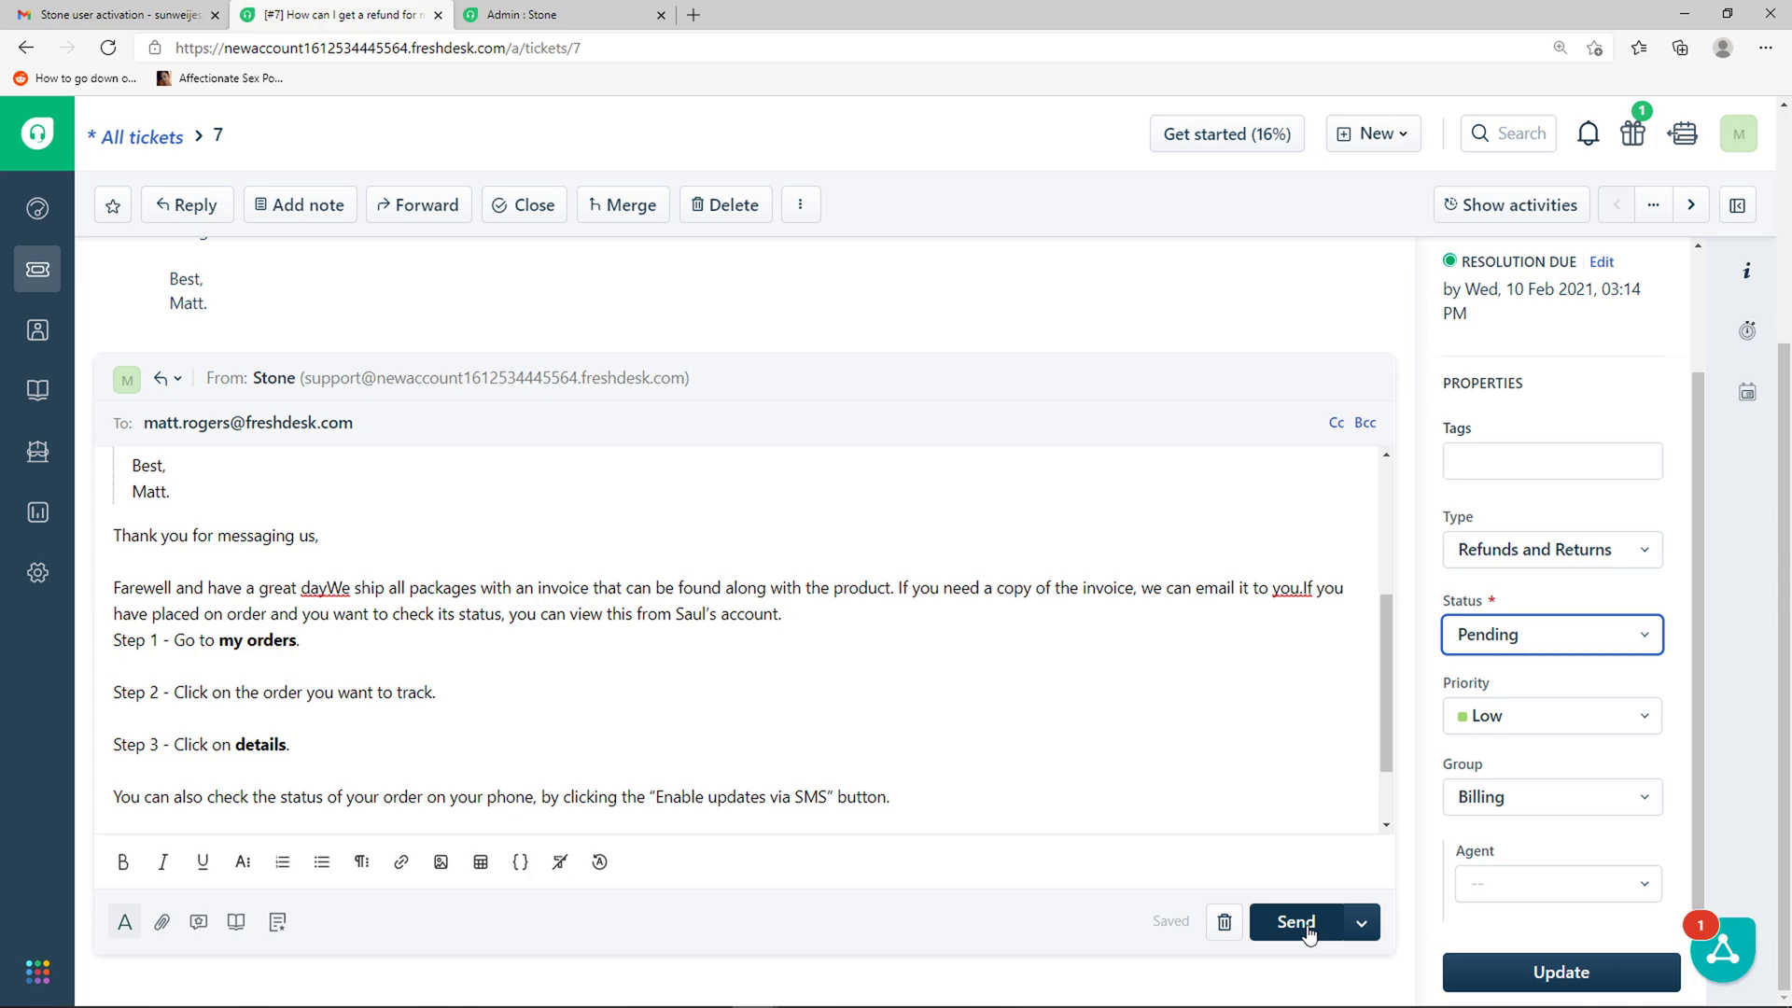
pyautogui.click(1361, 922)
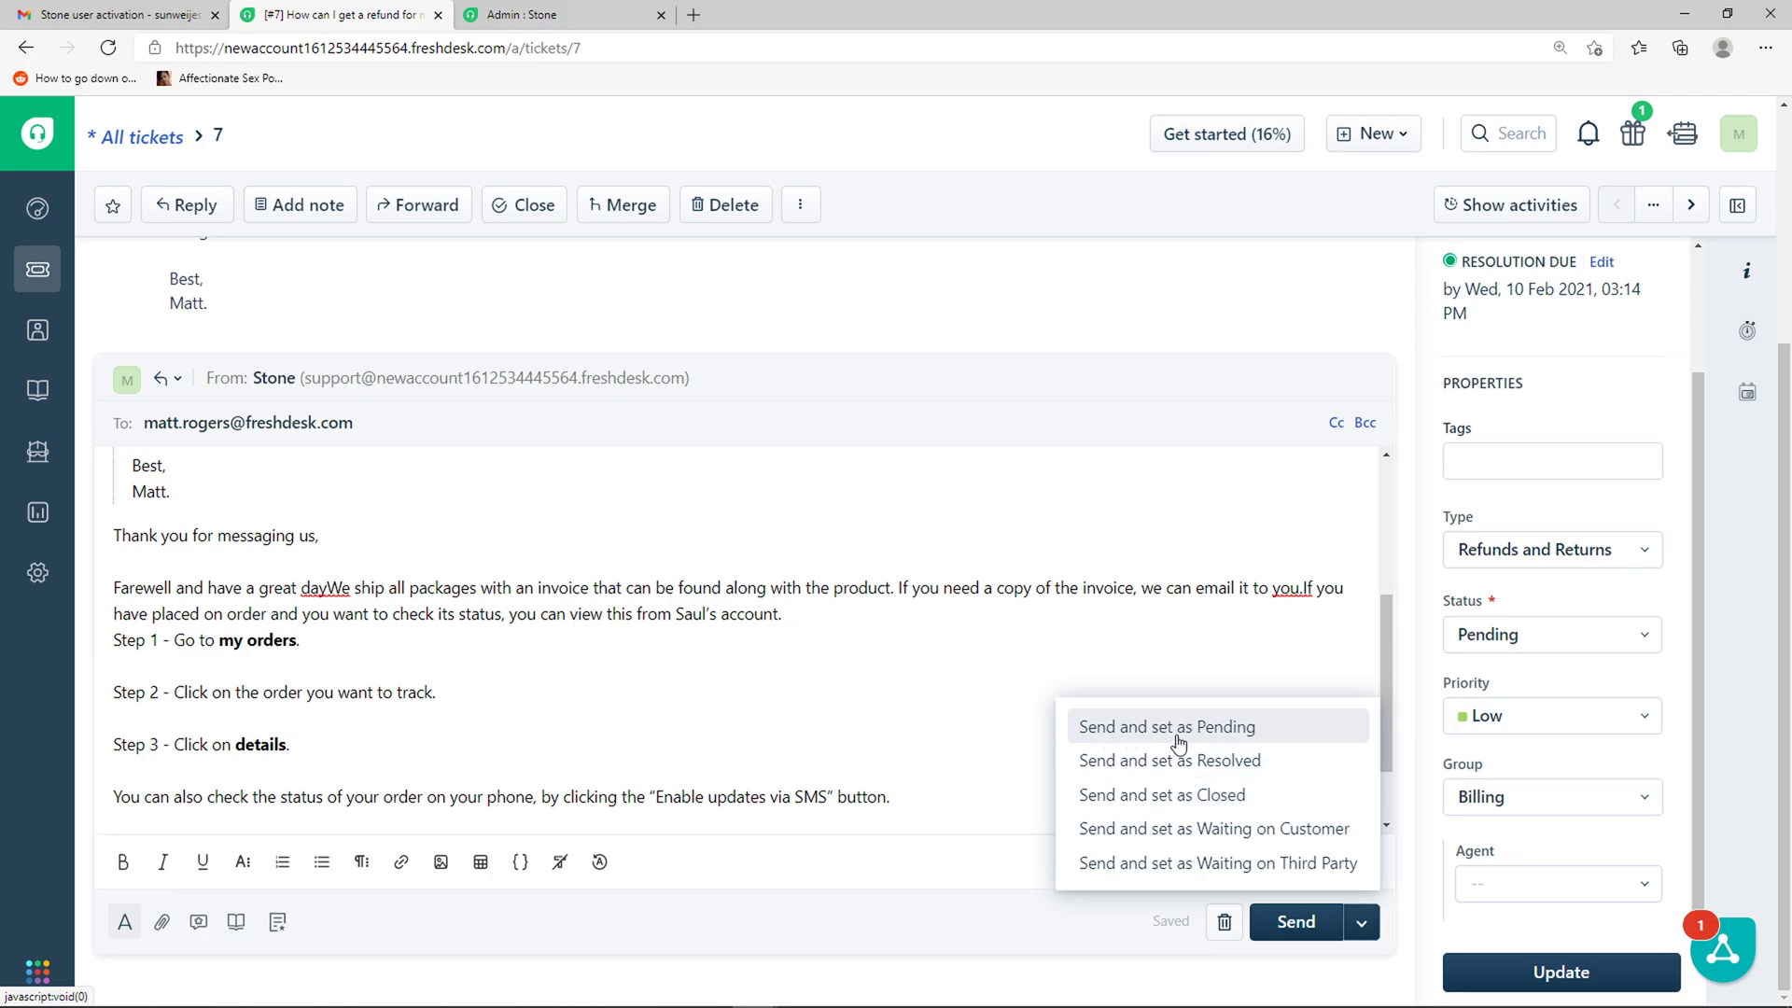
pyautogui.click(1255, 740)
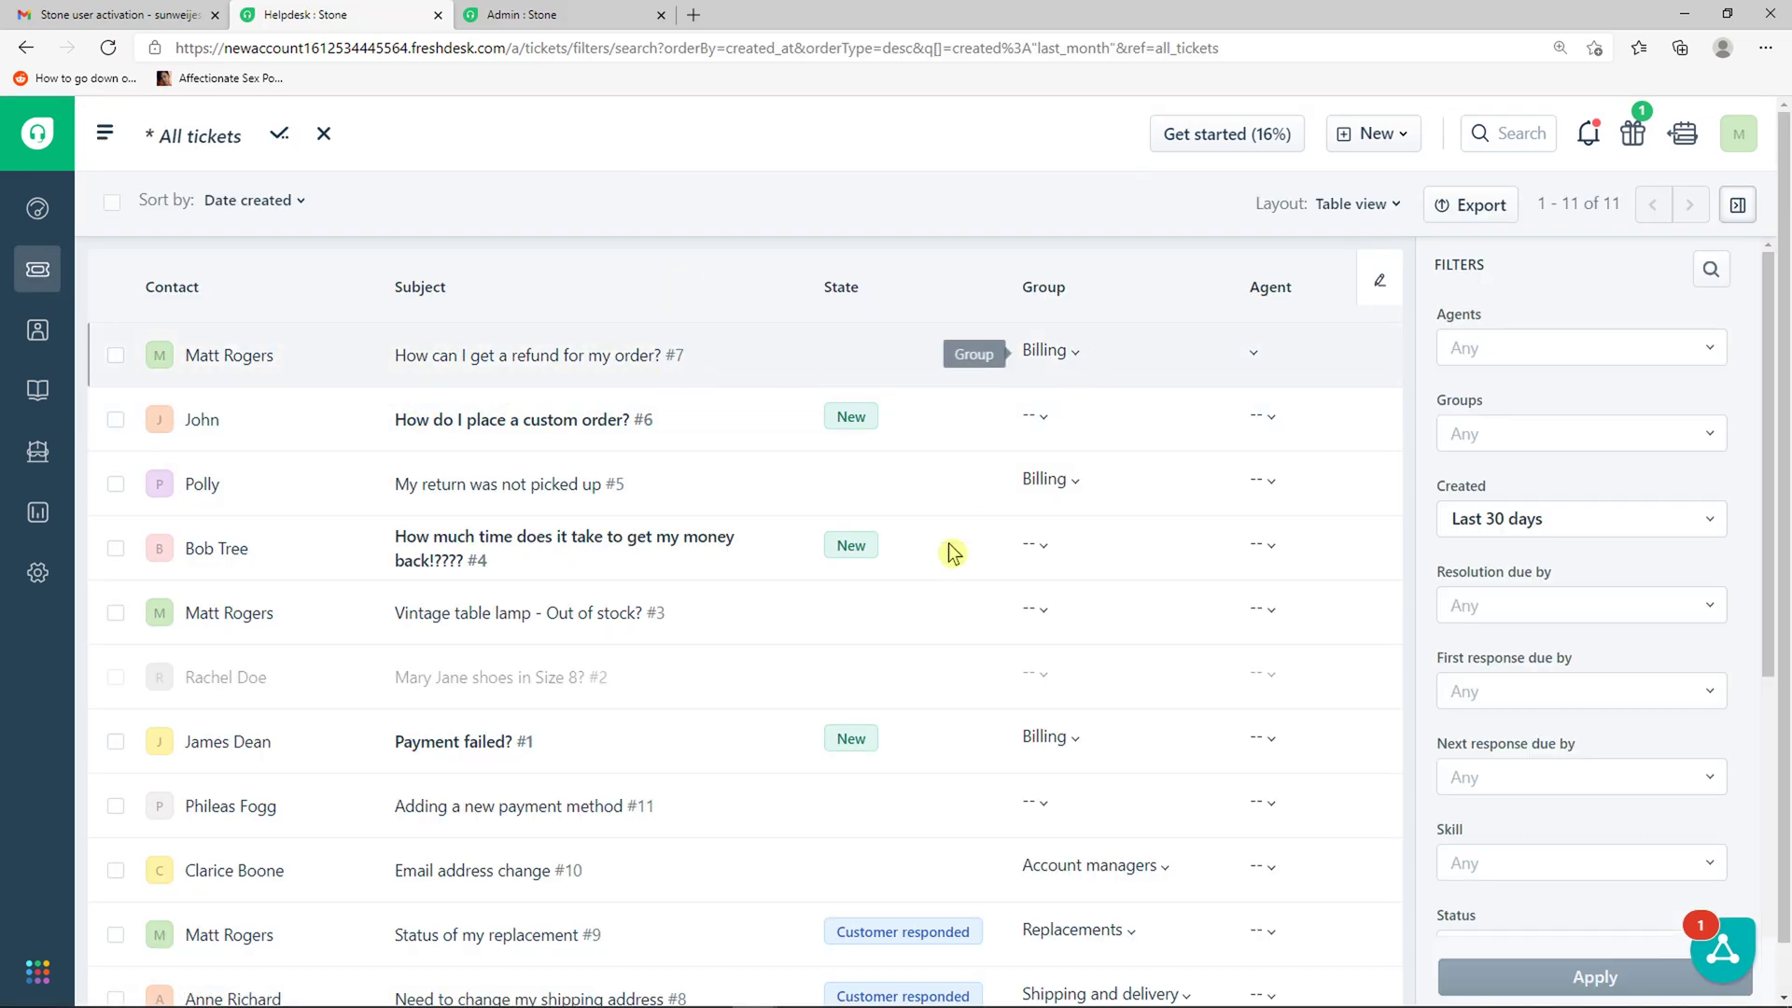
# Confirm ticket #7 shows Low priority, Billing group and Pending status, then go to Contacts.
pyautogui.scroll(-1, 859, 821)
pyautogui.moveTo(934, 988); pyautogui.dragTo(1288, 988)
pyautogui.scroll(1, 1220, 564)
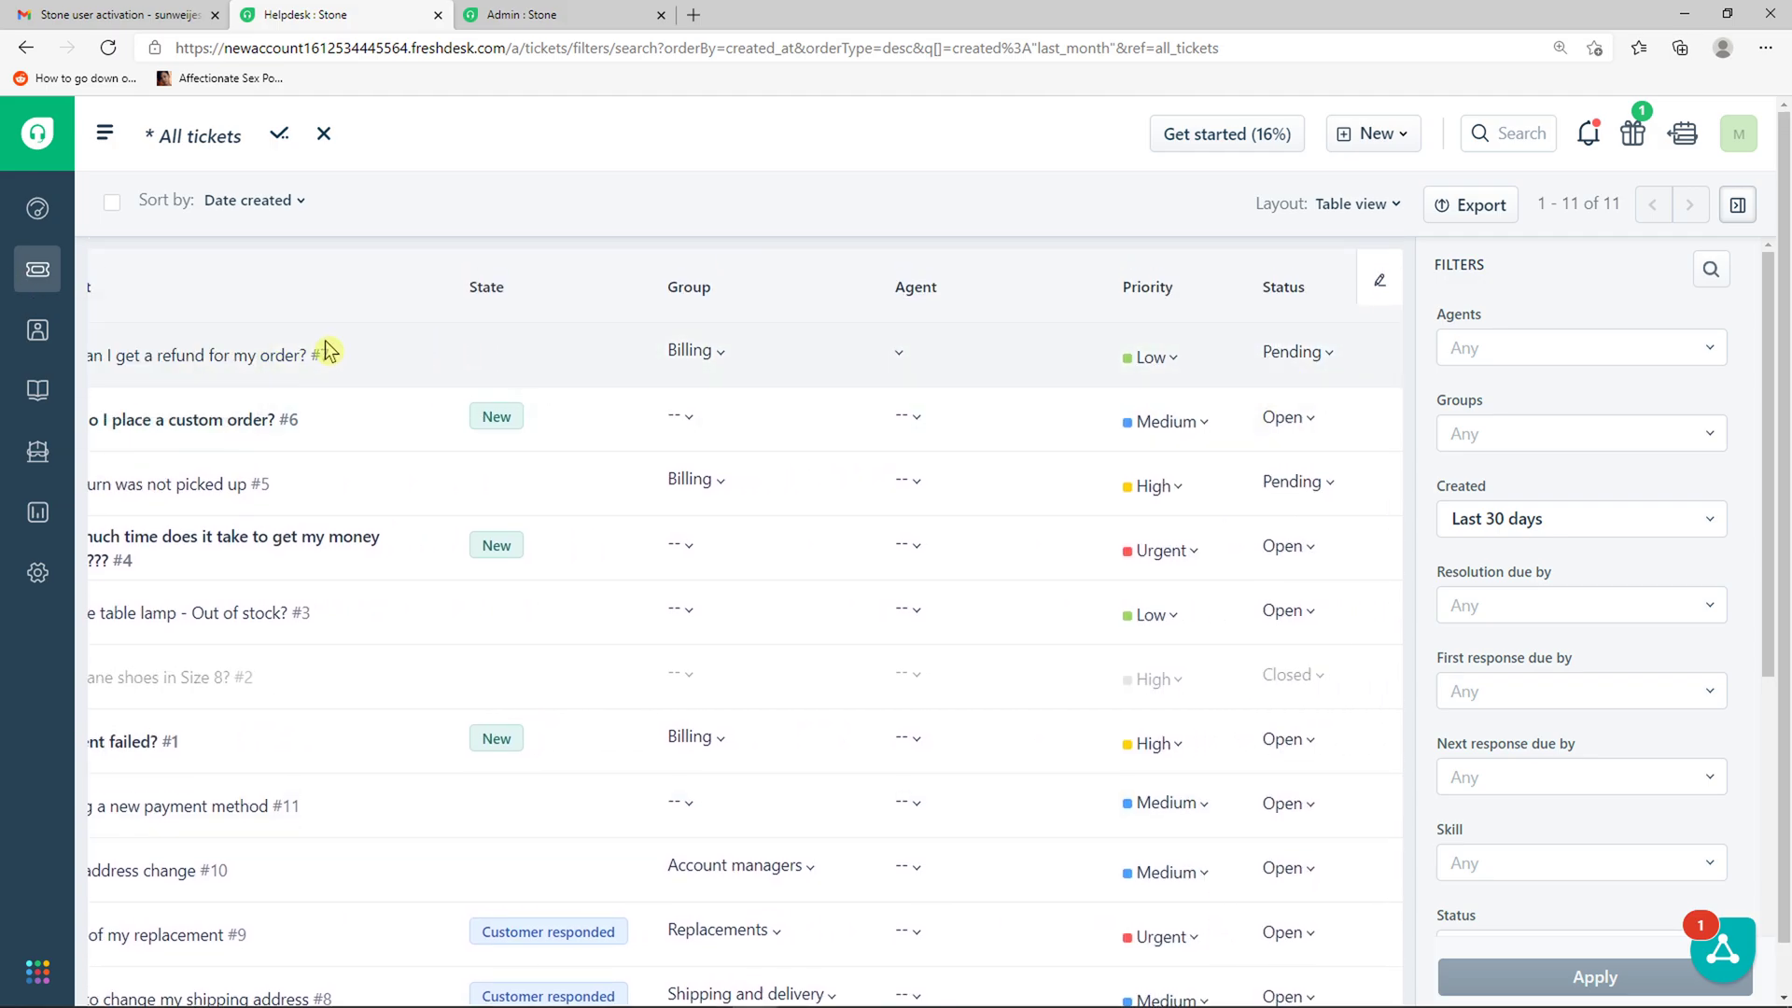
pyautogui.moveTo(37, 330)
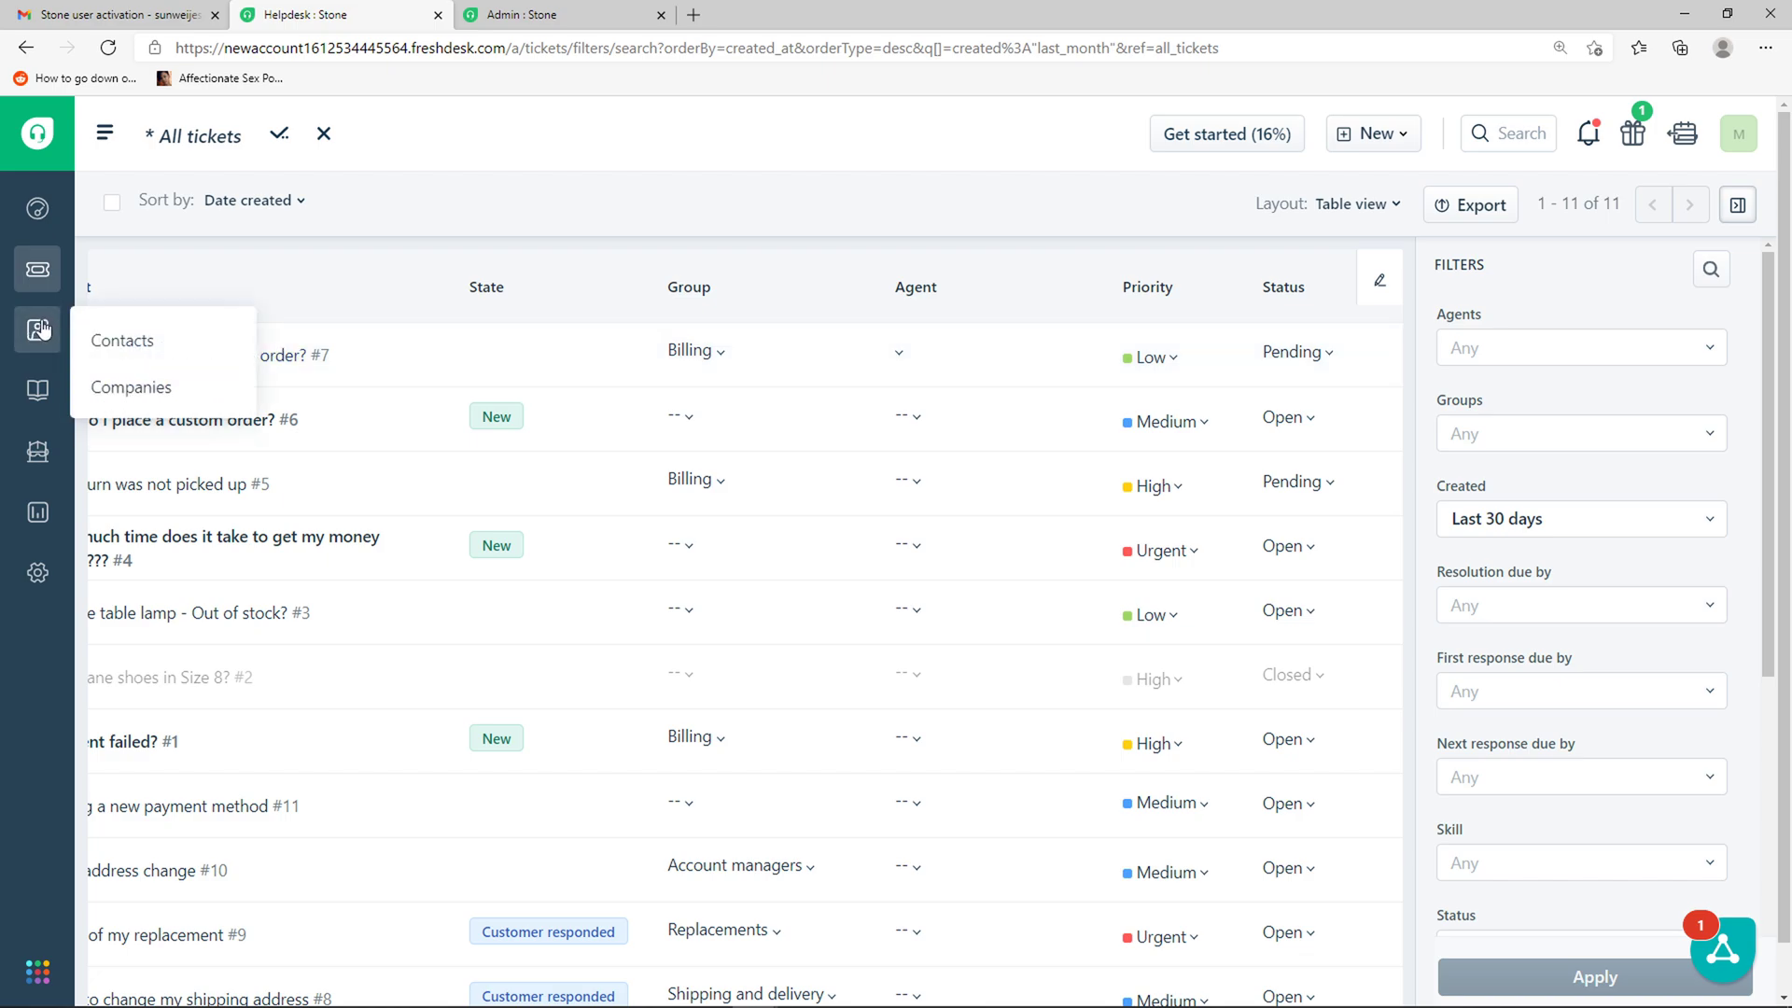
pyautogui.click(39, 329)
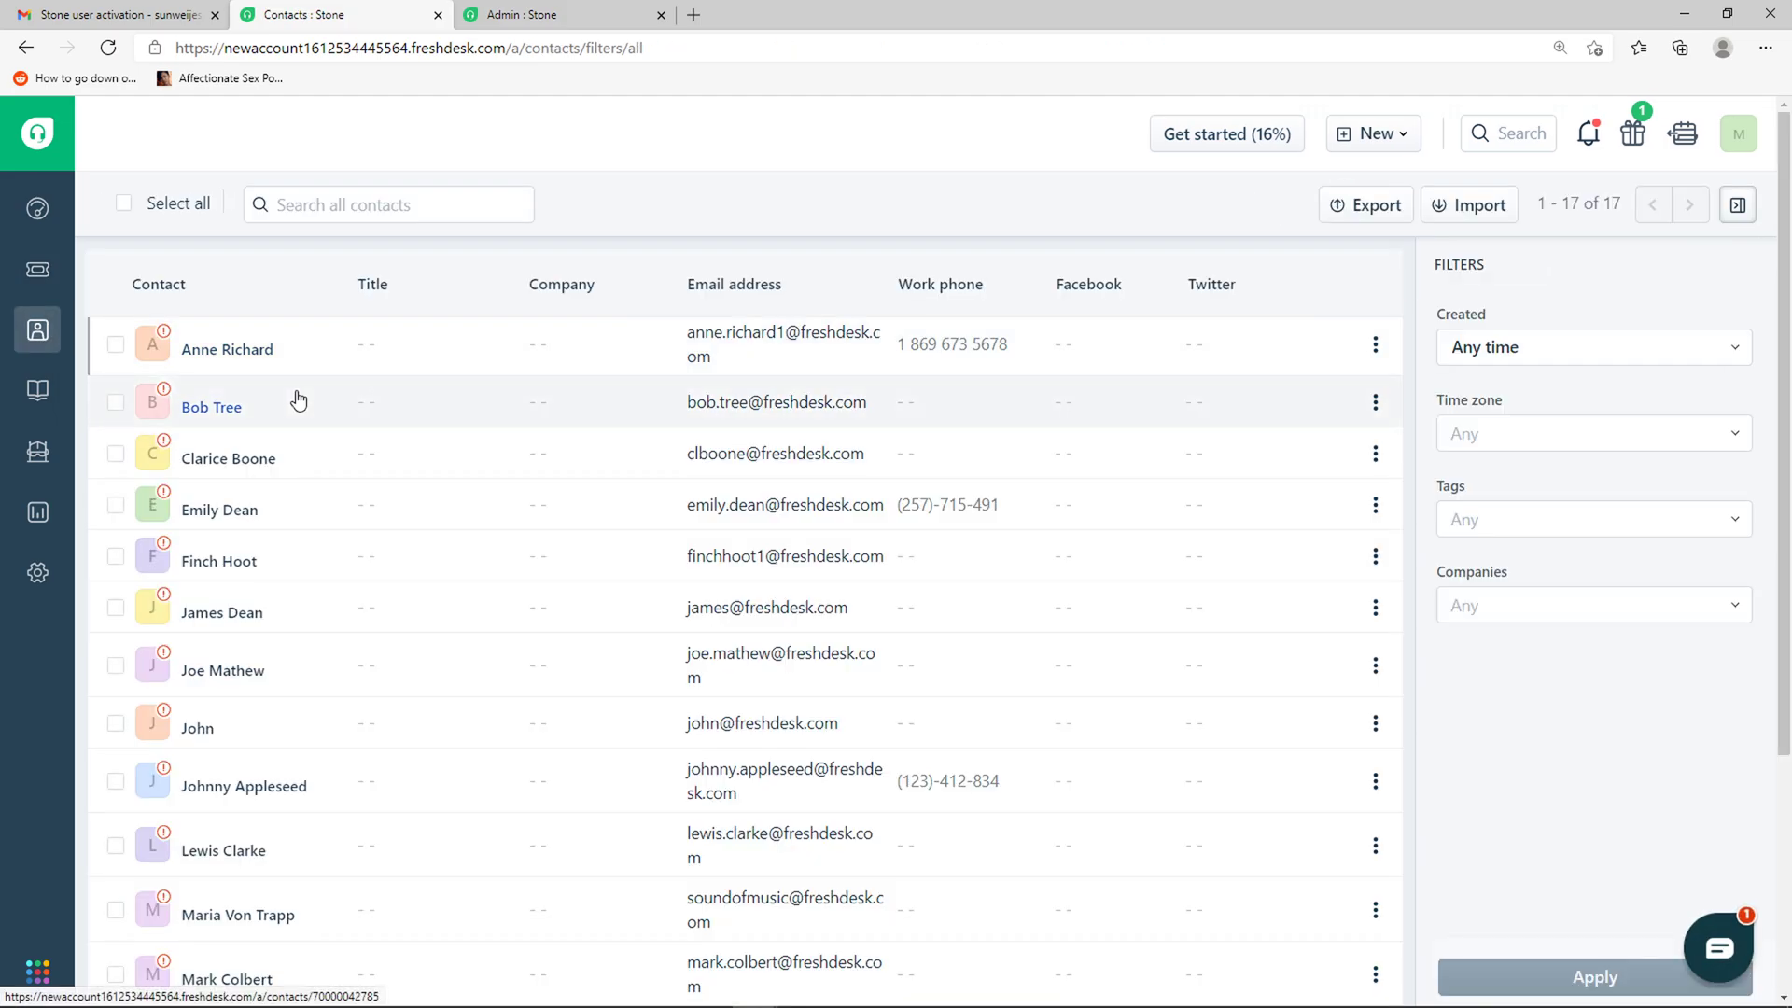
# Open the first contact's profile on its Tickets tab, where ticket #8 is listed.
pyautogui.click(245, 352)
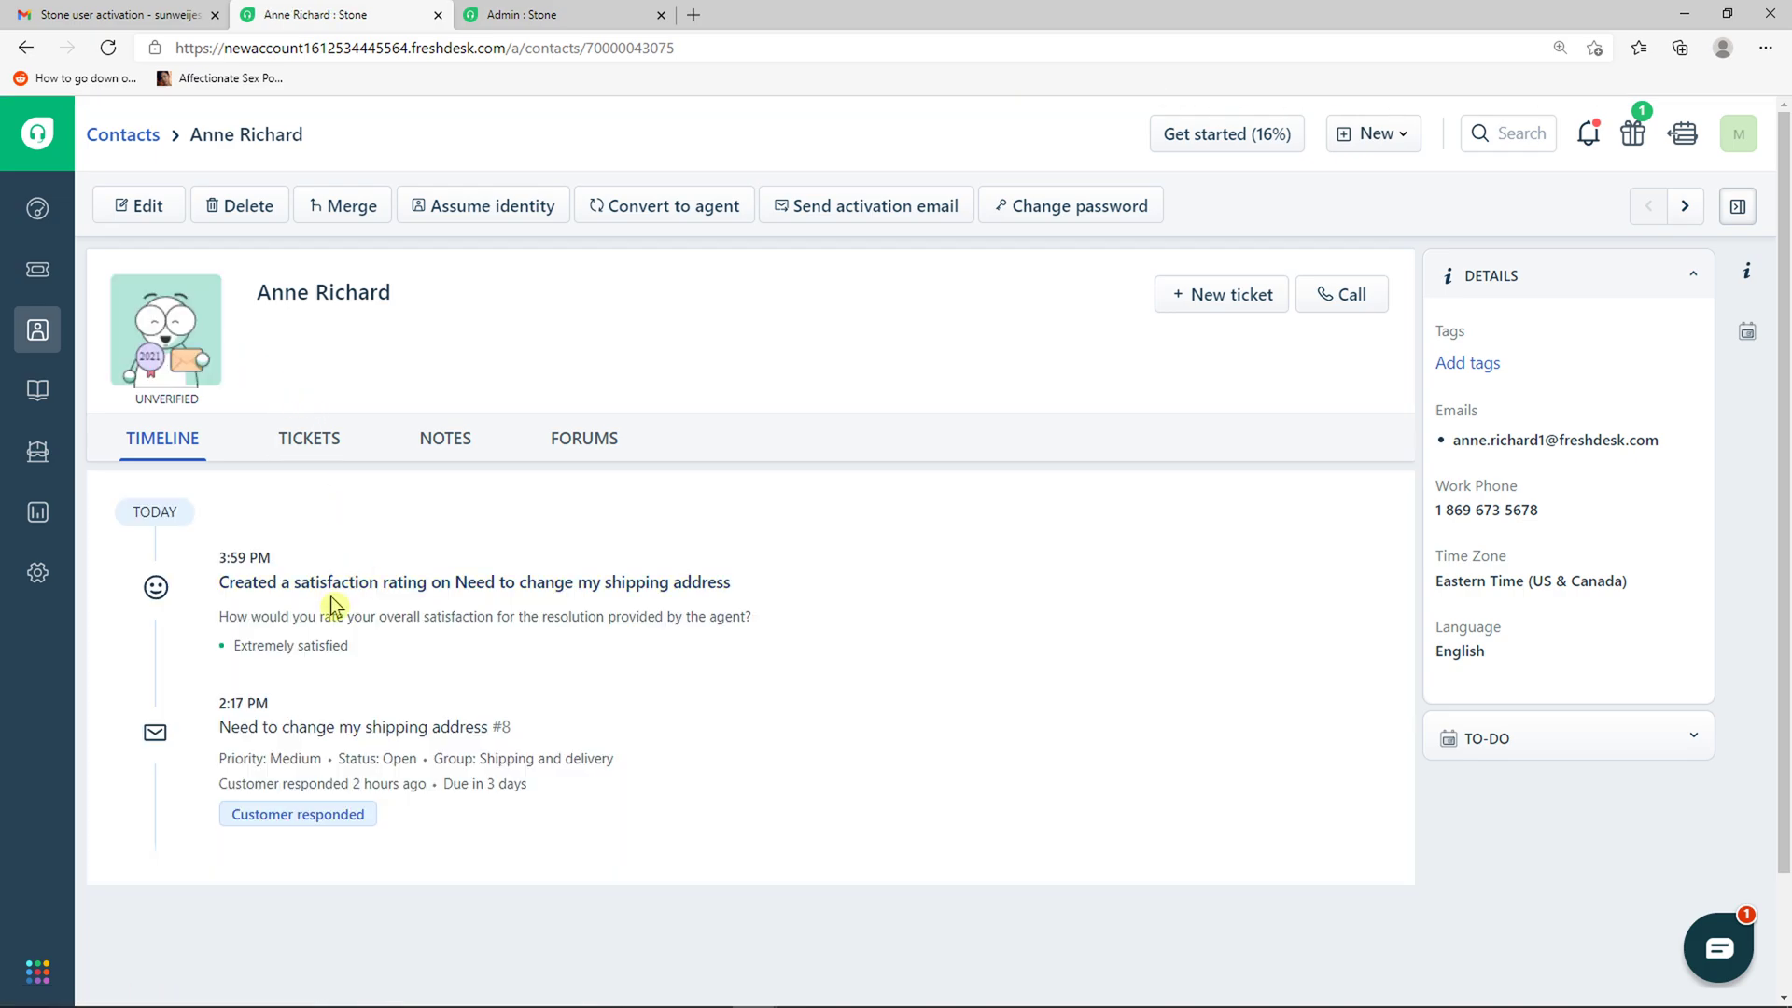
pyautogui.click(290, 449)
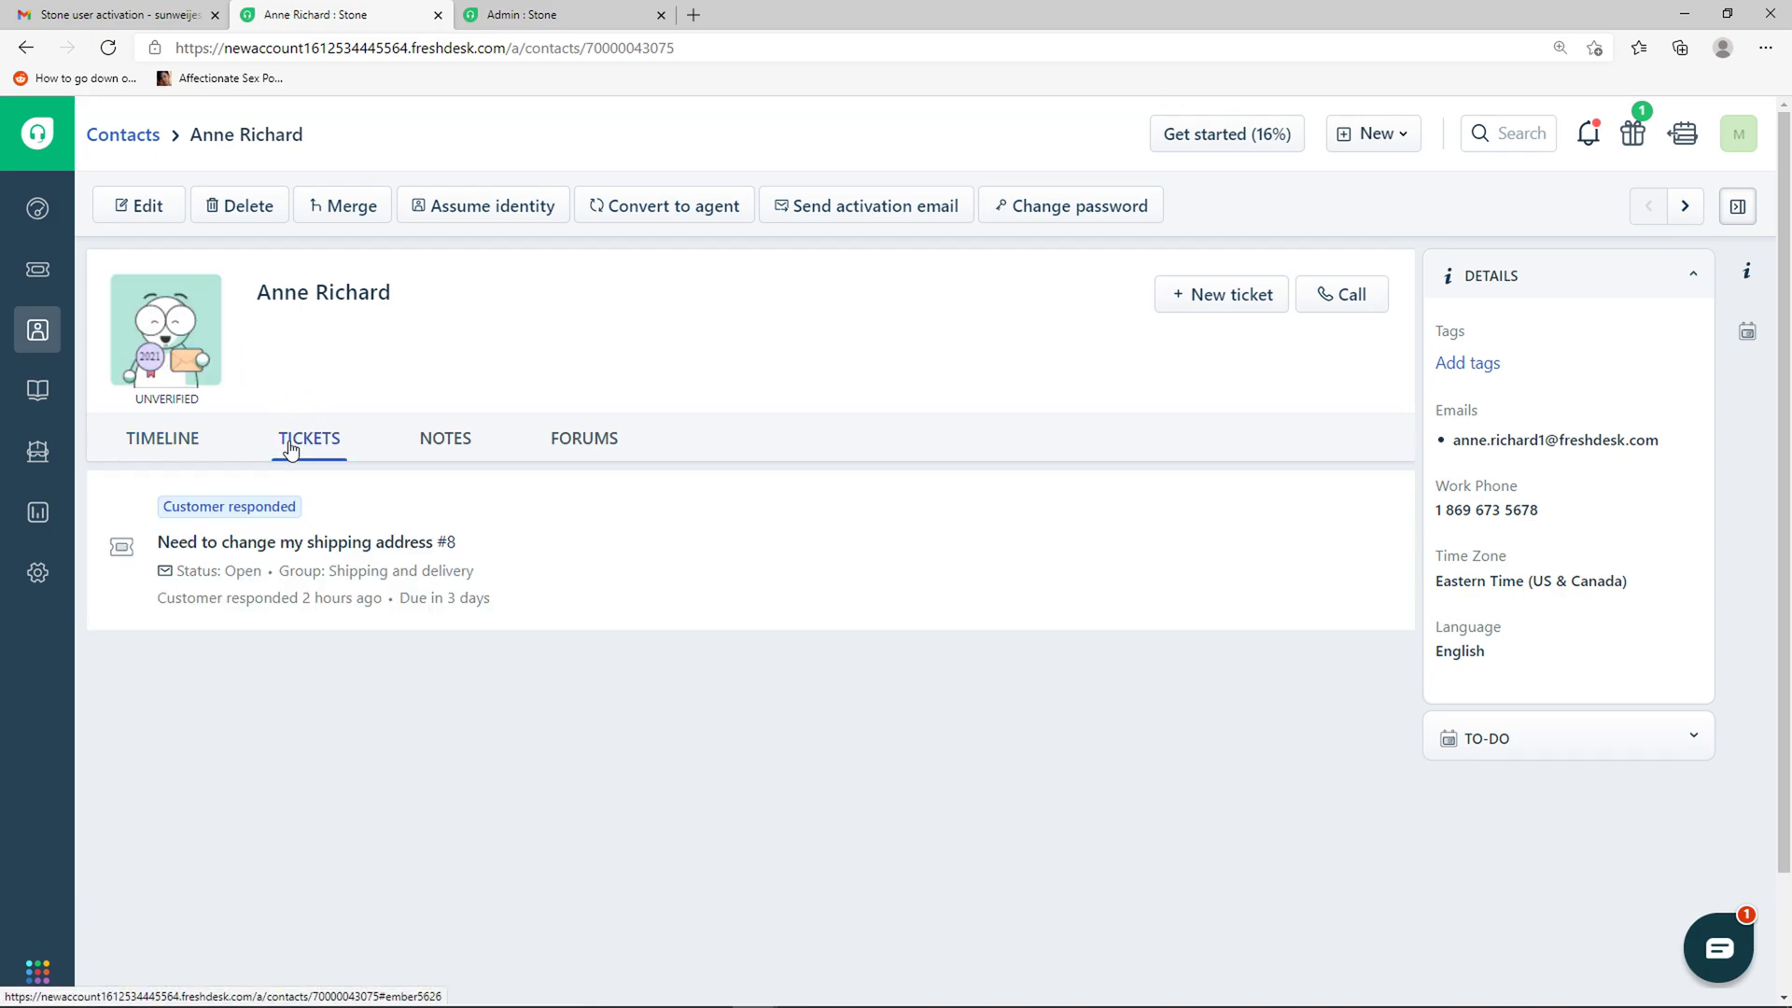
pyautogui.moveTo(280, 561)
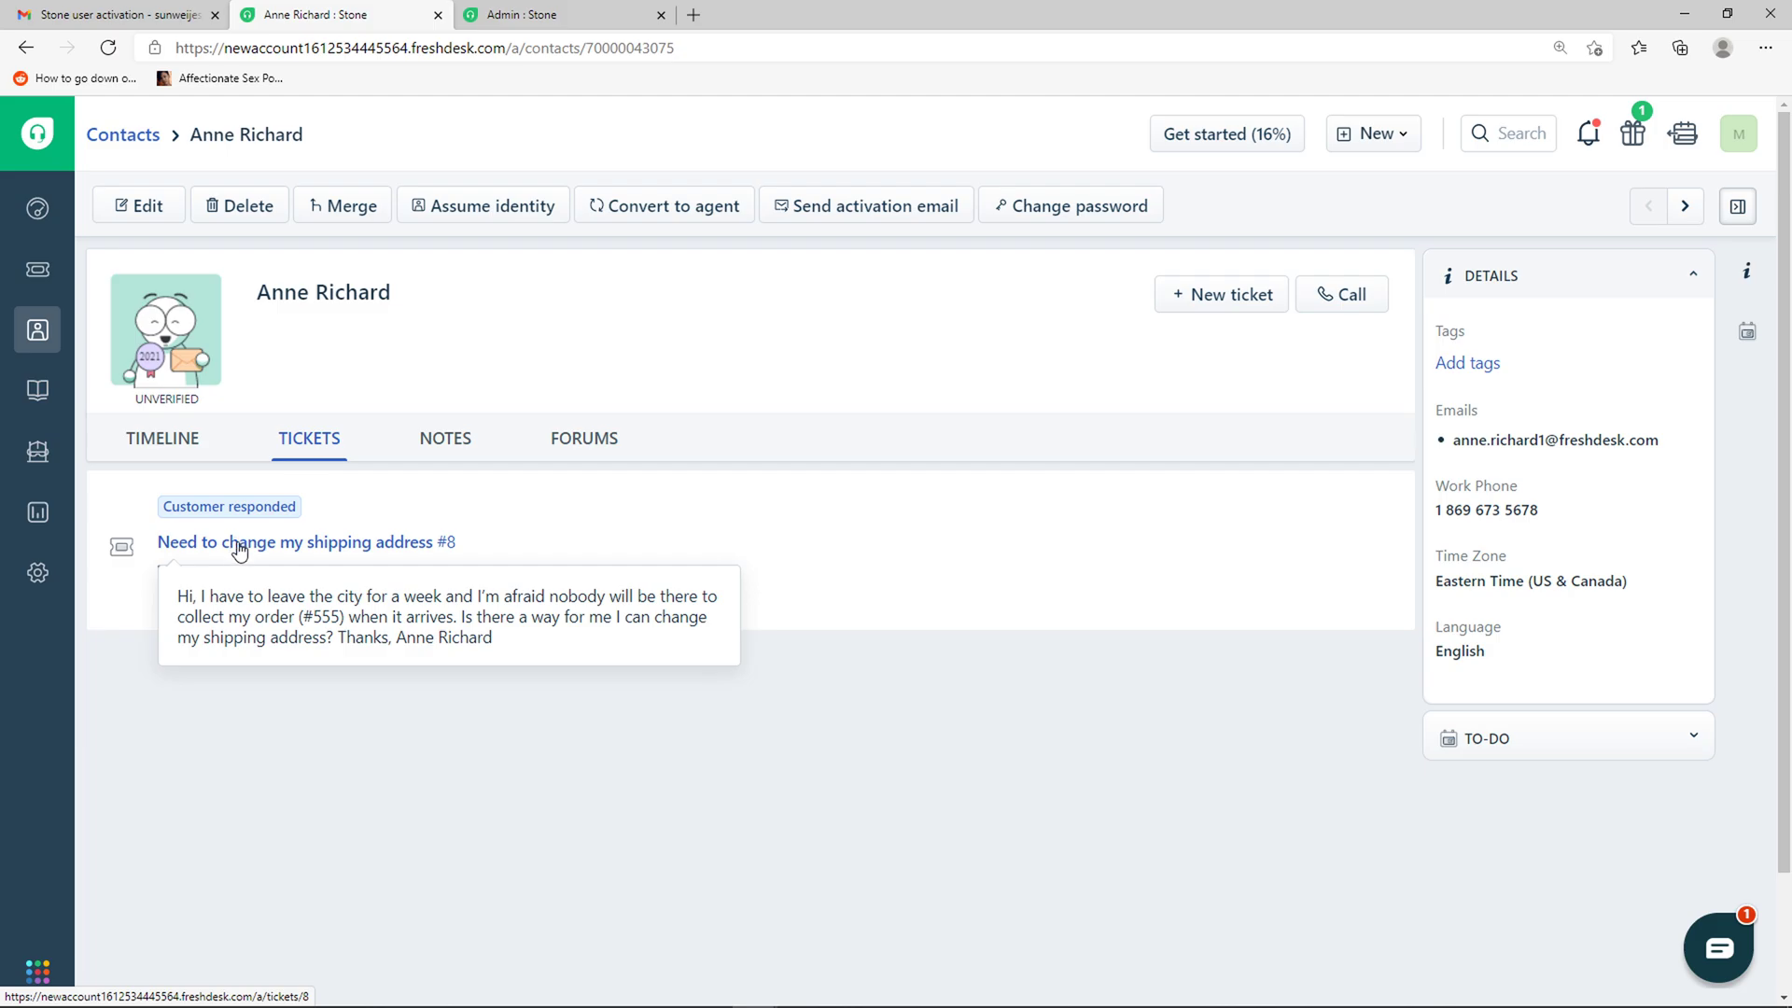
# Open ticket #8 'Need to change my shipping address' and read through it.
pyautogui.click(252, 549)
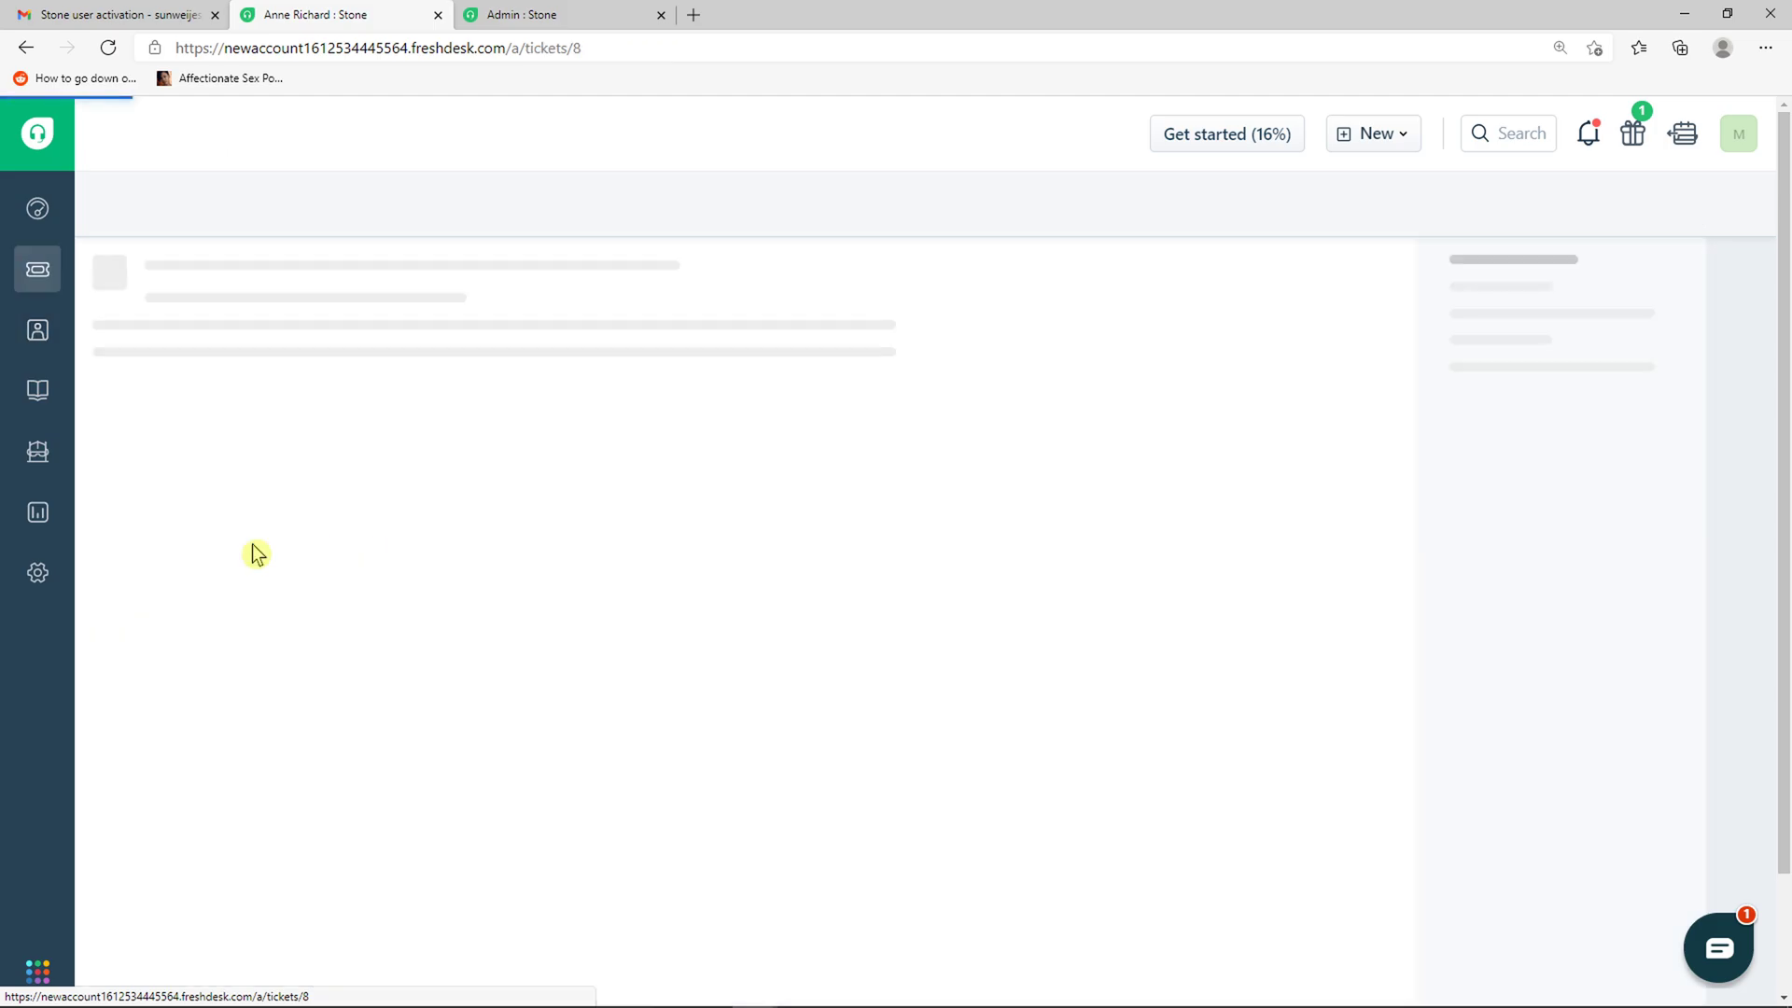
pyautogui.scroll(-10, 259, 537)
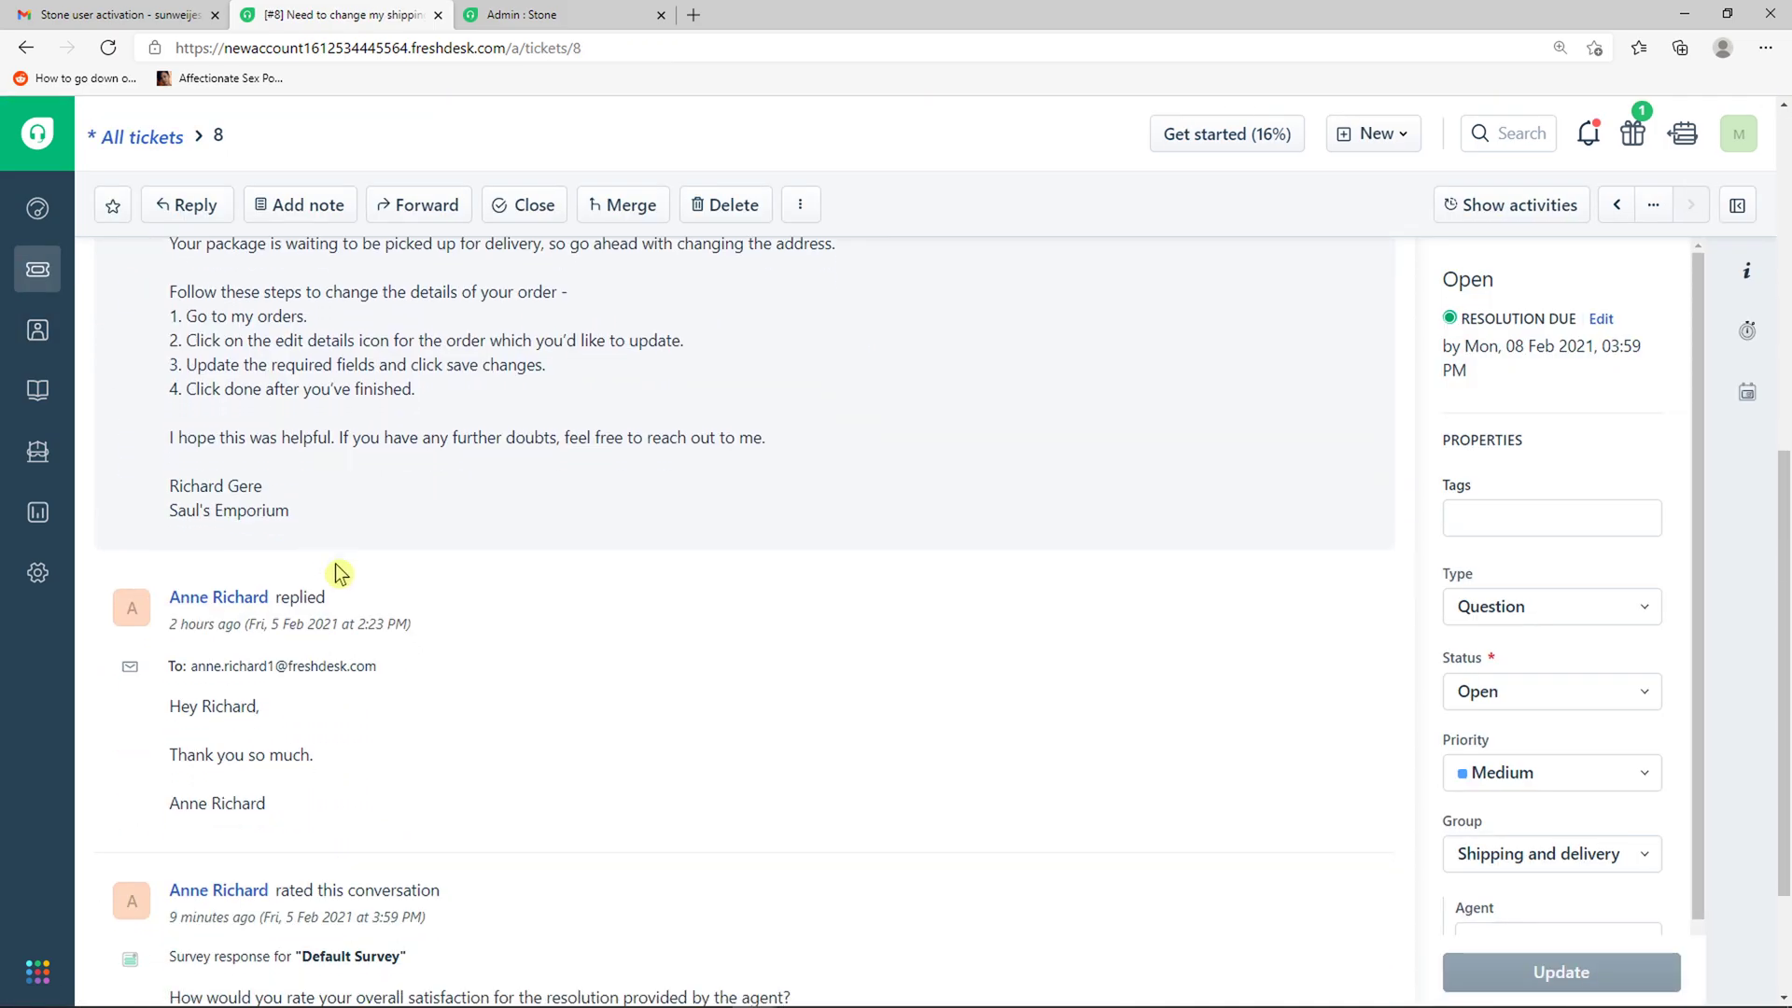
pyautogui.scroll(10, 228, 760)
pyautogui.scroll(-10, 285, 745)
pyautogui.scroll(10, 345, 933)
# Return via Contacts to the first contact's profile and bring up the New menu.
pyautogui.moveTo(37, 329)
pyautogui.click(106, 340)
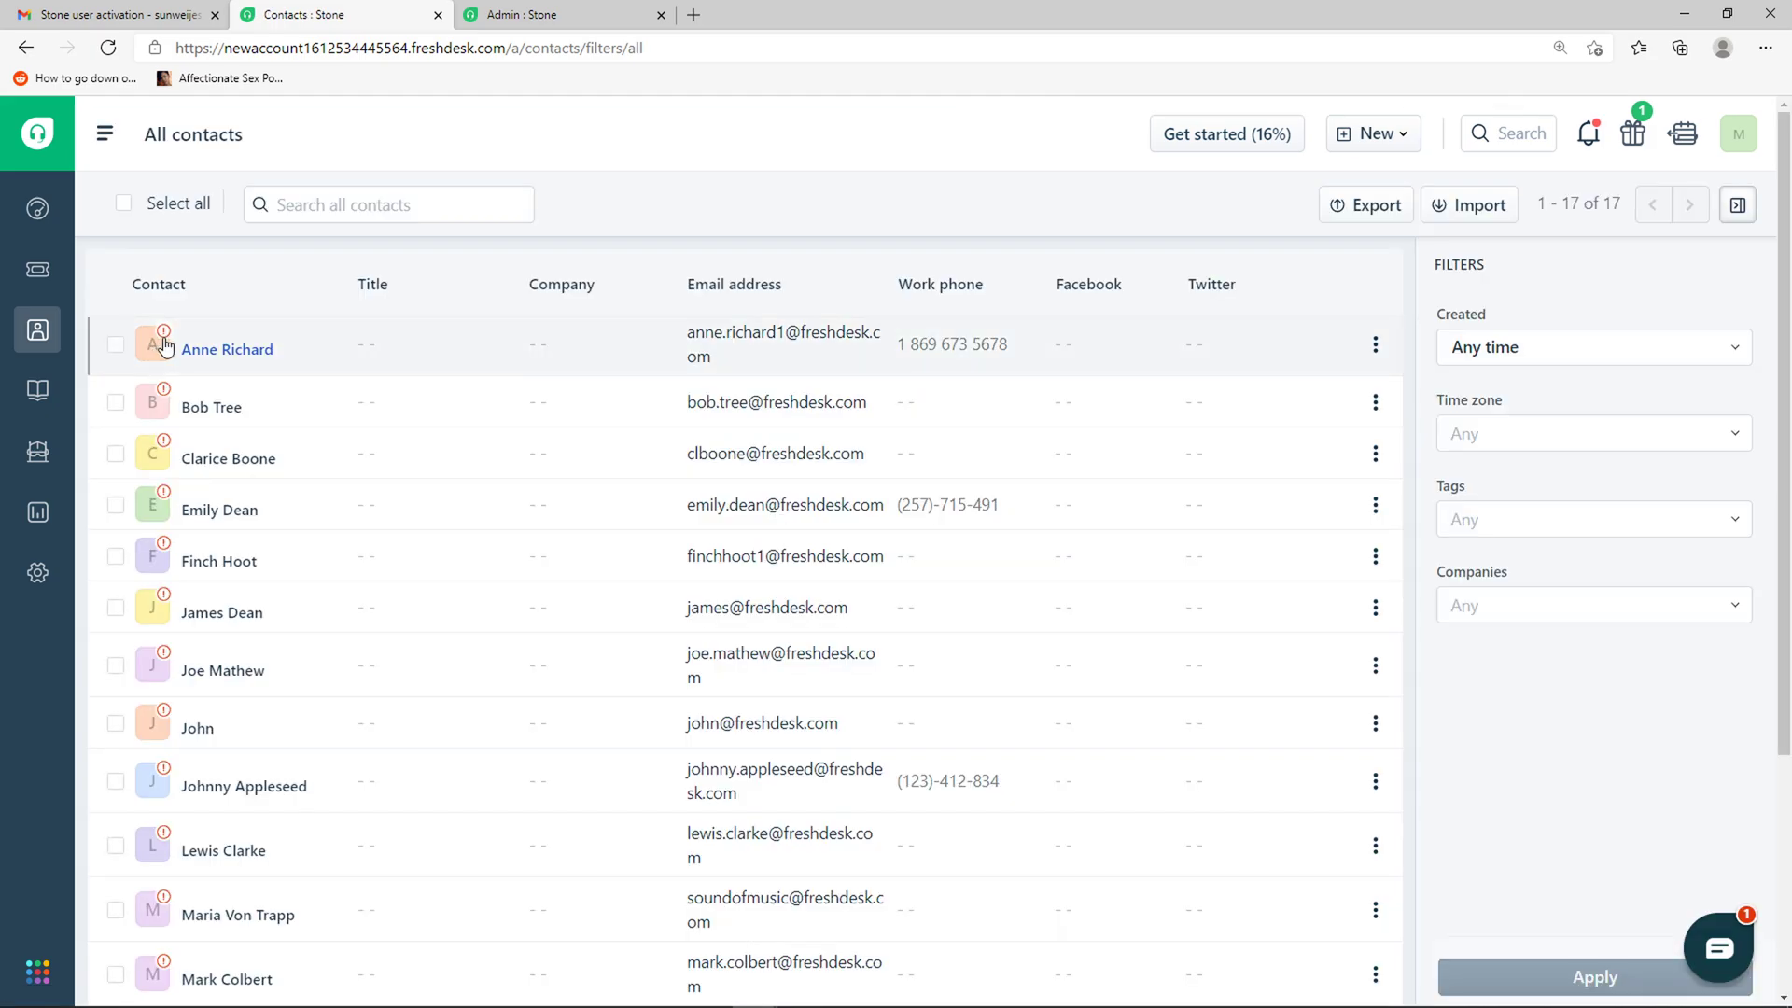
pyautogui.click(246, 350)
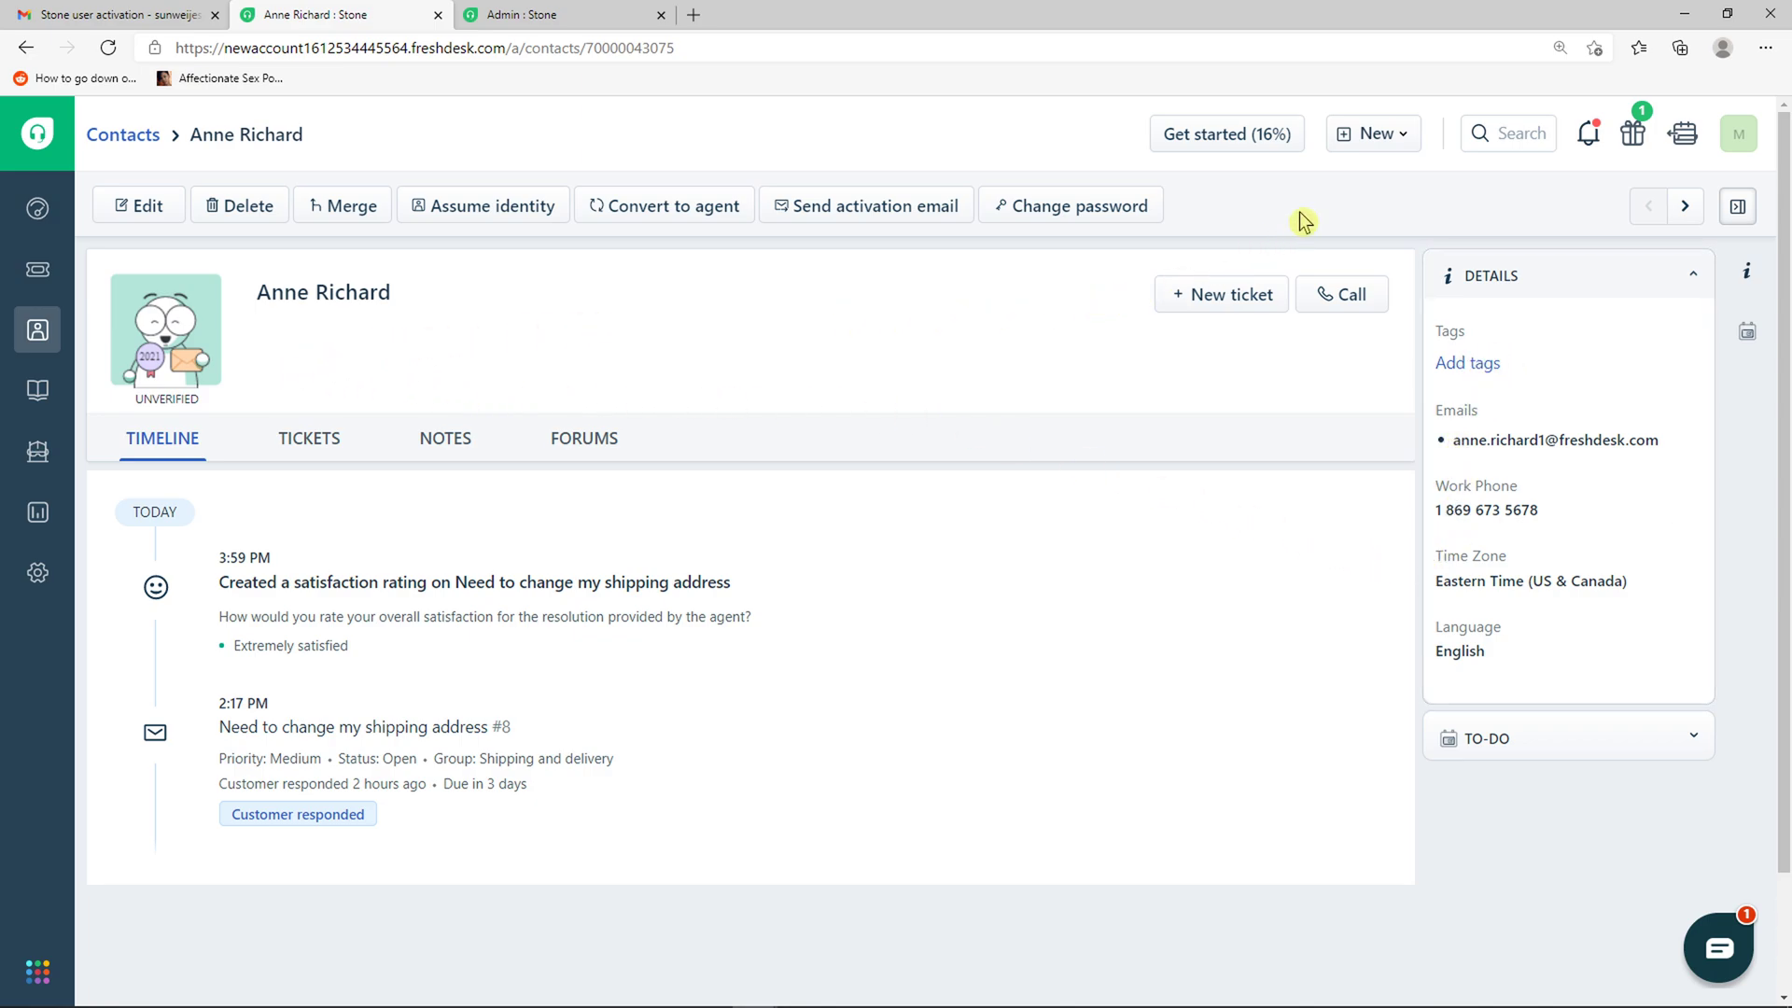
pyautogui.click(1400, 144)
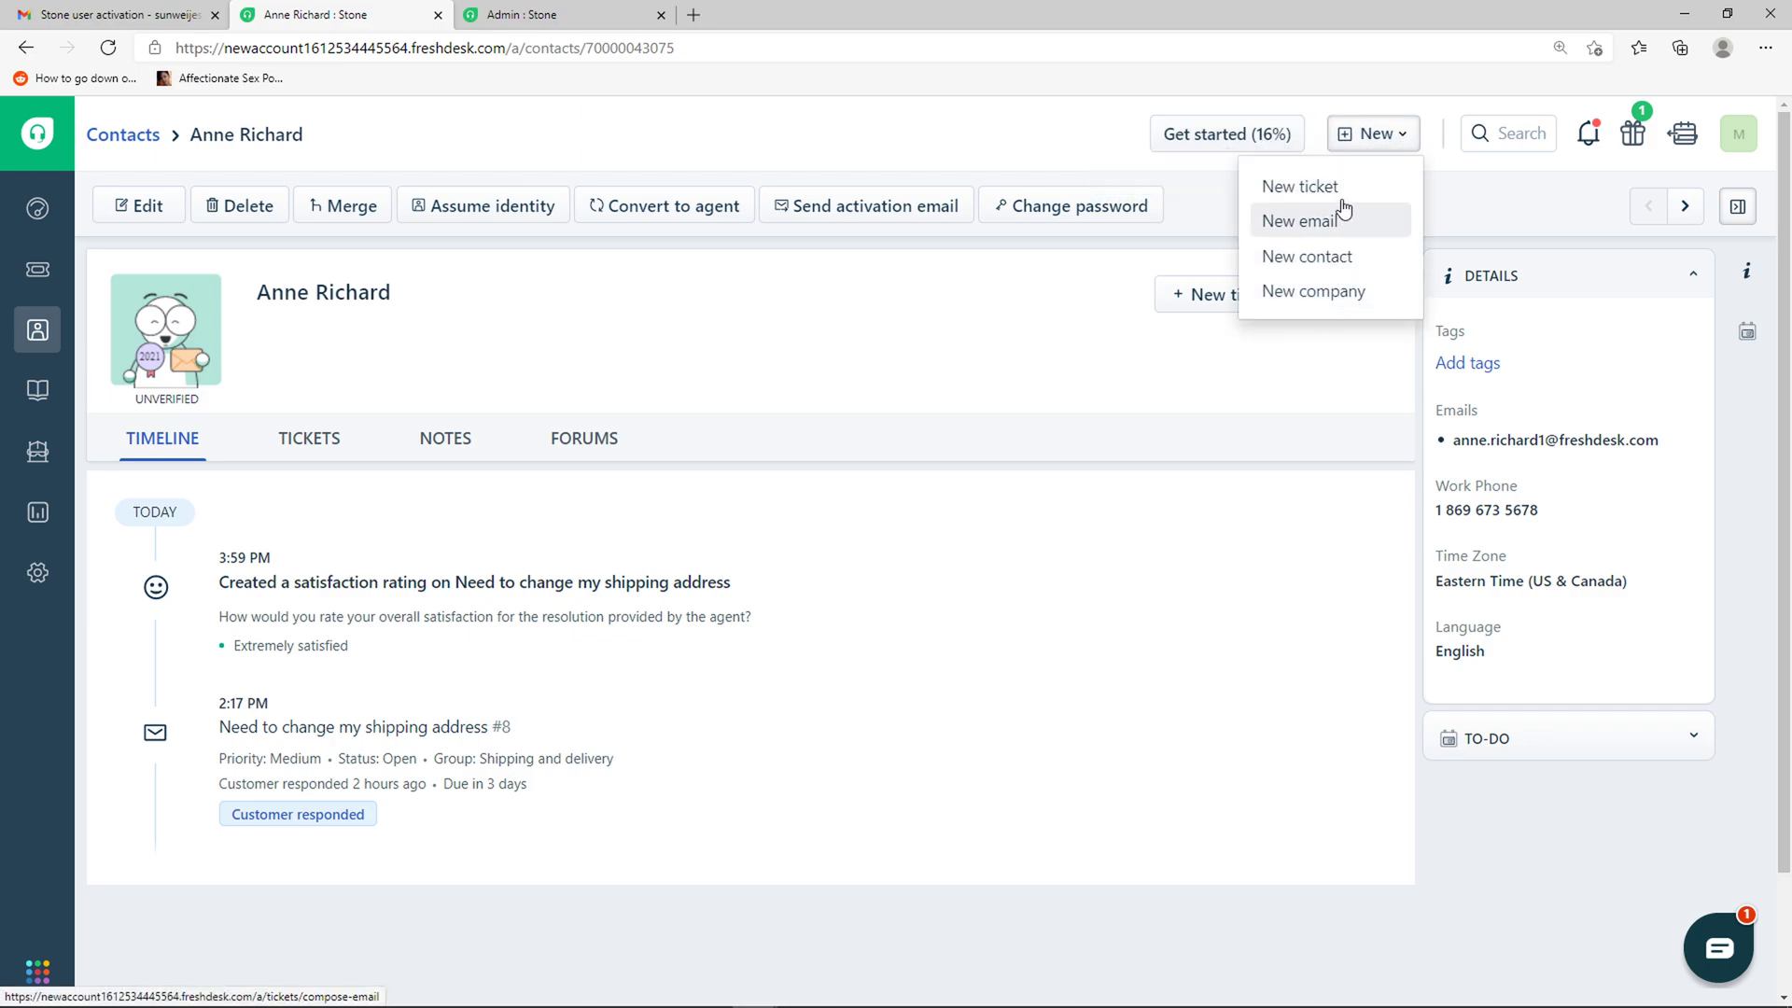
pyautogui.click(1344, 204)
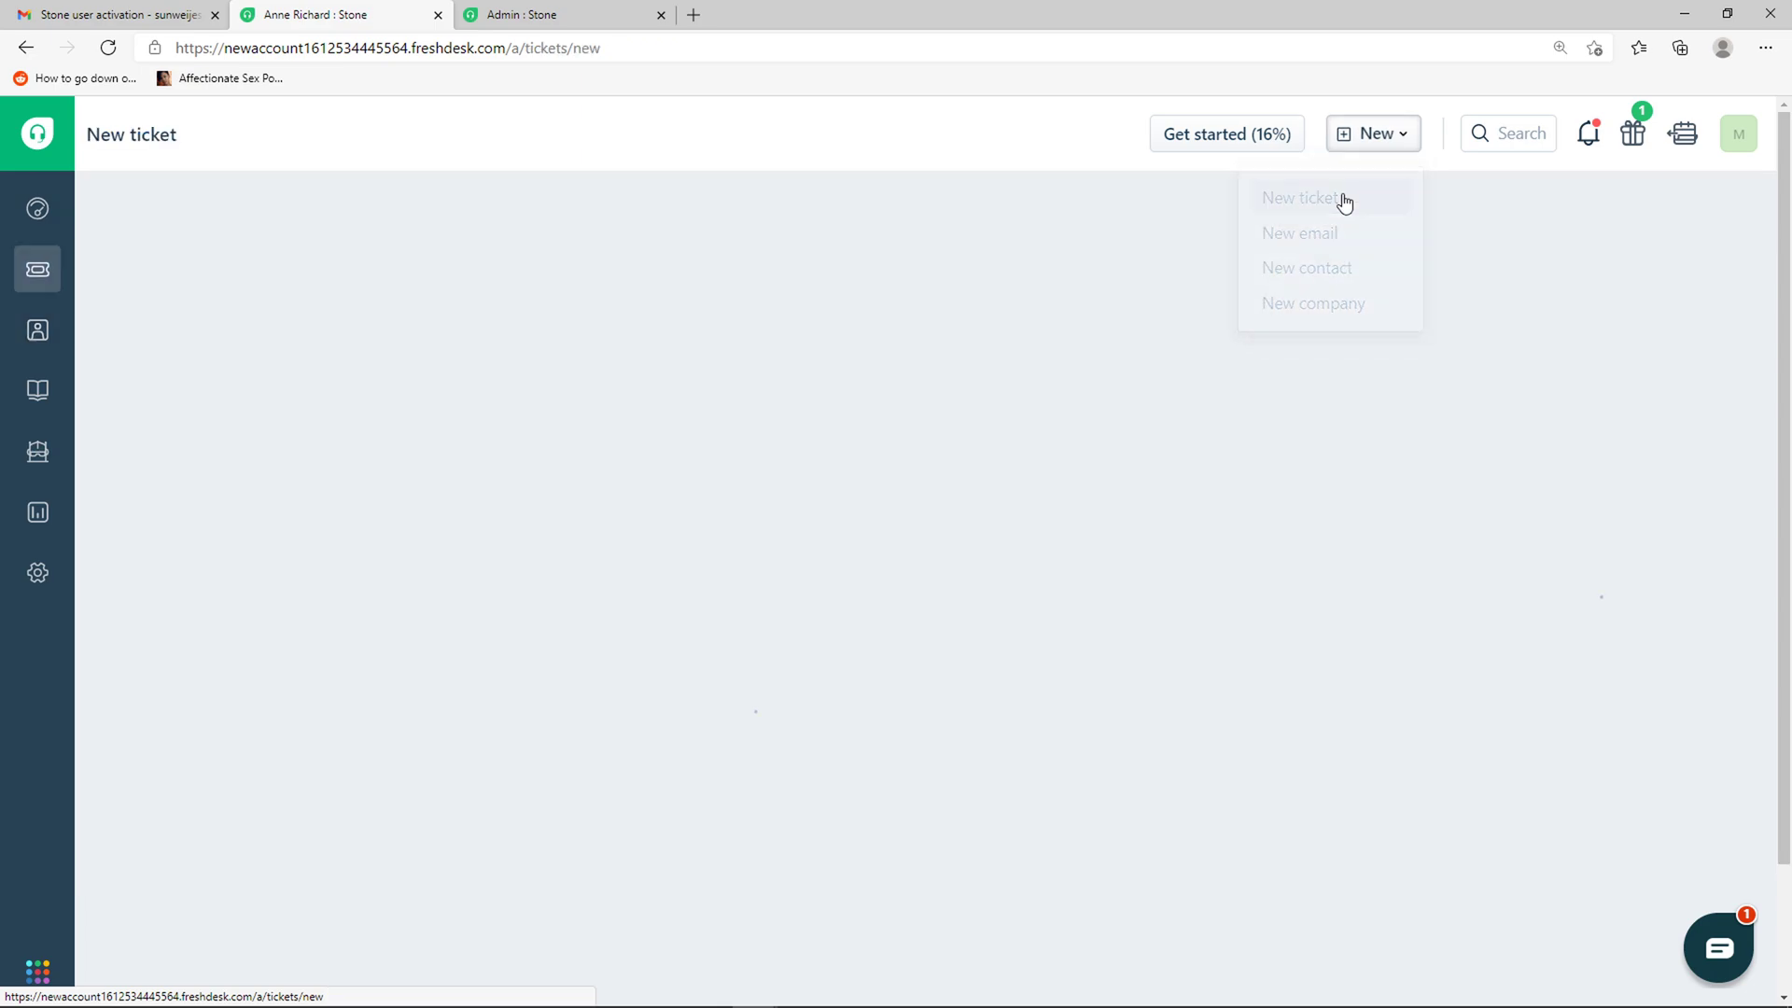
pyautogui.click(465, 288)
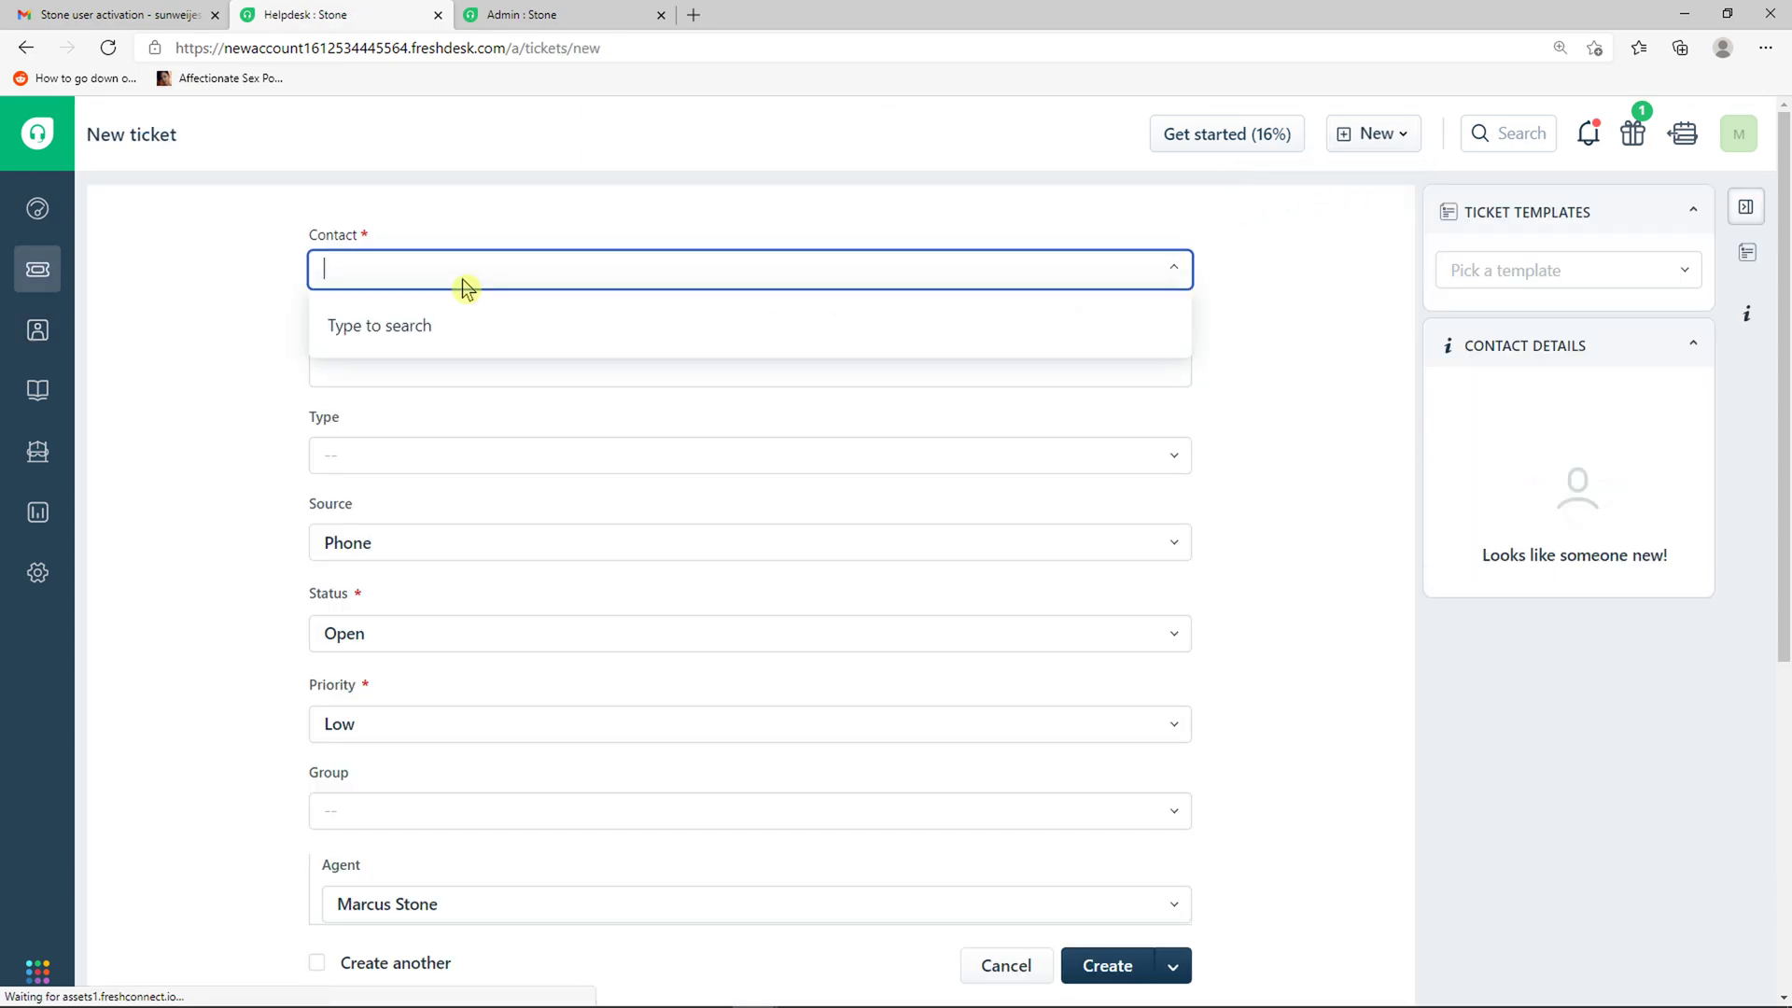
pyautogui.click(227, 334)
pyautogui.click(337, 365)
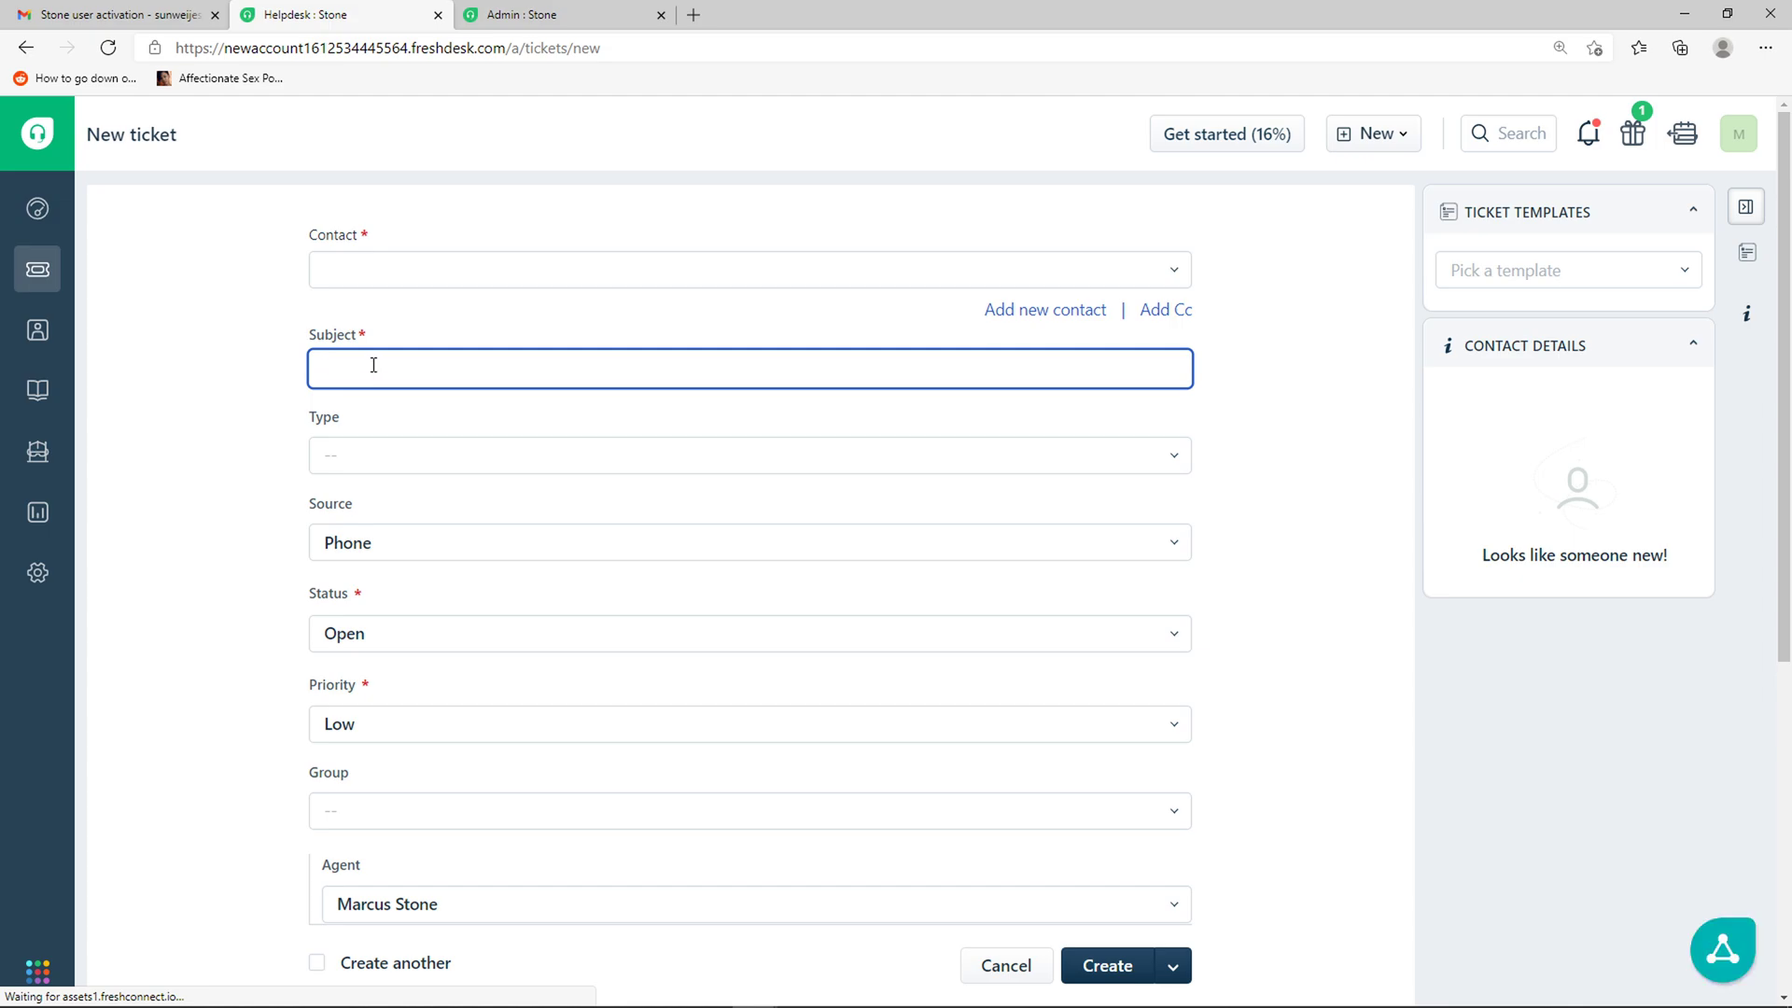
pyautogui.click(395, 450)
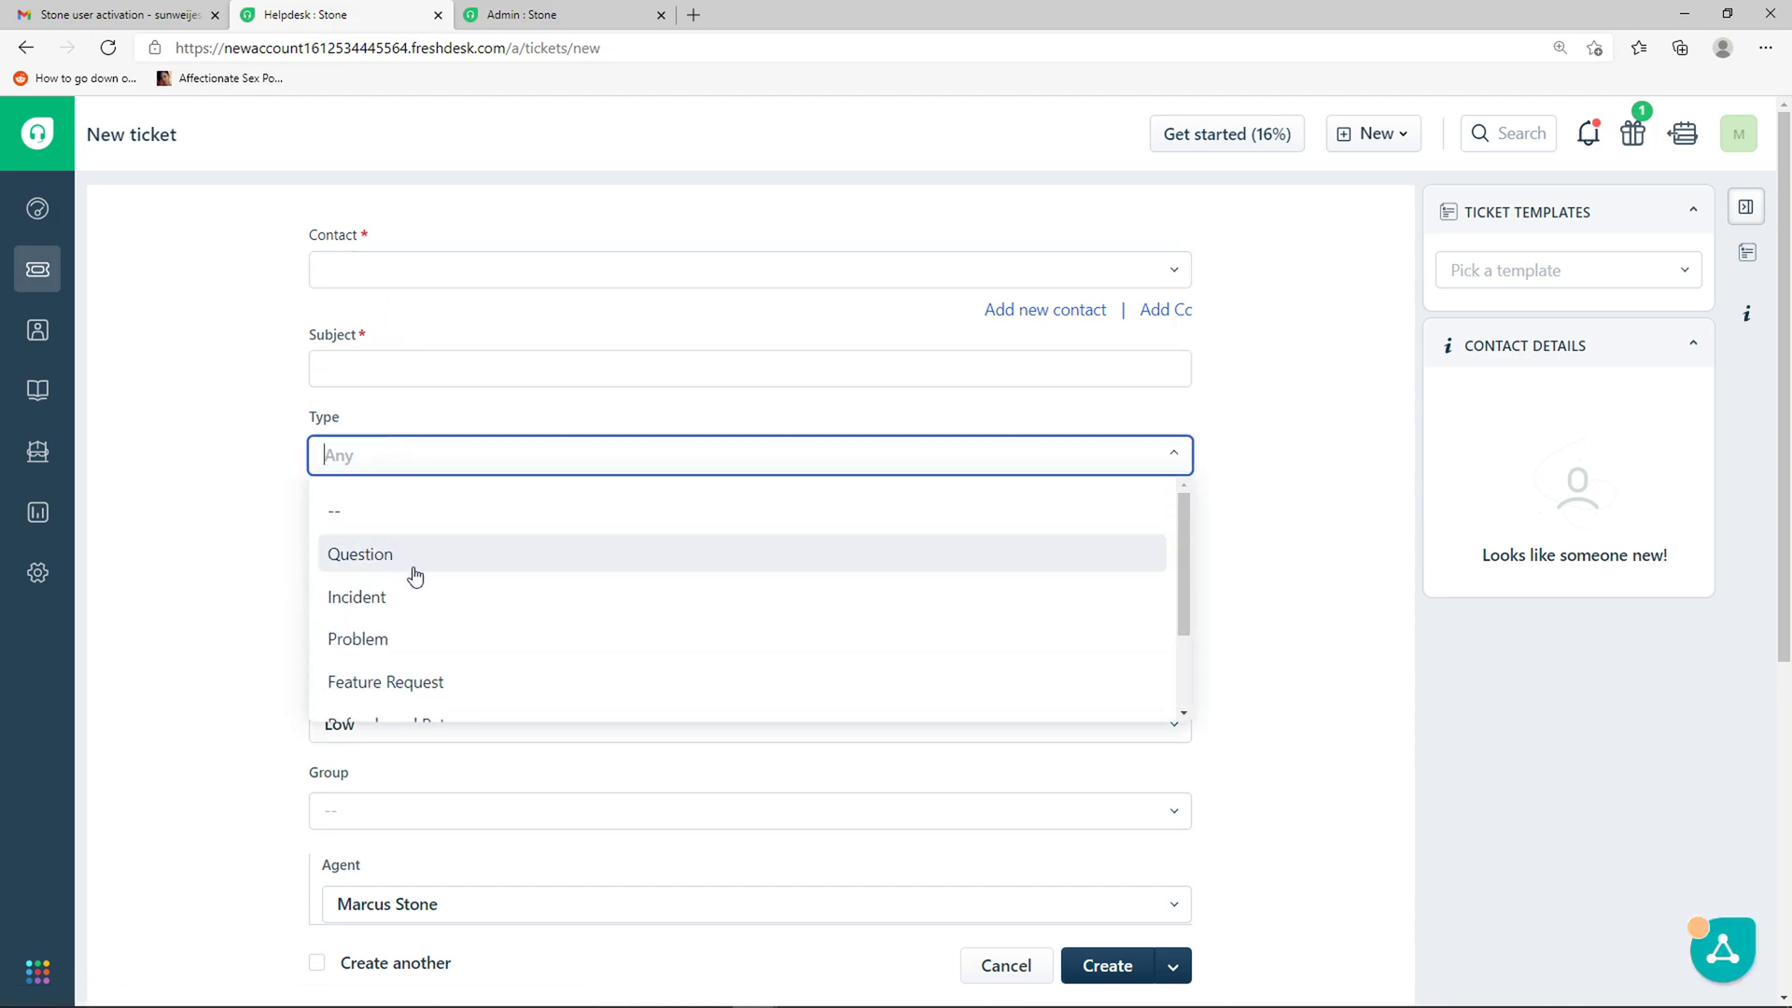
pyautogui.scroll(-1, 434, 586)
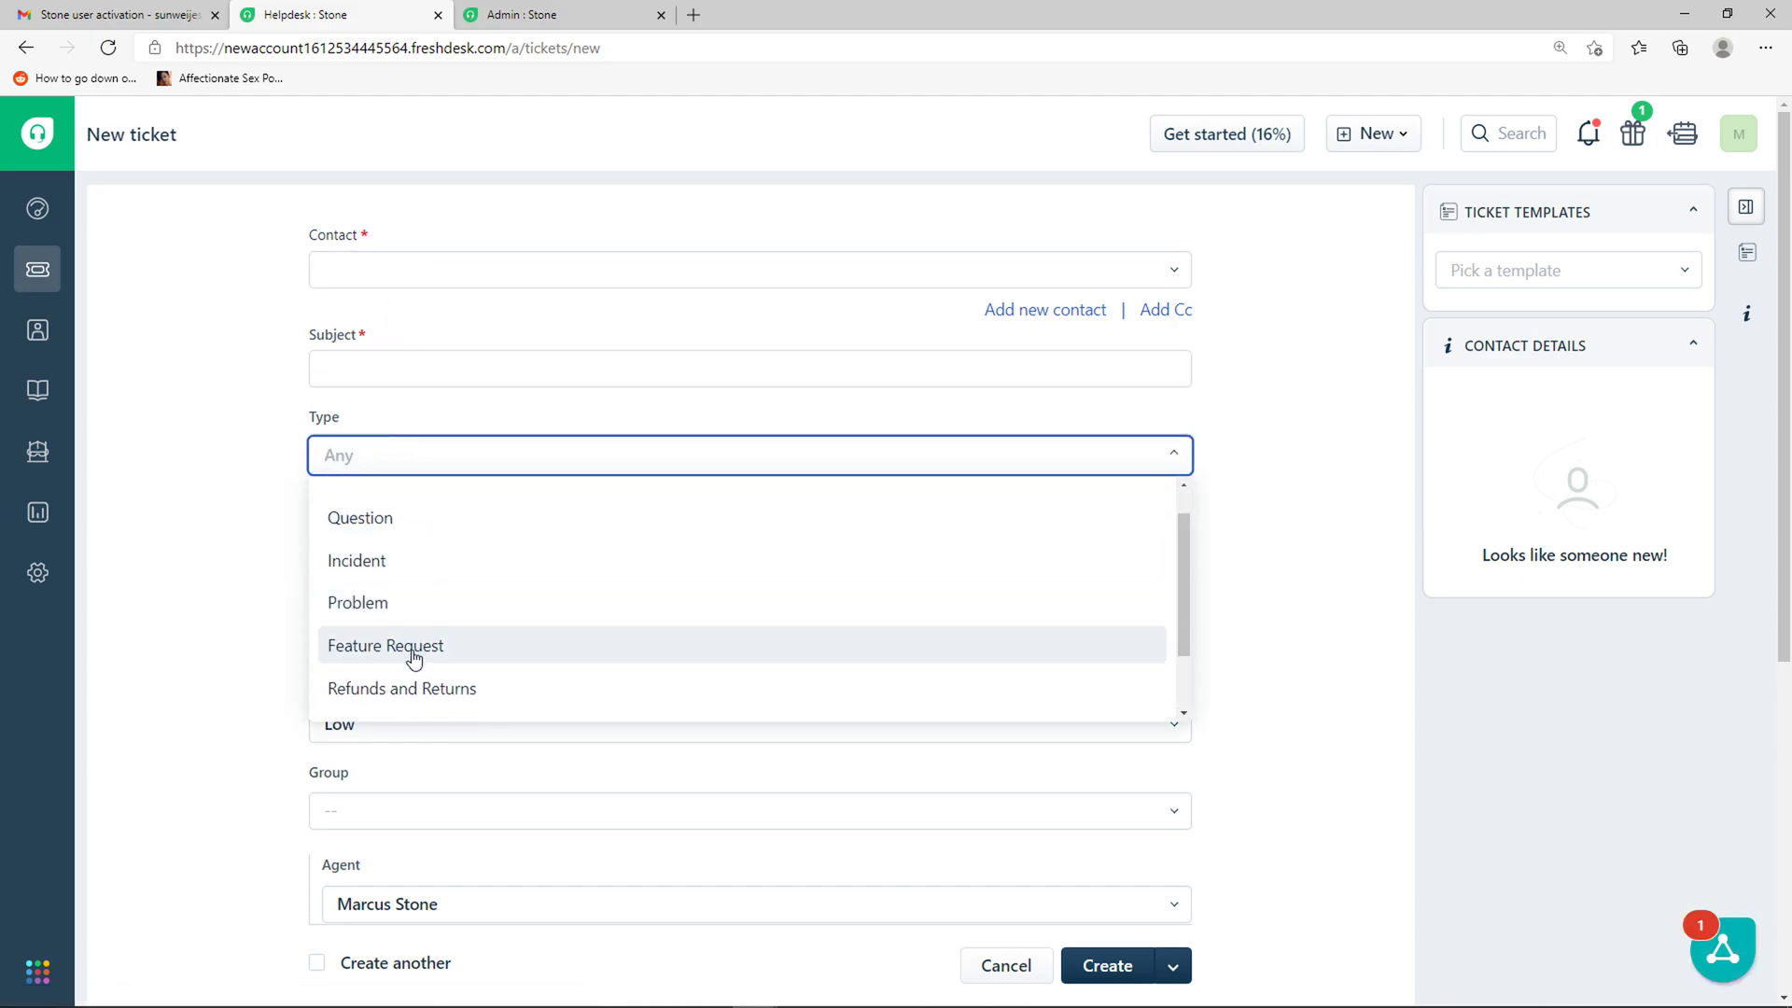
pyautogui.click(224, 664)
pyautogui.scroll(-1, 286, 614)
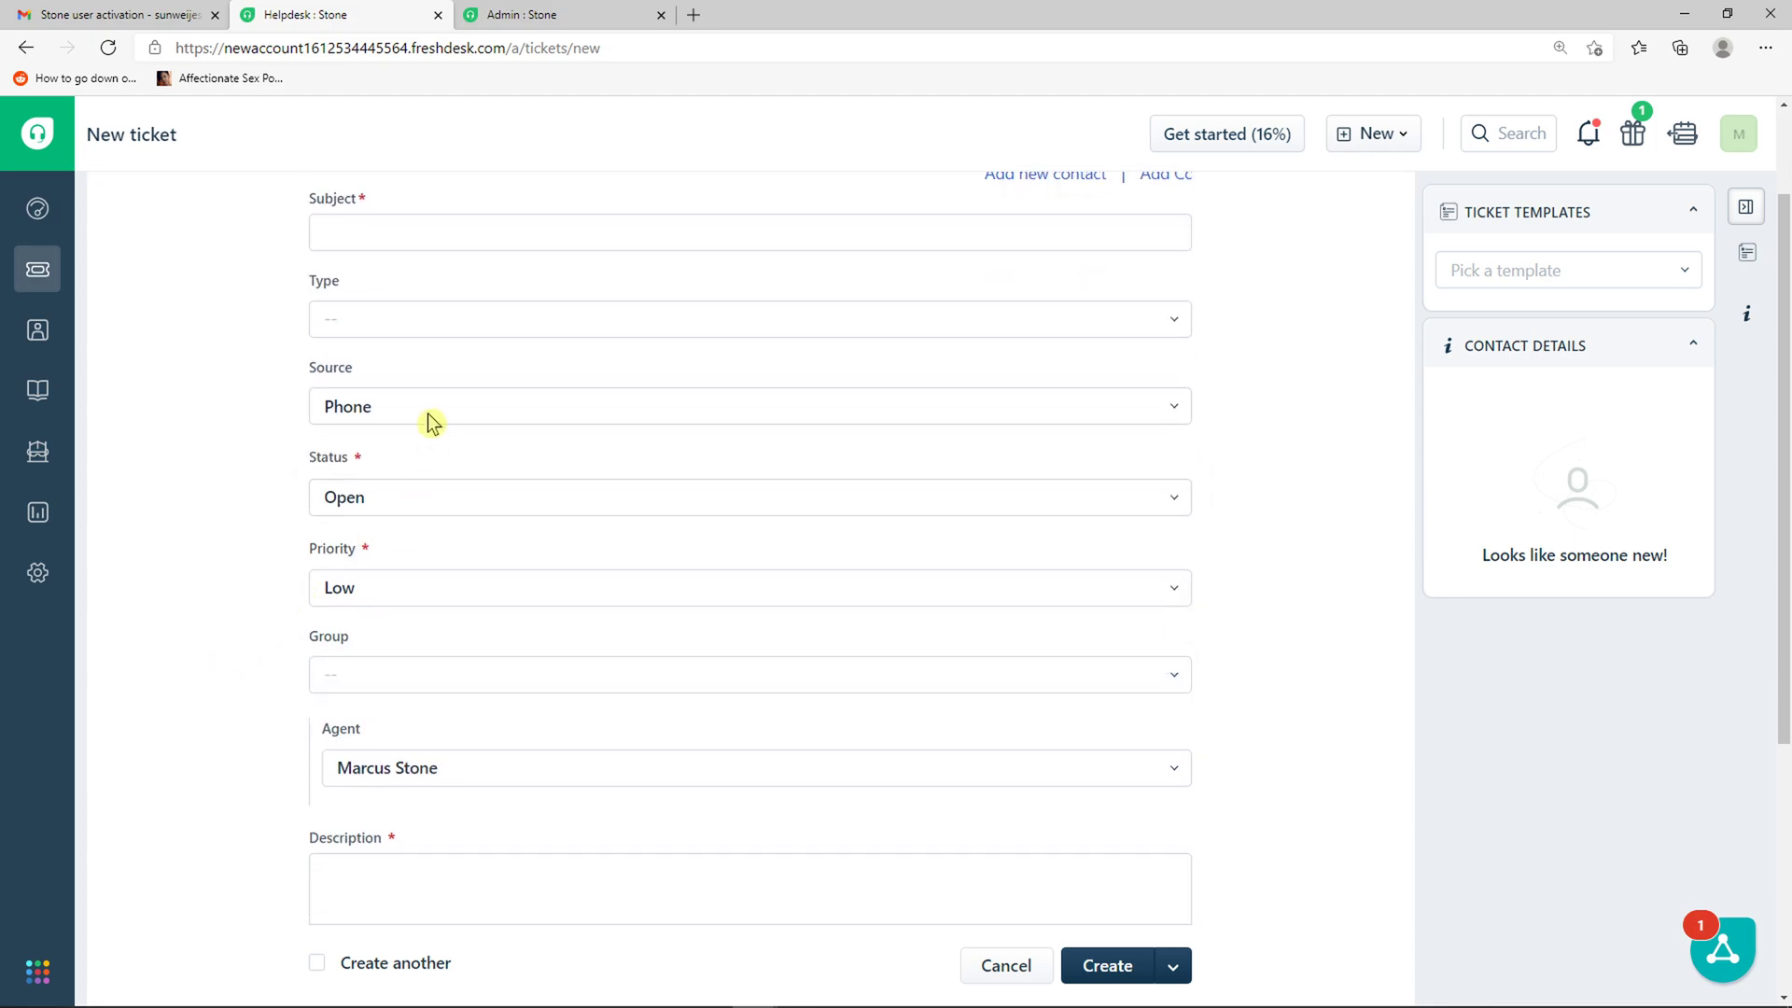
pyautogui.click(429, 420)
pyautogui.click(263, 470)
pyautogui.click(374, 489)
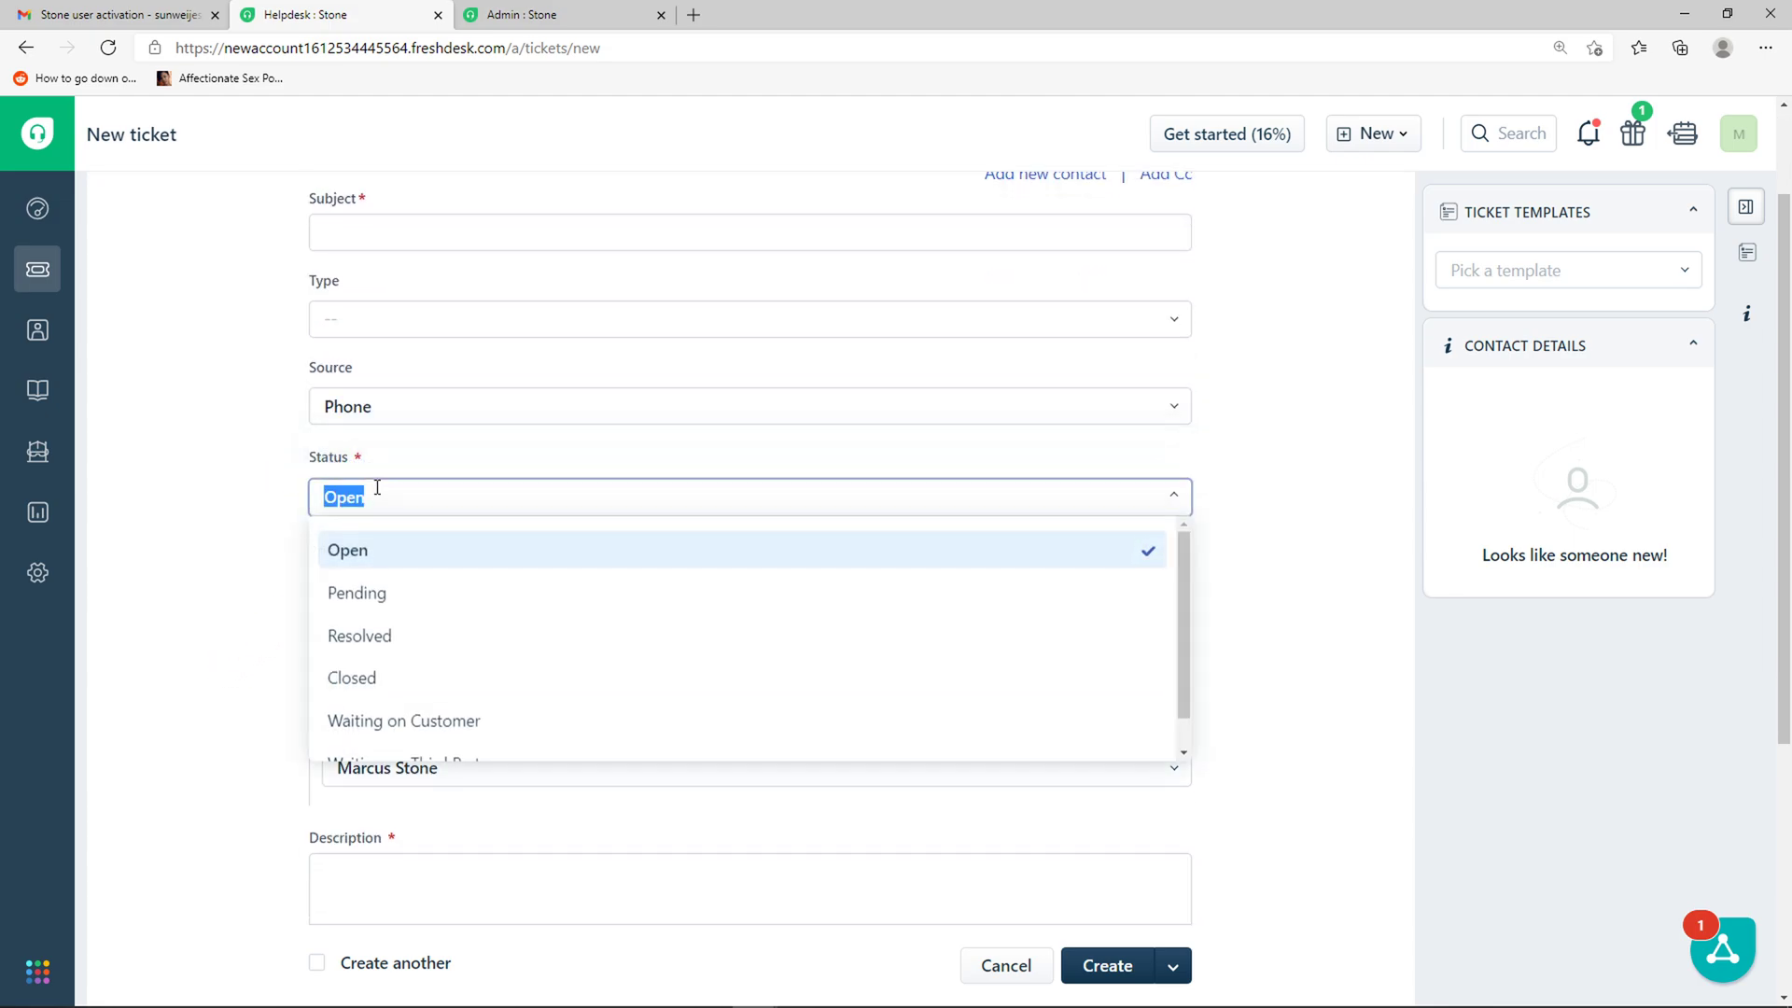
pyautogui.click(233, 672)
pyautogui.scroll(-2, 388, 588)
pyautogui.click(416, 467)
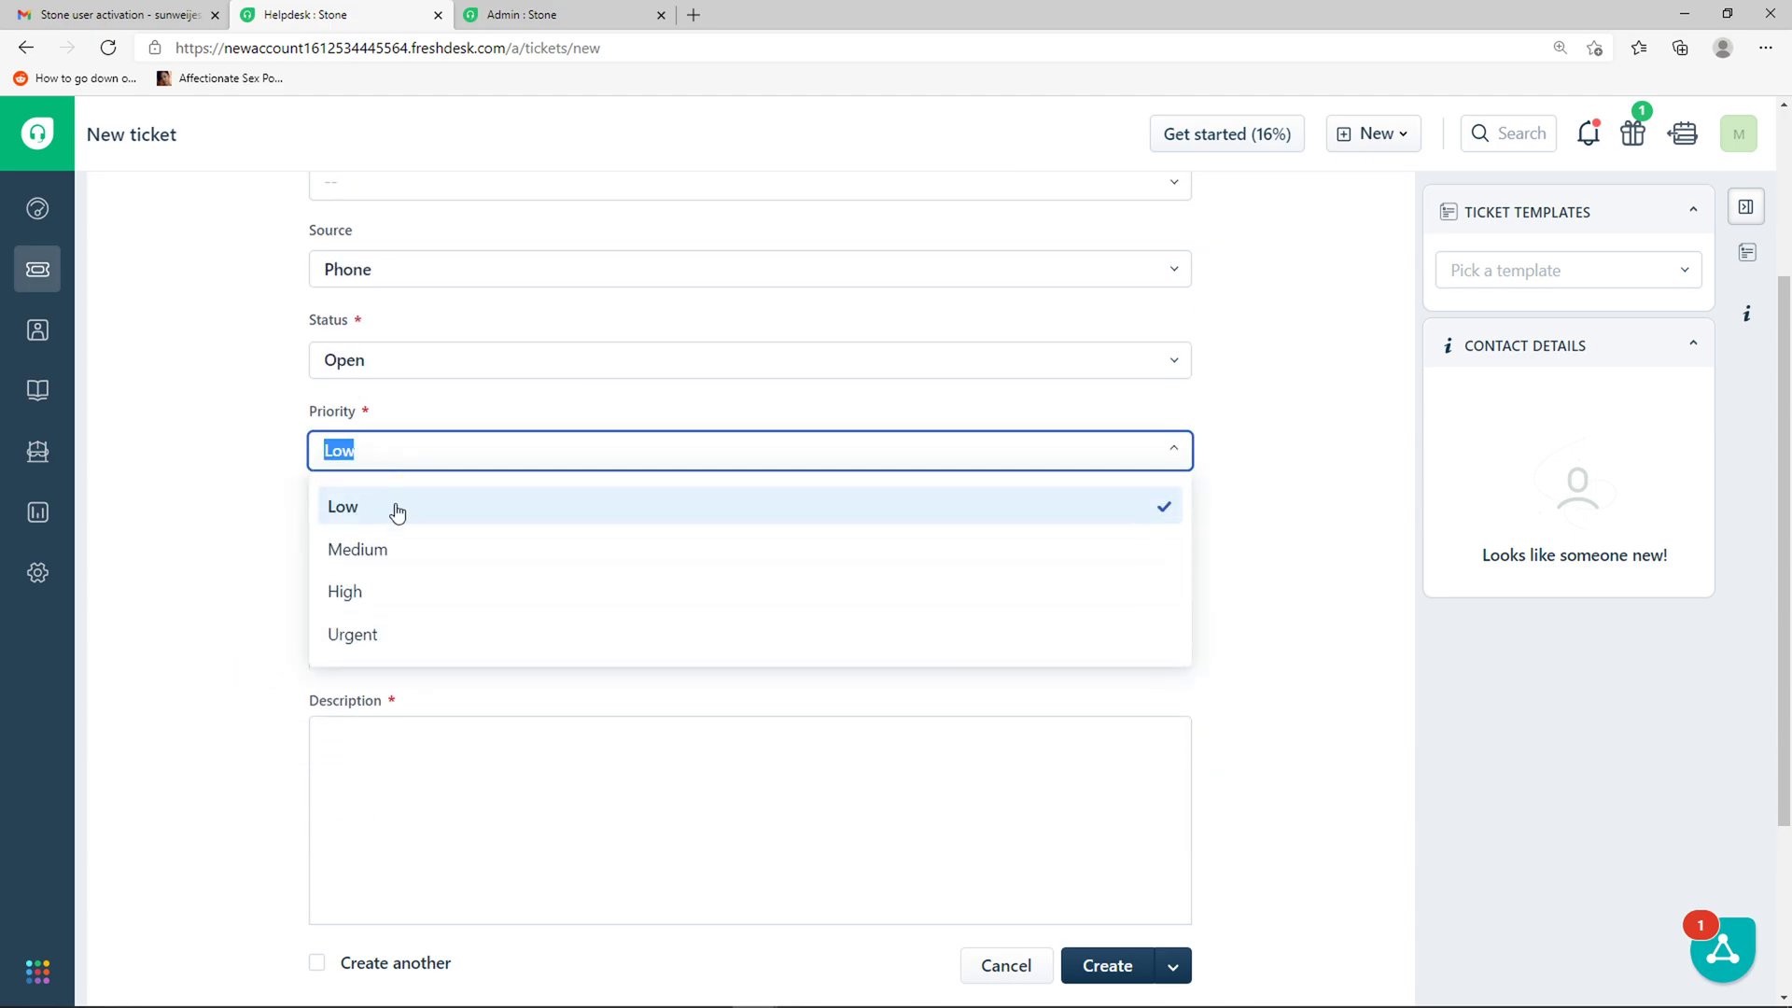
pyautogui.click(270, 623)
pyautogui.click(397, 549)
pyautogui.scroll(-1, 430, 653)
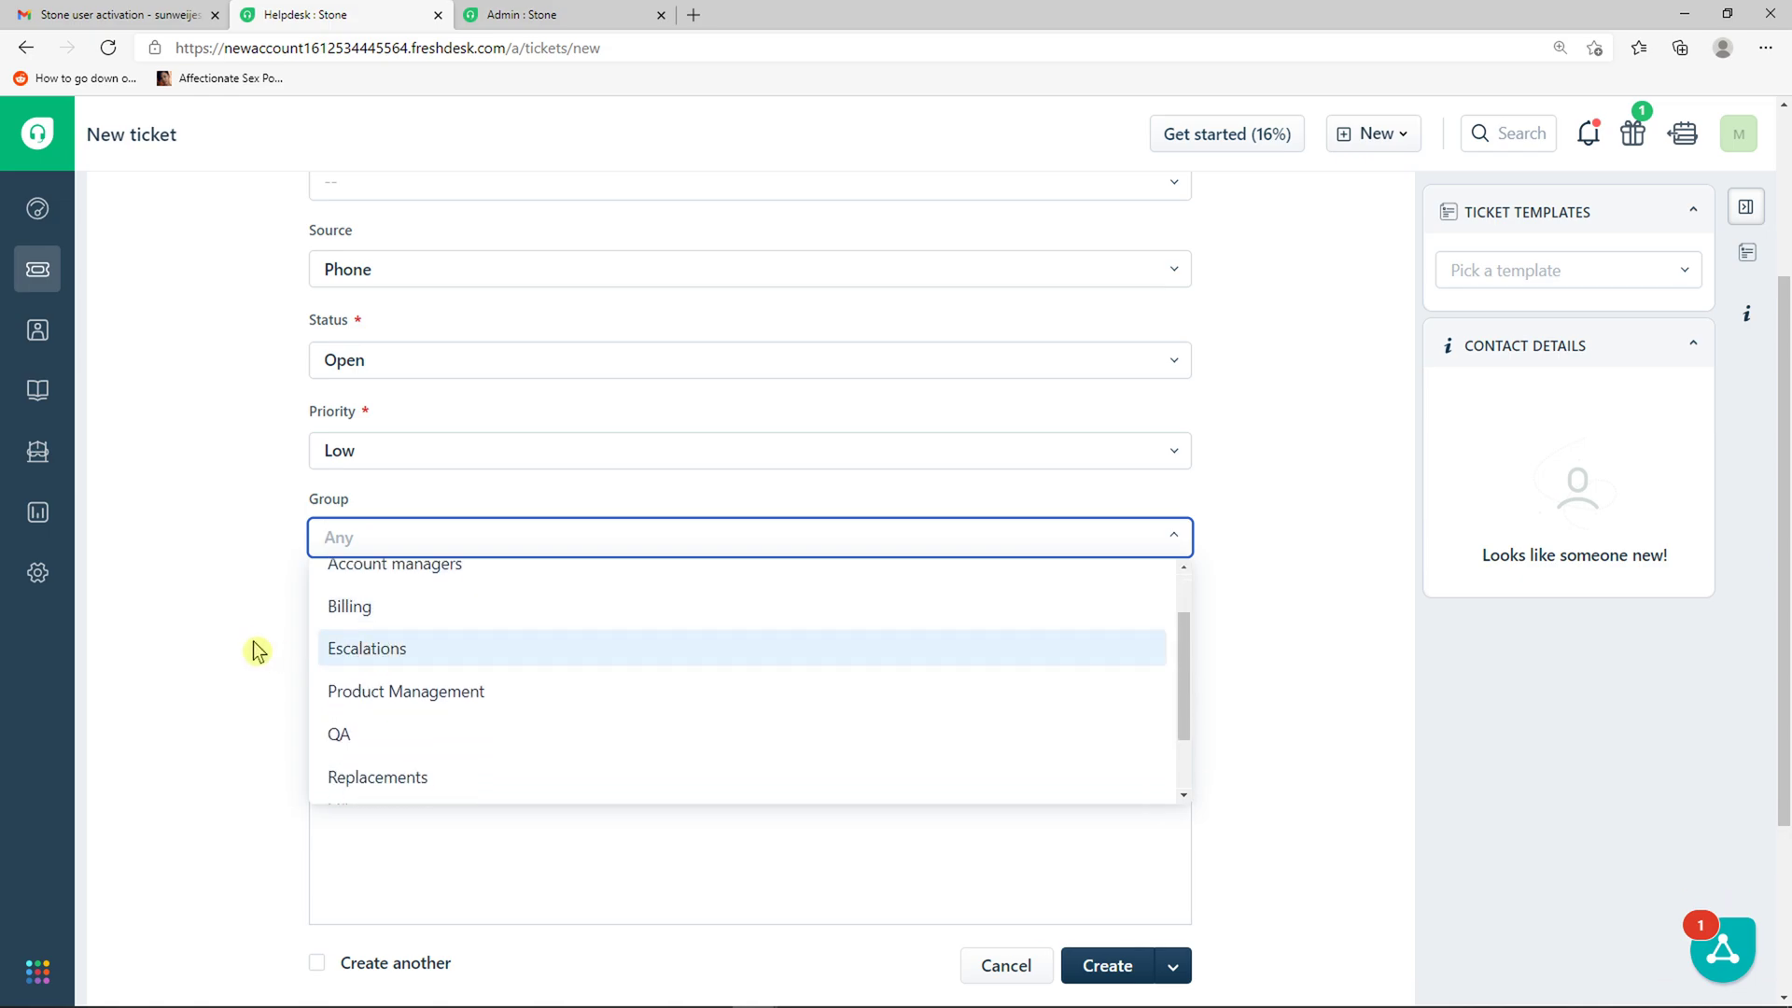
pyautogui.click(252, 647)
pyautogui.scroll(-3, 252, 647)
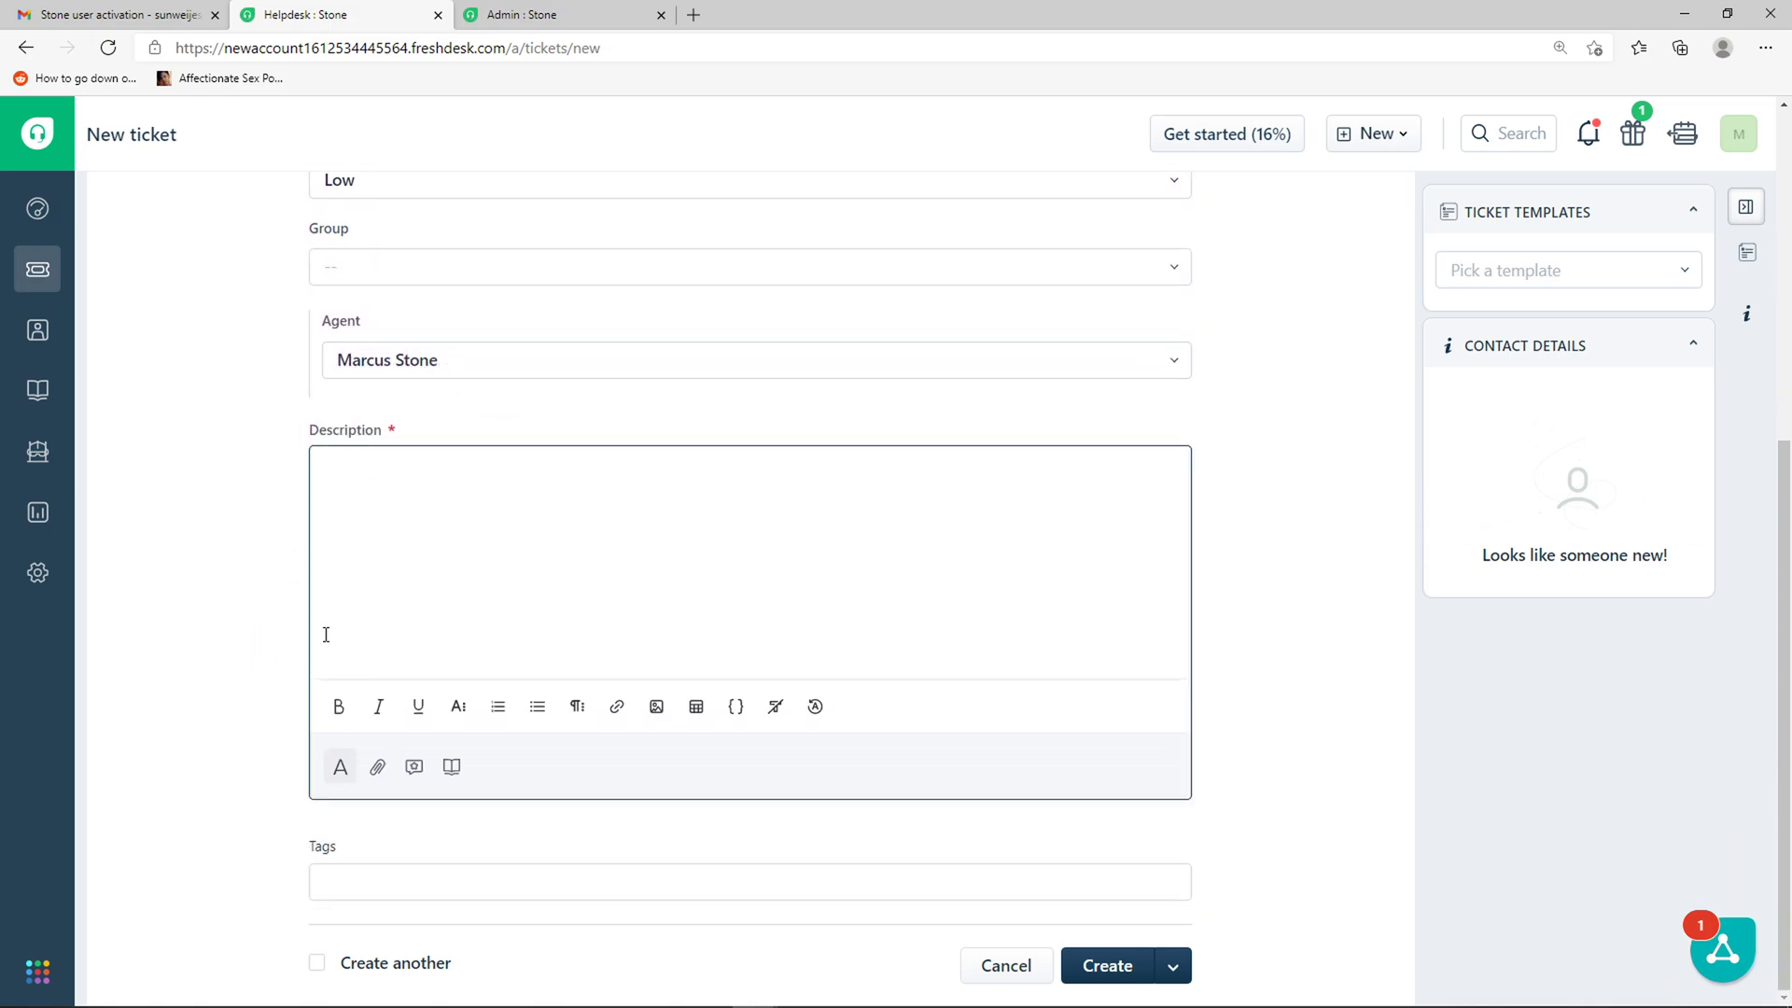
pyautogui.click(1172, 966)
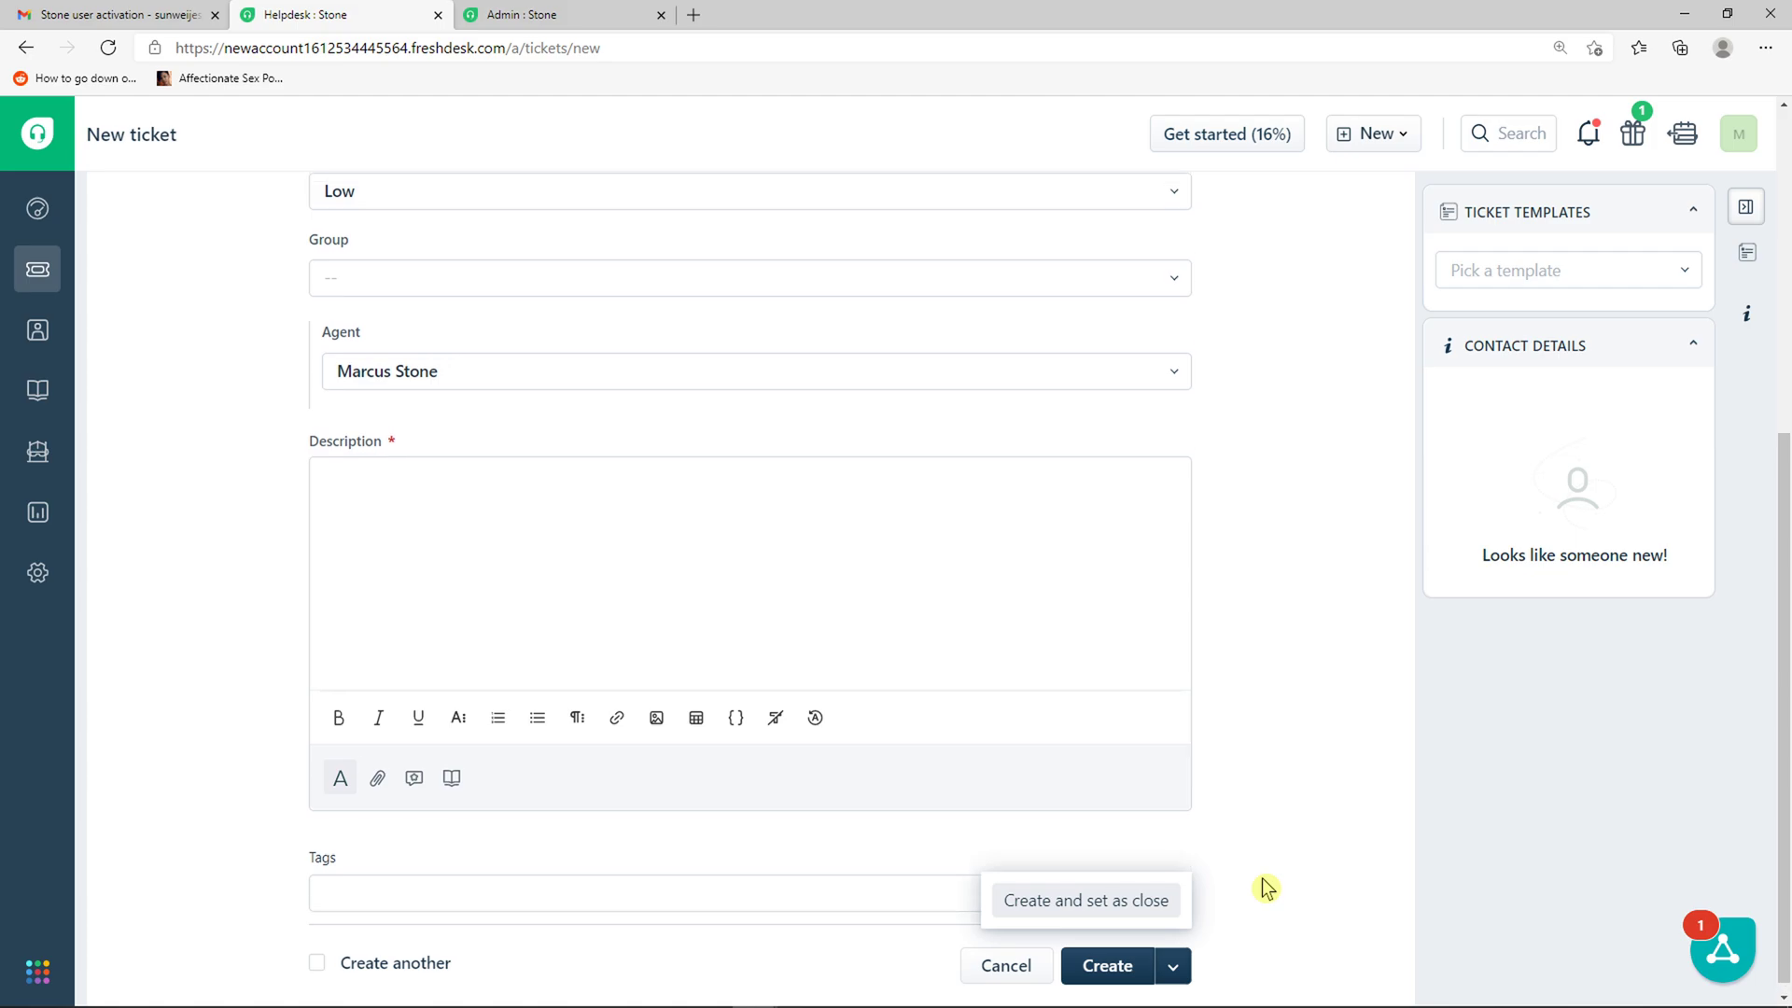
pyautogui.scroll(5, 1267, 888)
pyautogui.click(1374, 134)
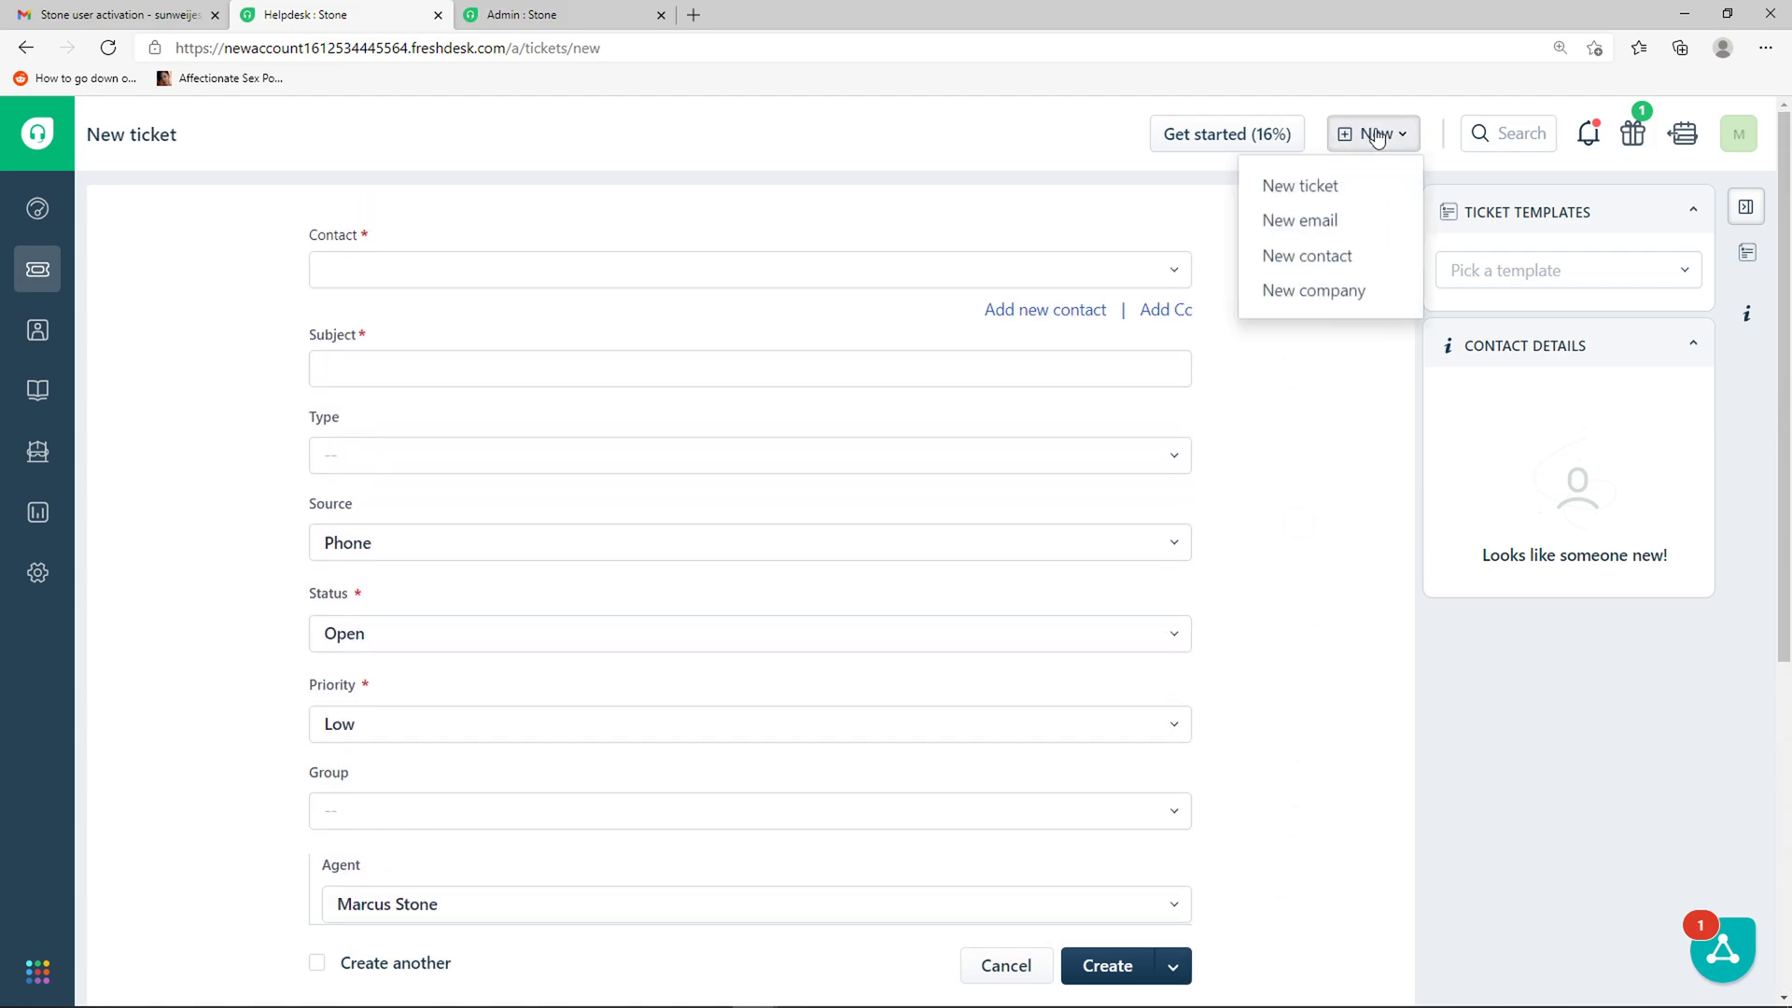
# Open the Send an email form and review To, Description, Priority Low and Status Closed.
pyautogui.click(1349, 225)
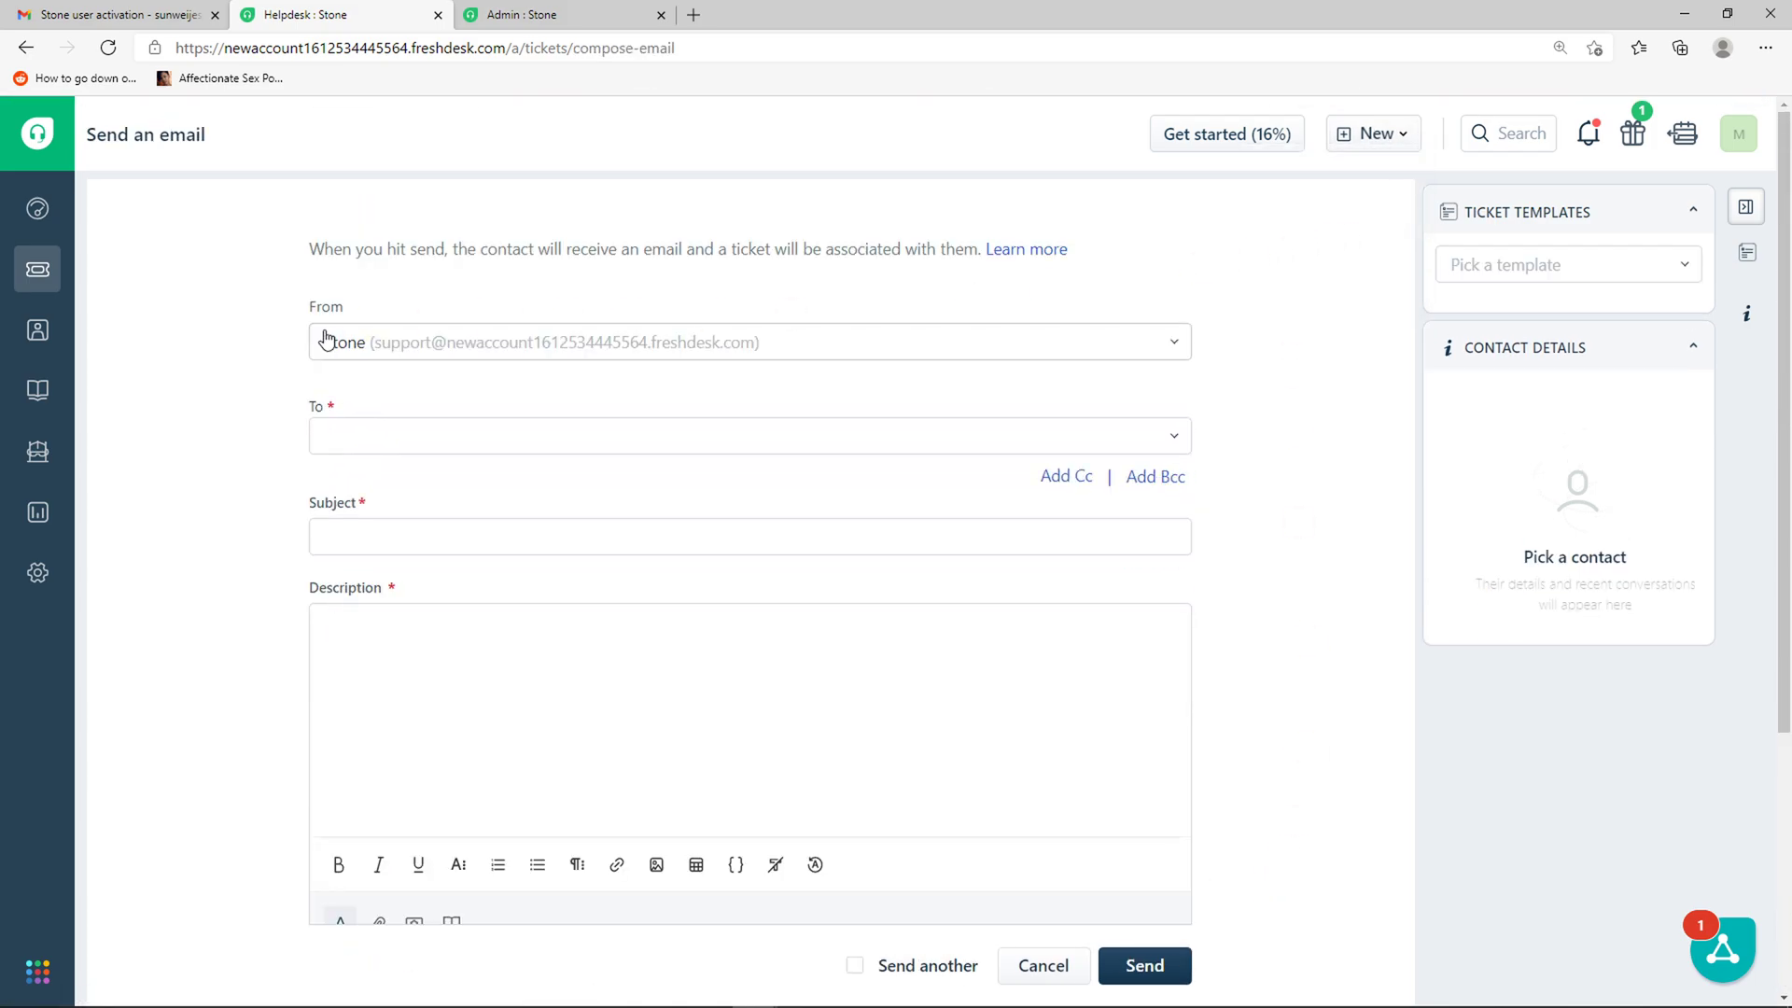
pyautogui.click(366, 434)
pyautogui.click(314, 494)
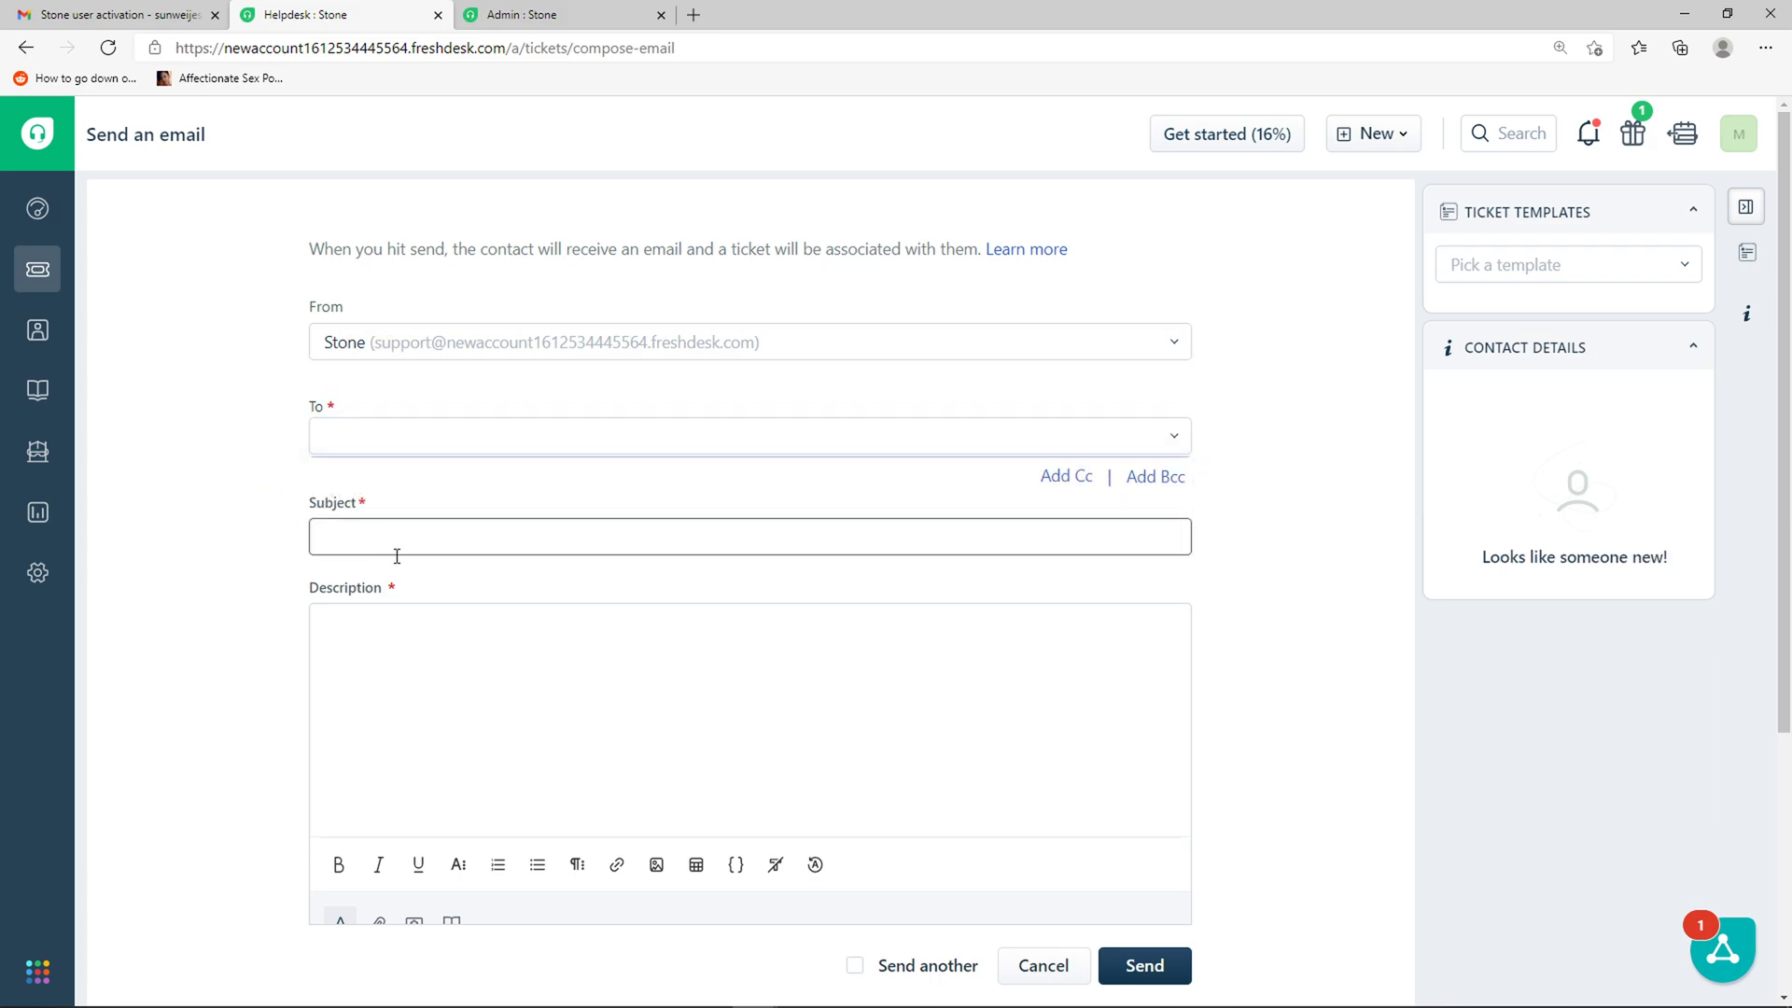
pyautogui.scroll(-1, 399, 548)
pyautogui.click(352, 560)
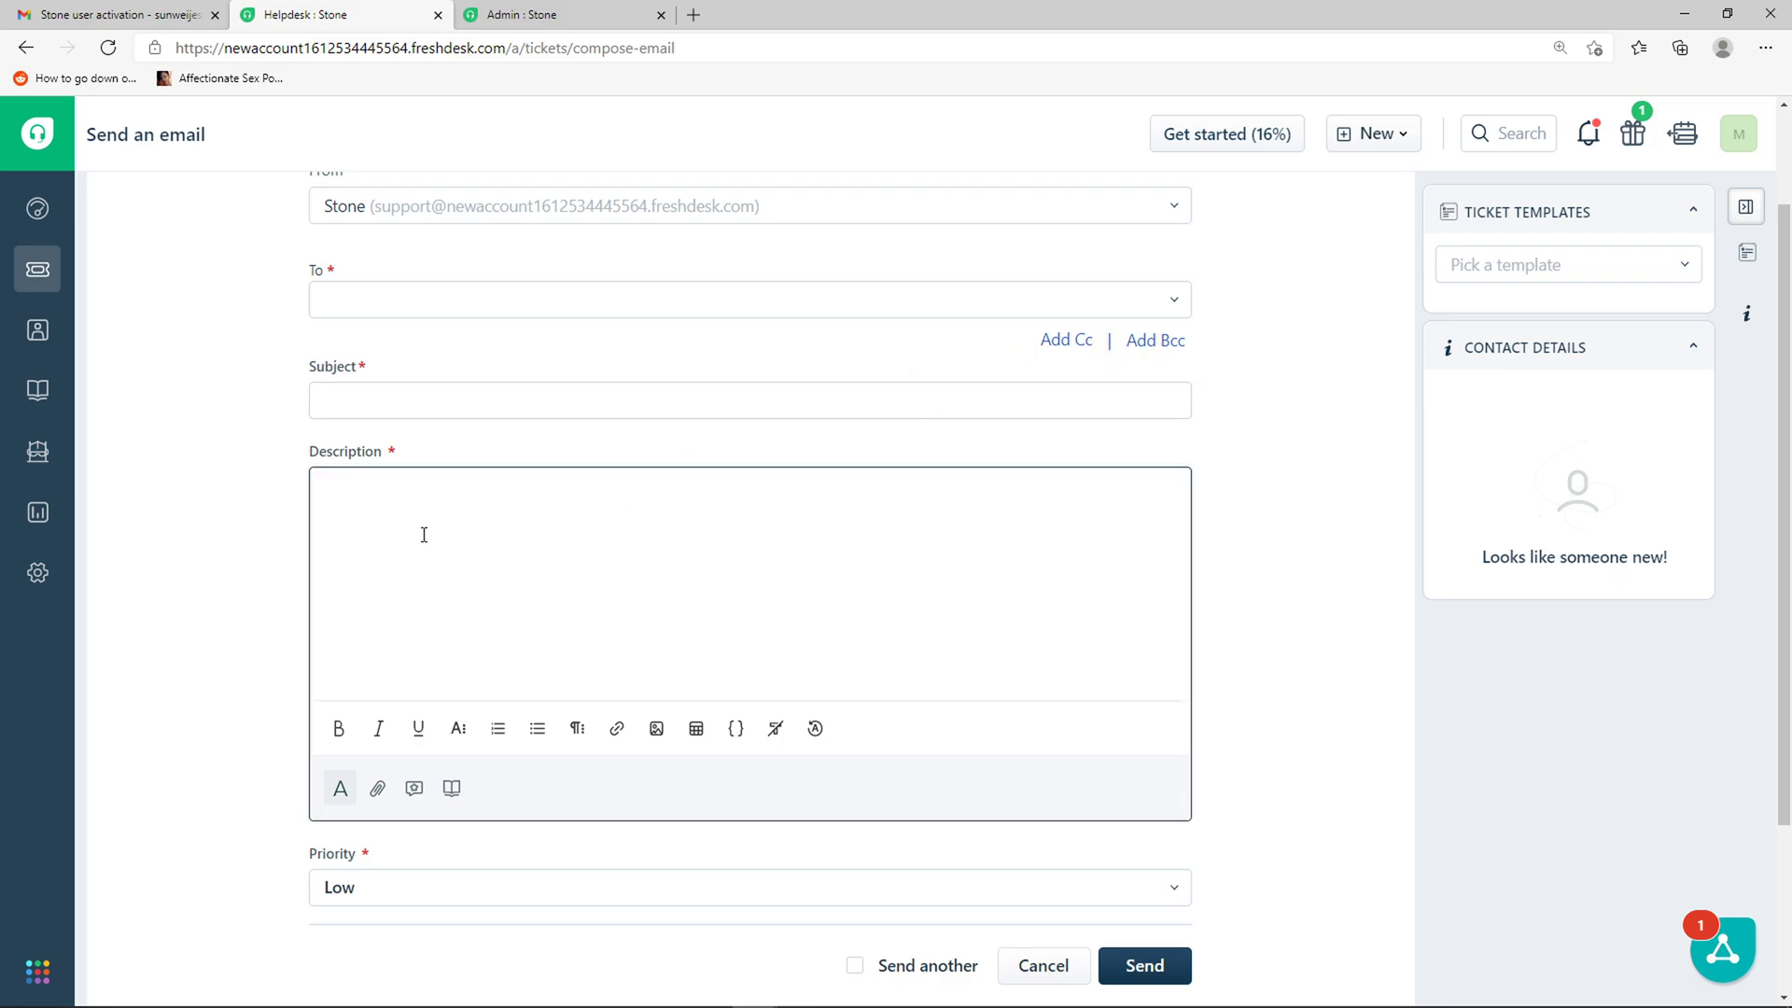
pyautogui.scroll(-2, 184, 564)
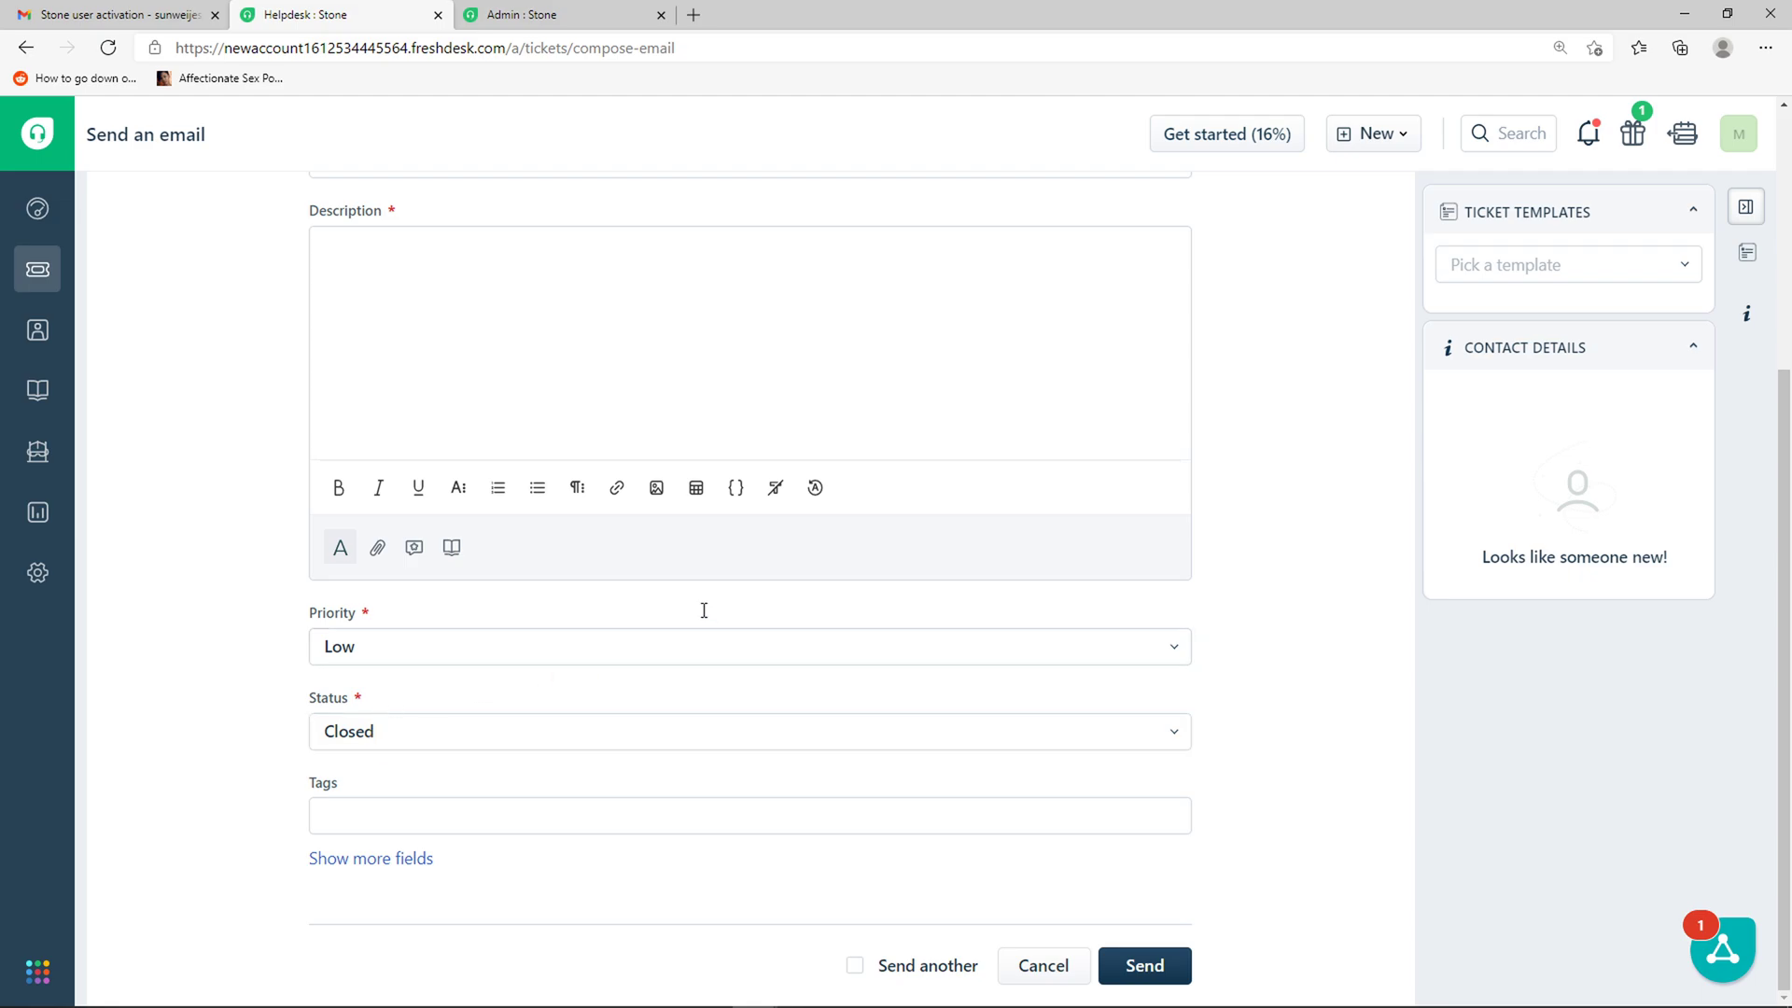
pyautogui.click(1349, 136)
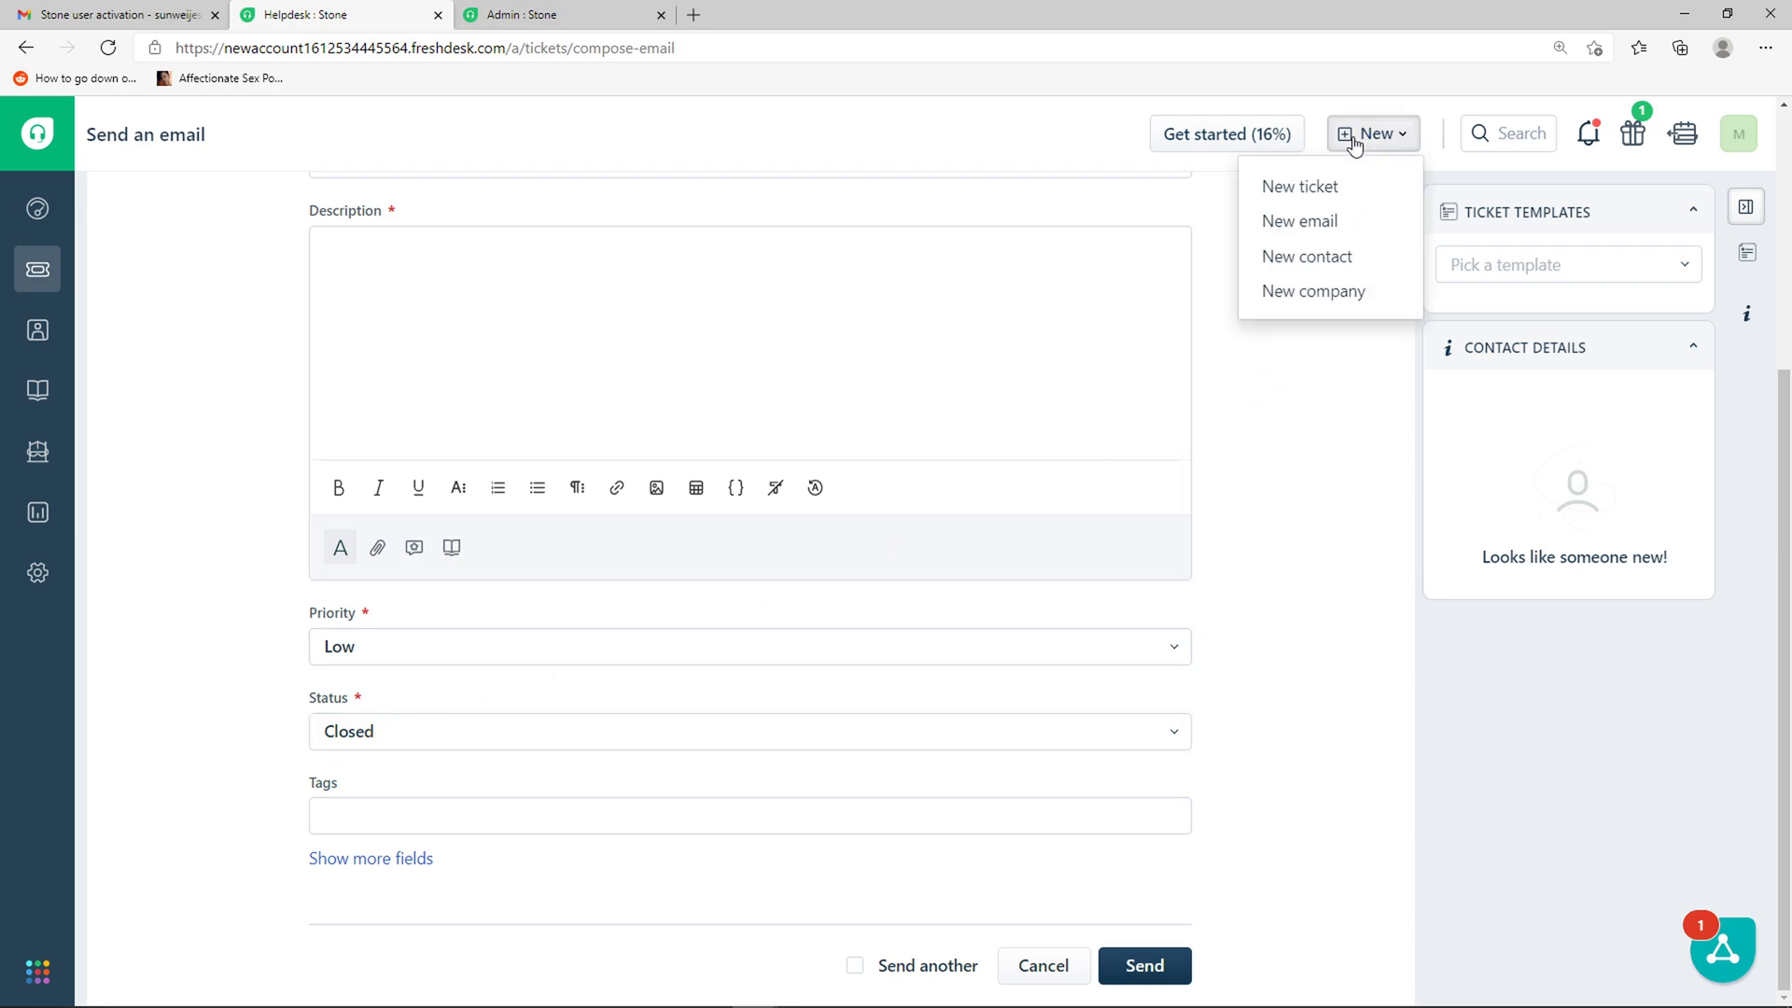
# Open a new contact form and scroll through its fields.
pyautogui.click(1325, 259)
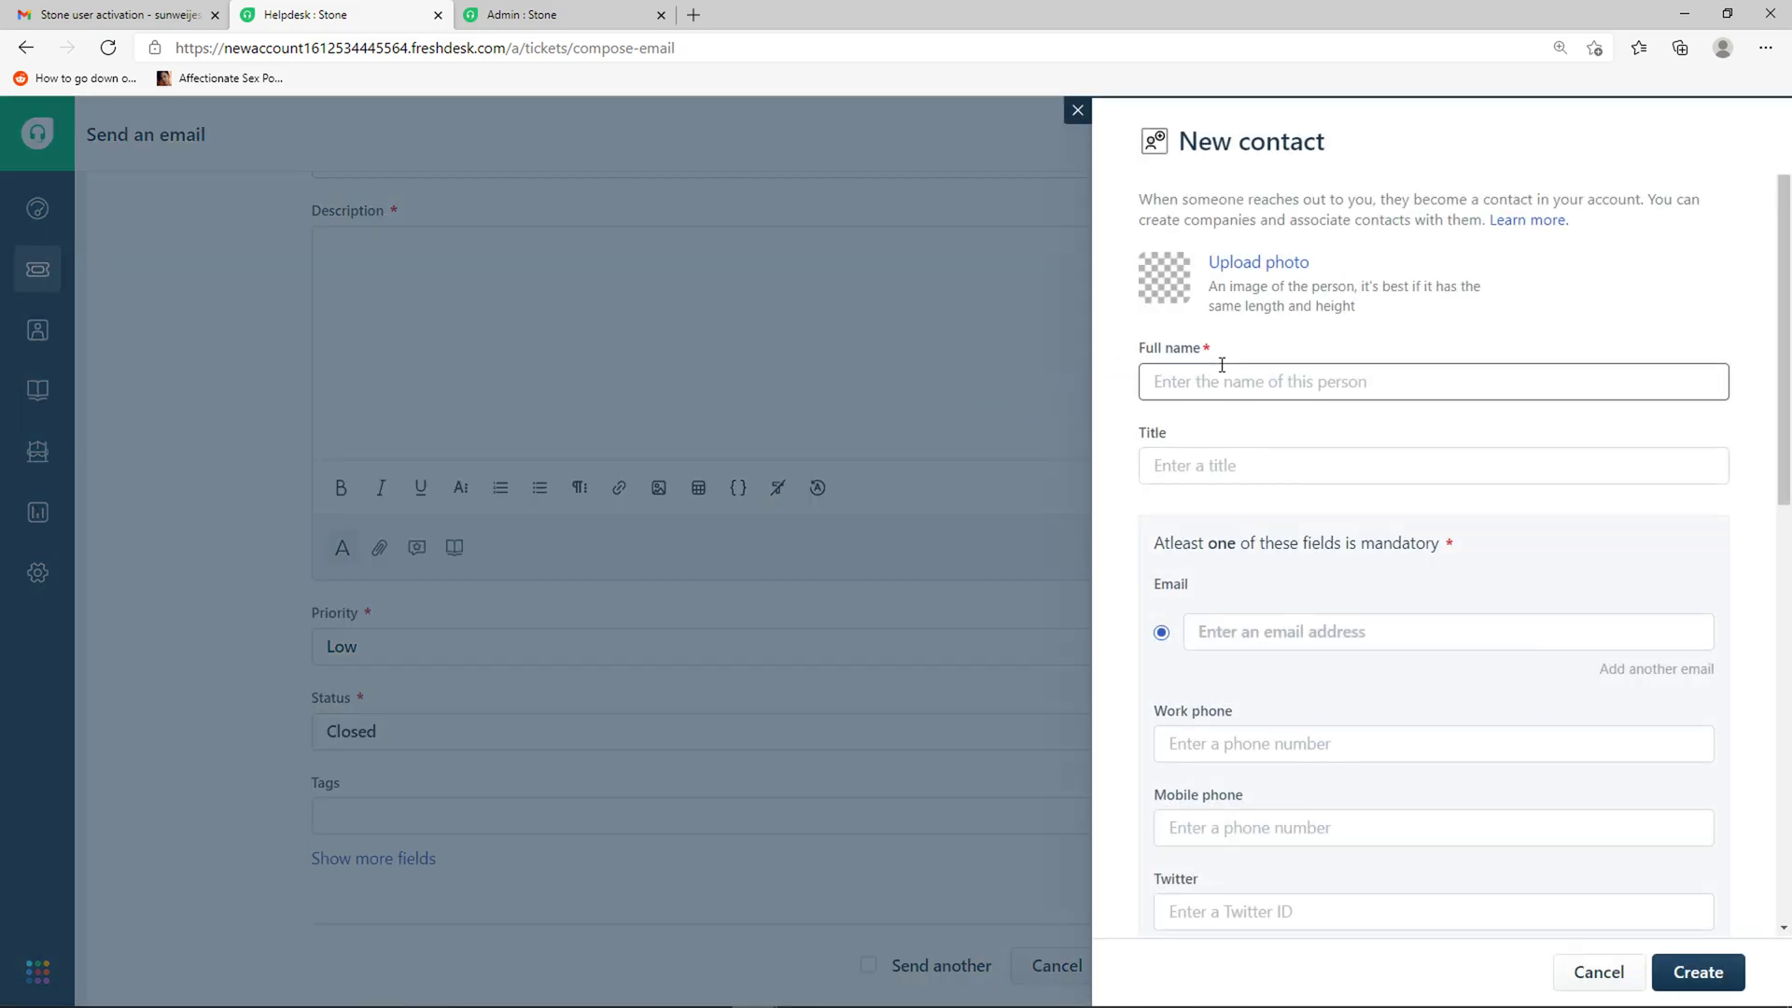
pyautogui.scroll(-1, 1228, 508)
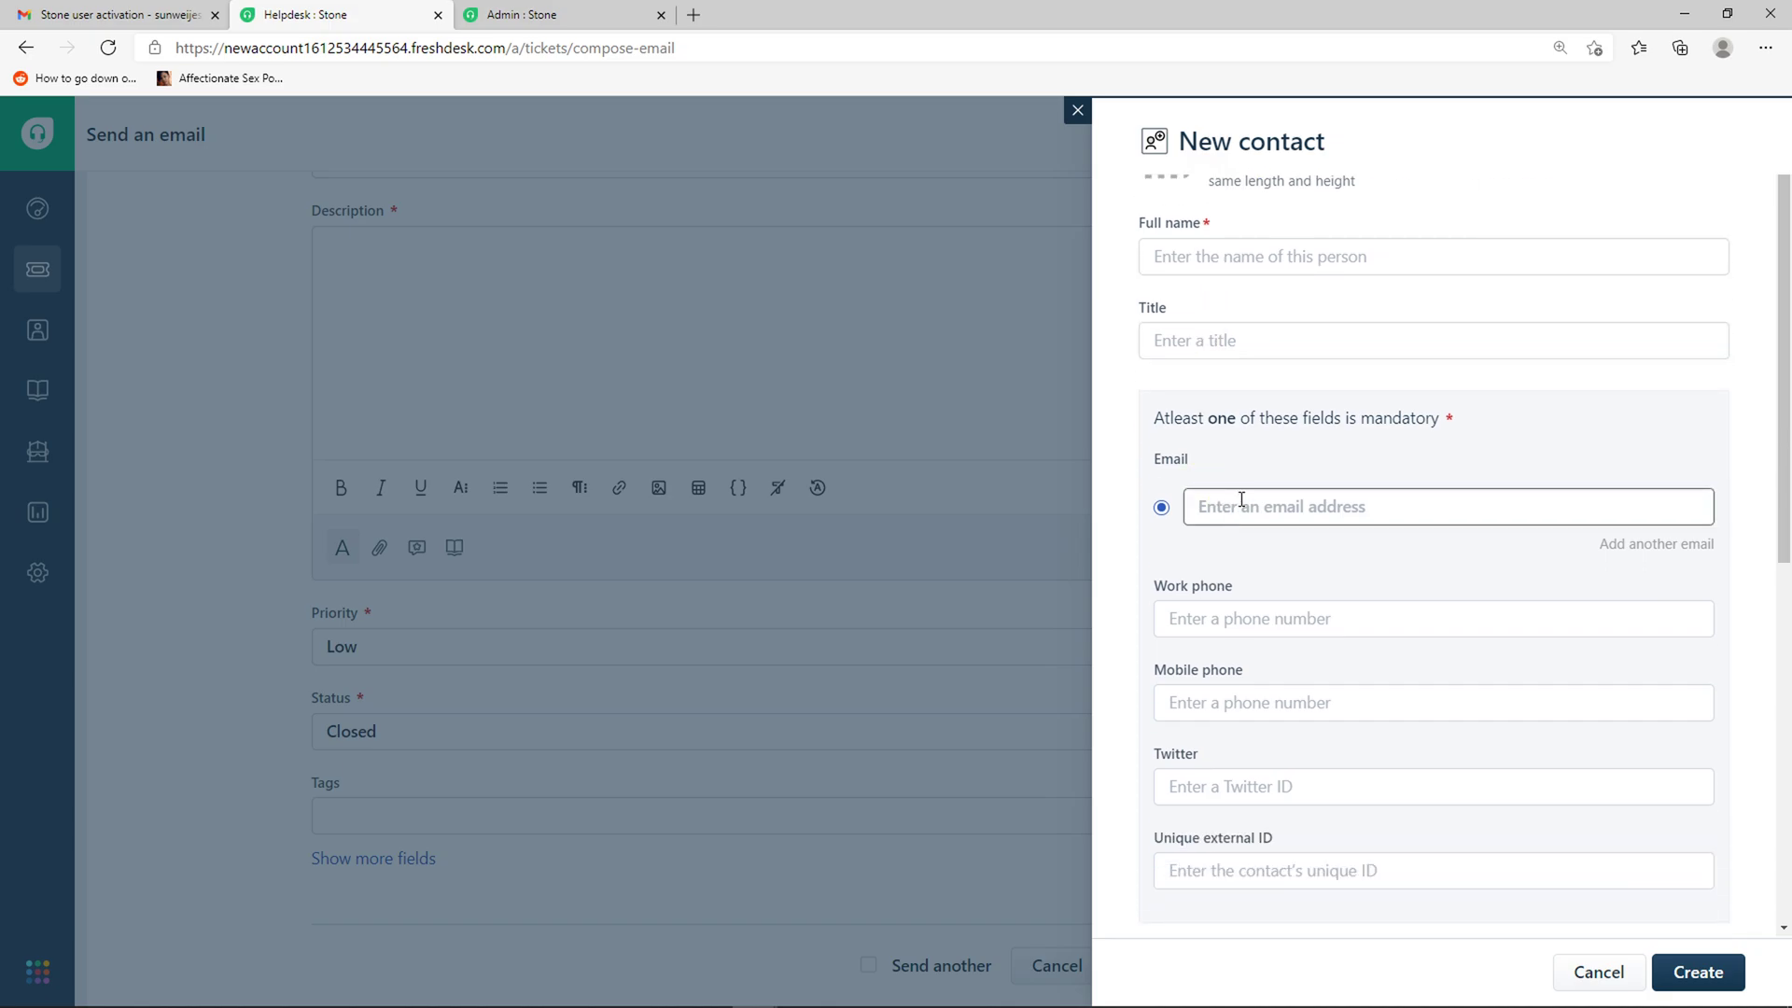
pyautogui.scroll(-1, 1215, 504)
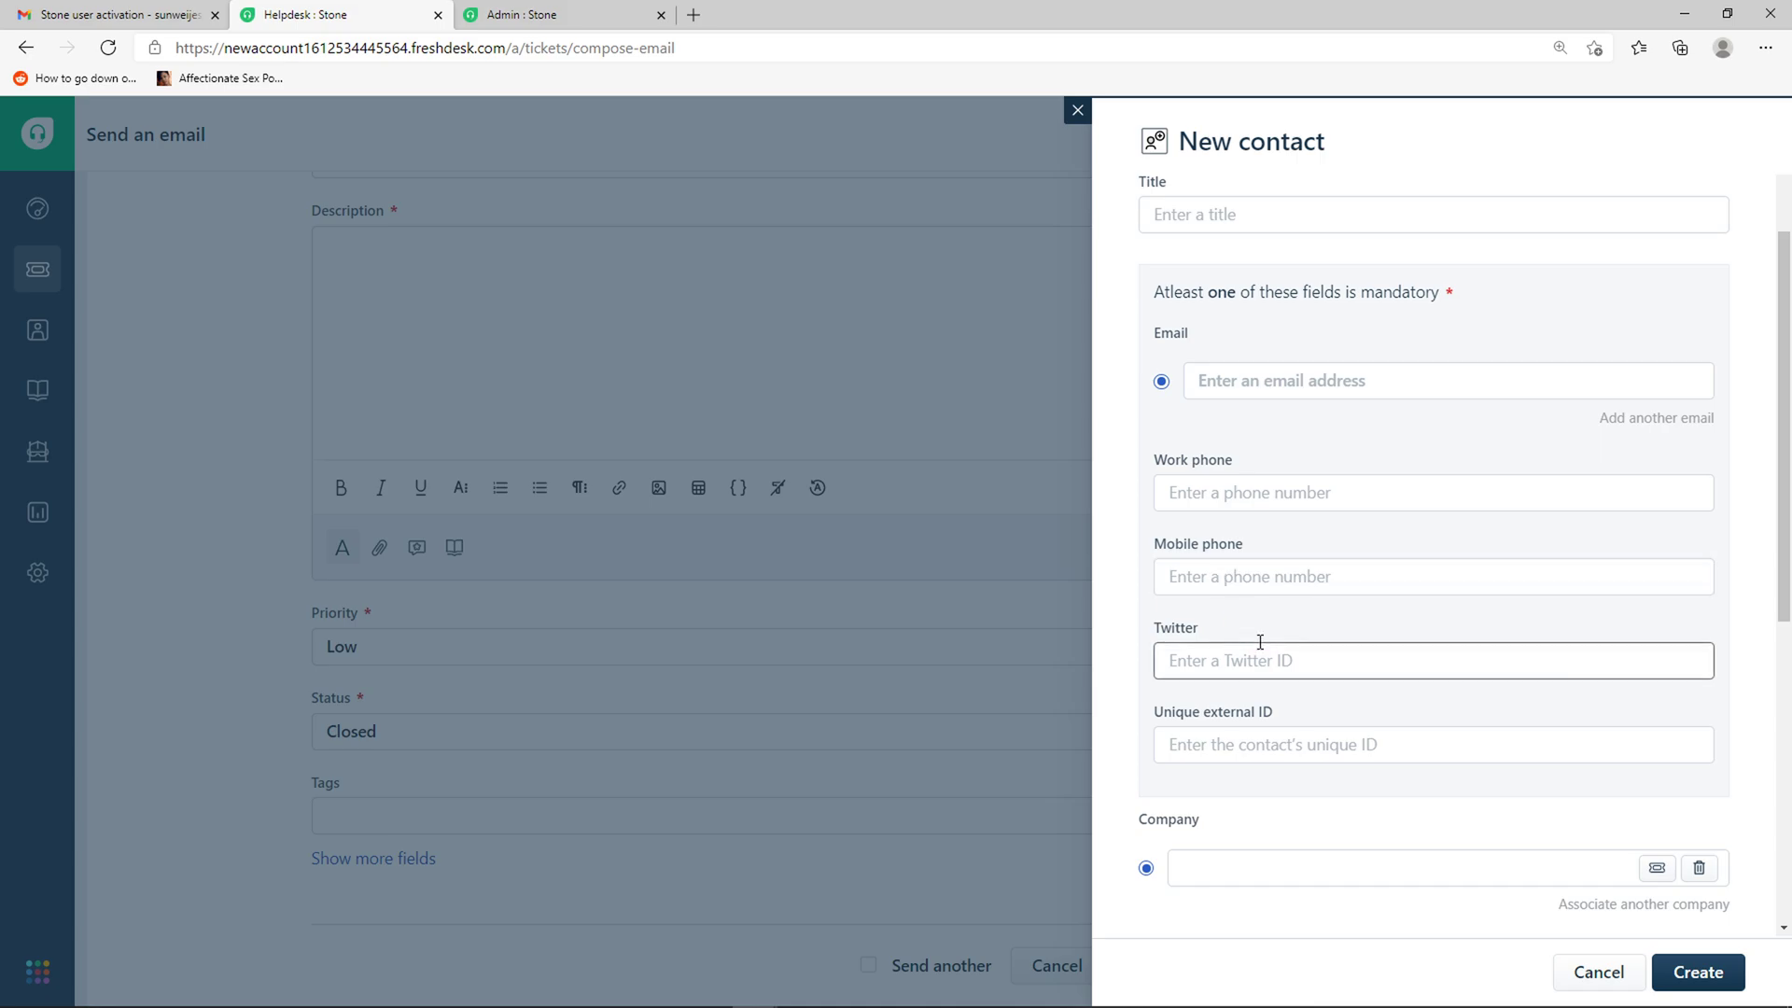
pyautogui.scroll(-2, 1257, 644)
pyautogui.scroll(-2, 1228, 628)
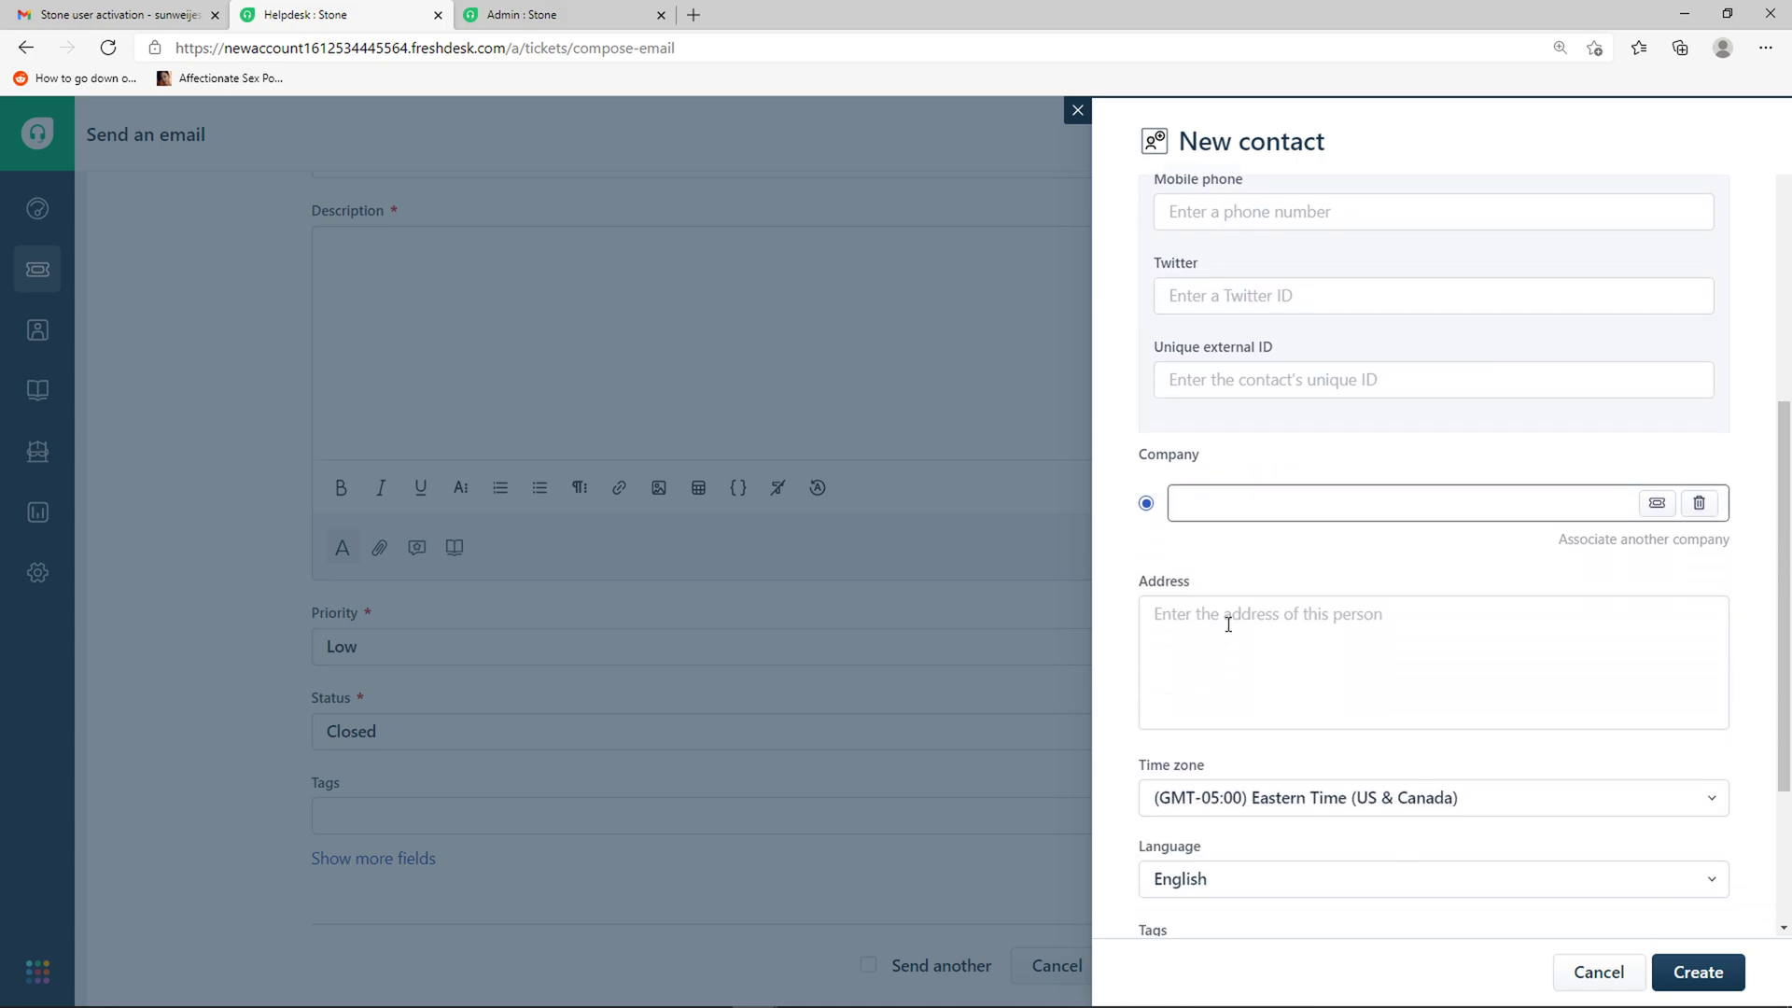
# Leave the Company field empty and close the contact form without saving.
pyautogui.click(1262, 374)
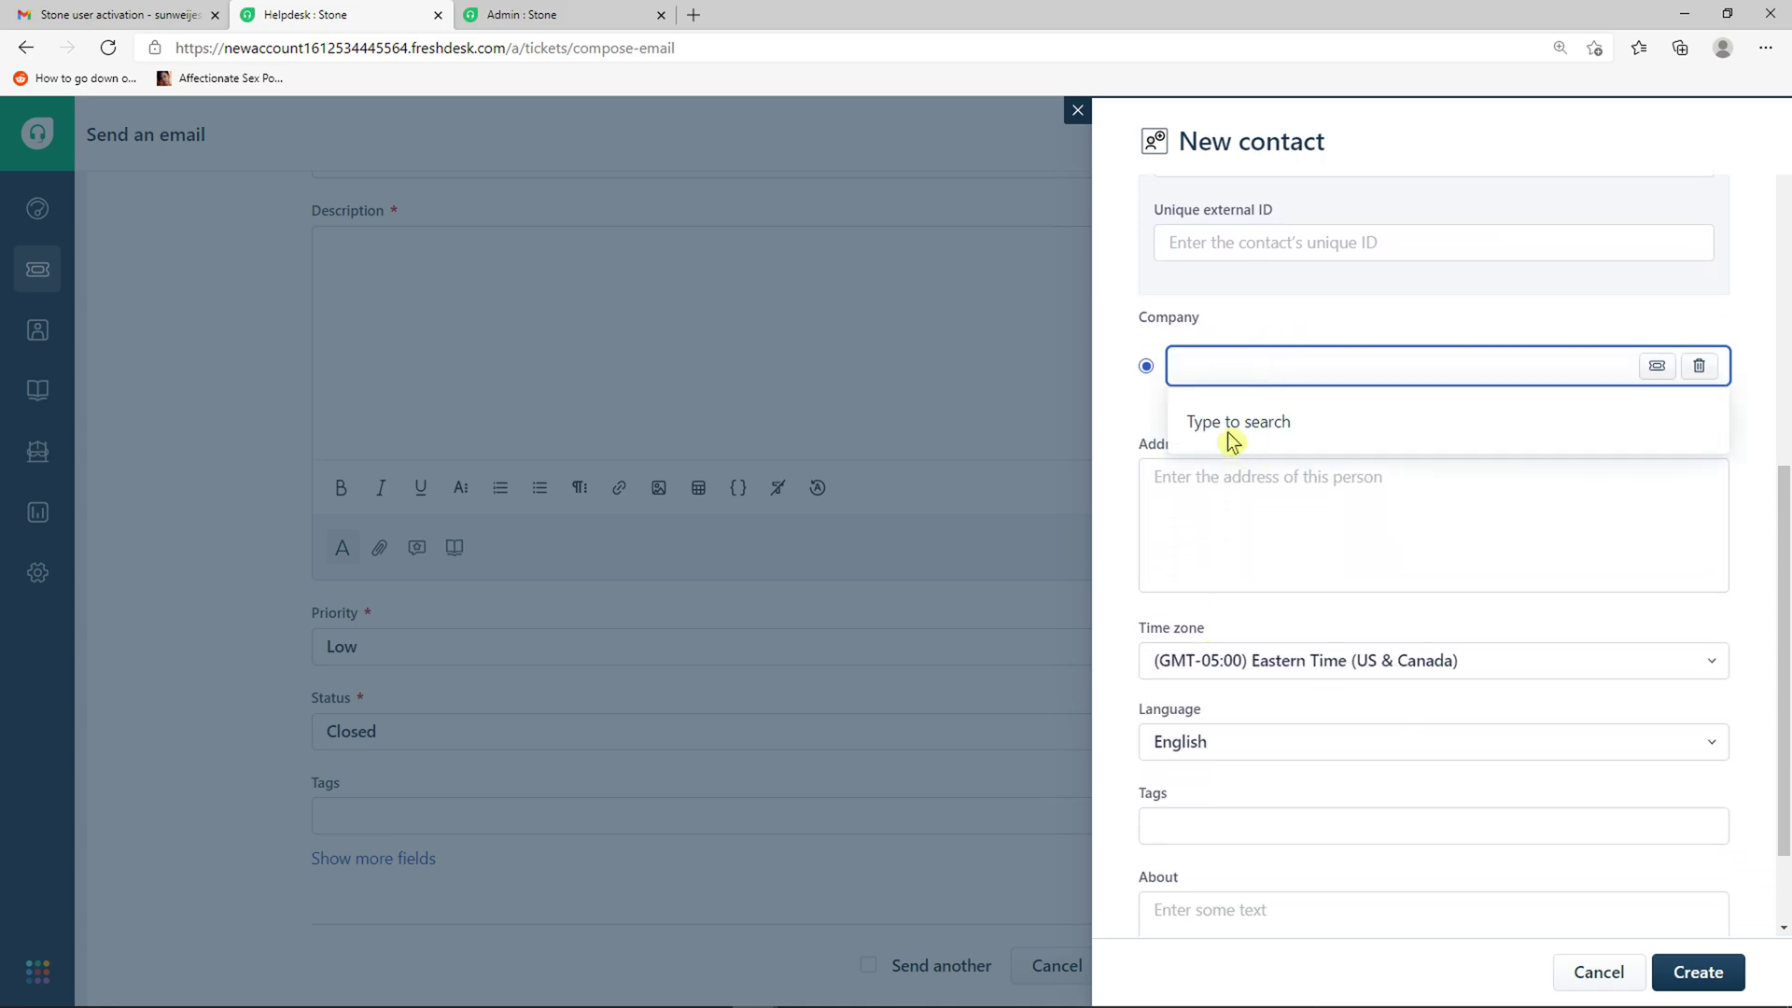
pyautogui.press('BackSpace')
pyautogui.click(1134, 450)
pyautogui.scroll(-1, 1184, 623)
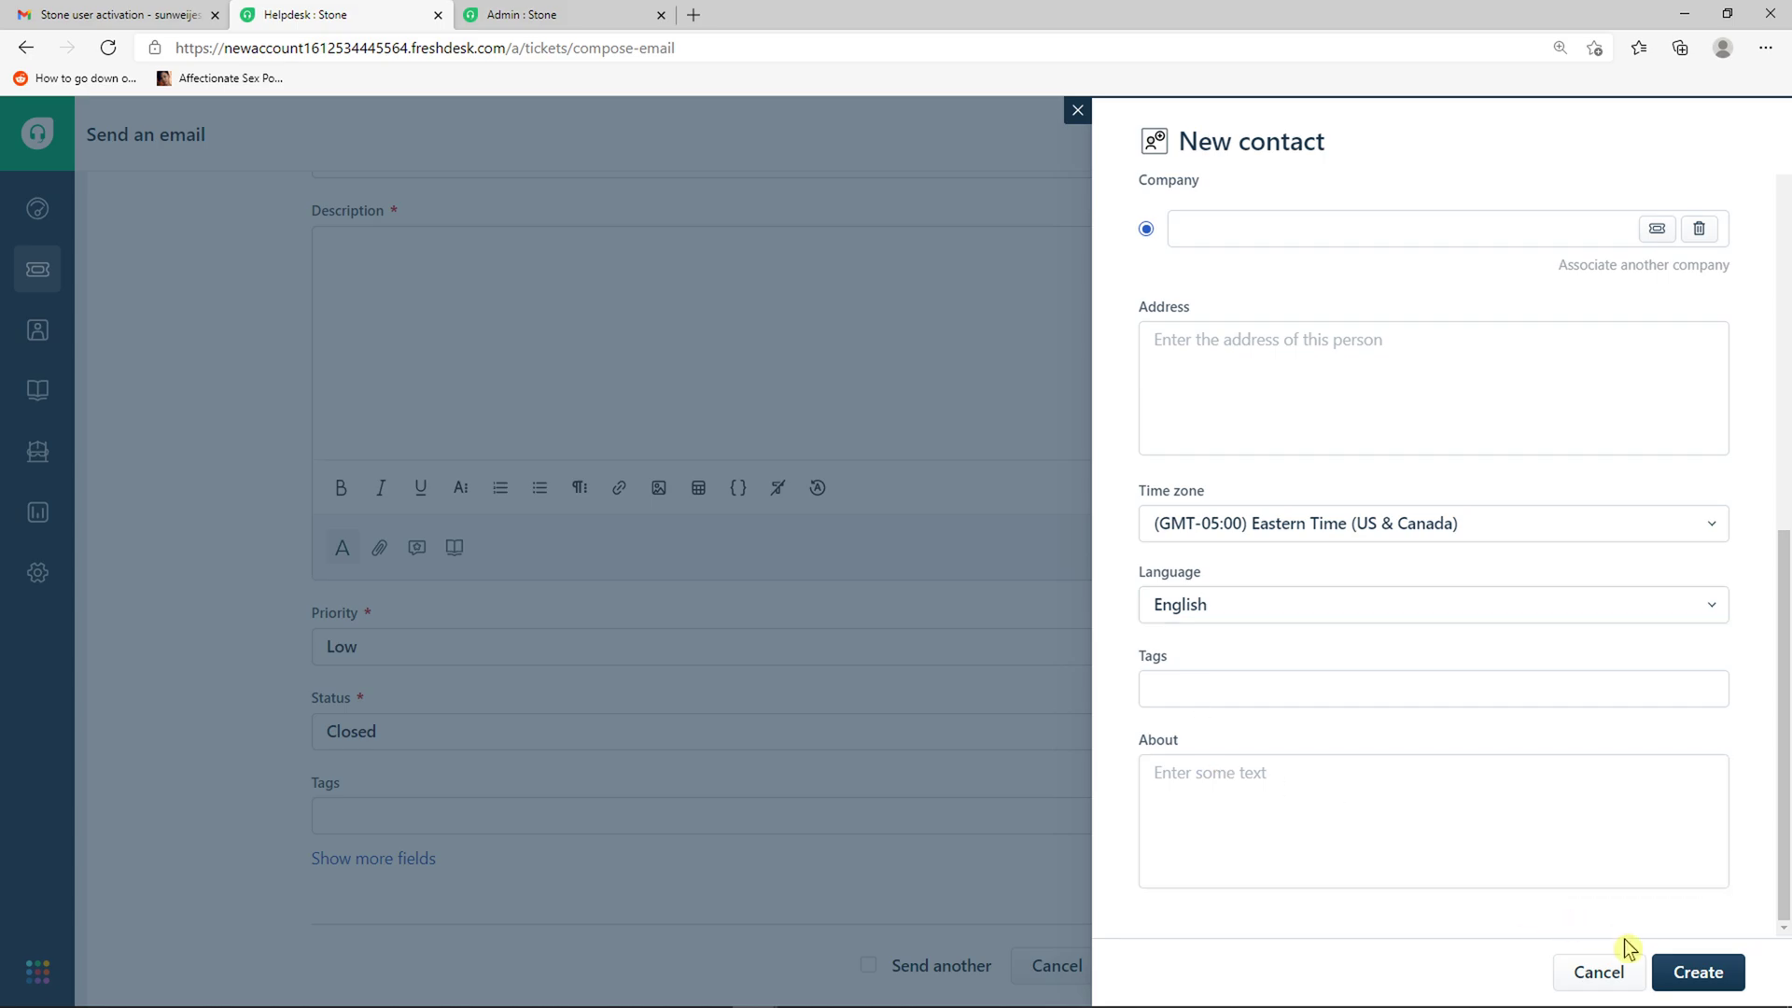
pyautogui.click(1077, 110)
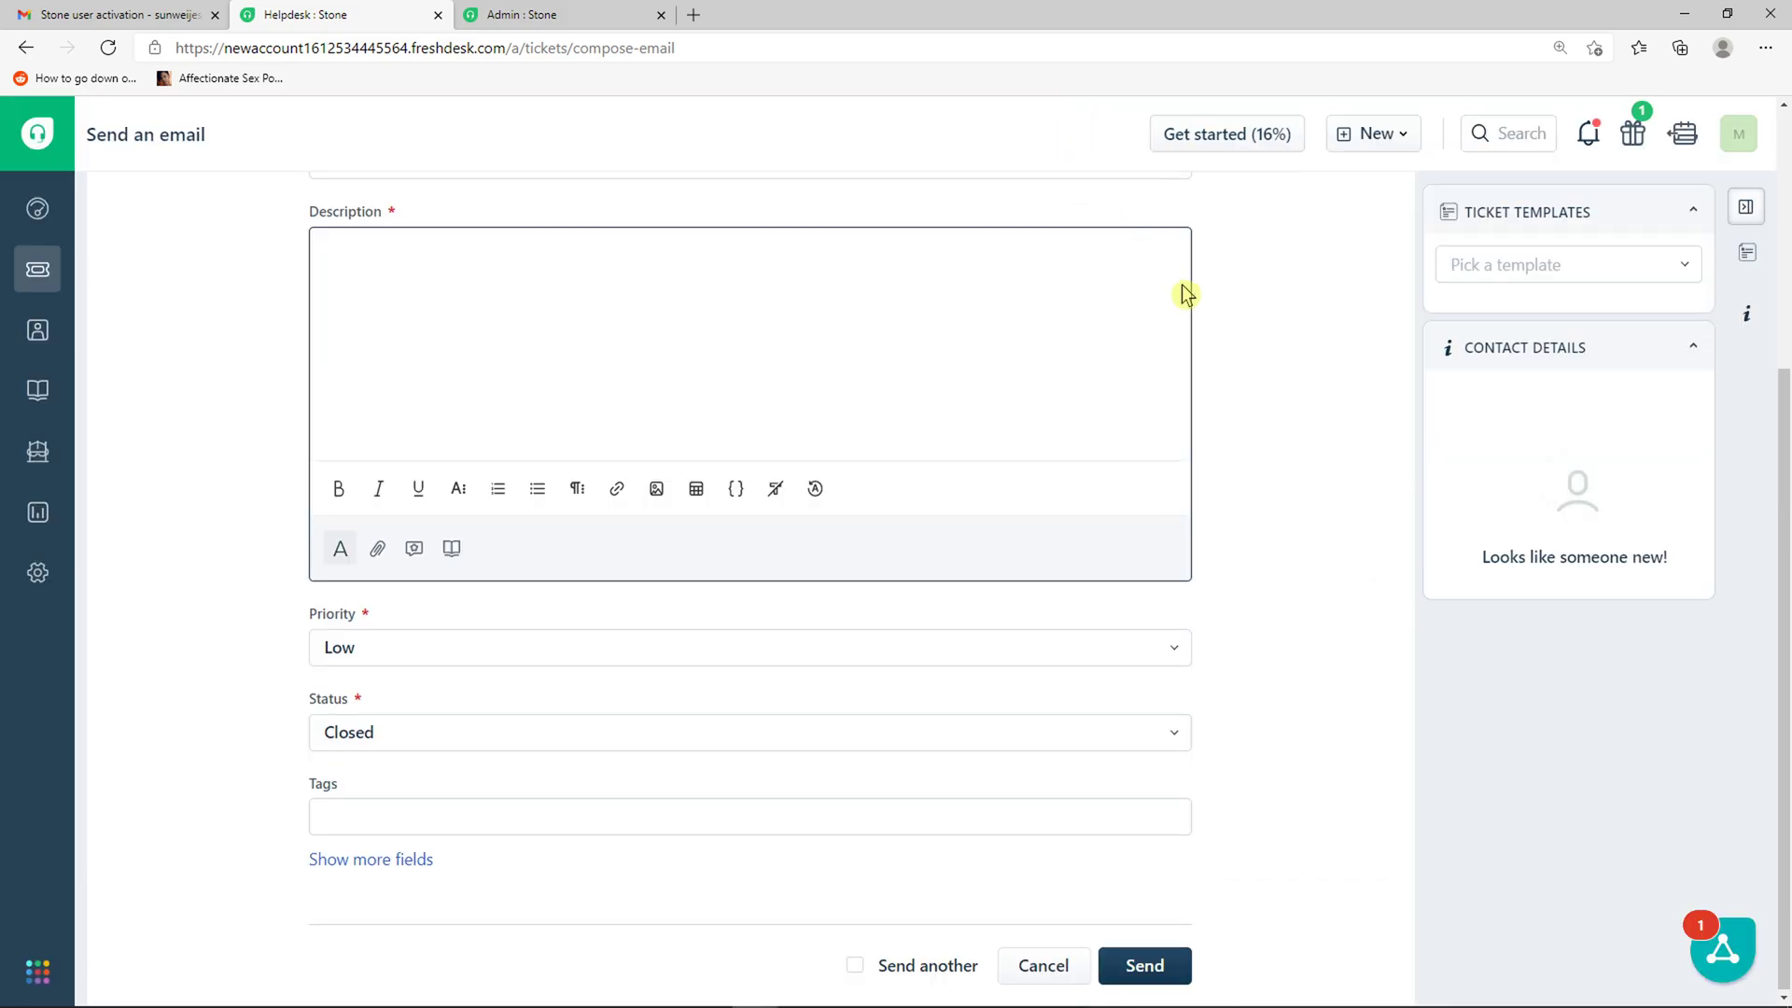
pyautogui.scroll(4, 1180, 288)
# Open a new company form and look at its Name, logo and Description fields.
pyautogui.moveTo(1366, 145)
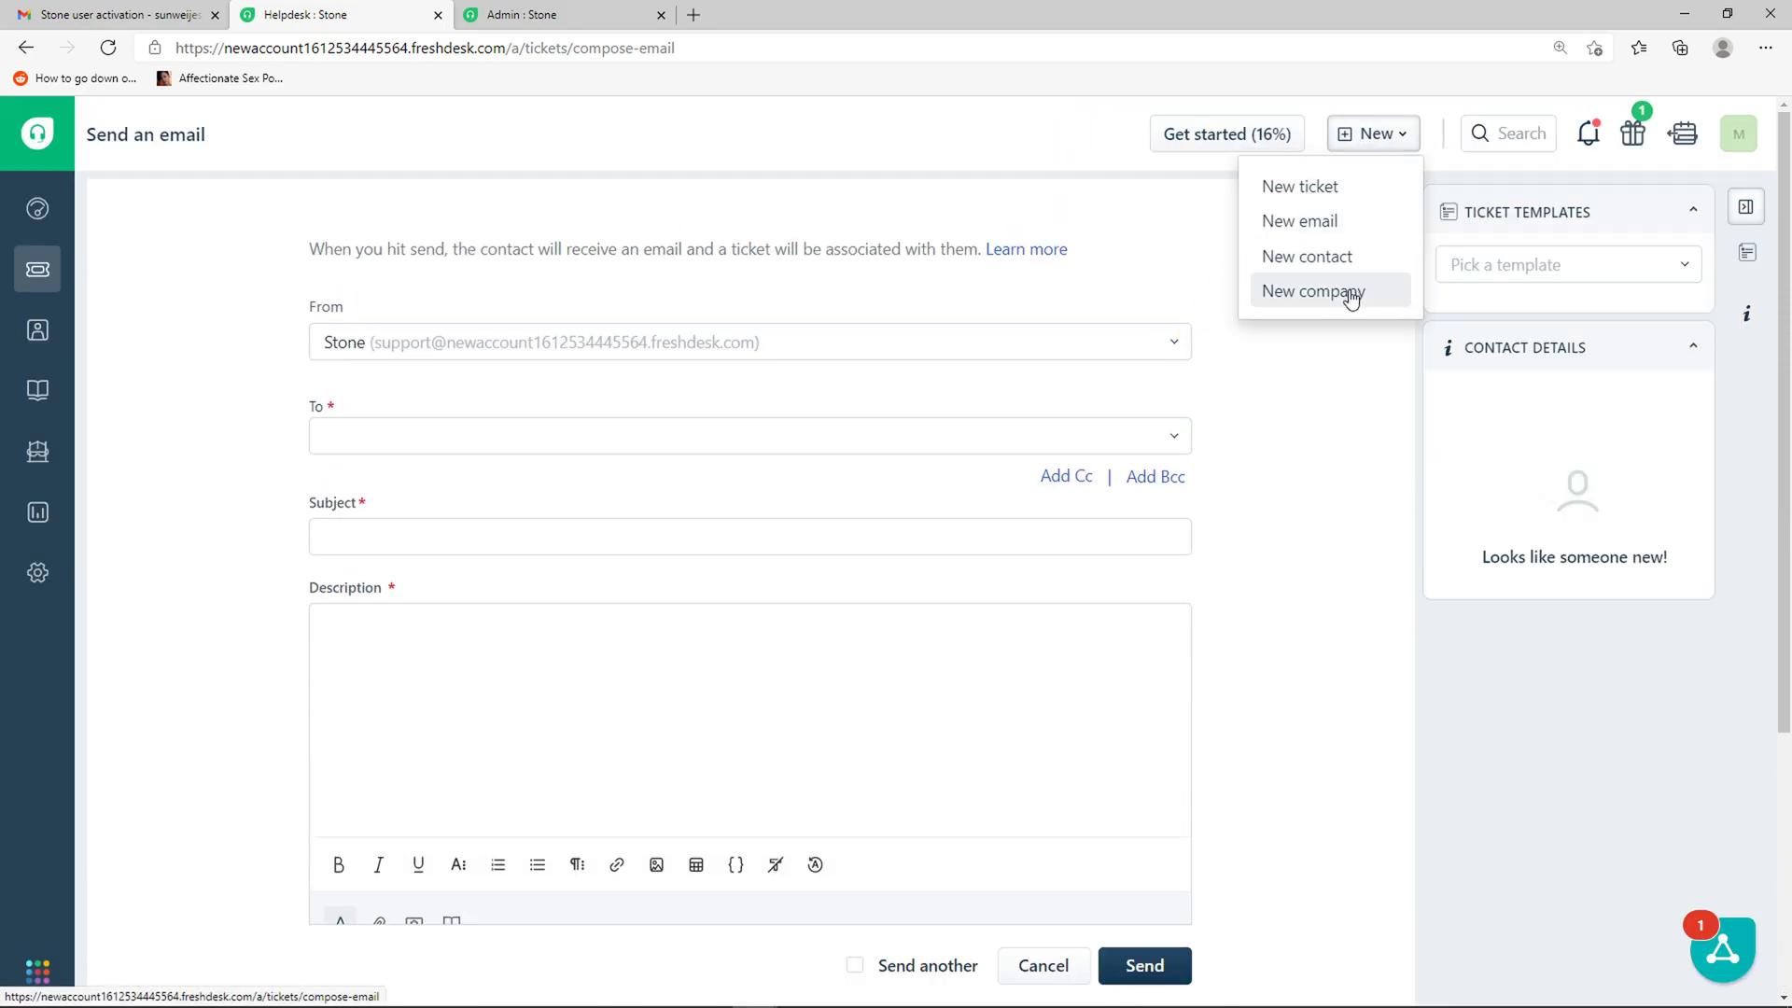
pyautogui.click(1351, 289)
pyautogui.scroll(-3, 1344, 296)
pyautogui.scroll(3, 1341, 313)
pyautogui.click(1202, 384)
pyautogui.click(1206, 304)
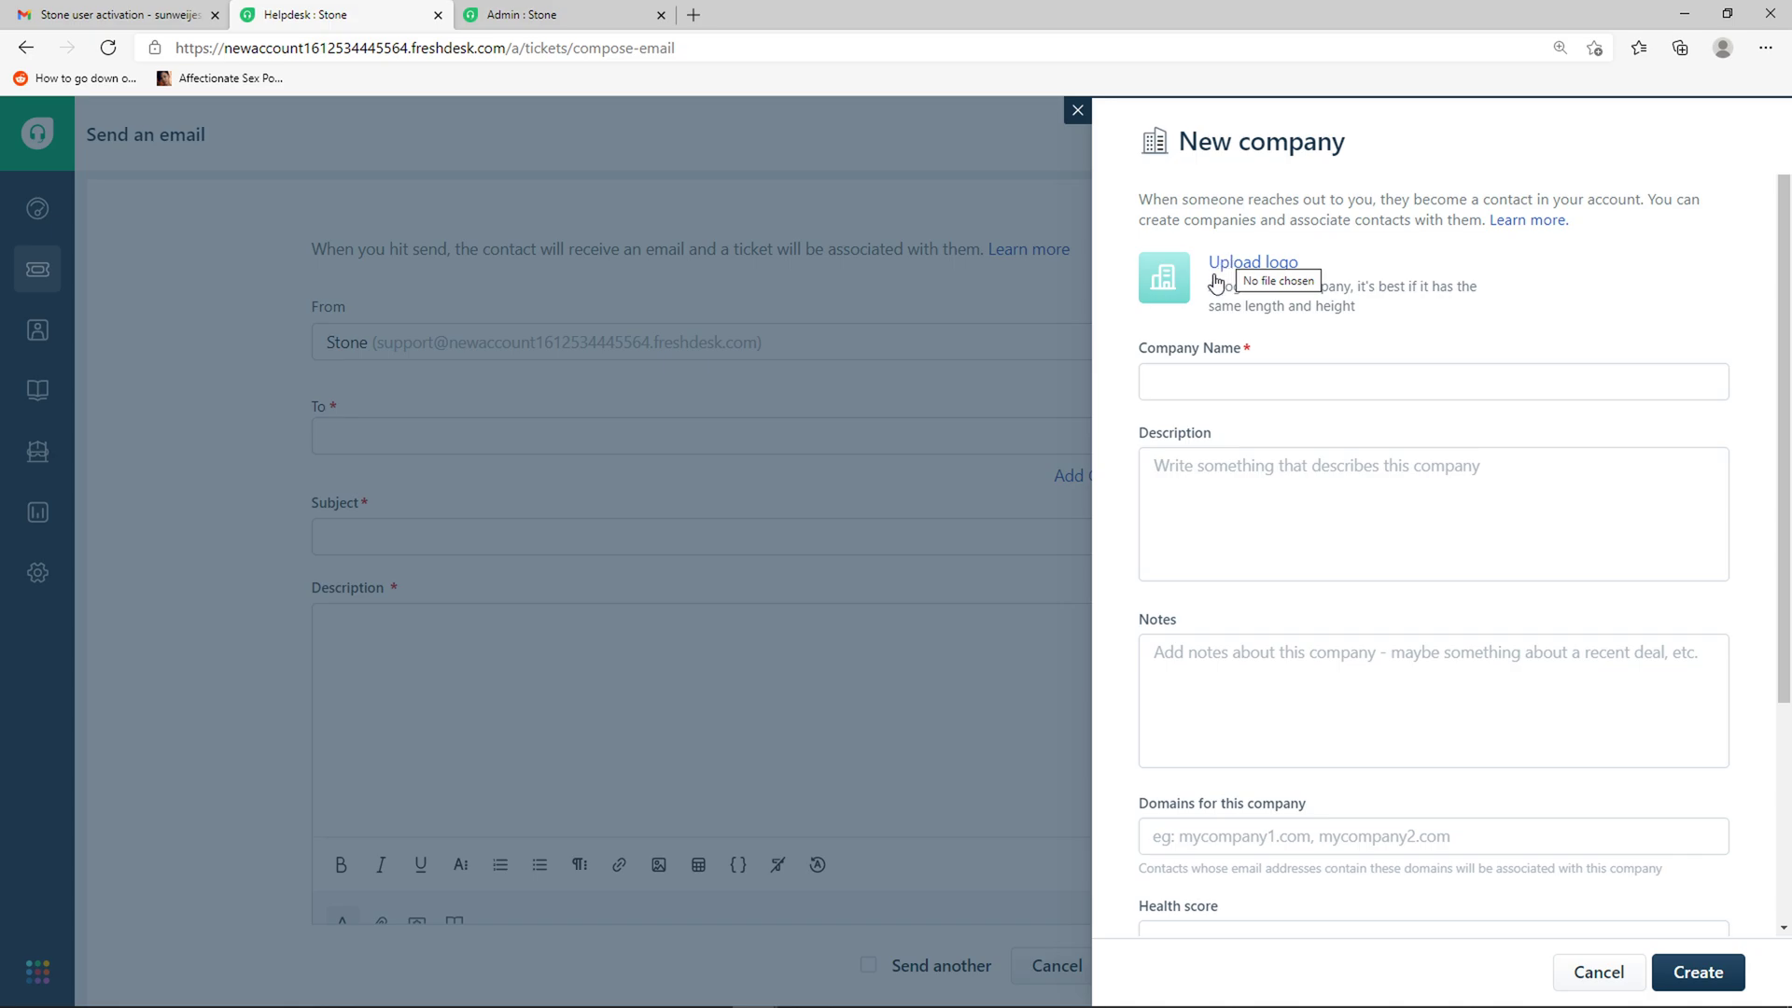
pyautogui.click(1201, 467)
# Look at Notes, Domains, Health score and Account tier without choosing anything.
pyautogui.scroll(-1, 1186, 518)
pyautogui.click(1169, 549)
pyautogui.scroll(-1, 1176, 560)
pyautogui.click(1189, 584)
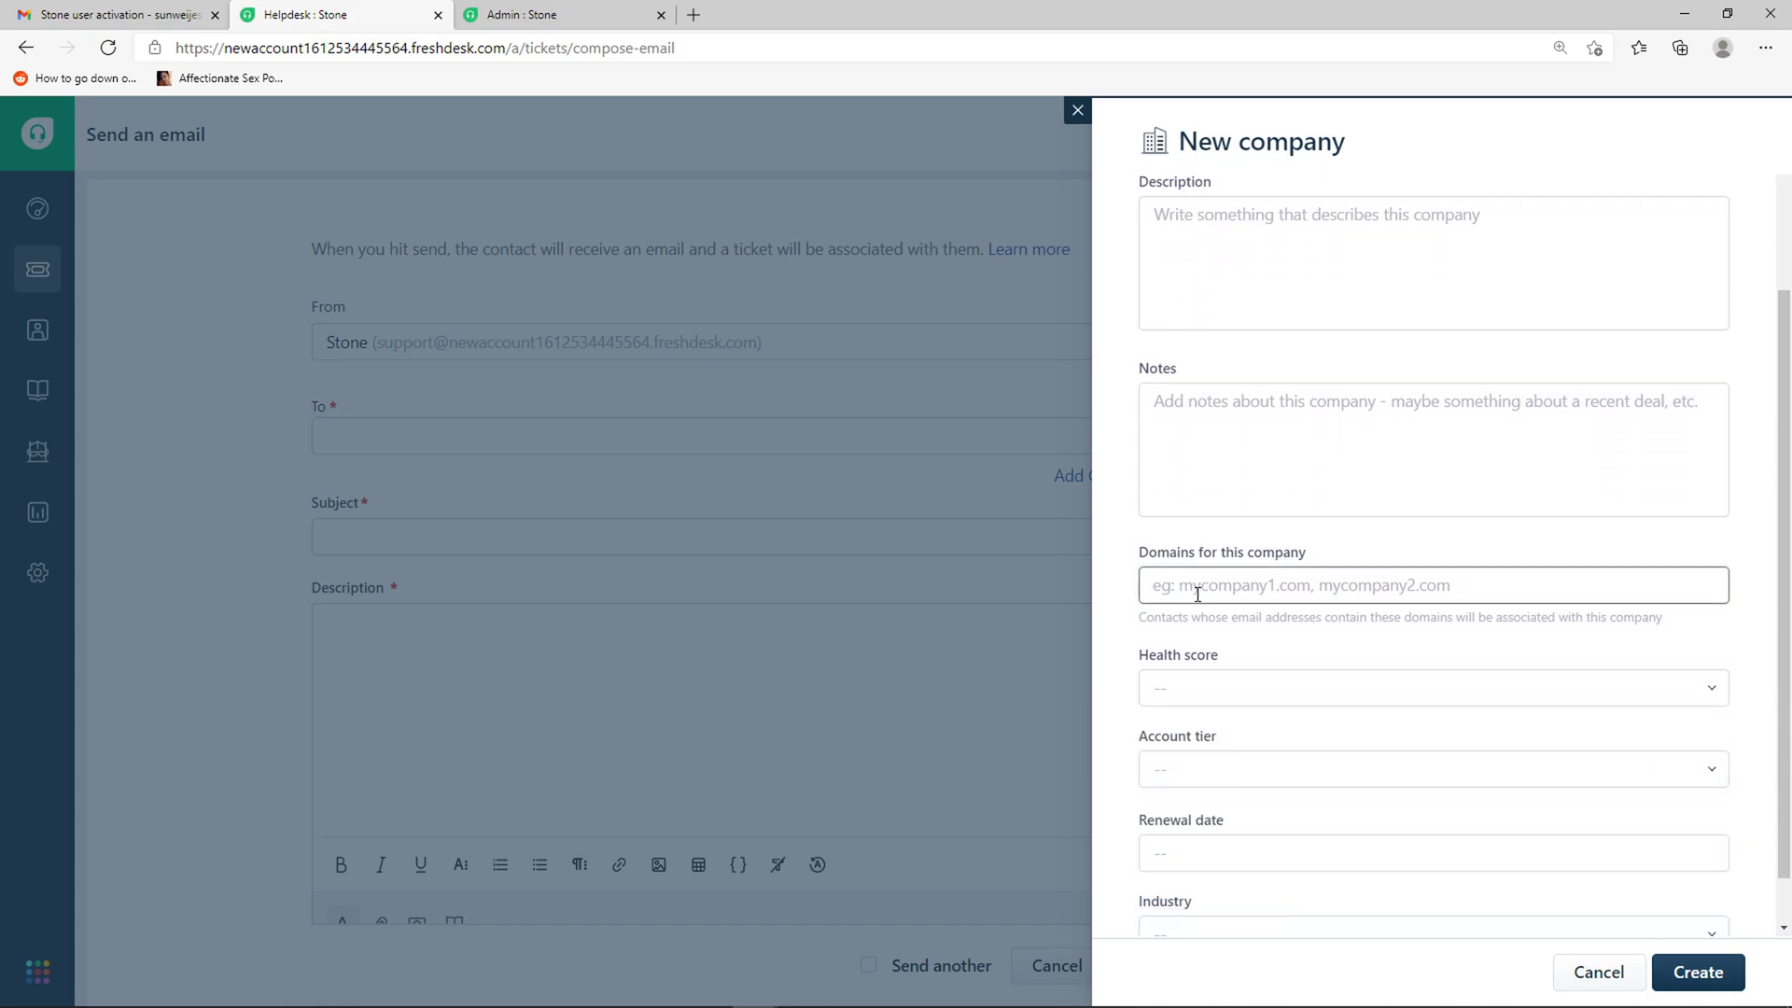
pyautogui.scroll(-1, 1198, 597)
pyautogui.click(1197, 625)
pyautogui.click(1122, 629)
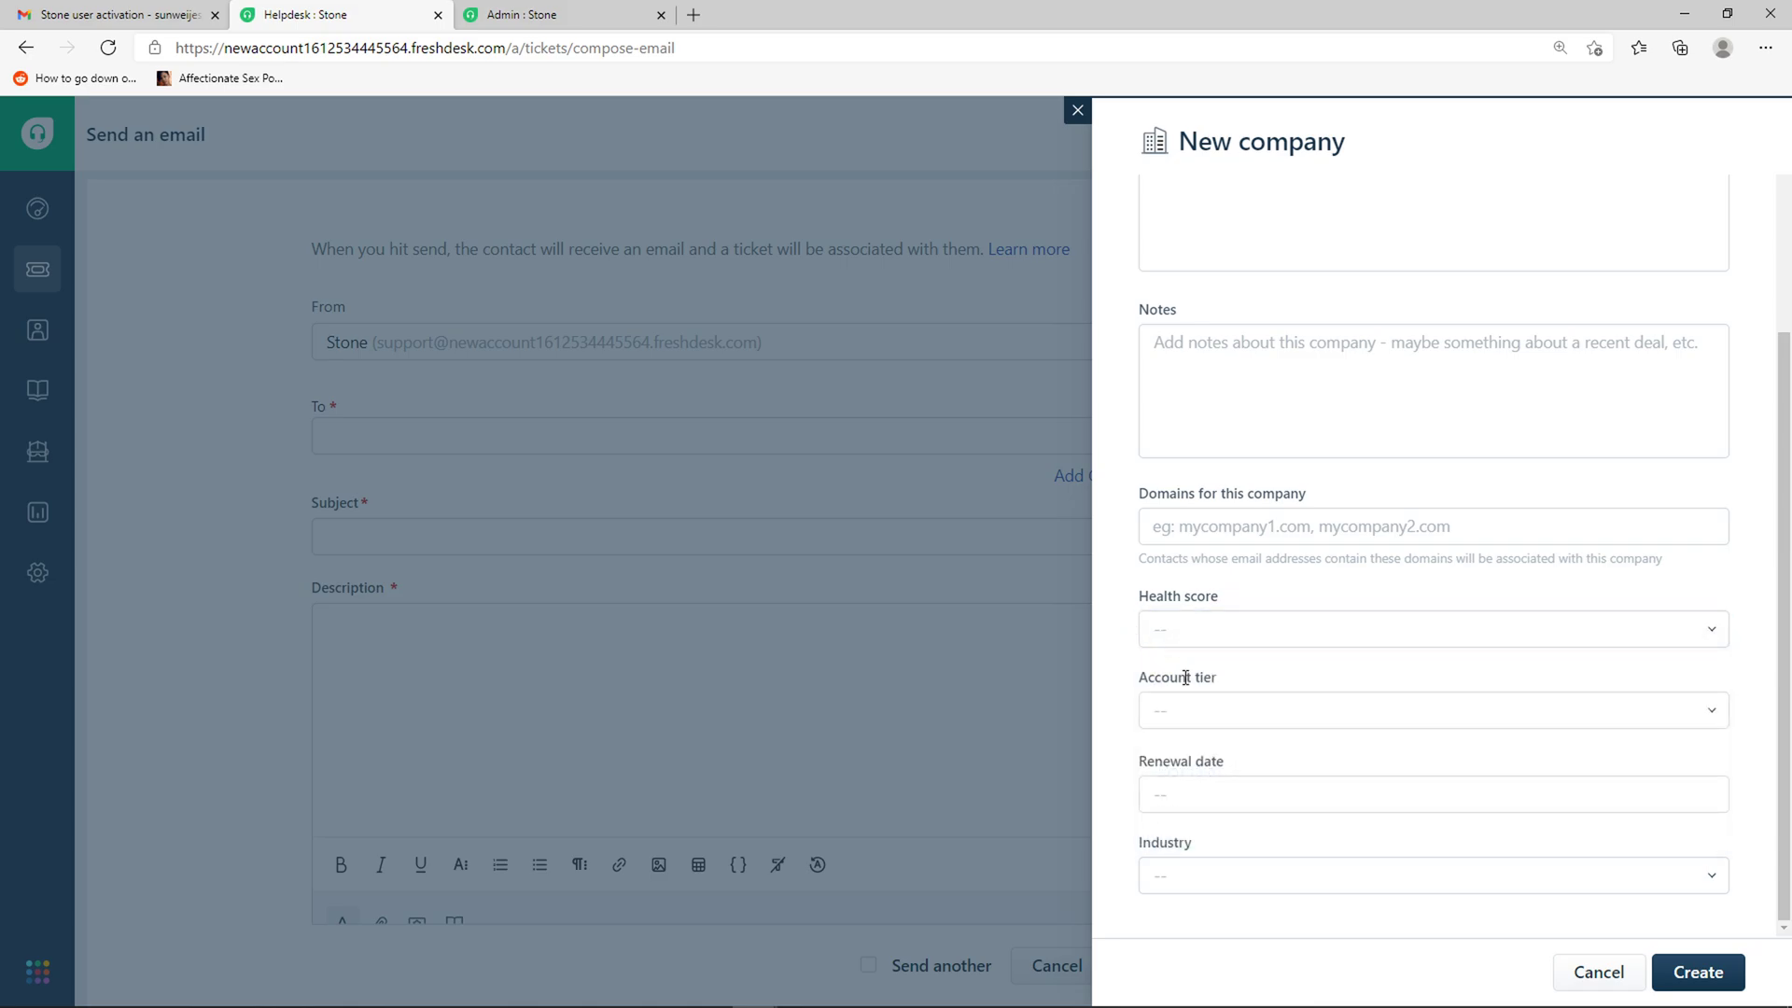
pyautogui.click(1197, 709)
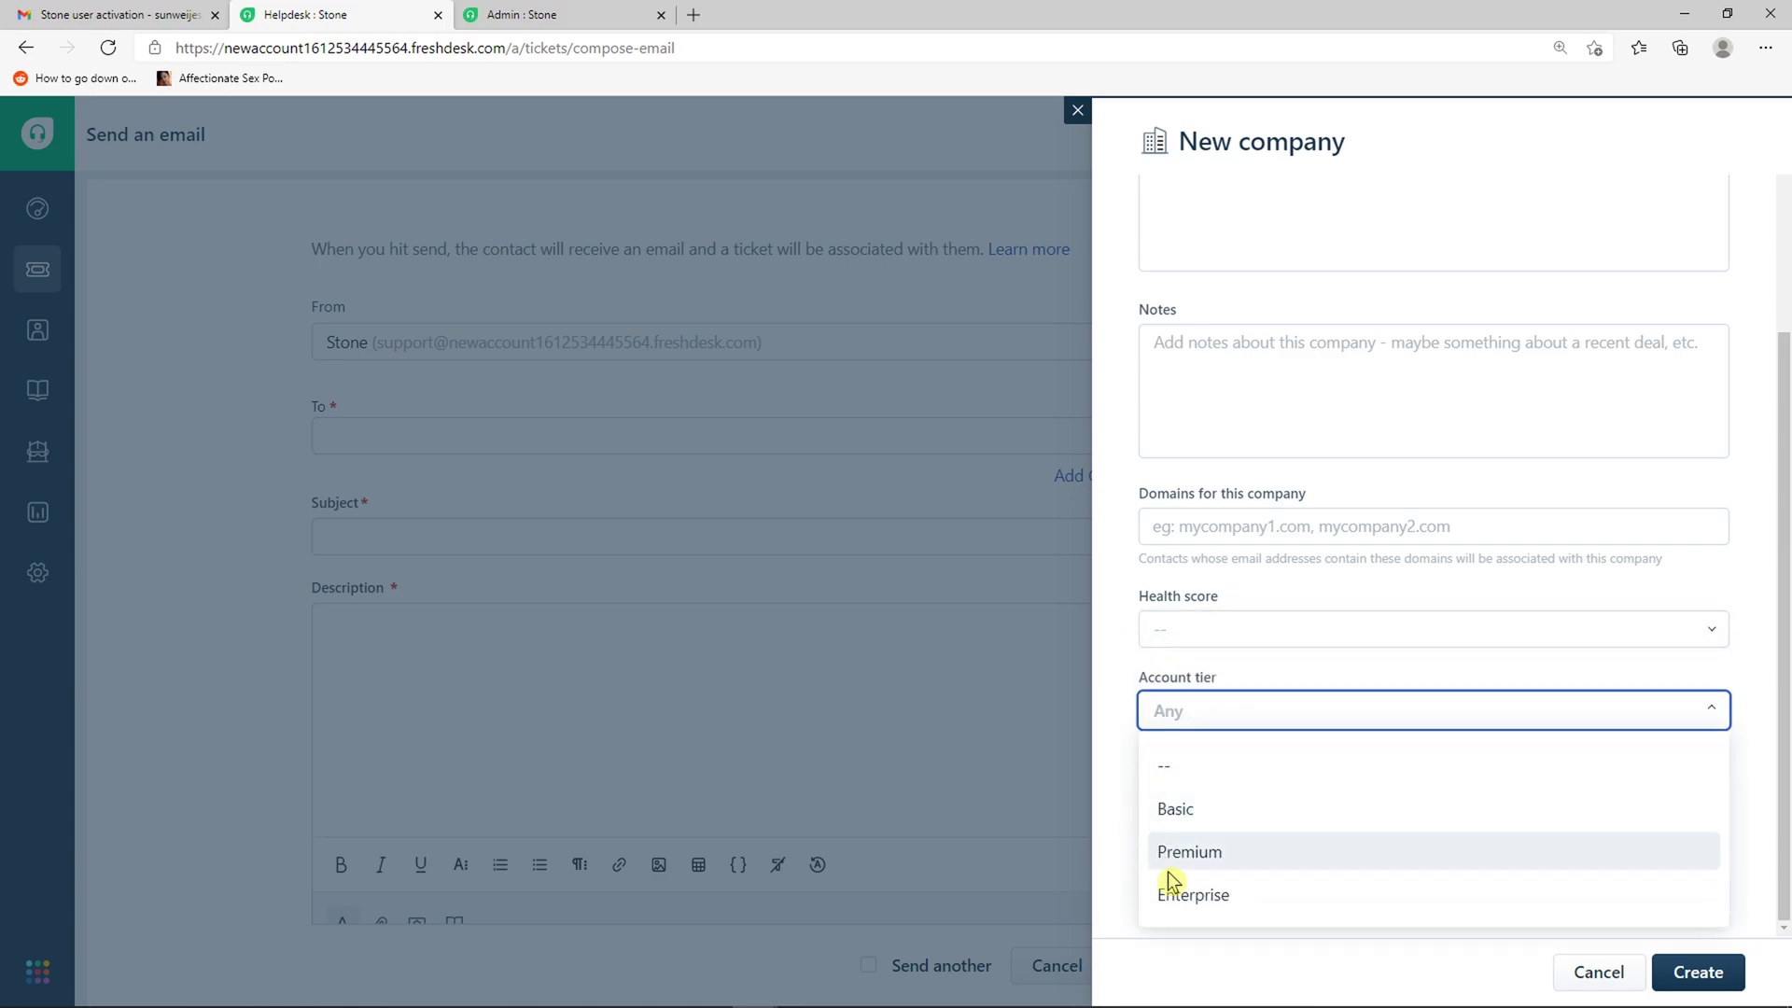
pyautogui.click(1118, 830)
# Check the Renewal date calendar and Industry choices, then cancel the new company.
pyautogui.click(1152, 796)
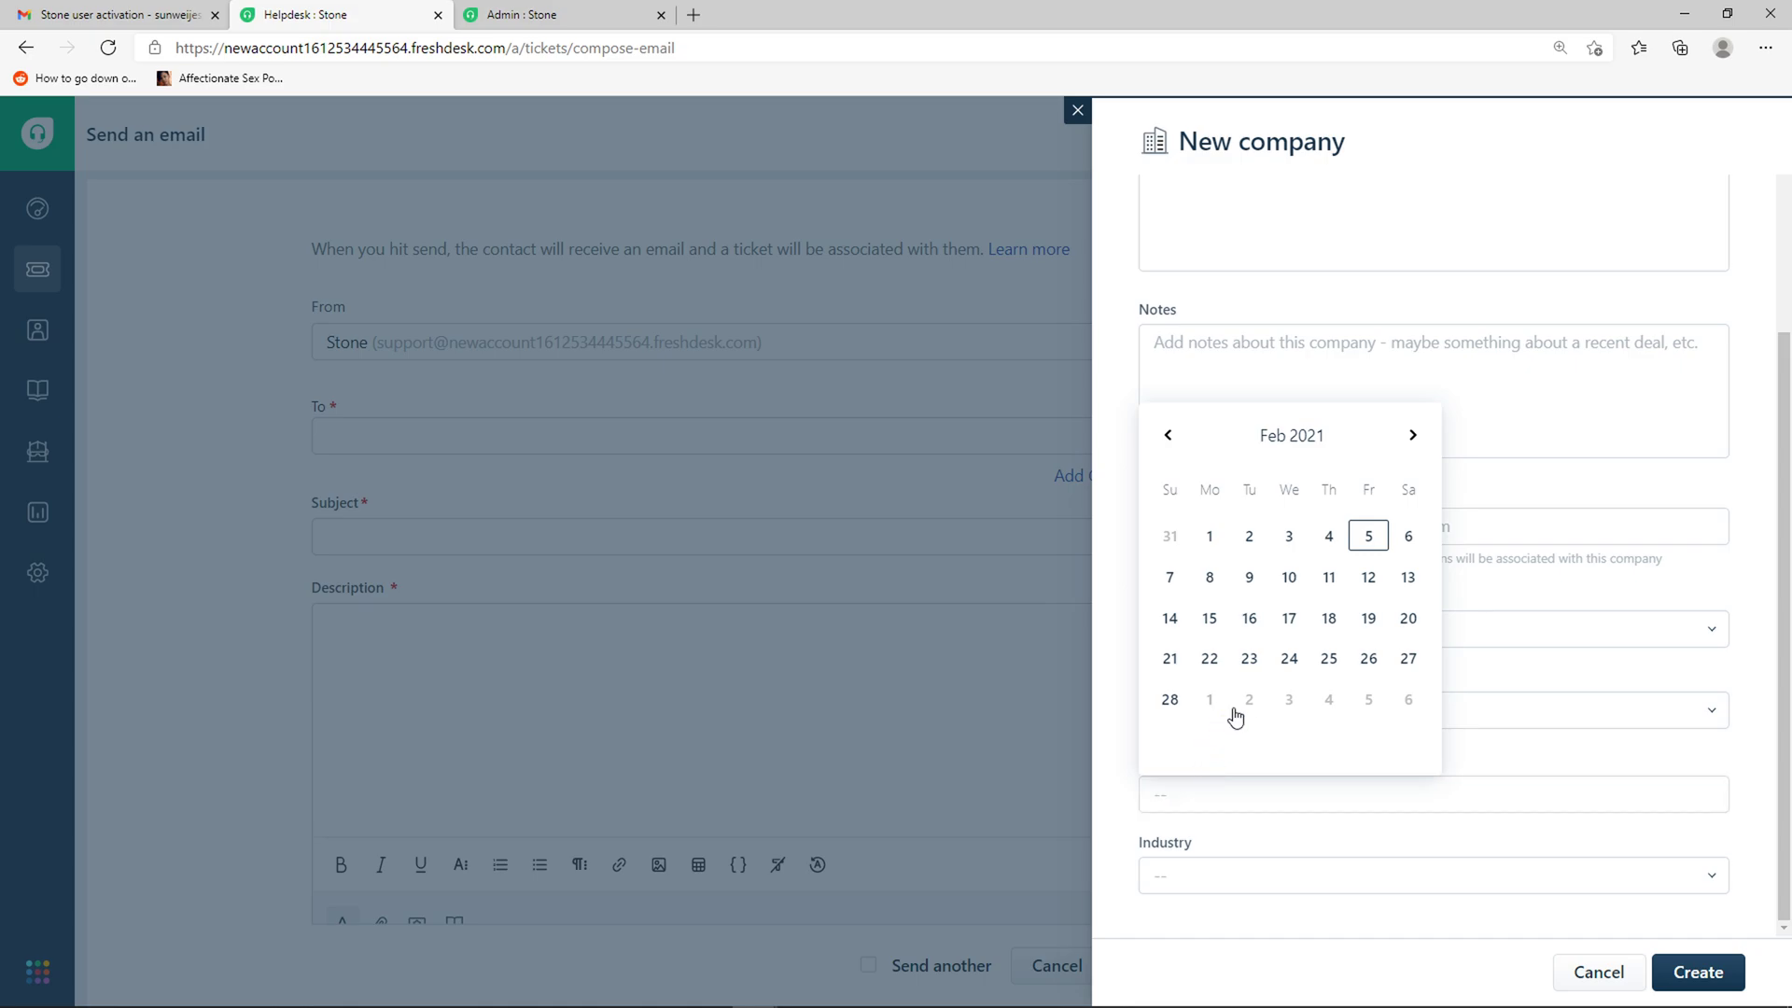
pyautogui.click(1187, 891)
pyautogui.scroll(-1, 1238, 718)
pyautogui.scroll(1, 1214, 784)
pyautogui.click(1135, 814)
pyautogui.click(1598, 971)
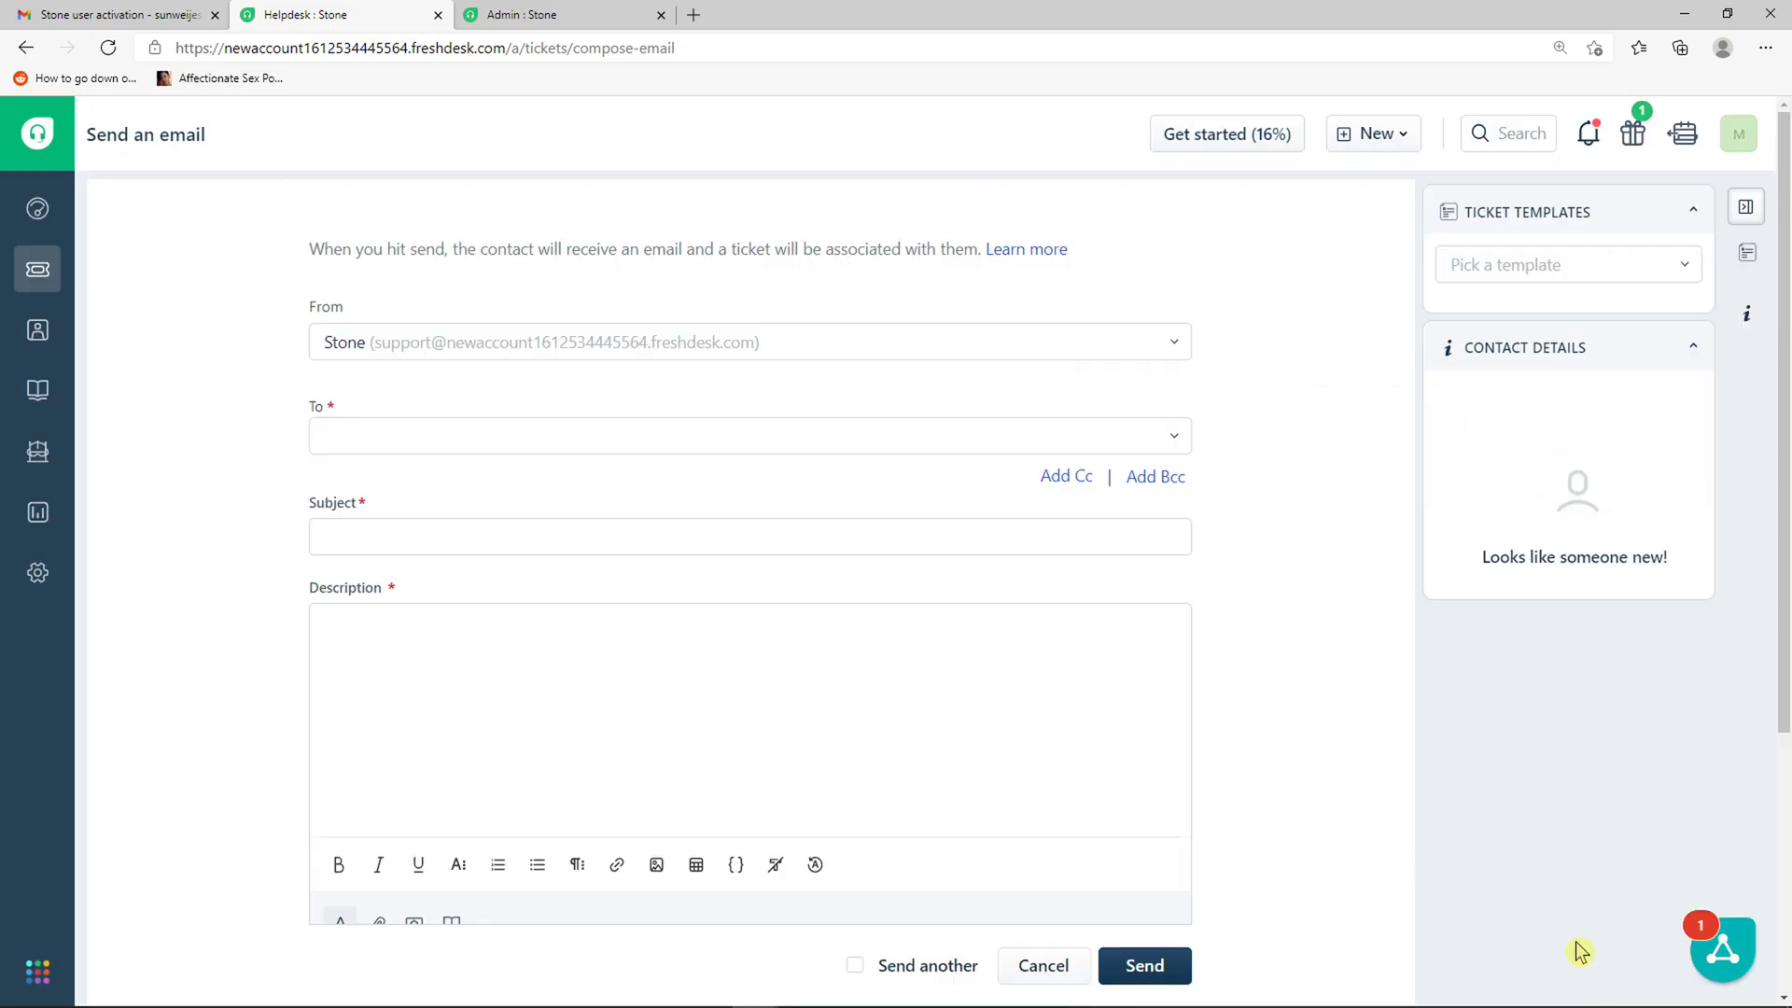
# View the Companies list with Acme Inc., then browse the Knowledge base's drafts and six categories.
pyautogui.moveTo(37, 329)
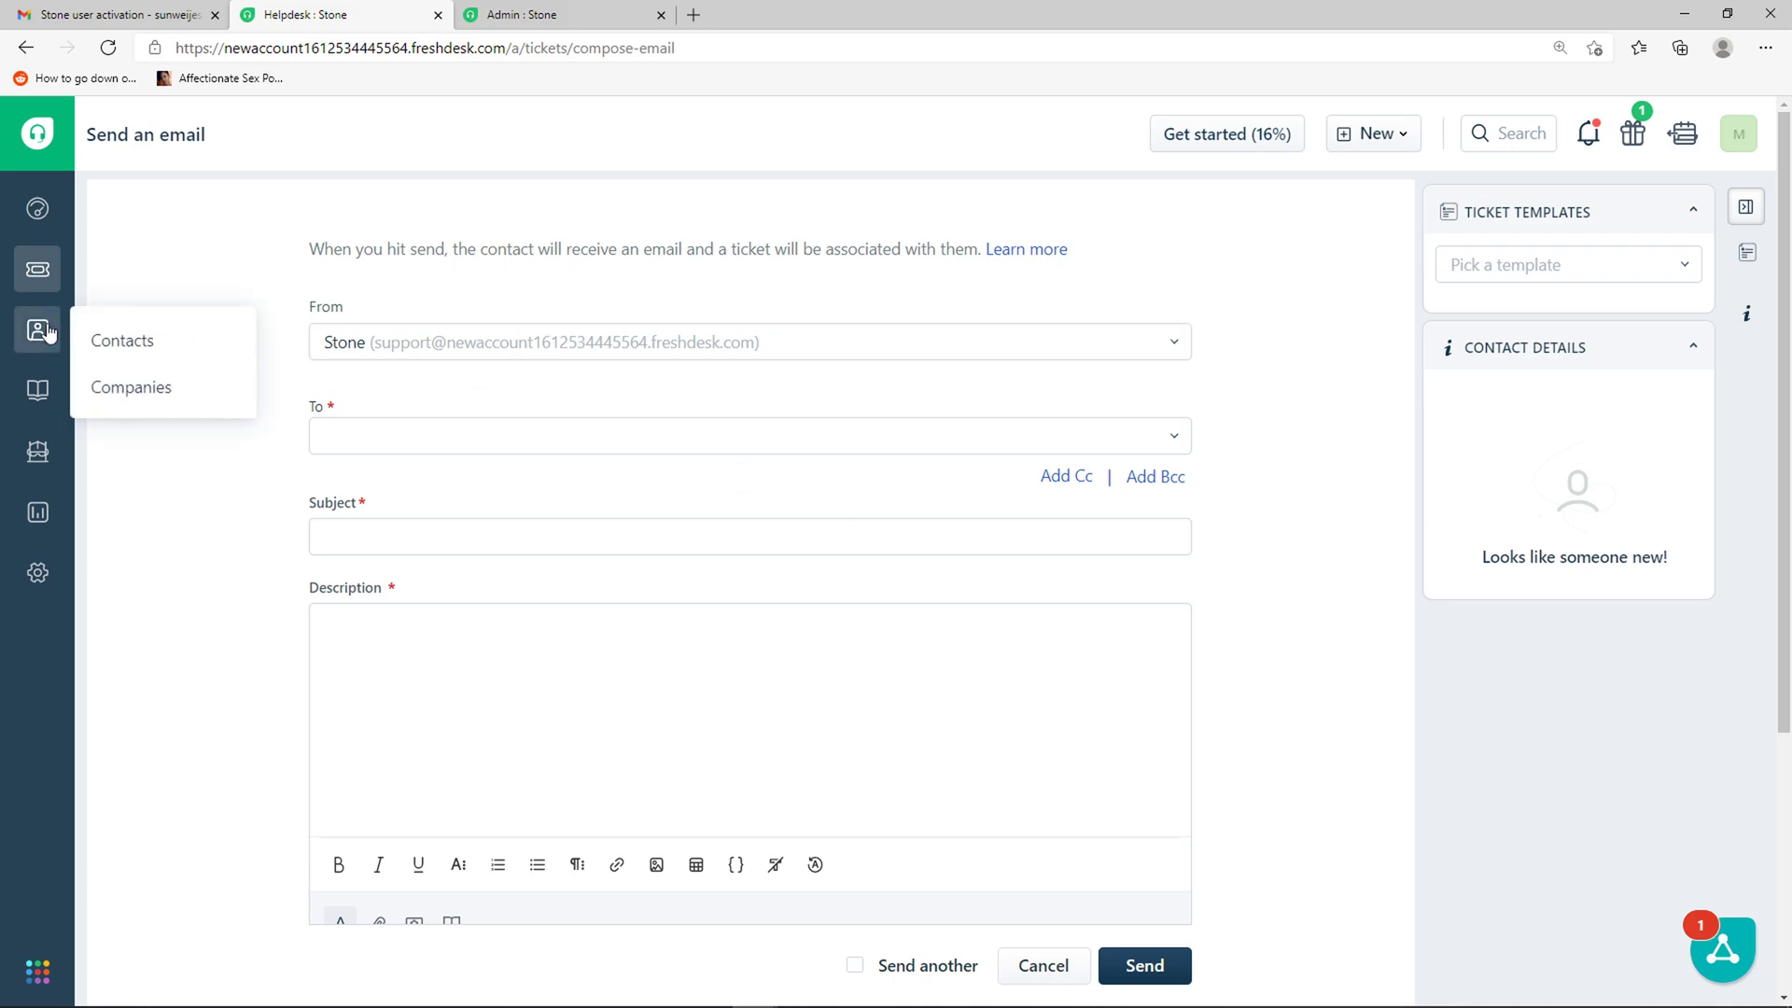
pyautogui.click(114, 386)
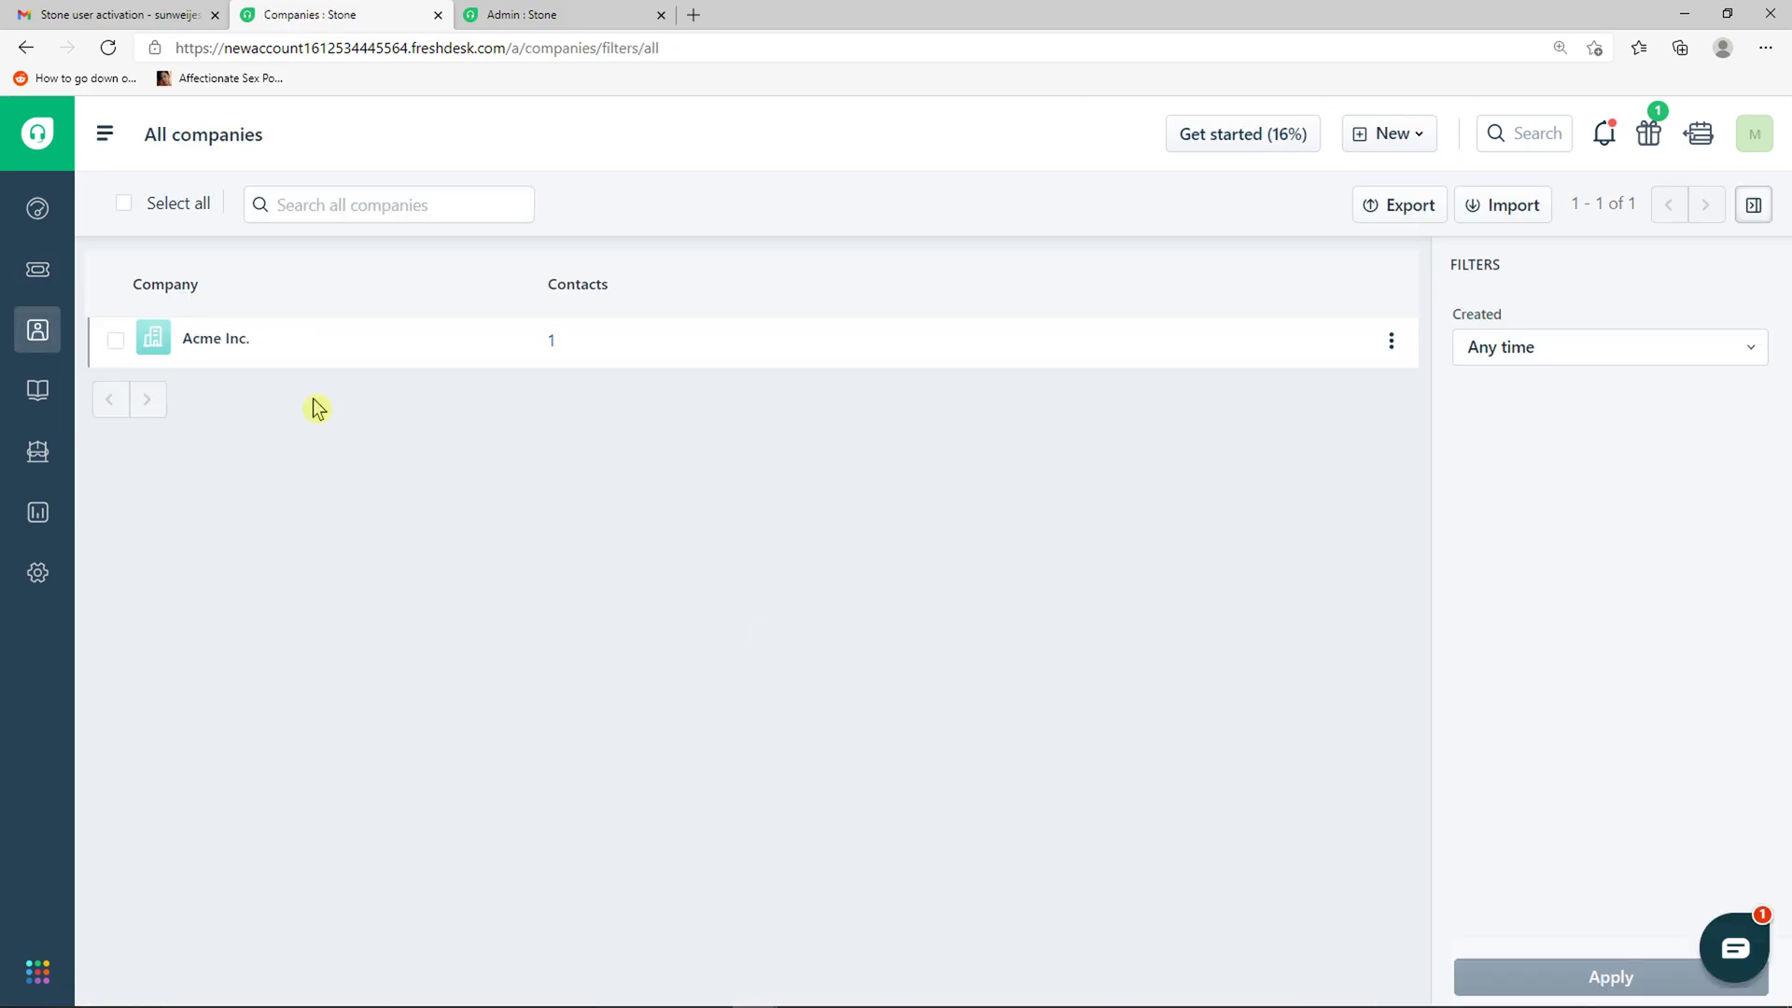
pyautogui.click(38, 392)
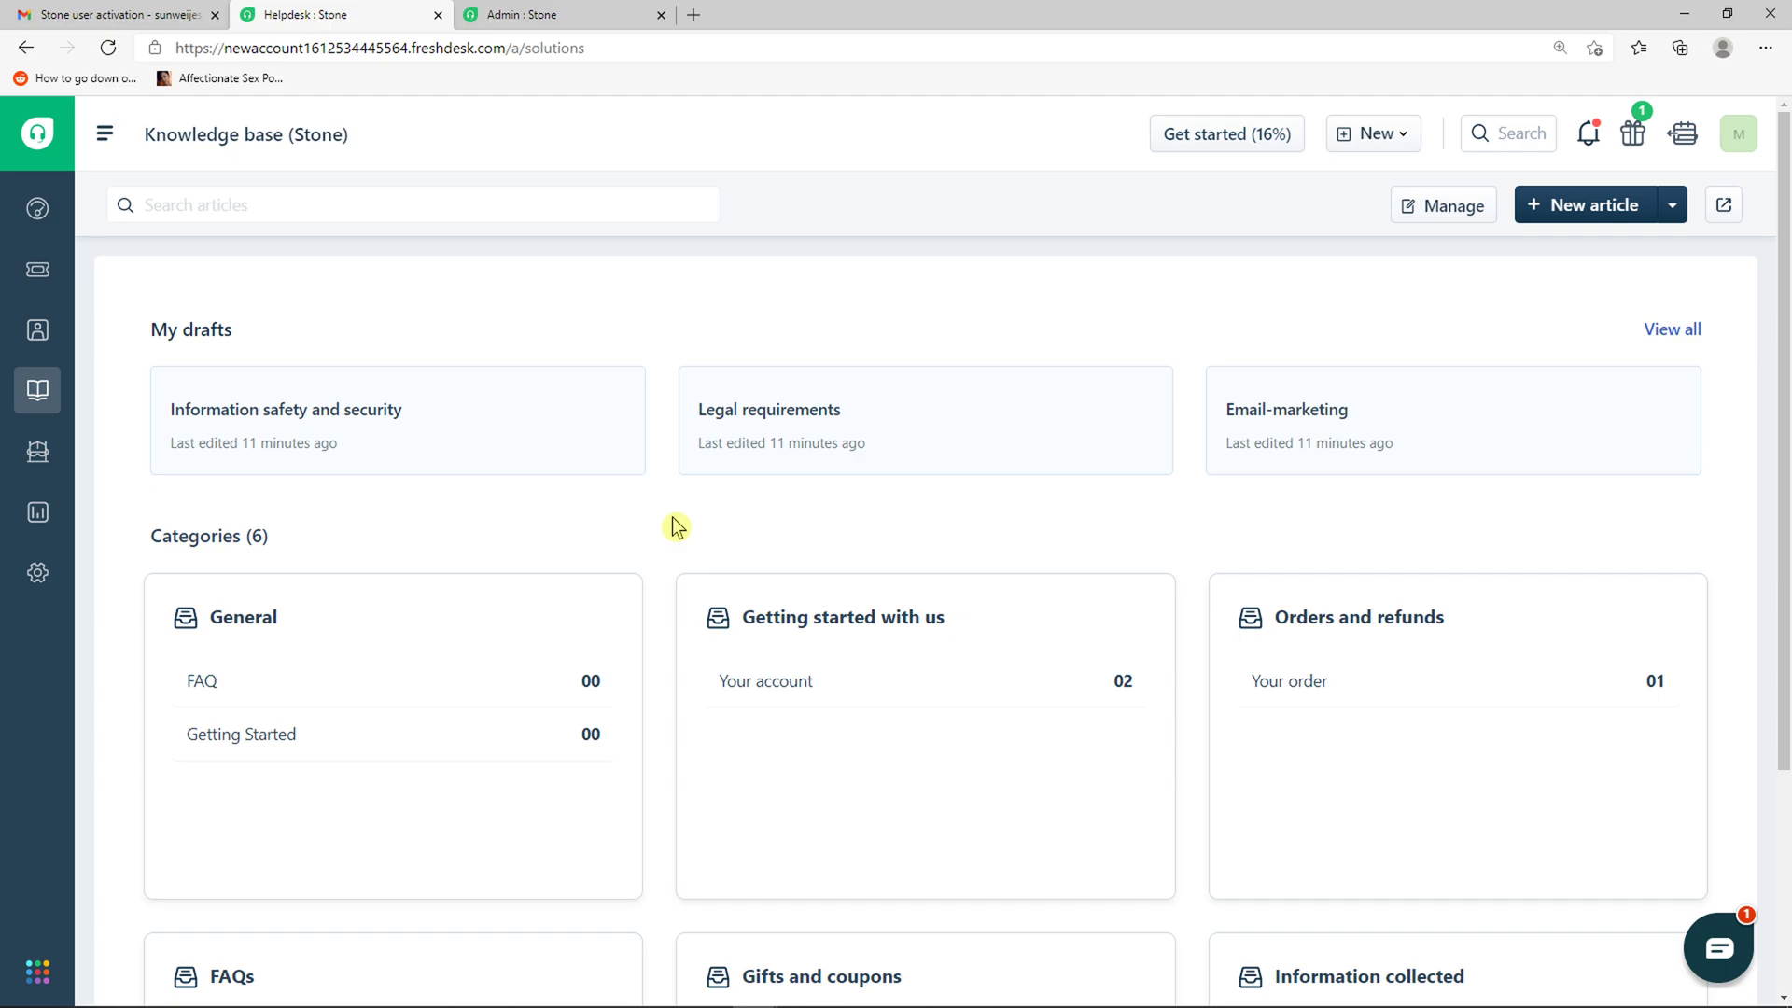
pyautogui.scroll(-2, 676, 525)
pyautogui.scroll(2, 672, 523)
pyautogui.scroll(-4, 664, 528)
pyautogui.scroll(2, 663, 528)
pyautogui.scroll(2, 663, 529)
pyautogui.scroll(-4, 662, 528)
pyautogui.scroll(4, 332, 512)
pyautogui.scroll(-2, 316, 584)
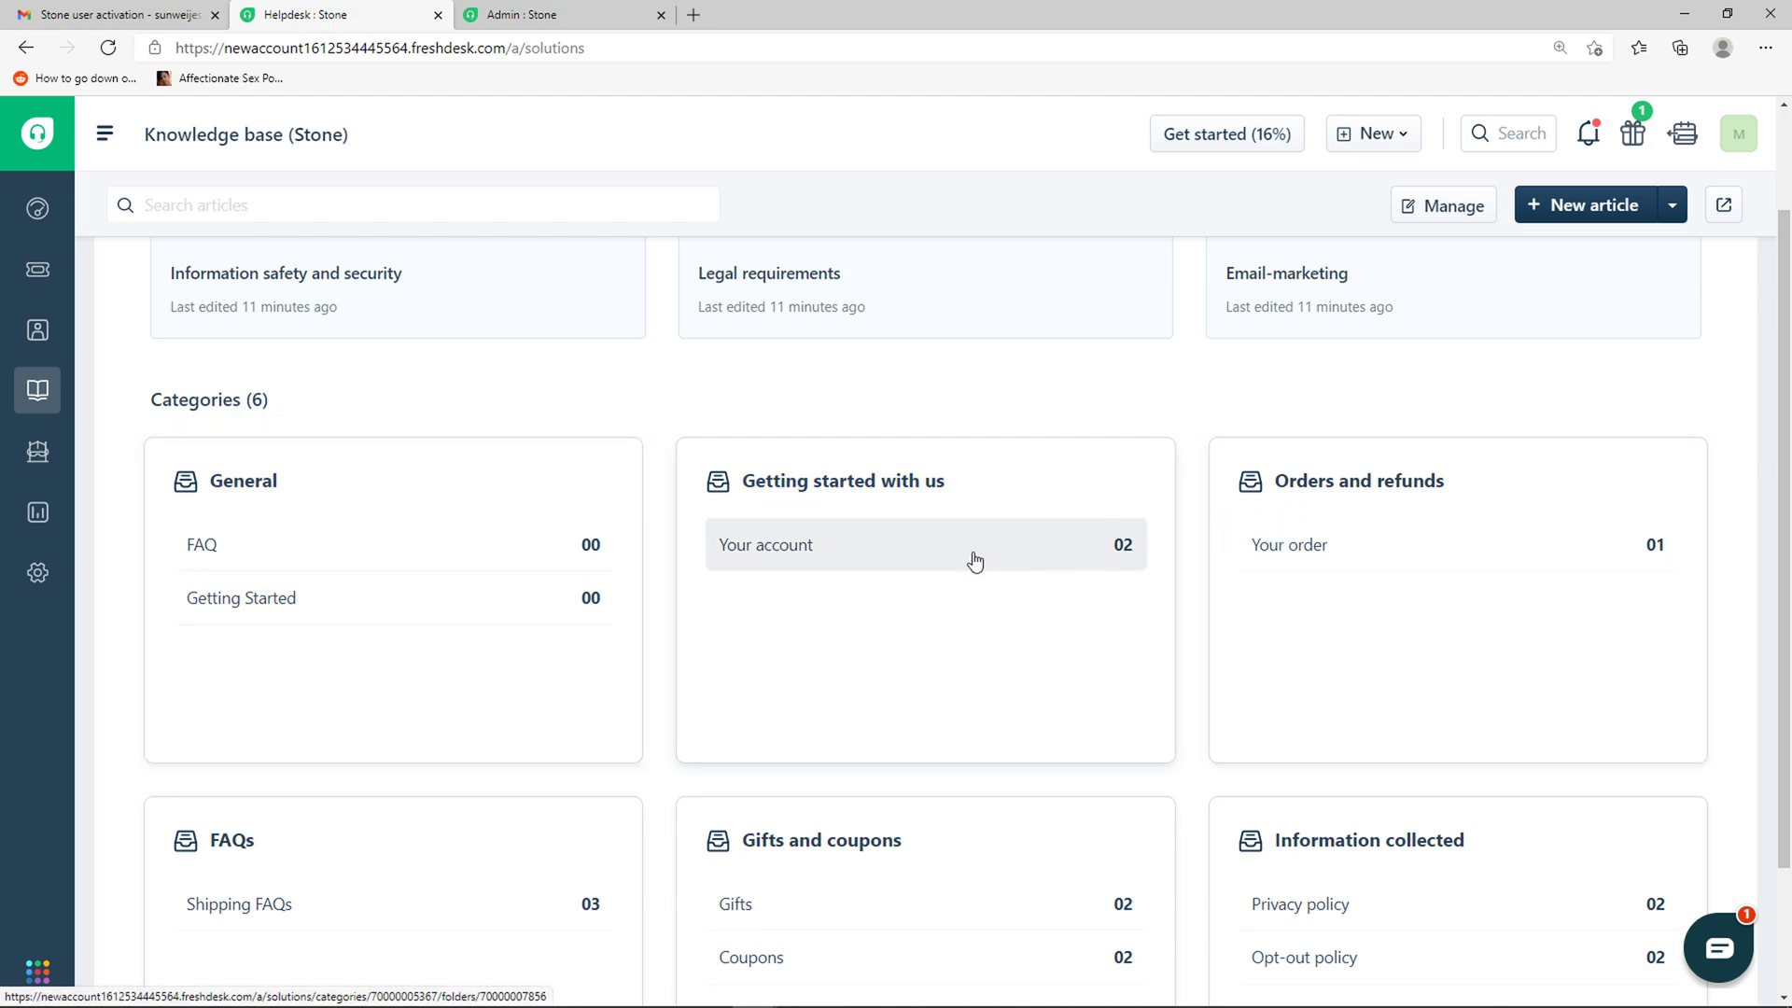
pyautogui.scroll(2, 486, 532)
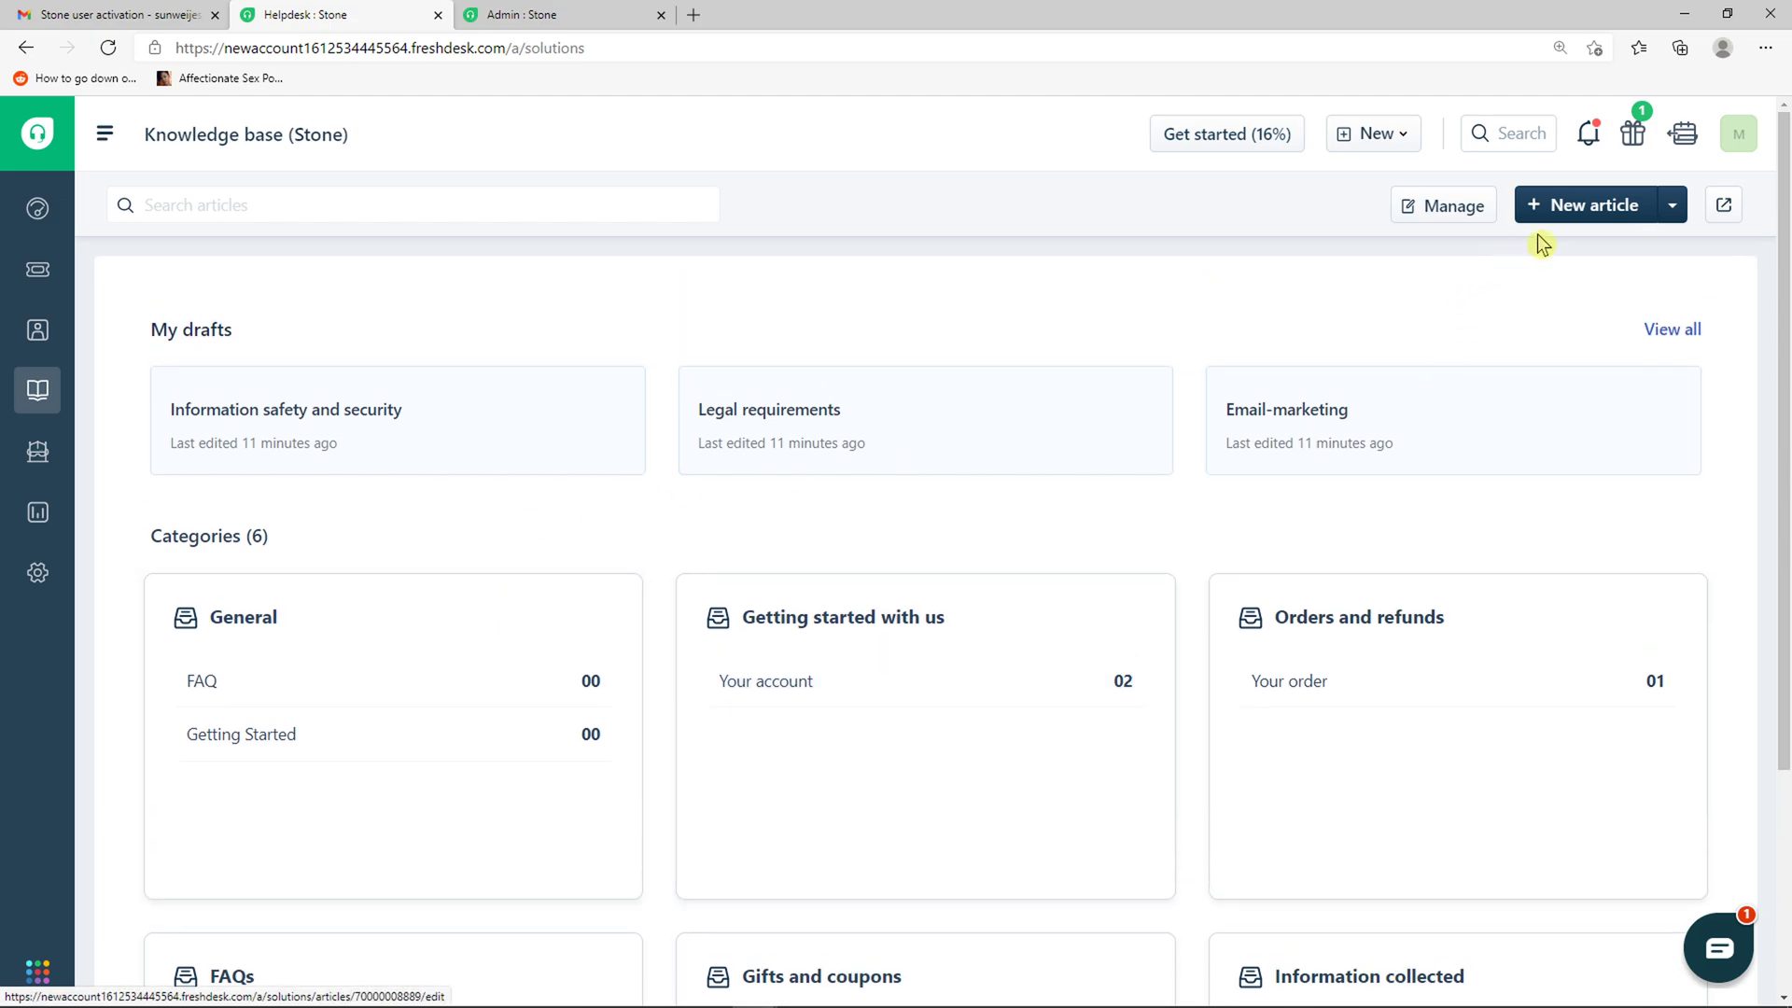
# Start a new article 'How To Be Happy' with an intro line and a numbered list.
pyautogui.click(1631, 205)
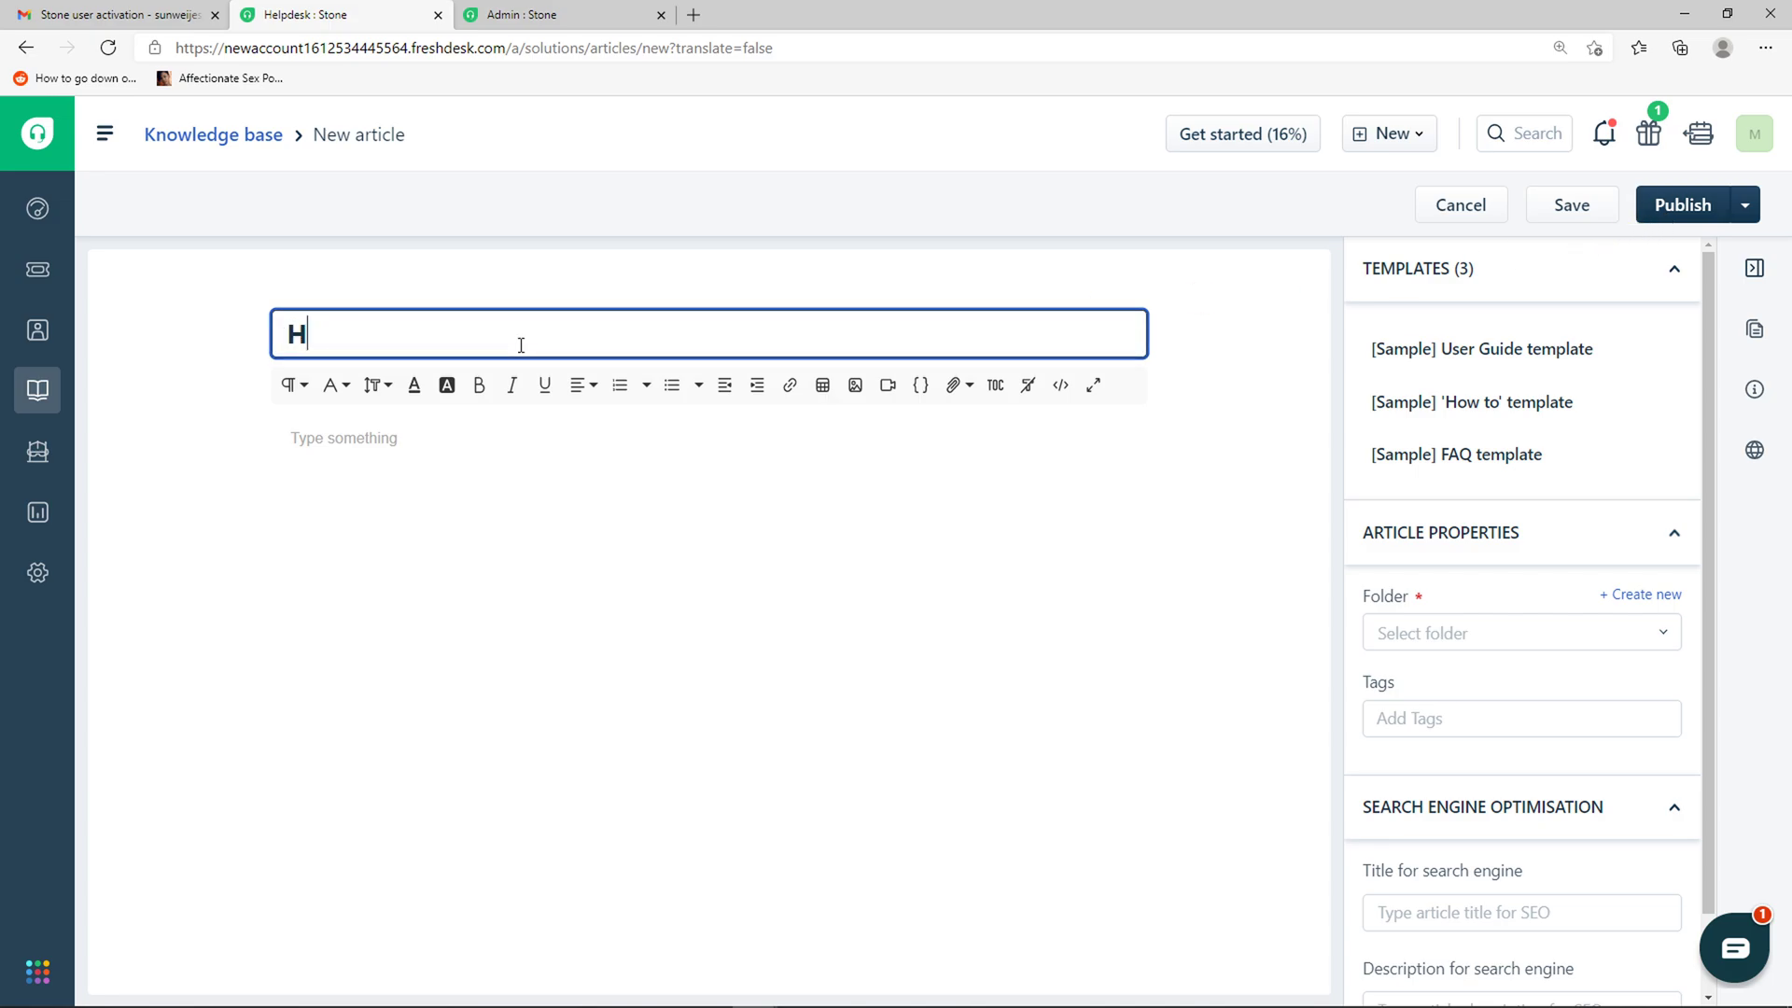
pyautogui.press('Tab')
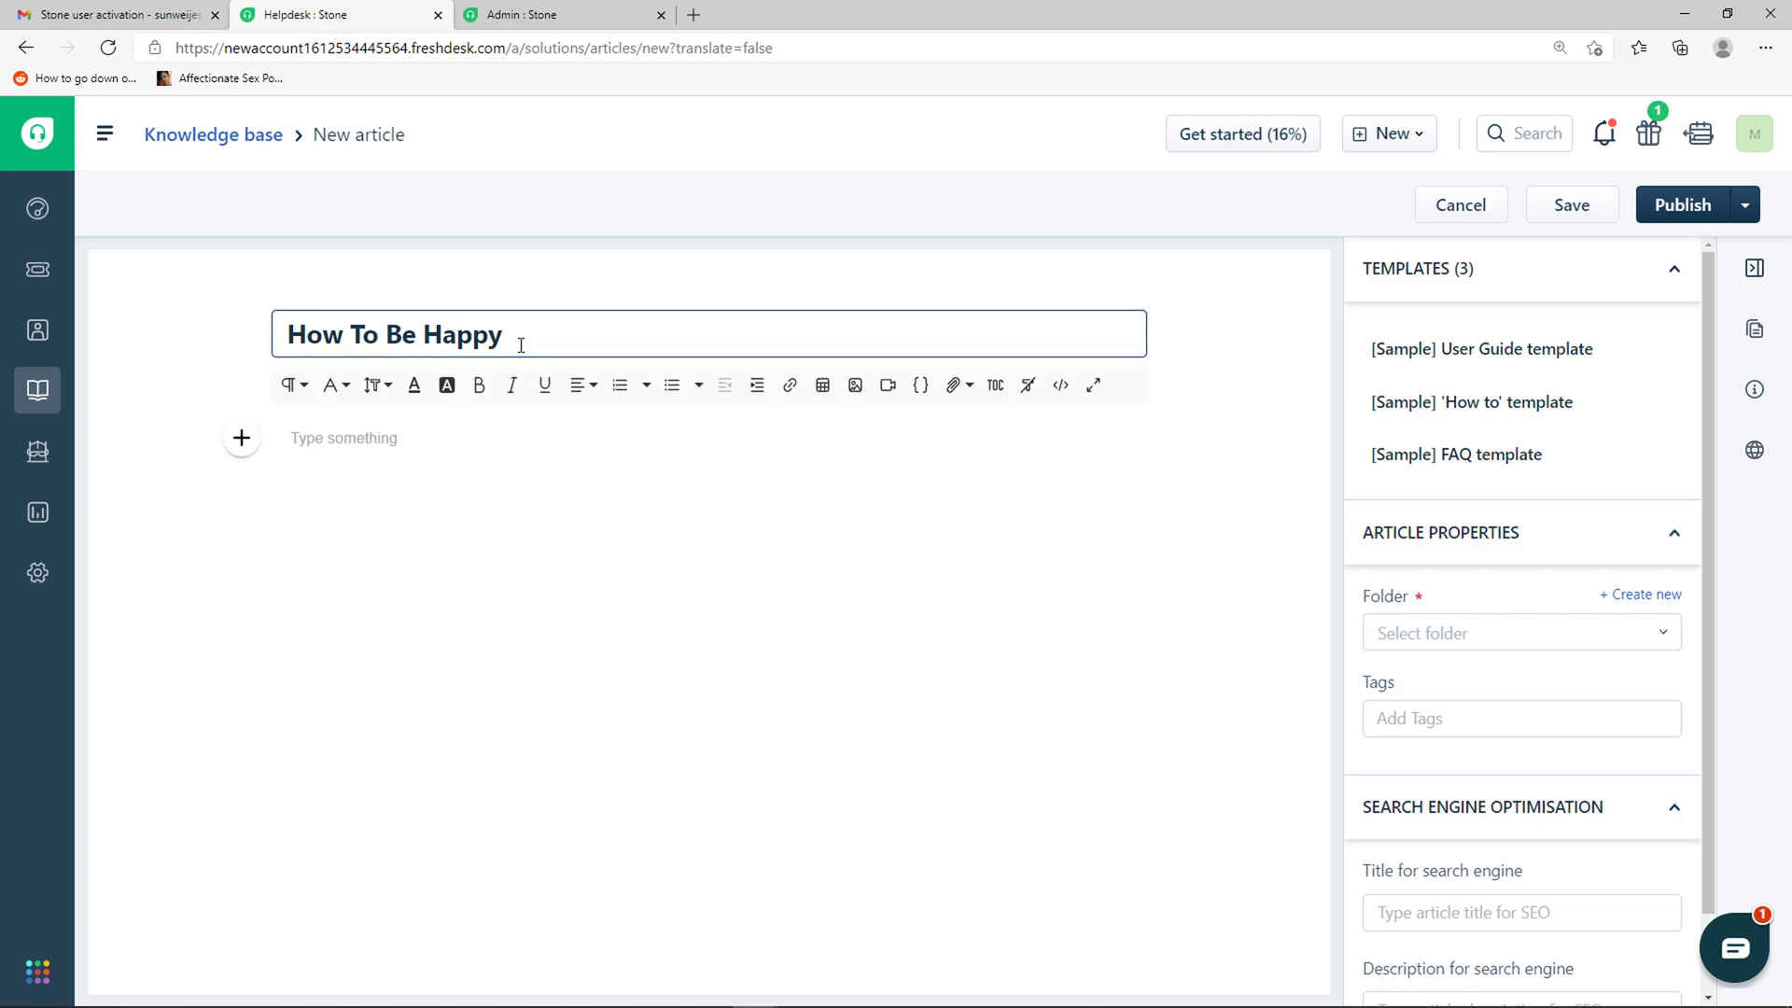
pyautogui.write('In')
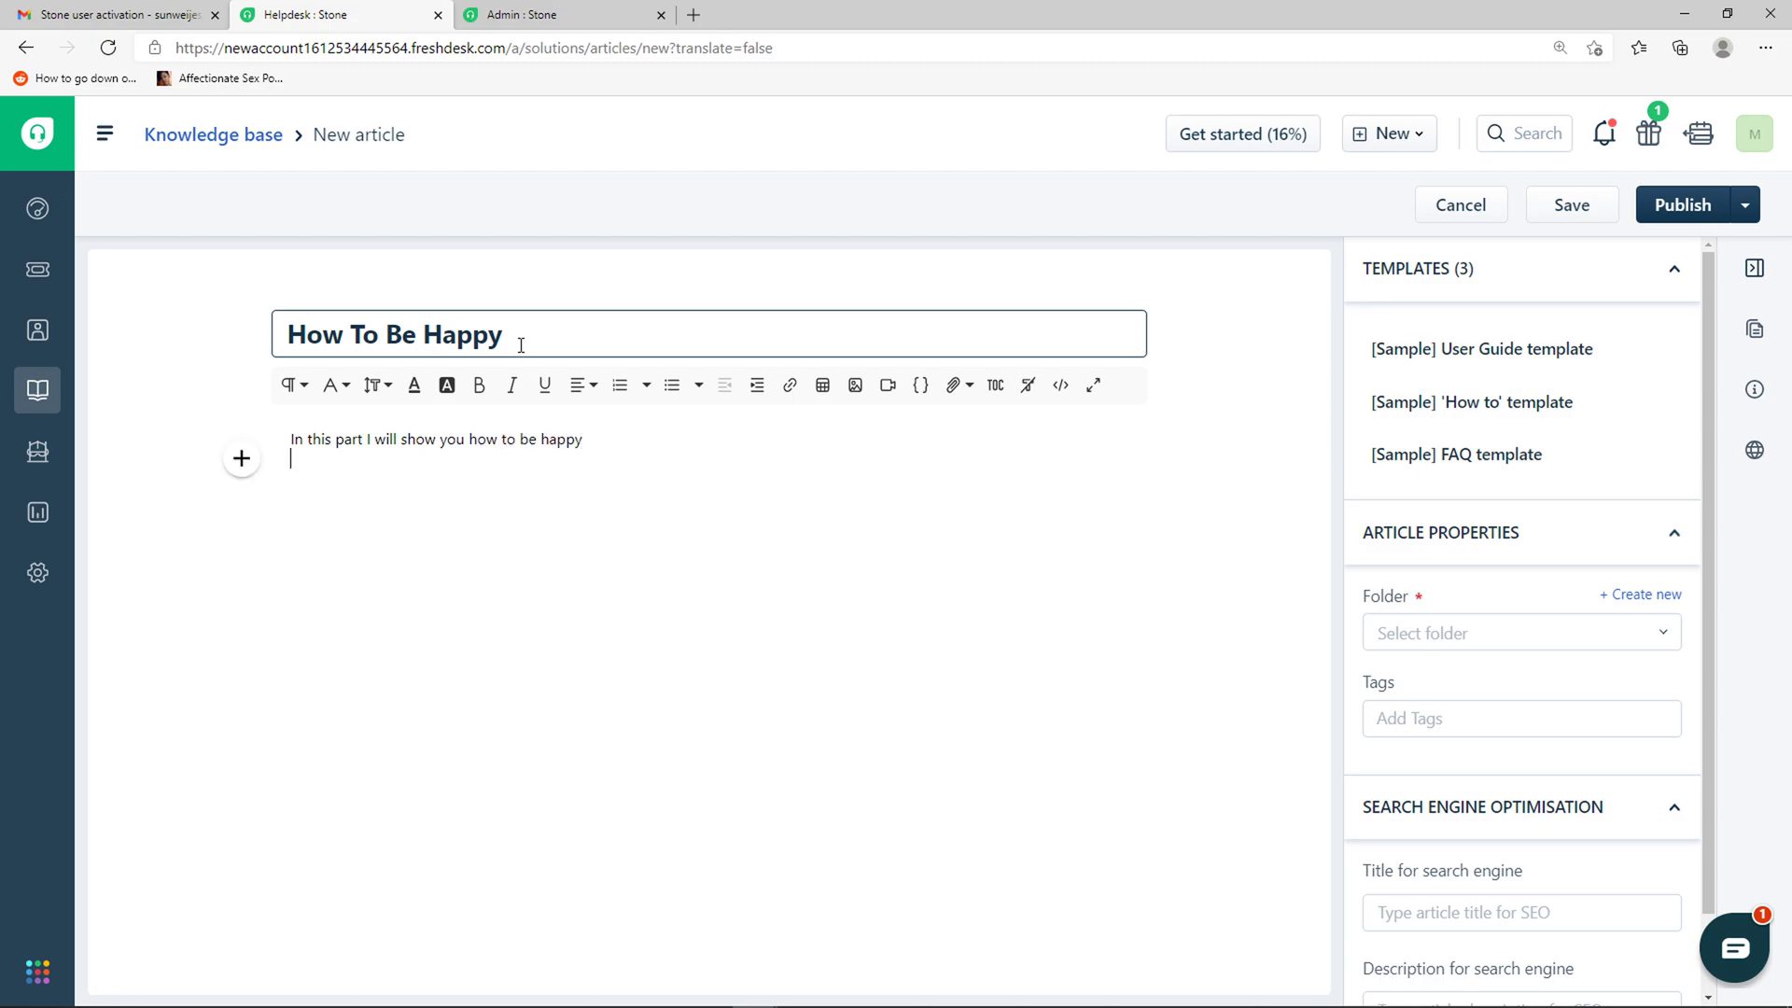
pyautogui.click(242, 458)
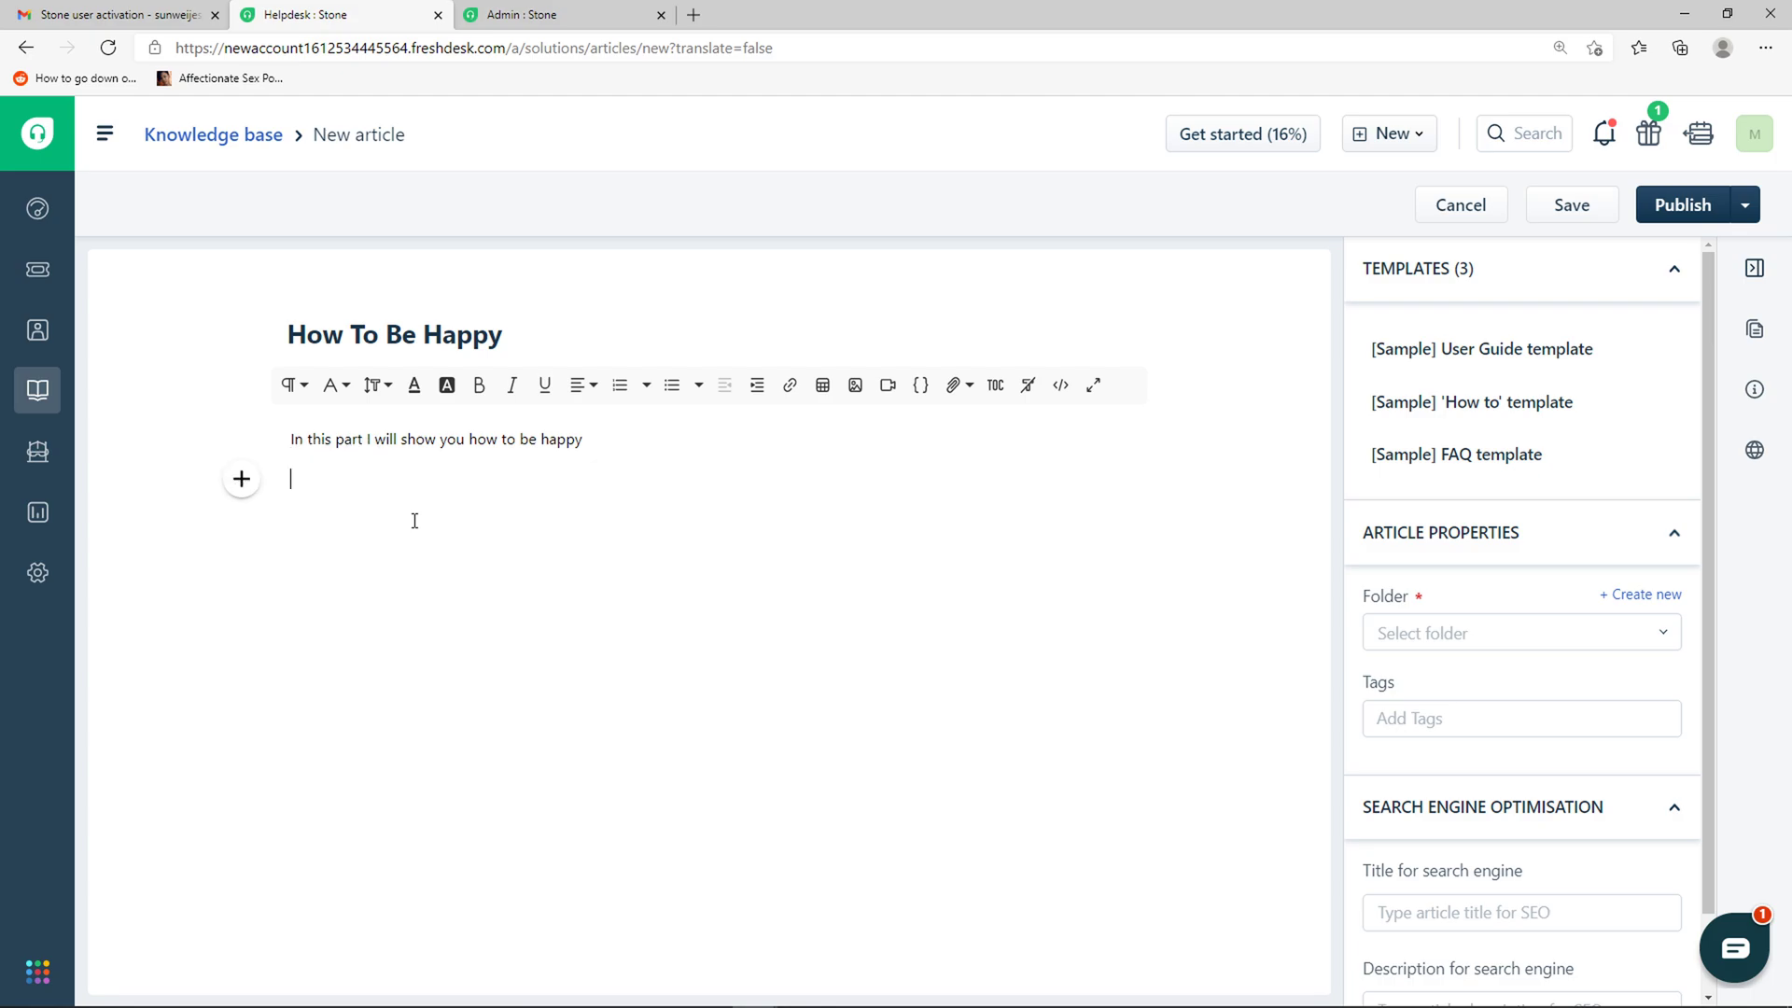
pyautogui.click(620, 385)
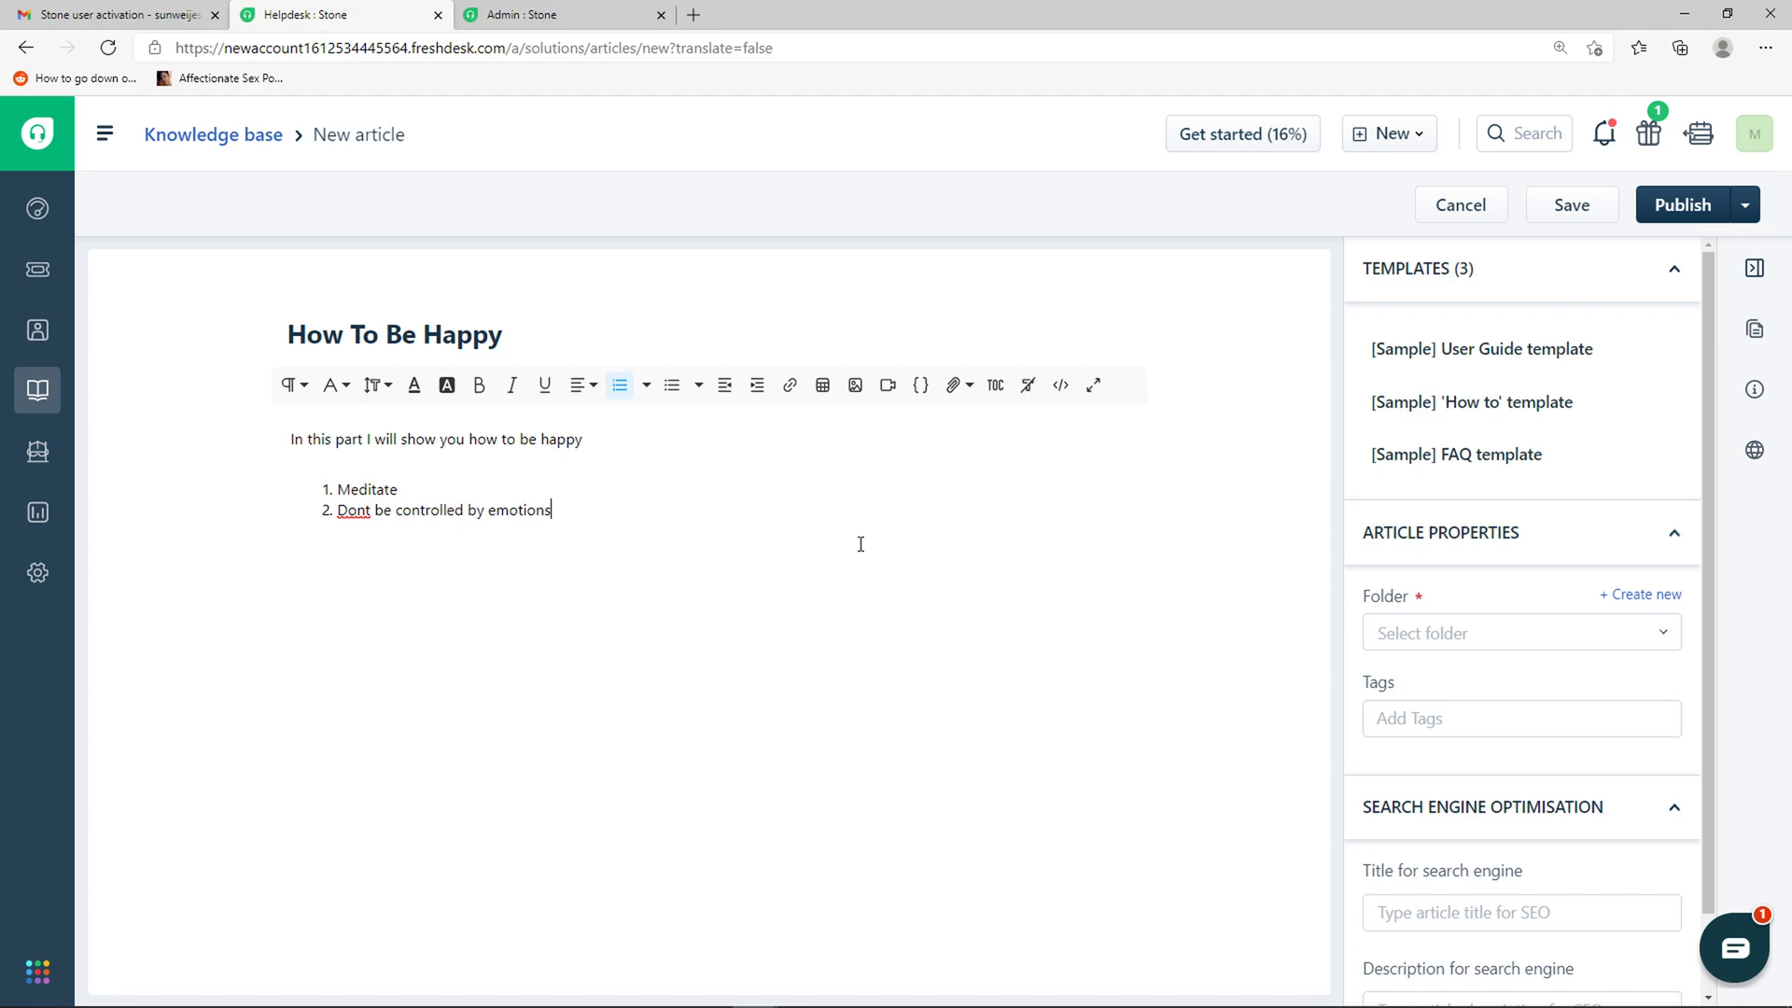
# Look over the article's Folder and Tags options without choosing any.
pyautogui.scroll(-1, 1353, 496)
pyautogui.scroll(1, 1461, 322)
pyautogui.click(1502, 620)
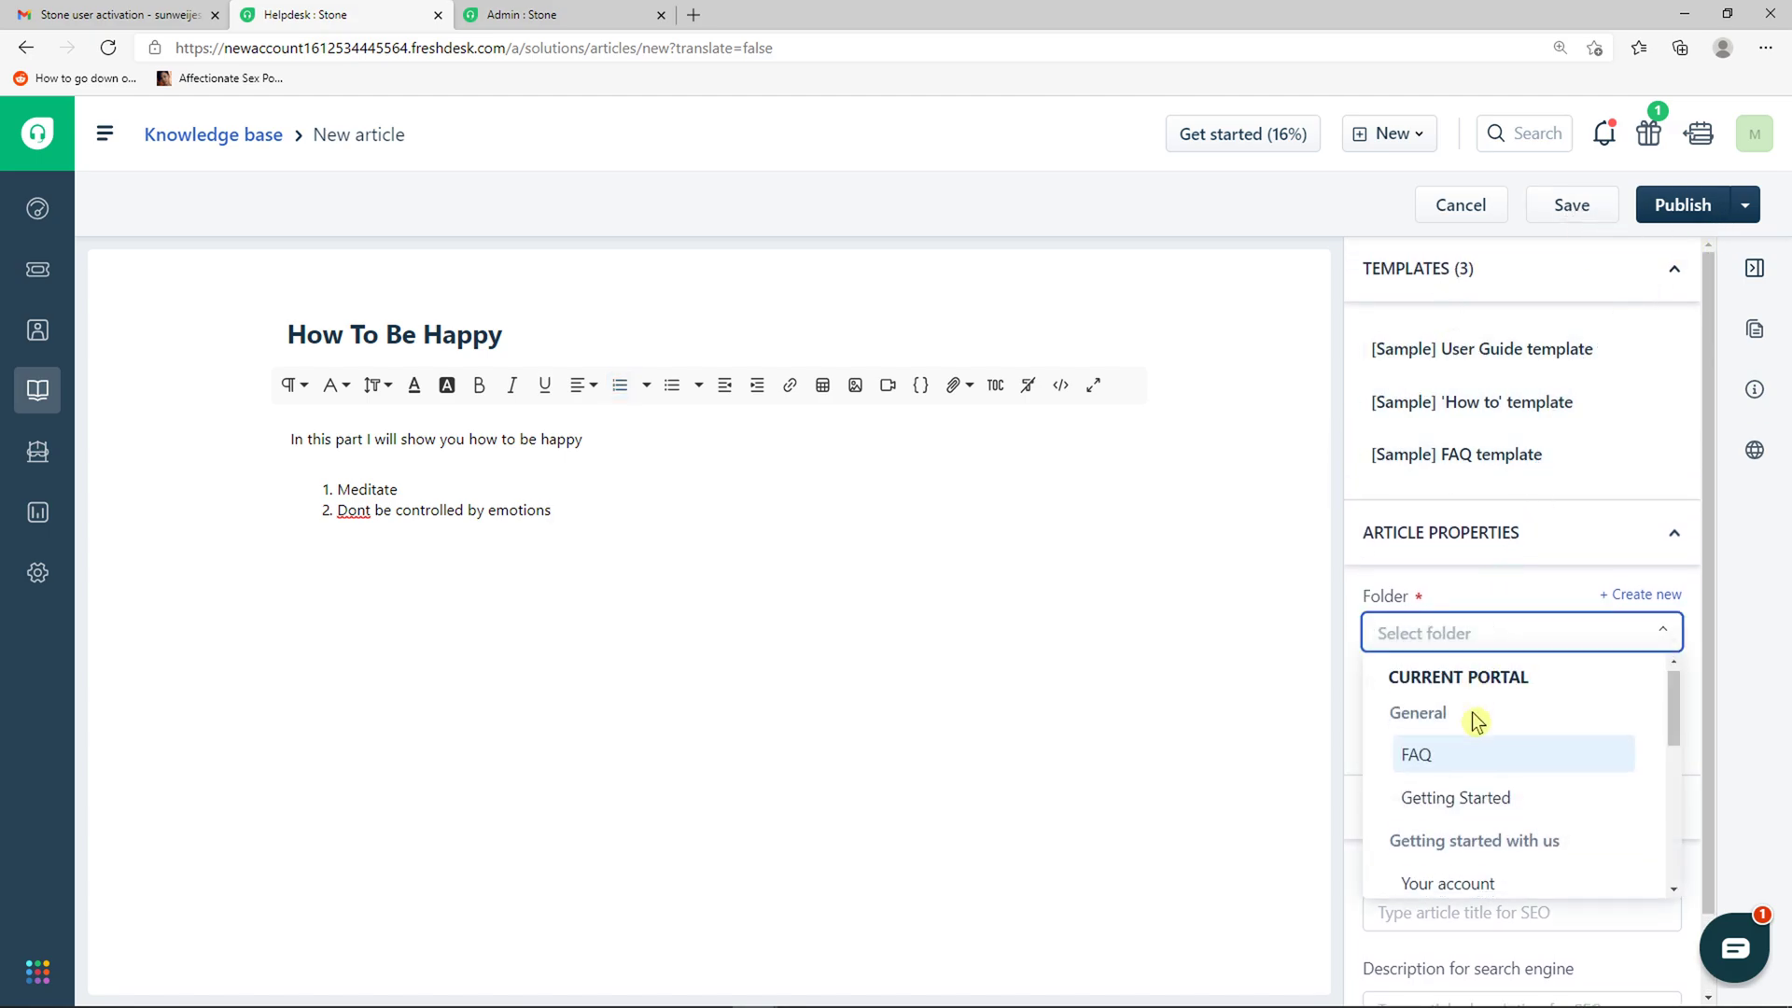
pyautogui.scroll(-2, 1475, 731)
pyautogui.scroll(-4, 1482, 730)
pyautogui.click(1252, 628)
pyautogui.click(1432, 712)
pyautogui.click(1300, 660)
pyautogui.scroll(-1, 1388, 640)
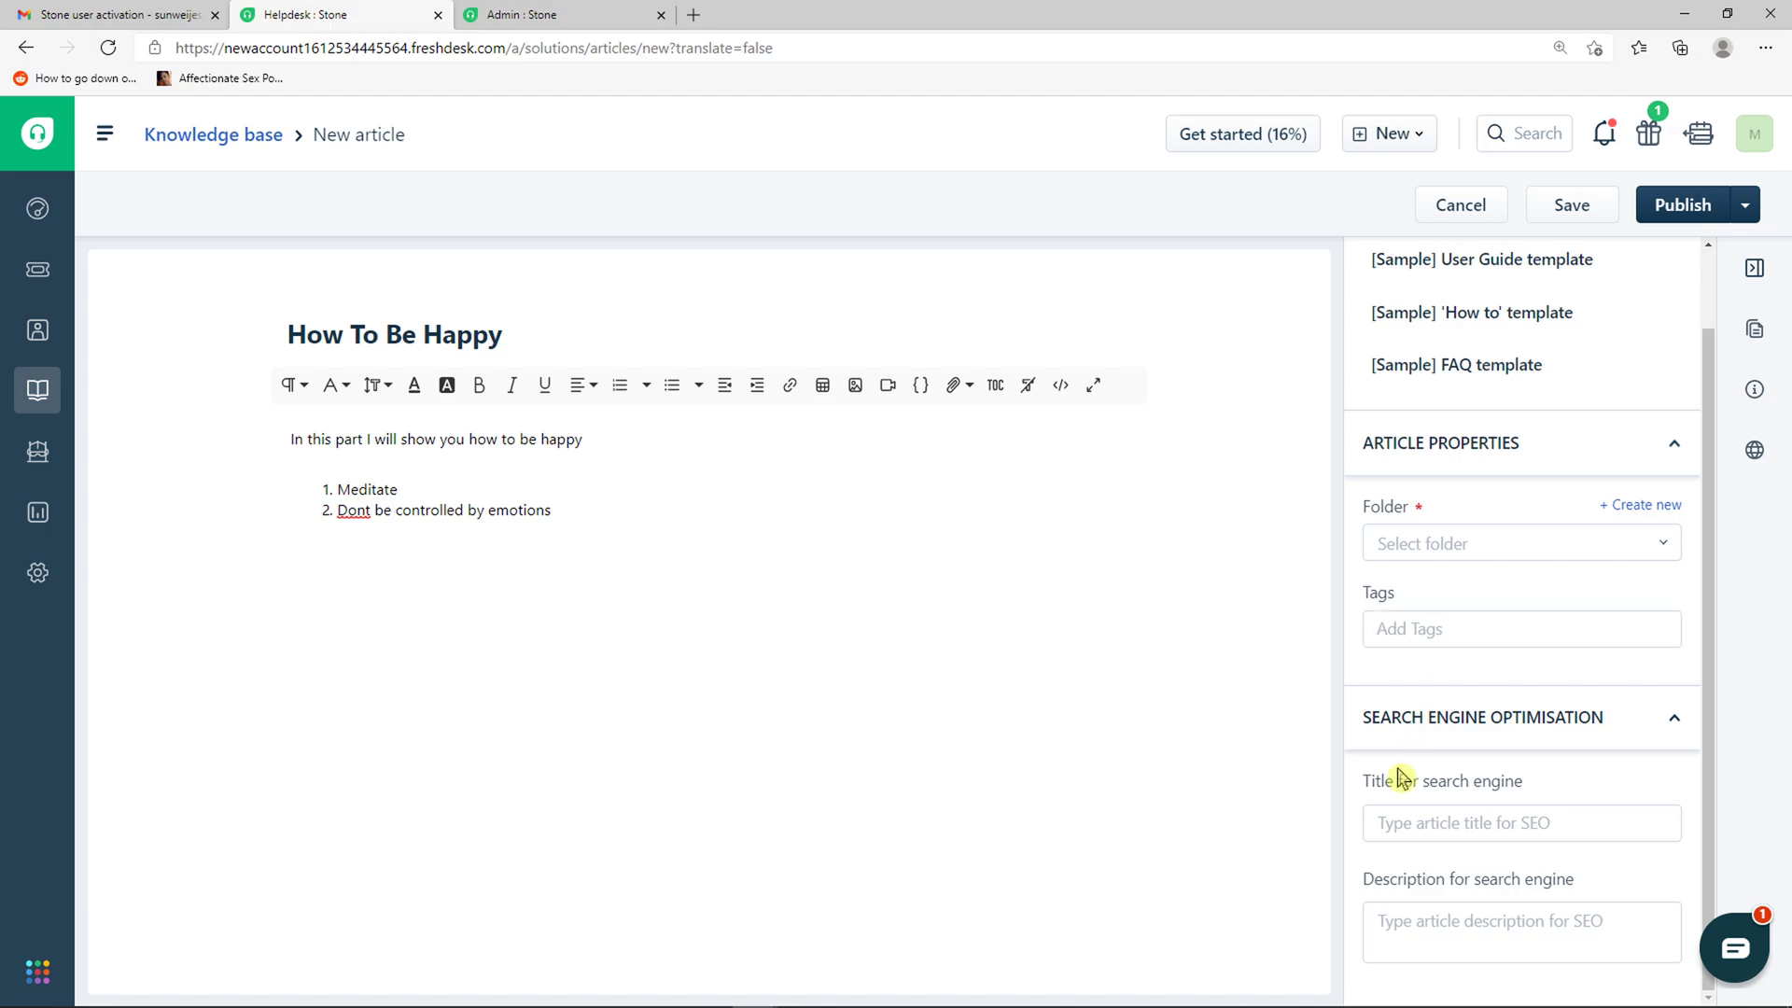
# Attempt to publish, triggering the 'This field can't be blank' error on Folder.
pyautogui.click(1472, 920)
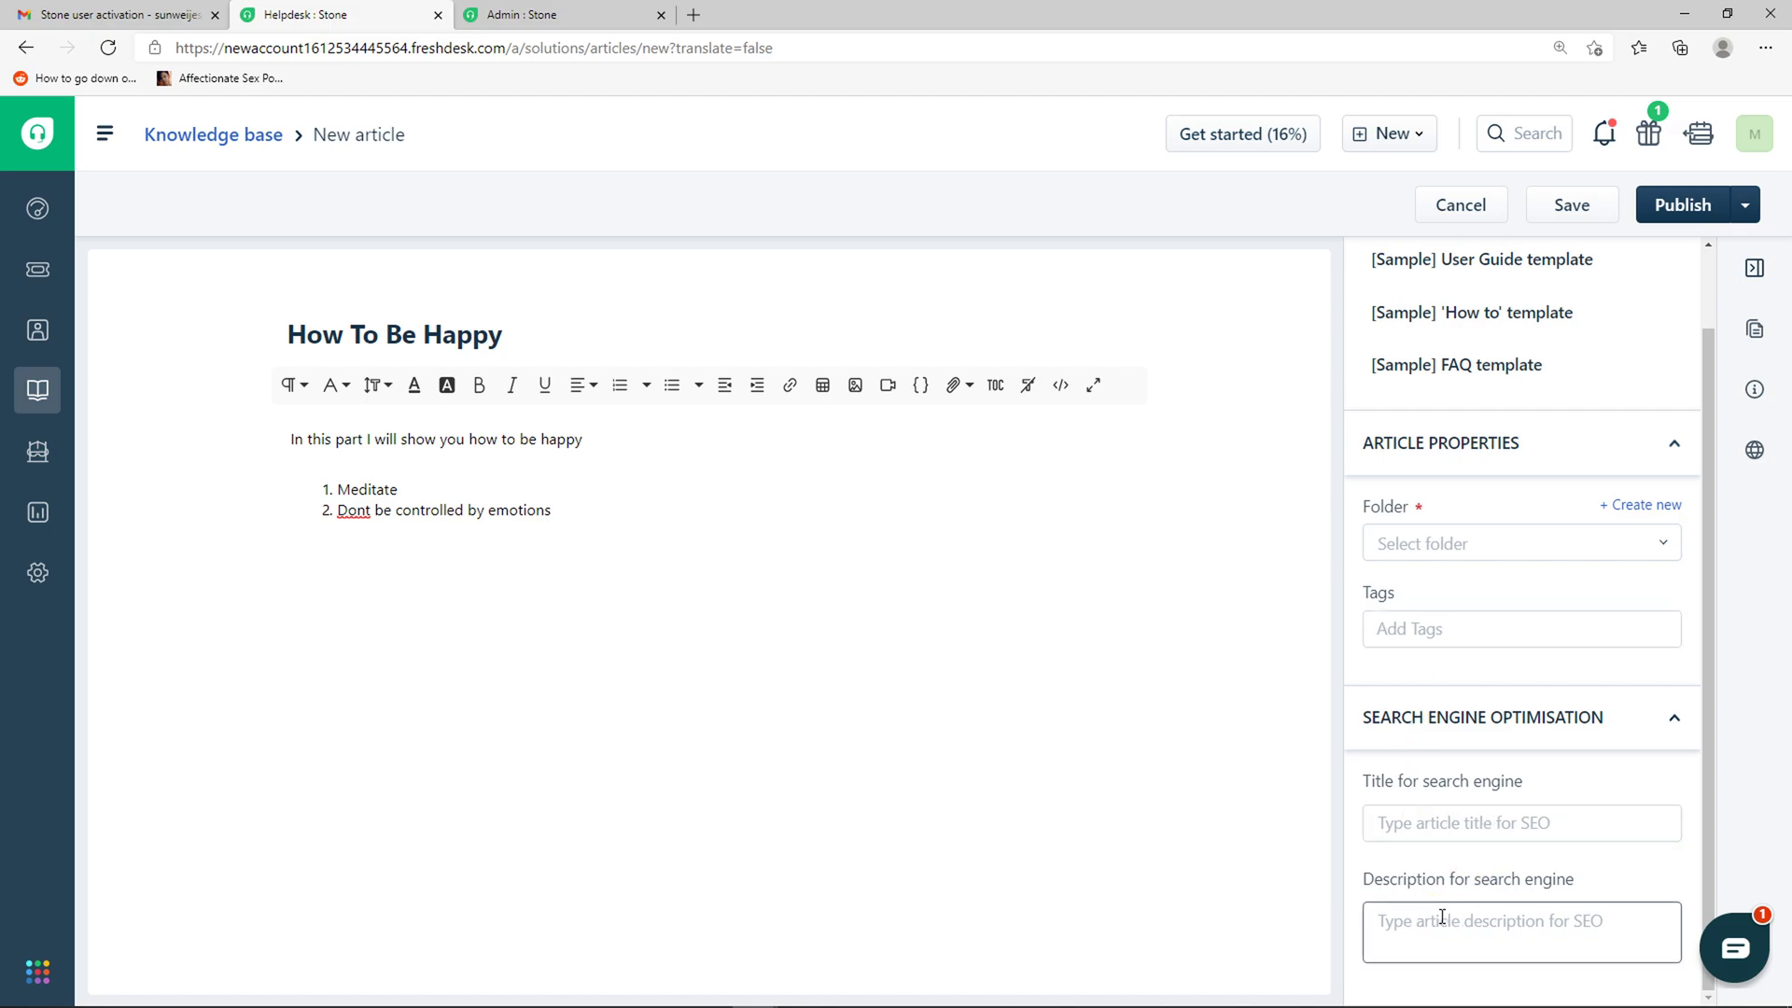
pyautogui.click(1700, 212)
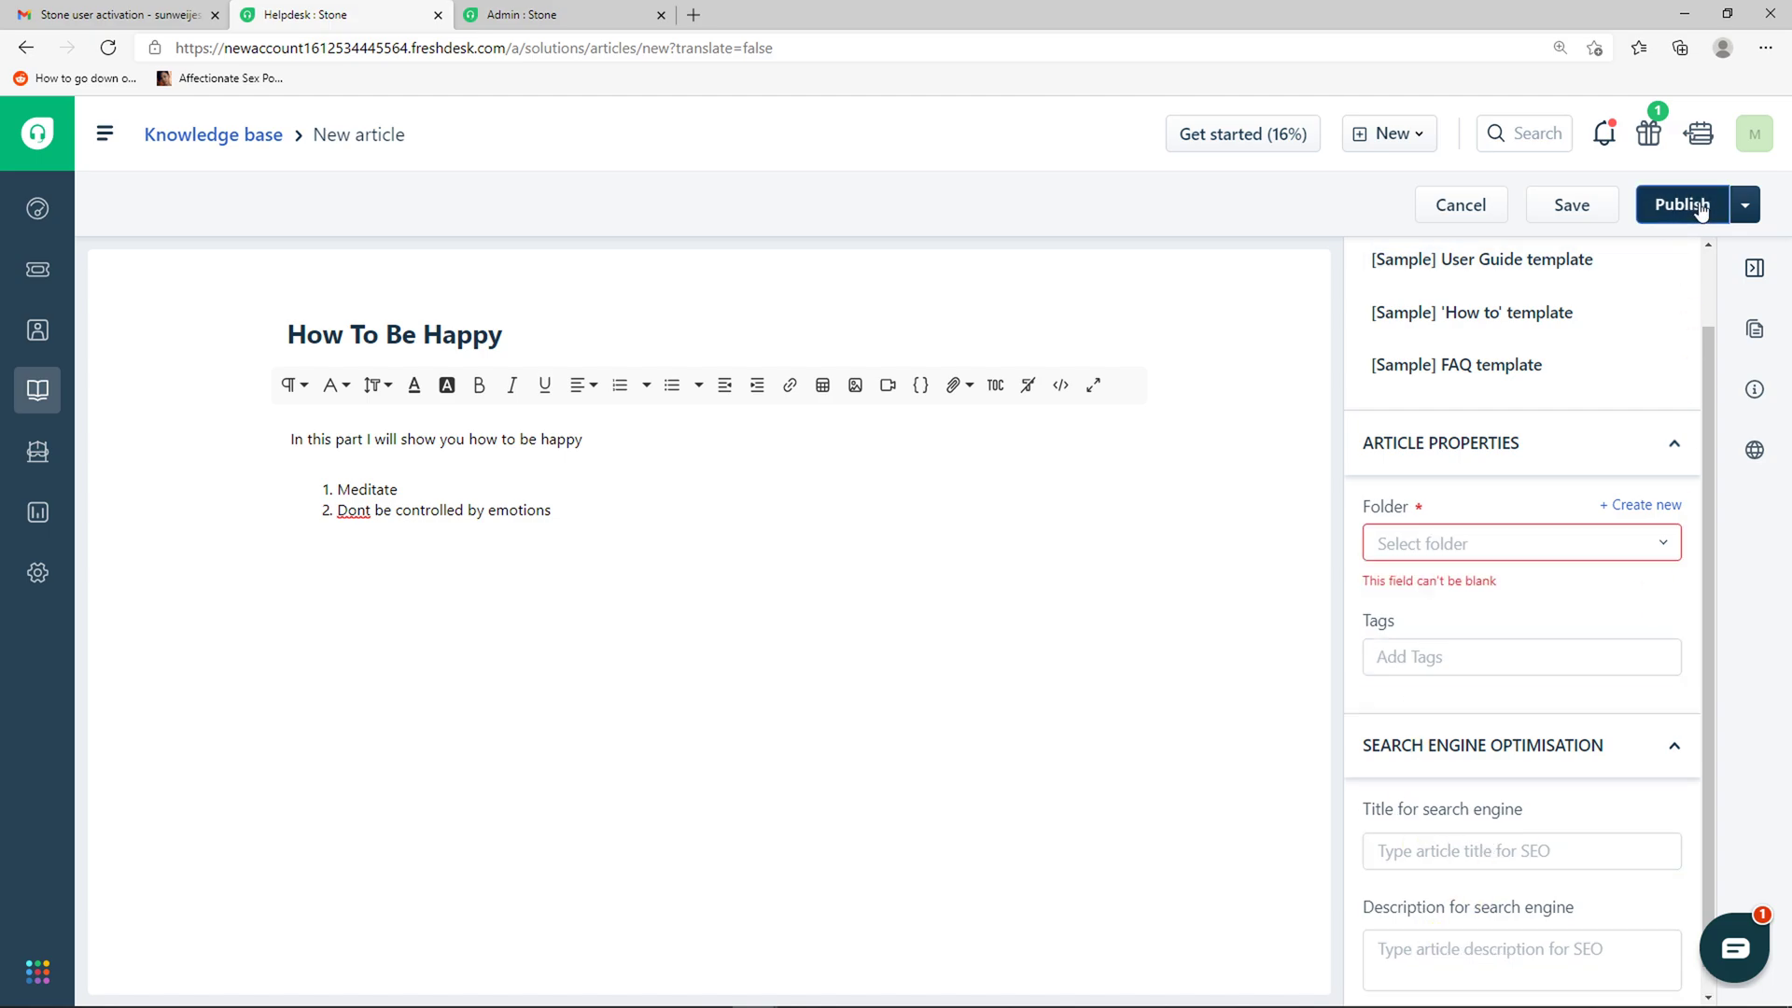
pyautogui.click(1494, 546)
# Create a new folder named Happiness in the Getting started with us category.
pyautogui.click(1657, 511)
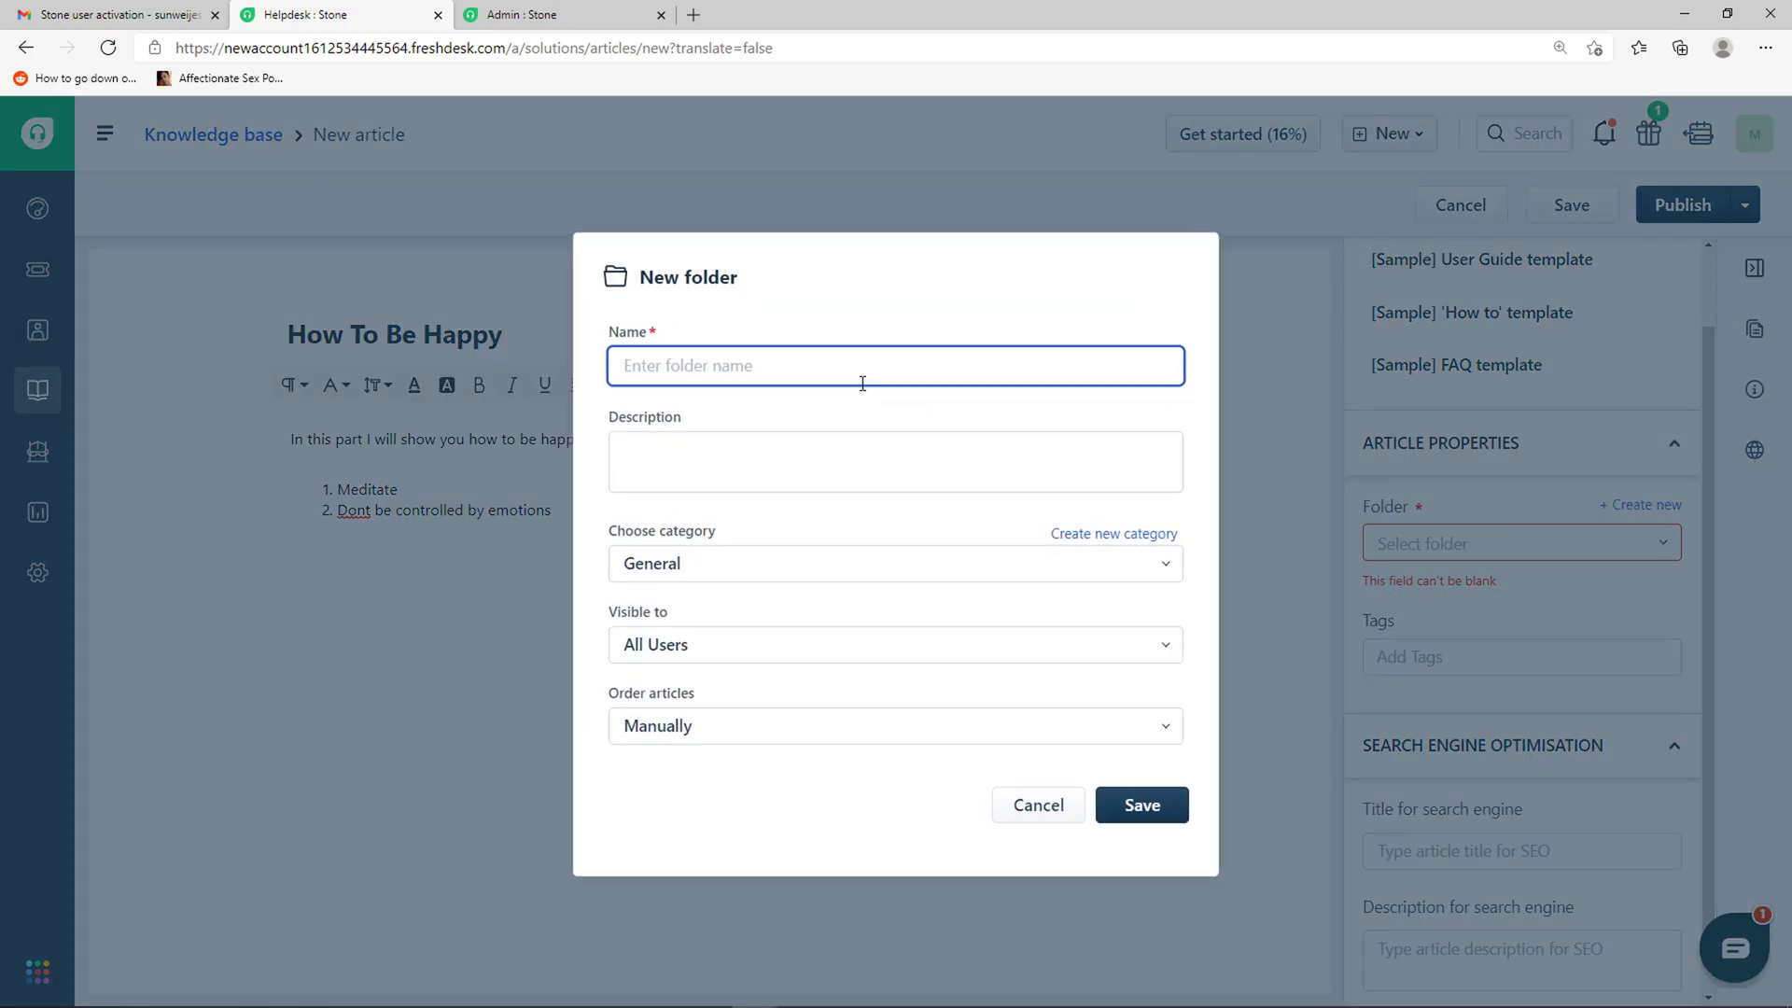
pyautogui.press('Tab')
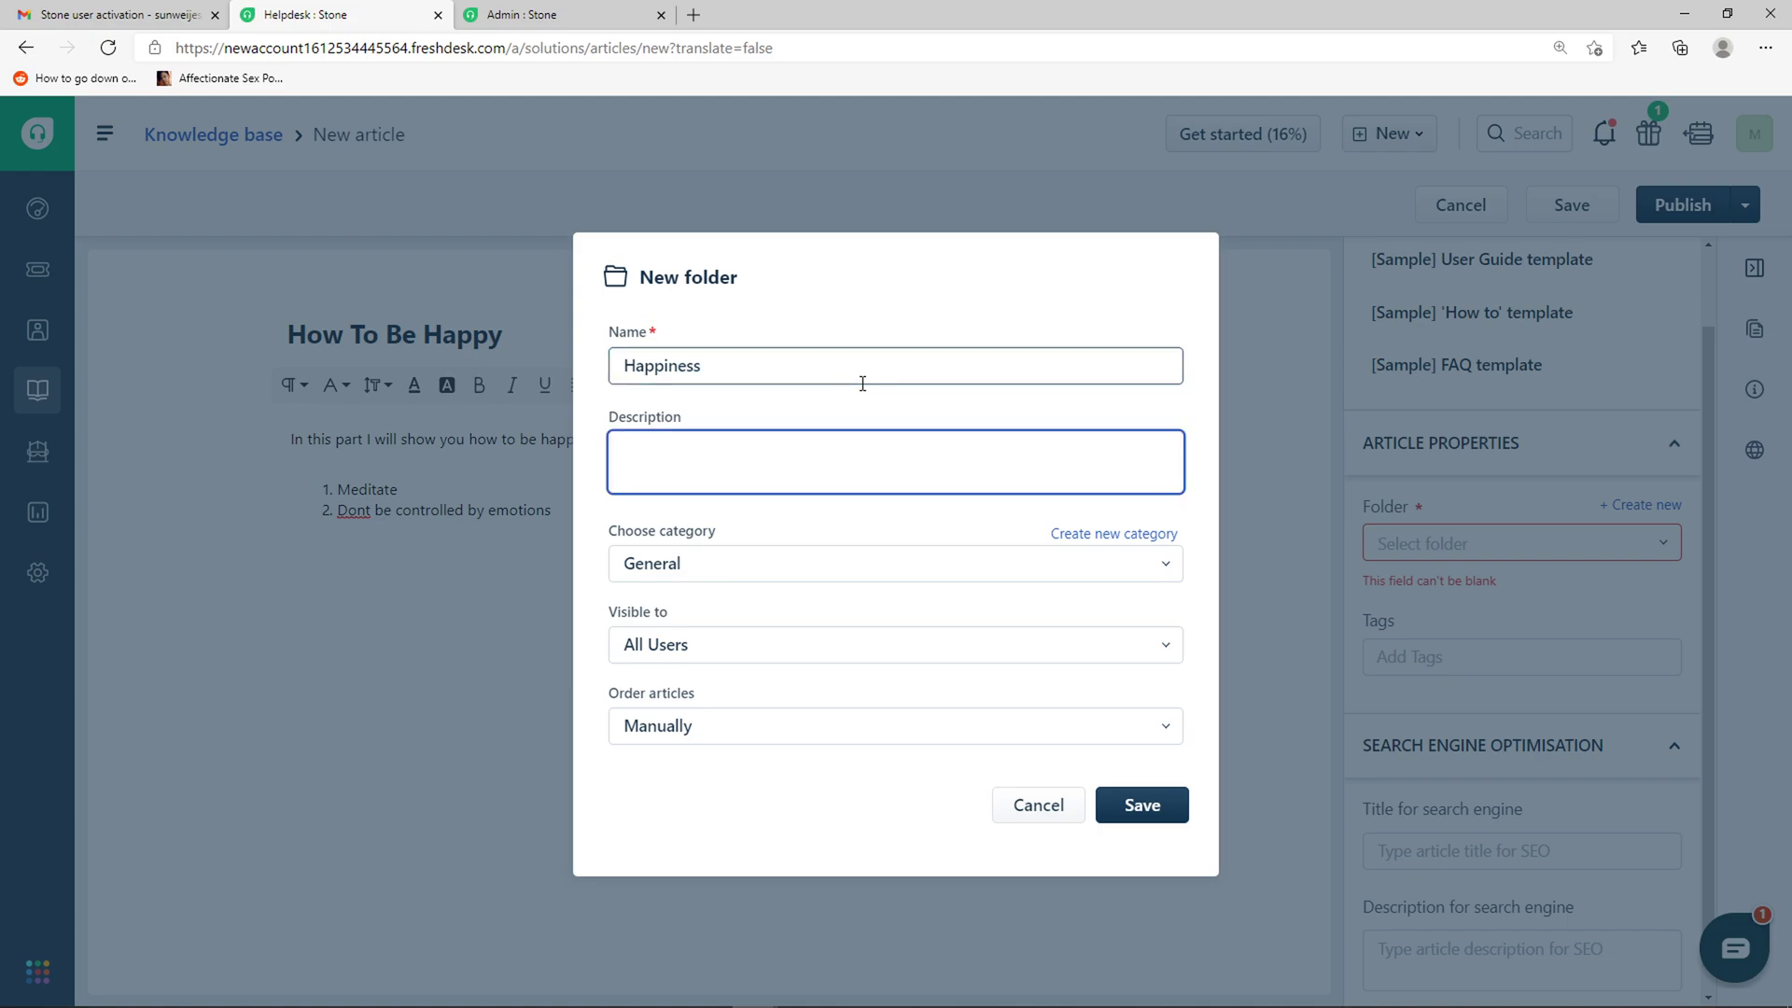
pyautogui.click(714, 564)
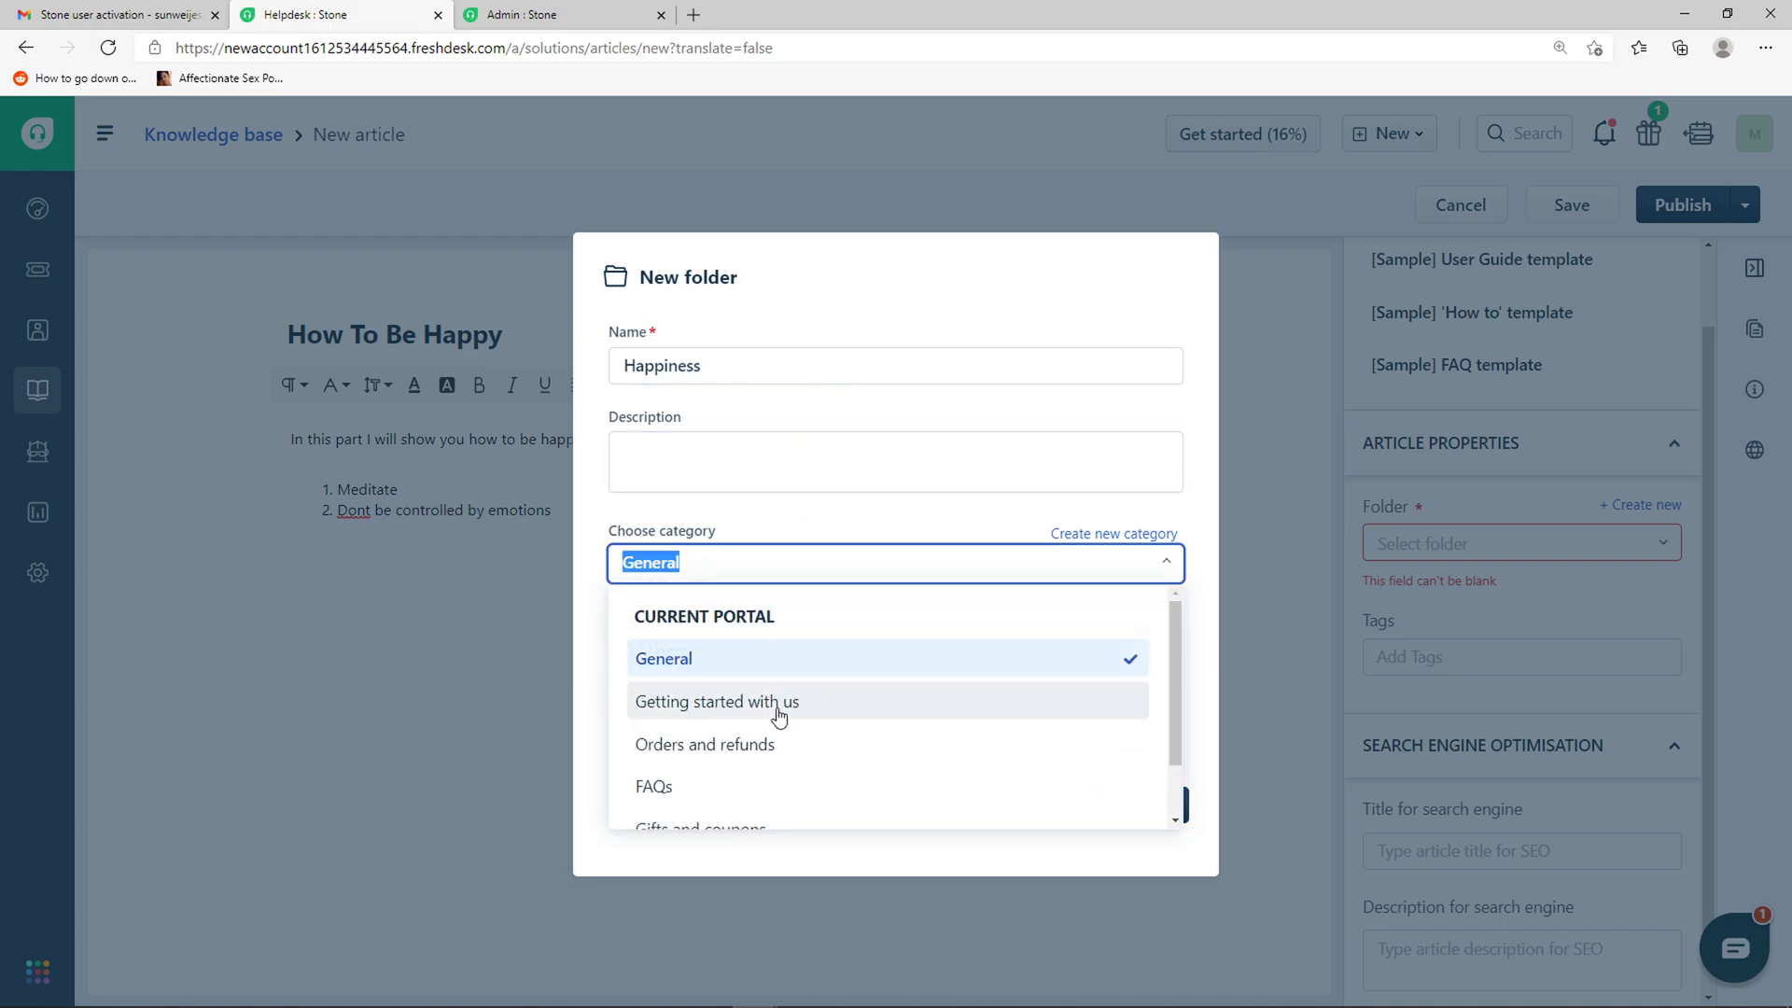
pyautogui.scroll(-1, 784, 709)
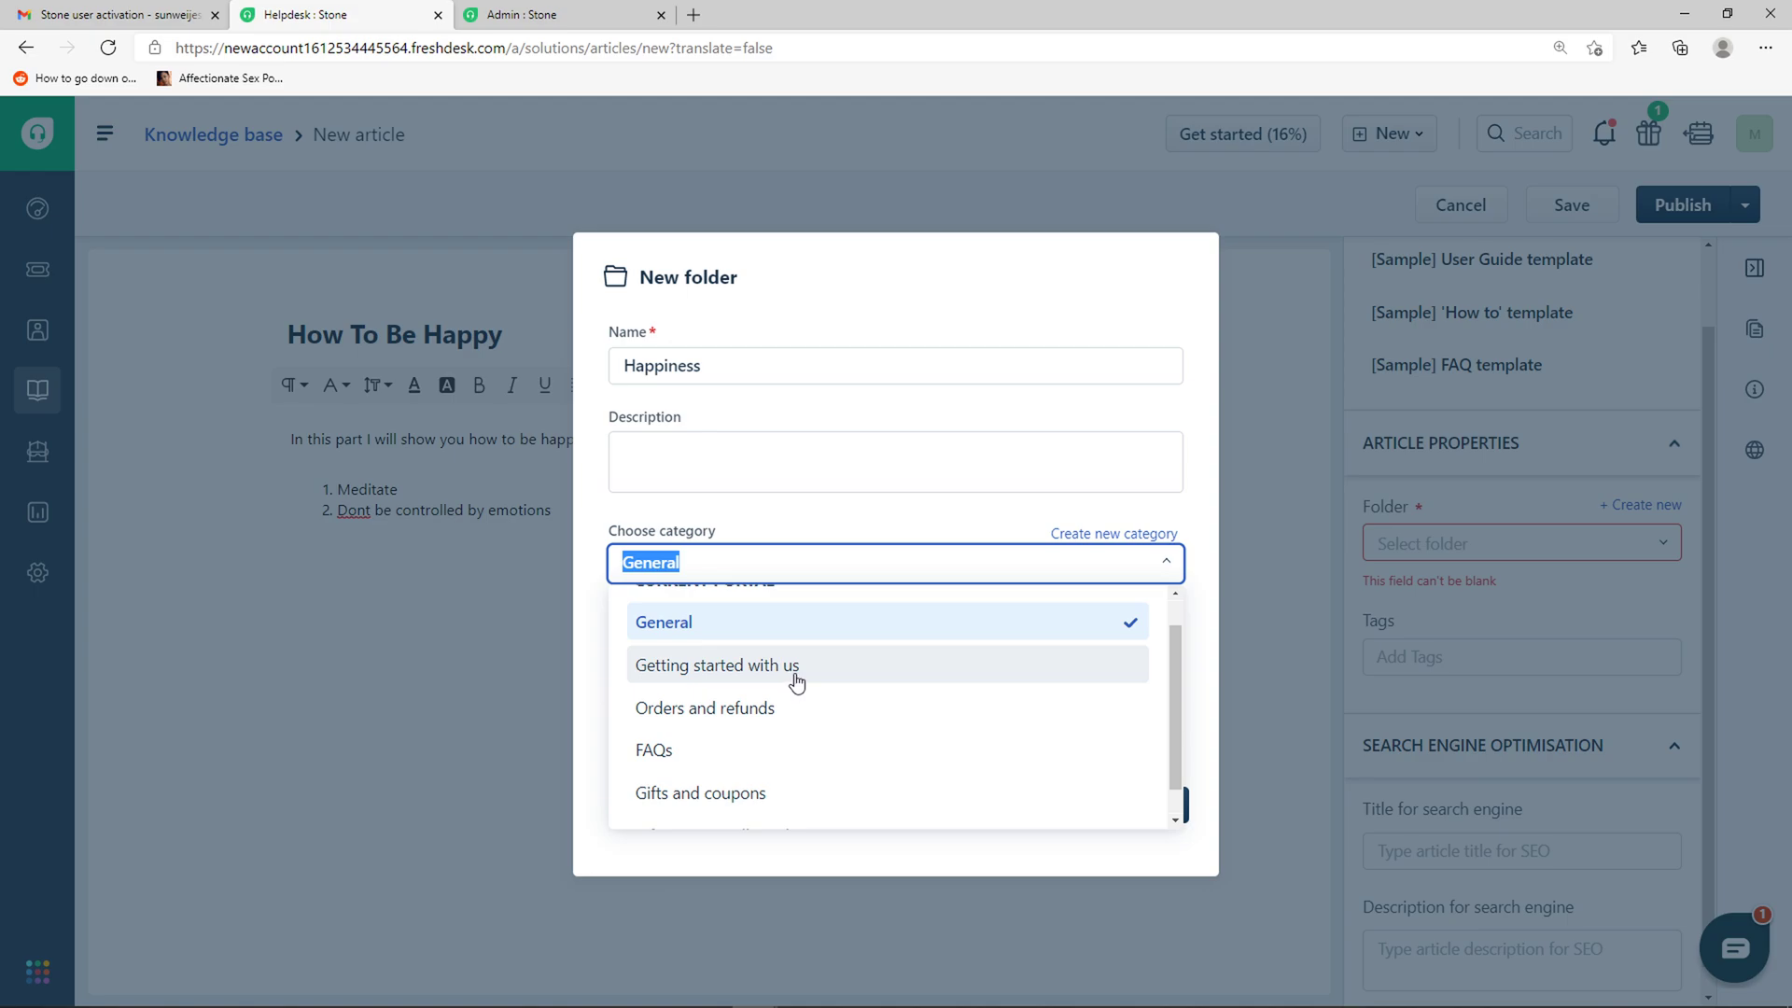
pyautogui.scroll(-1, 798, 674)
pyautogui.click(780, 649)
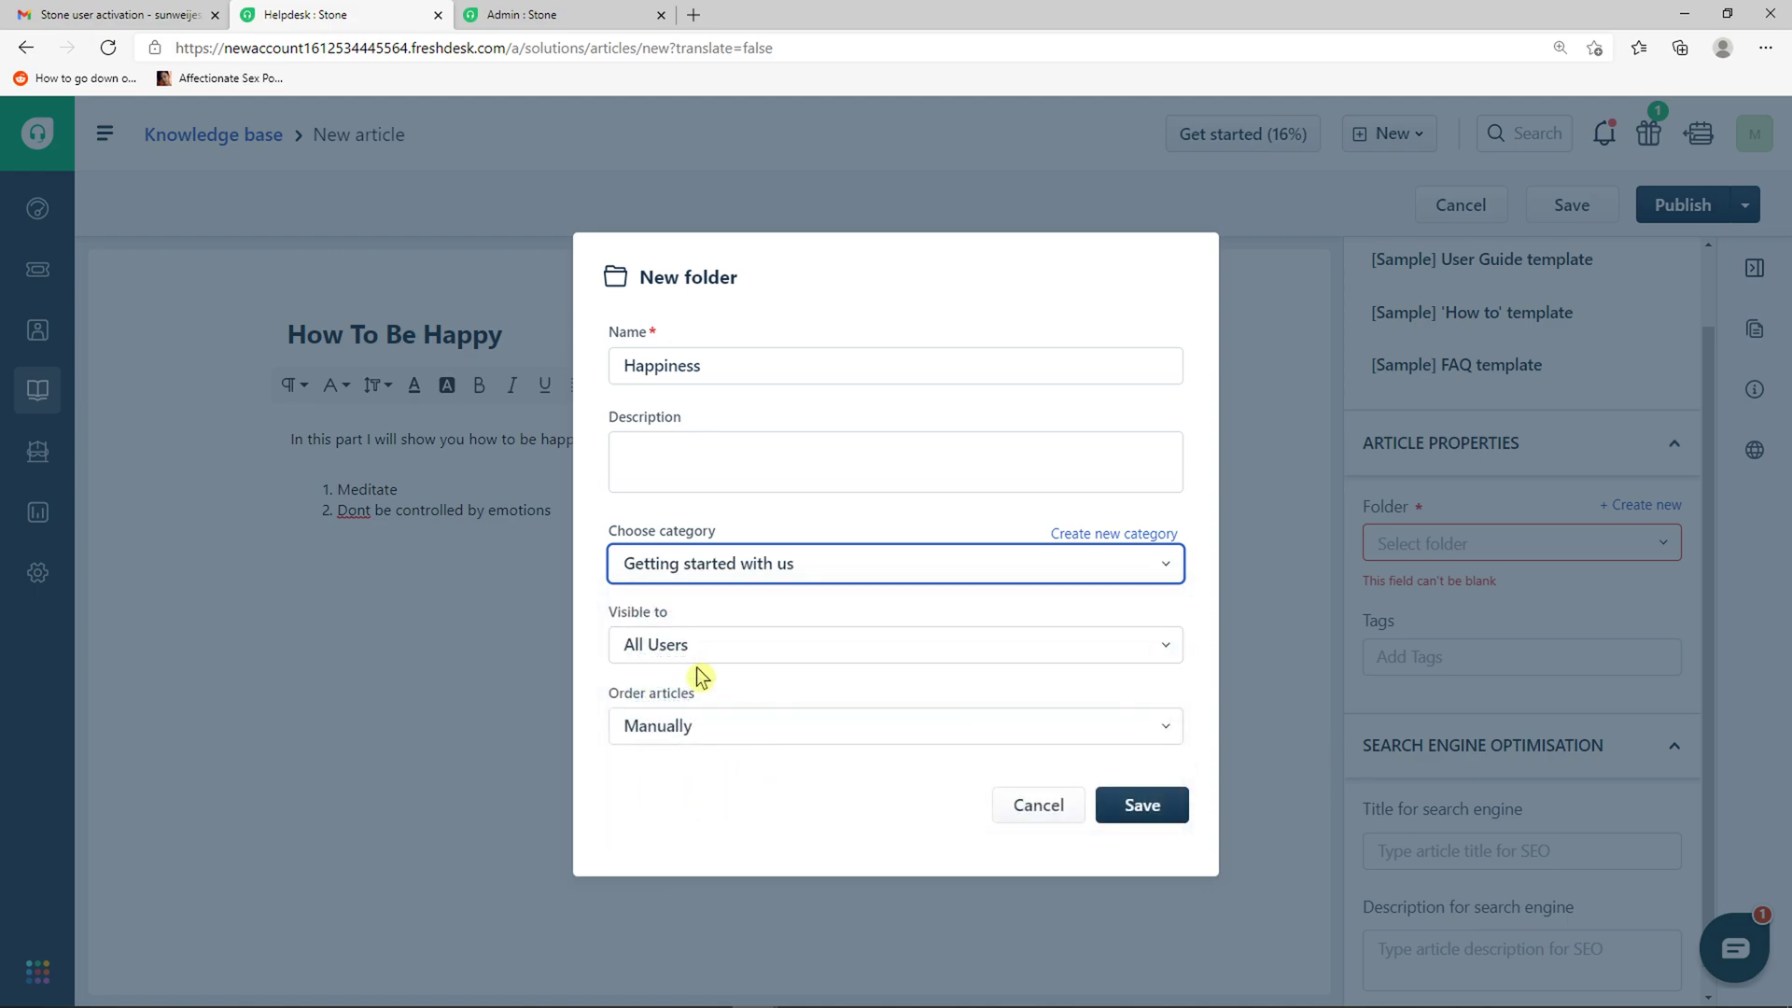
# Keep folder visibility at All Users, save the Happiness folder, and publish the article.
pyautogui.click(720, 651)
pyautogui.click(764, 617)
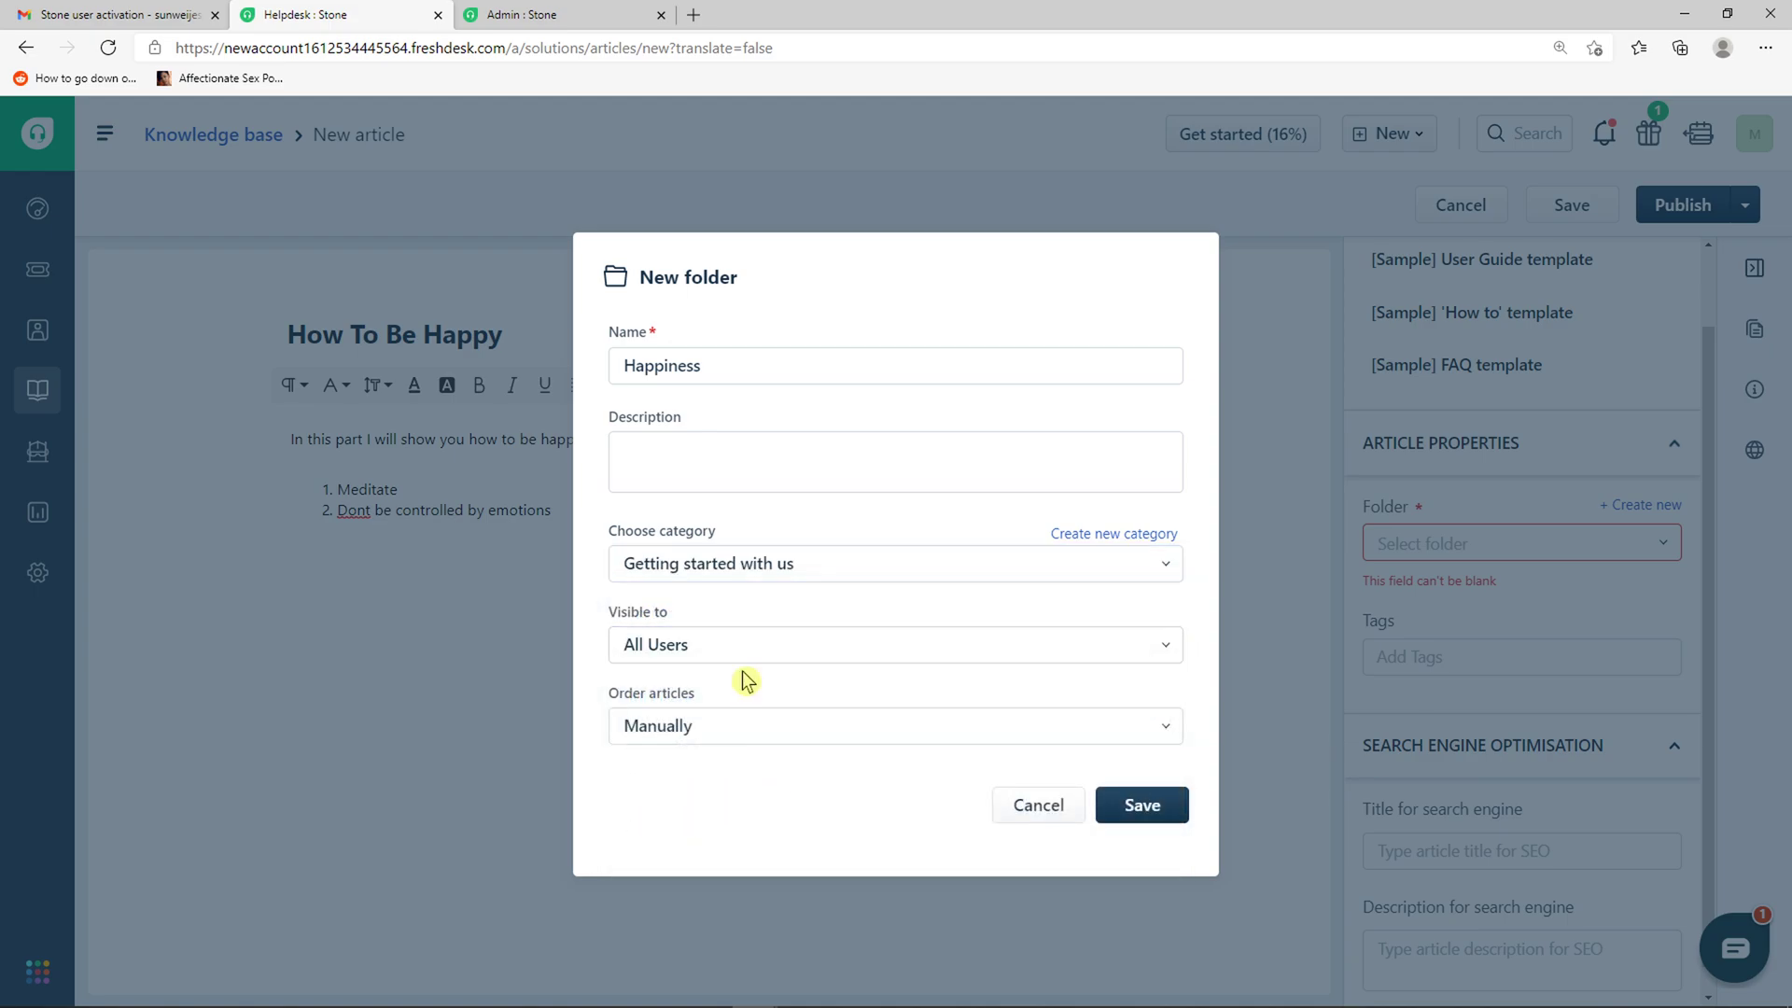
pyautogui.click(737, 648)
pyautogui.scroll(-1, 752, 787)
pyautogui.click(765, 626)
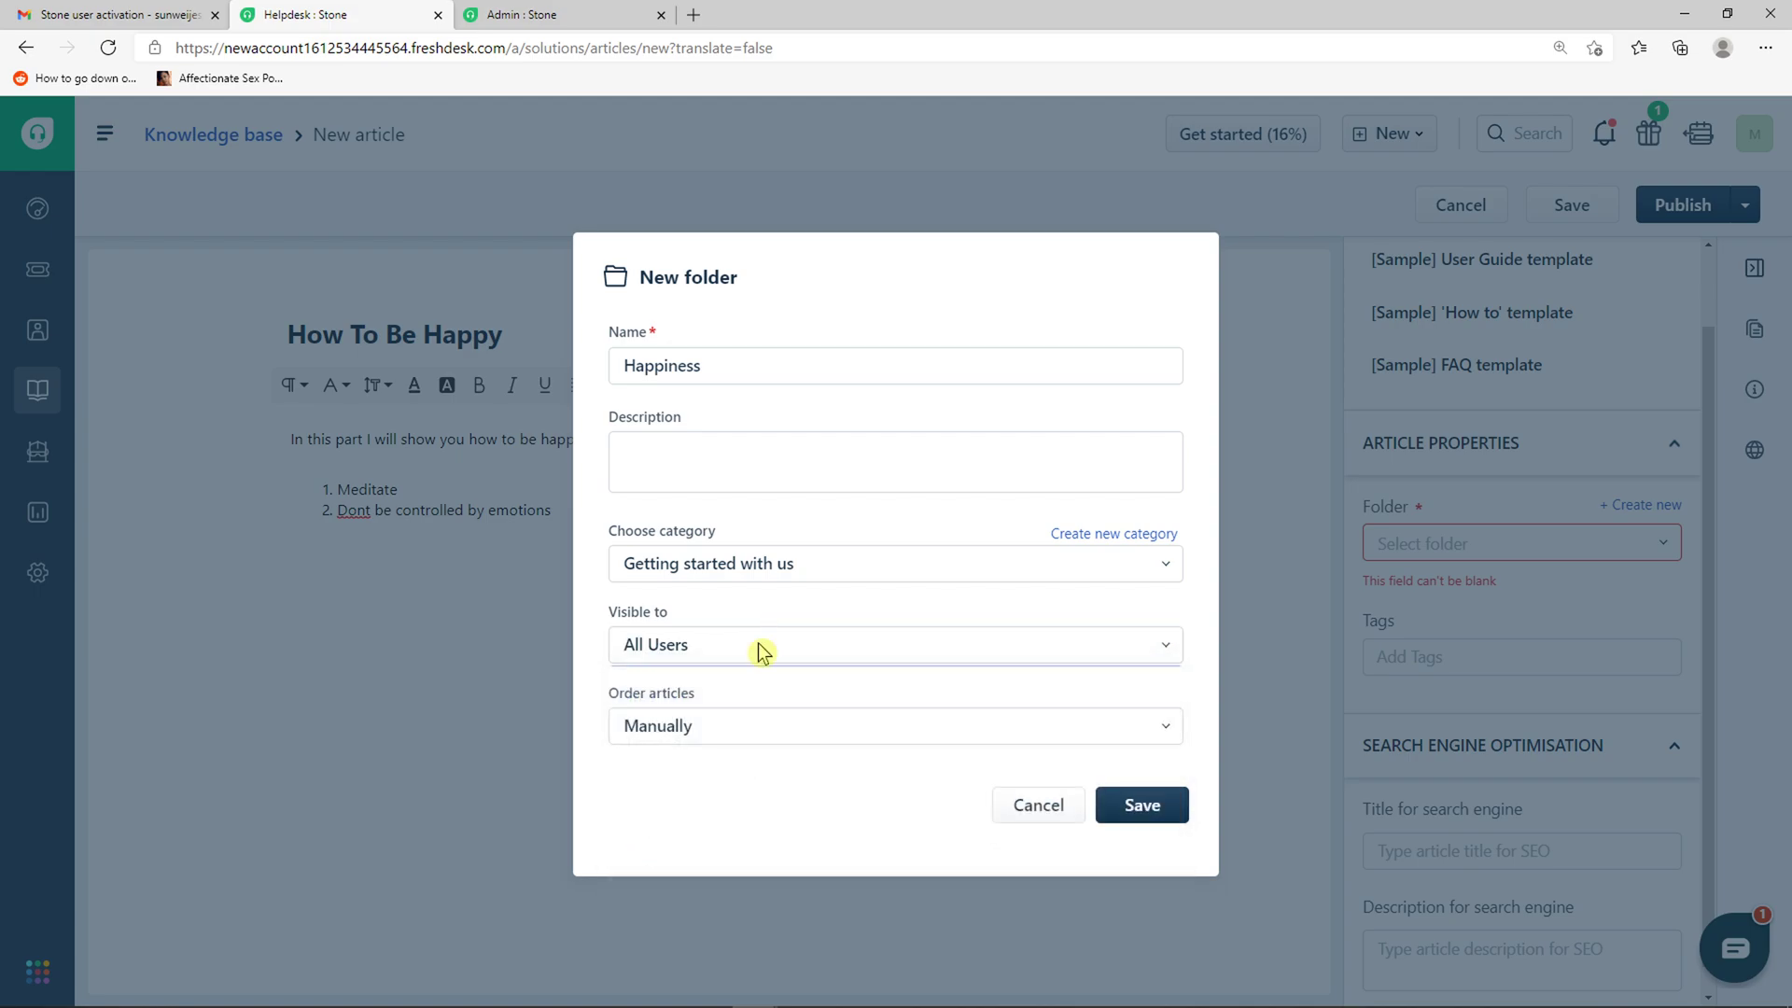
pyautogui.click(1144, 808)
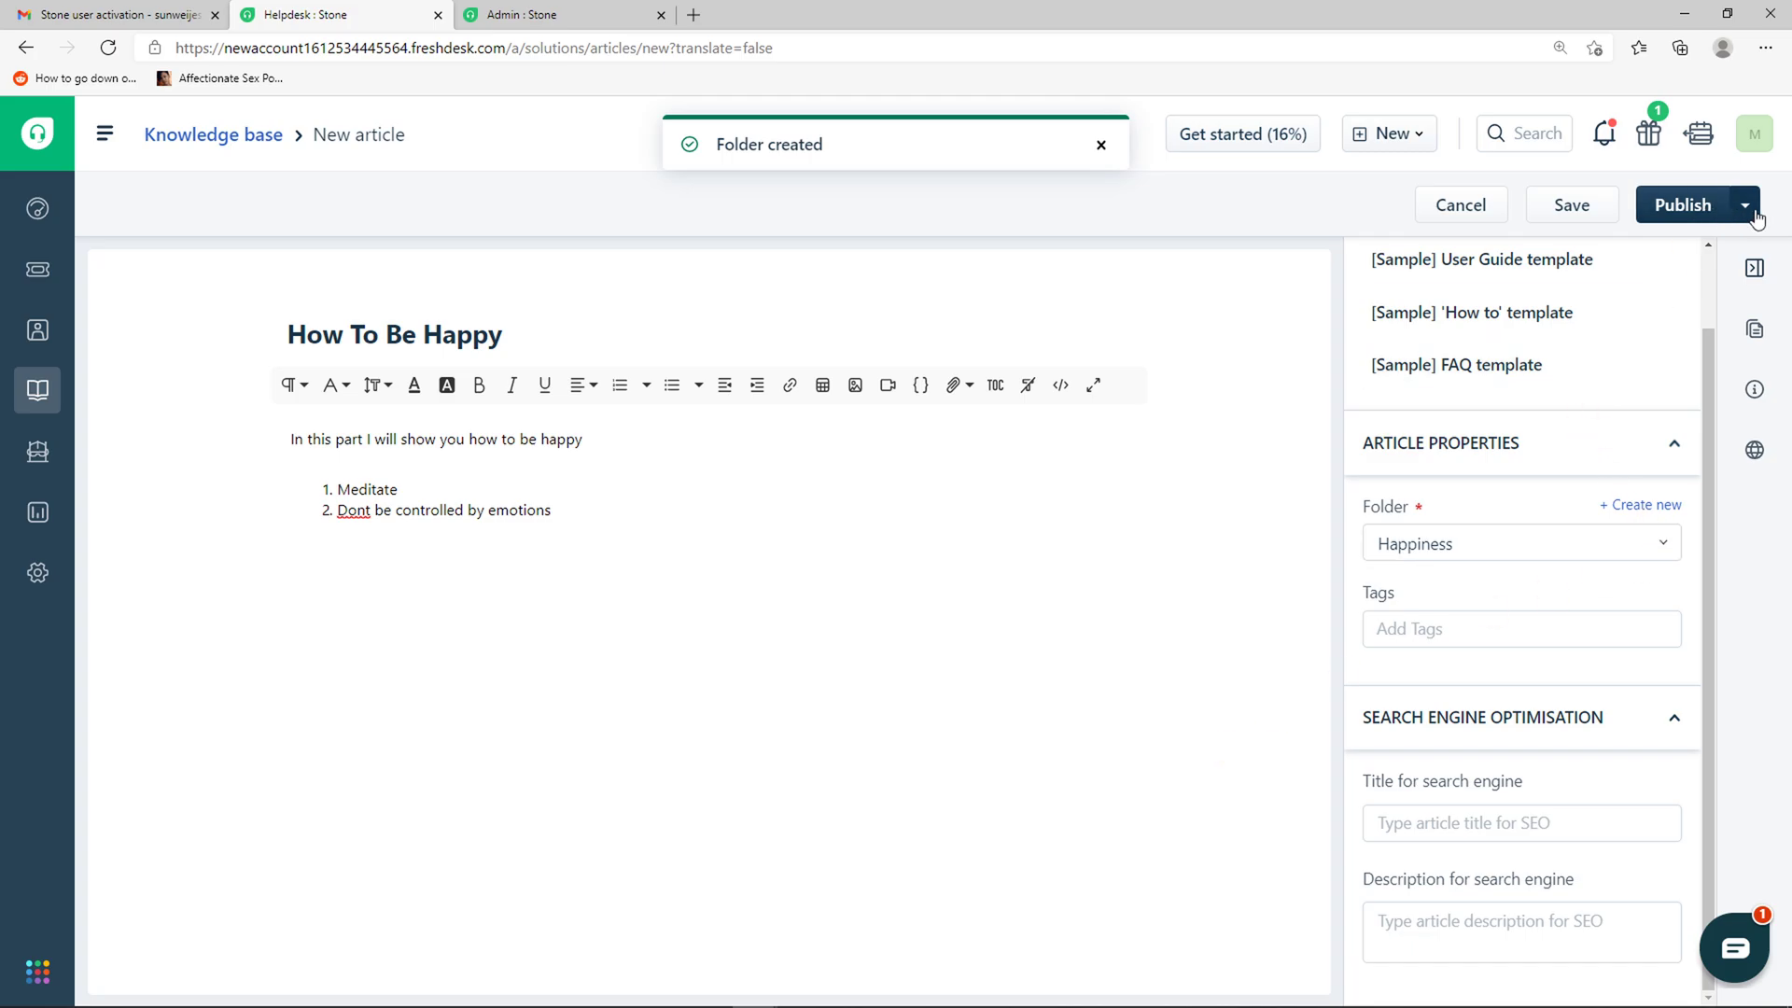
pyautogui.click(1693, 209)
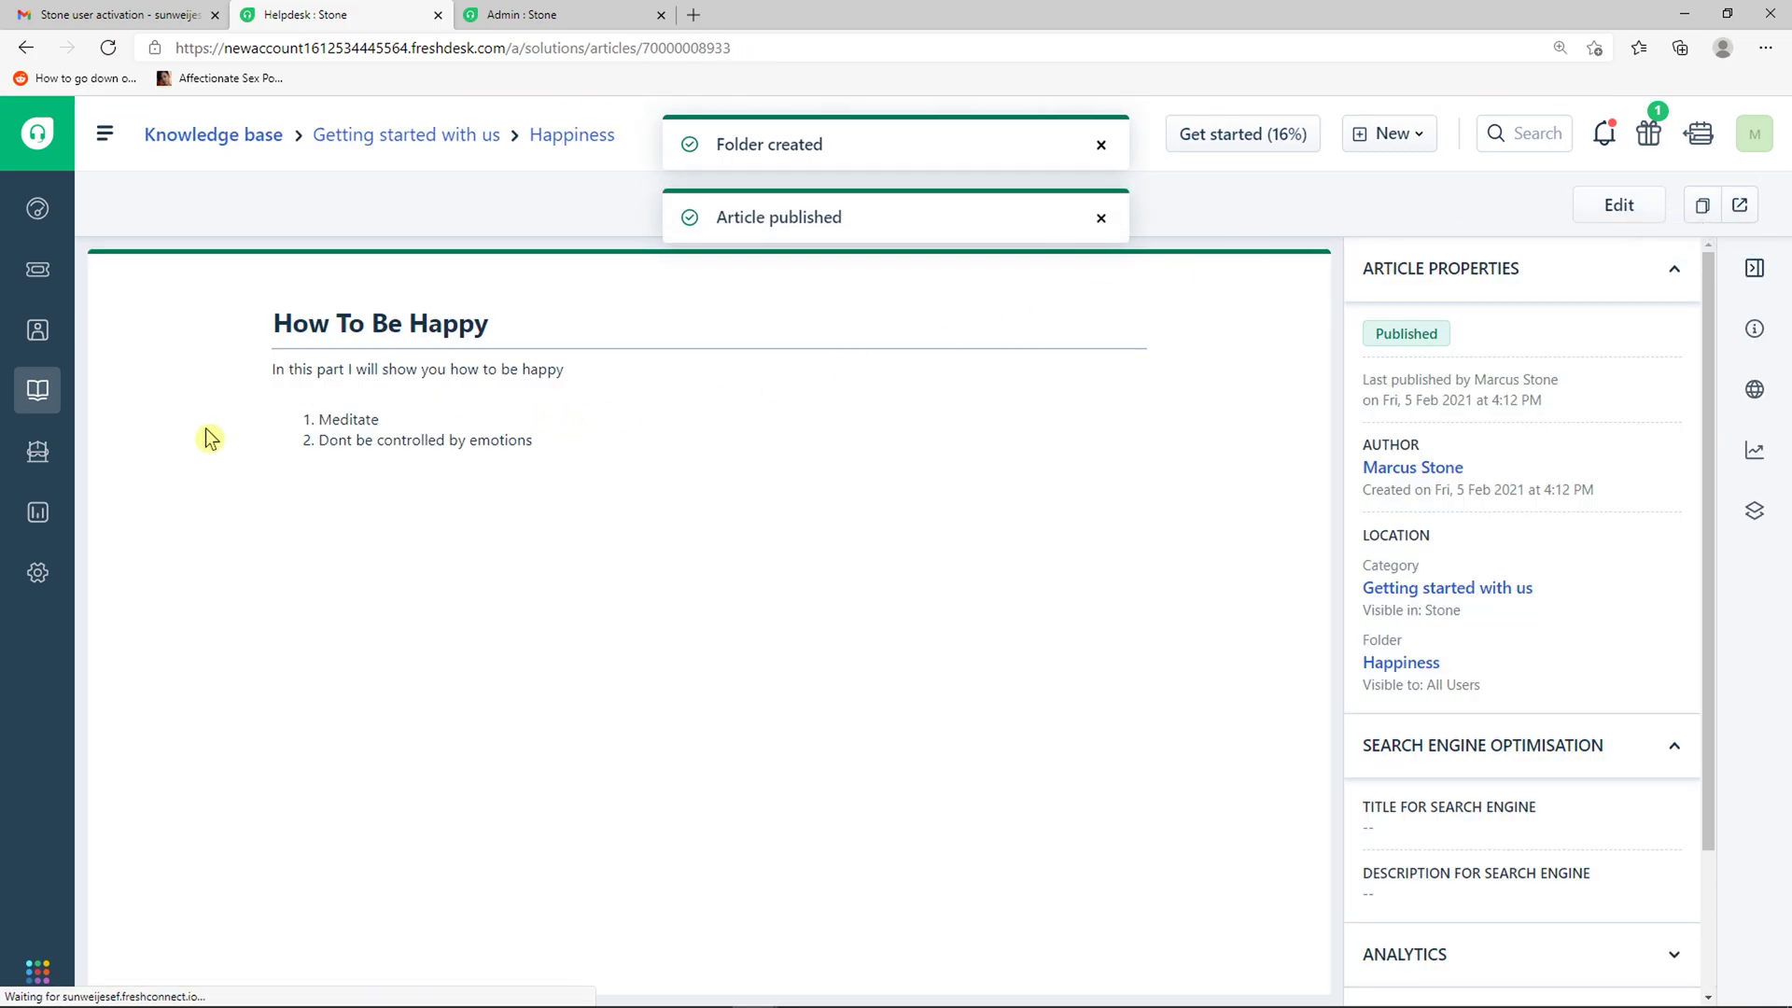
# Open ticket #6 'How do I place a custom order?', start a reply, and show suggested solutions.
pyautogui.click(37, 269)
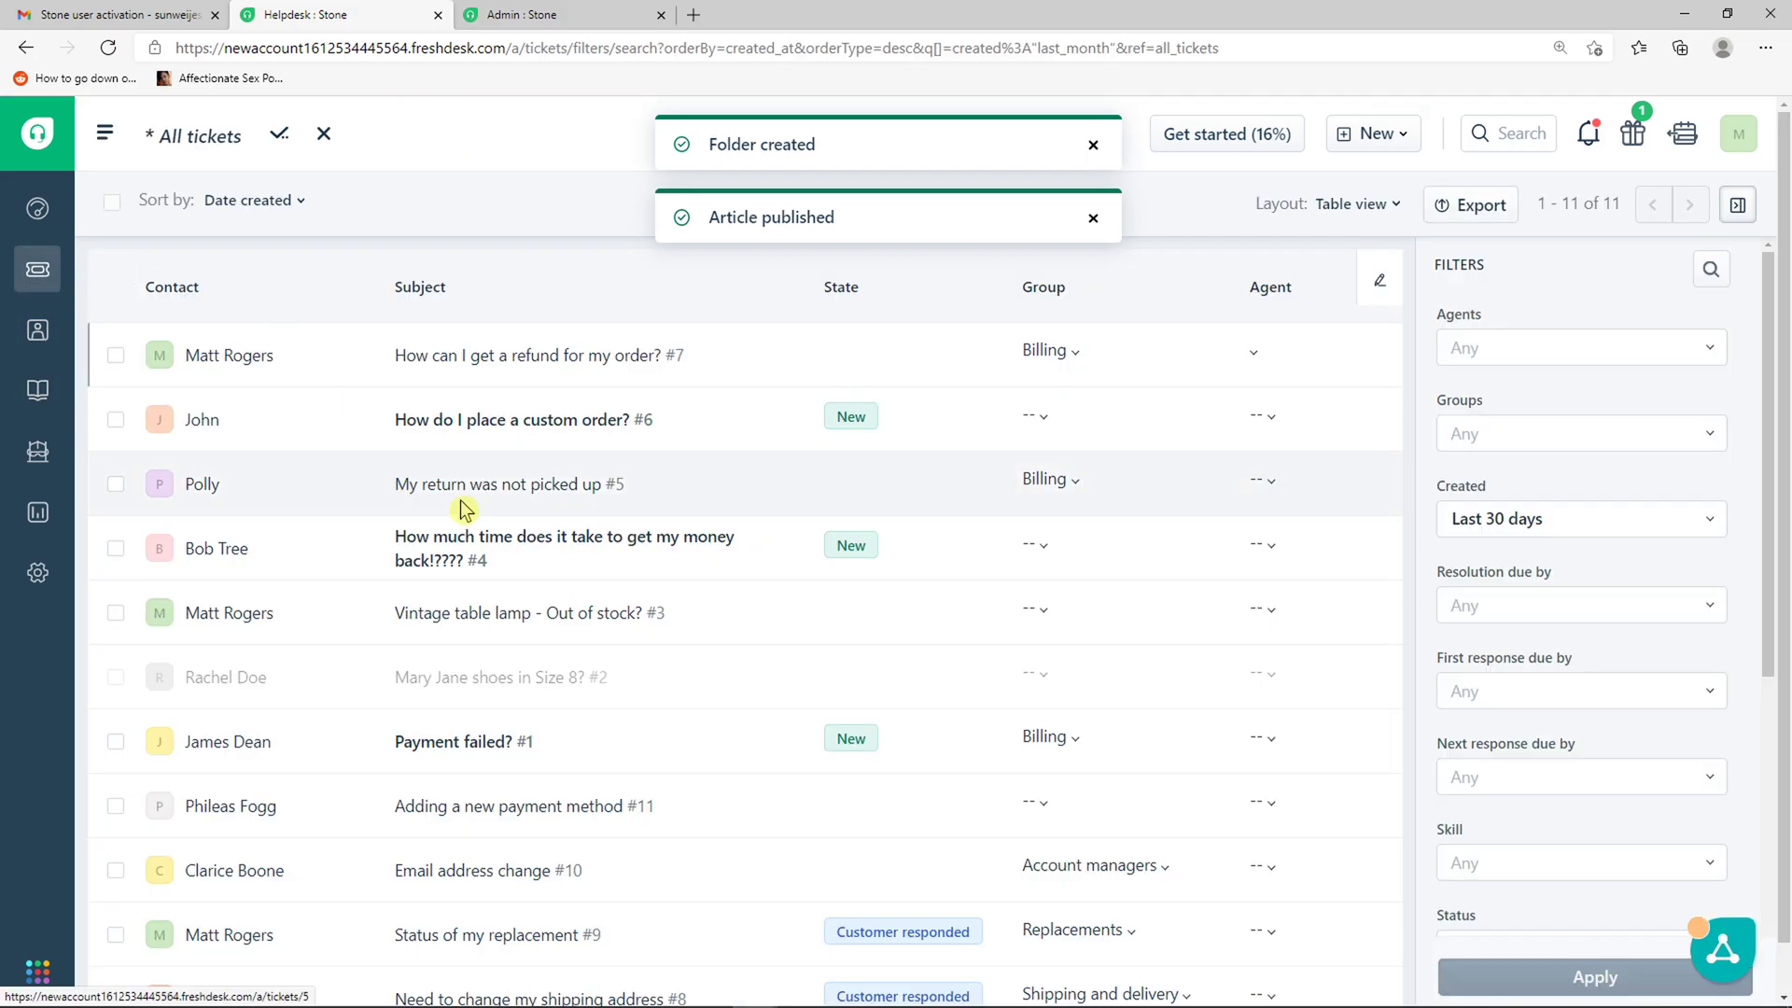
pyautogui.click(473, 420)
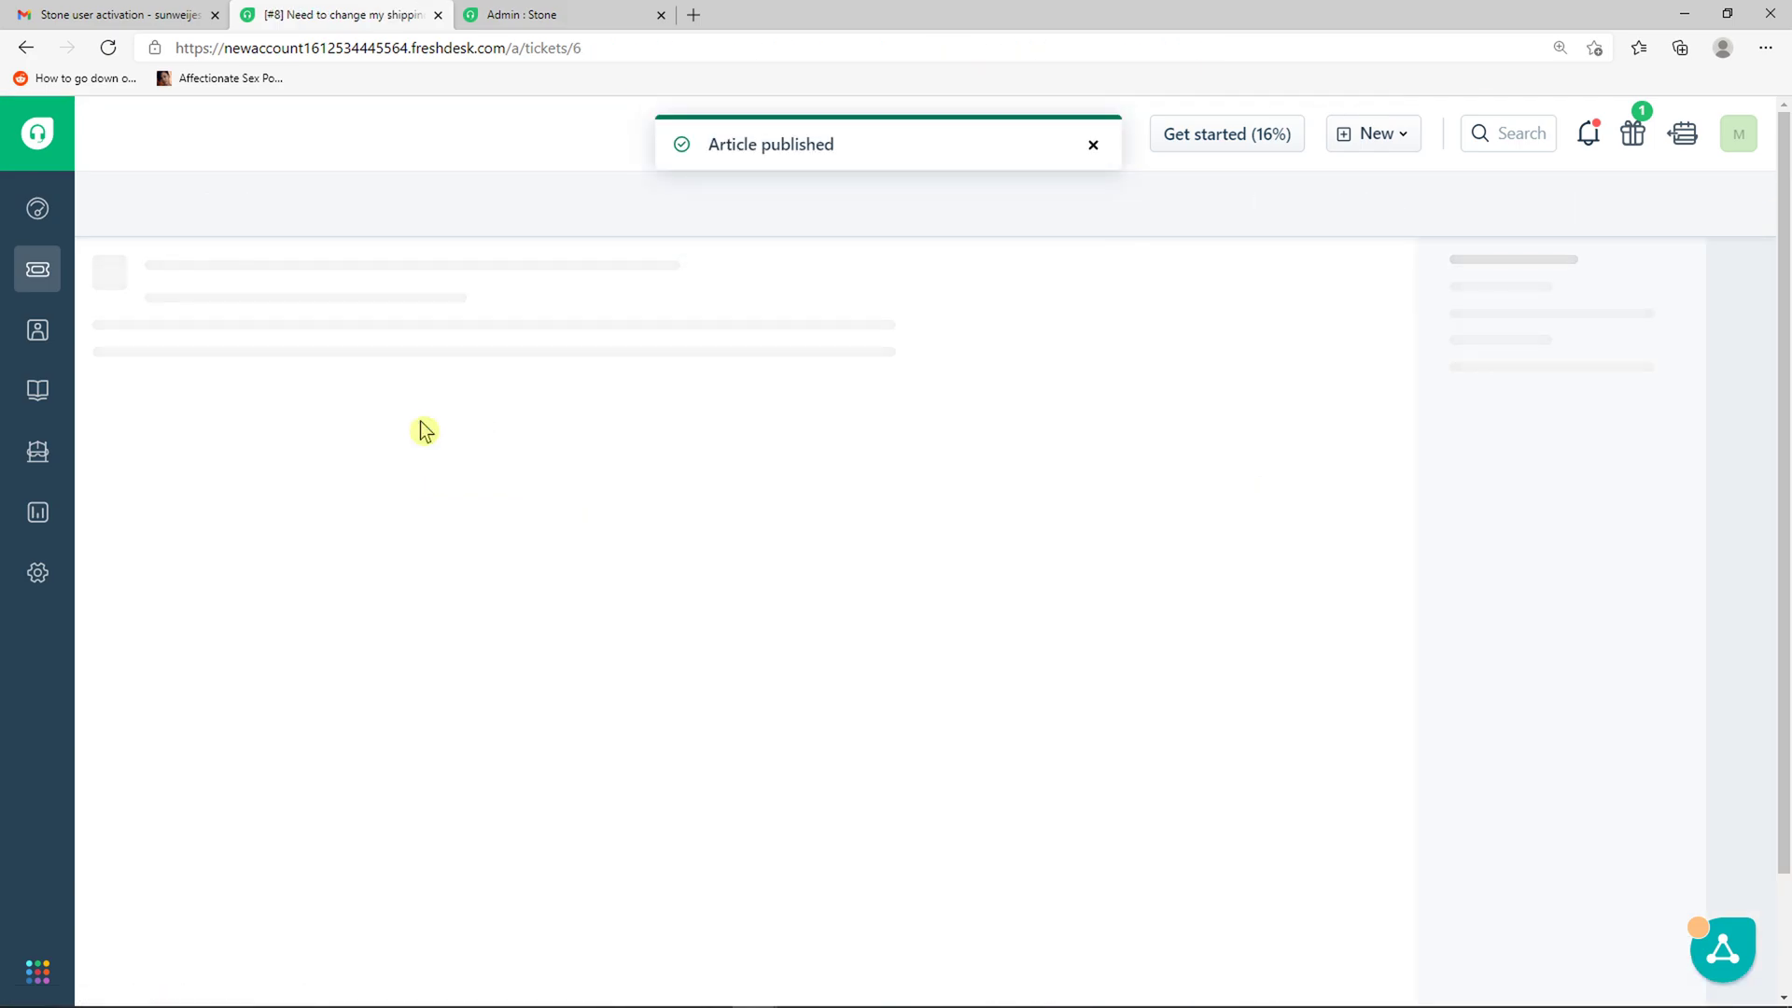
pyautogui.click(206, 562)
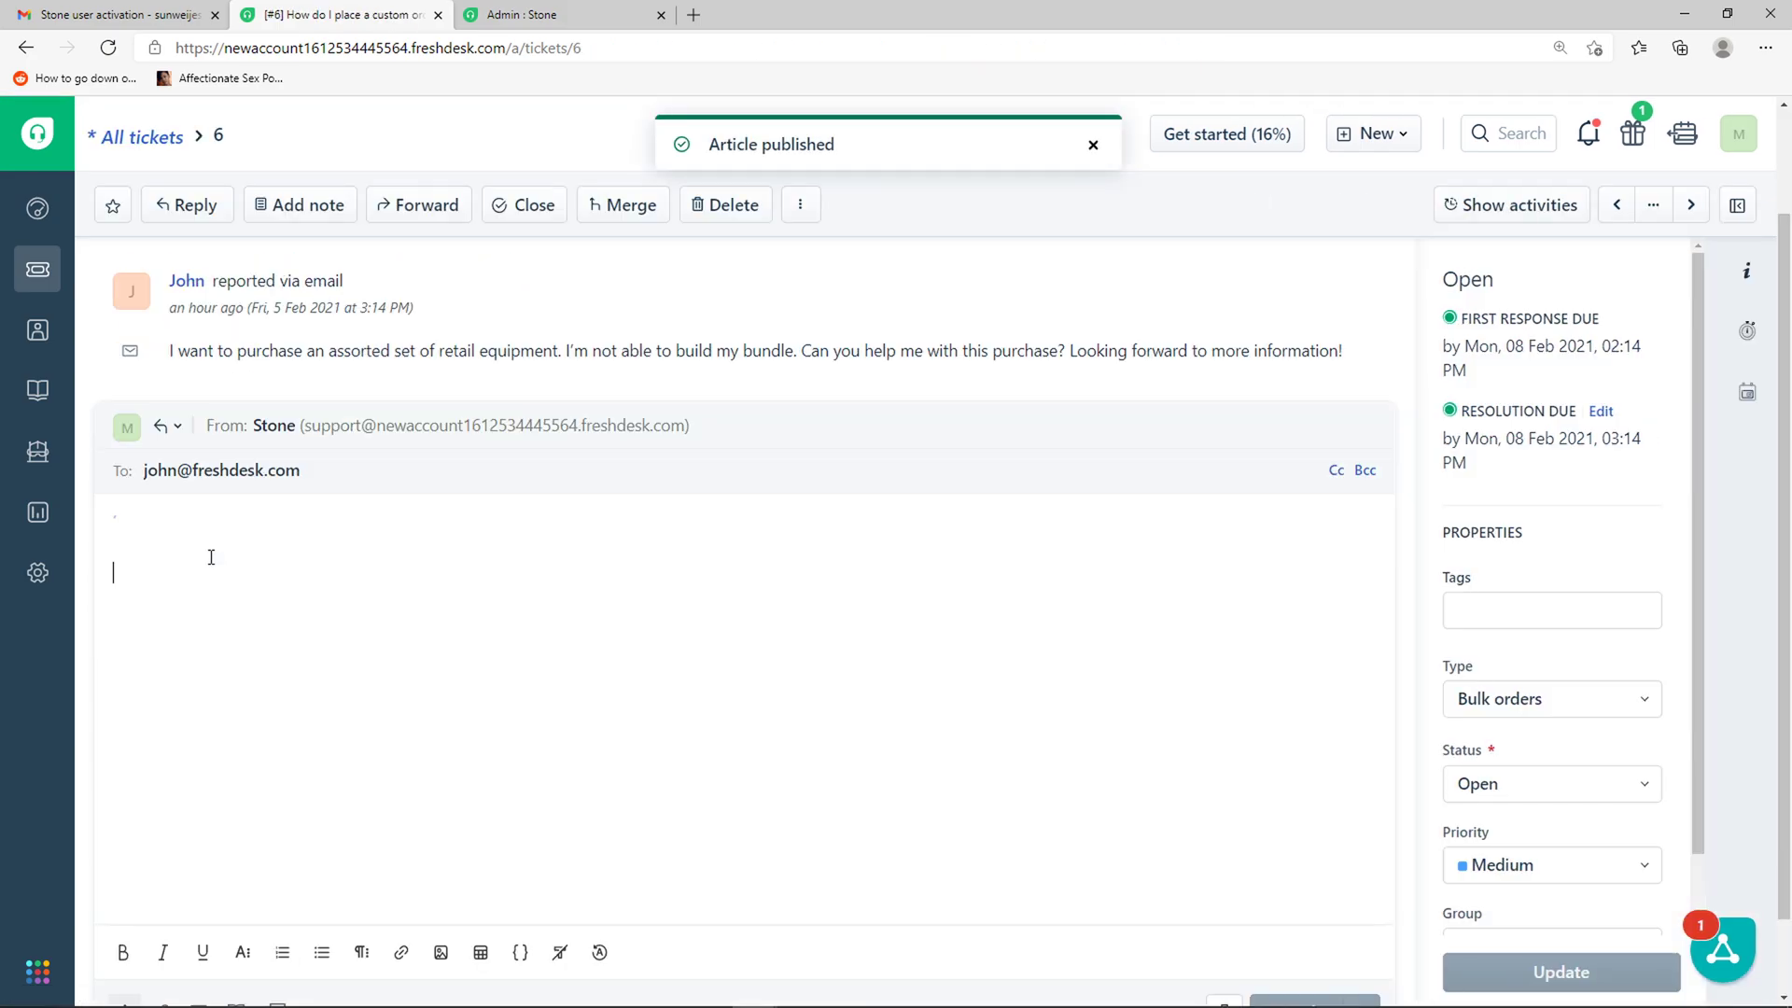
pyautogui.scroll(2, 492, 640)
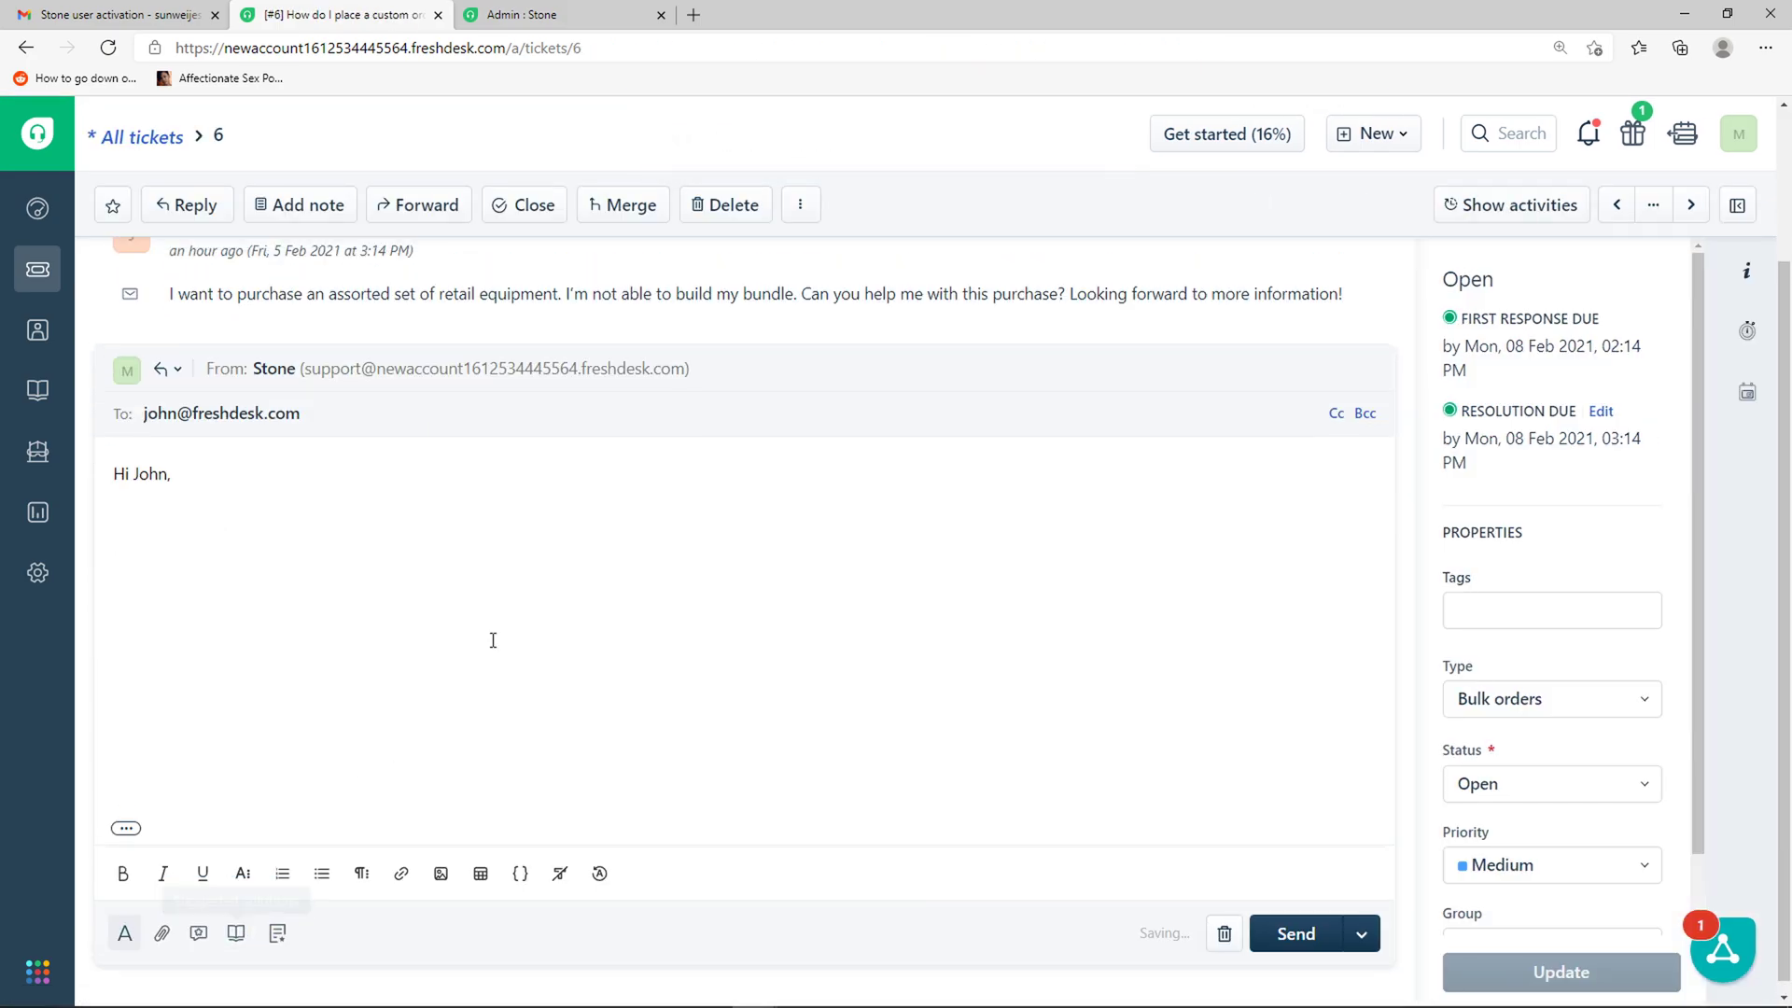
pyautogui.scroll(-2, 475, 642)
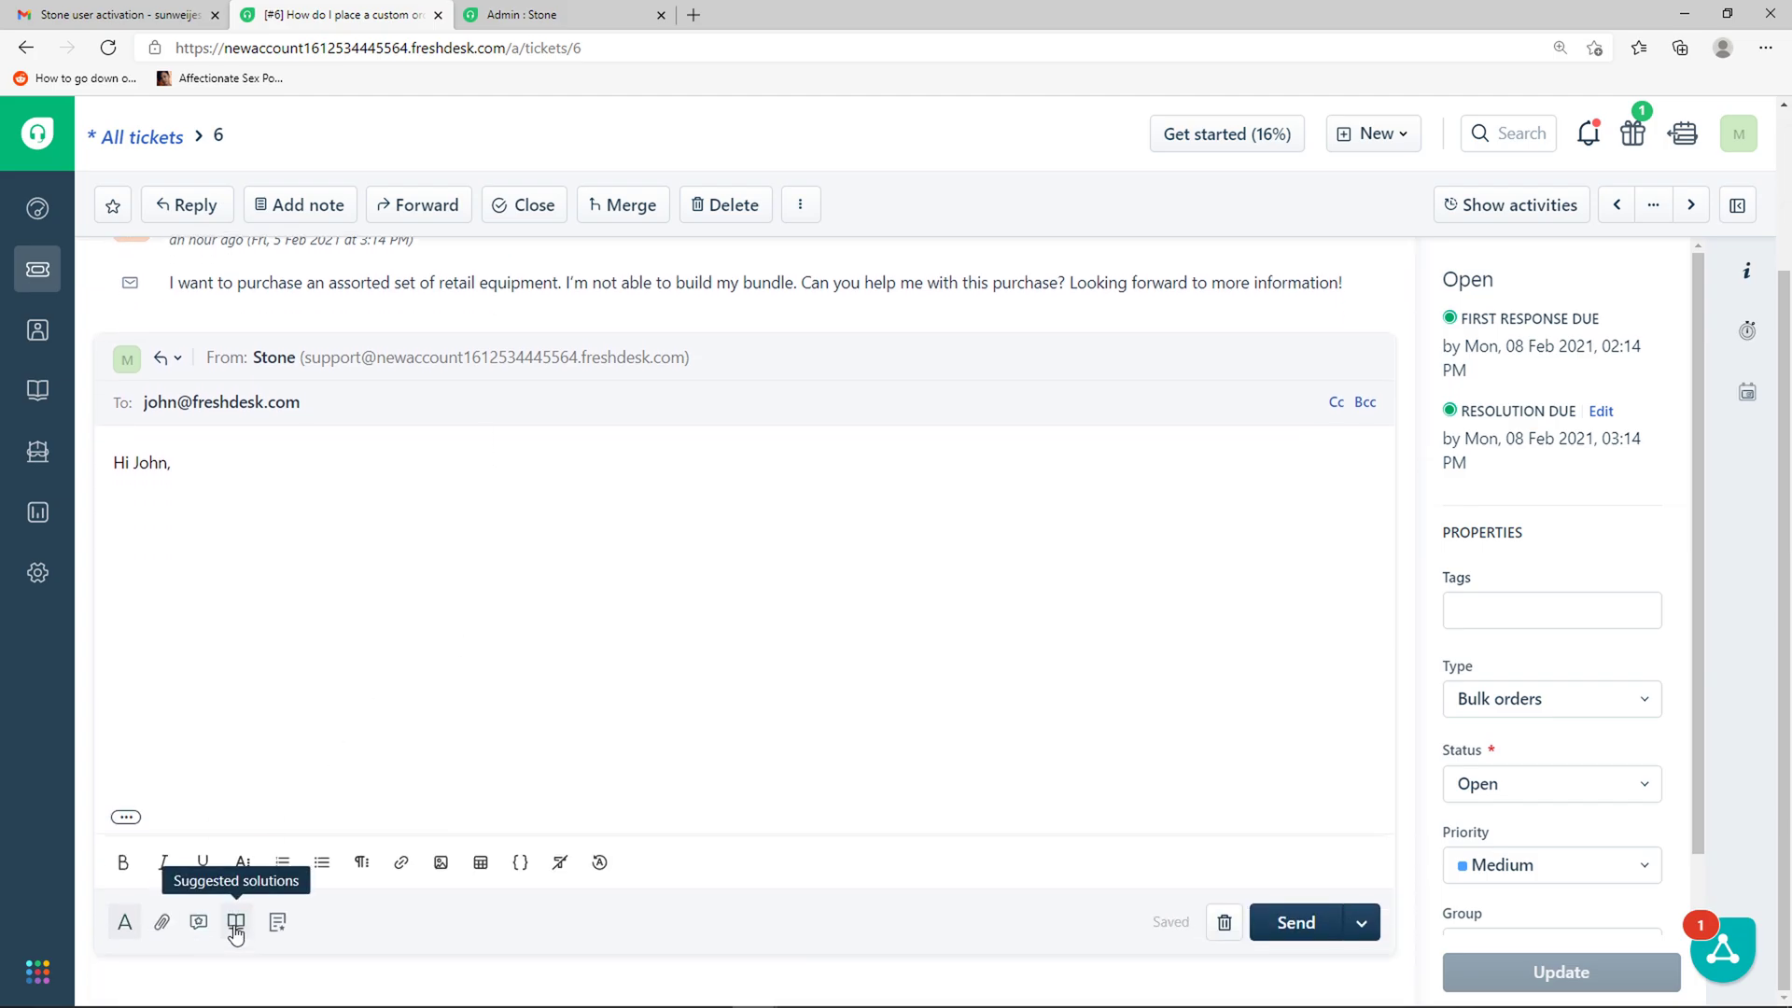
pyautogui.click(236, 930)
# Browse the Solution articles panel, searching 'h' and then clearing the search.
pyautogui.scroll(-6, 1325, 541)
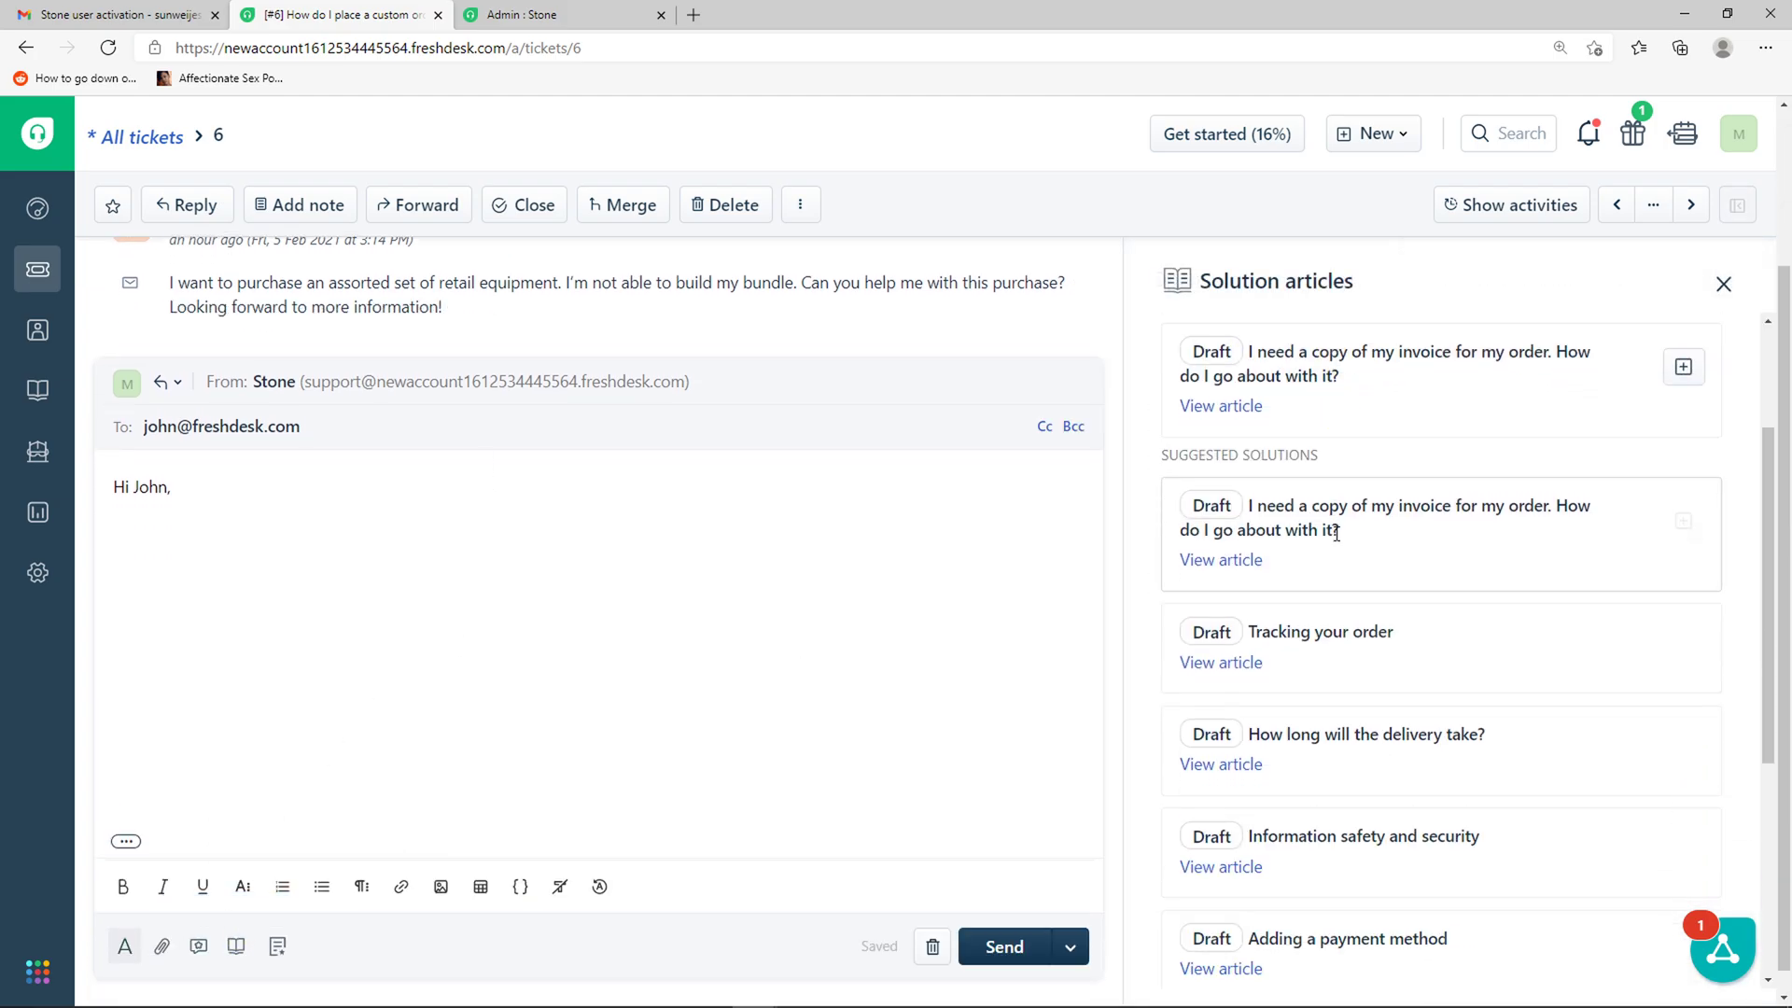
pyautogui.scroll(6, 1344, 543)
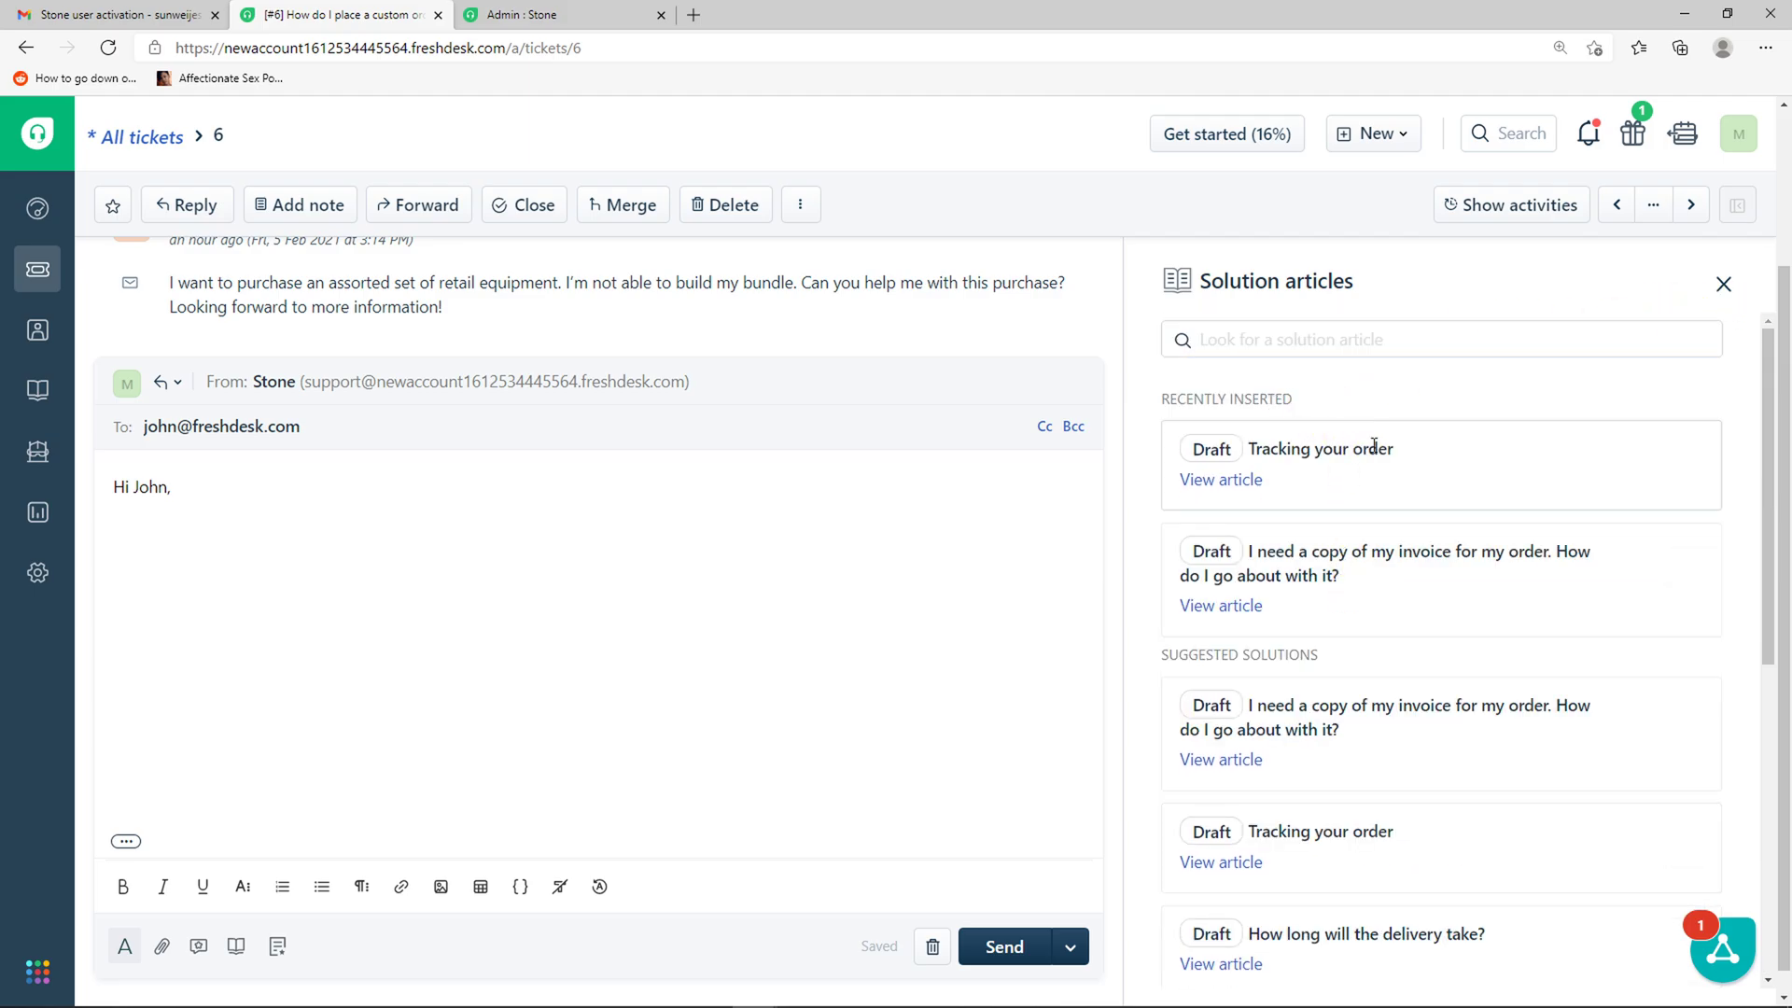
pyautogui.scroll(-4, 1372, 448)
pyautogui.scroll(-2, 1380, 499)
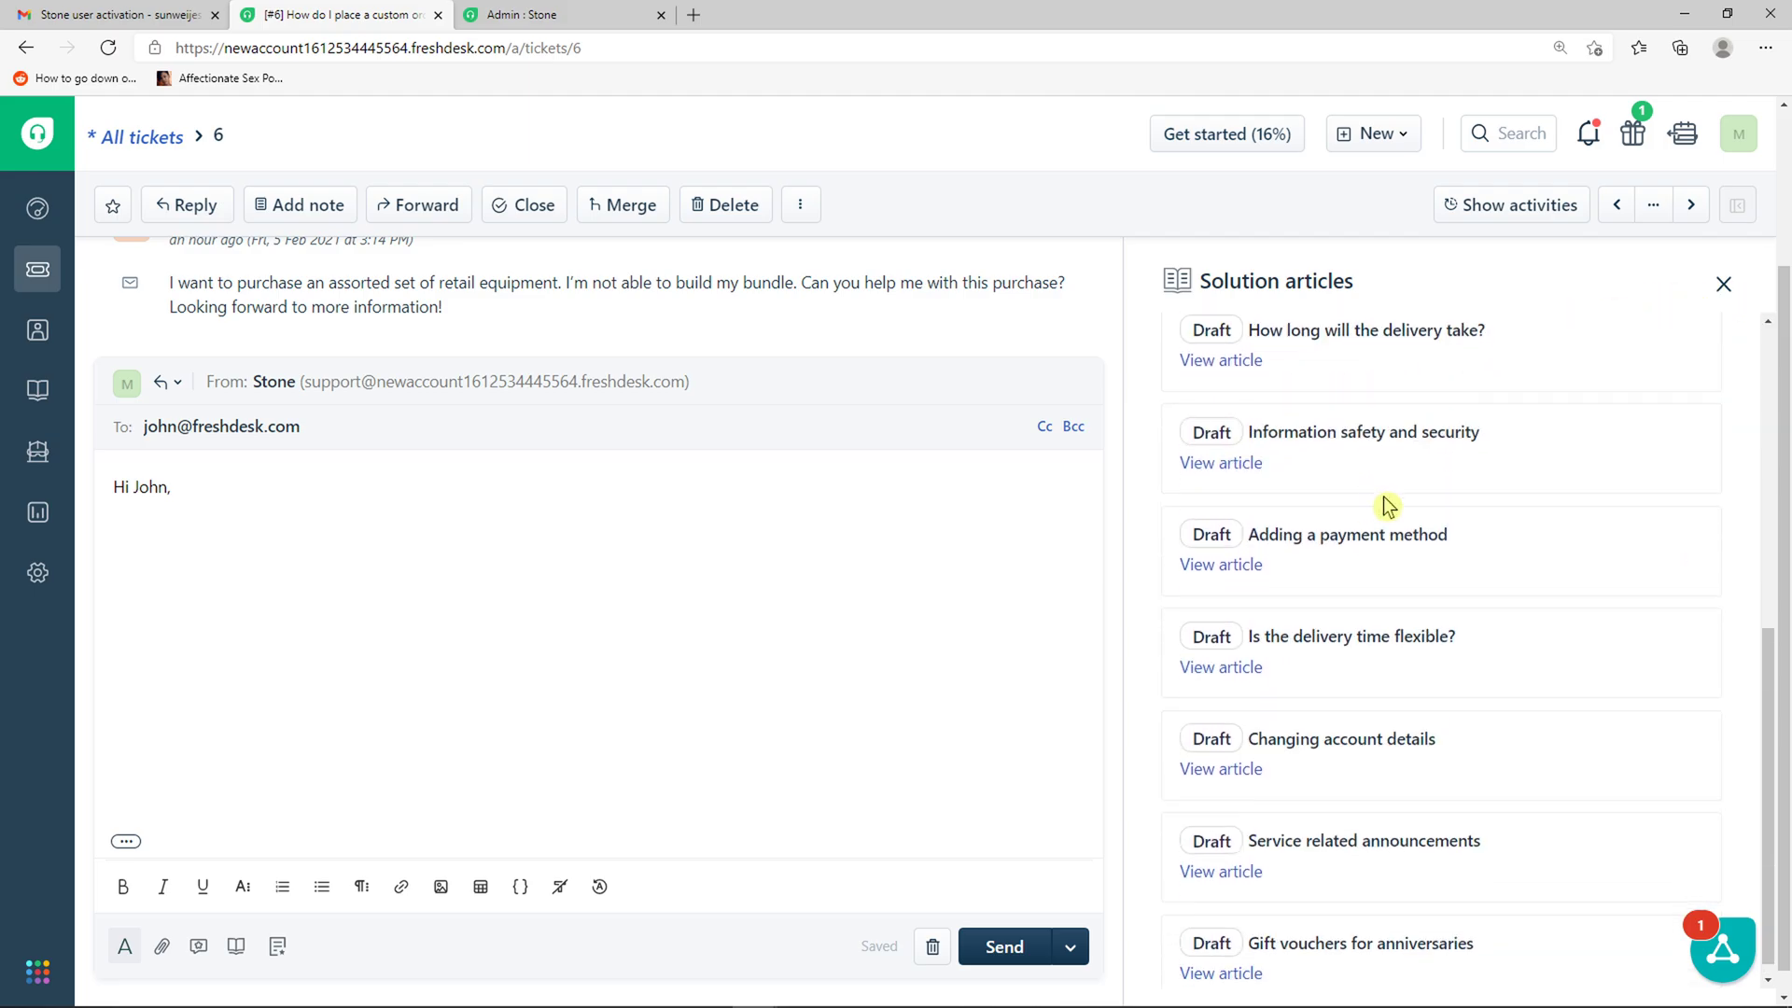
pyautogui.scroll(6, 1380, 499)
pyautogui.click(1360, 339)
pyautogui.write('h')
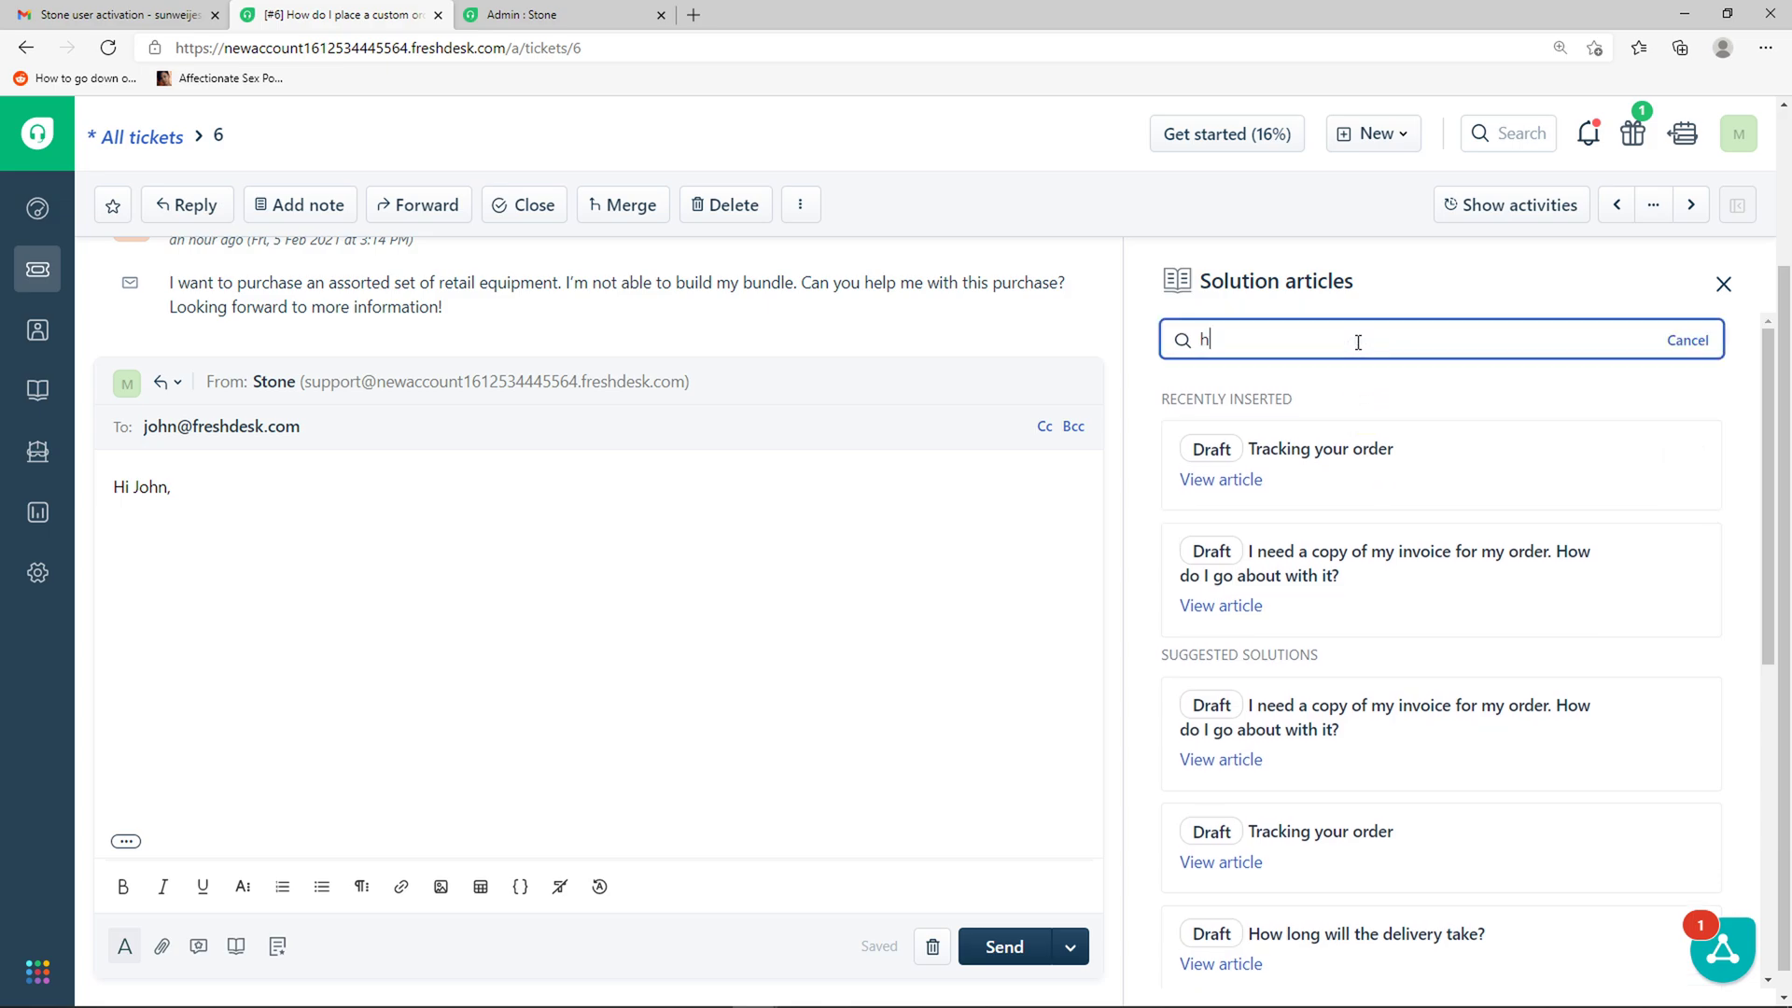
pyautogui.press('BackSpace')
pyautogui.press('BackSpace')
pyautogui.press('BackSpace')
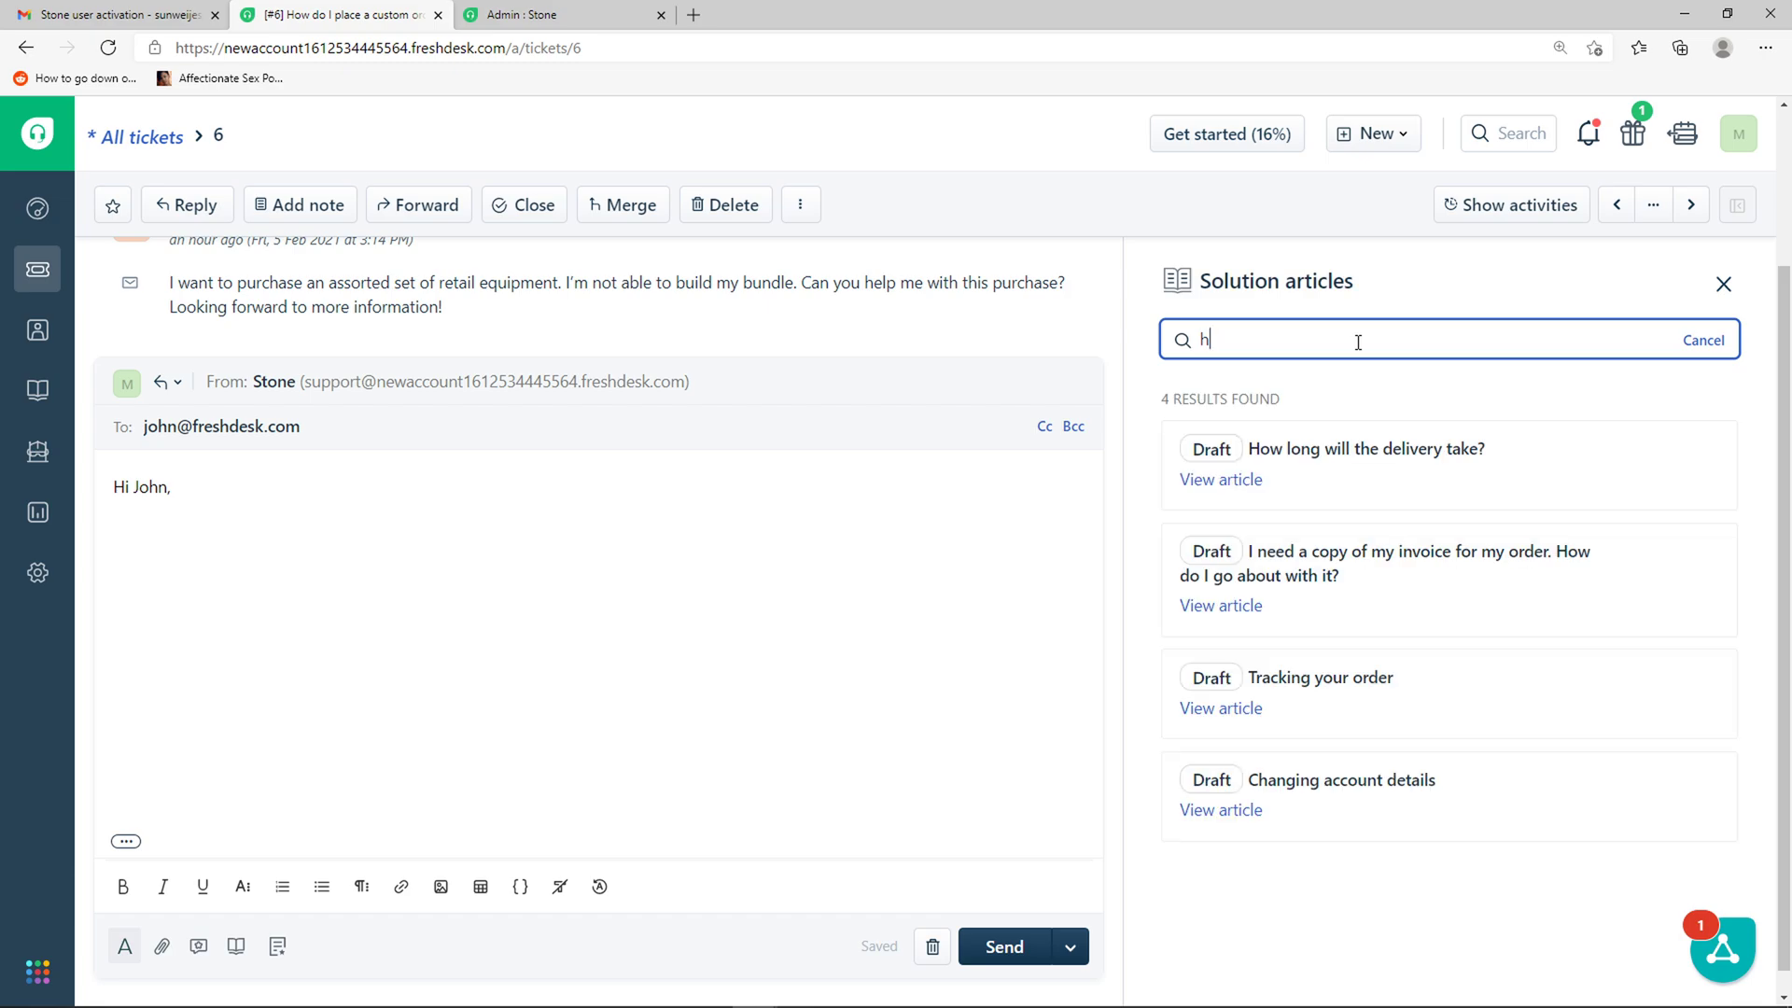
pyautogui.press('BackSpace')
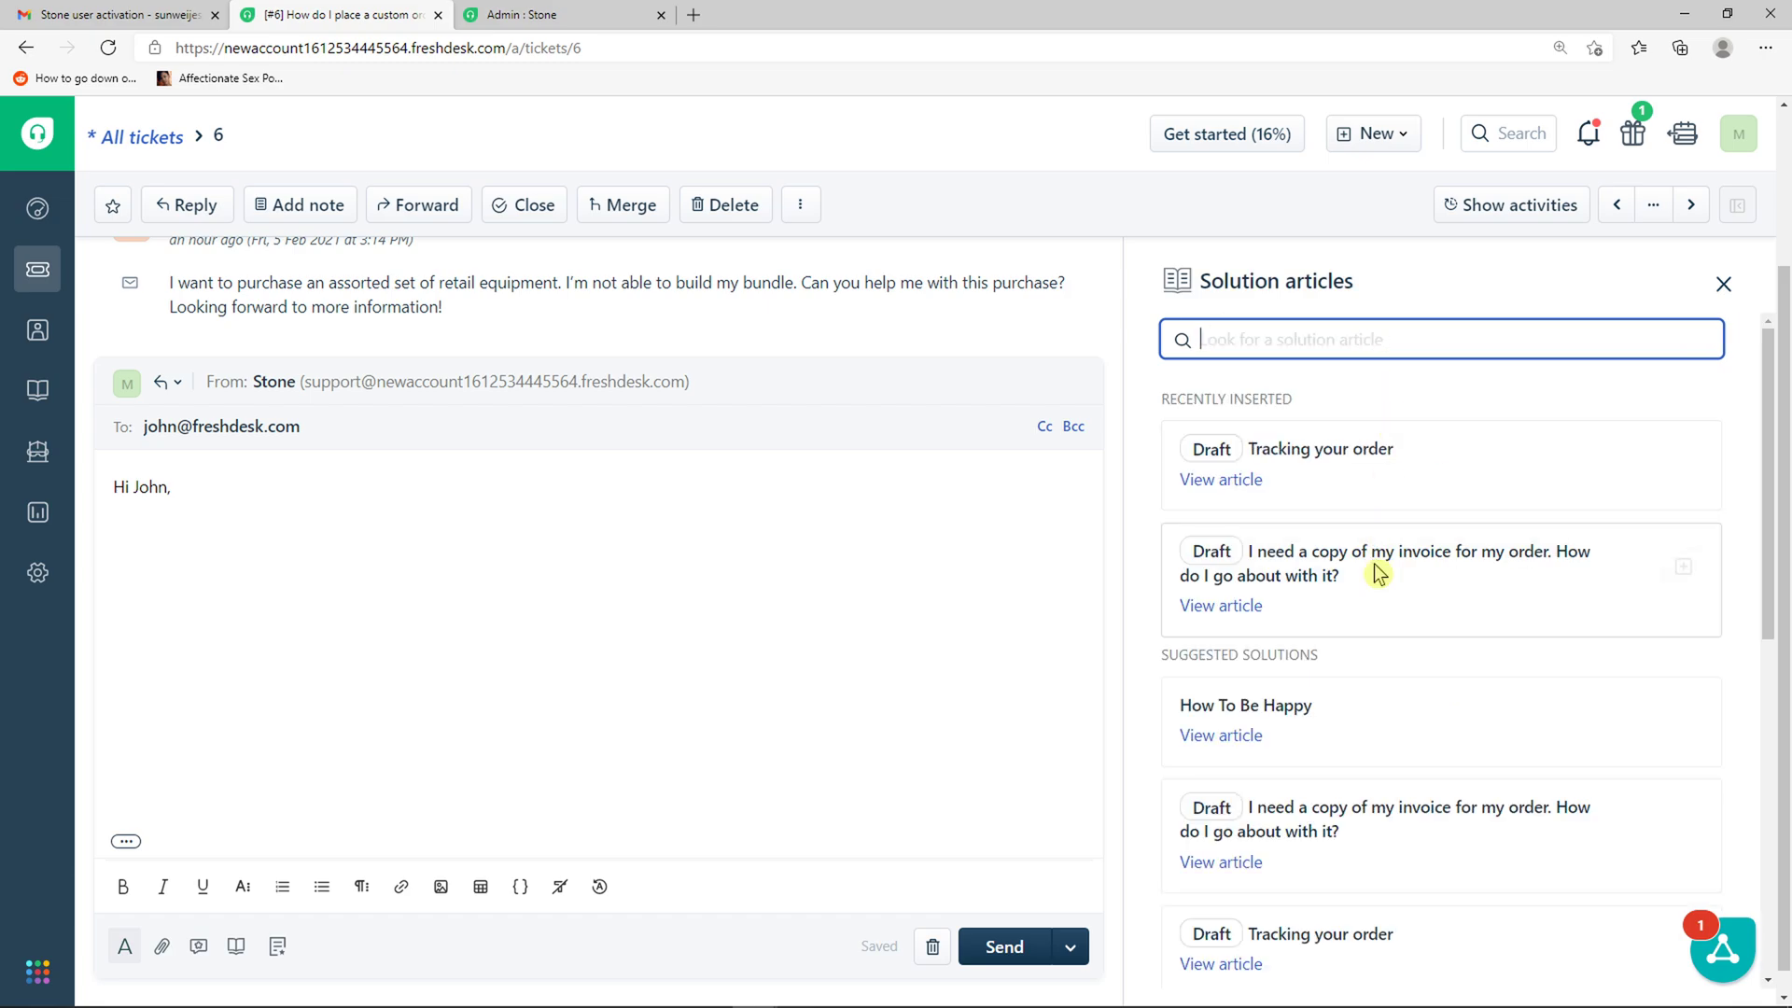
pyautogui.scroll(-2, 1377, 573)
# Insert the How To Be Happy article into the reply and select its text.
pyautogui.click(1633, 519)
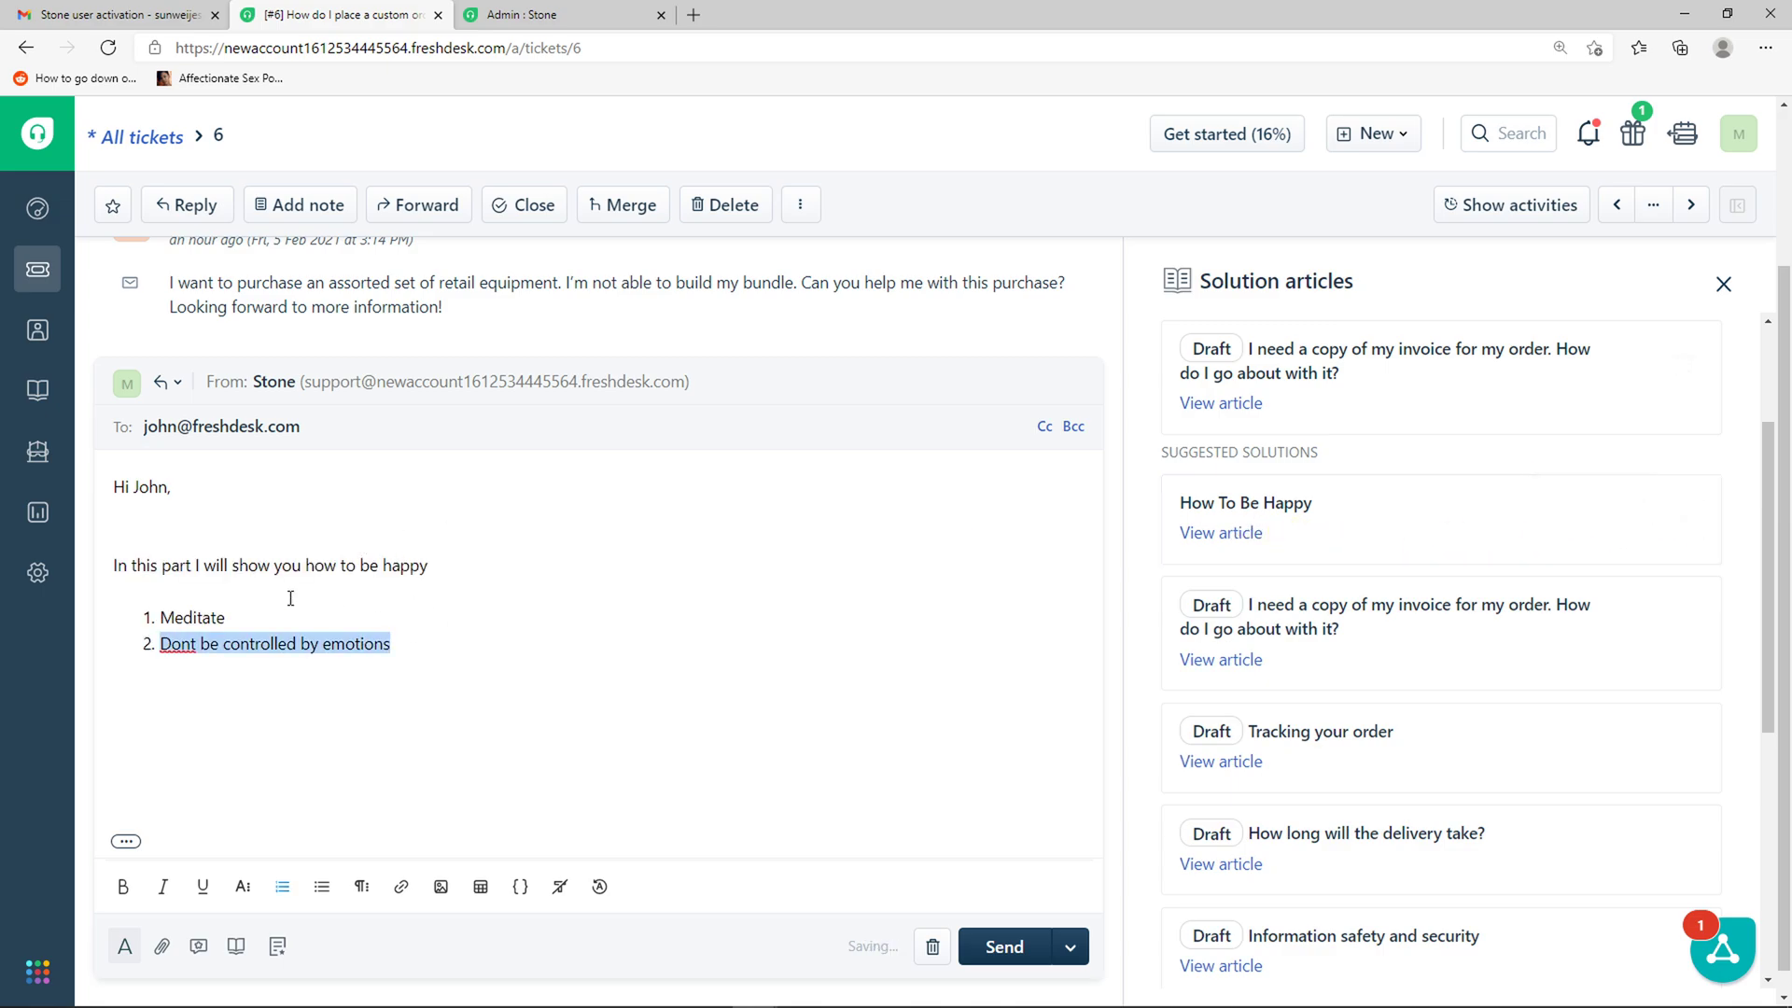
pyautogui.moveTo(336, 610); pyautogui.dragTo(113, 560)
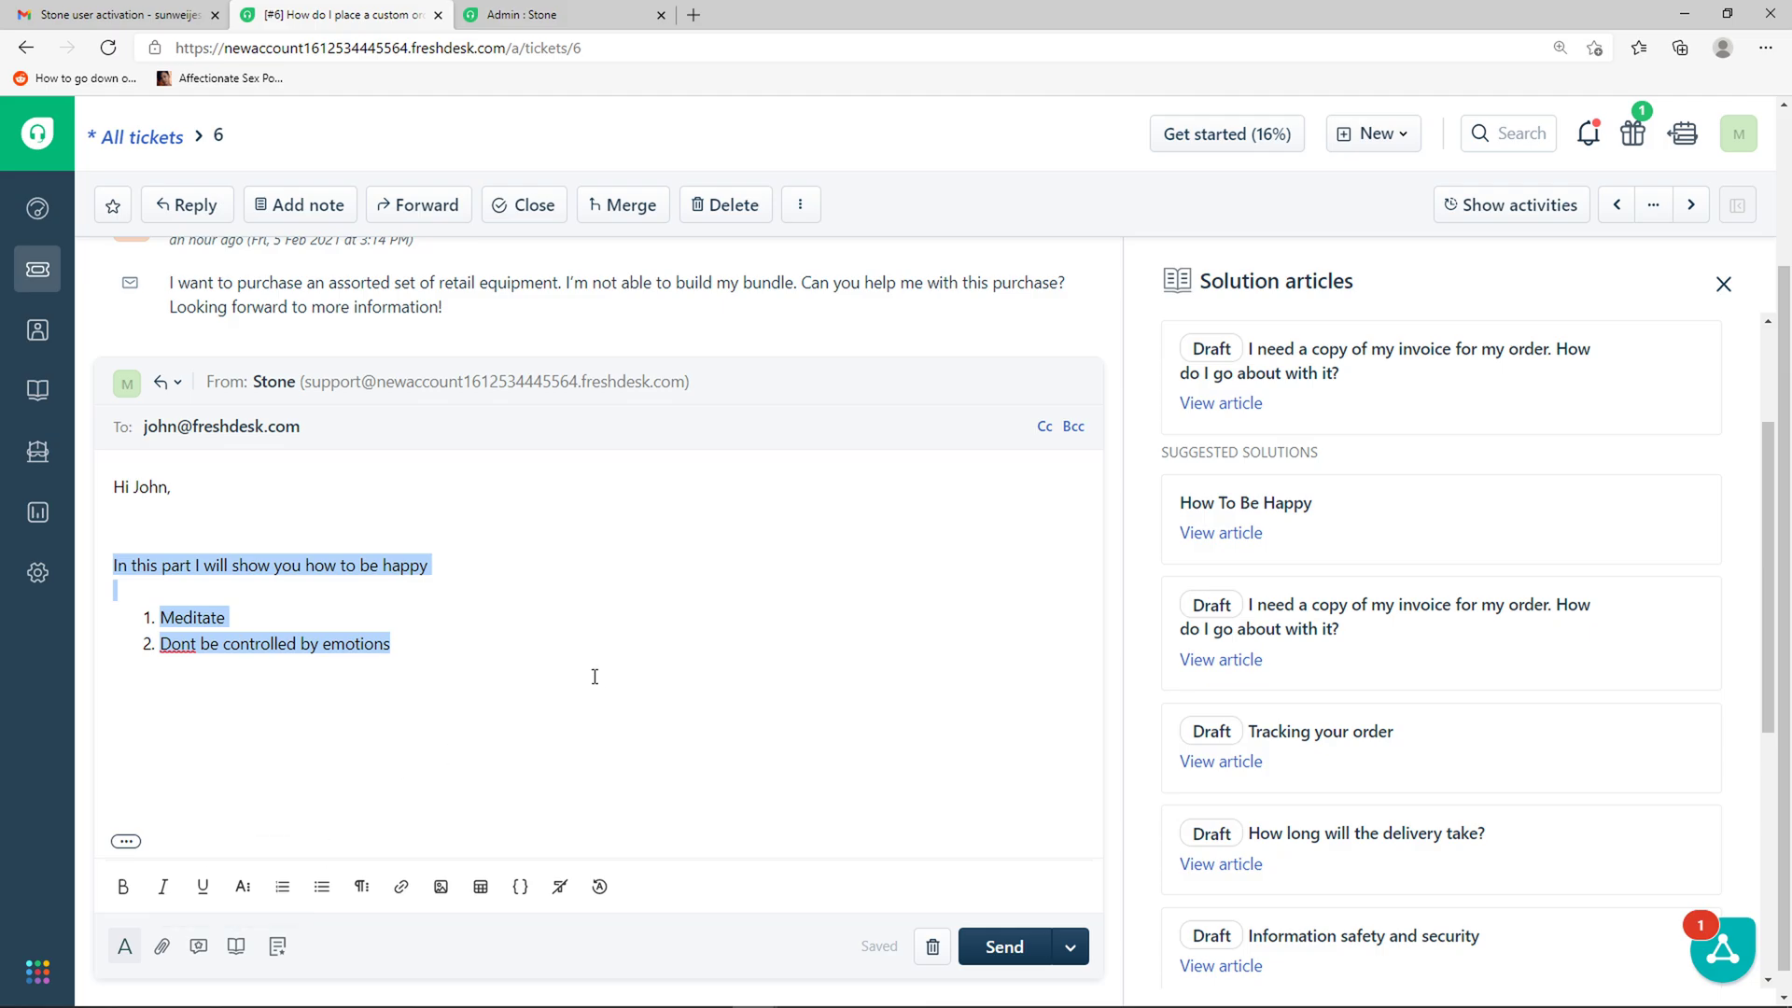
pyautogui.click(1723, 283)
pyautogui.moveTo(400, 623); pyautogui.dragTo(116, 474)
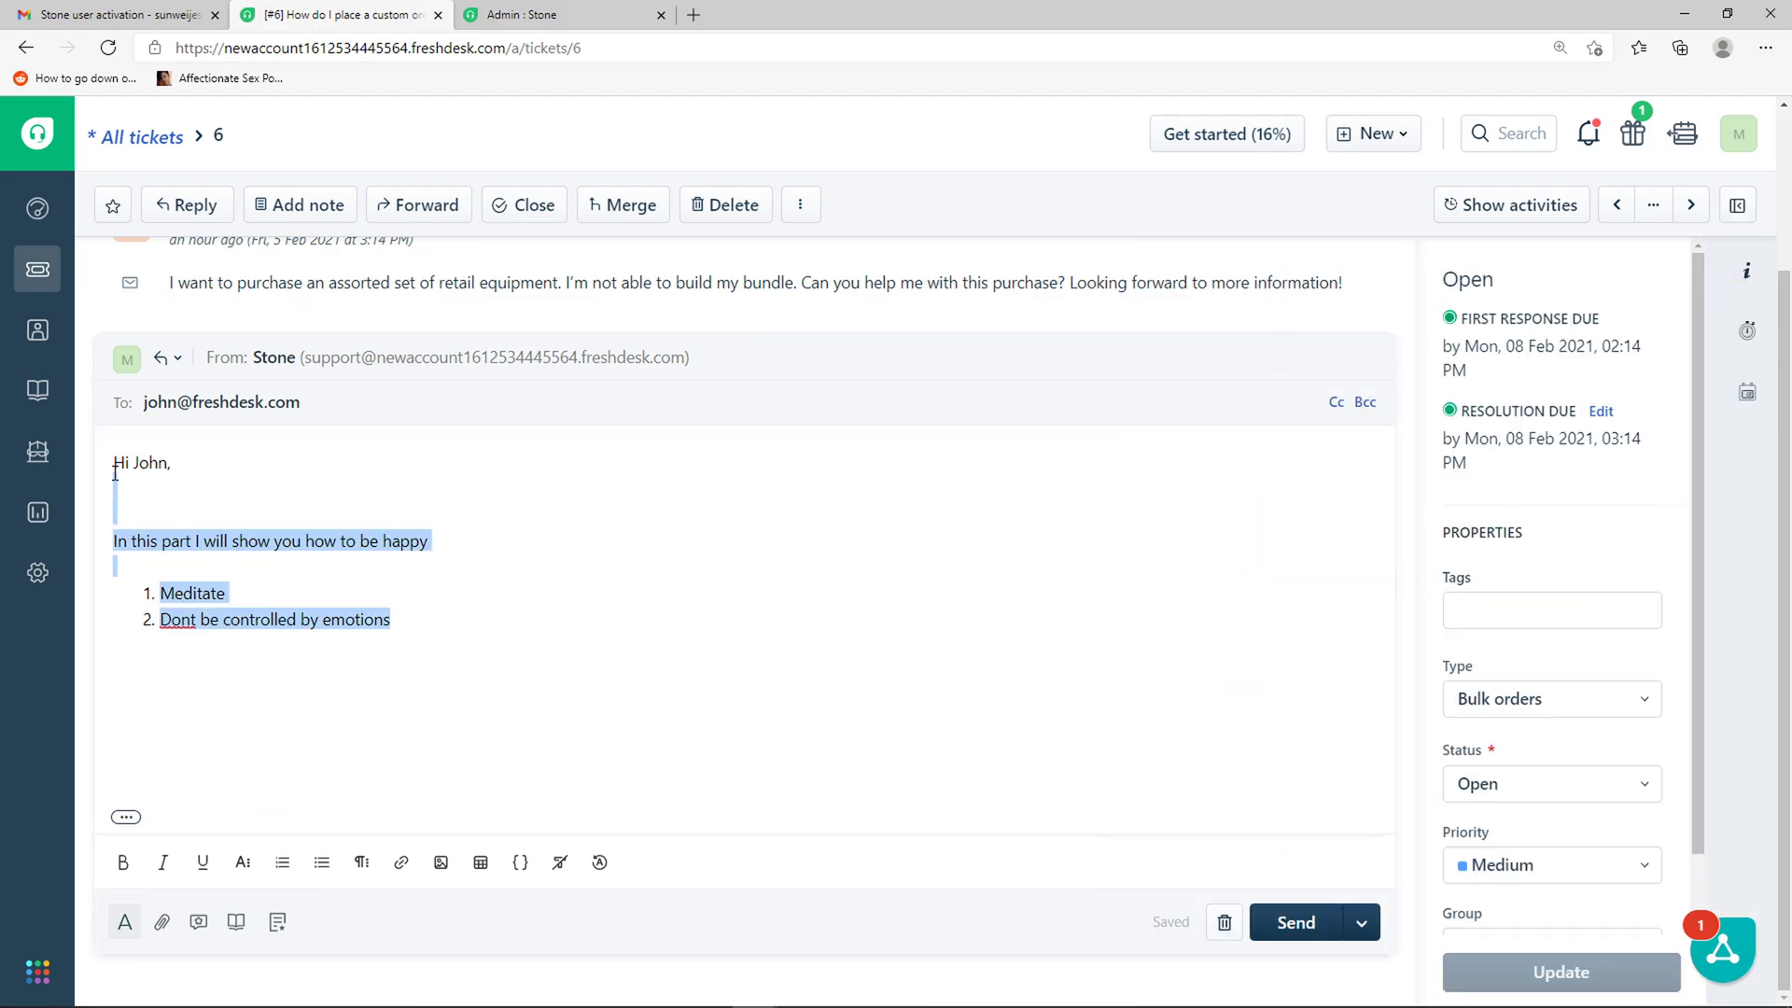
# On Admin > Chatbots, start the Freddy Self-service chatbot trial.
pyautogui.click(36, 466)
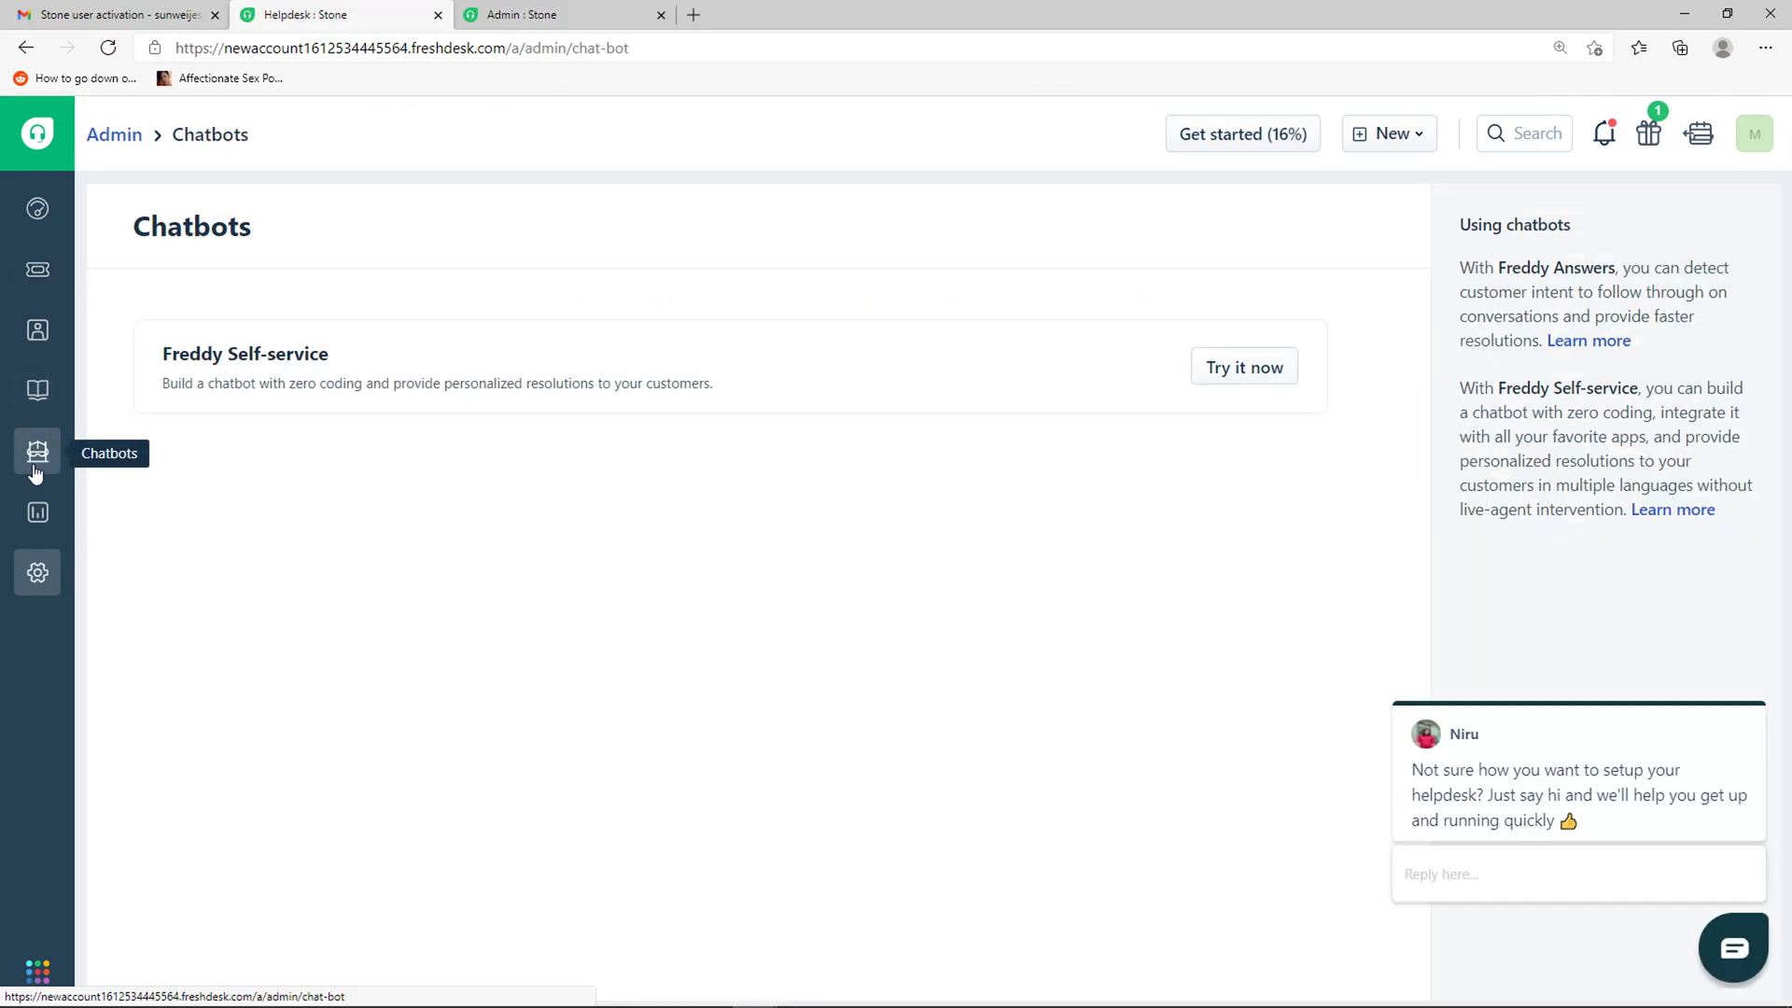
pyautogui.moveTo(162, 353); pyautogui.dragTo(734, 399)
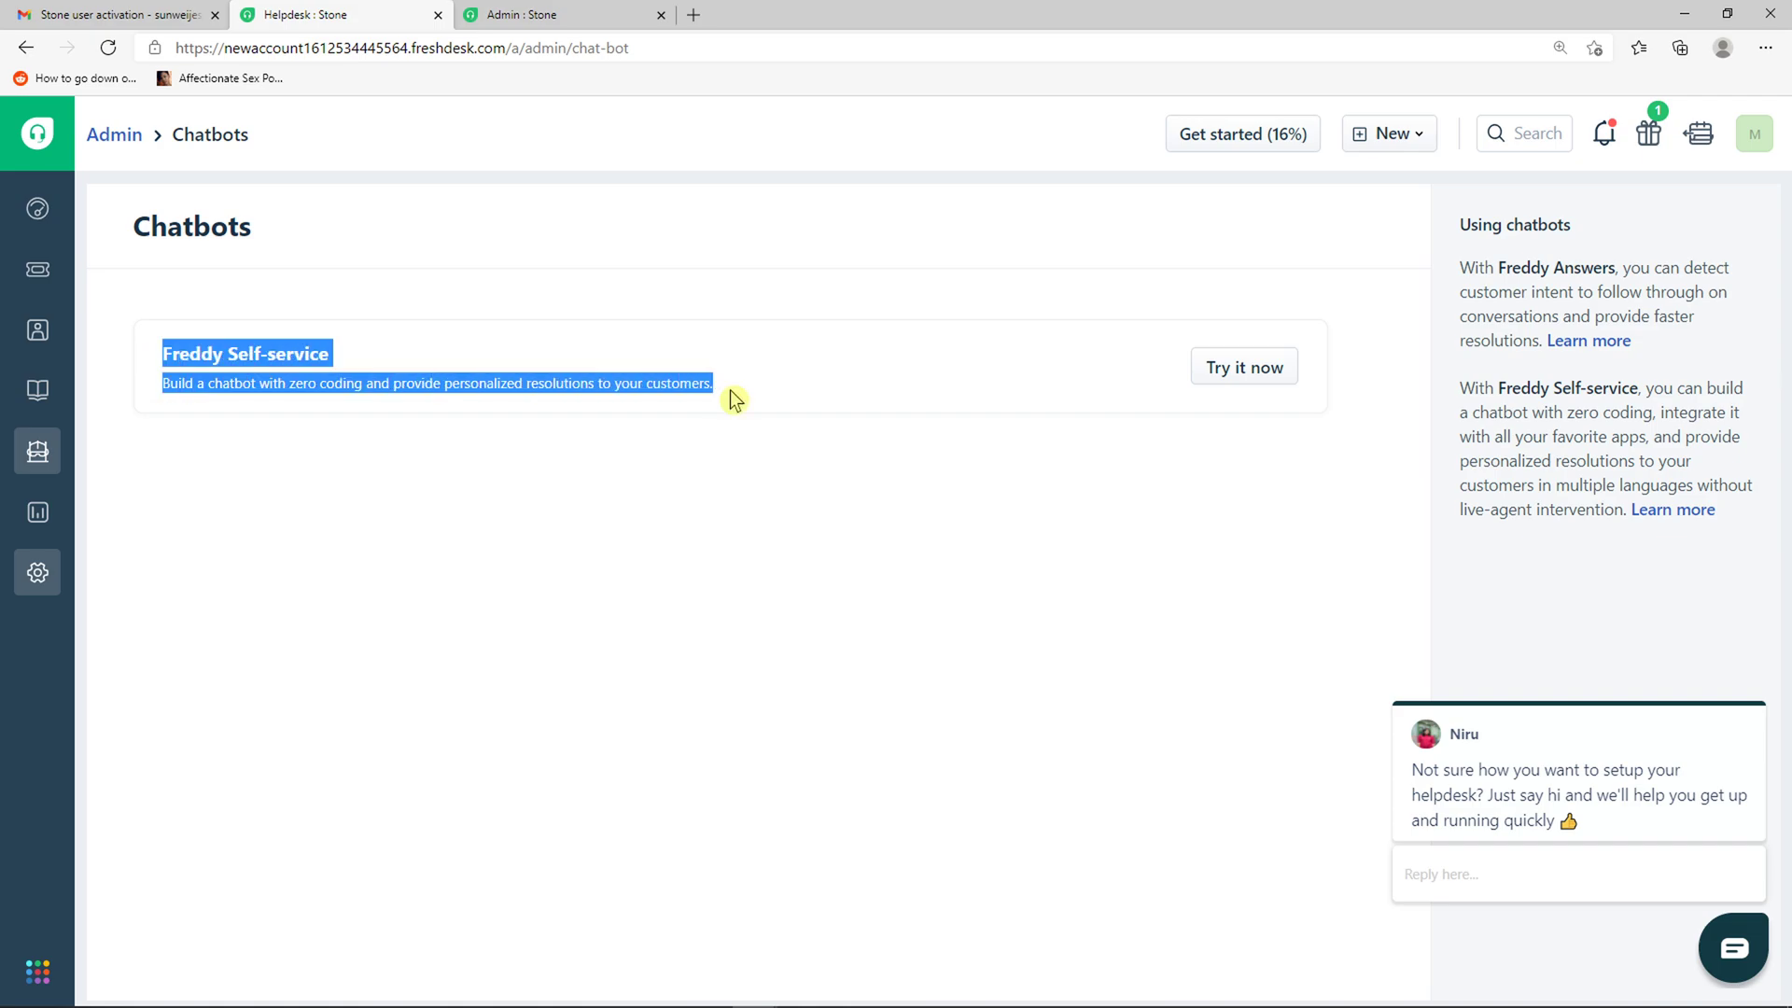
pyautogui.click(733, 400)
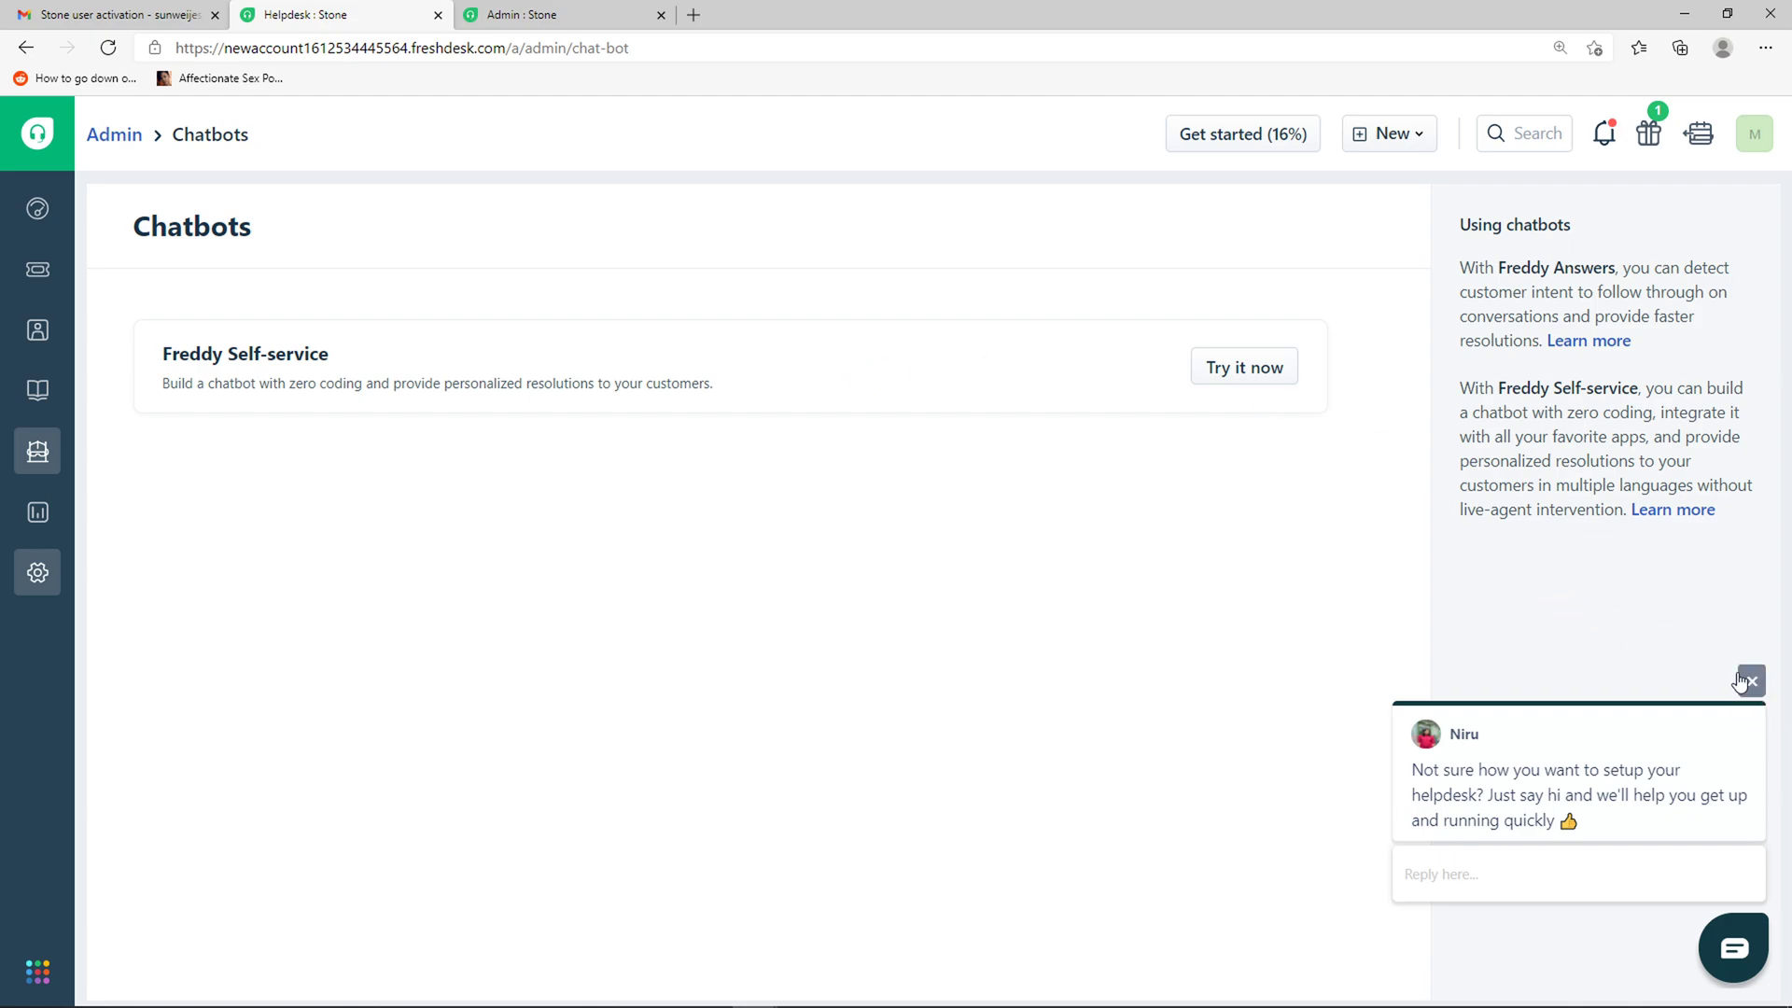
pyautogui.click(1750, 683)
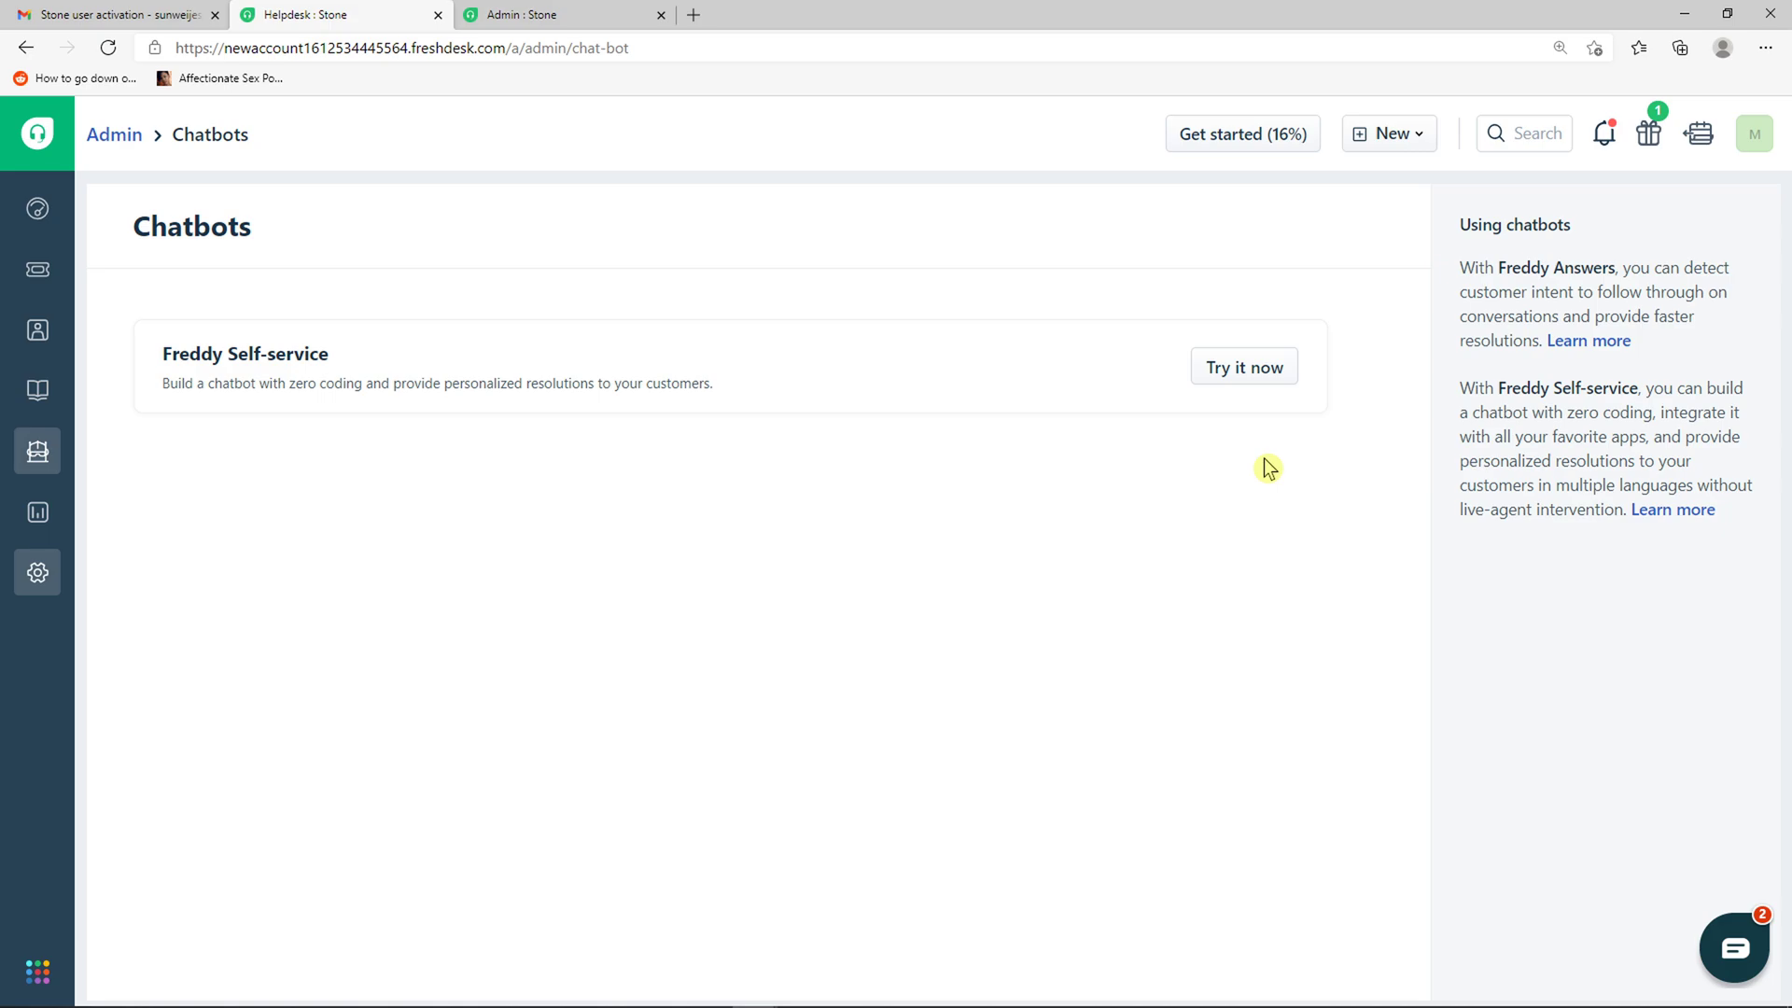
pyautogui.click(1208, 373)
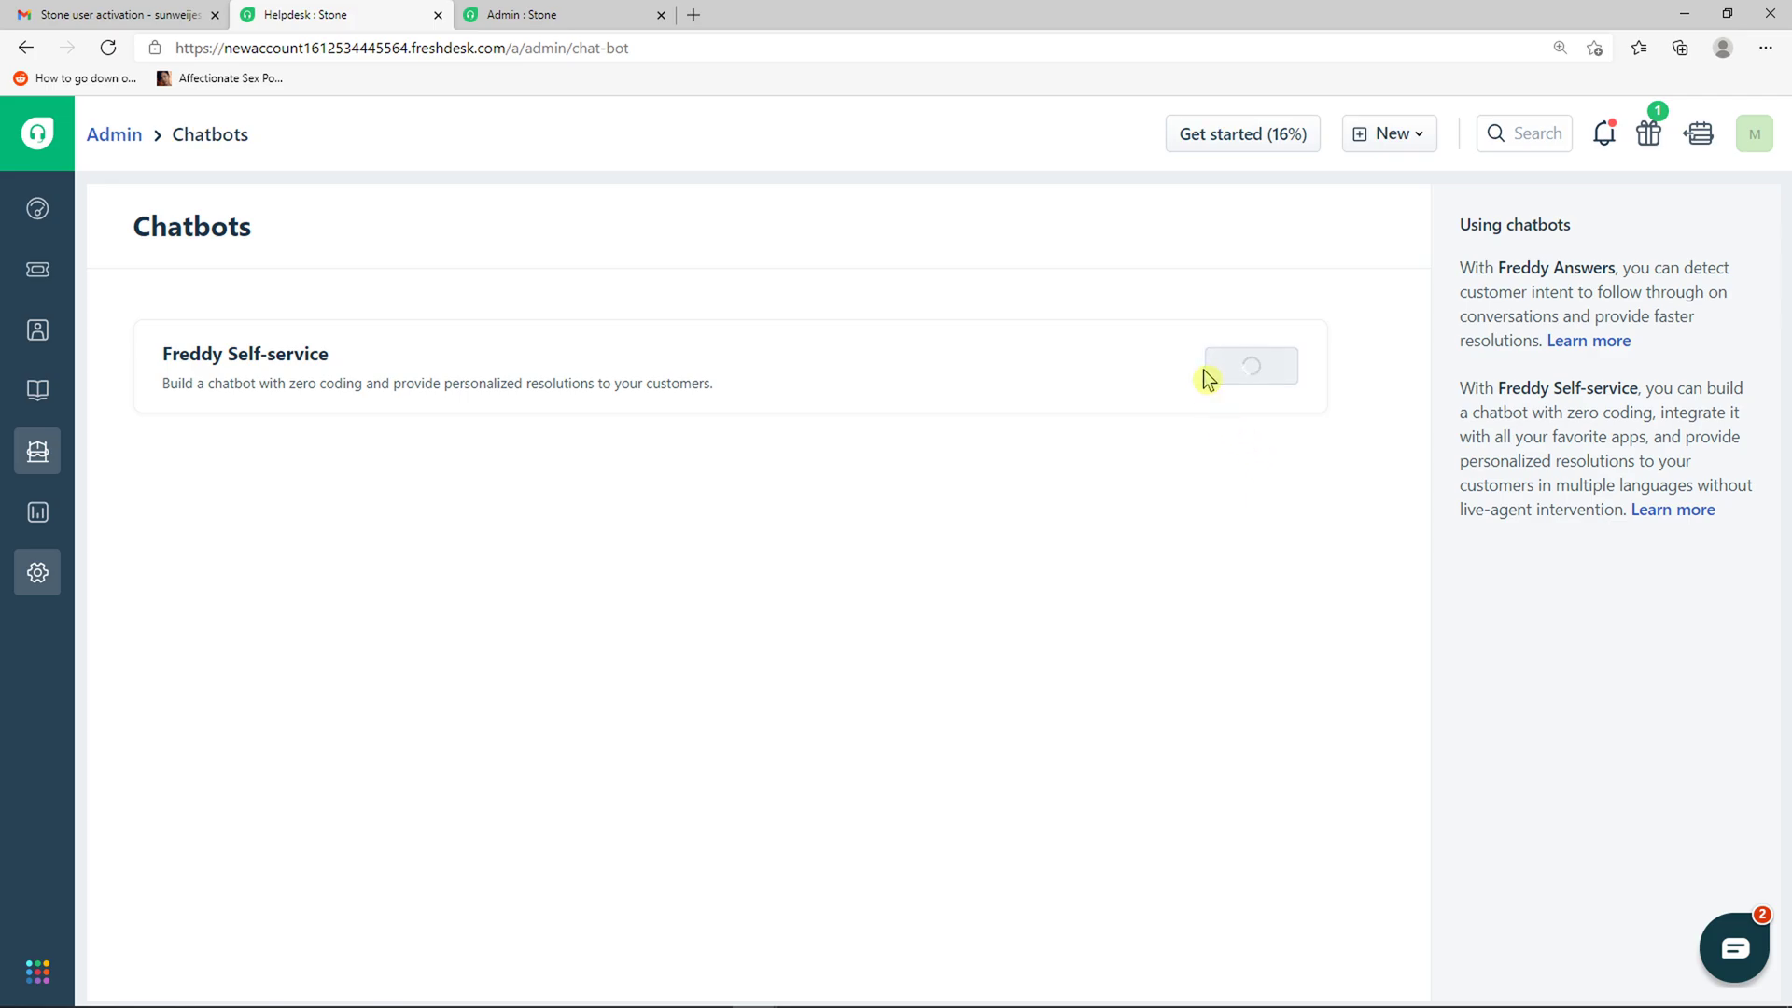
# Switch to the Freddy Bot Builder tab and open the Lead Gen Bot's flows.
pyautogui.click(376, 12)
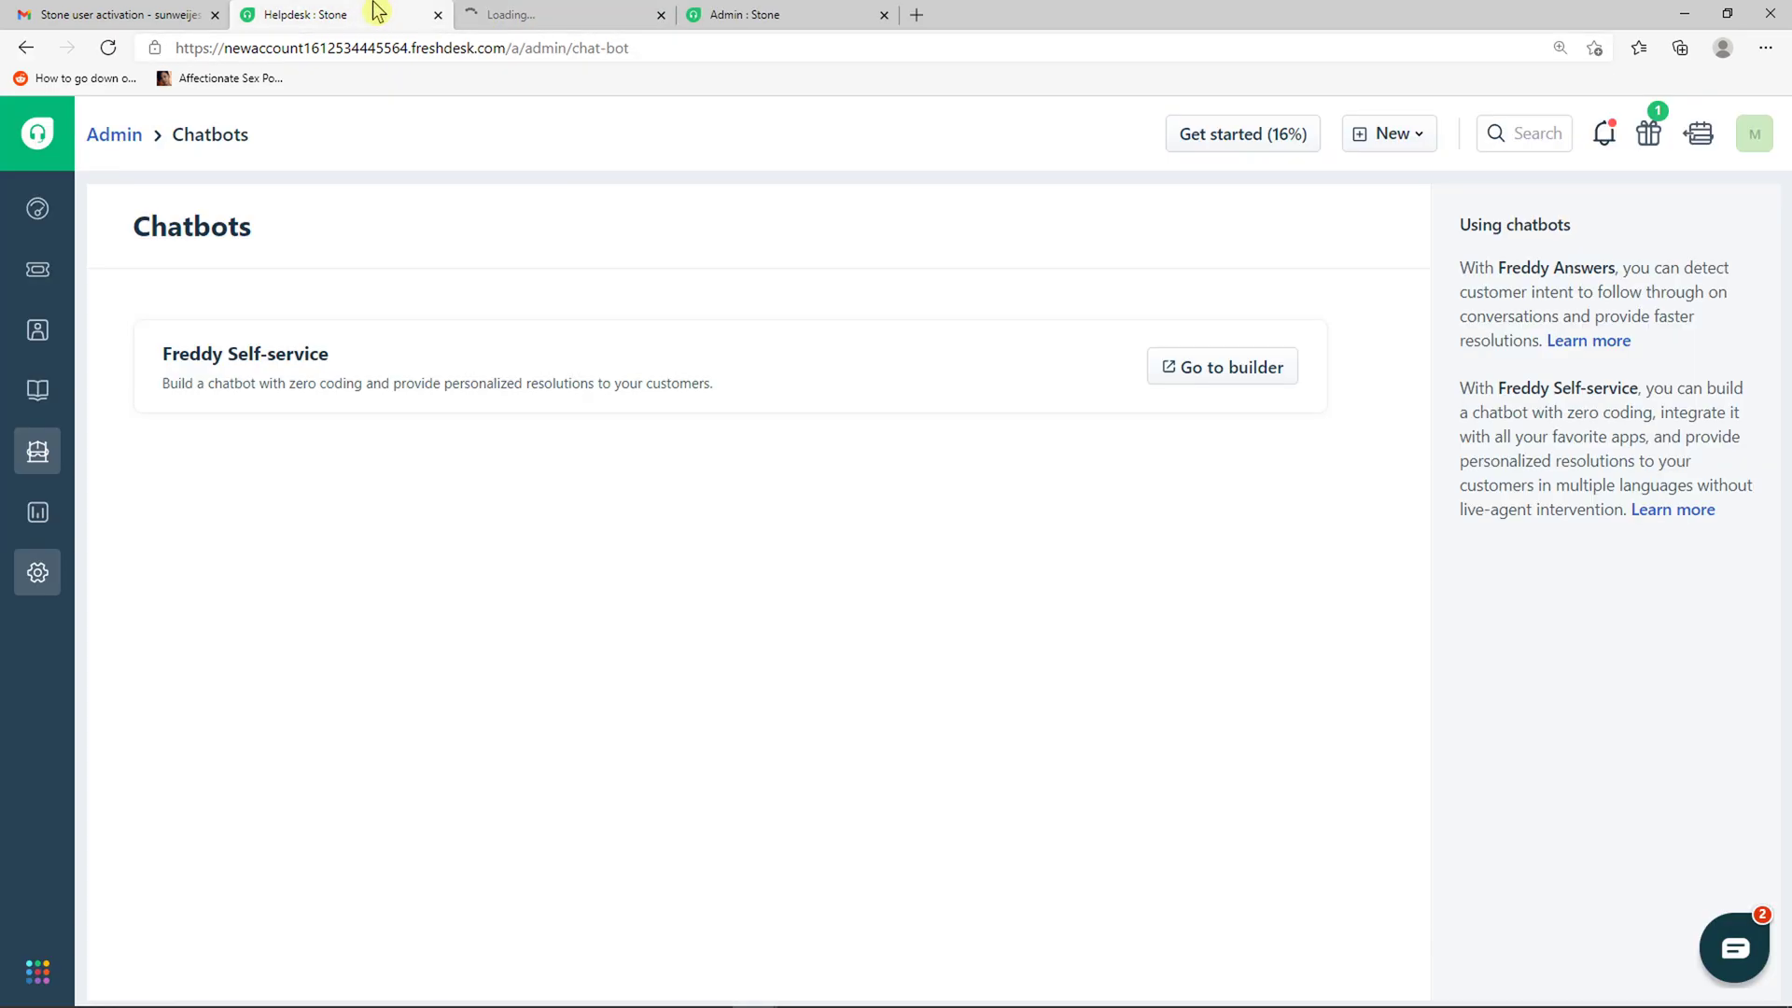
pyautogui.click(607, 14)
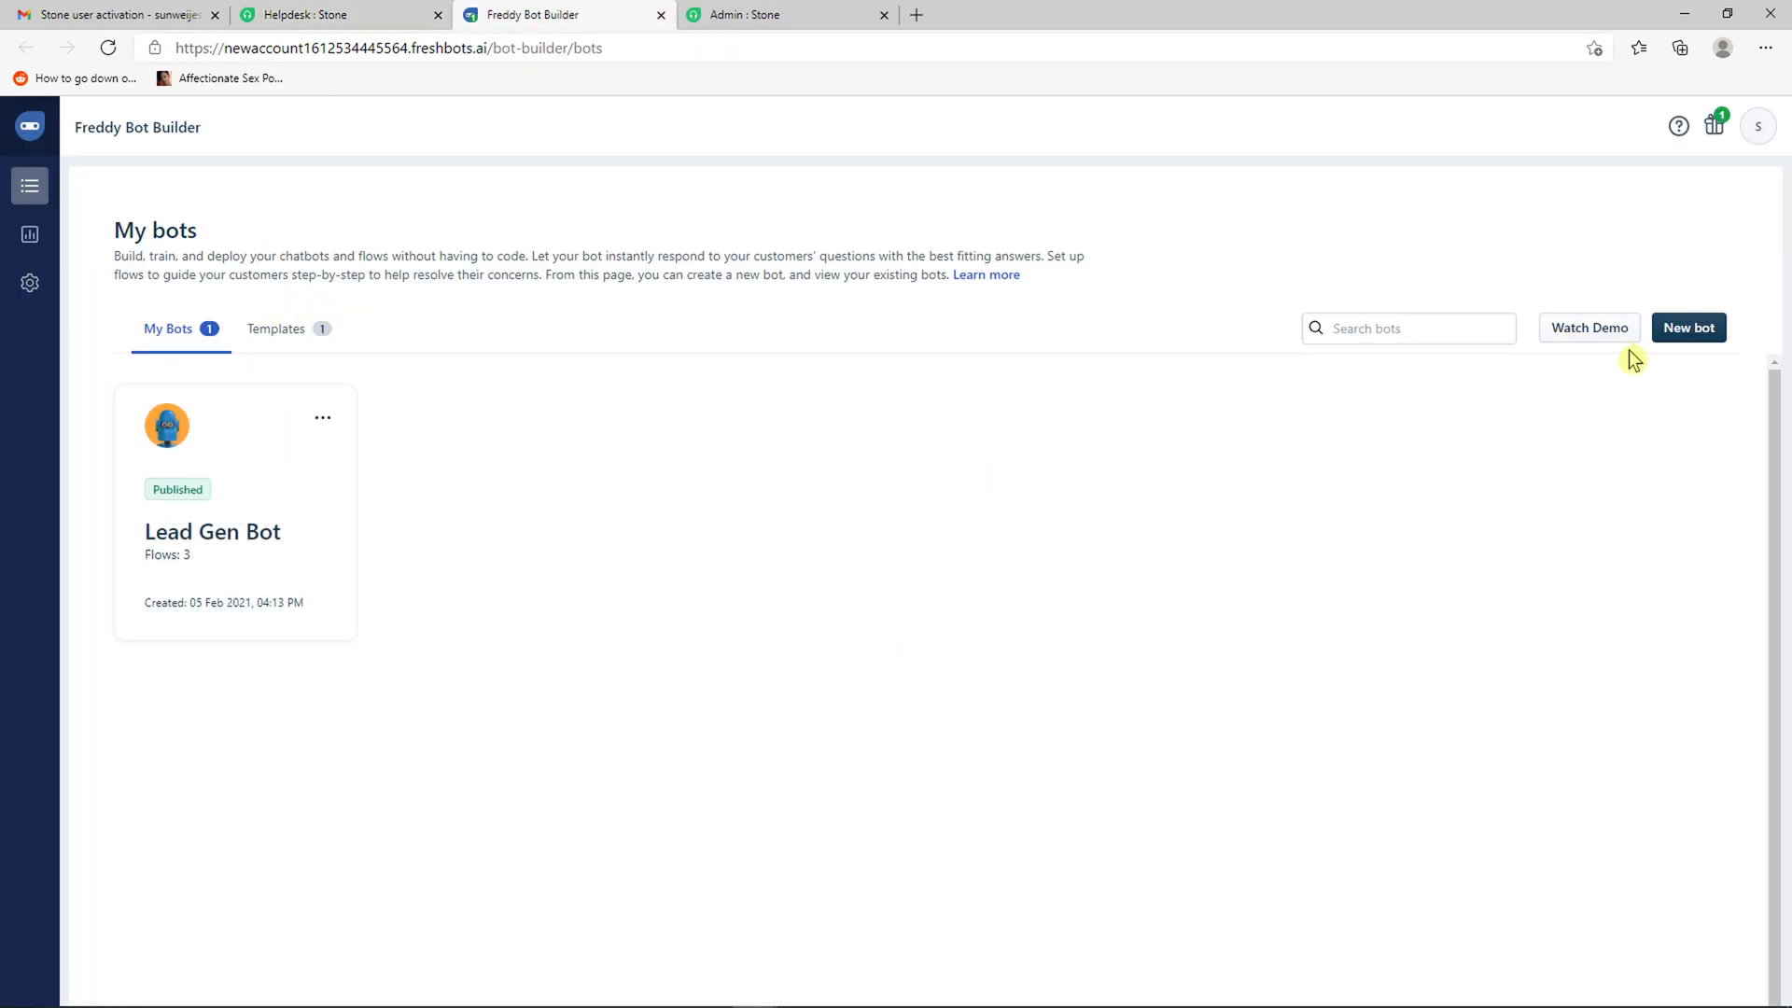
pyautogui.click(260, 507)
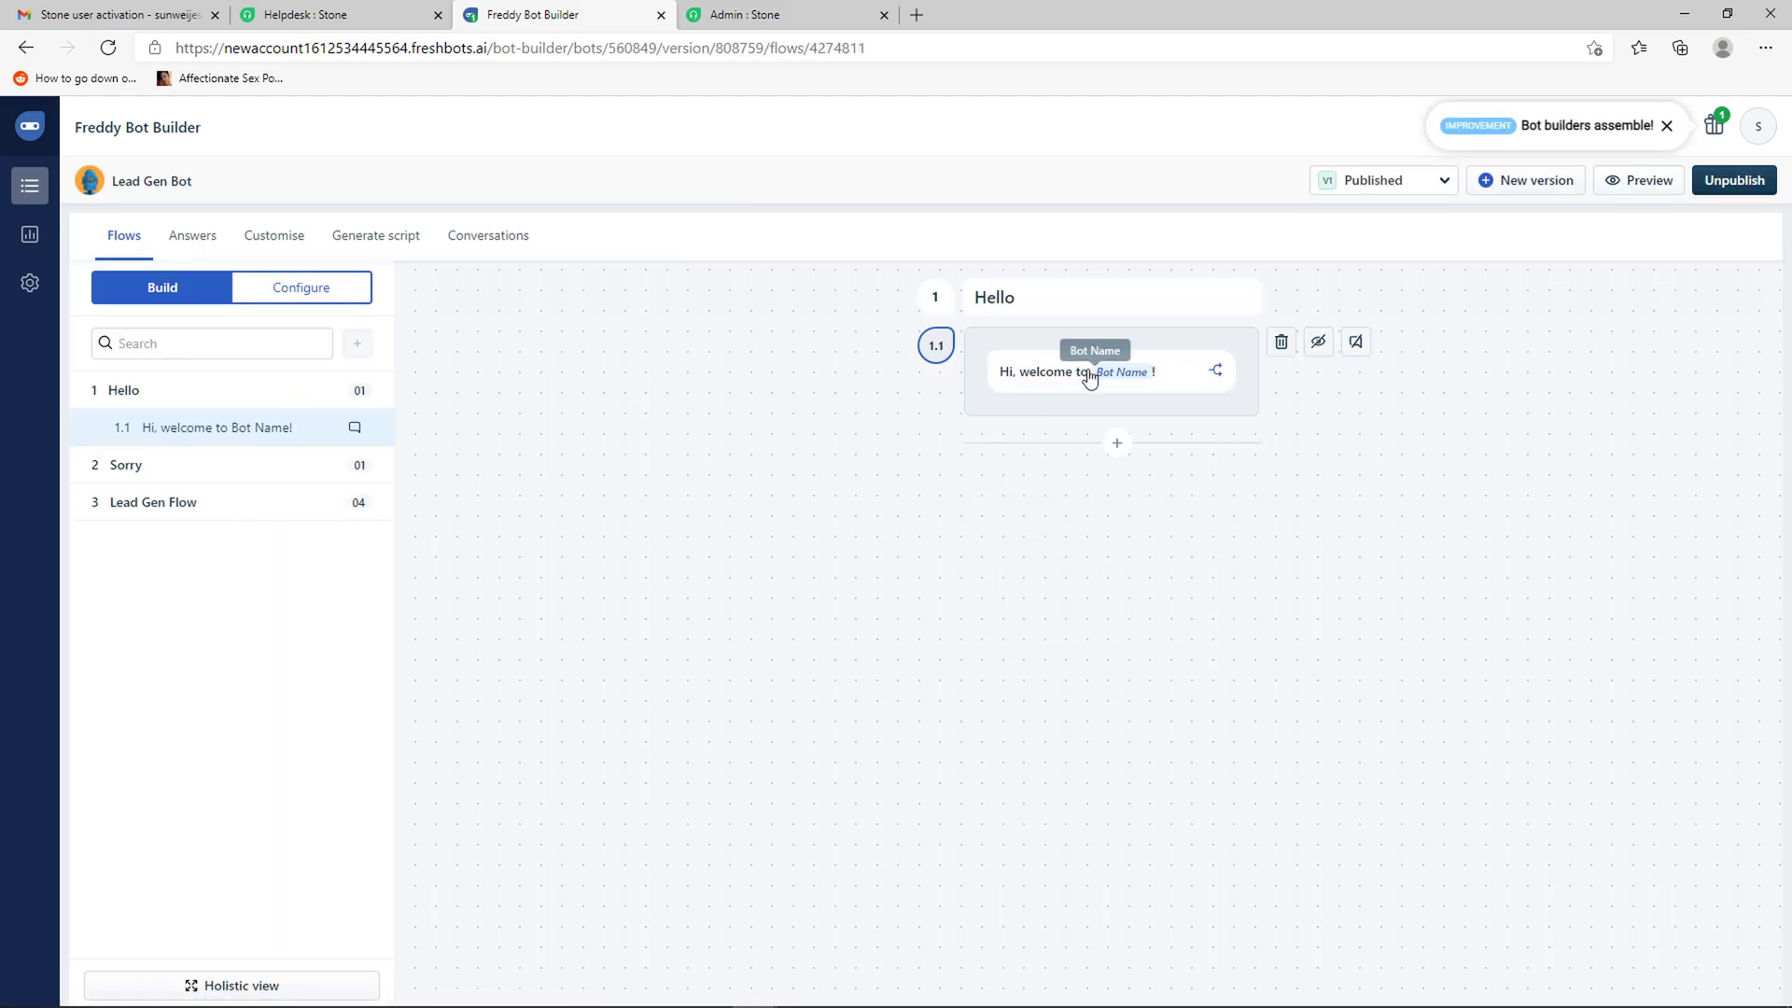
# Browse the Sorry flow and Answers section, then return to the Hello flow's welcome message.
pyautogui.click(211, 477)
pyautogui.click(208, 397)
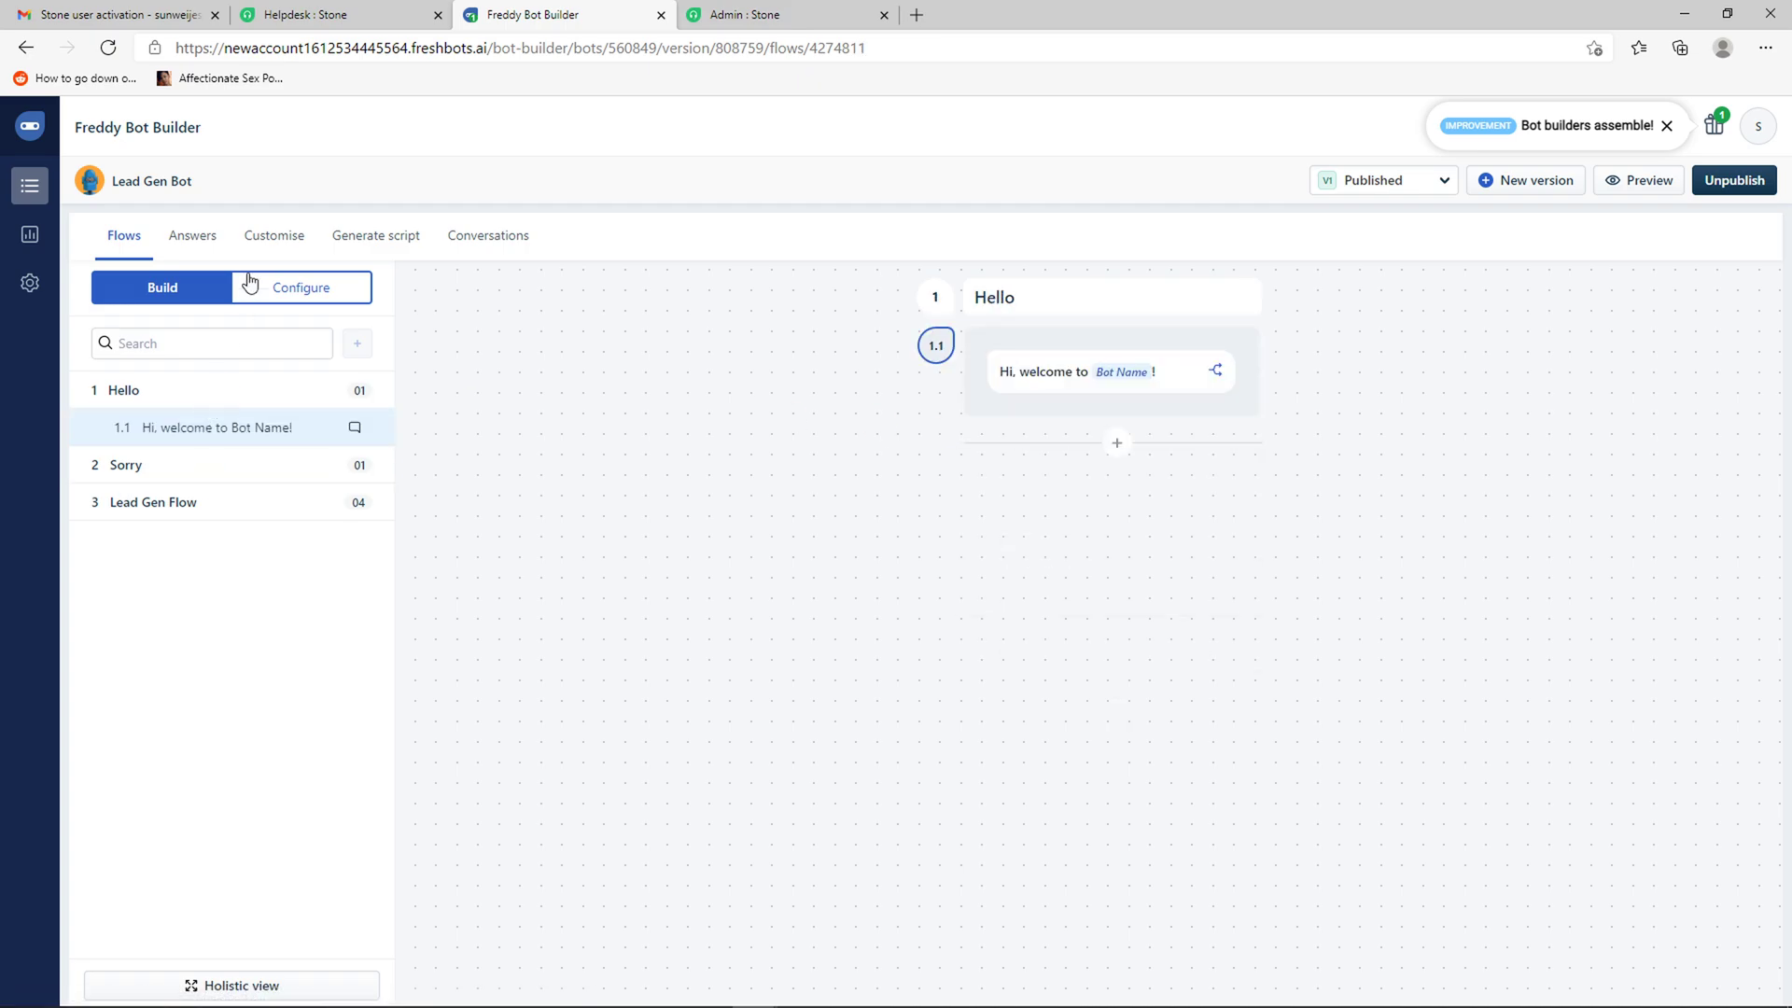
pyautogui.click(205, 242)
pyautogui.click(130, 241)
pyautogui.click(186, 235)
pyautogui.click(135, 240)
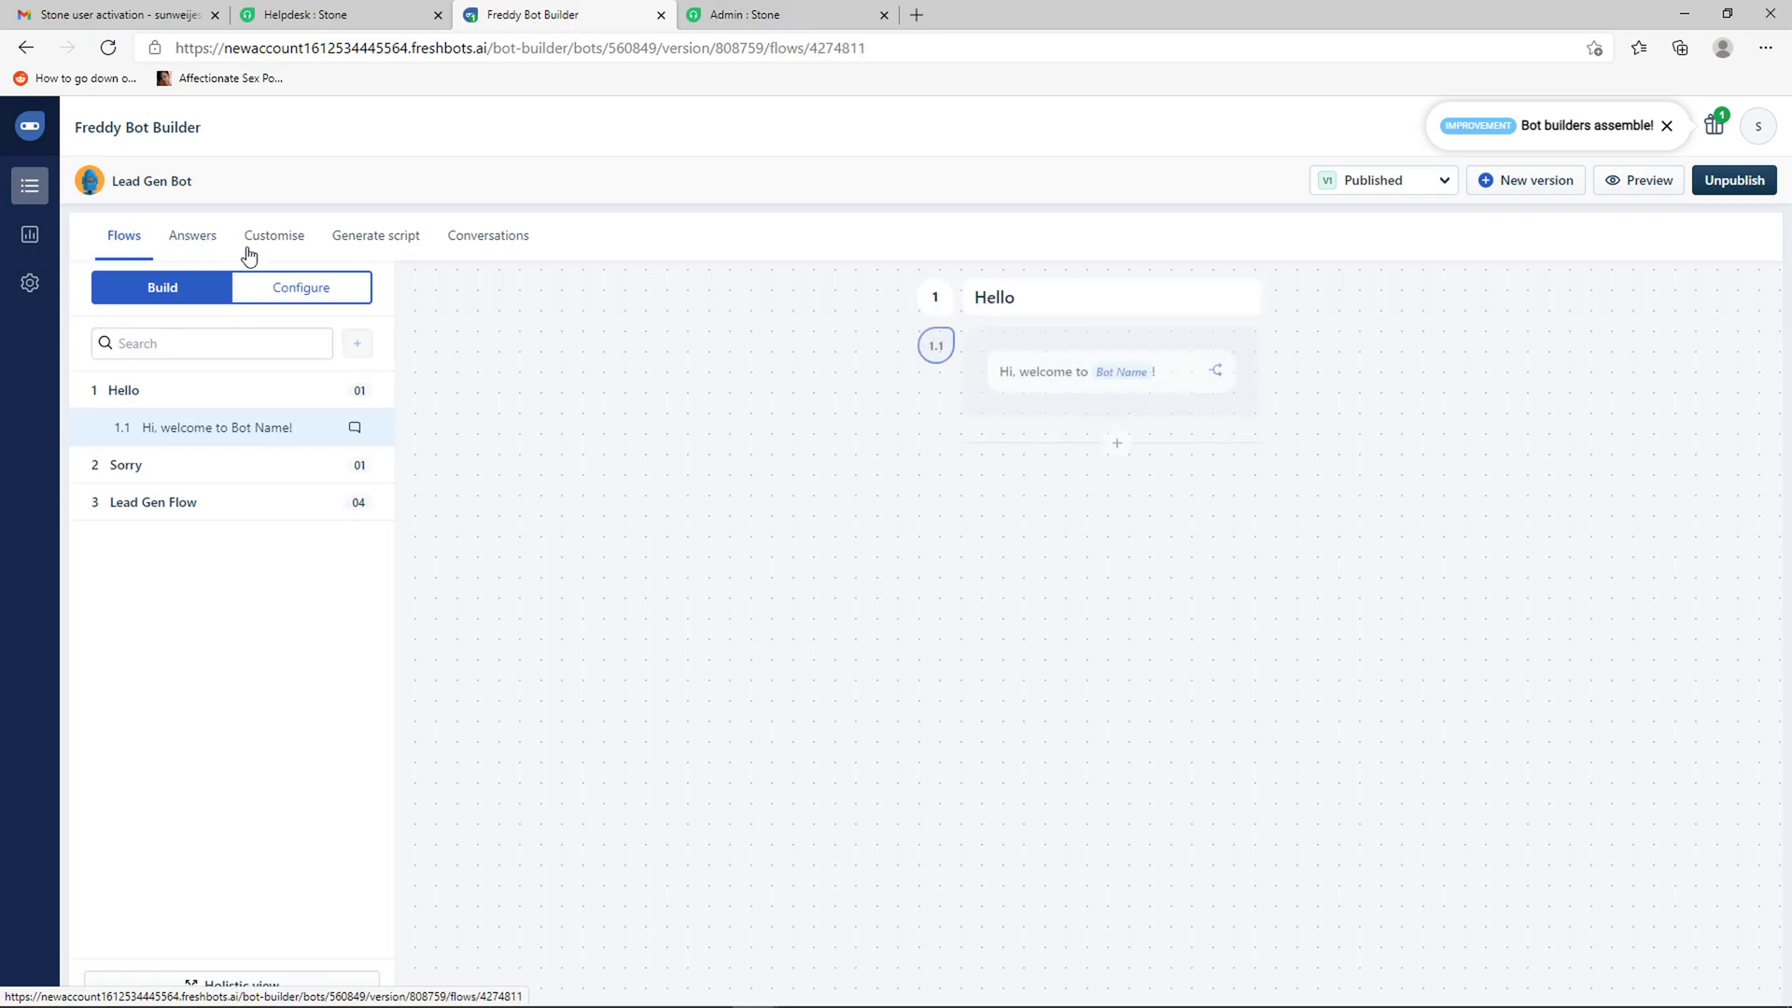
# Add a 'Whats Your Name' question collecting Name, then create a V2 draft version.
pyautogui.moveTo(1122, 448)
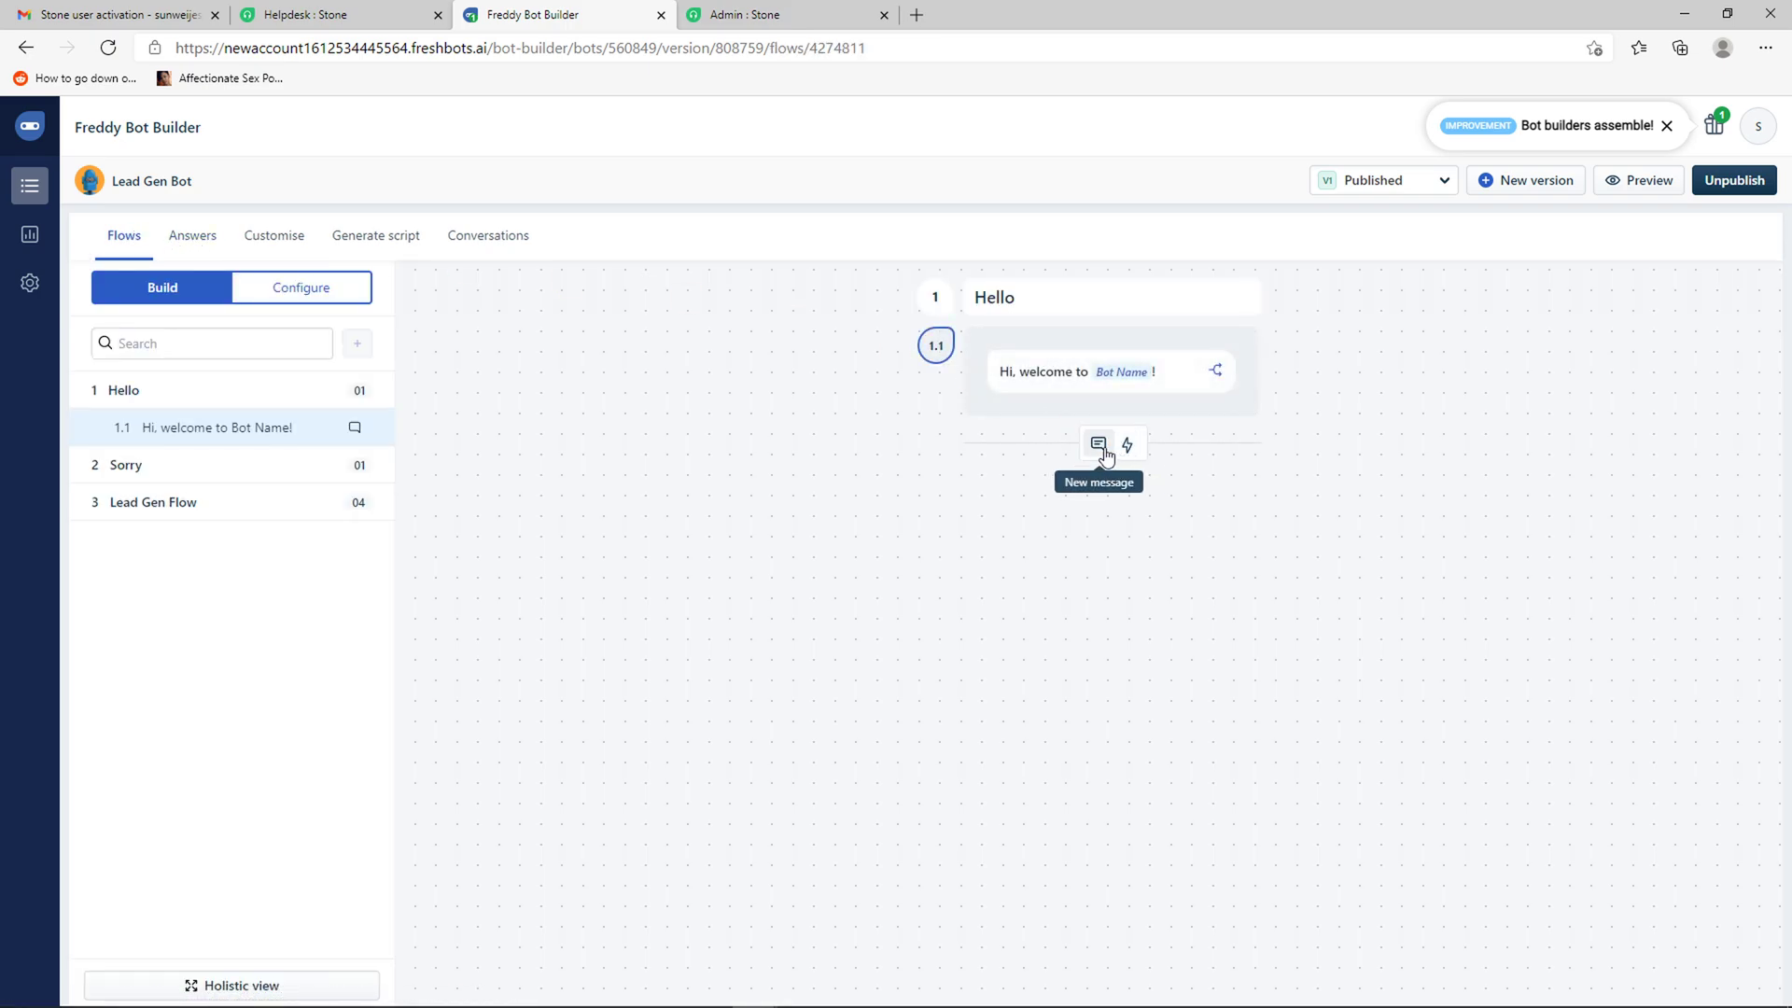
pyautogui.click(1098, 445)
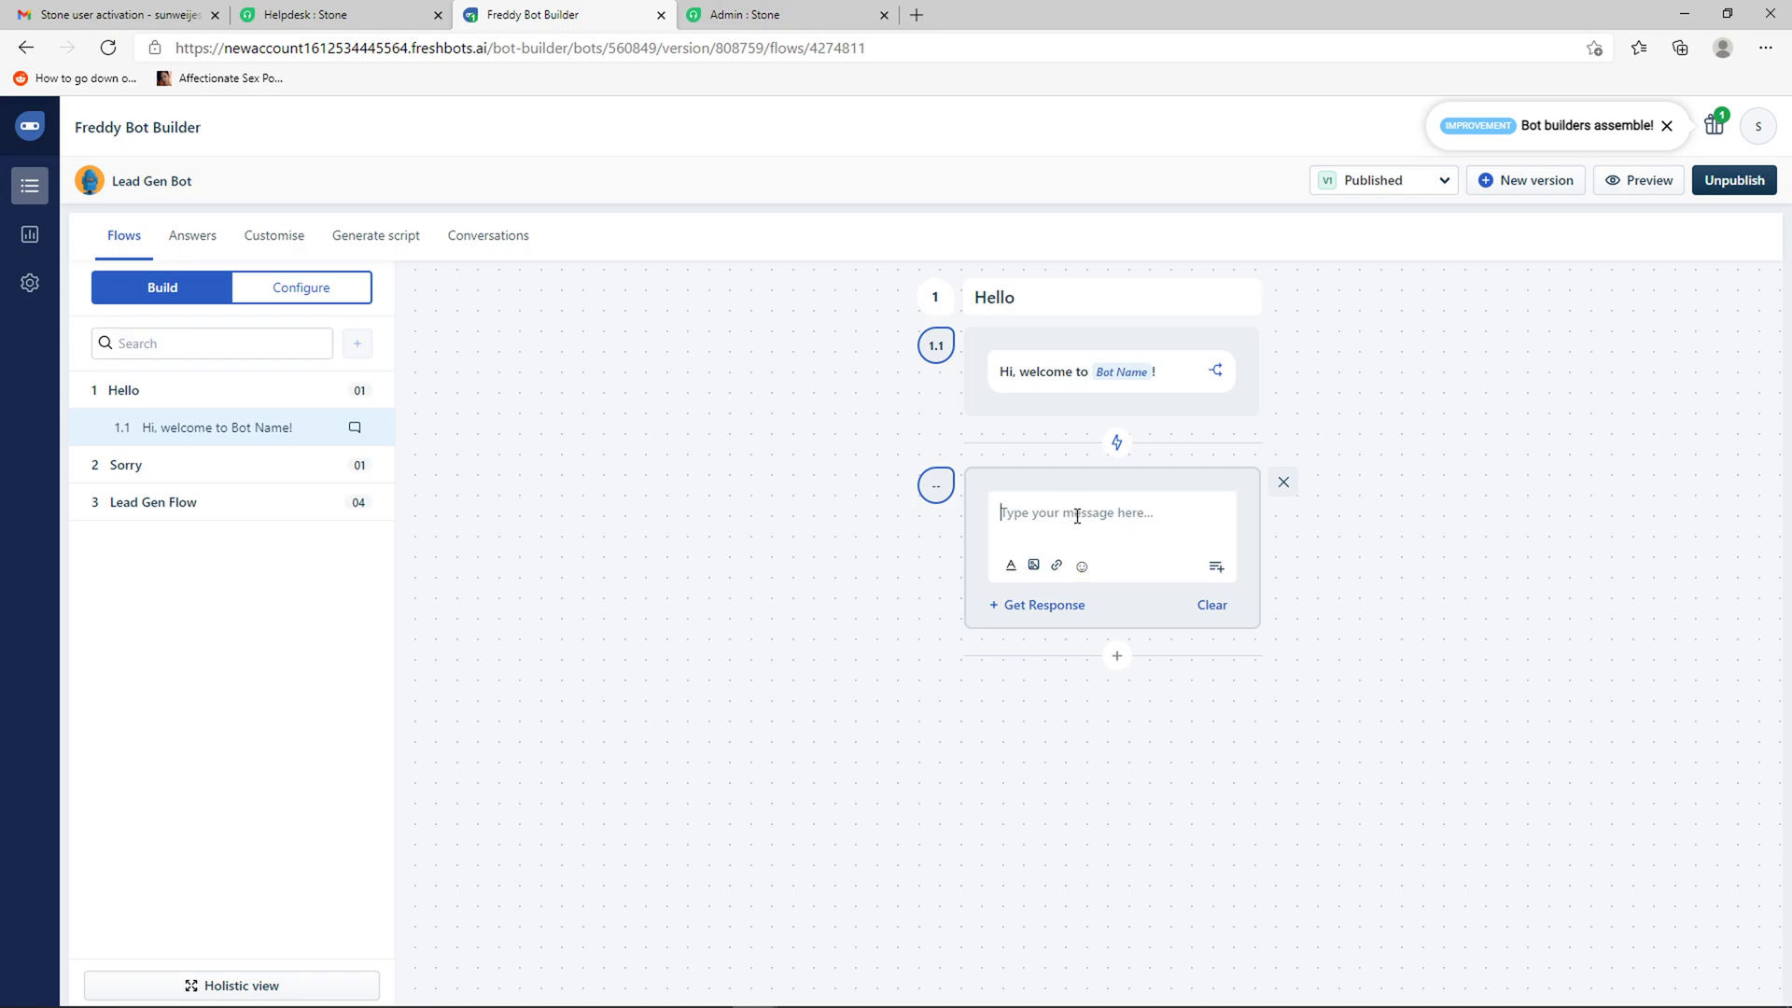
pyautogui.write('Whats Your NaeM')
pyautogui.press('BackSpace')
pyautogui.press('BackSpace')
pyautogui.write('m')
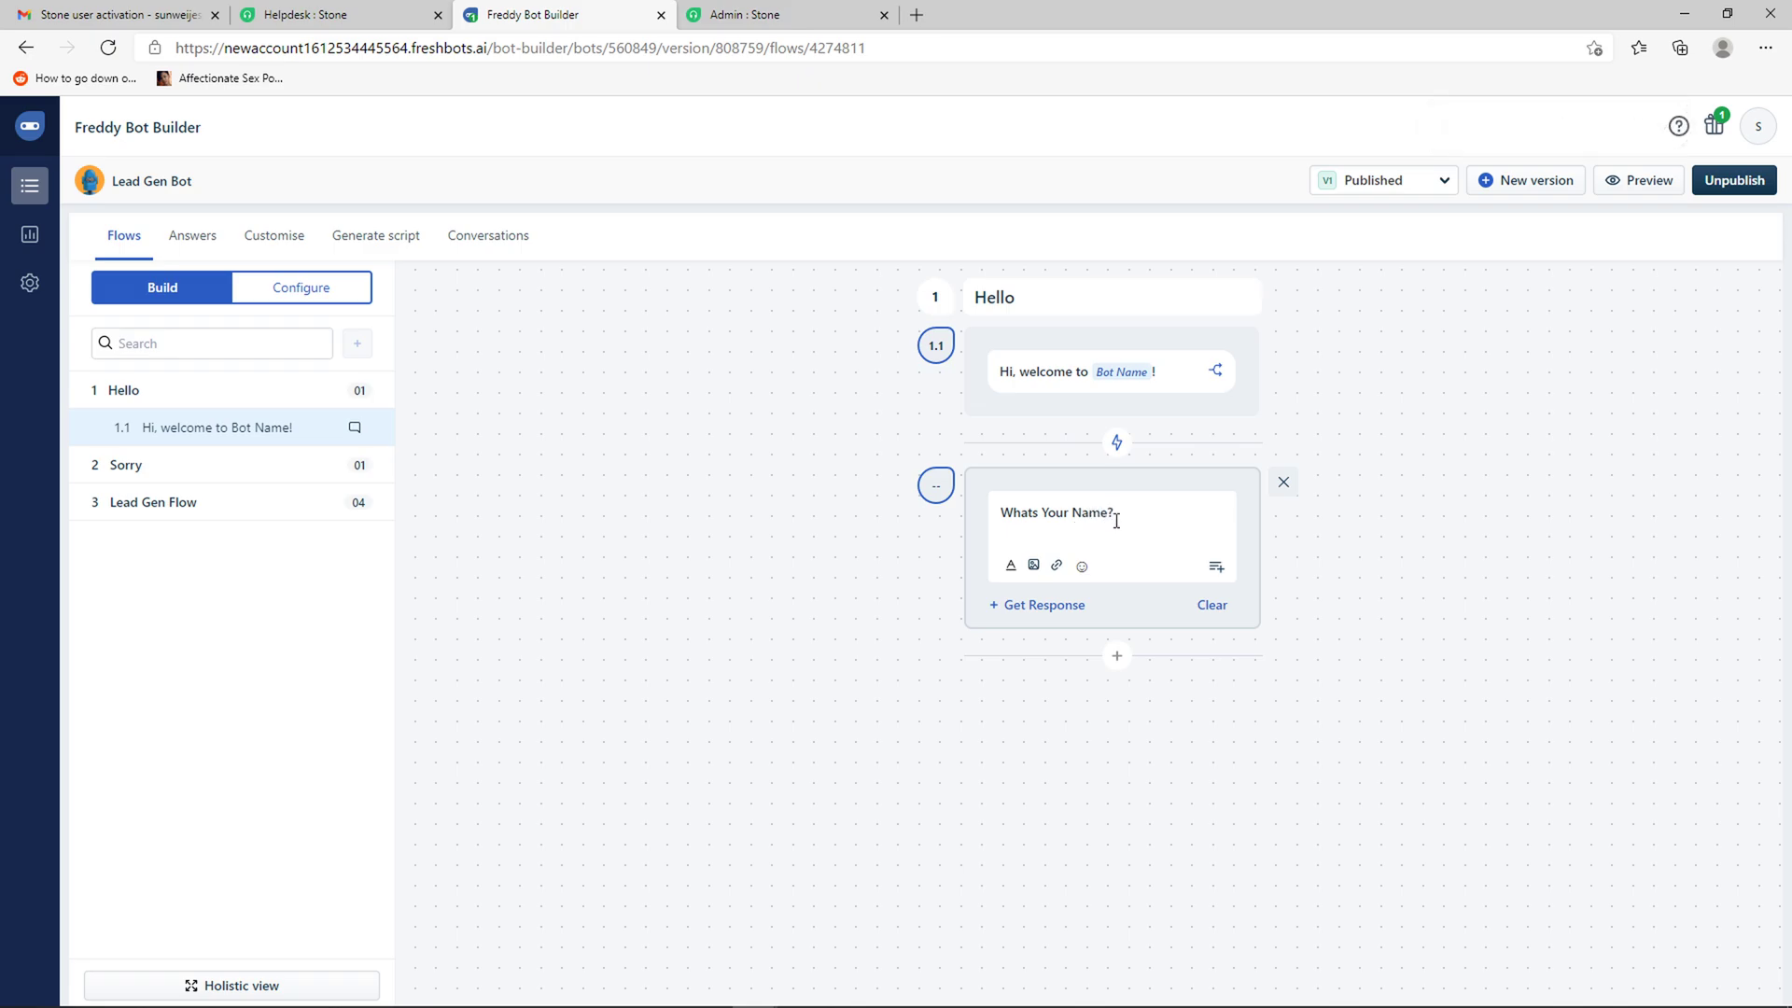
pyautogui.click(1047, 607)
pyautogui.scroll(-5, 1110, 746)
pyautogui.scroll(-2, 1114, 763)
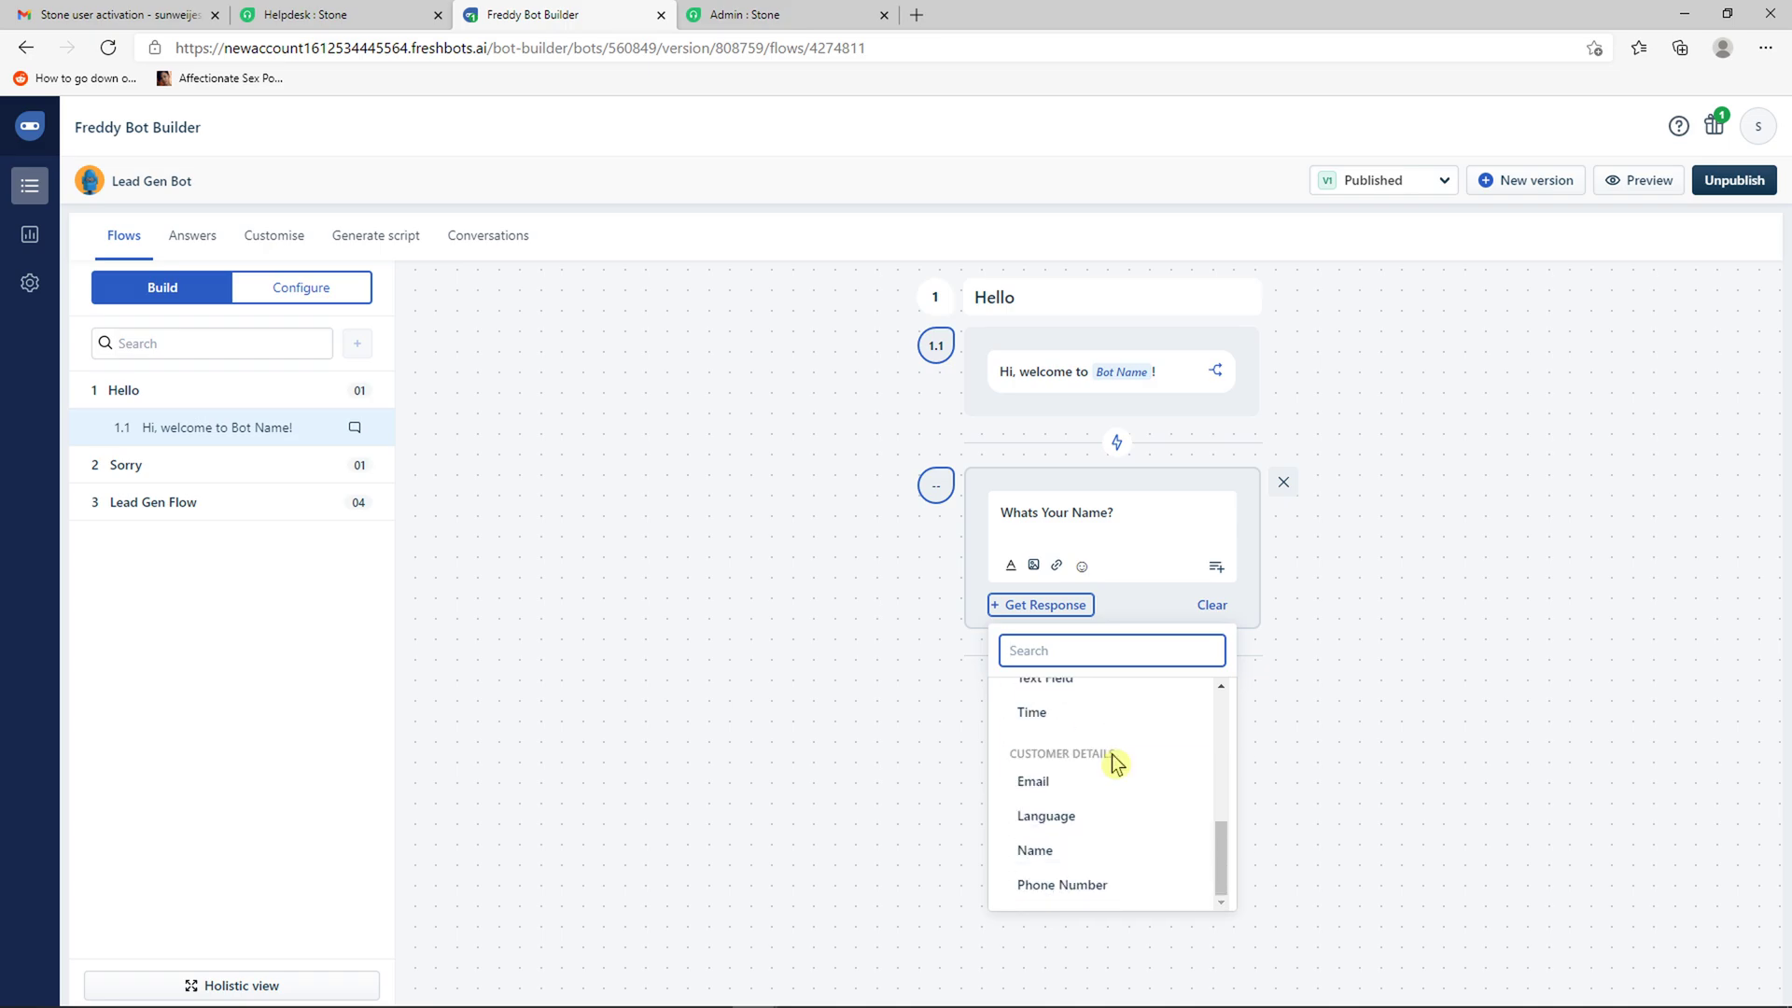
pyautogui.click(1087, 857)
pyautogui.click(1120, 661)
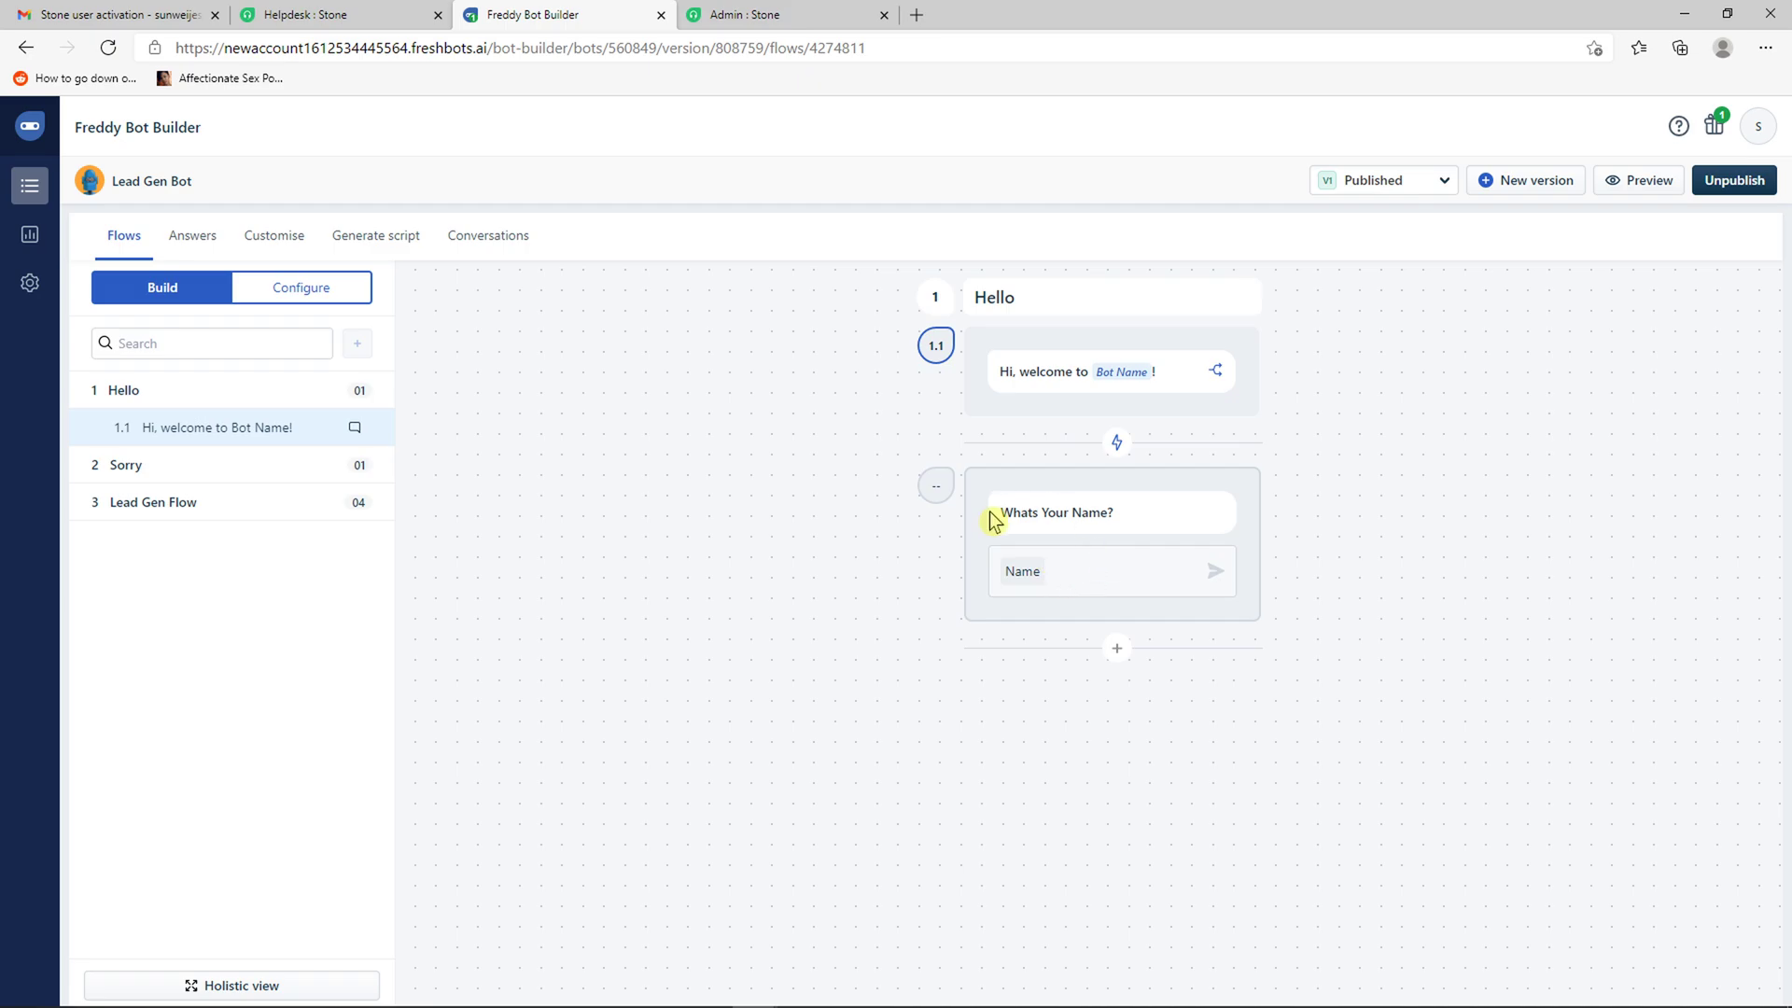
pyautogui.click(1535, 180)
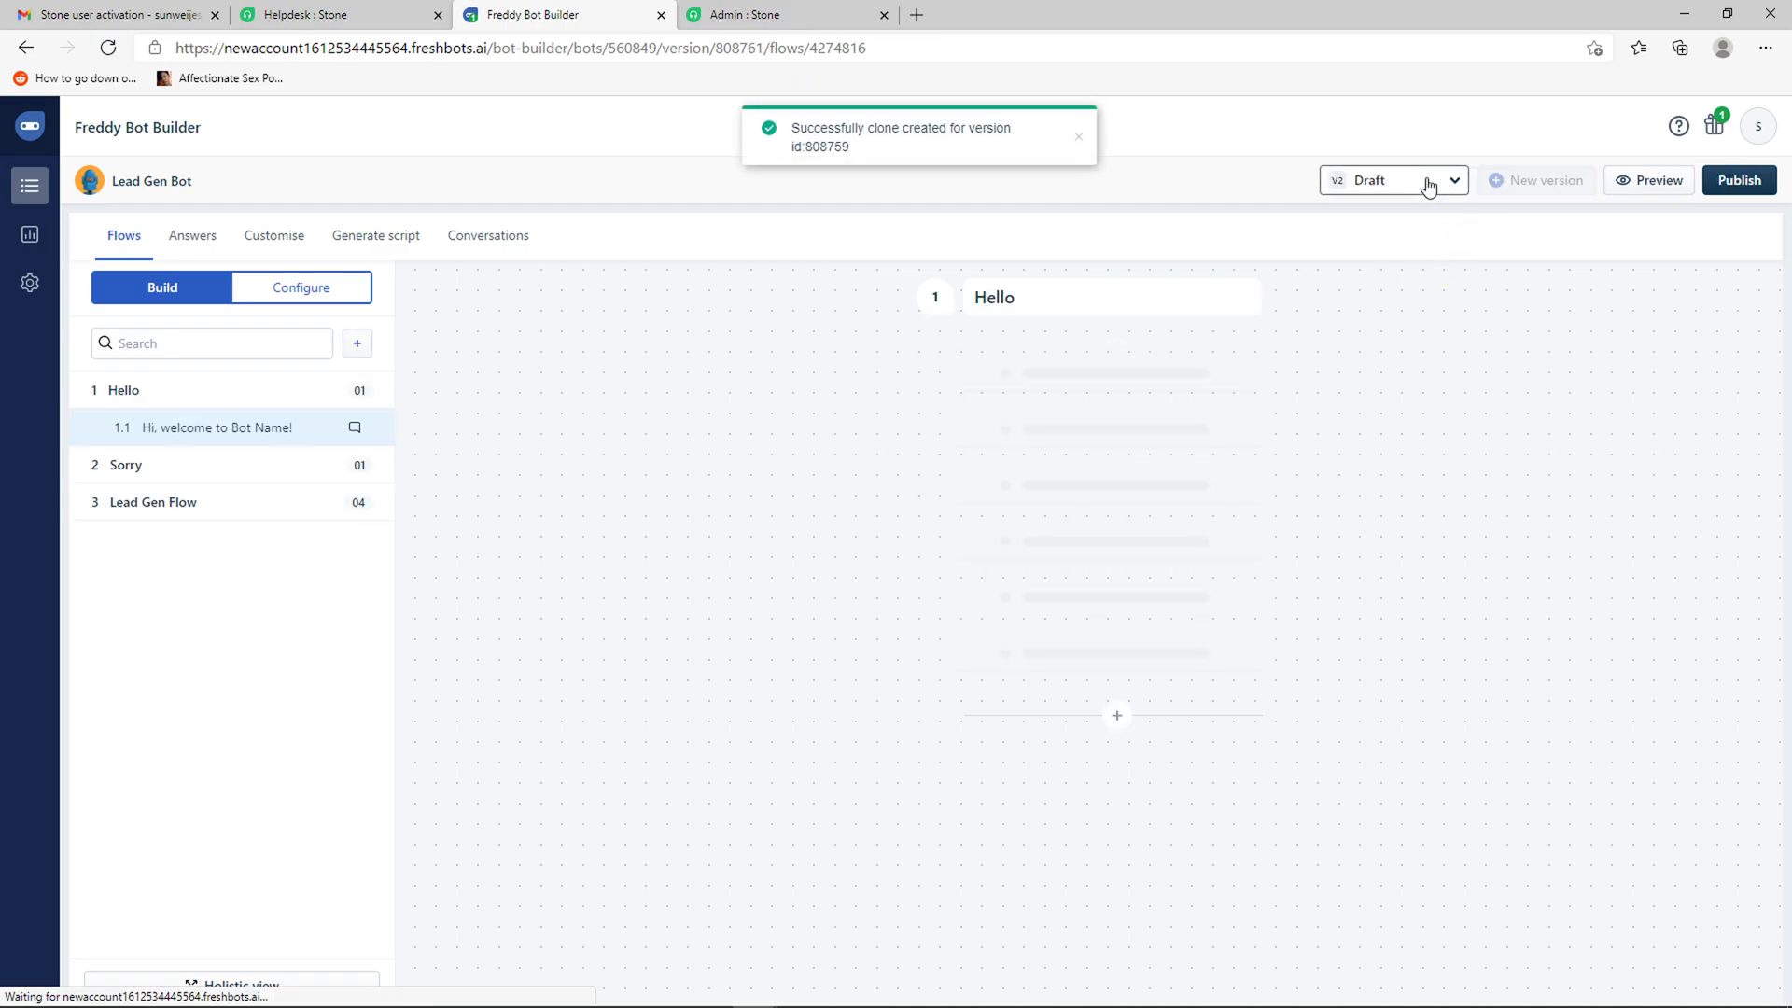
# Add a 'Whats your name?' message under the welcome, with Get Response set to Name.
pyautogui.moveTo(1116, 447)
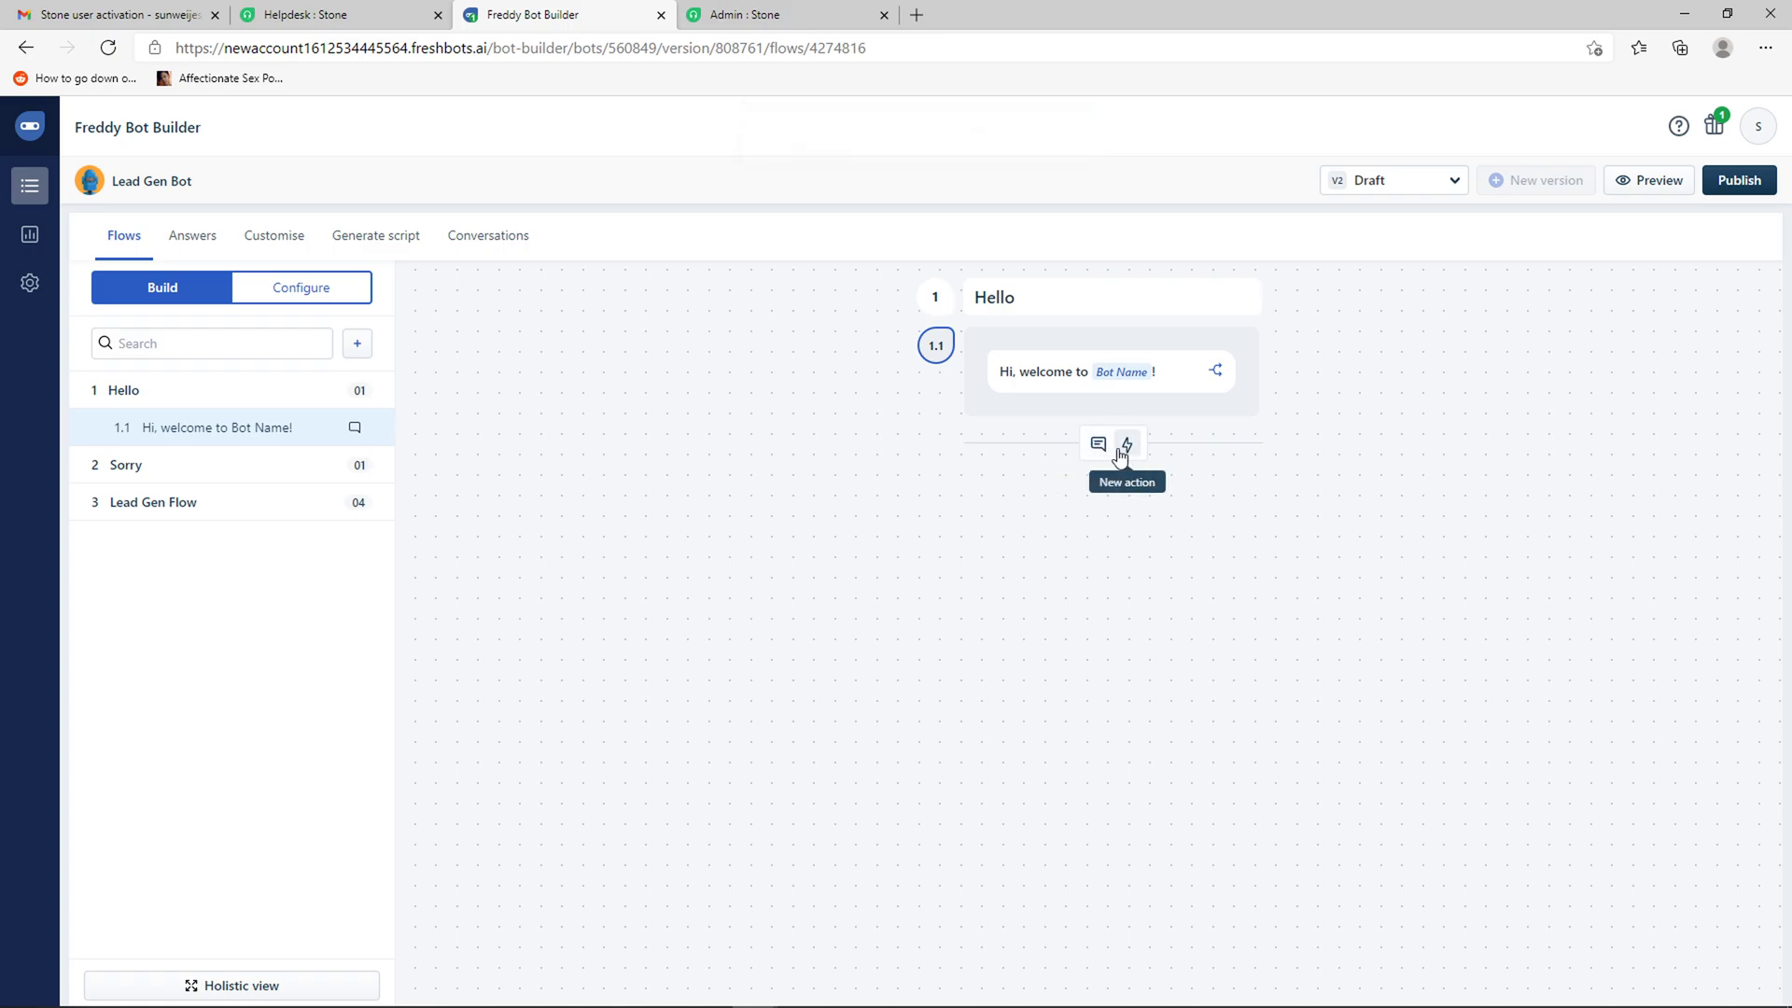
pyautogui.click(1124, 448)
pyautogui.click(1285, 443)
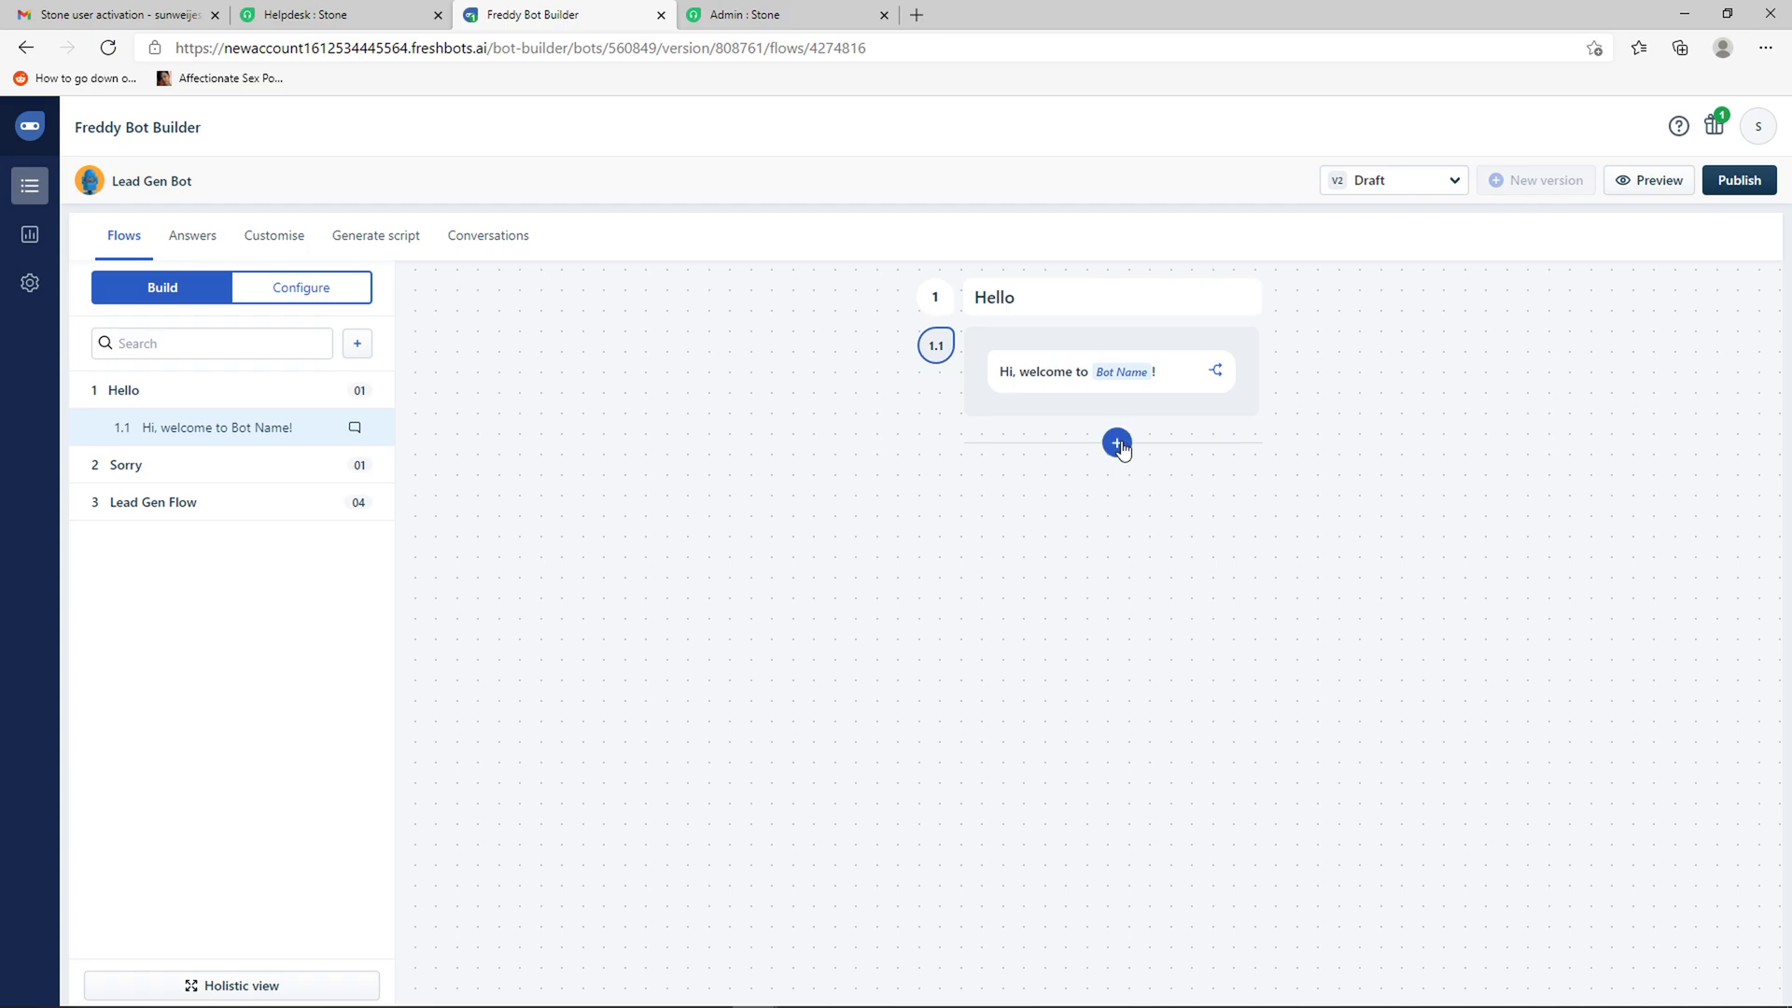
pyautogui.click(1103, 447)
pyautogui.write('W')
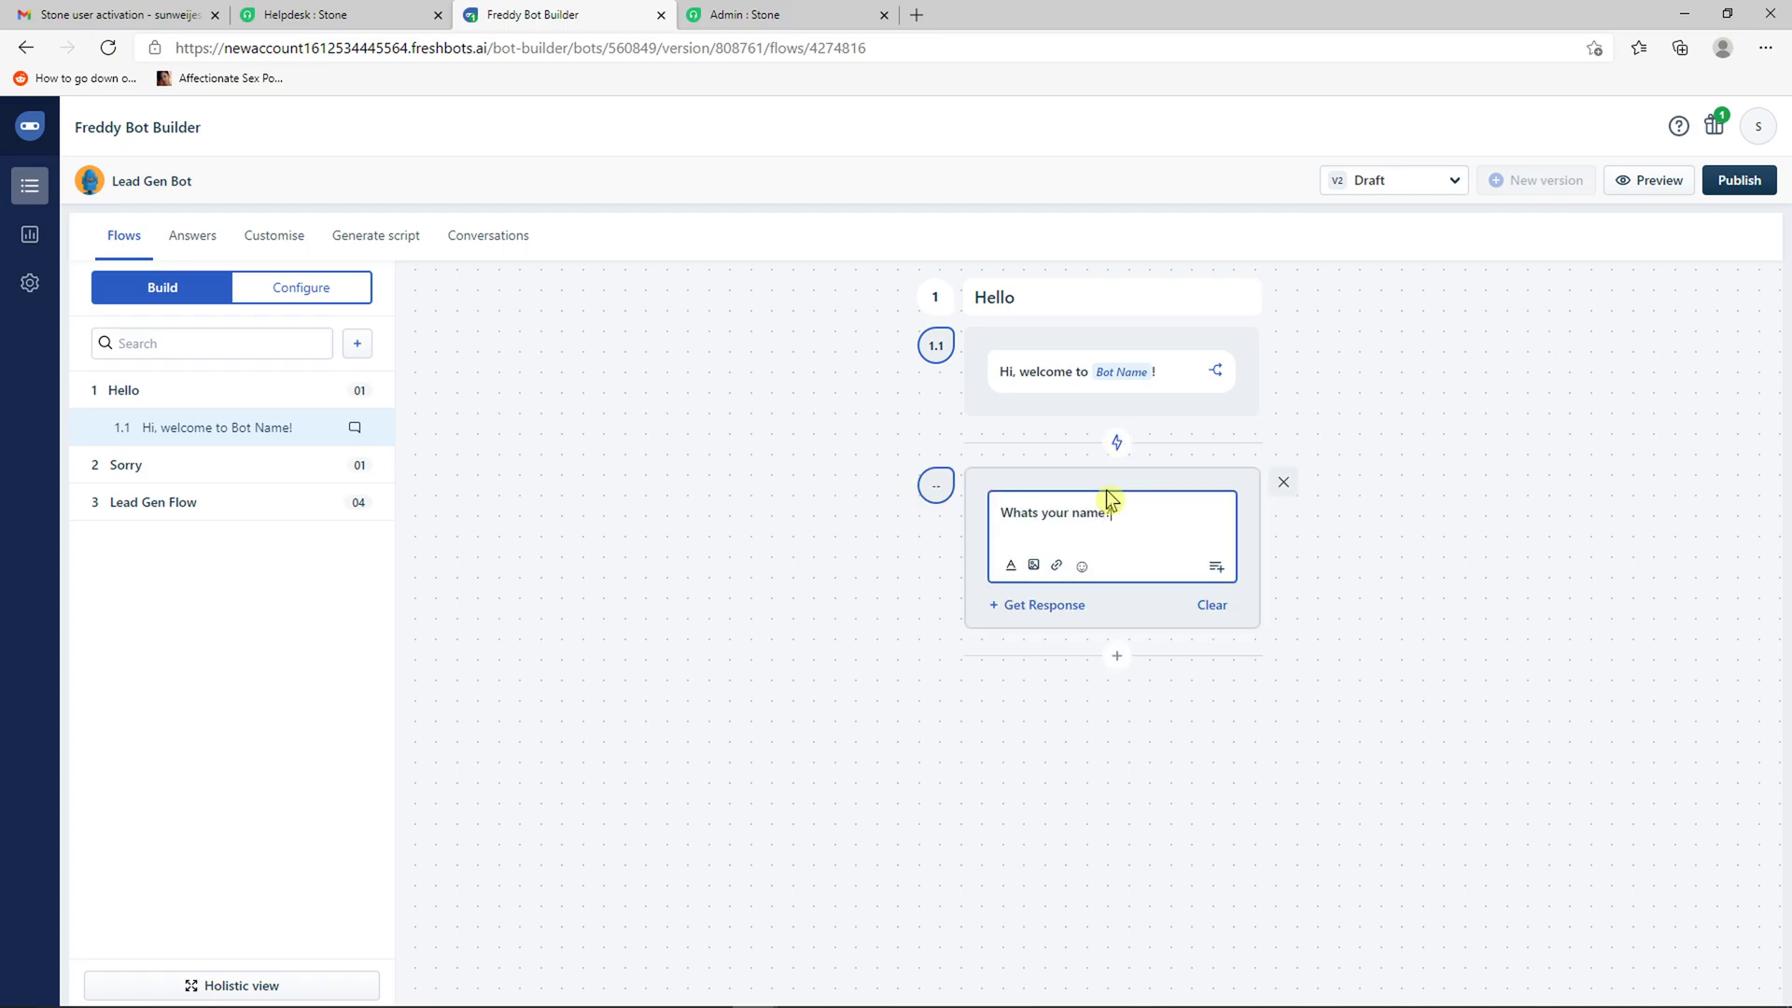
pyautogui.click(1058, 606)
pyautogui.scroll(-5, 1116, 710)
pyautogui.click(1070, 847)
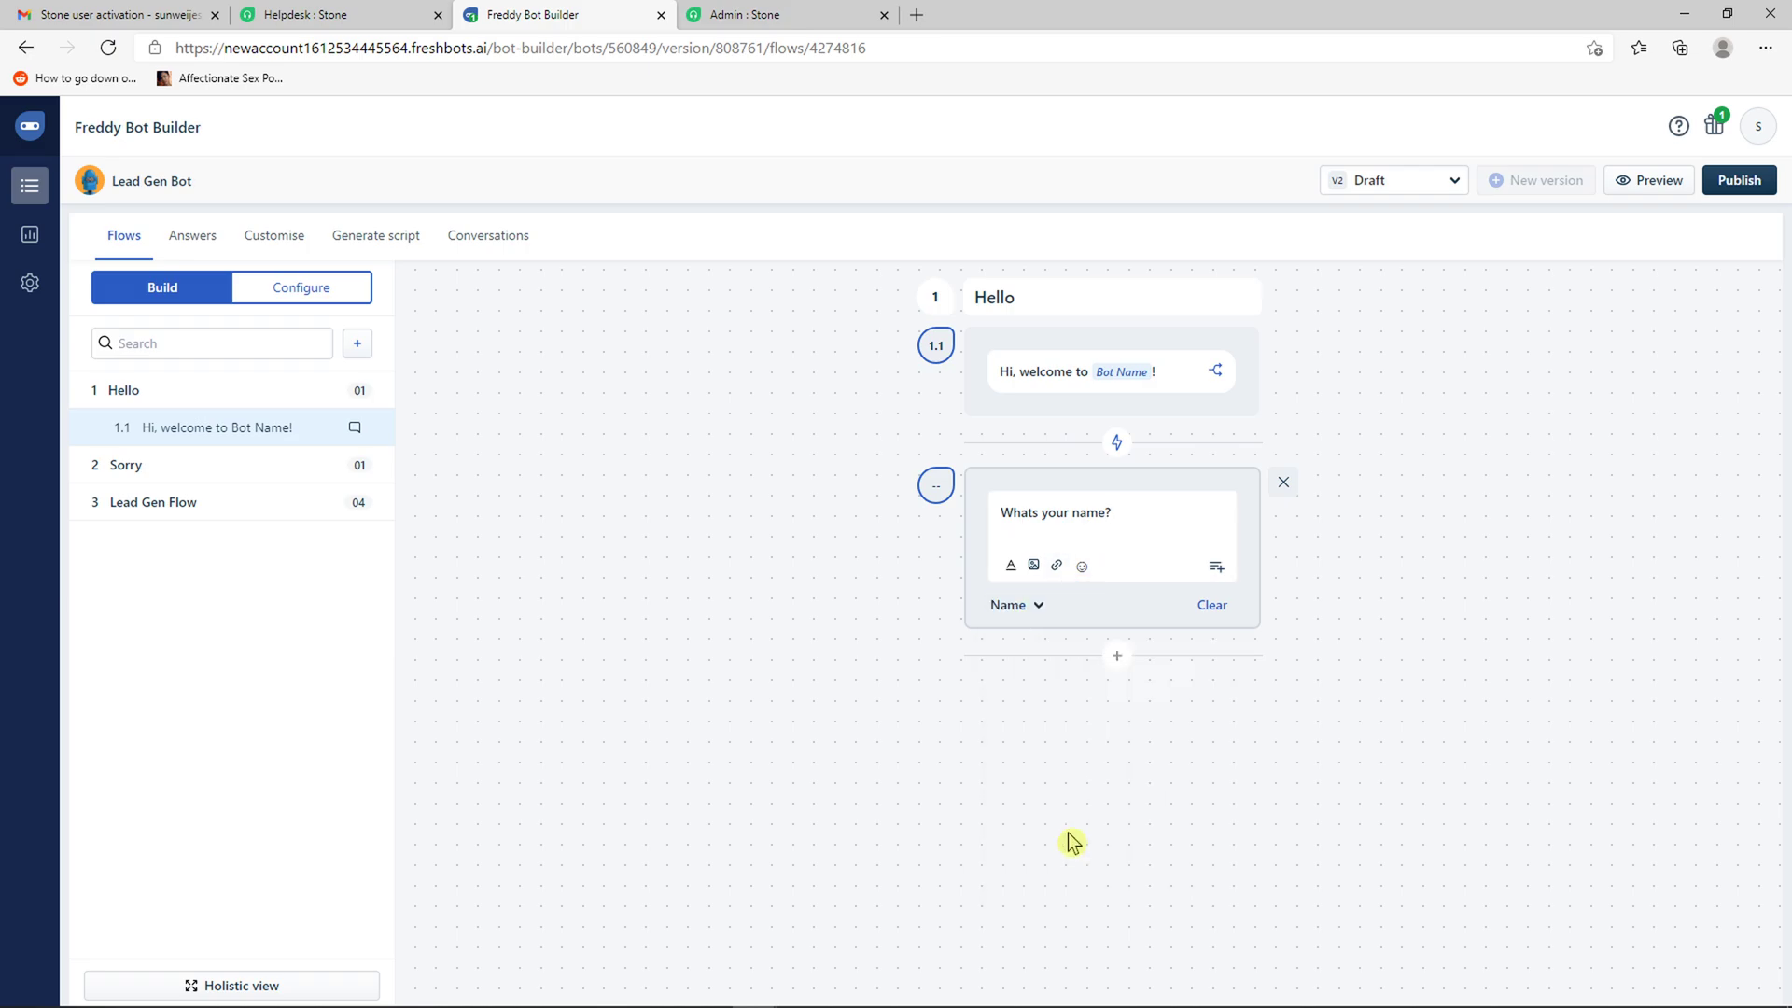
pyautogui.click(1127, 667)
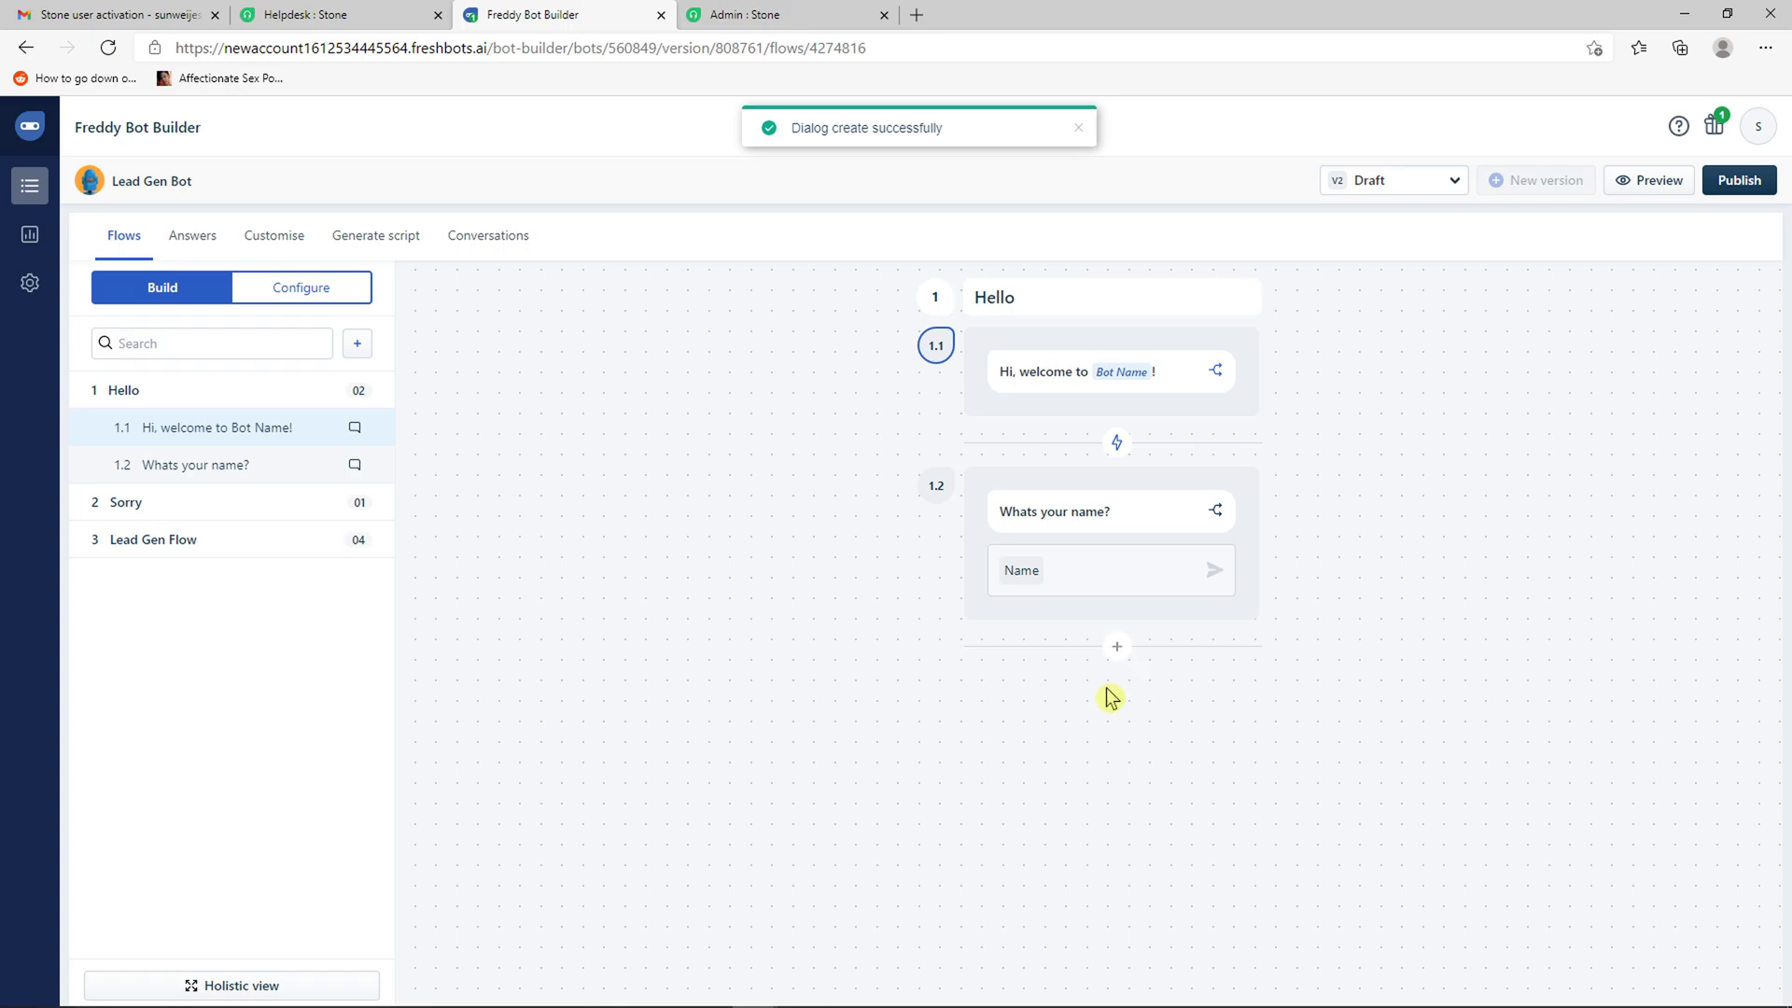
# Add a 'Whats your email?' message after step 1.2, with Get Response set to Email.
pyautogui.click(1124, 647)
pyautogui.click(1083, 723)
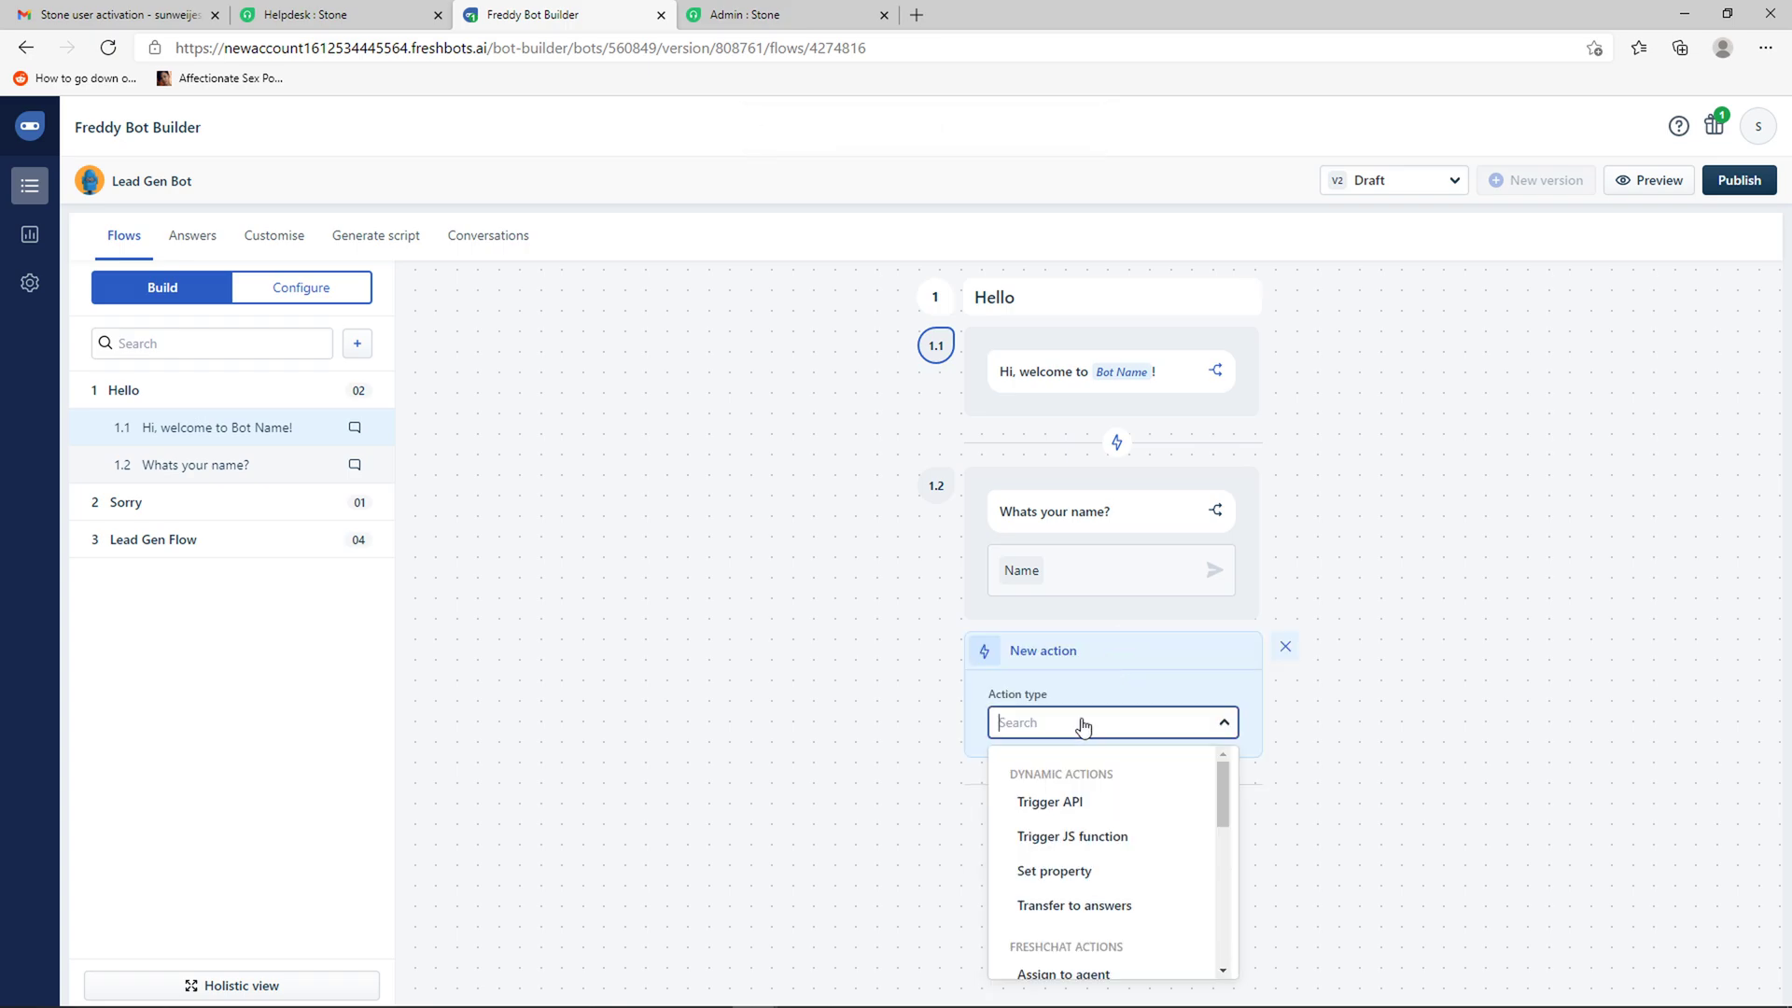
pyautogui.scroll(-3, 1130, 821)
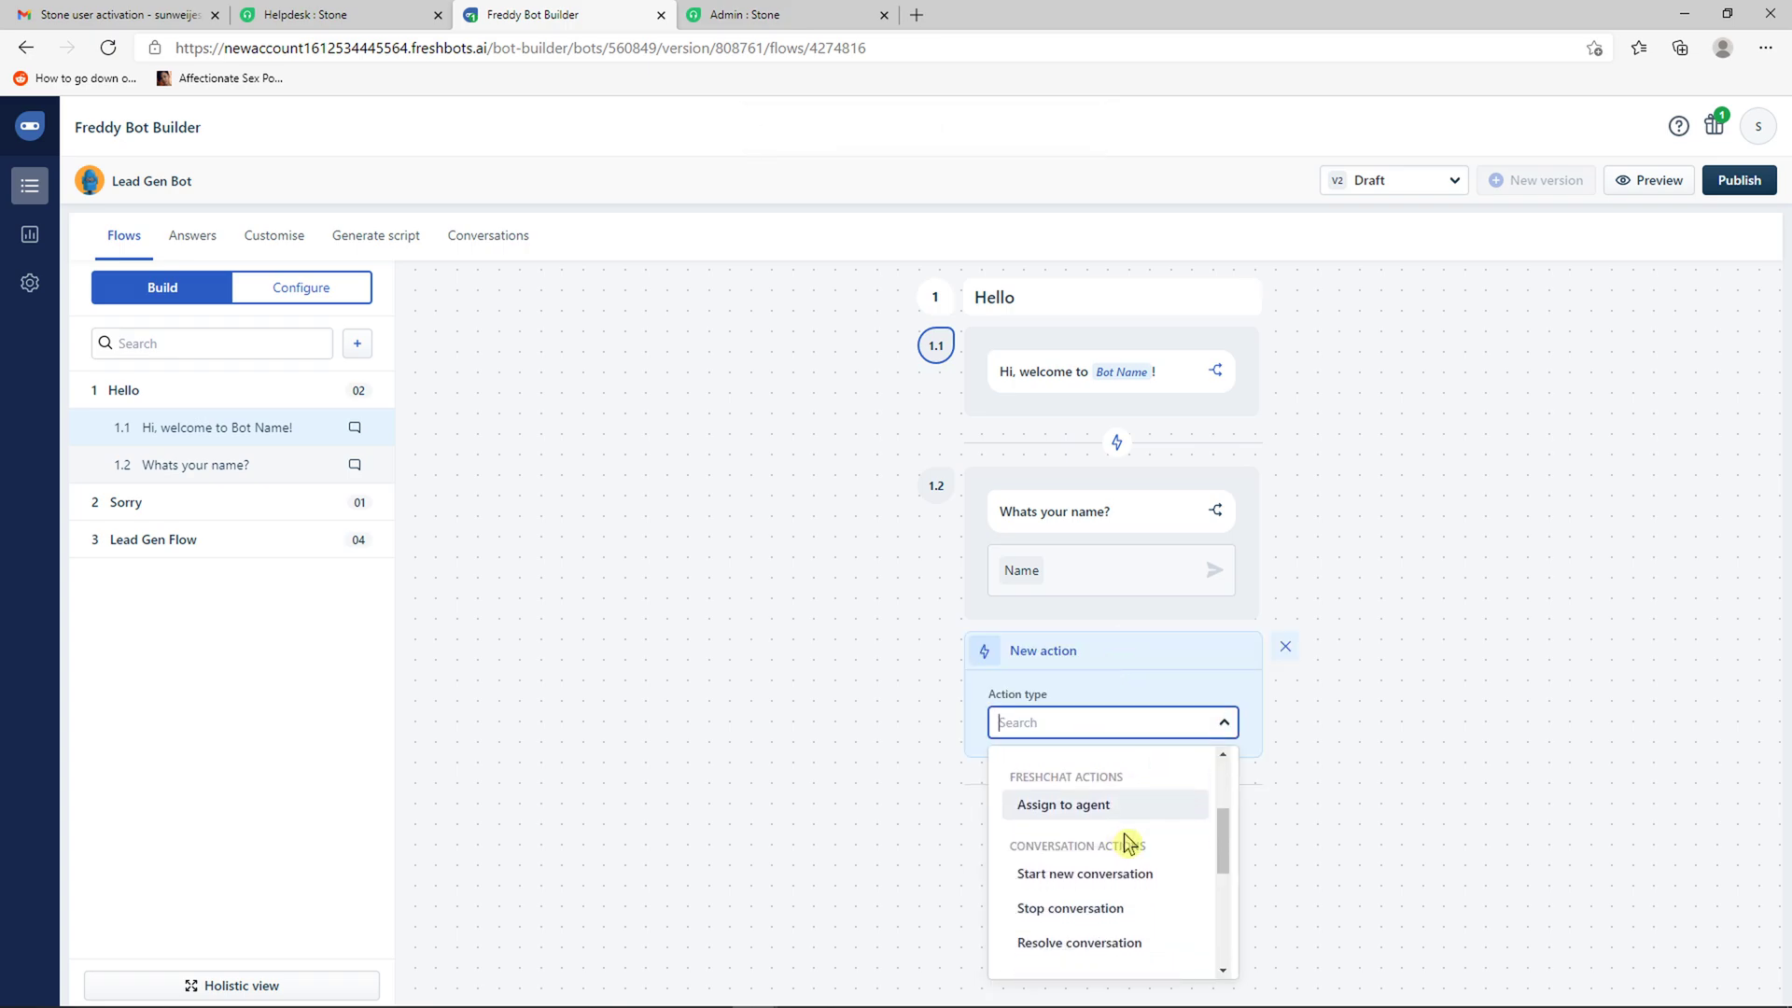
pyautogui.click(1285, 645)
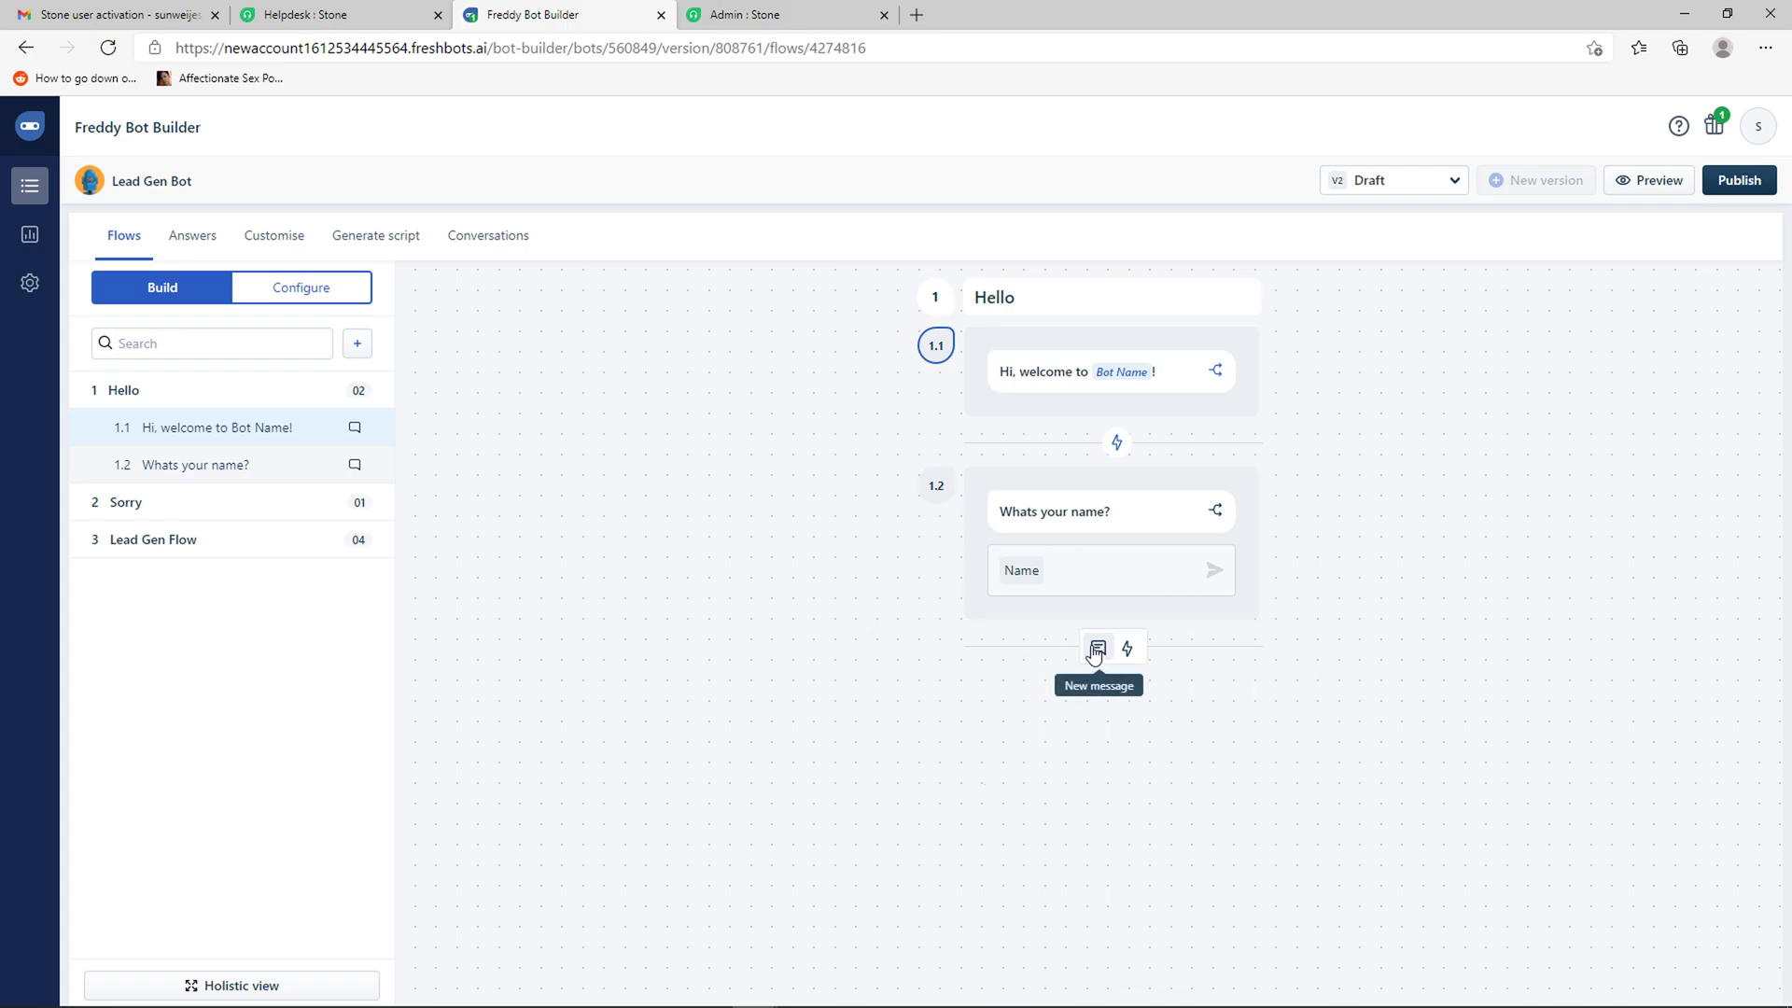
pyautogui.click(1096, 649)
pyautogui.write('Whats your email?')
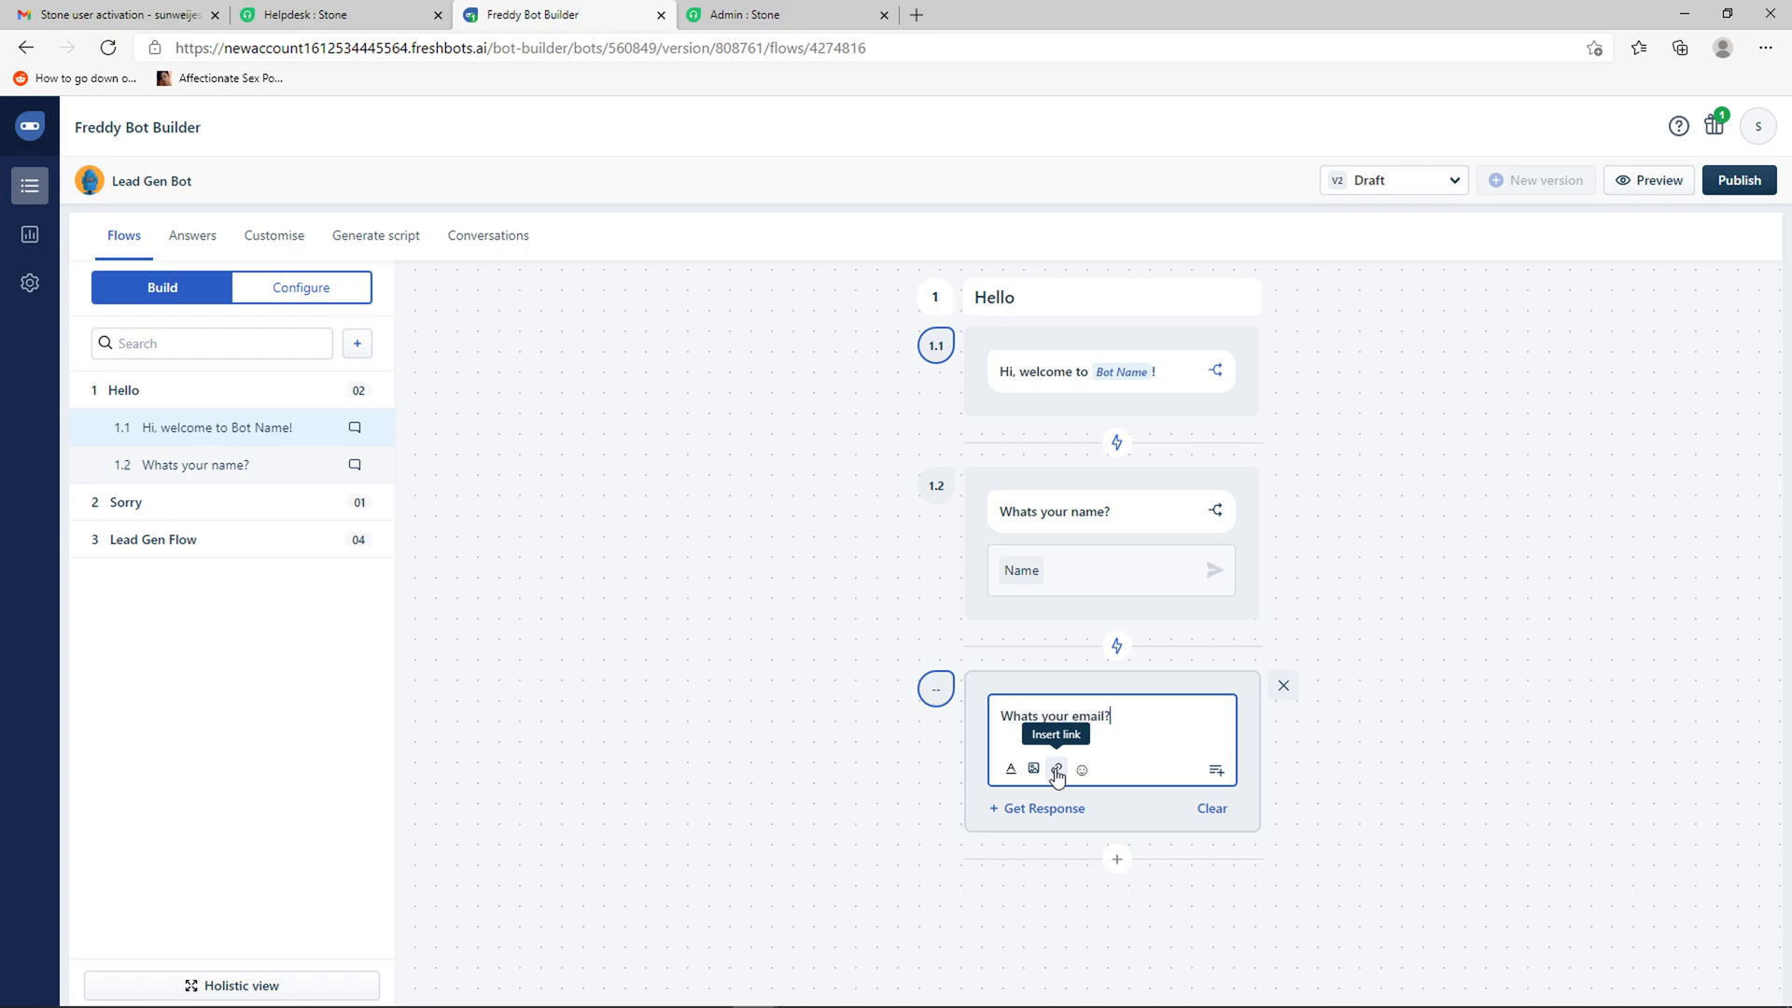
pyautogui.click(1074, 810)
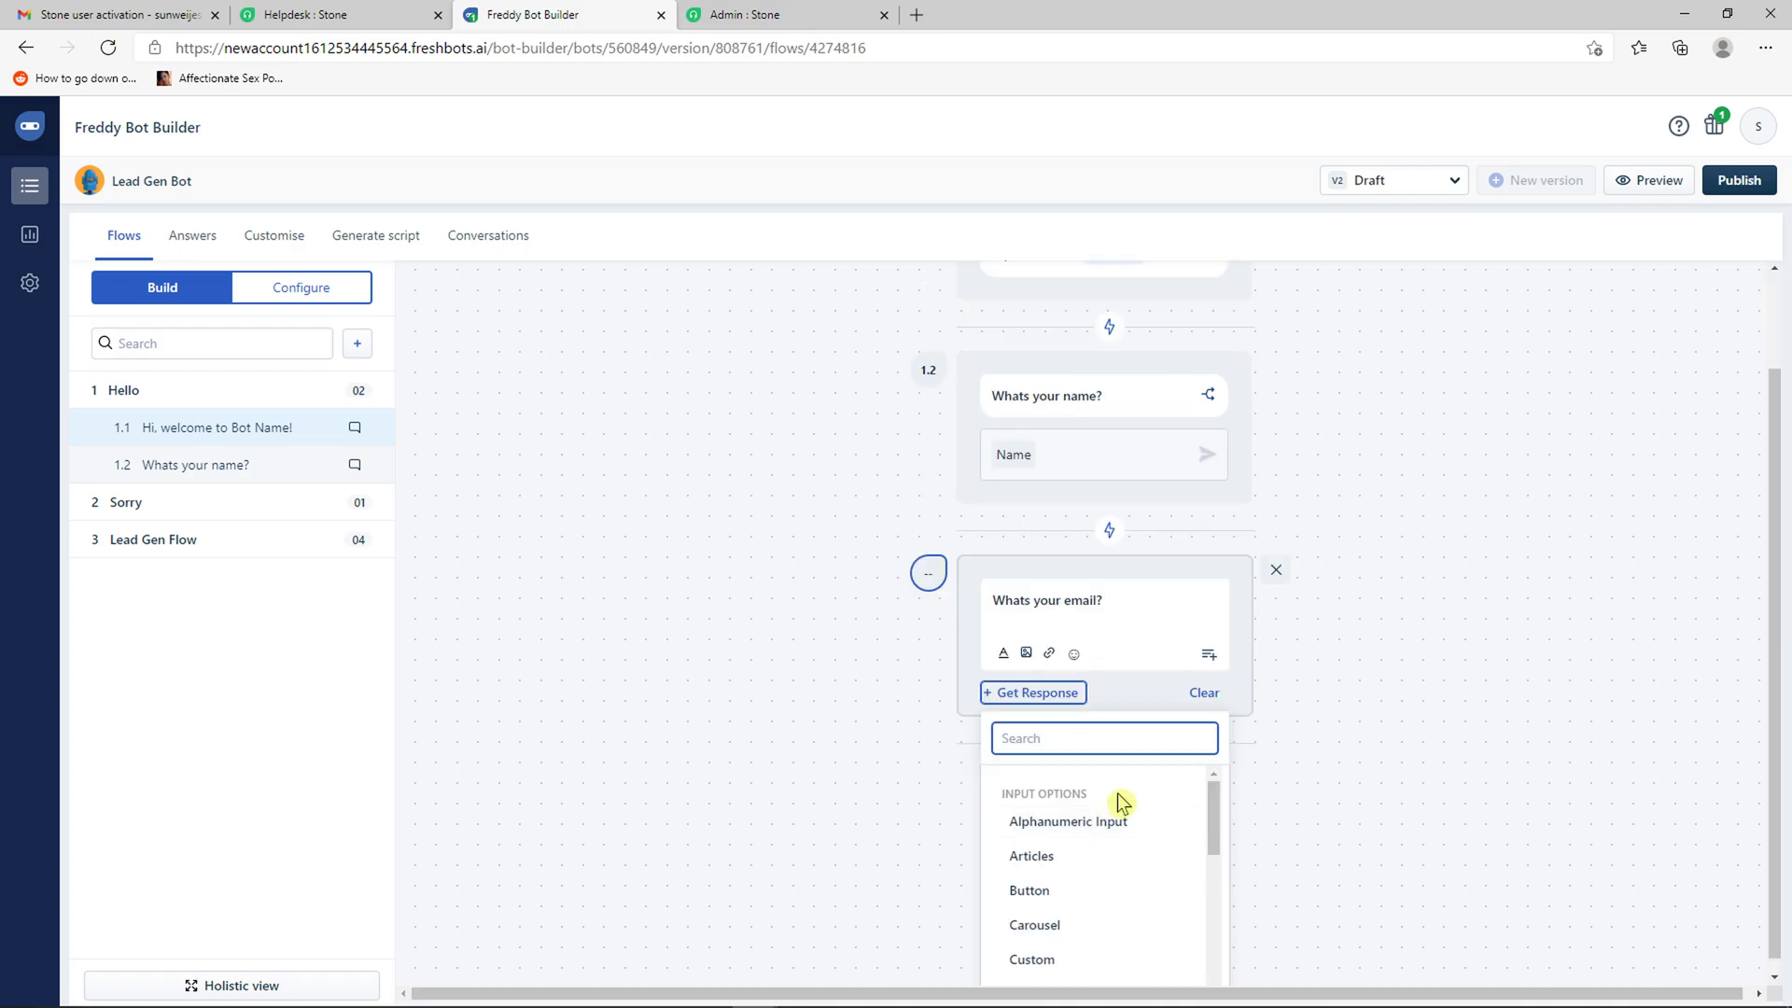
pyautogui.scroll(-5, 1125, 812)
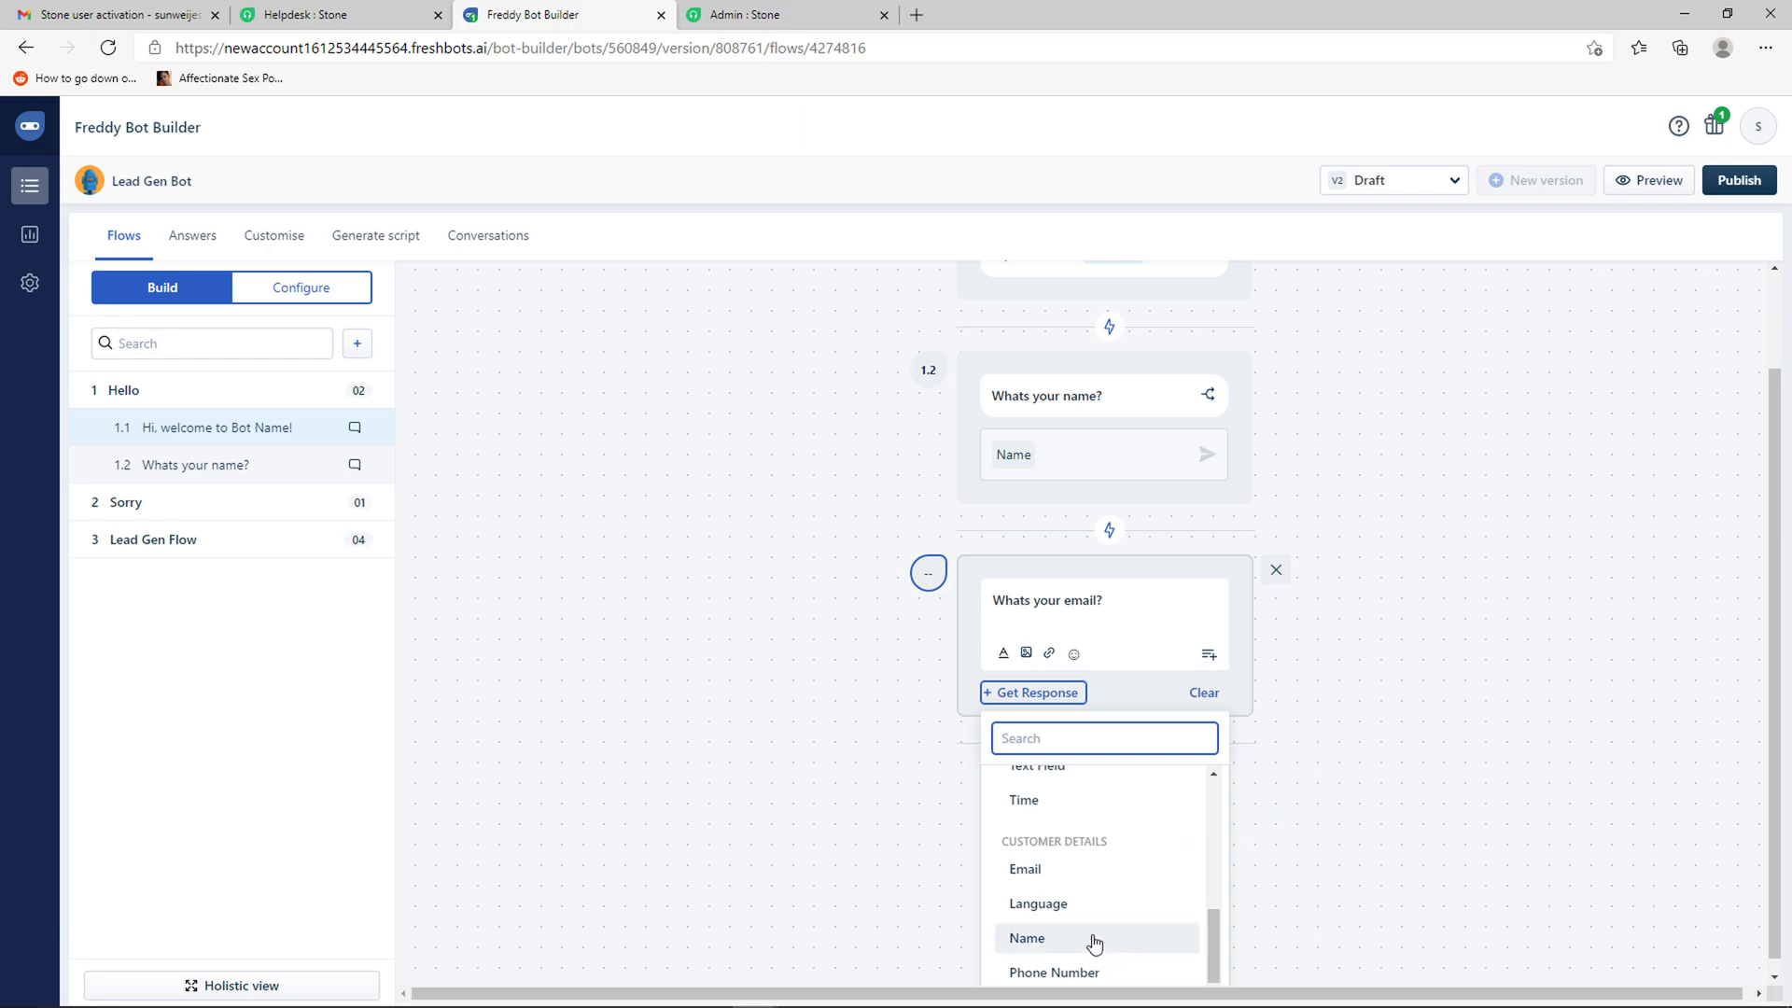
pyautogui.click(1084, 868)
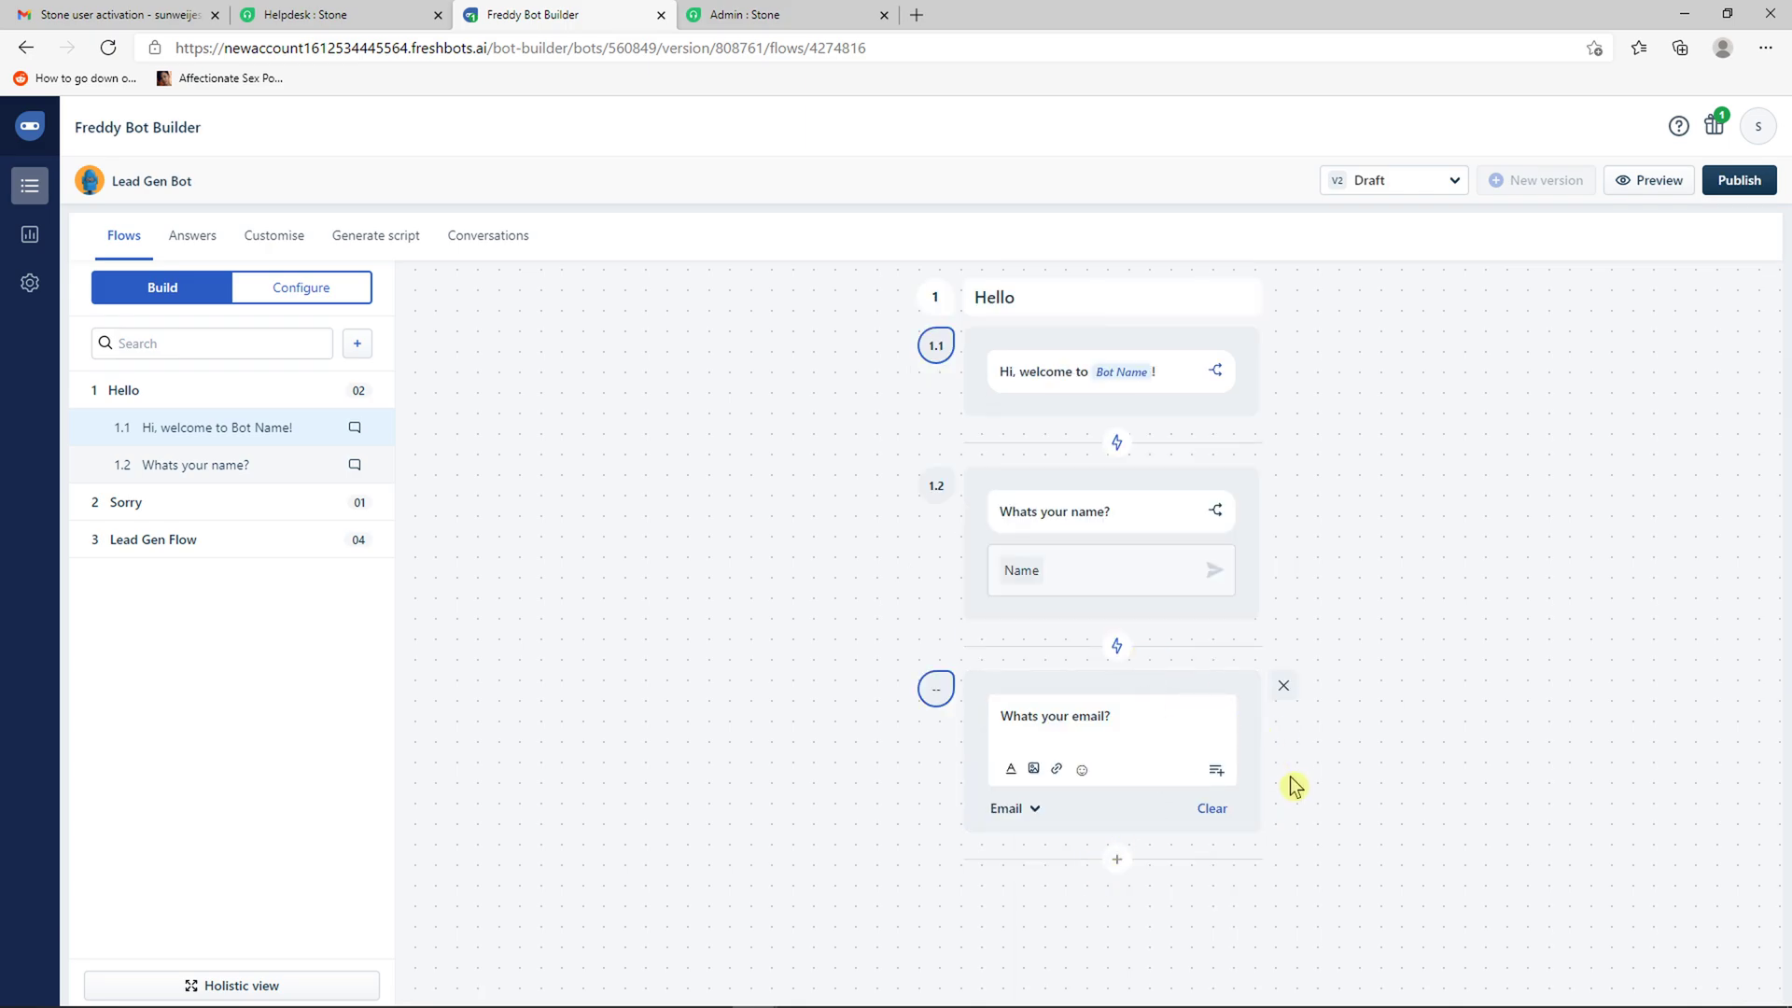
pyautogui.click(1118, 863)
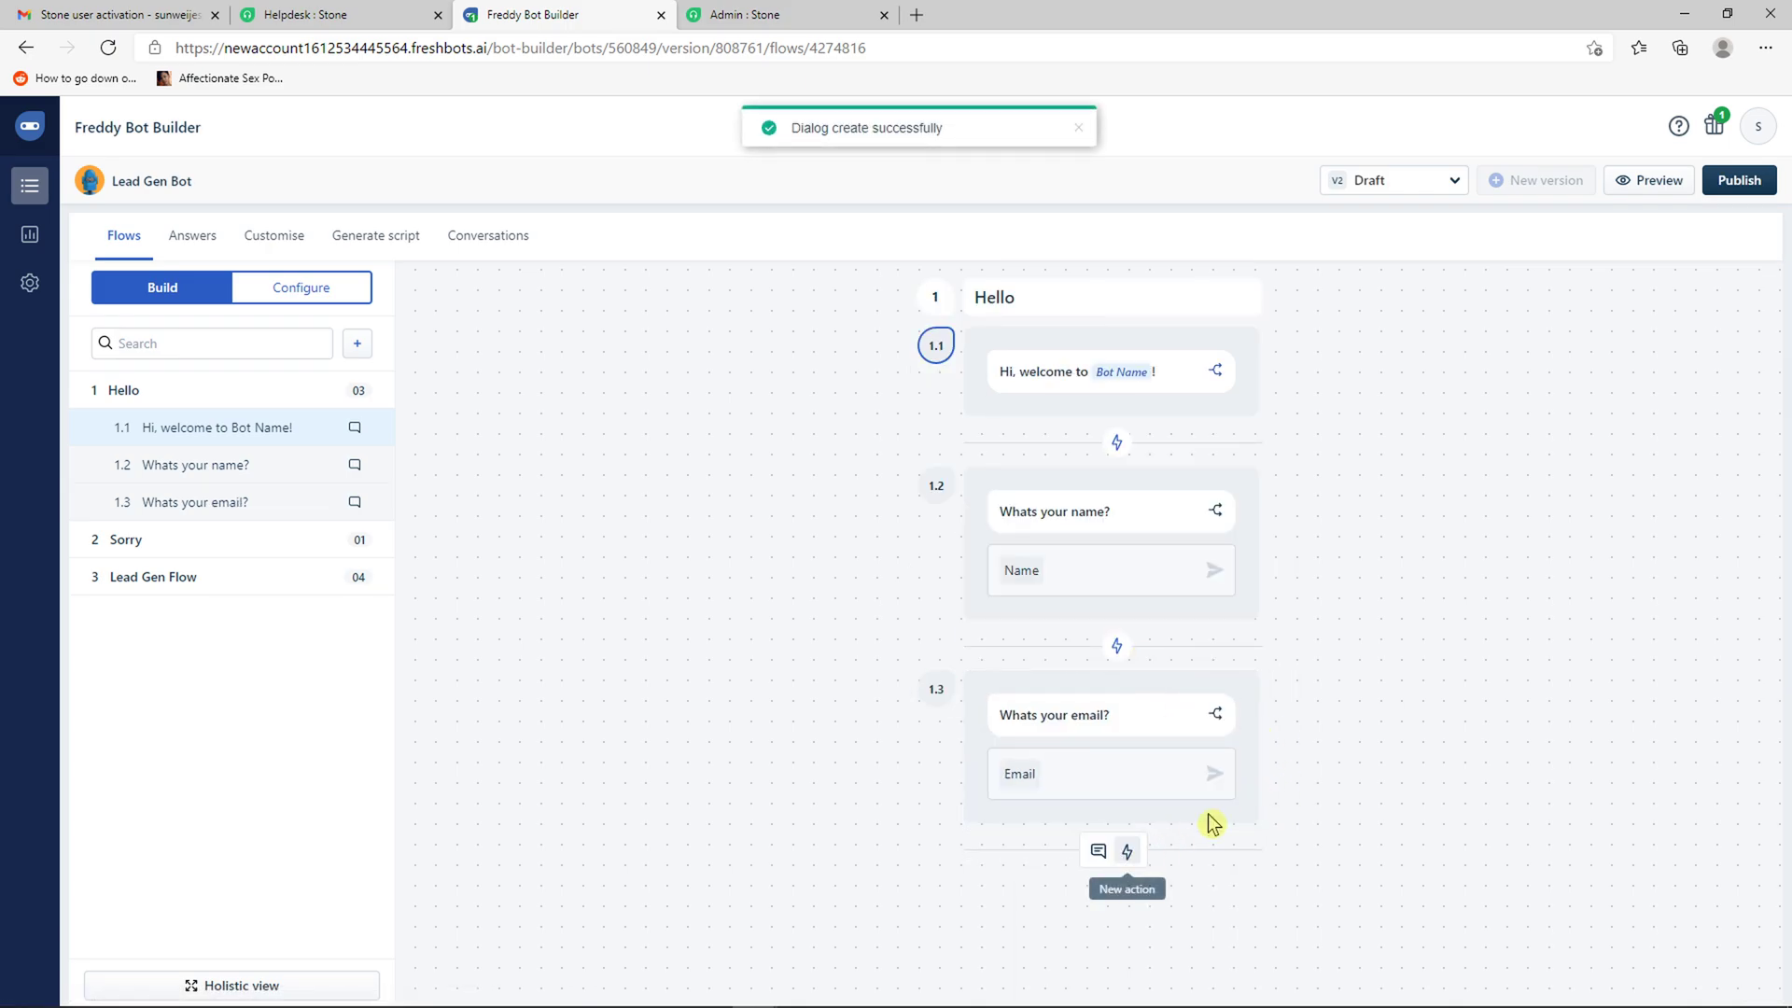
pyautogui.click(1094, 850)
# Enter the question 'Do you want to get connected to Our agent?' with Button responses.
pyautogui.write('D')
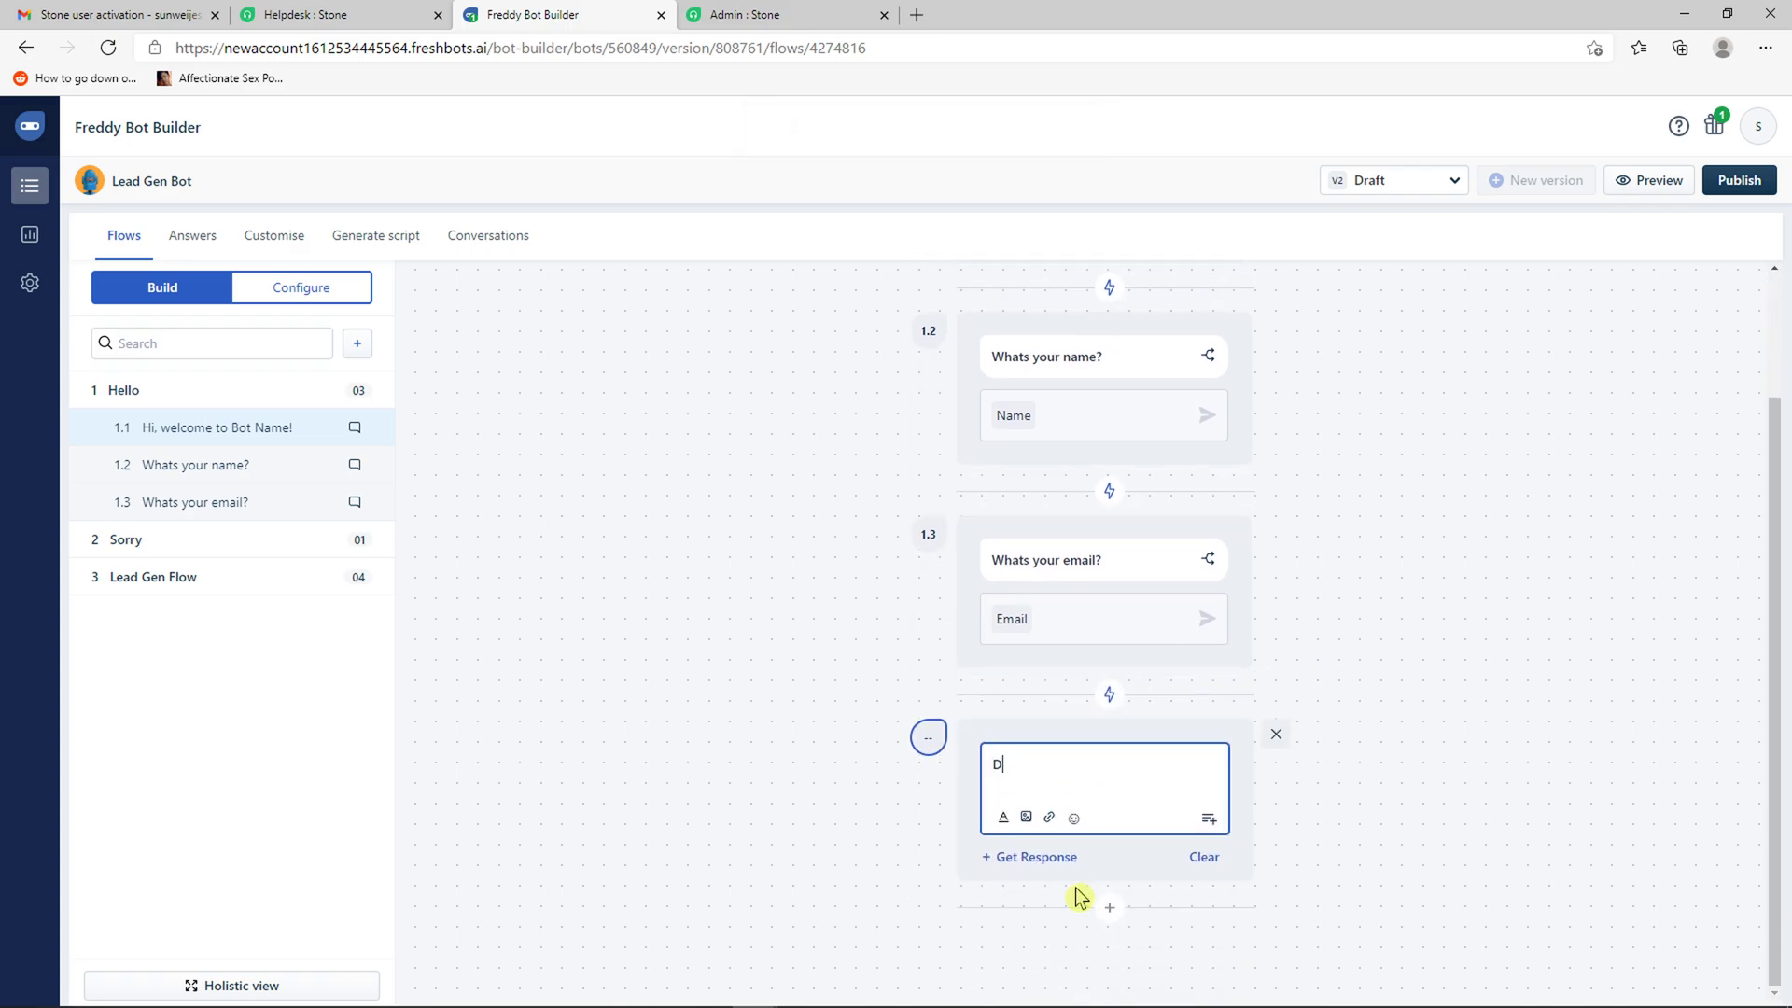
pyautogui.write('o you want to get connete')
pyautogui.press('BackSpace')
pyautogui.press('BackSpace')
pyautogui.write('cted to Our agent?')
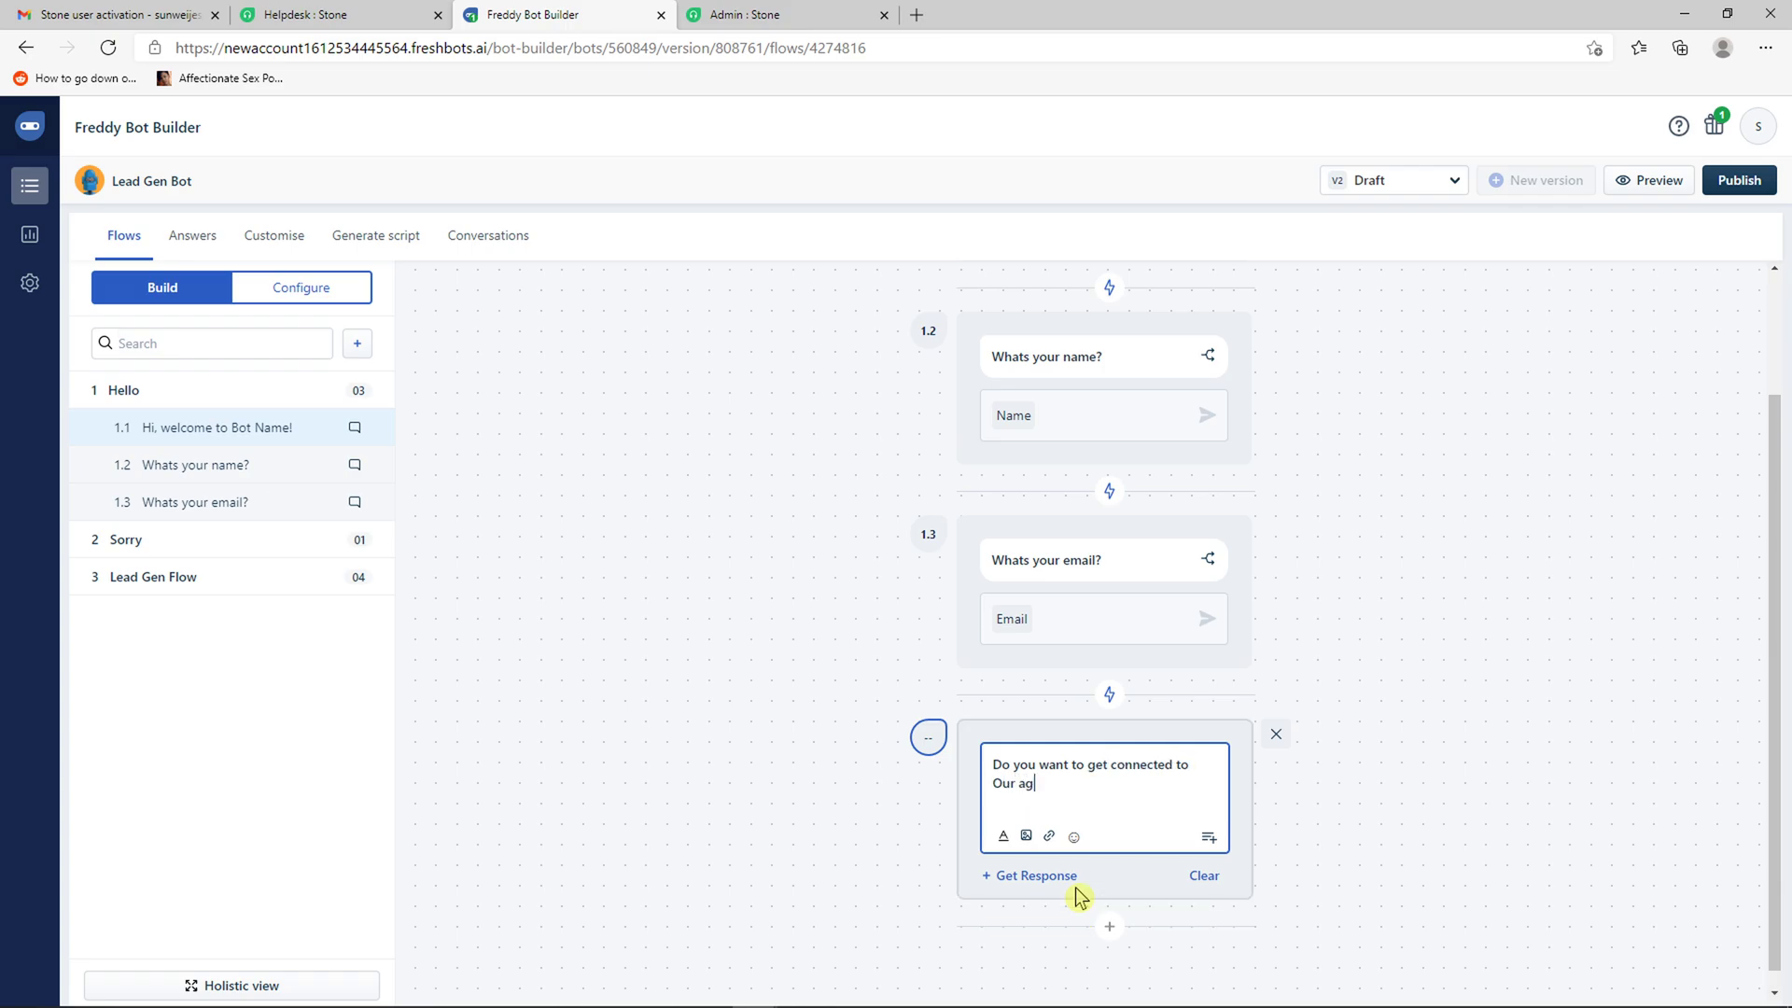
pyautogui.click(1073, 882)
pyautogui.scroll(-3, 1099, 839)
pyautogui.scroll(-3, 1127, 842)
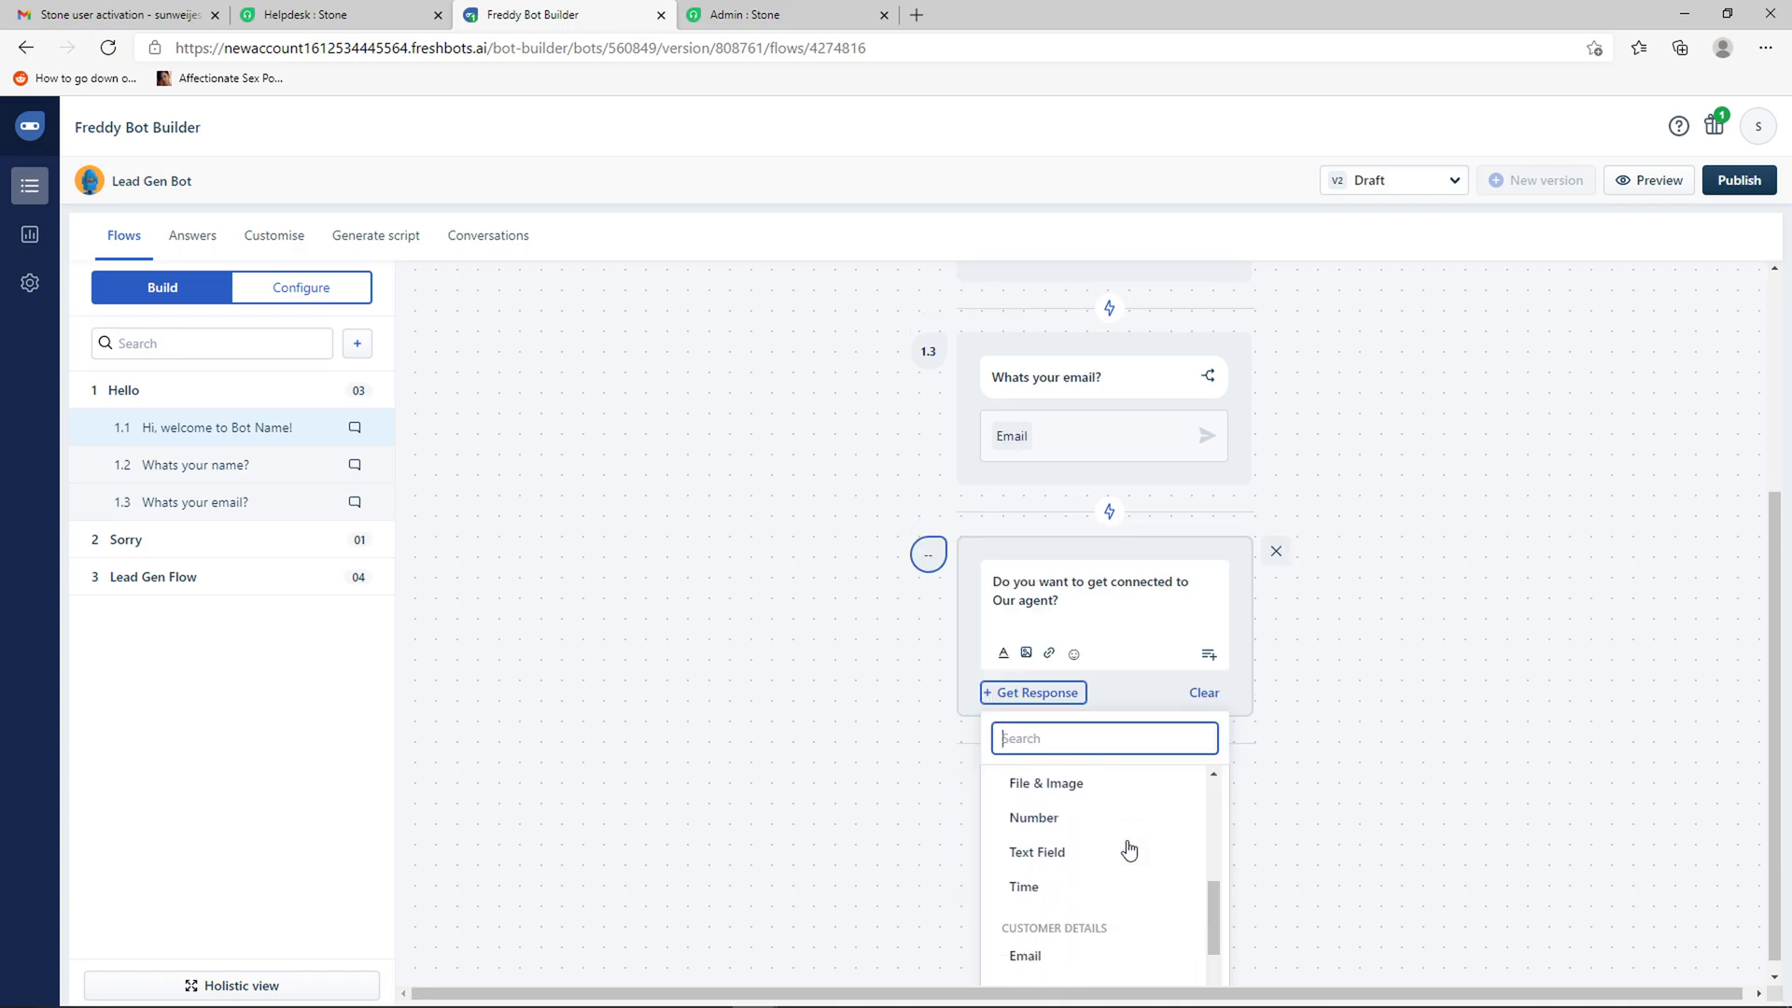
pyautogui.scroll(3, 1130, 877)
pyautogui.scroll(2, 1132, 904)
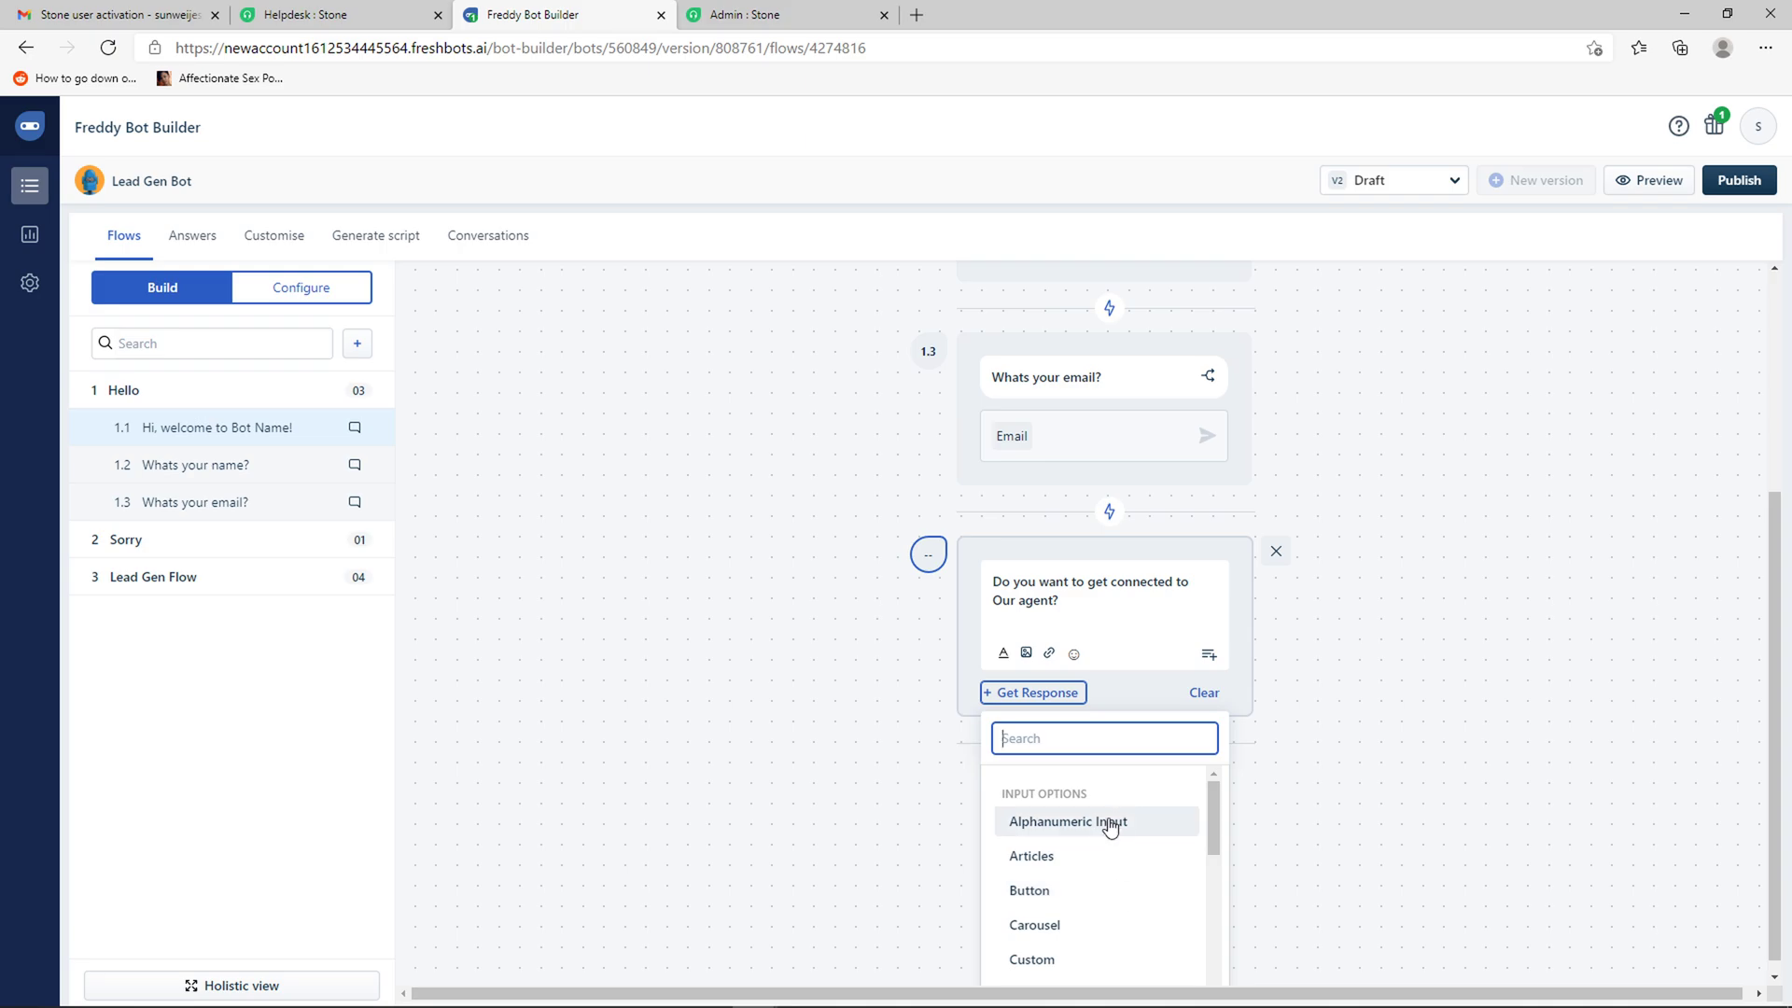
pyautogui.scroll(-2, 1115, 863)
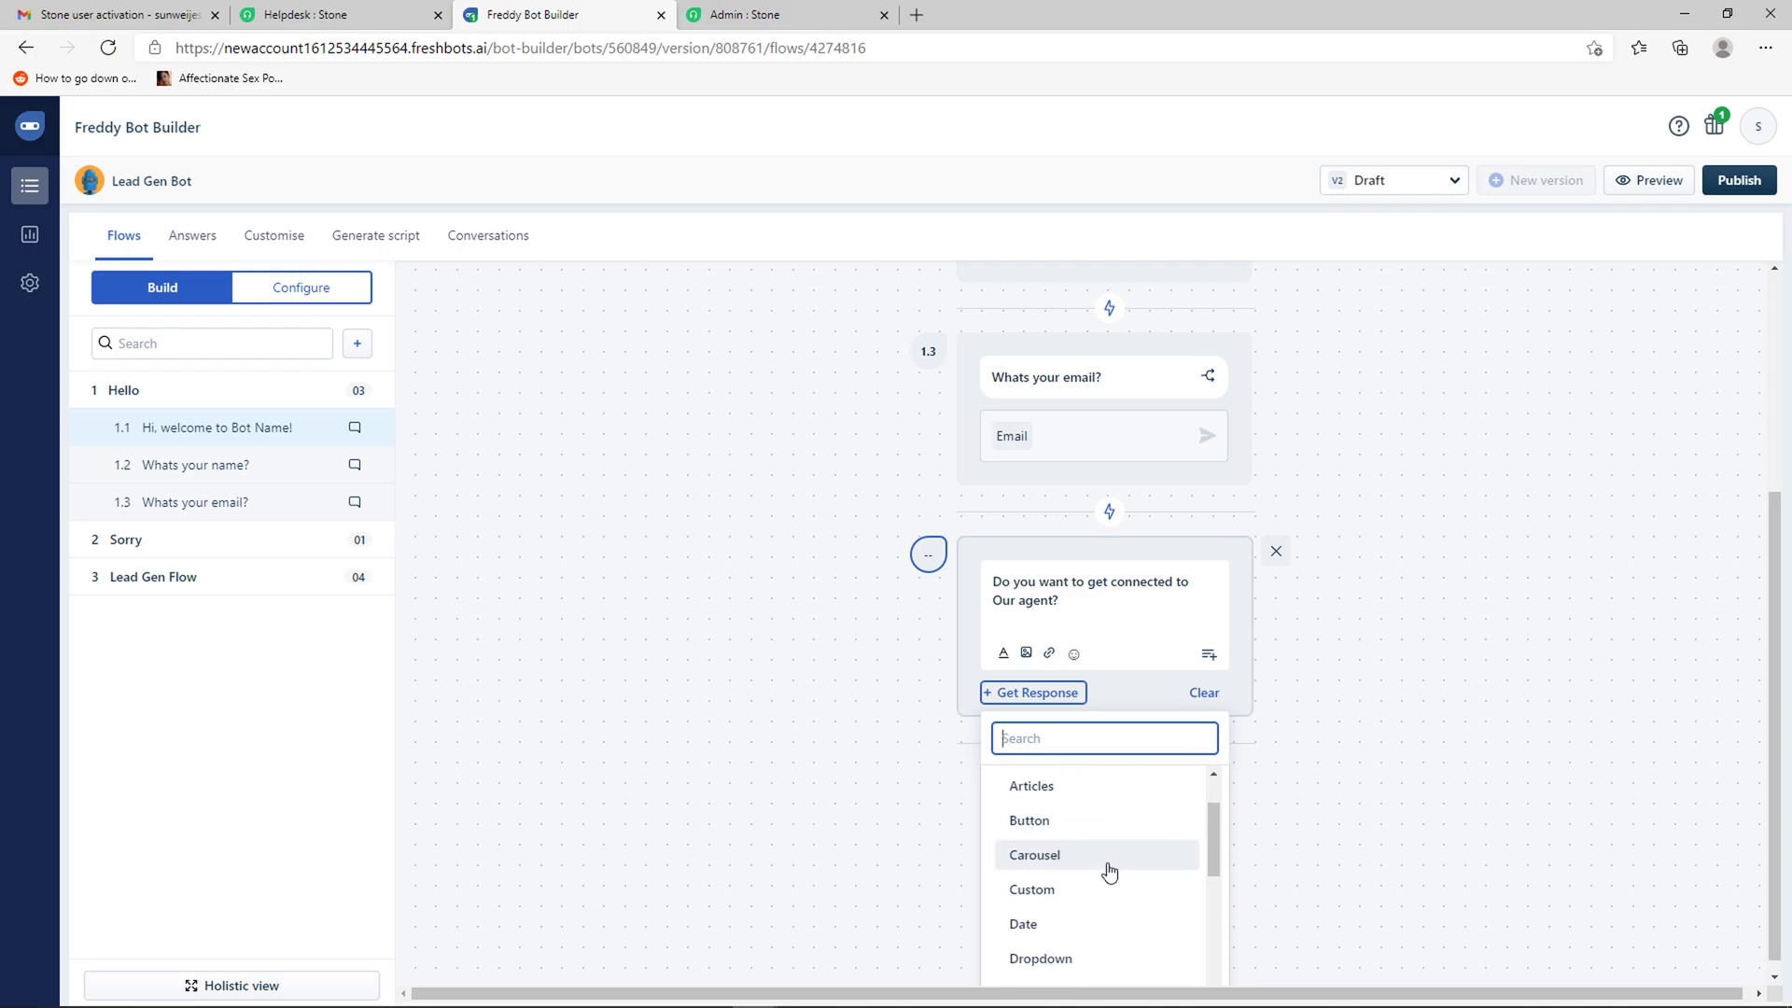
pyautogui.click(1113, 826)
# Give the question YES and NO reply buttons and save step 1.4.
pyautogui.click(1075, 794)
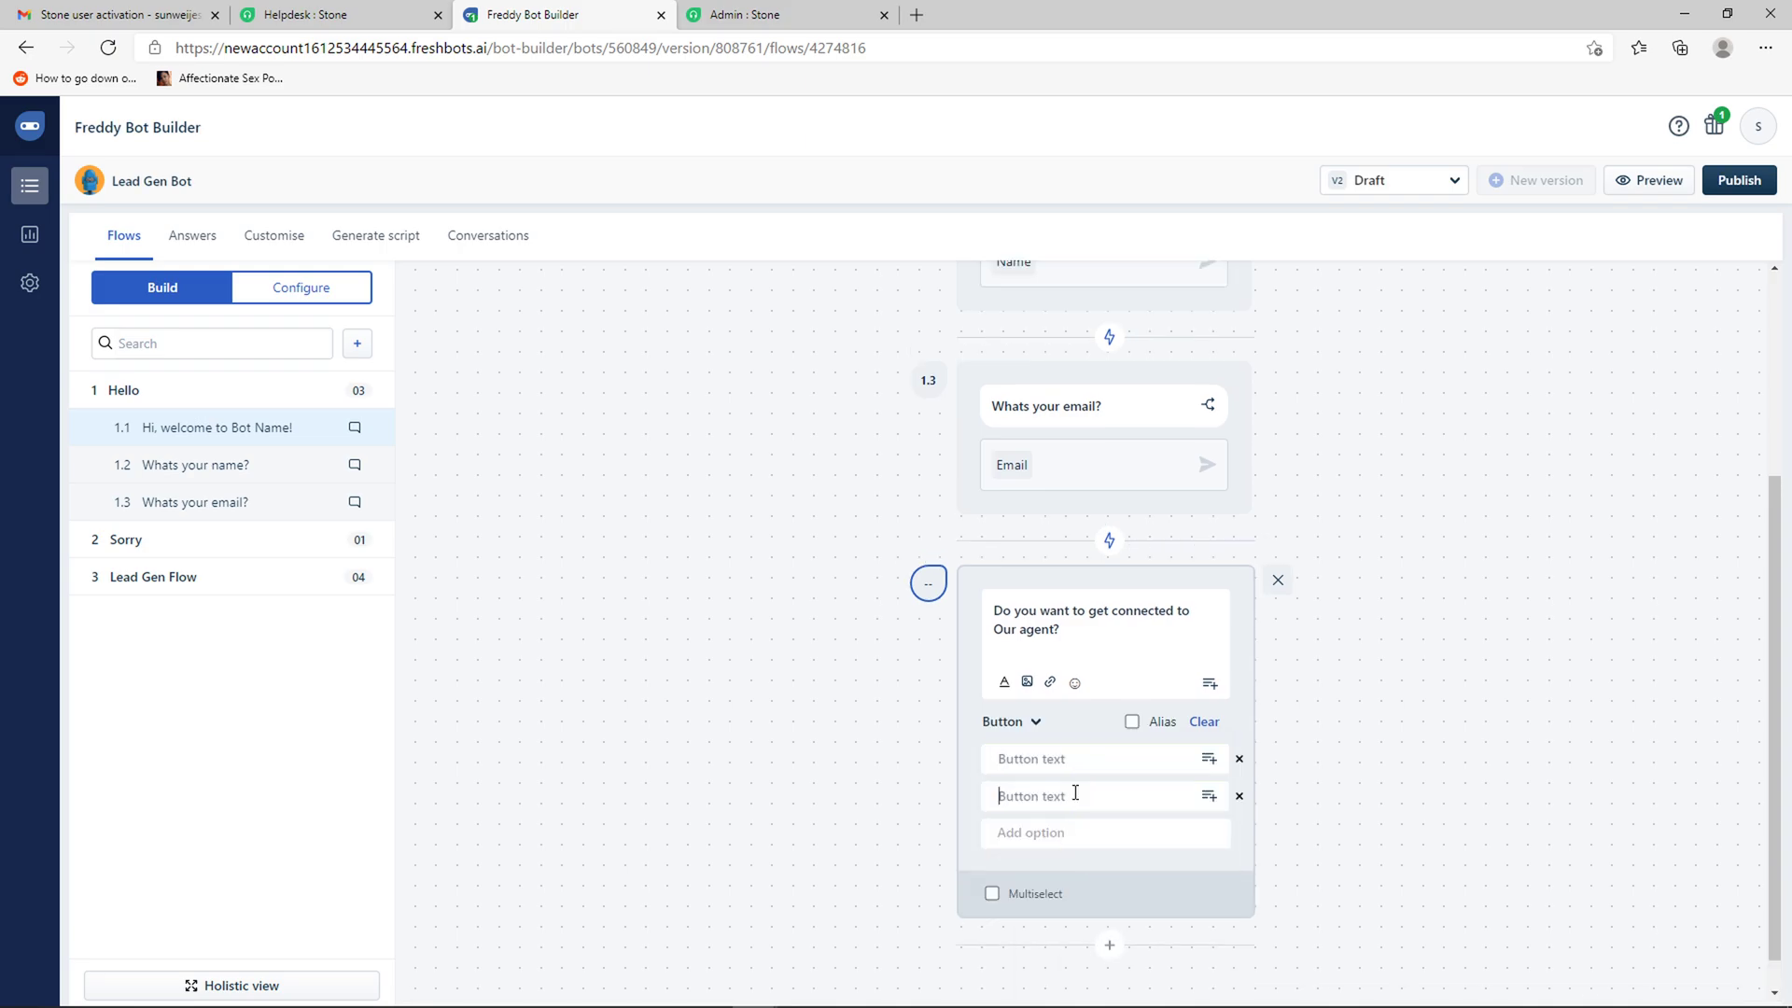
pyautogui.click(1068, 823)
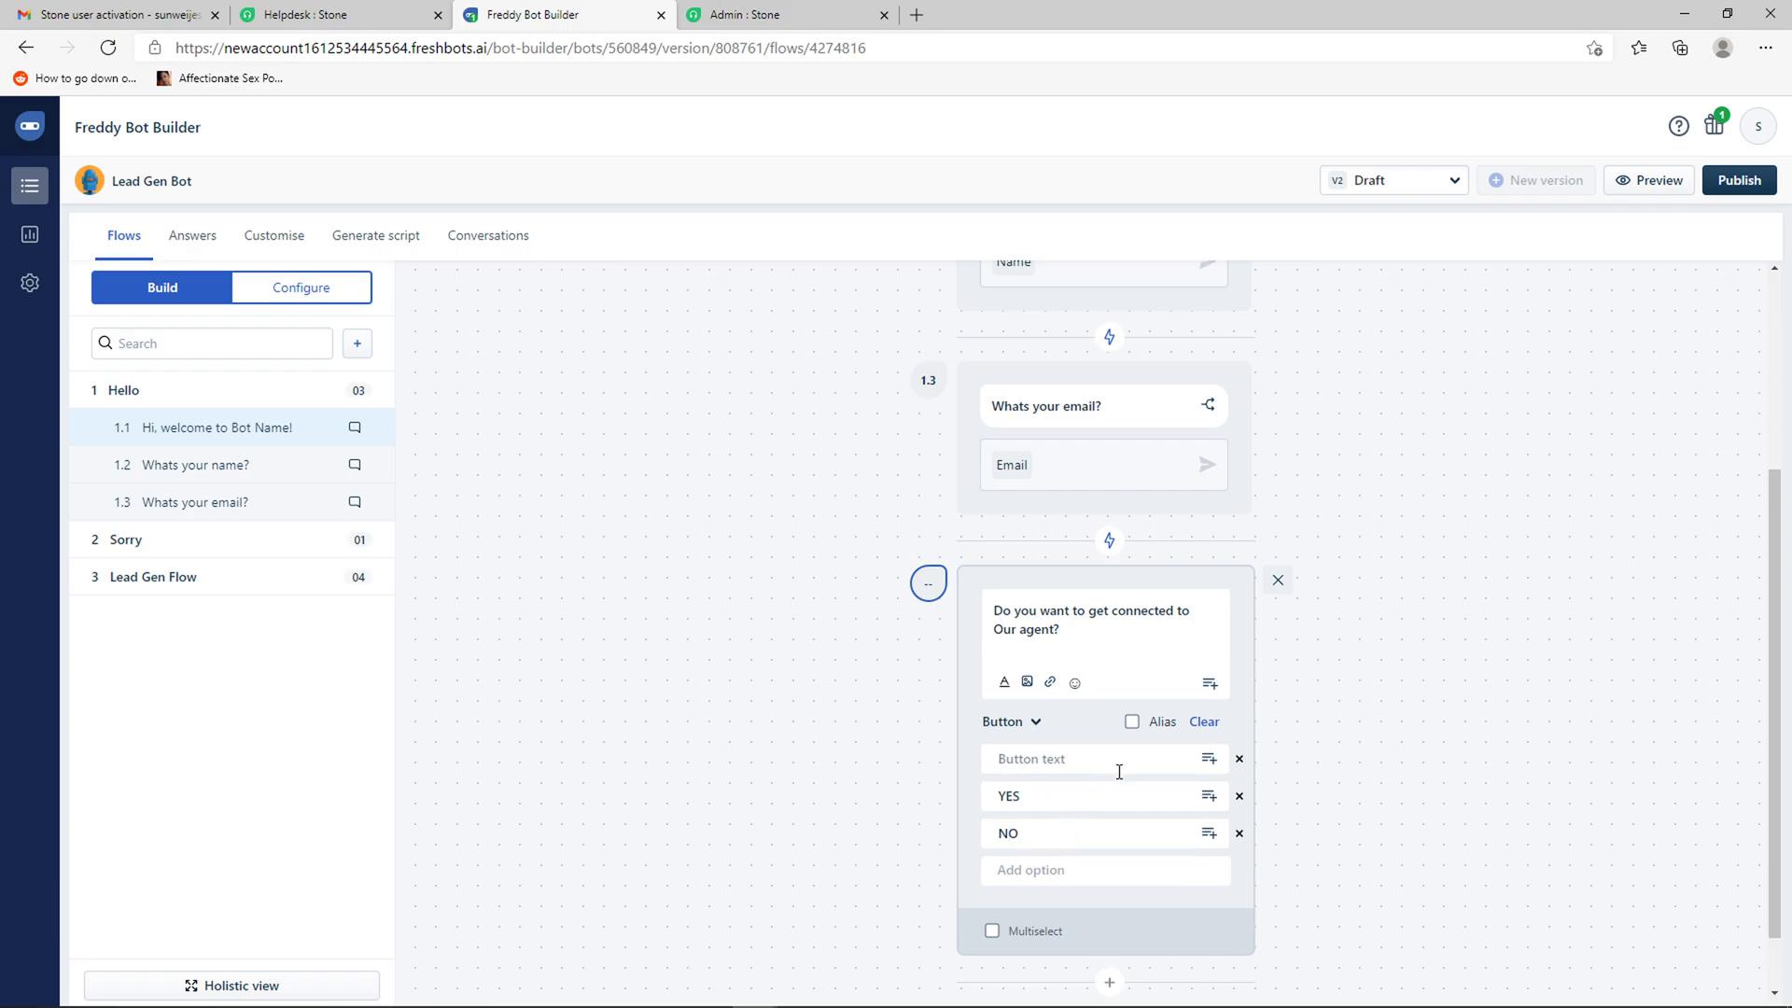
pyautogui.click(1097, 797)
pyautogui.doubleClick(1050, 793)
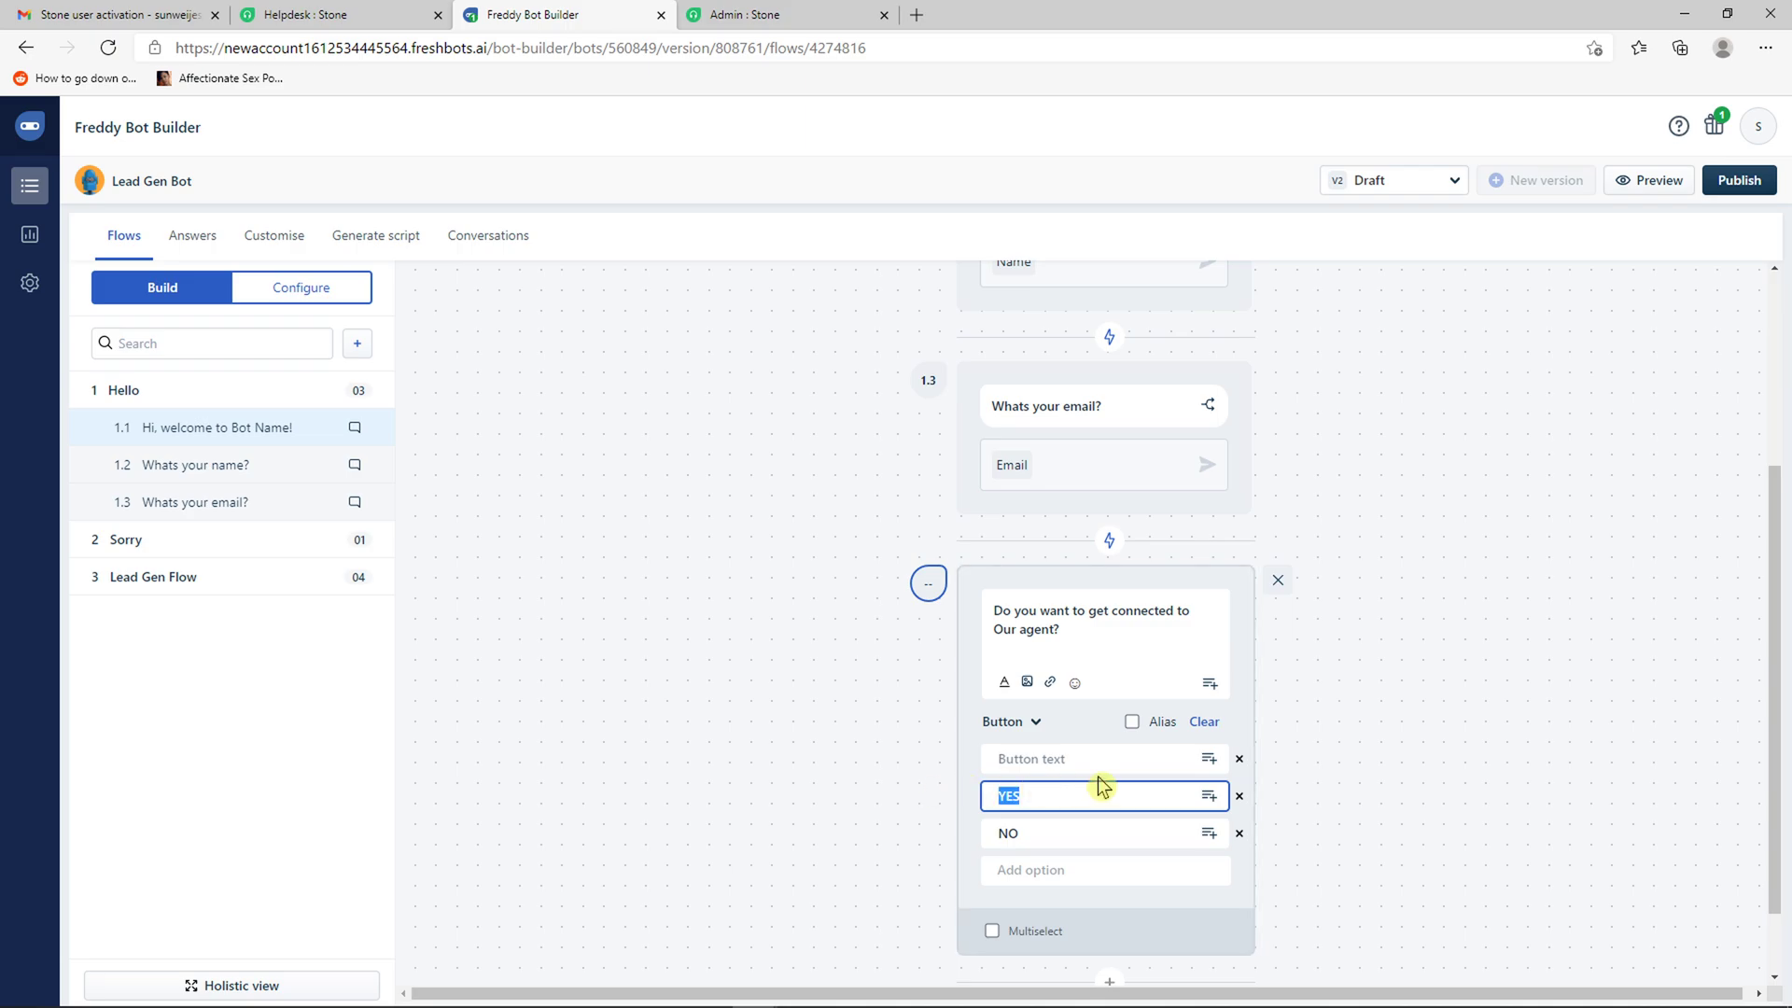
pyautogui.click(1239, 758)
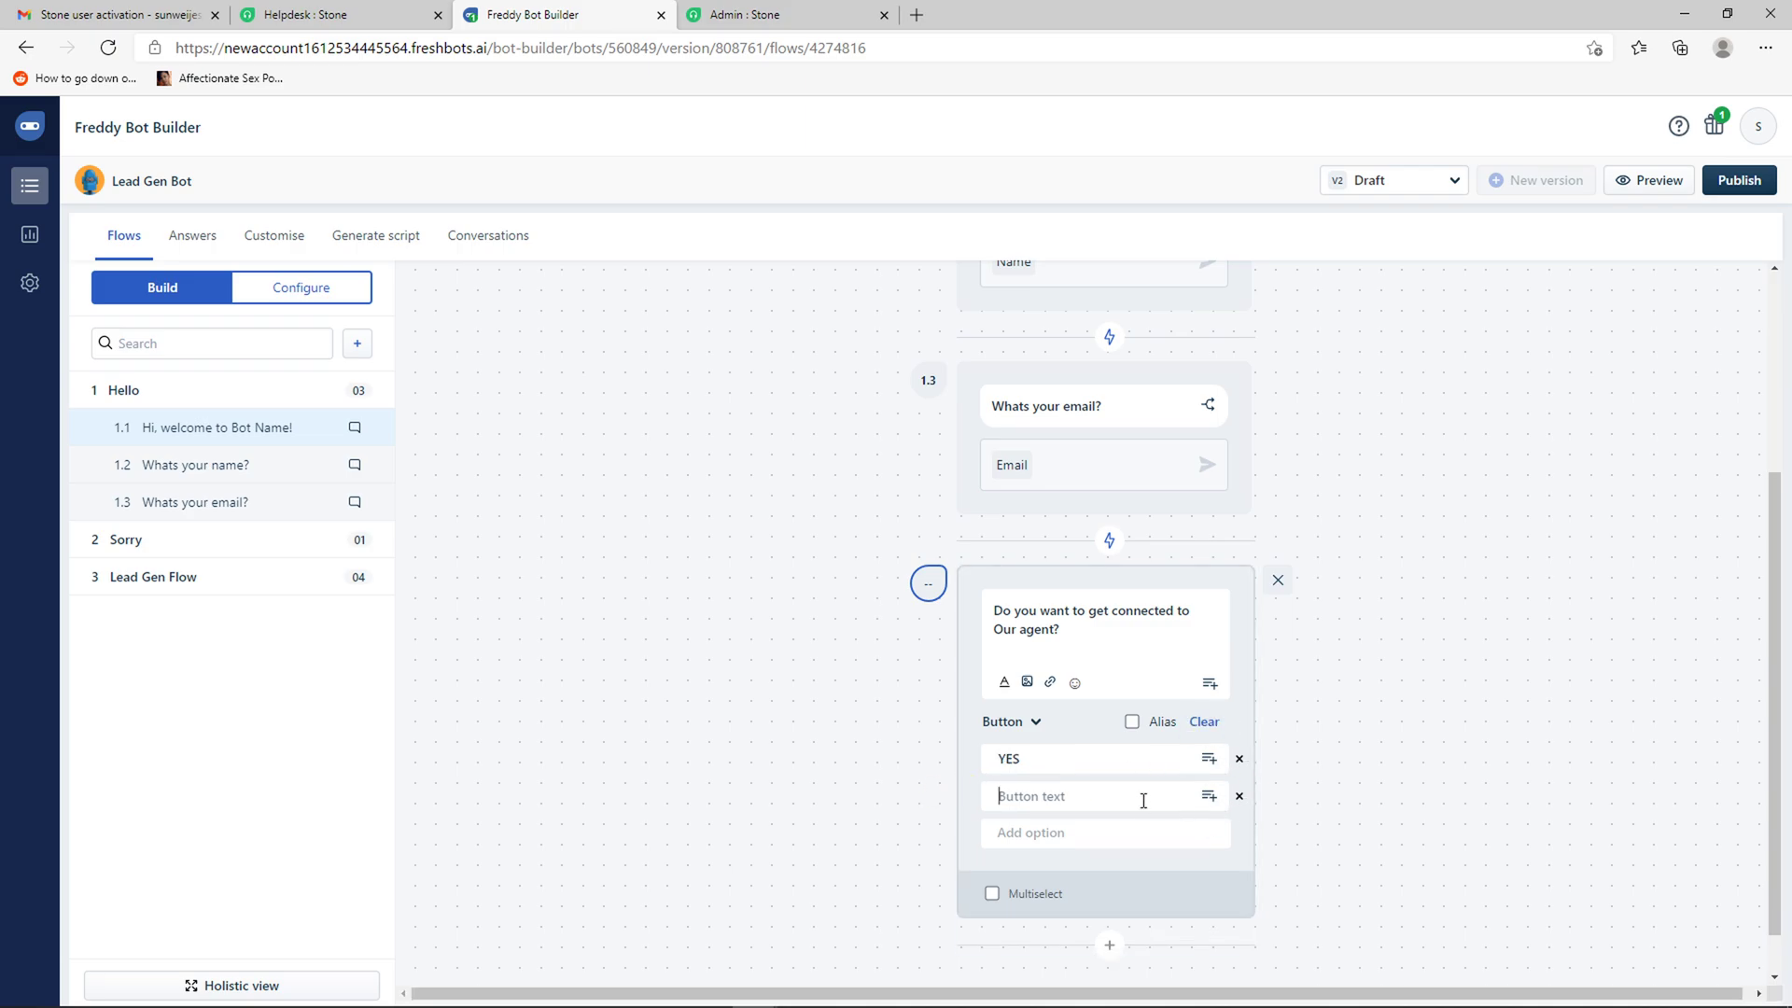
pyautogui.write('ON')
pyautogui.moveTo(1143, 801); pyautogui.dragTo(949, 796)
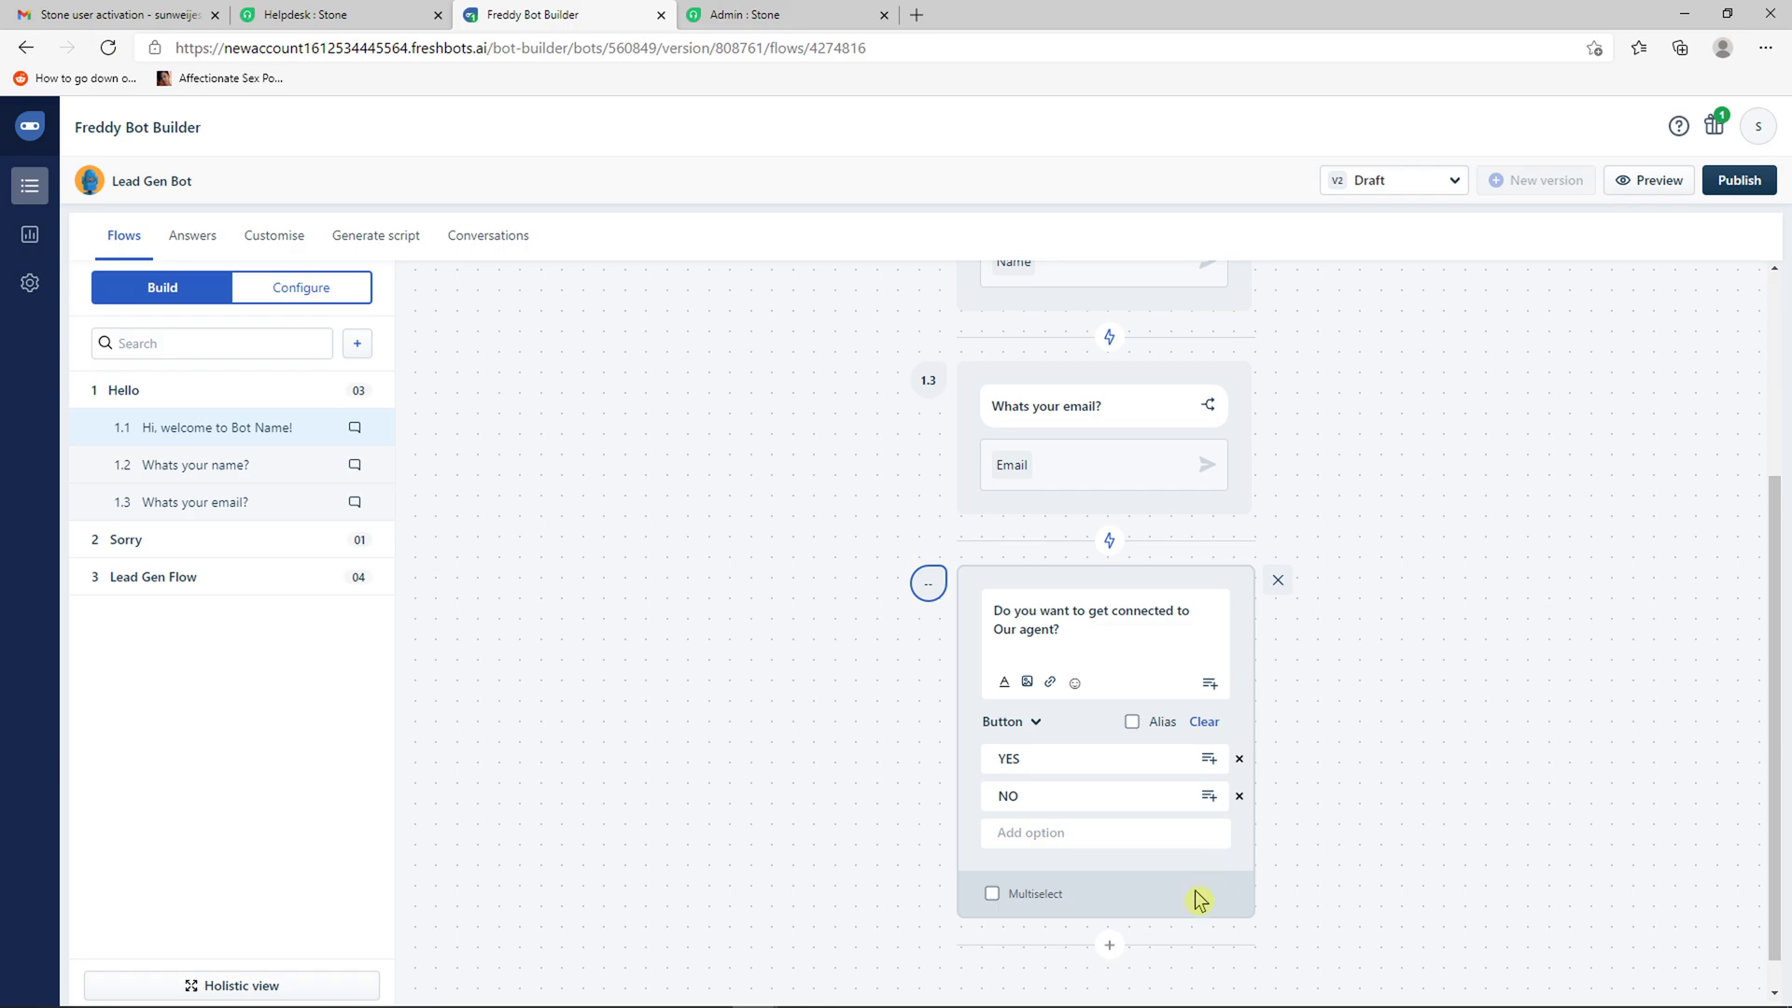
pyautogui.click(1290, 880)
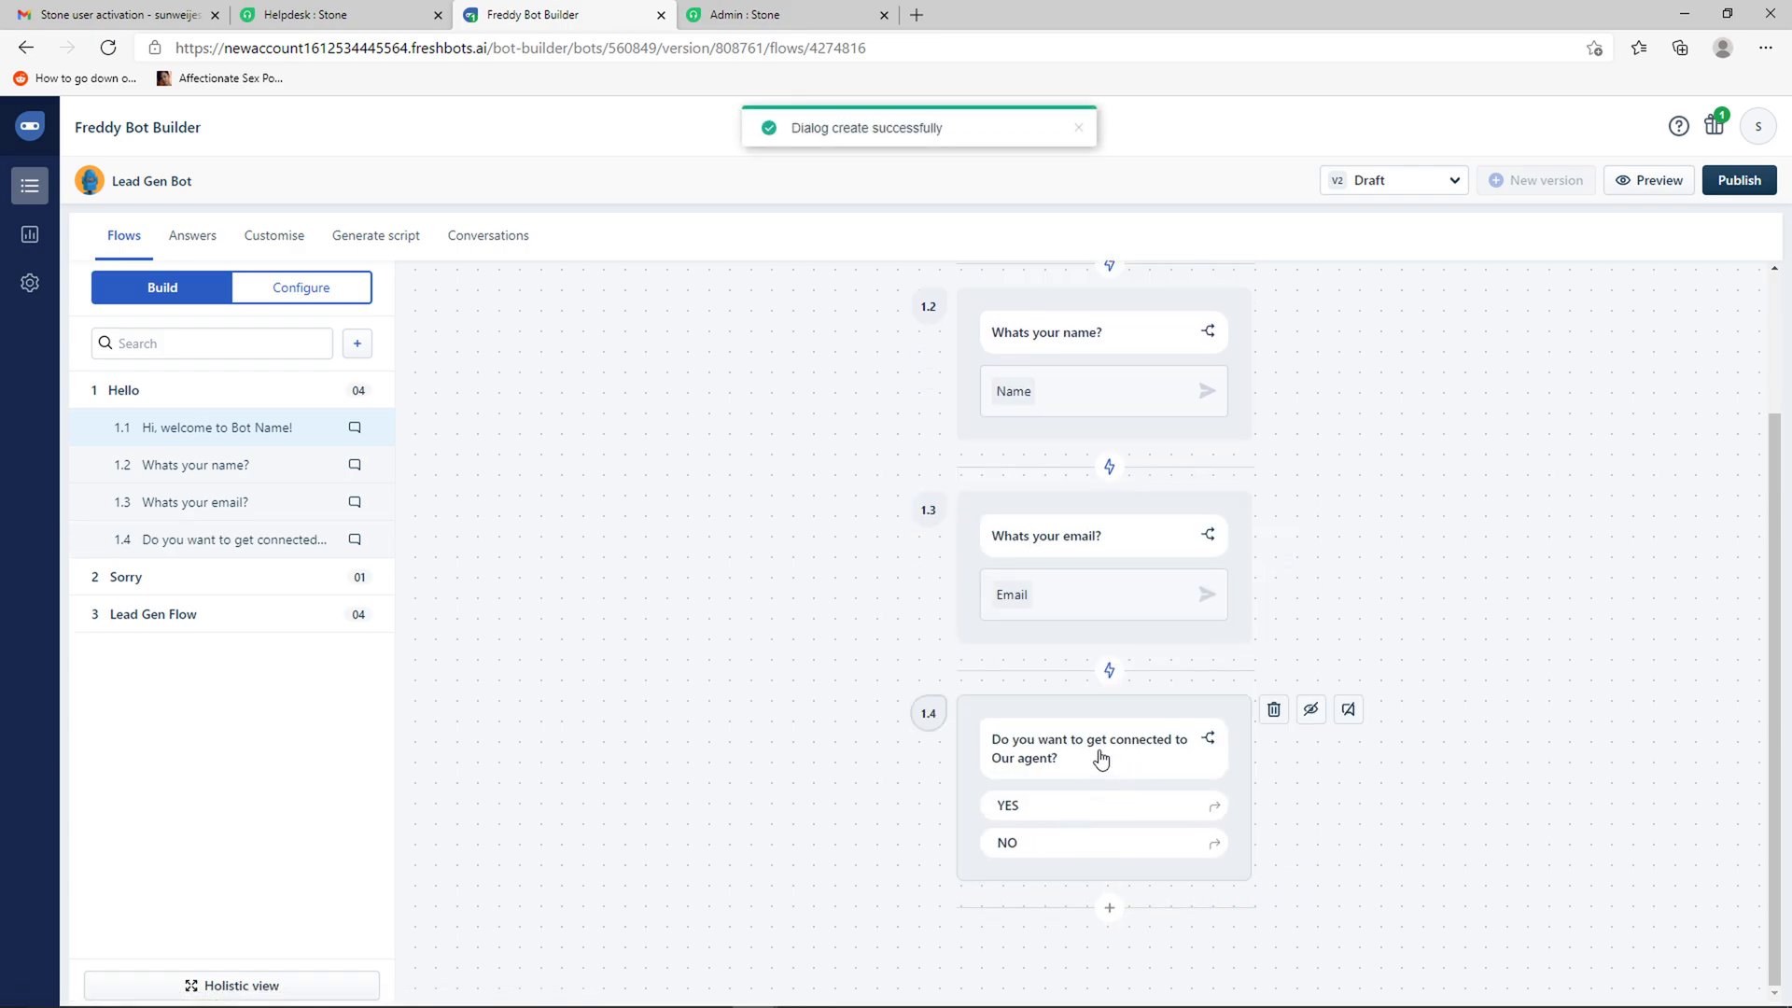
pyautogui.scroll(2, 1108, 762)
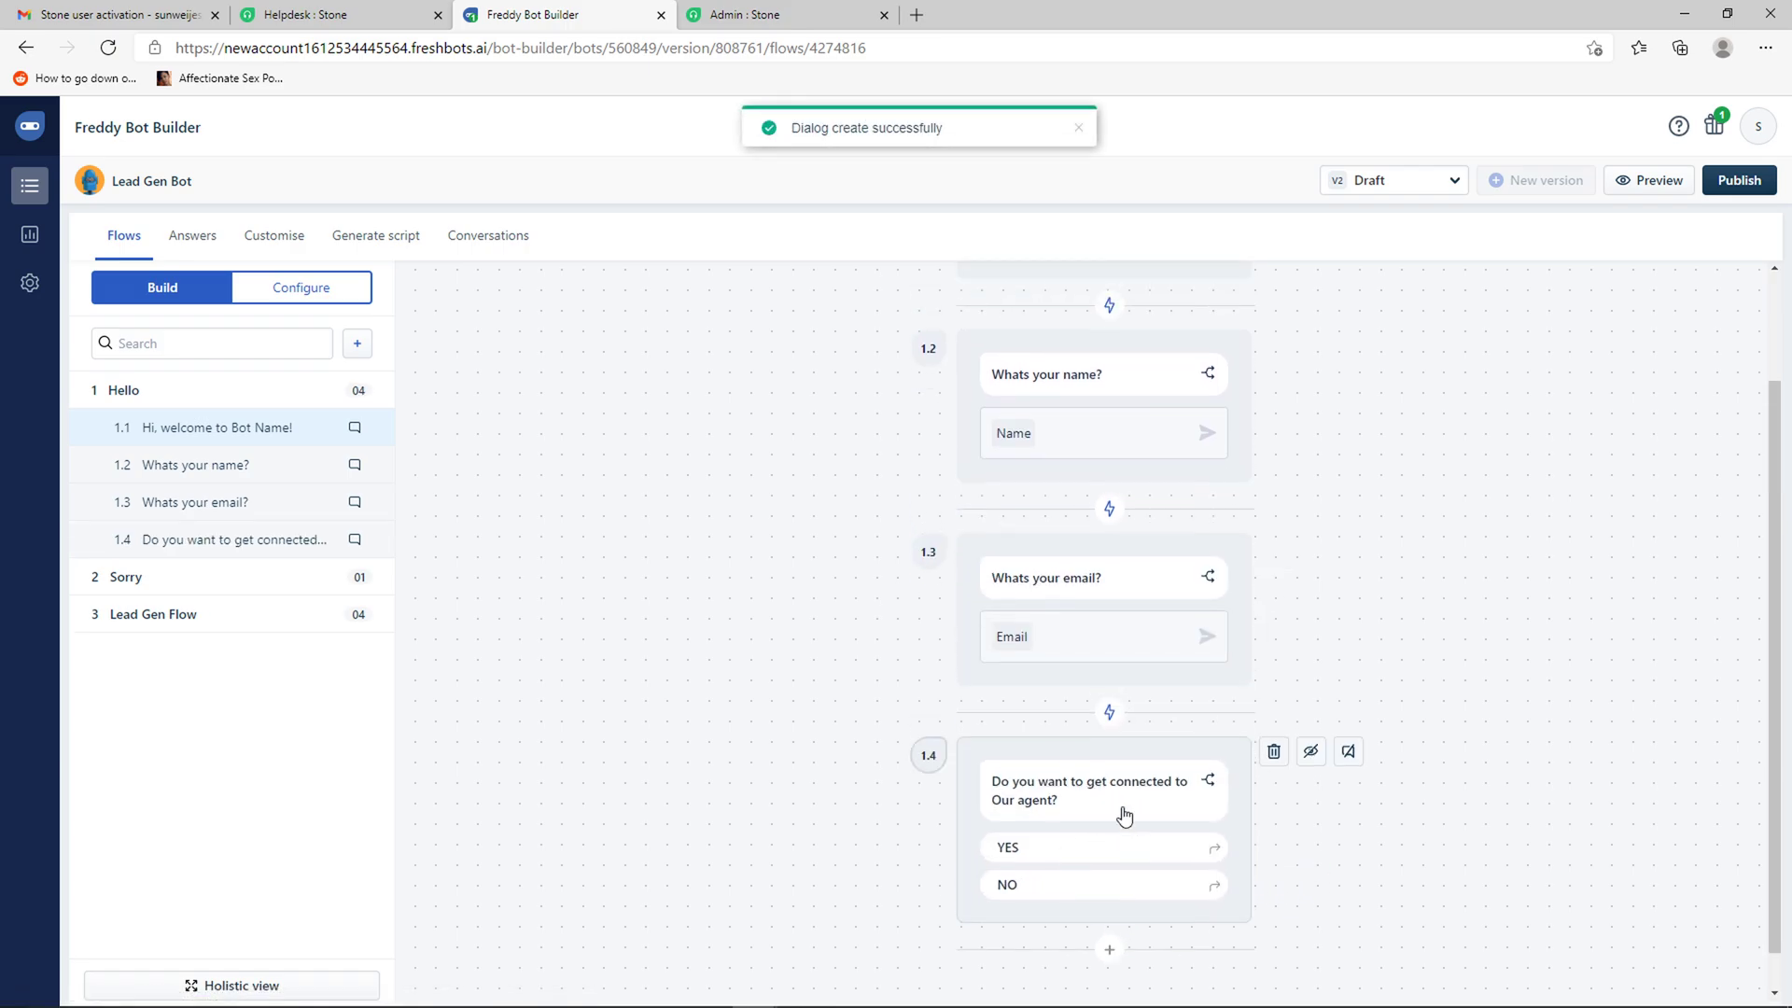
pyautogui.click(1654, 183)
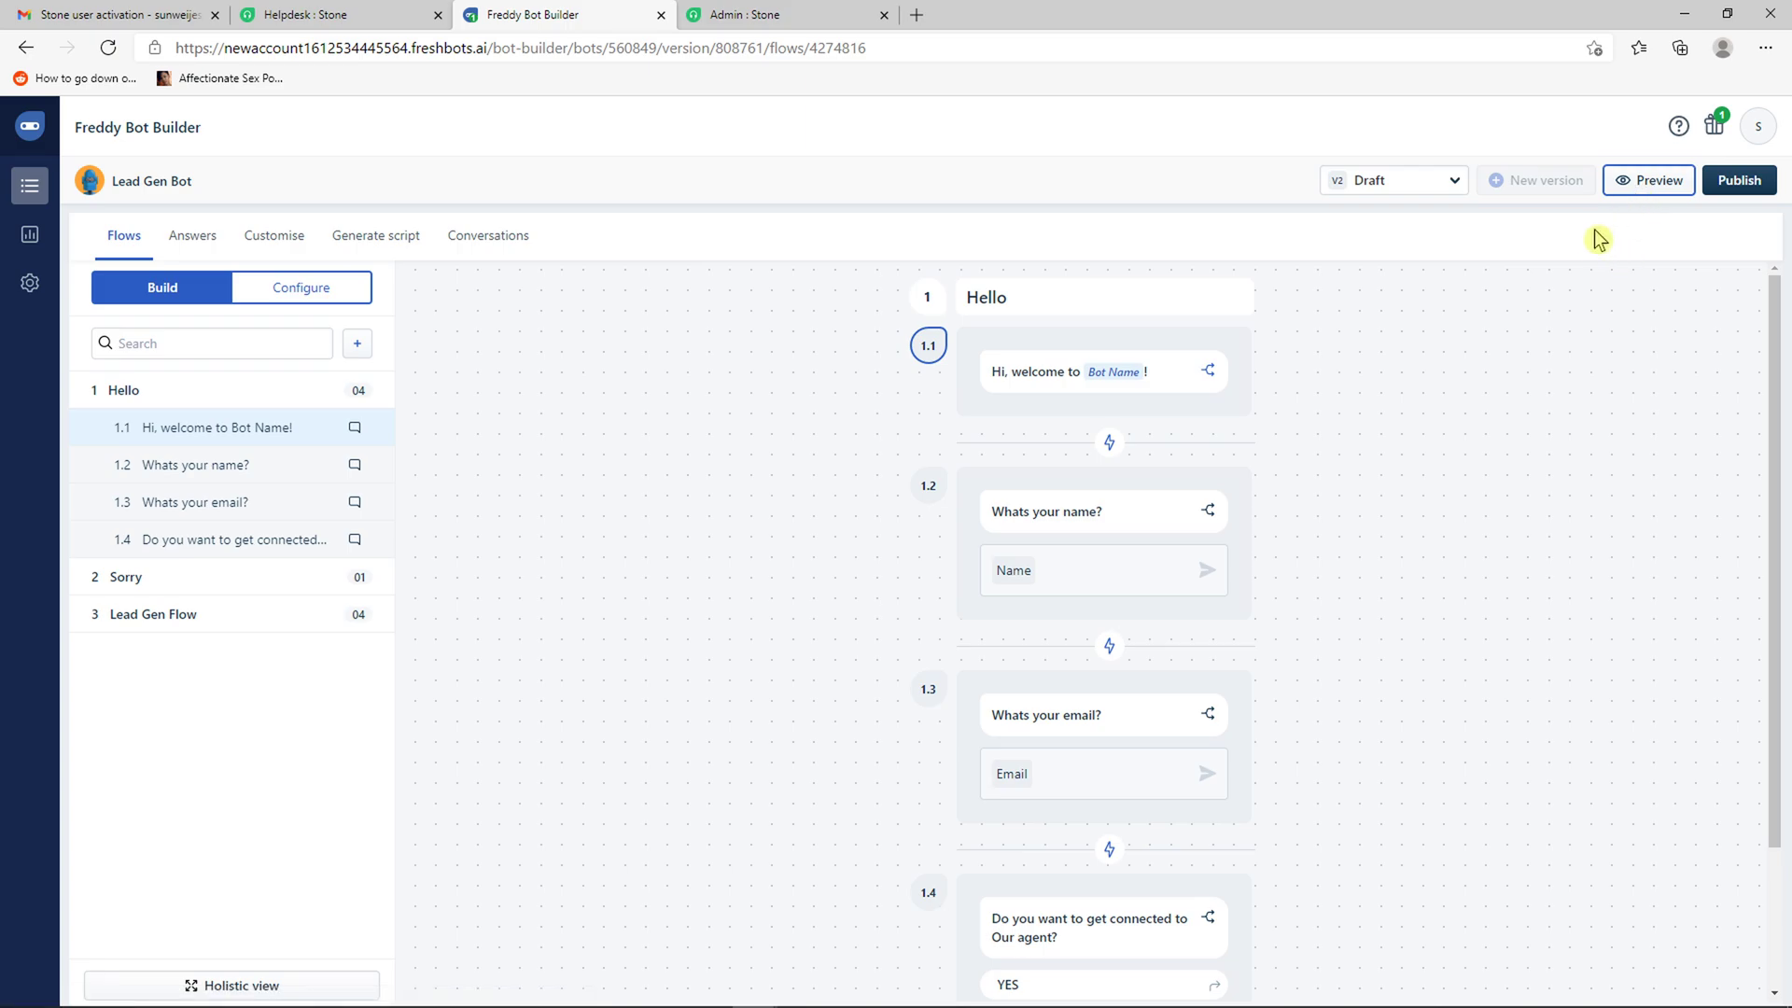
pyautogui.click(1626, 187)
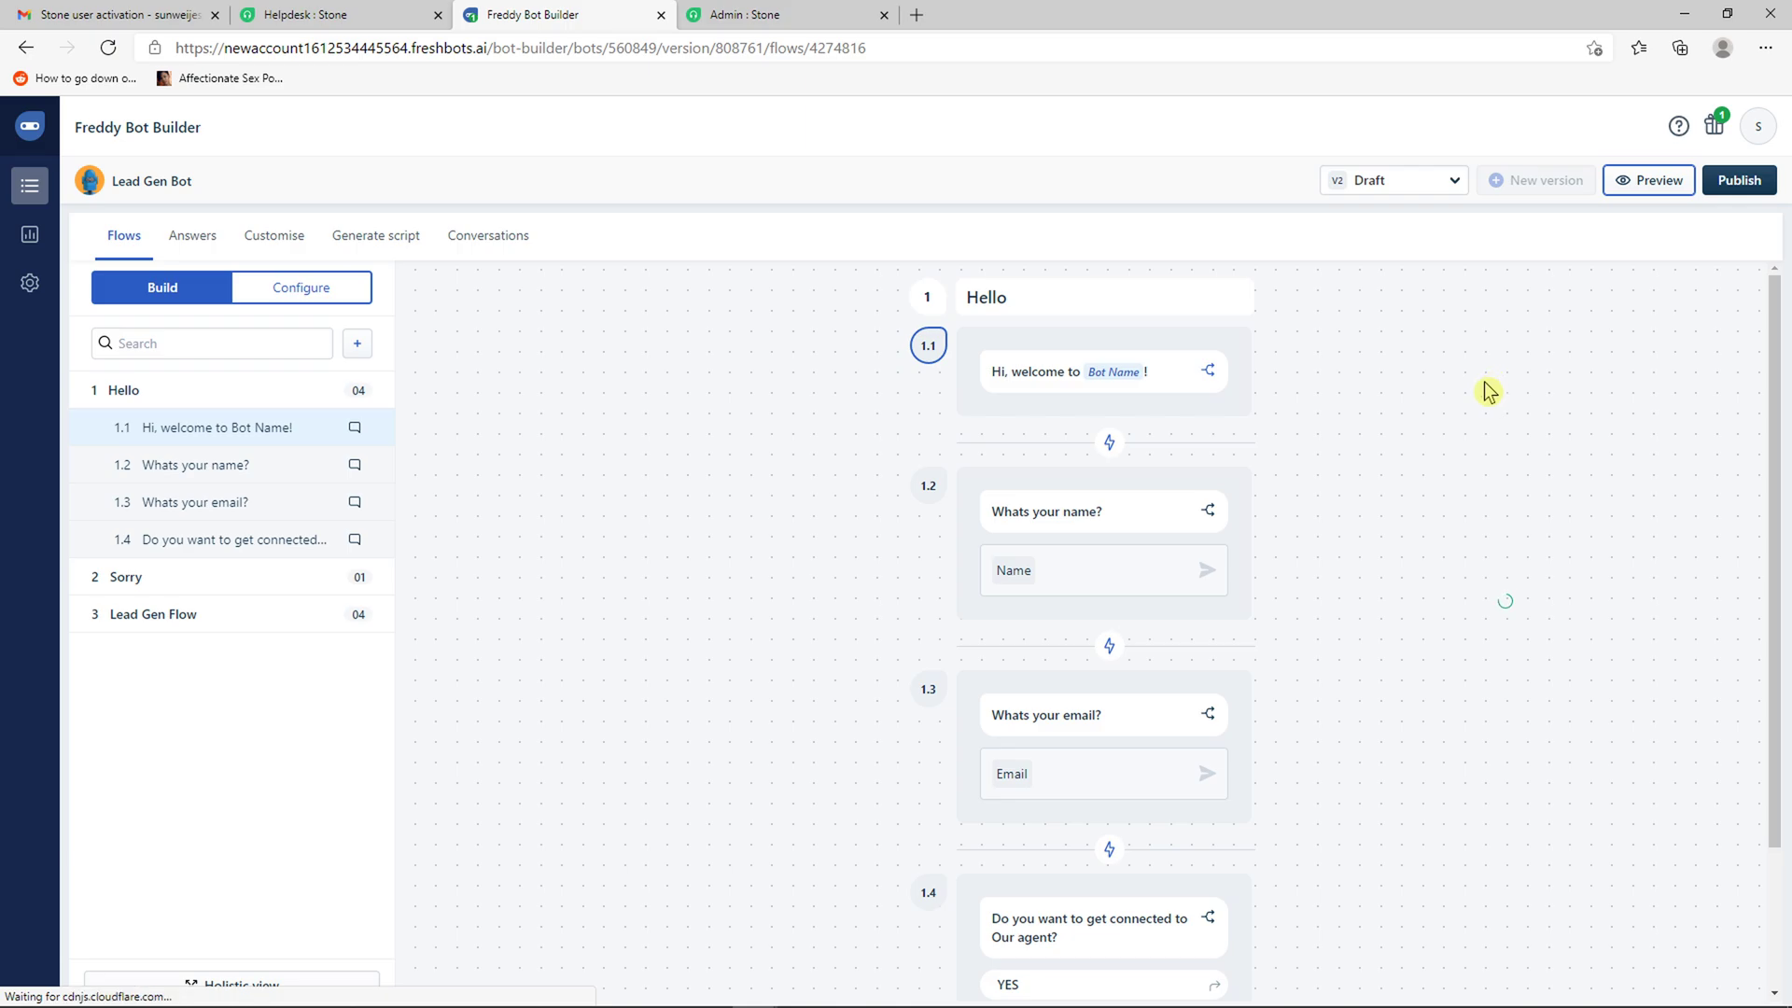
pyautogui.scroll(-2, 1132, 608)
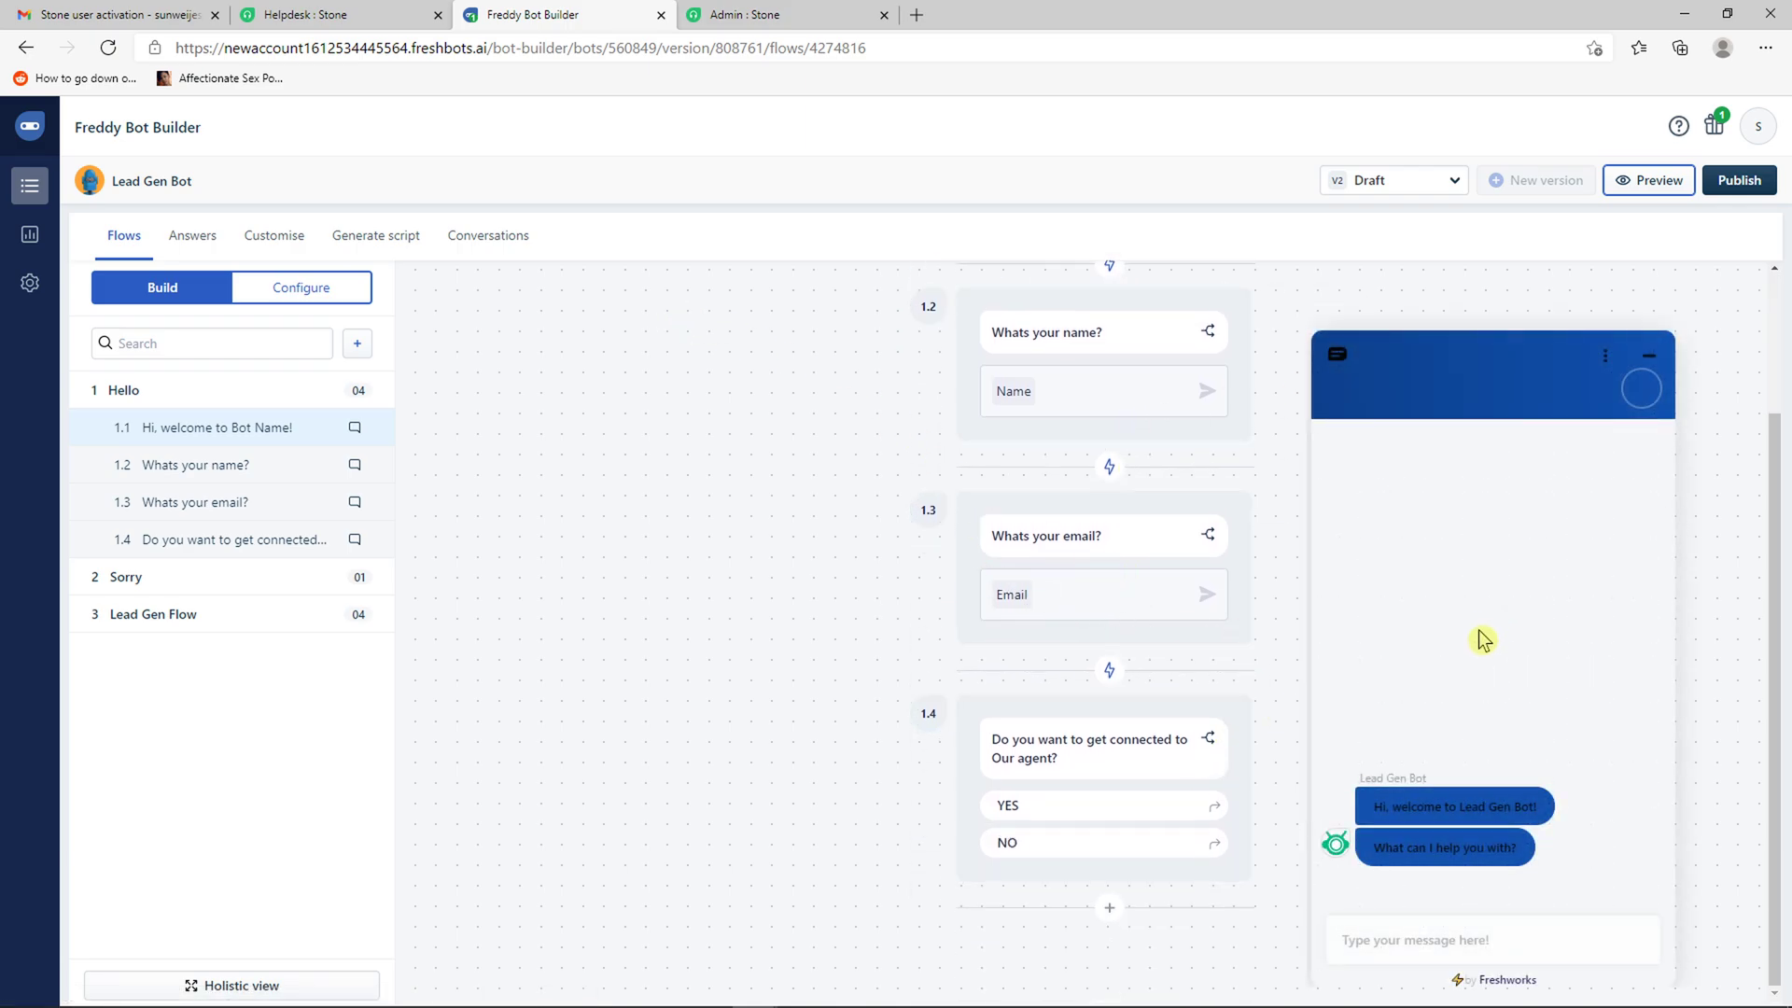
pyautogui.click(1407, 929)
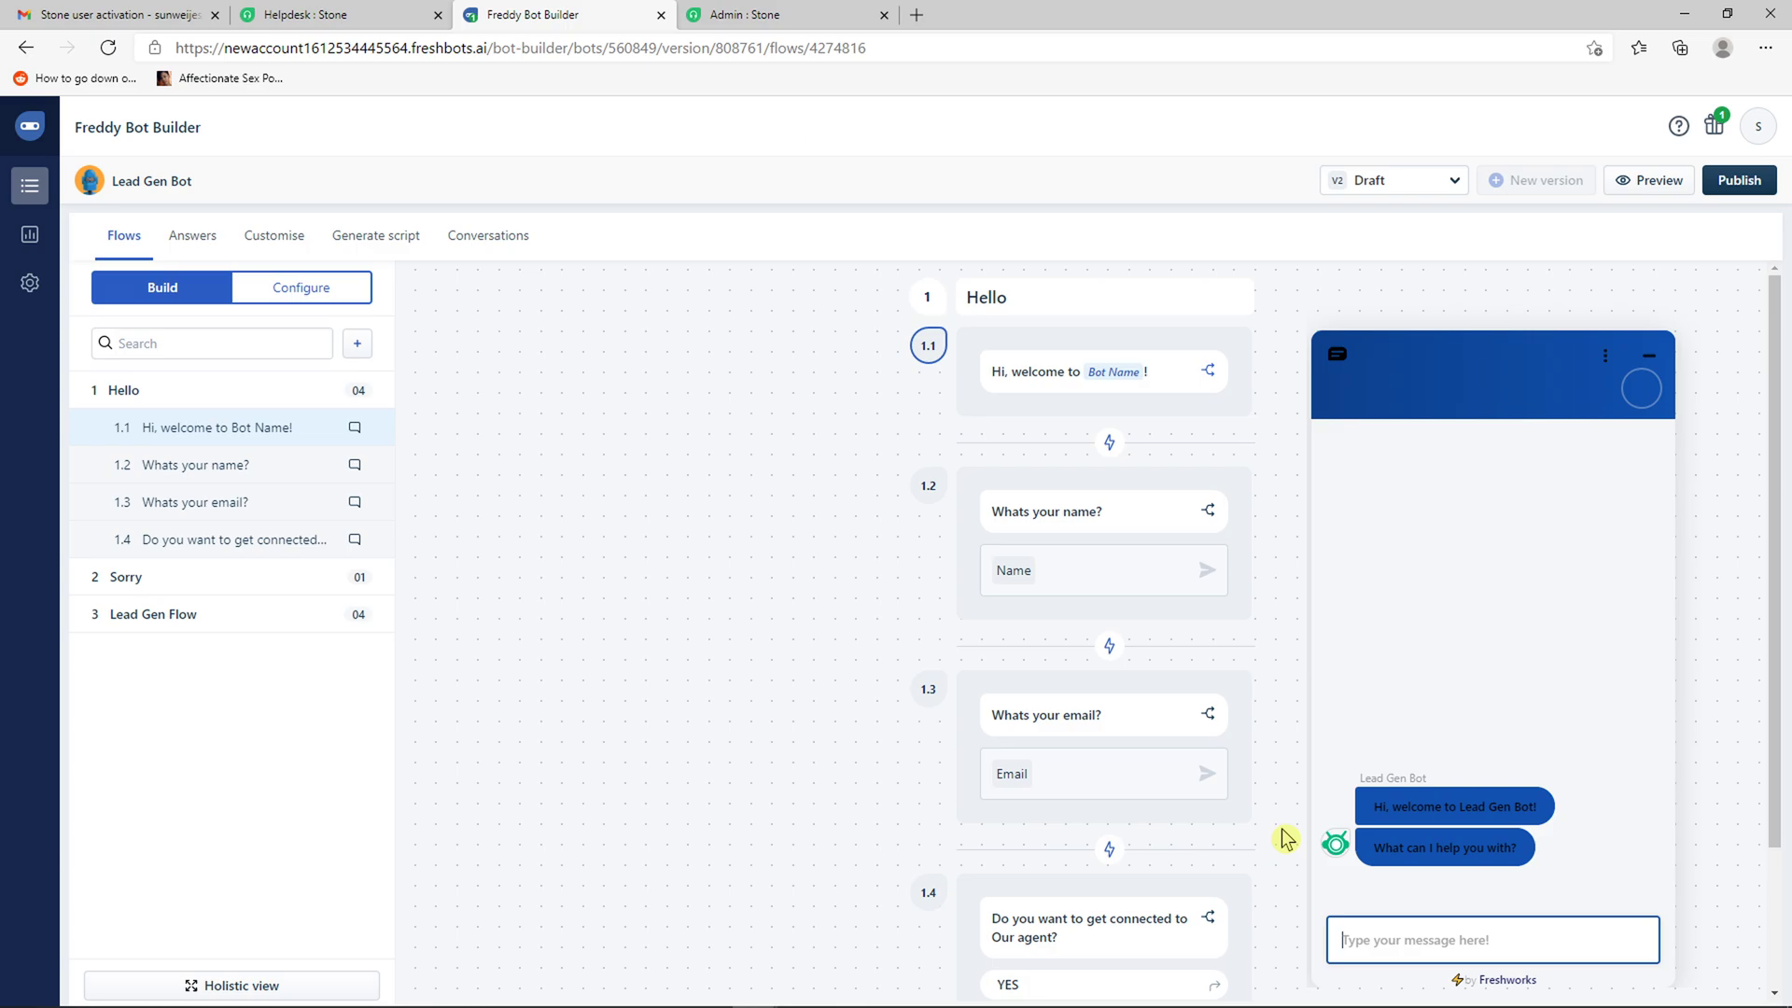
pyautogui.write('I need money')
pyautogui.press('Return')
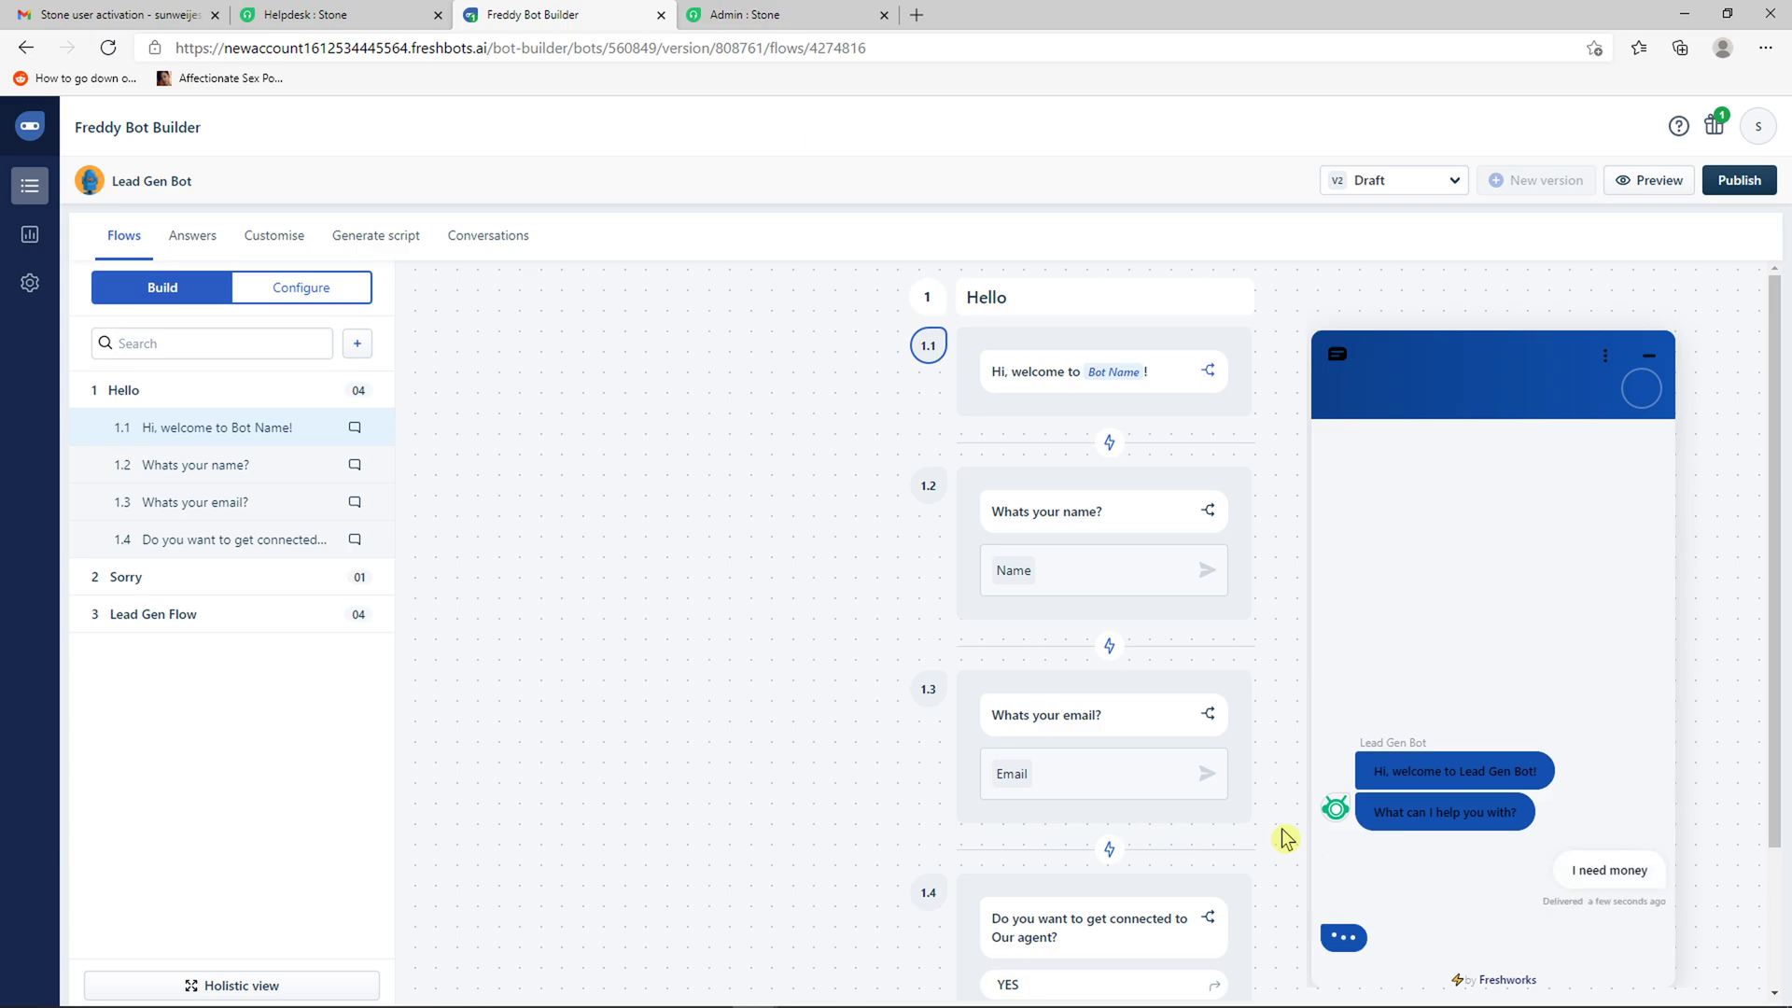
pyautogui.scroll(-1, 1295, 833)
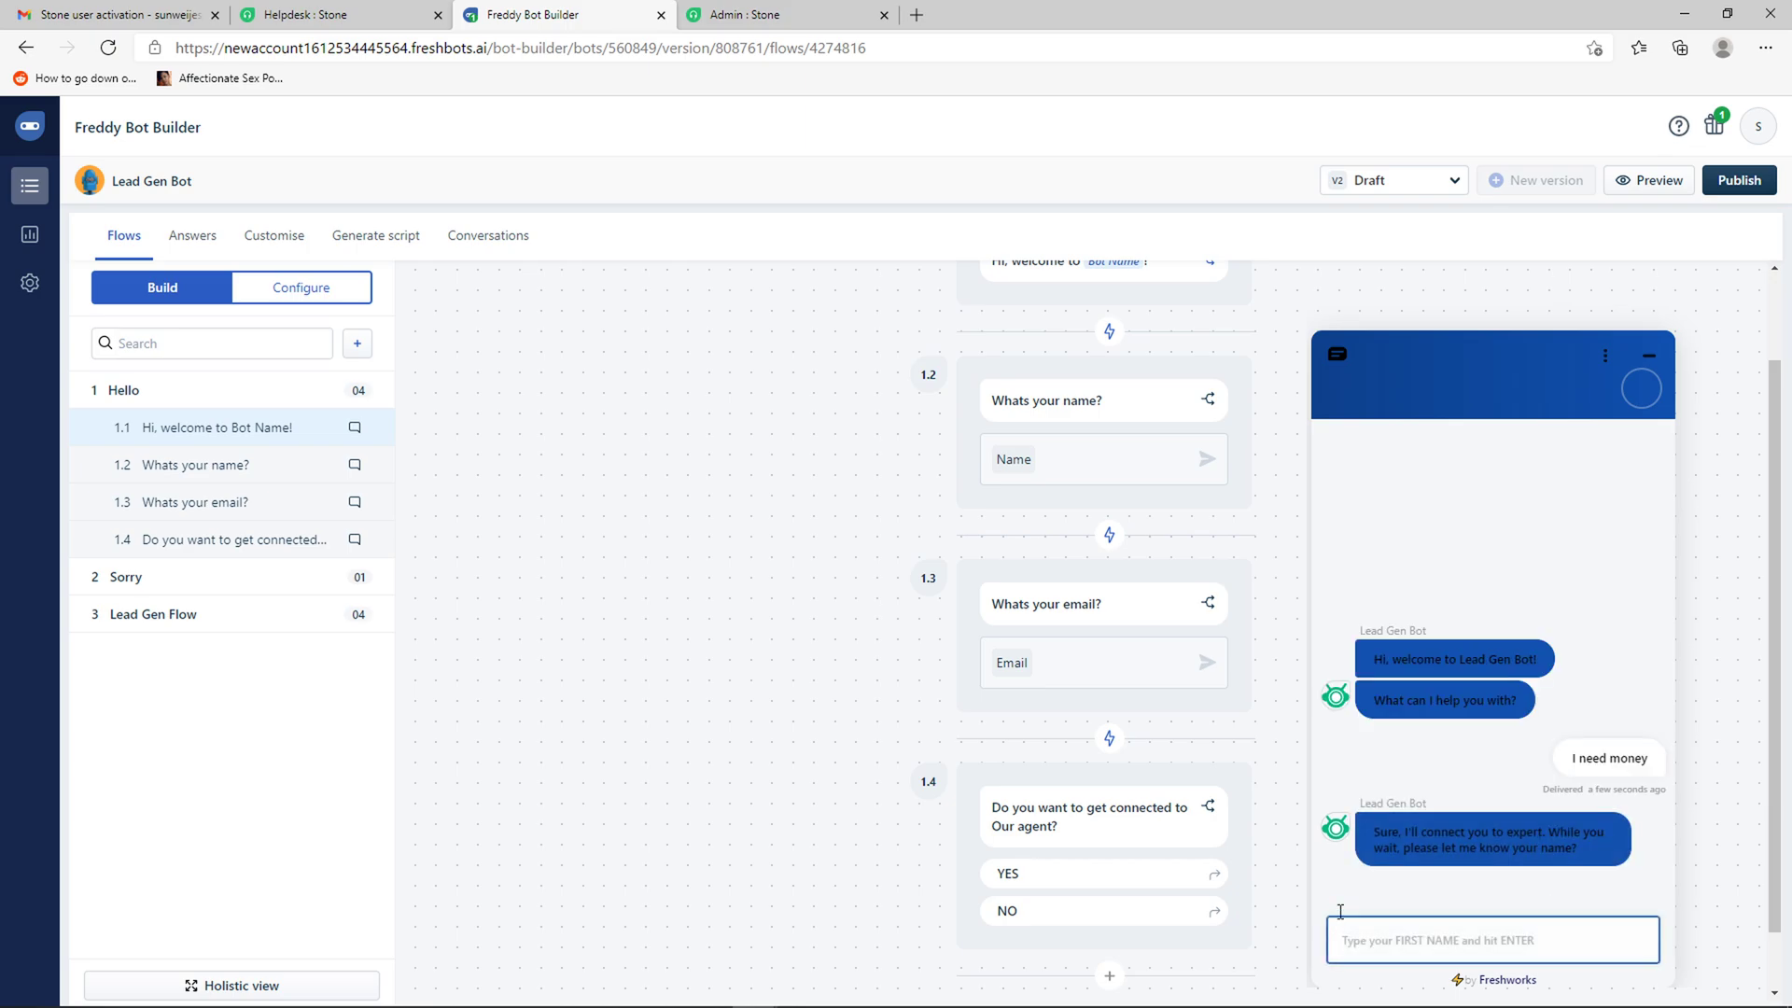
pyautogui.moveTo(1462, 840); pyautogui.dragTo(1586, 863)
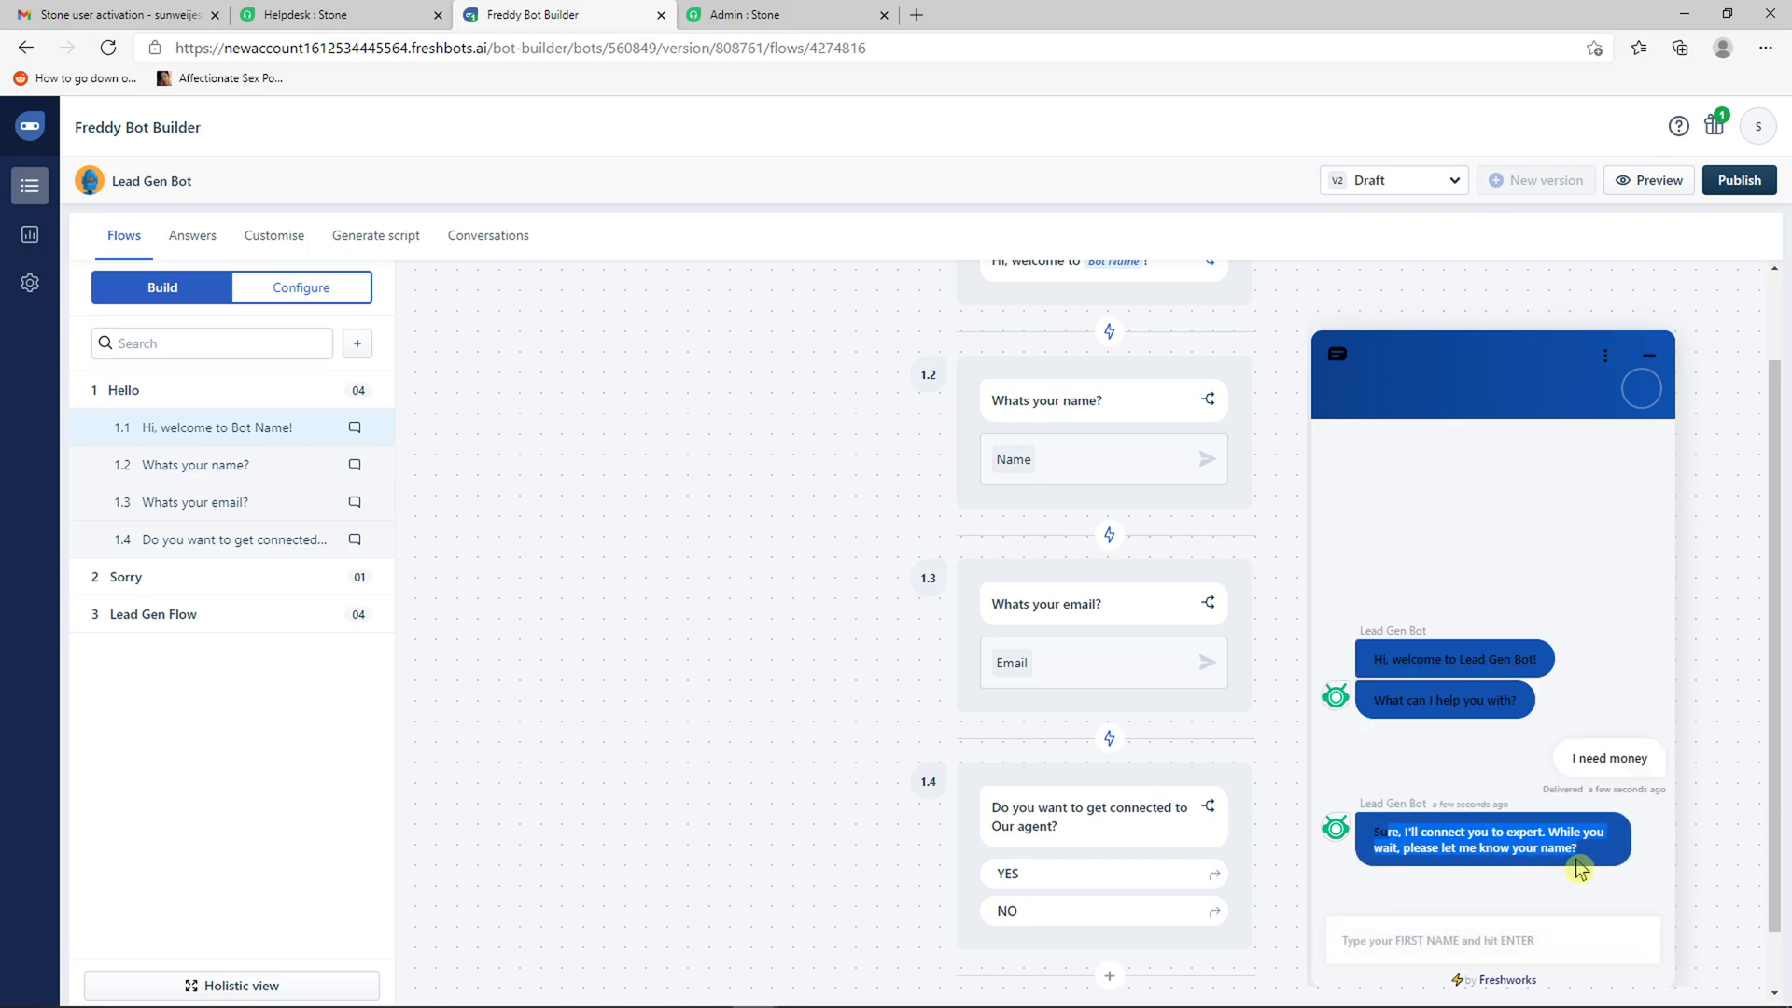
pyautogui.click(1437, 939)
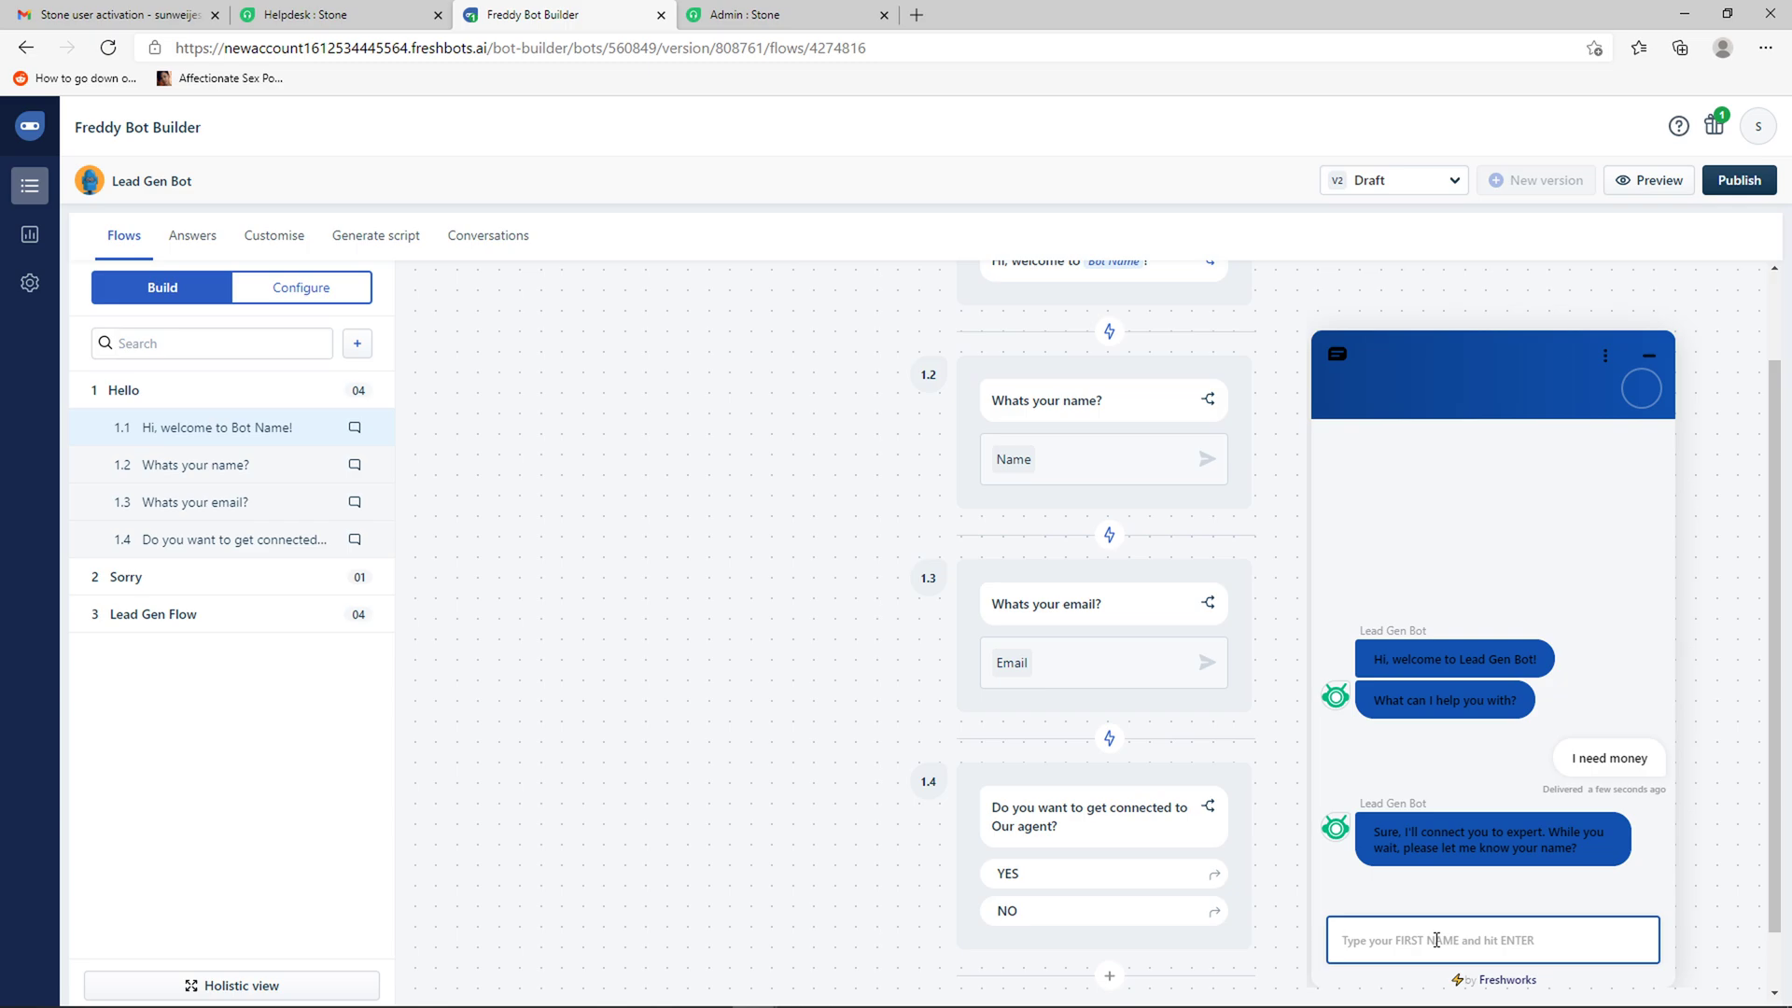
pyautogui.write('Marcus')
pyautogui.press('Return')
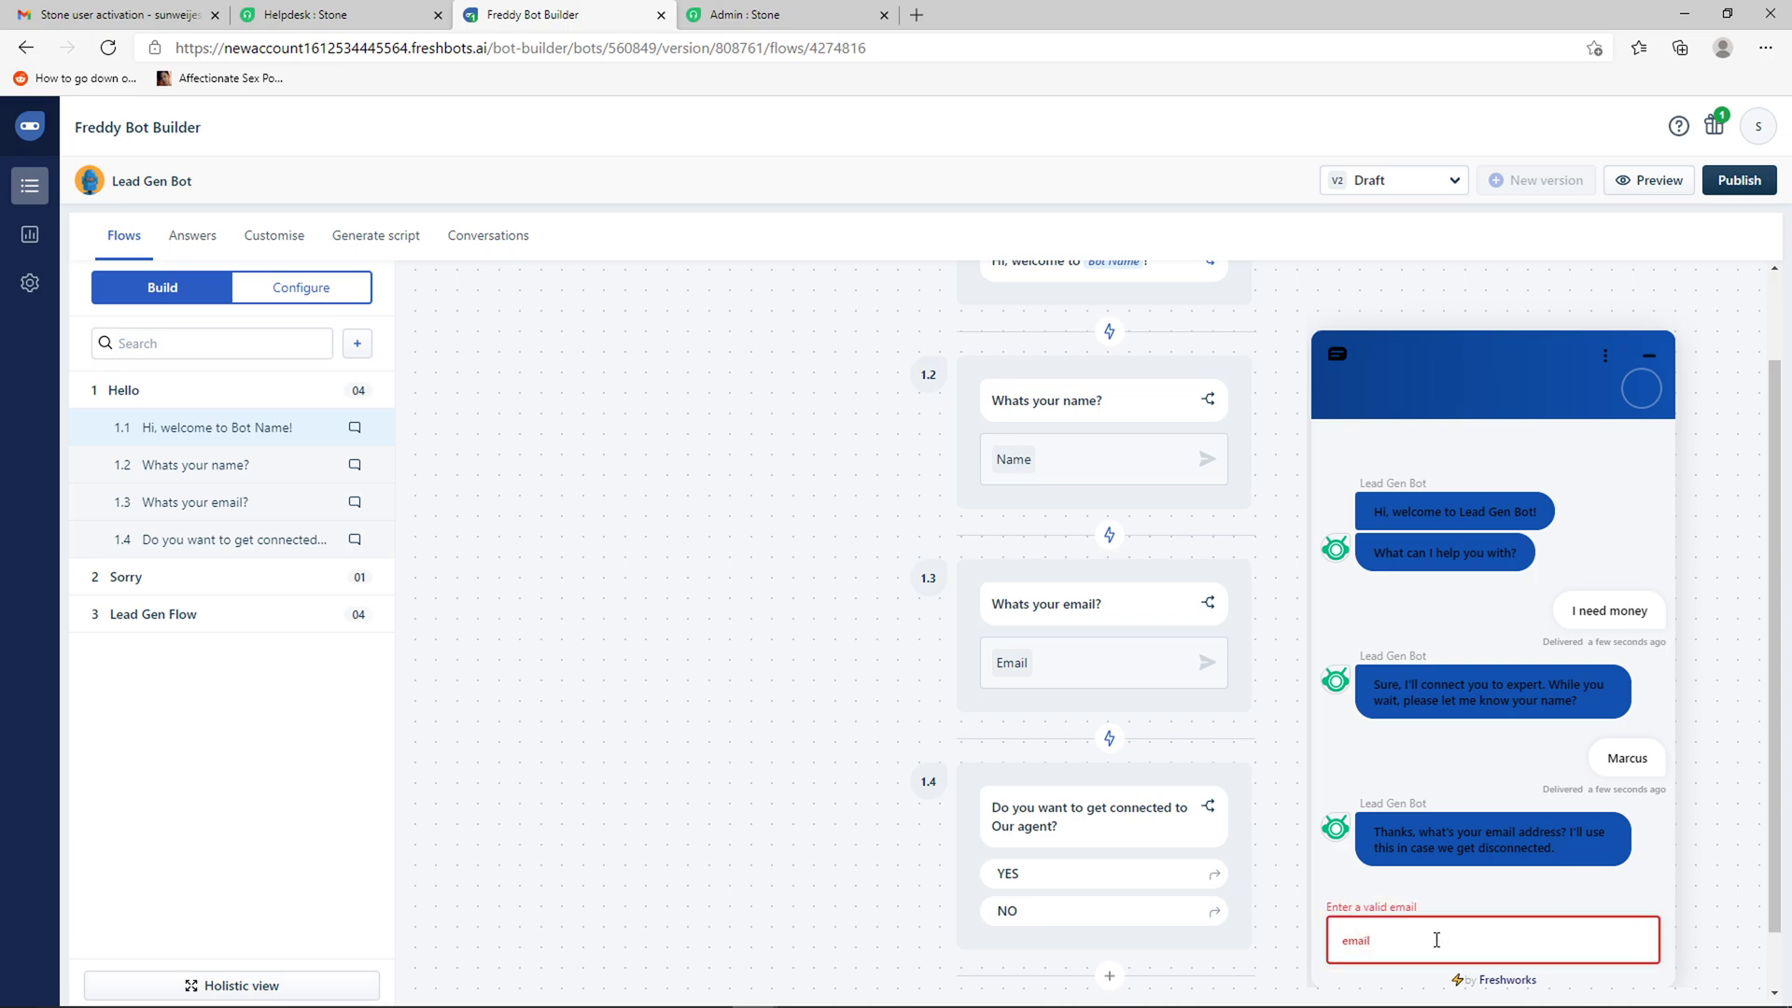
pyautogui.press('Return')
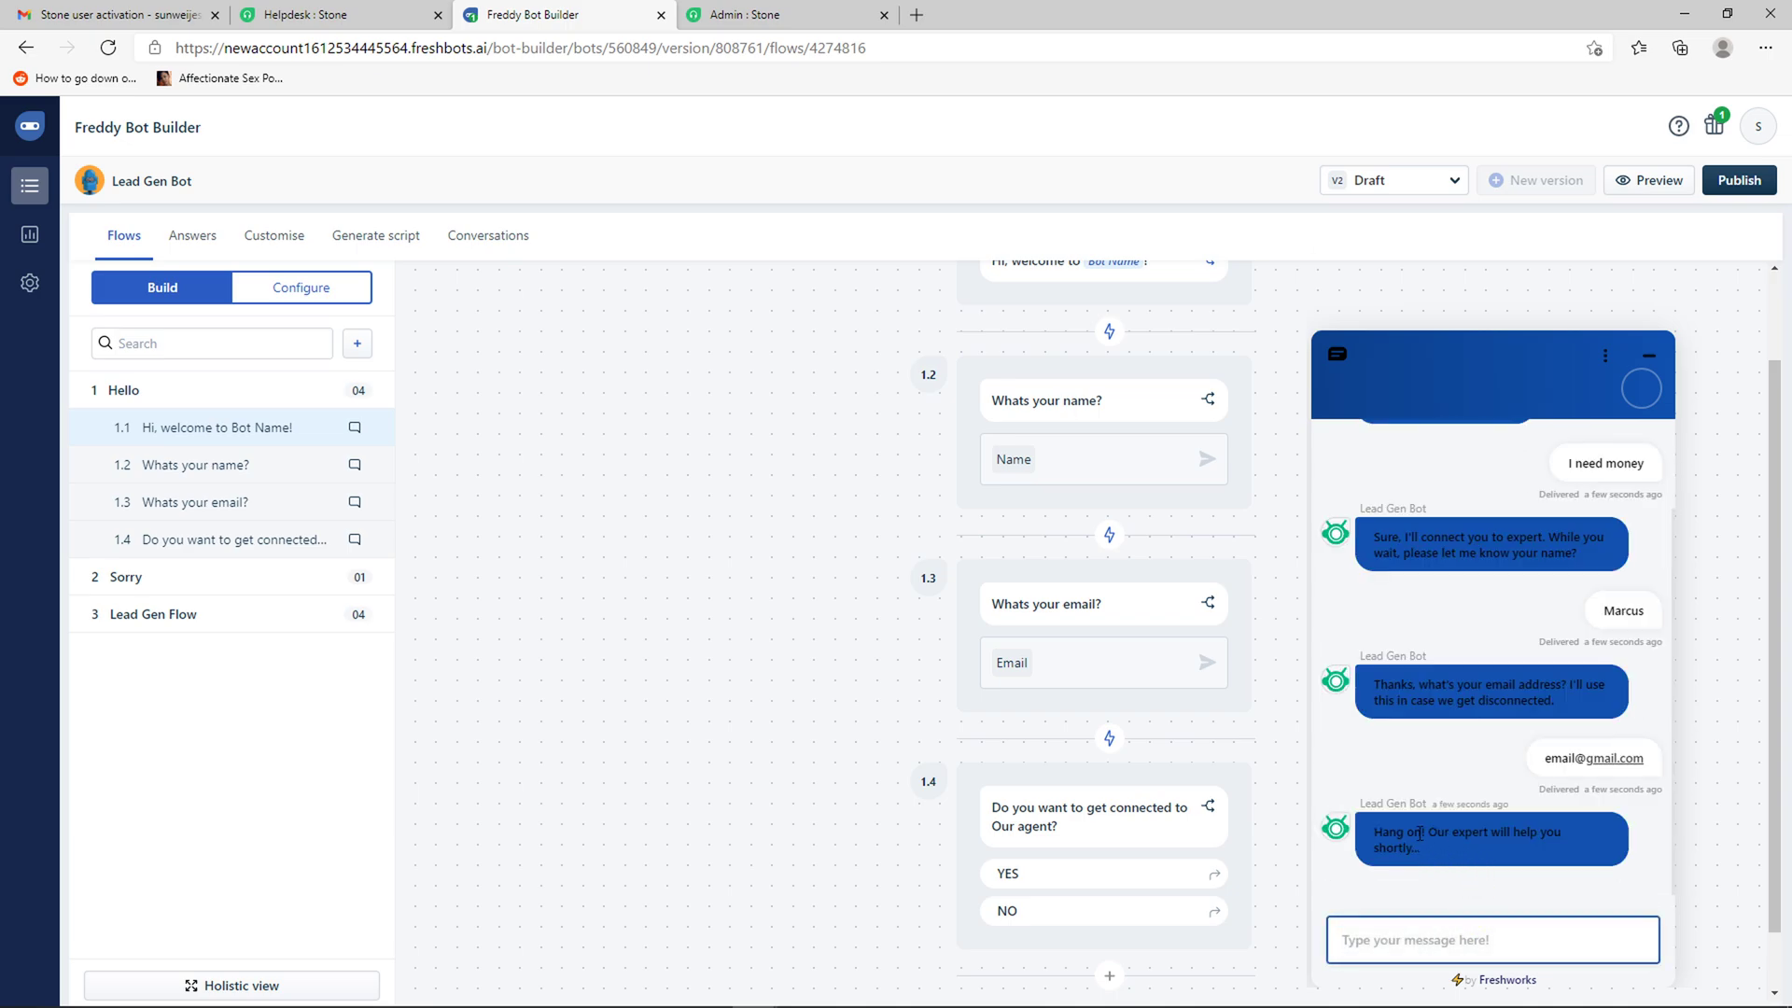
pyautogui.click(1649, 356)
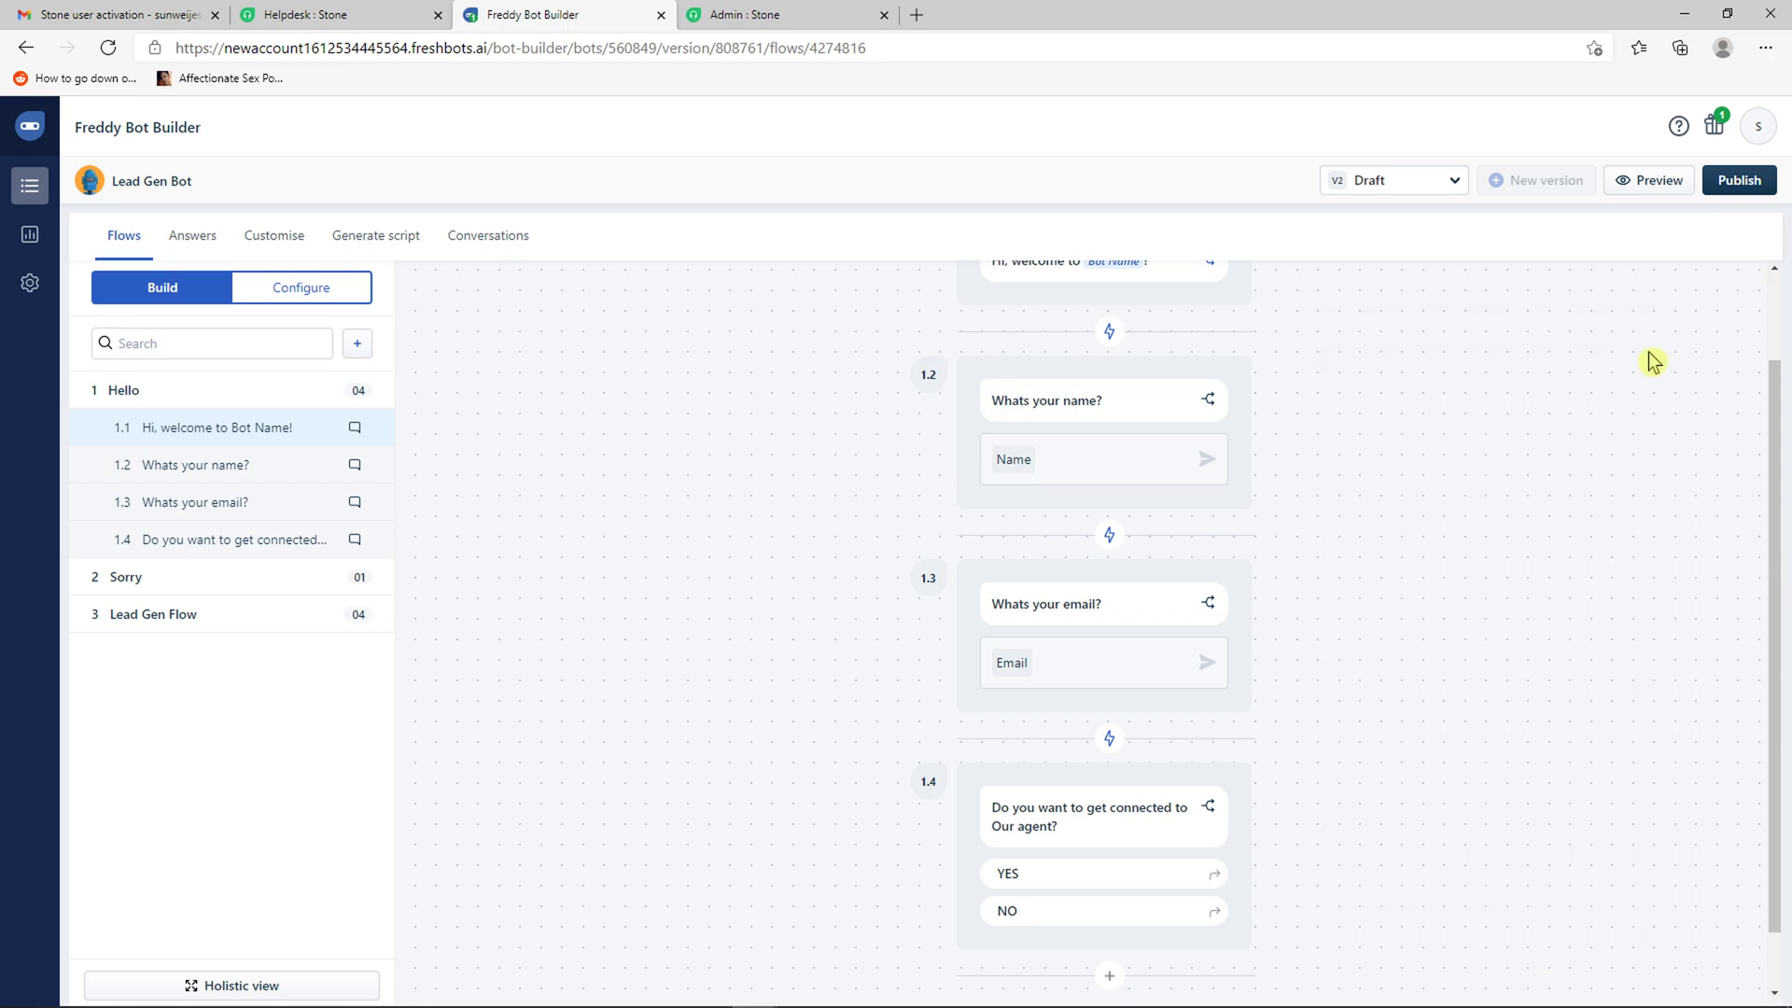
# Review the version list, step 1.3, the Sorry flow and Answers, then return to the Helpdesk tab.
pyautogui.click(1382, 180)
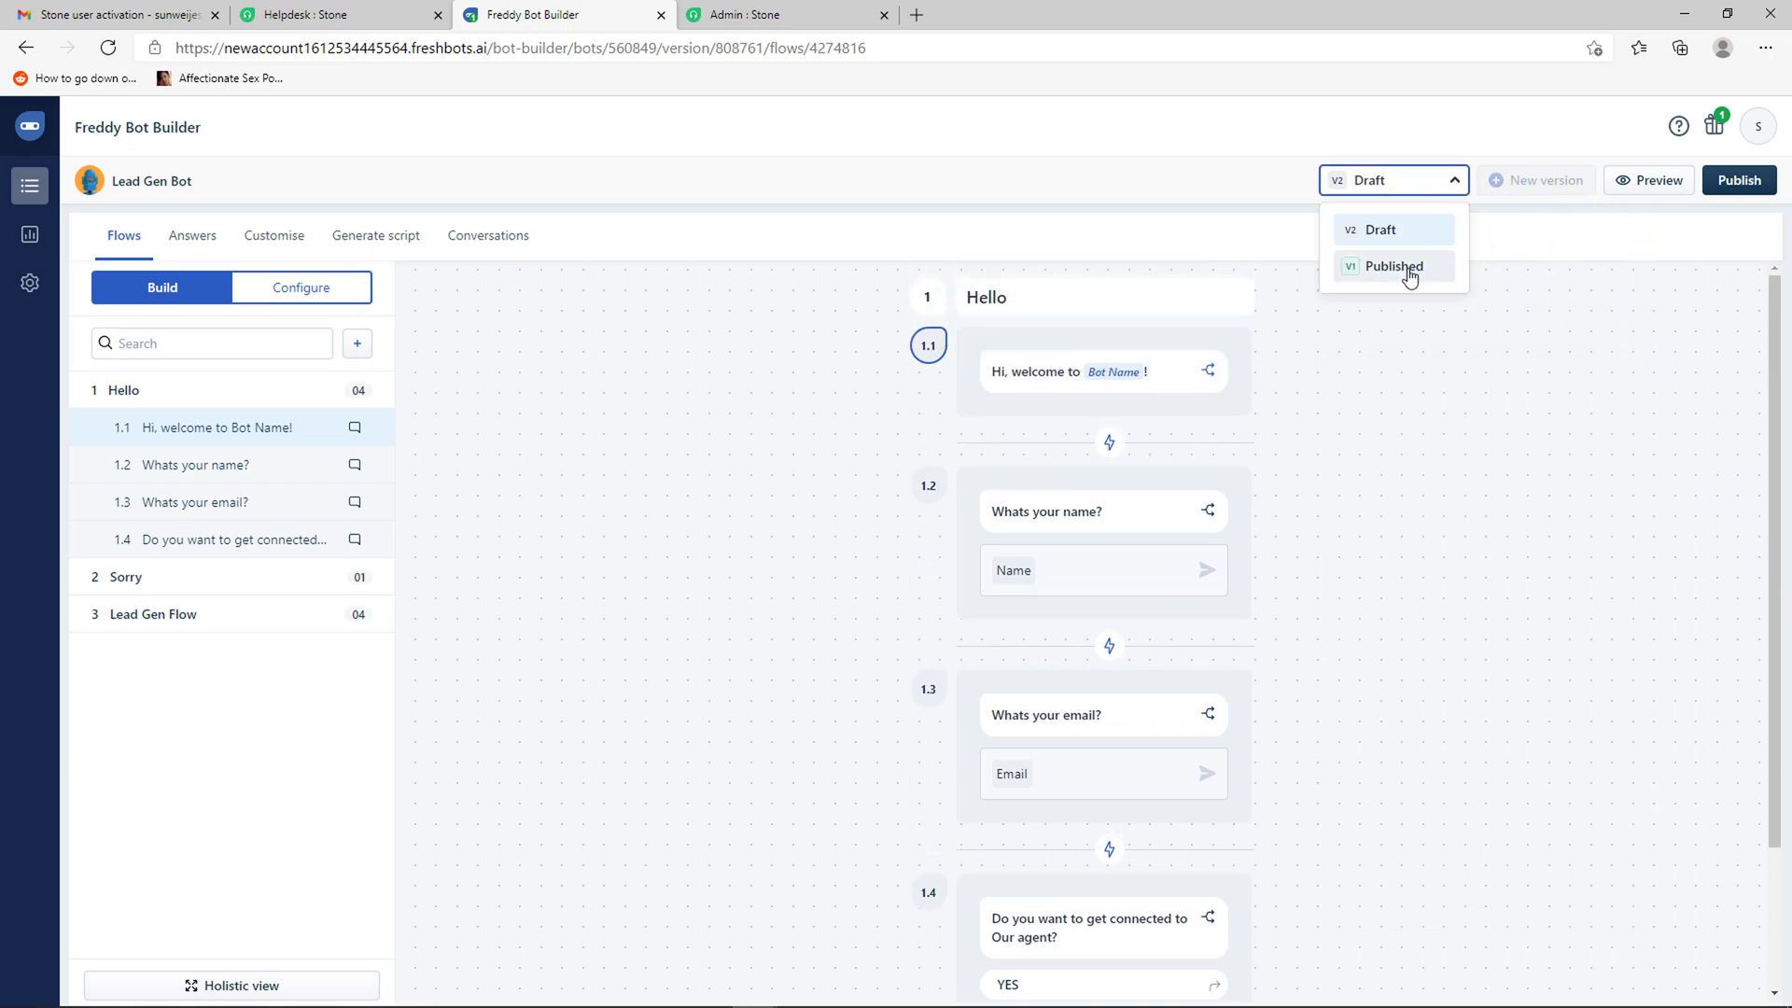
pyautogui.click(1460, 244)
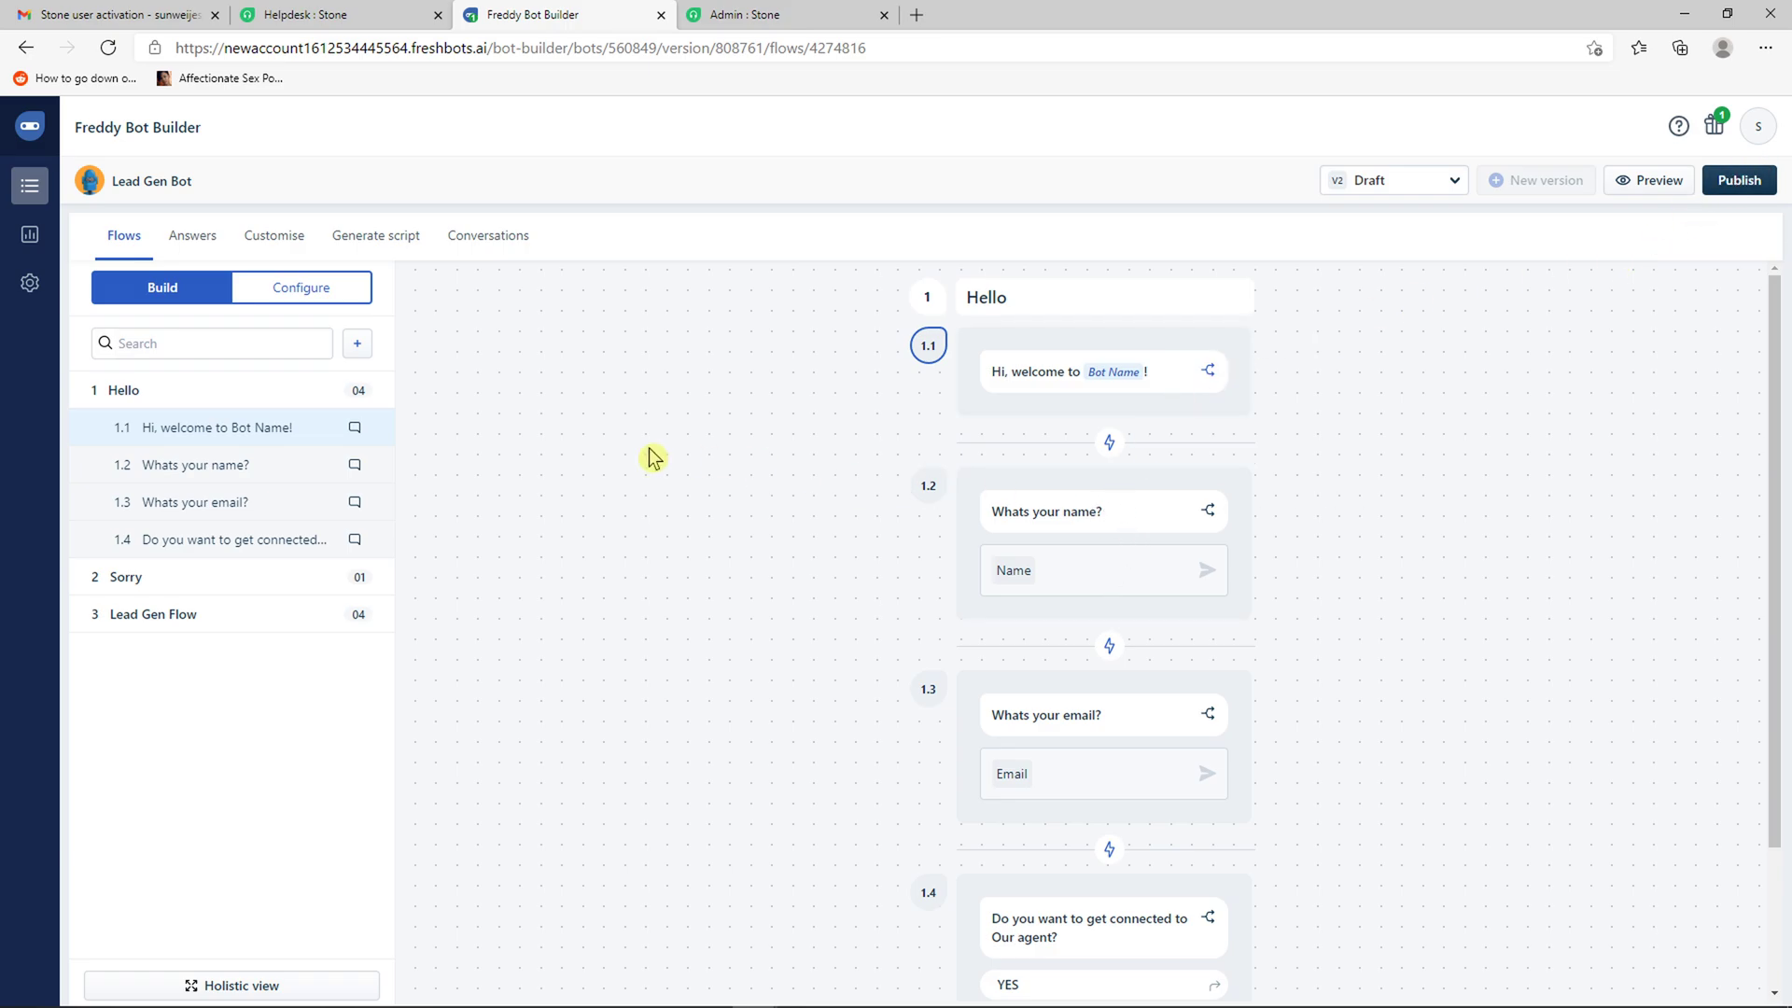
pyautogui.click(235, 504)
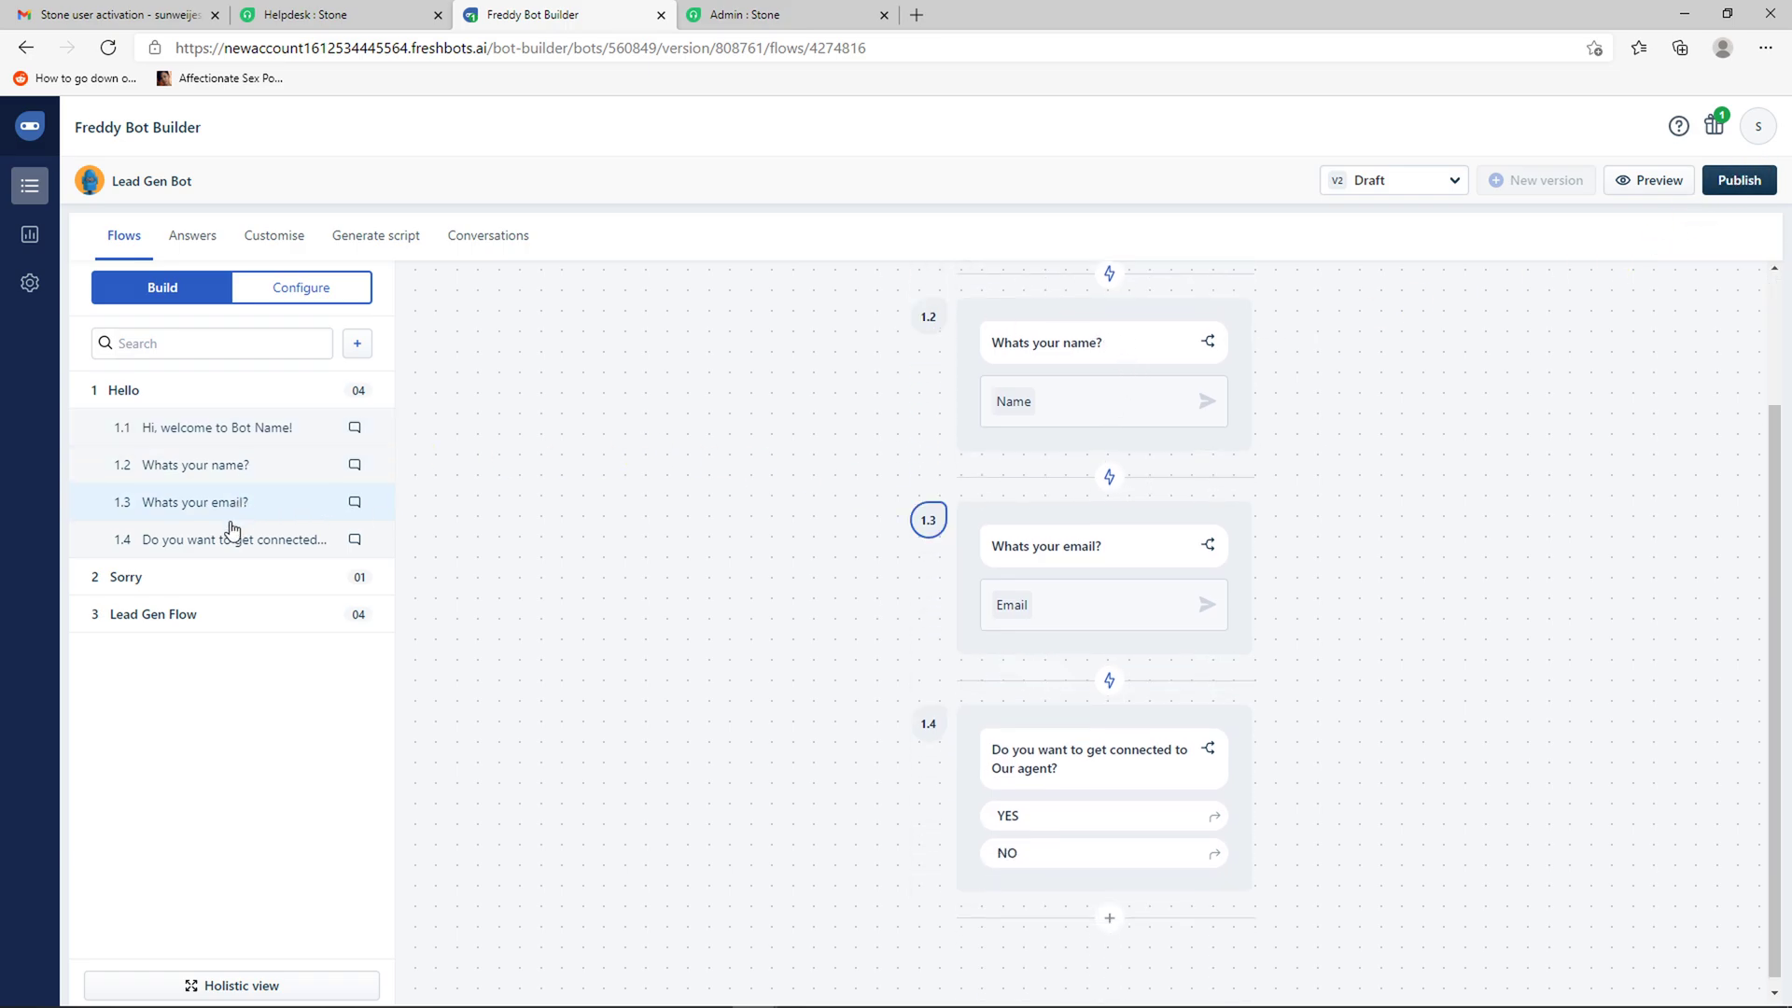
pyautogui.click(203, 593)
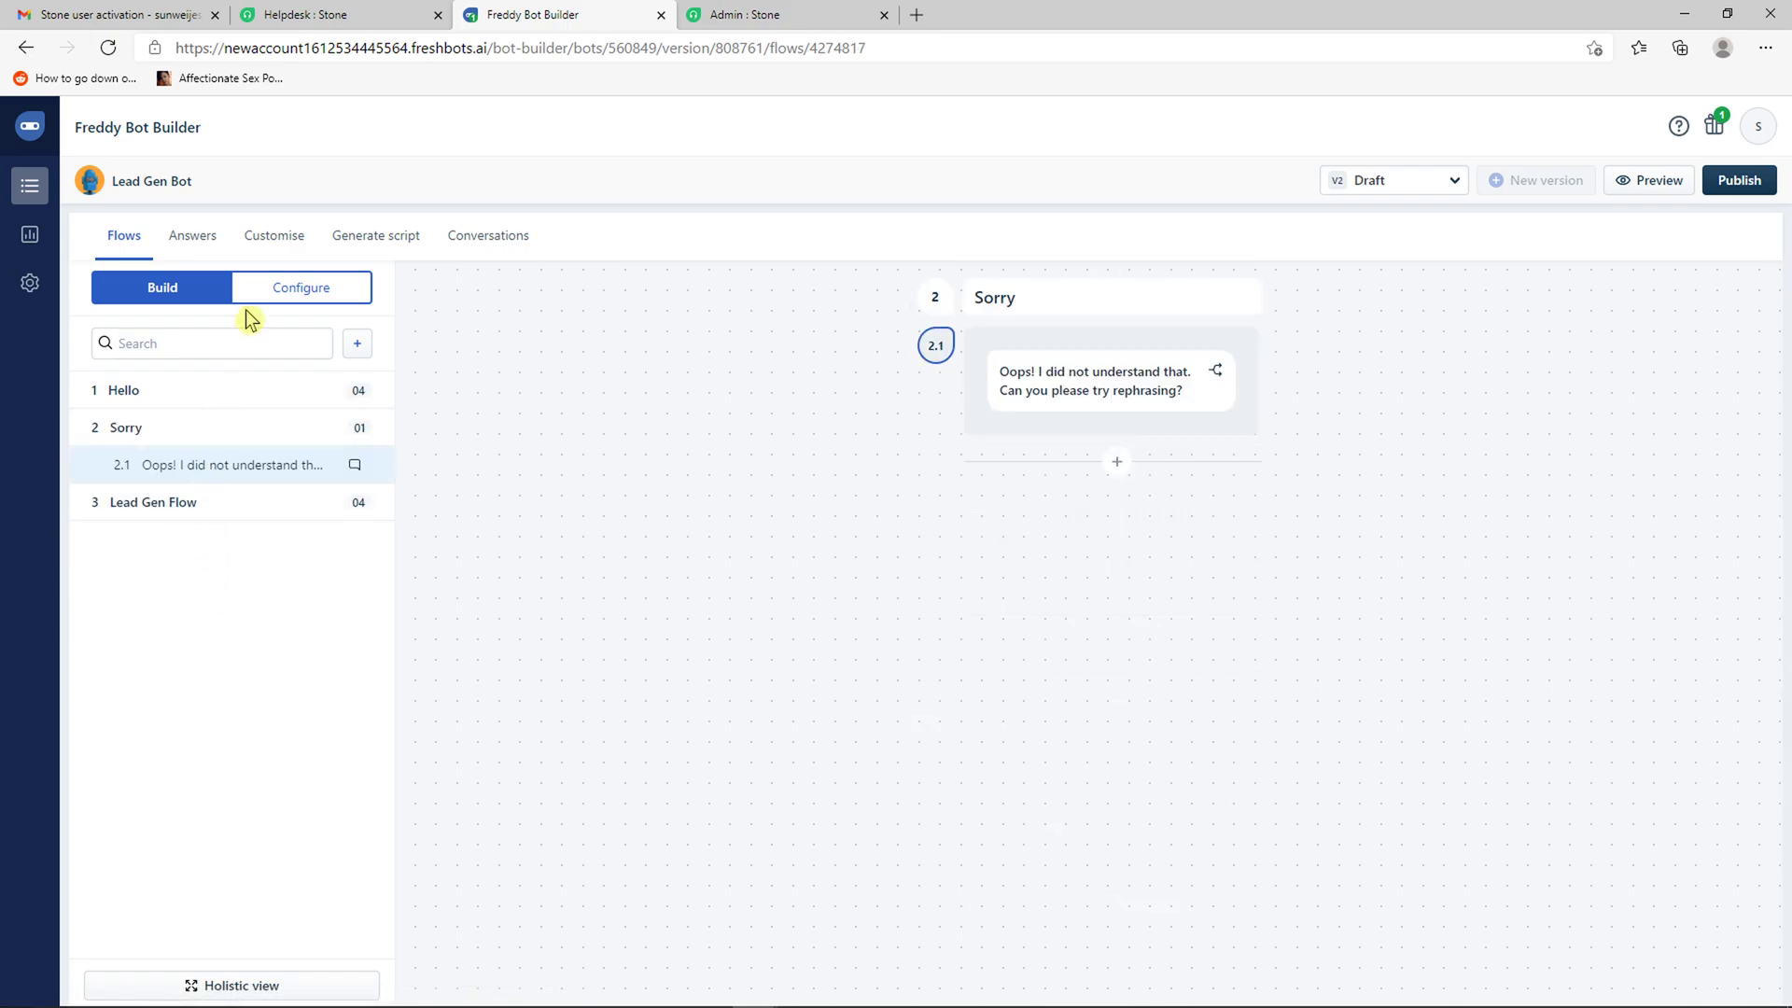
pyautogui.click(193, 249)
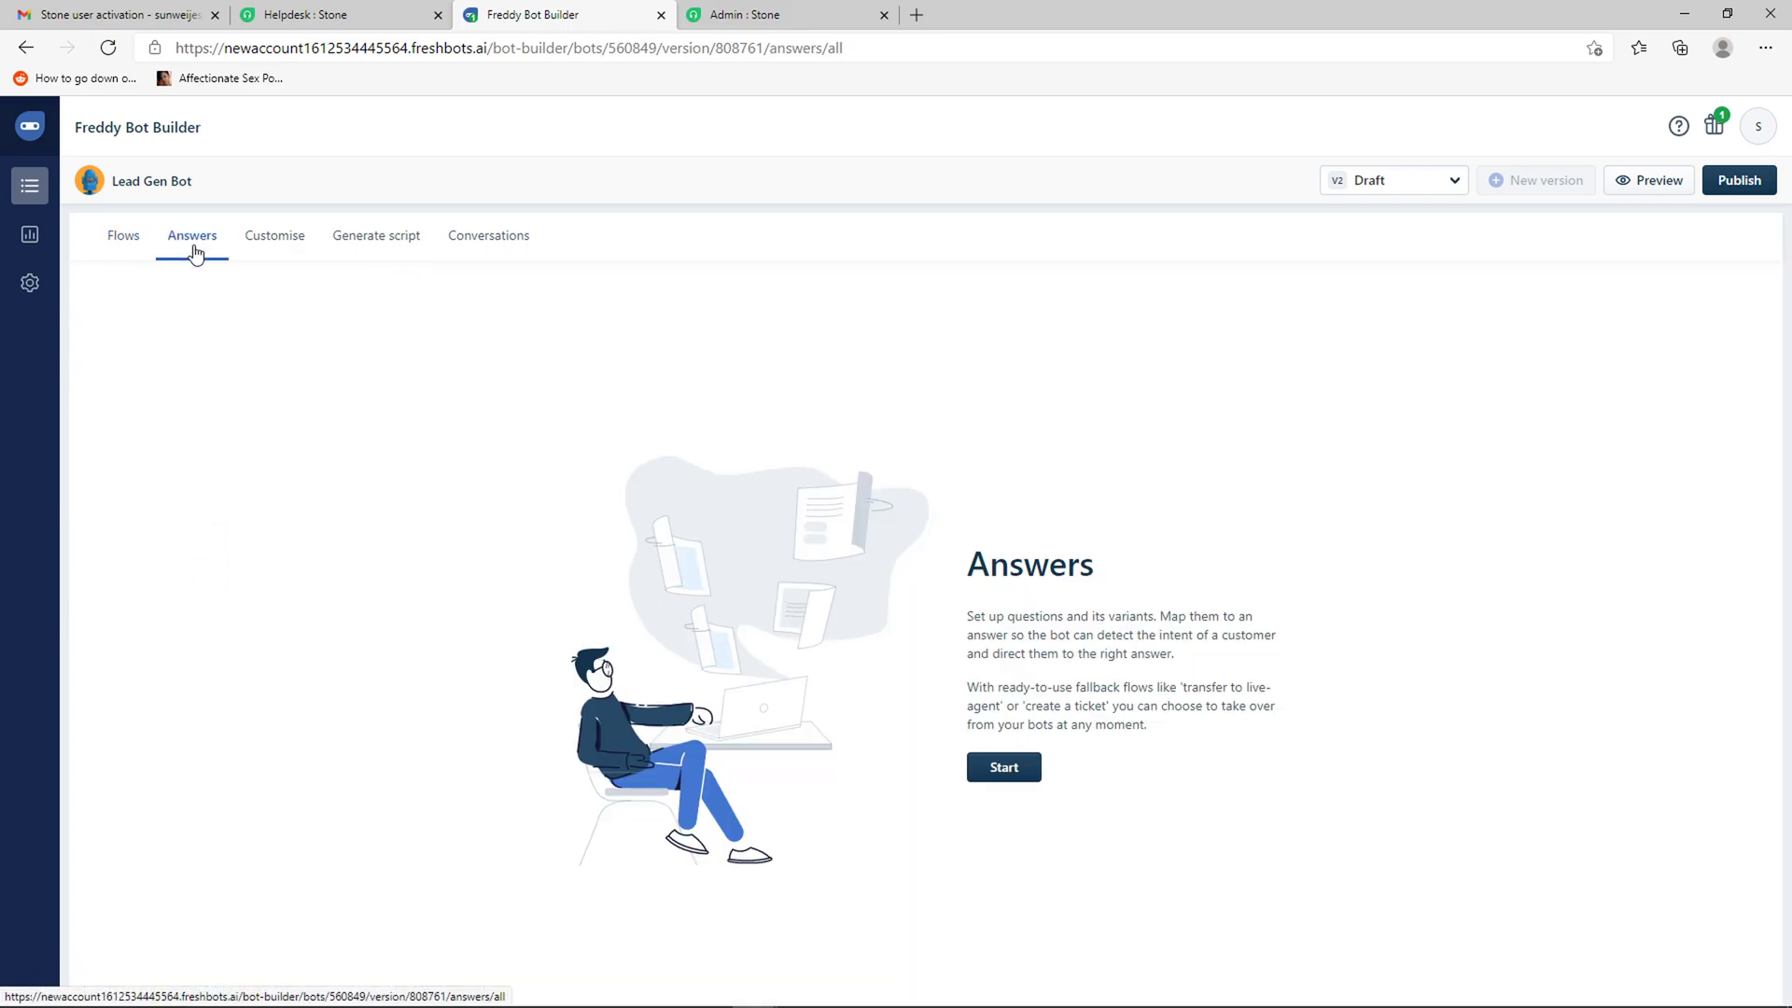
pyautogui.click(120, 241)
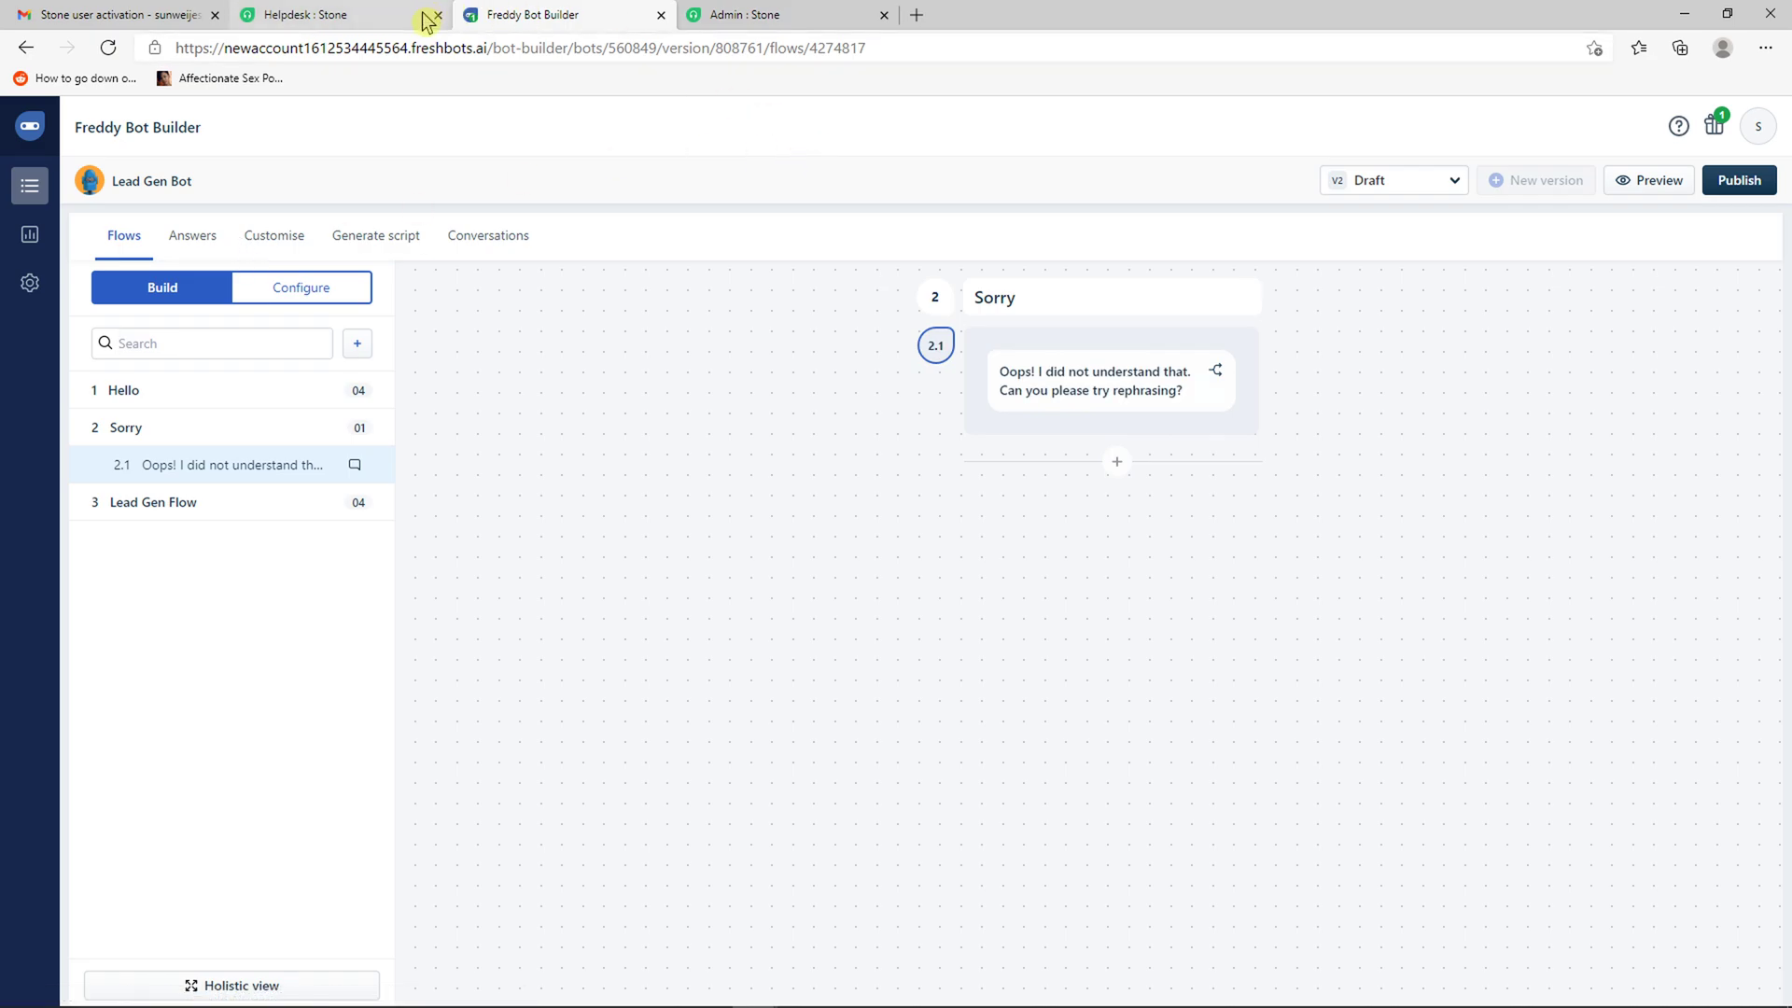
pyautogui.click(280, 15)
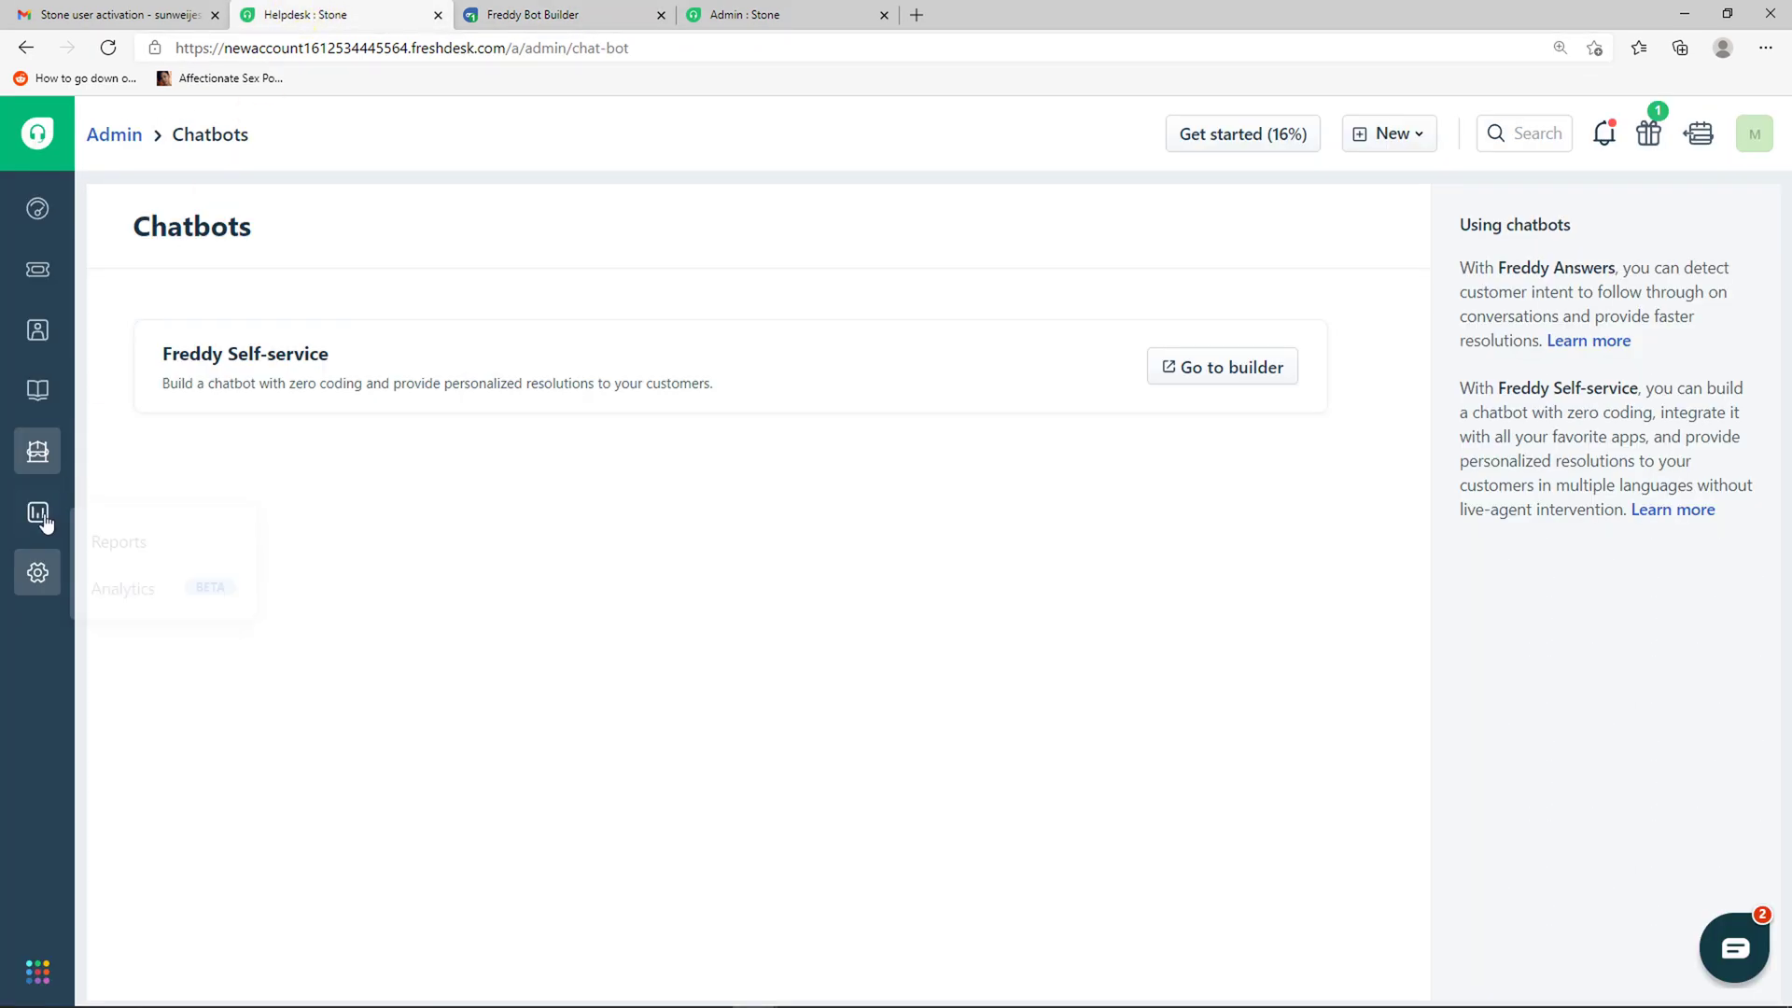
# Review the Helpdesk general settings unchanged, then return to Admin and open the account menu.
pyautogui.click(38, 572)
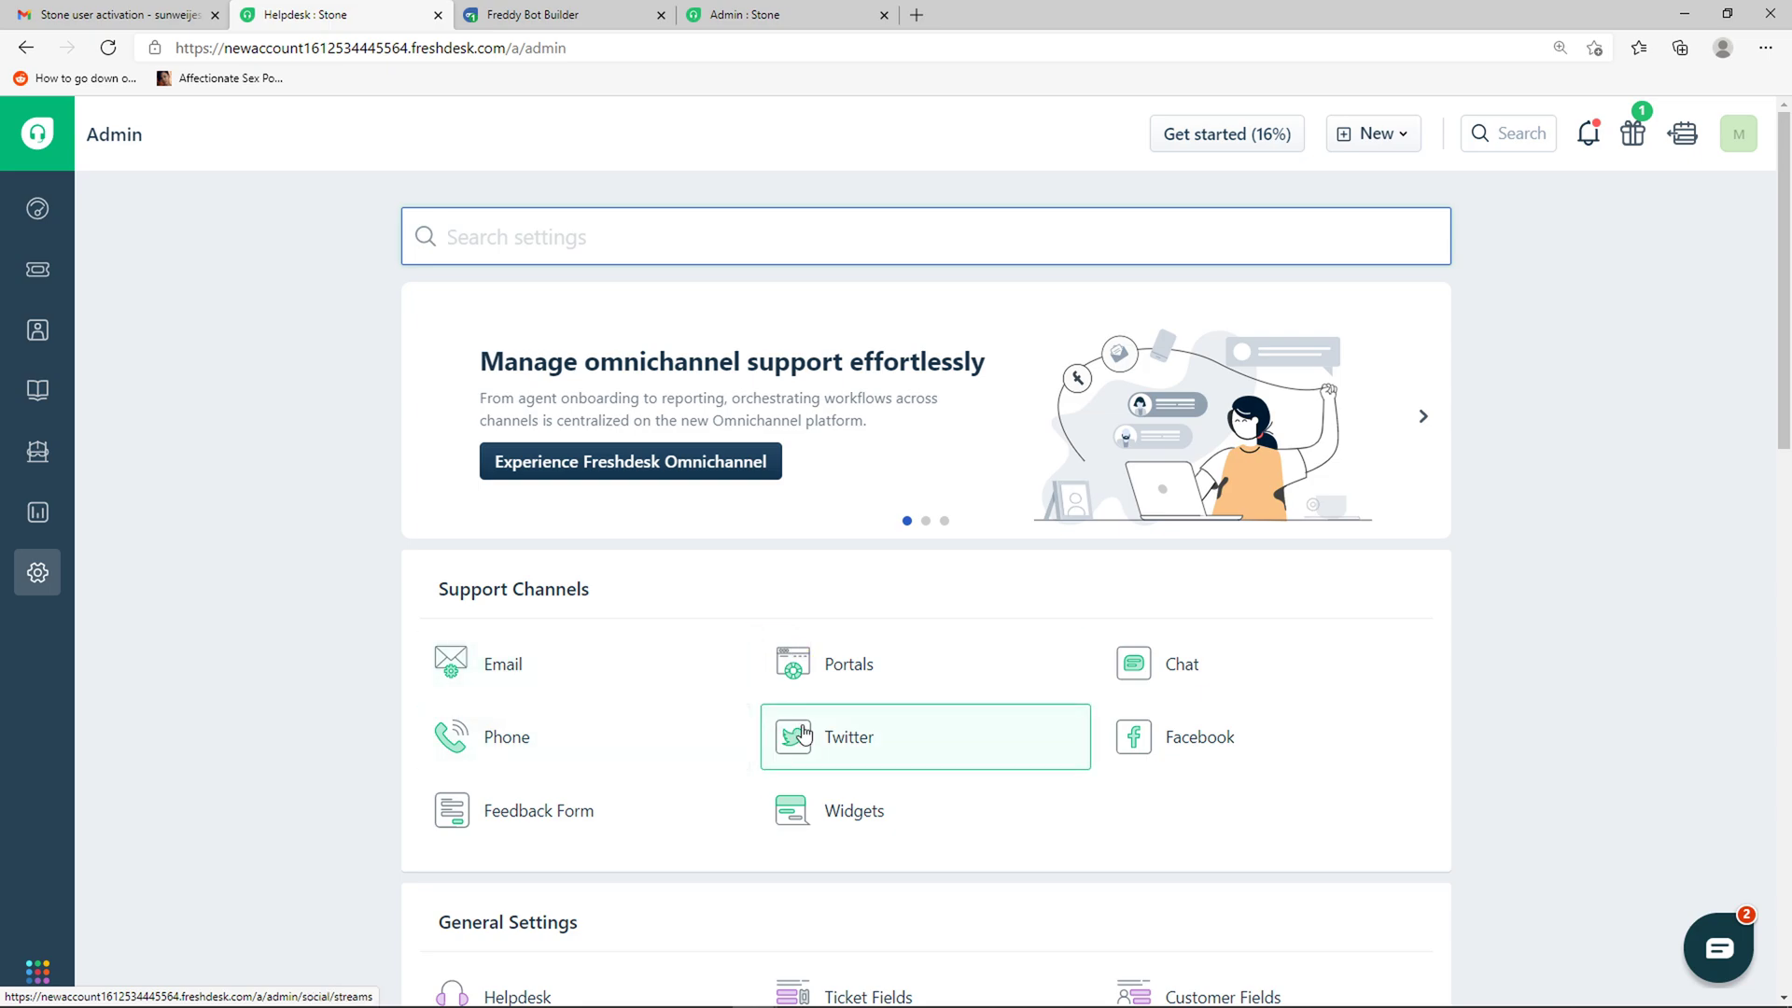
pyautogui.scroll(-4, 732, 748)
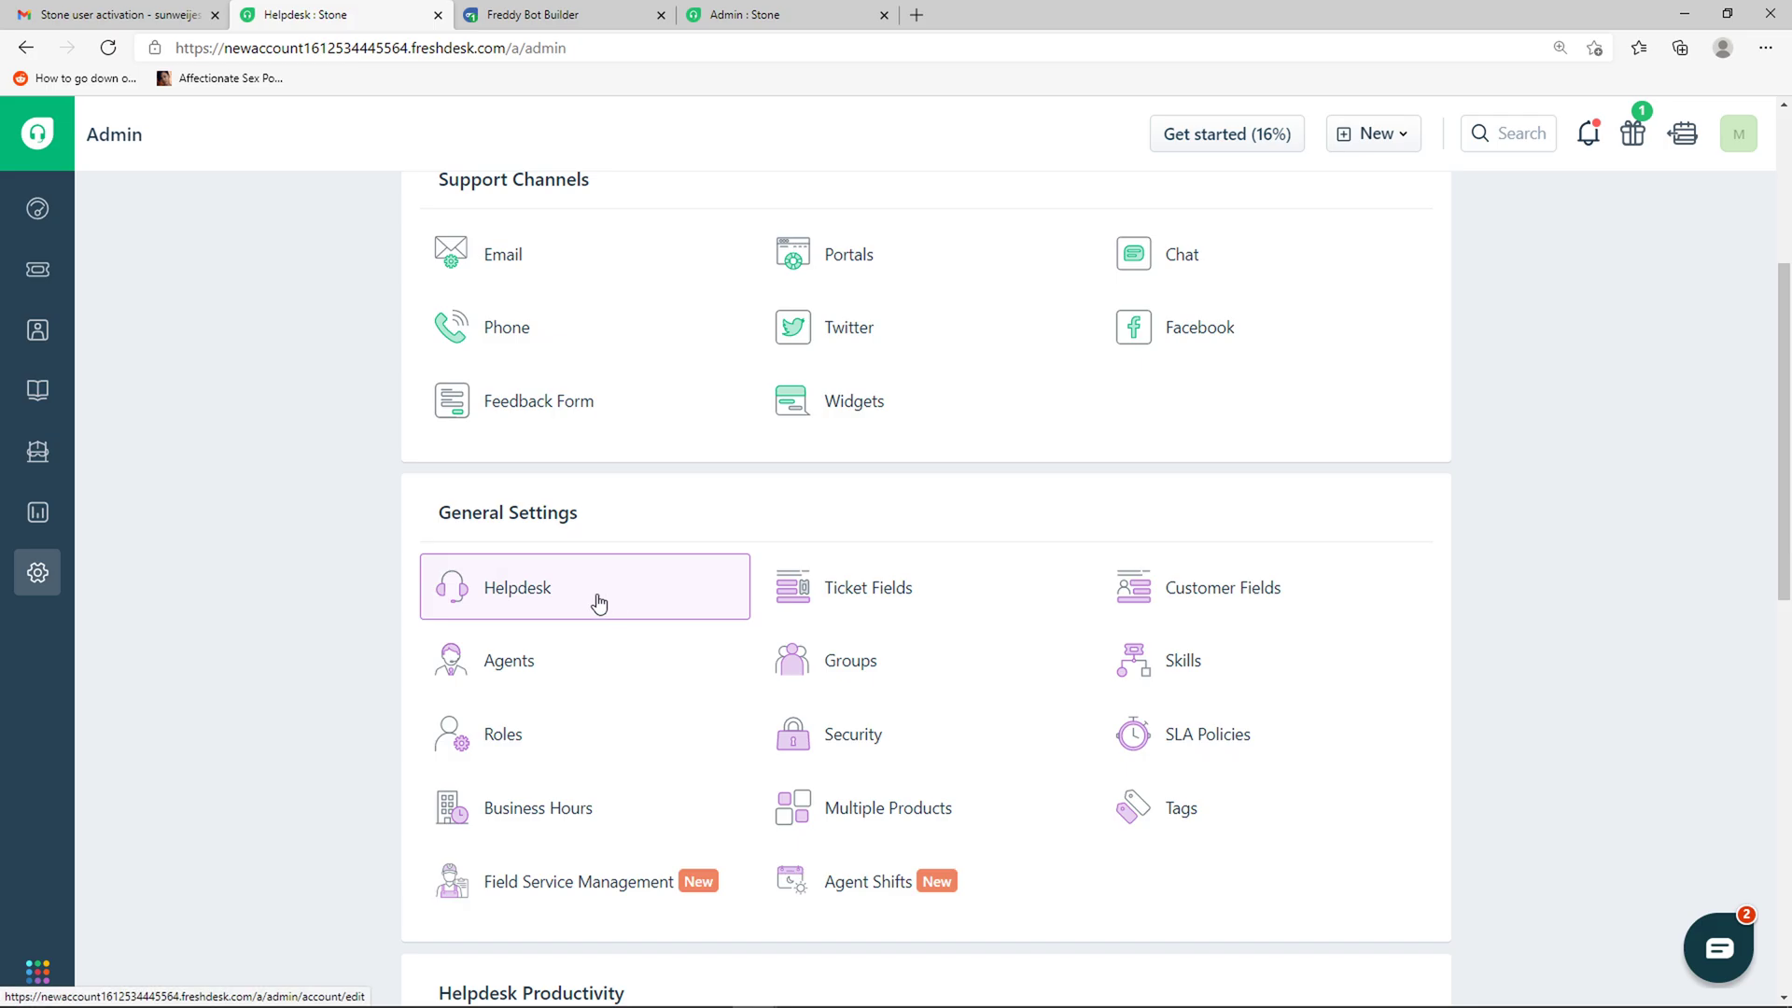
pyautogui.click(598, 604)
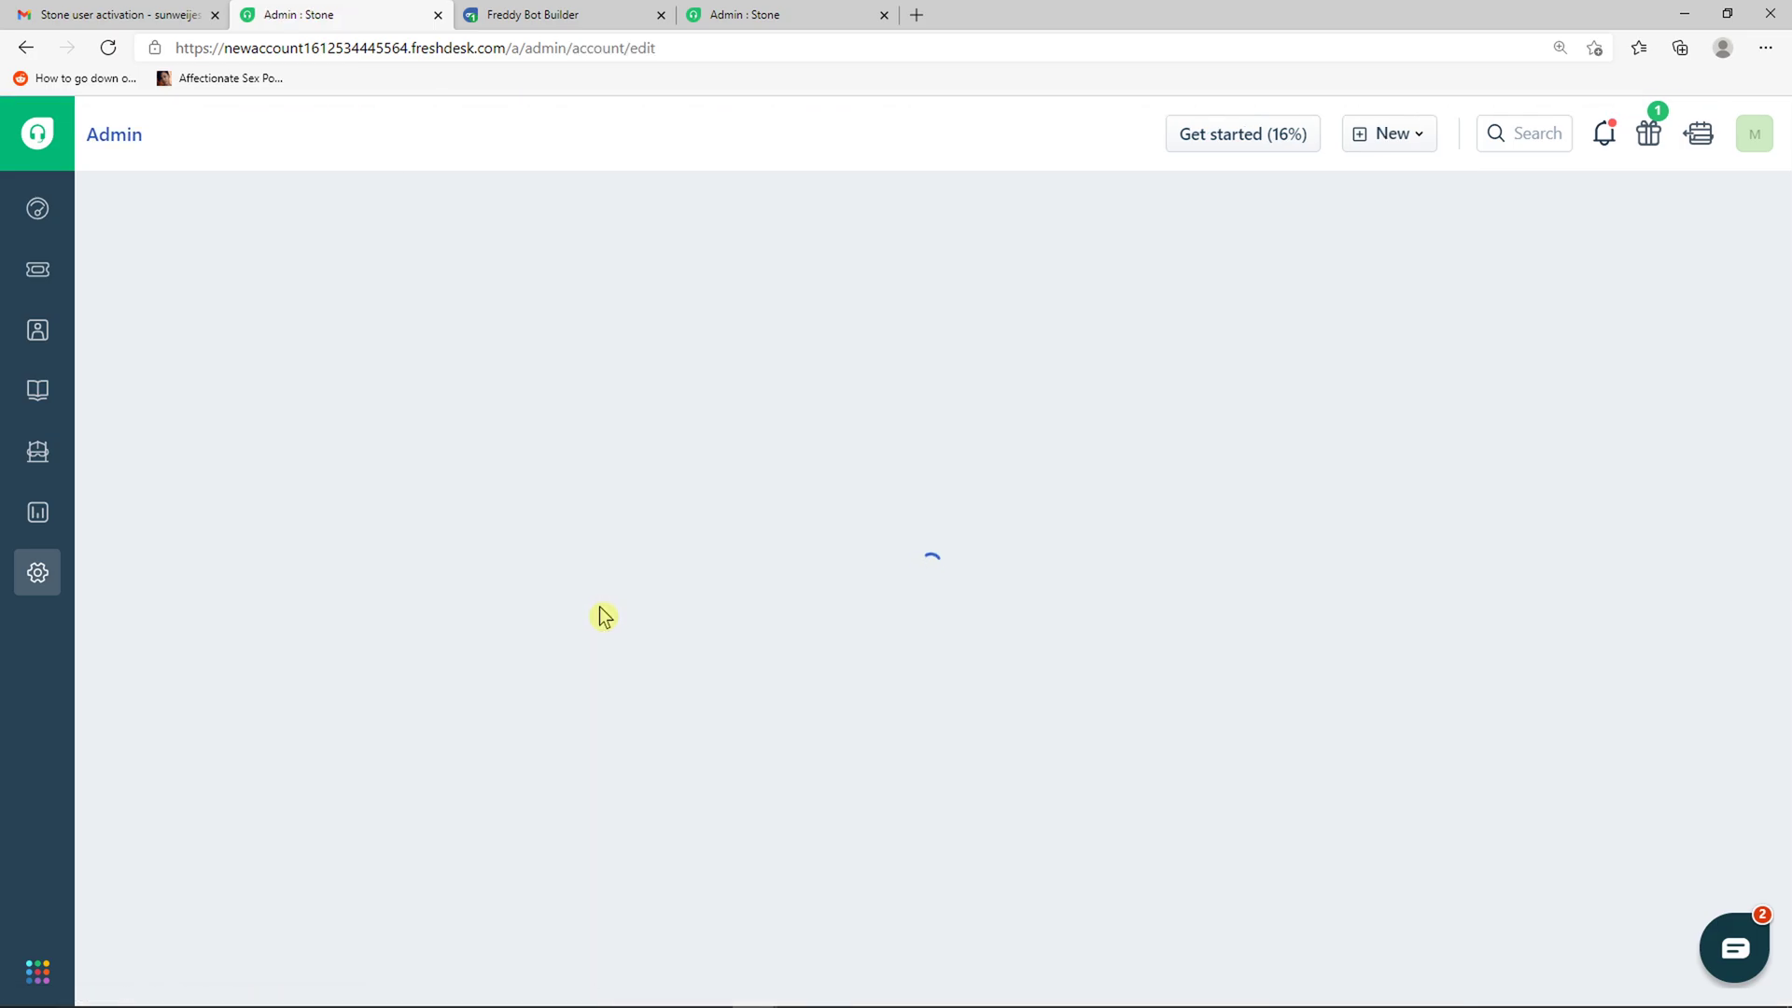
pyautogui.scroll(-2, 478, 584)
pyautogui.scroll(2, 468, 611)
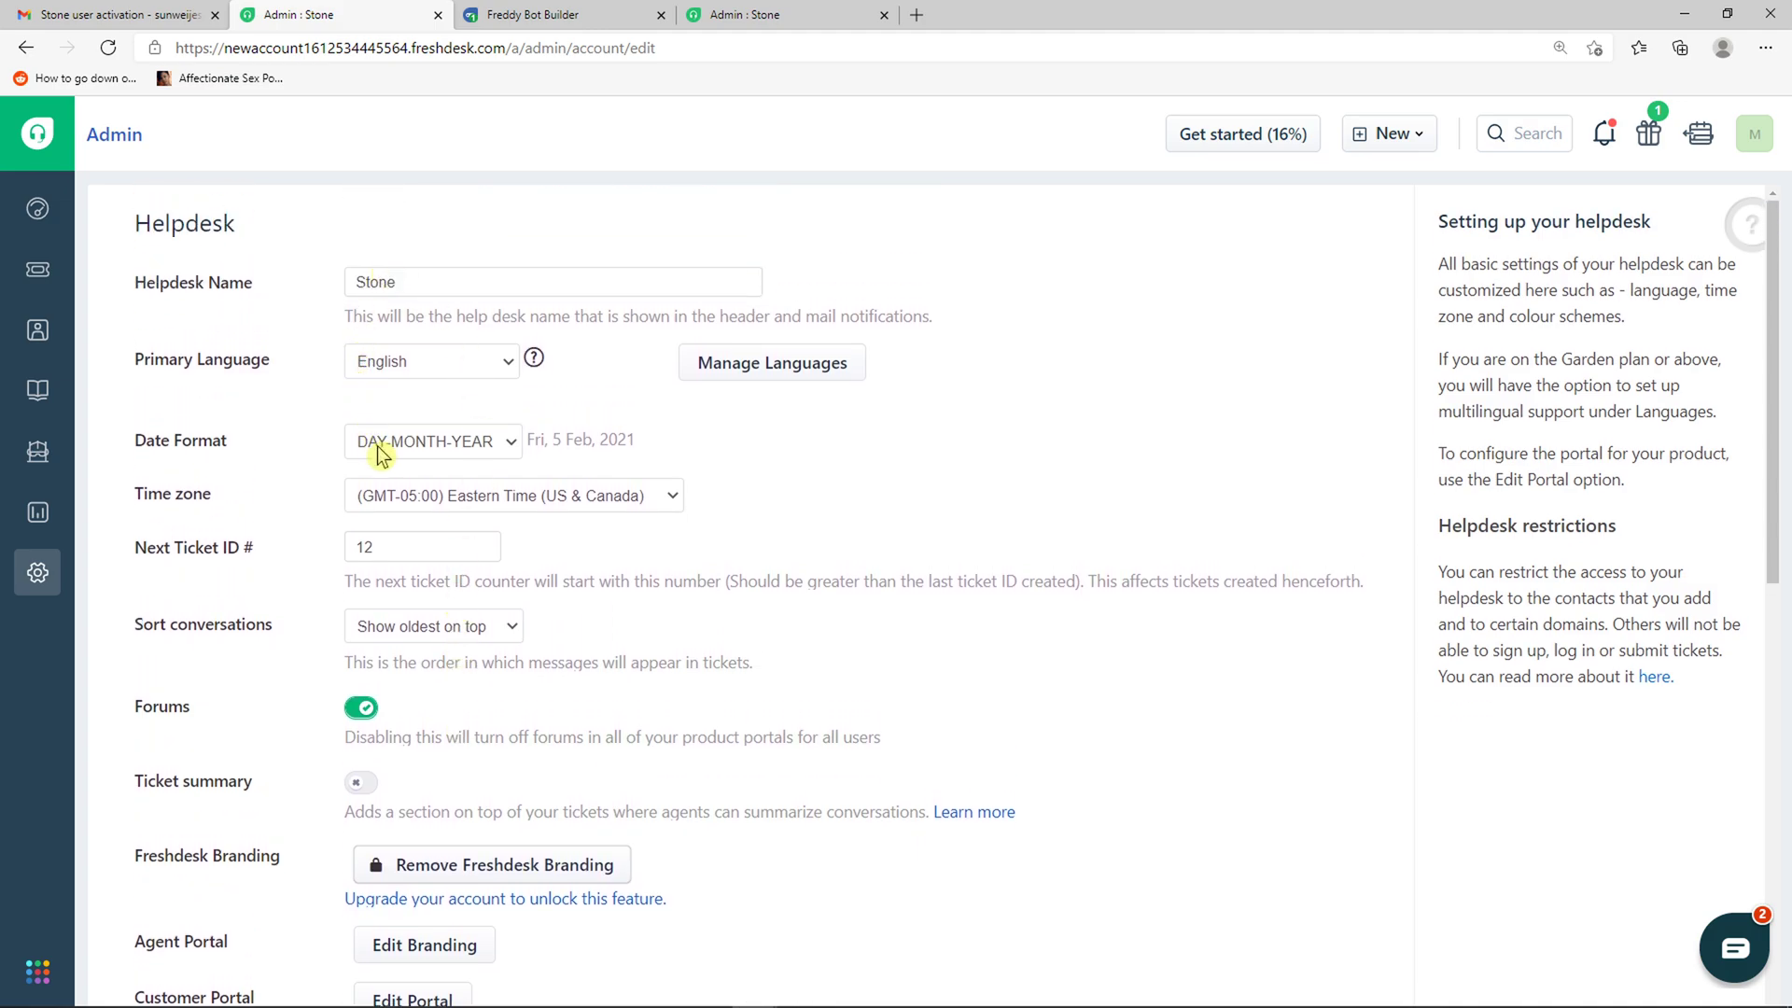
pyautogui.scroll(-2, 364, 464)
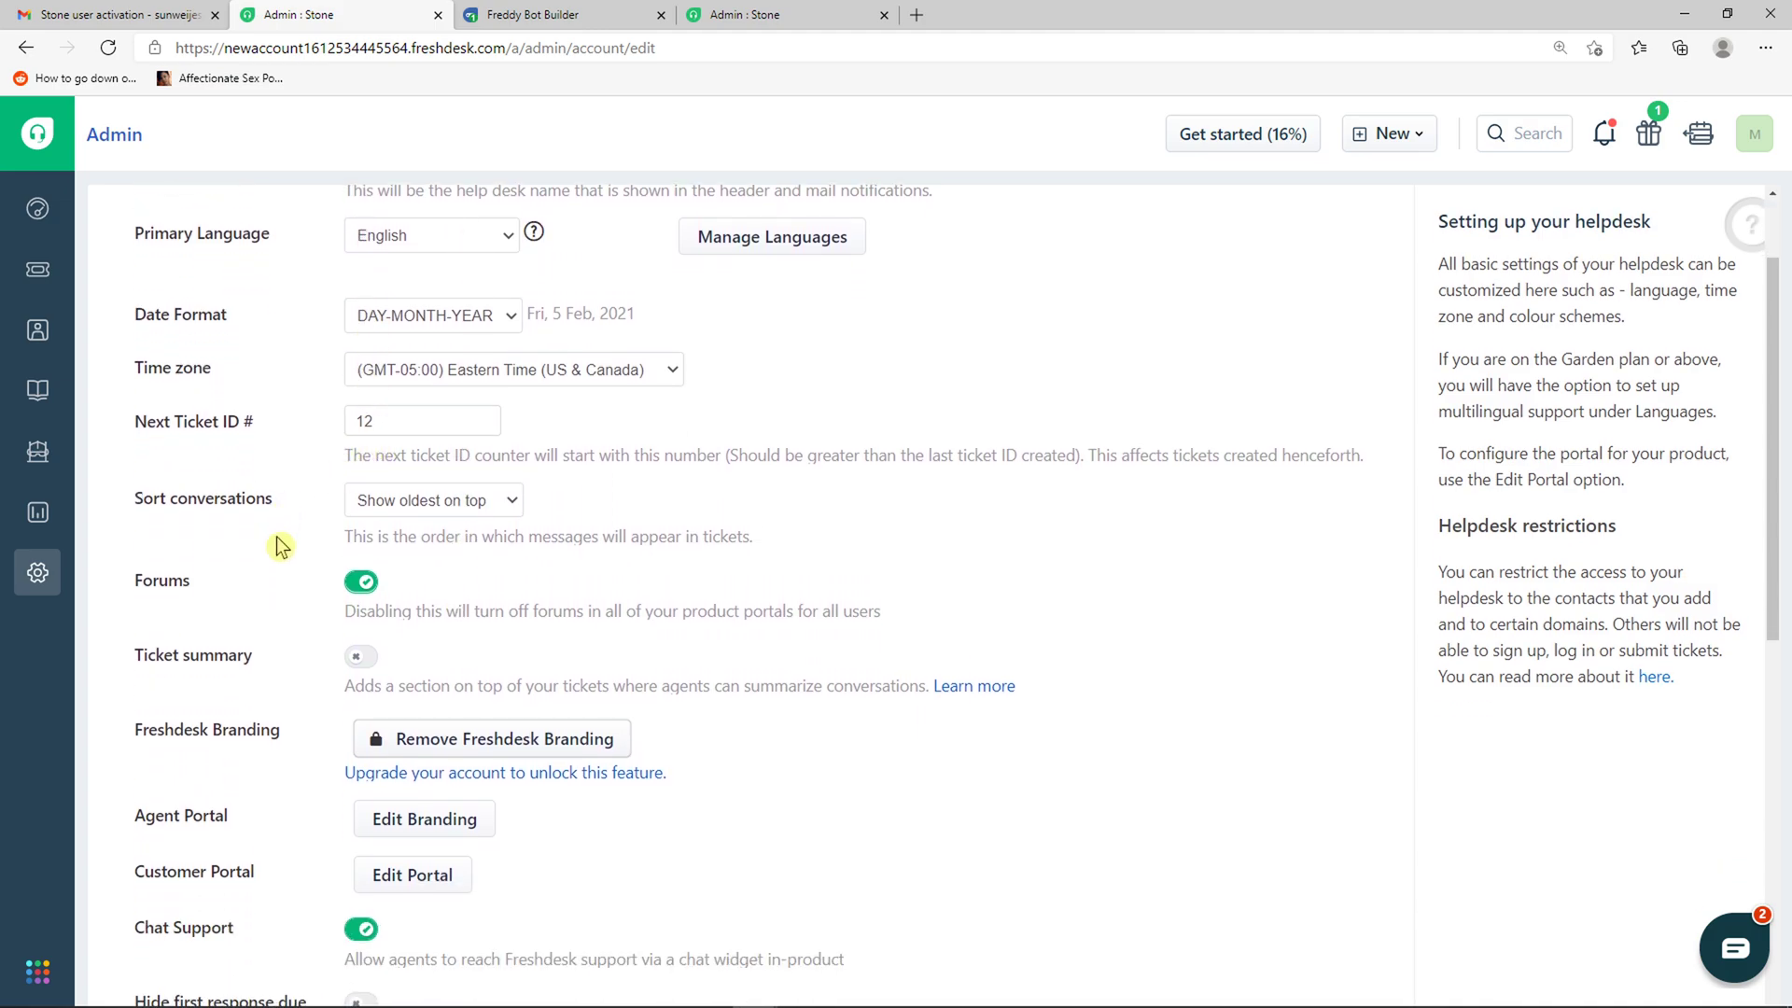
pyautogui.scroll(-2, 280, 548)
pyautogui.scroll(-2, 283, 640)
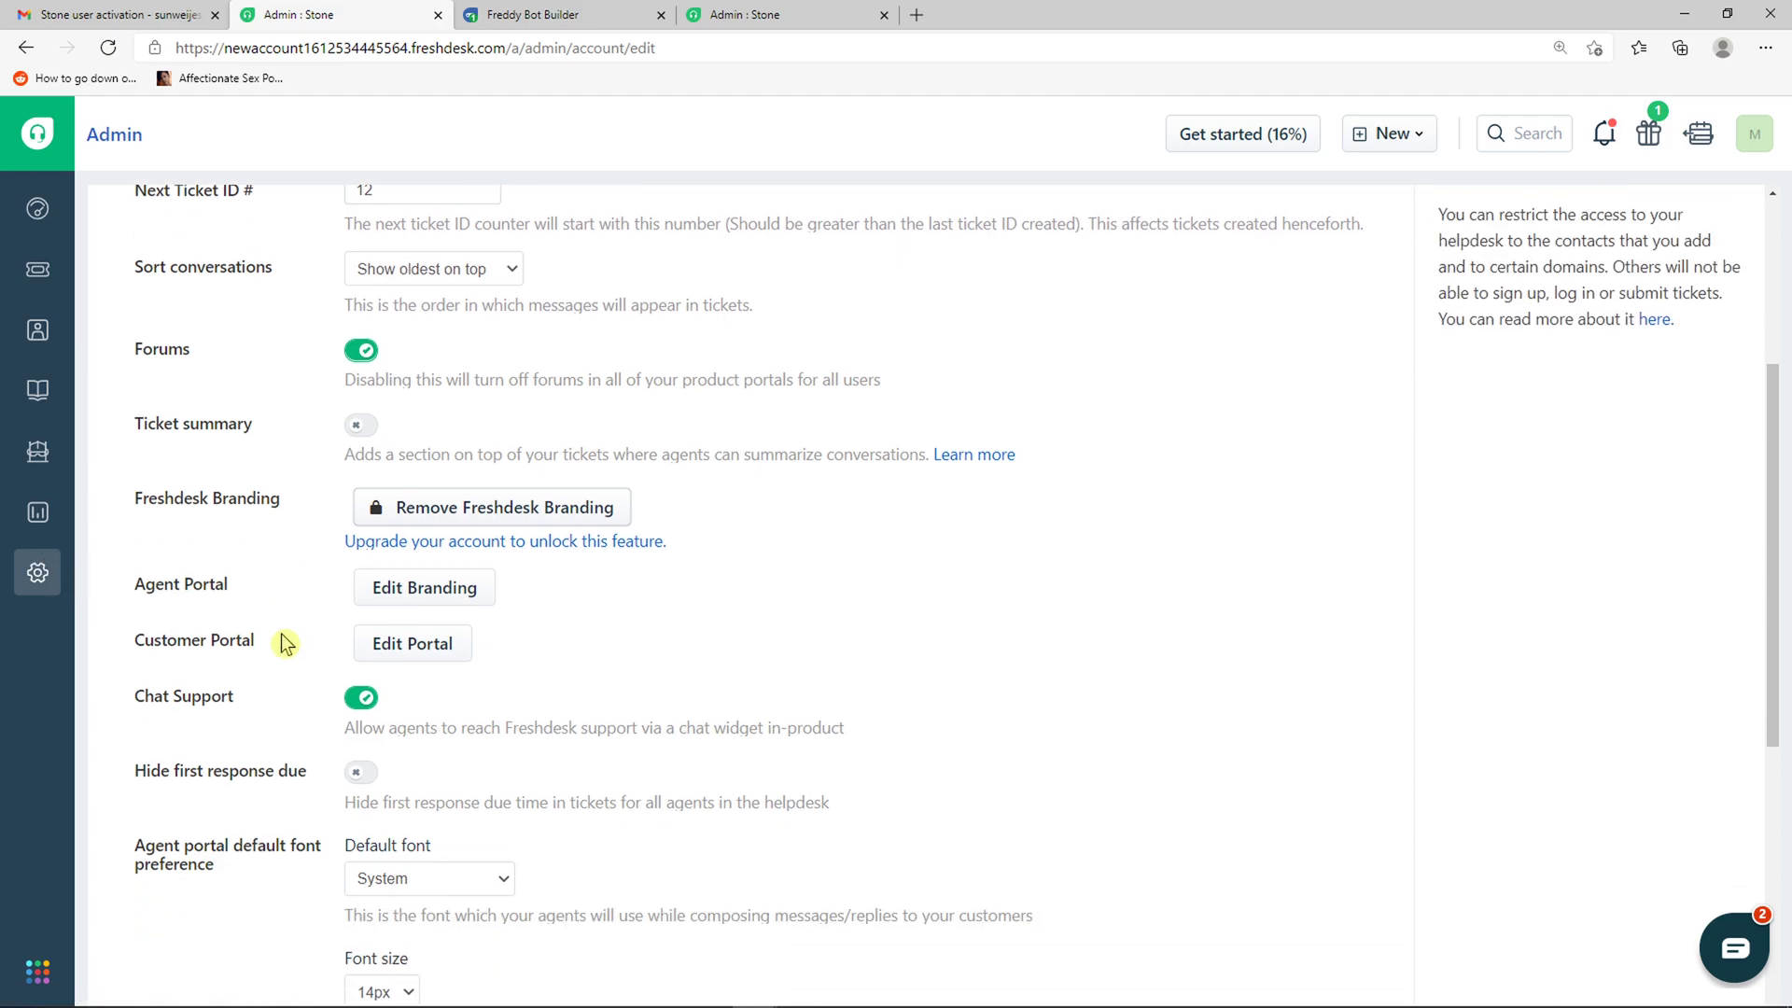
pyautogui.click(37, 572)
pyautogui.click(1738, 134)
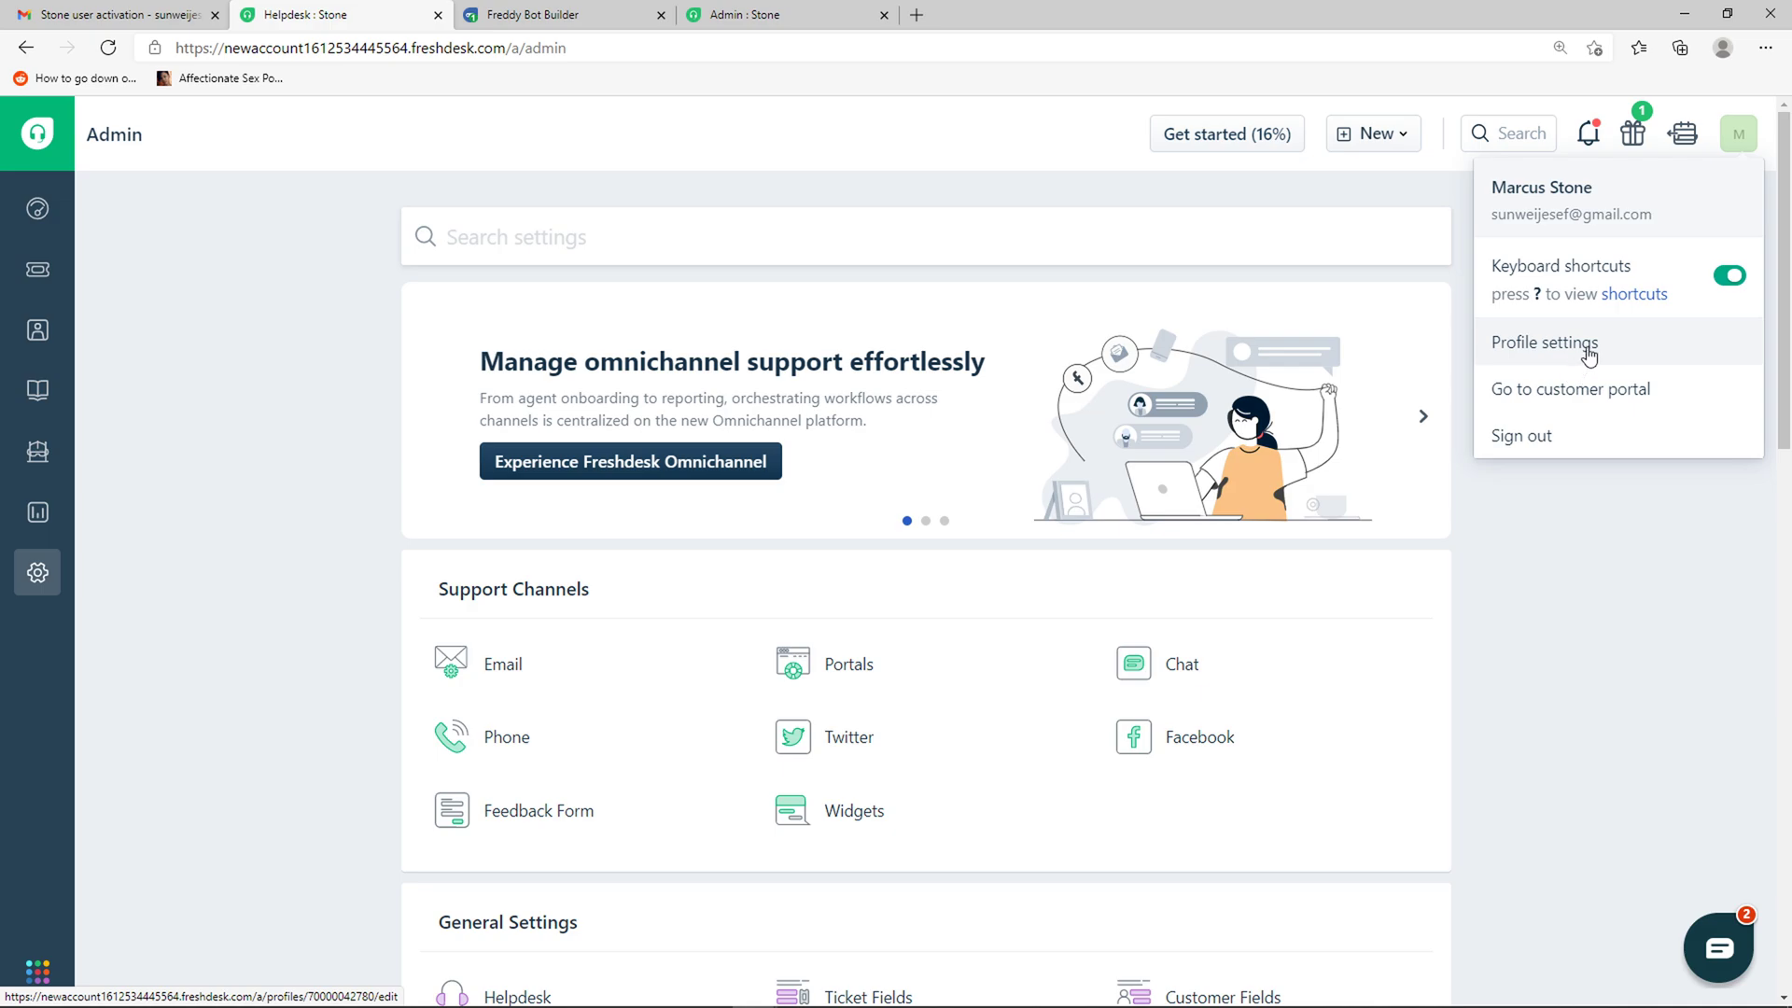
# Open My Profile Settings from the account menu and scroll through it.
pyautogui.click(1563, 364)
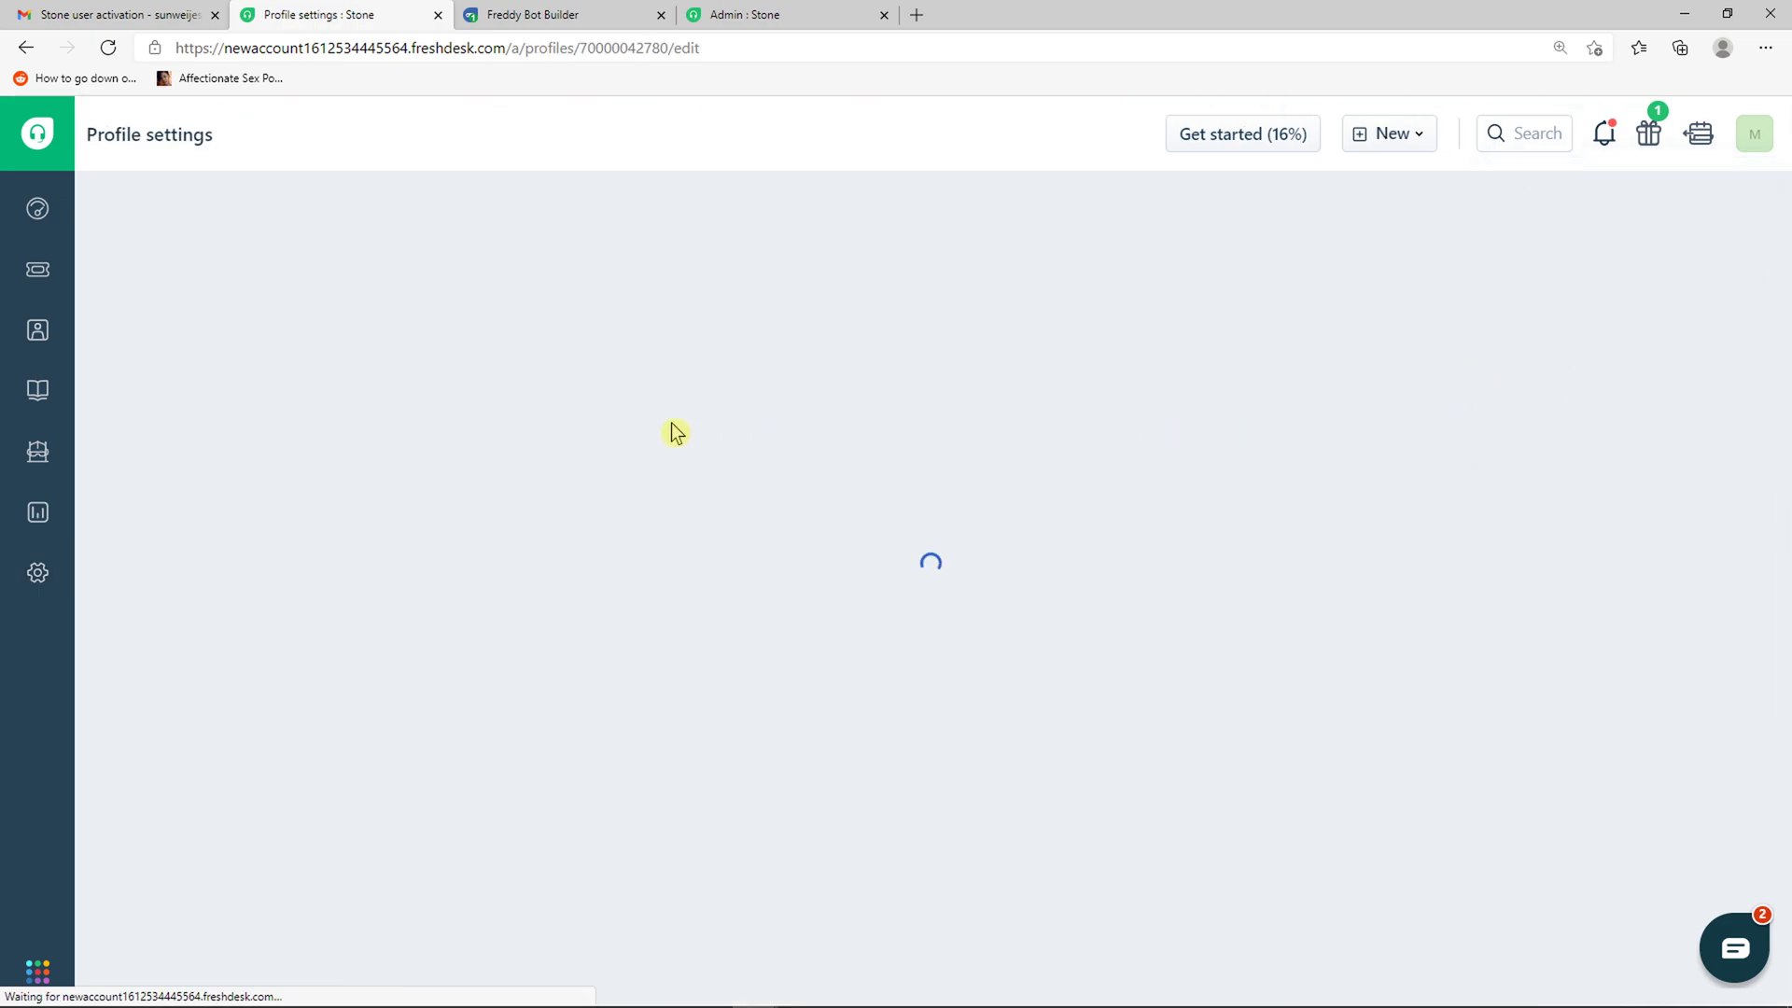
pyautogui.scroll(-3, 672, 428)
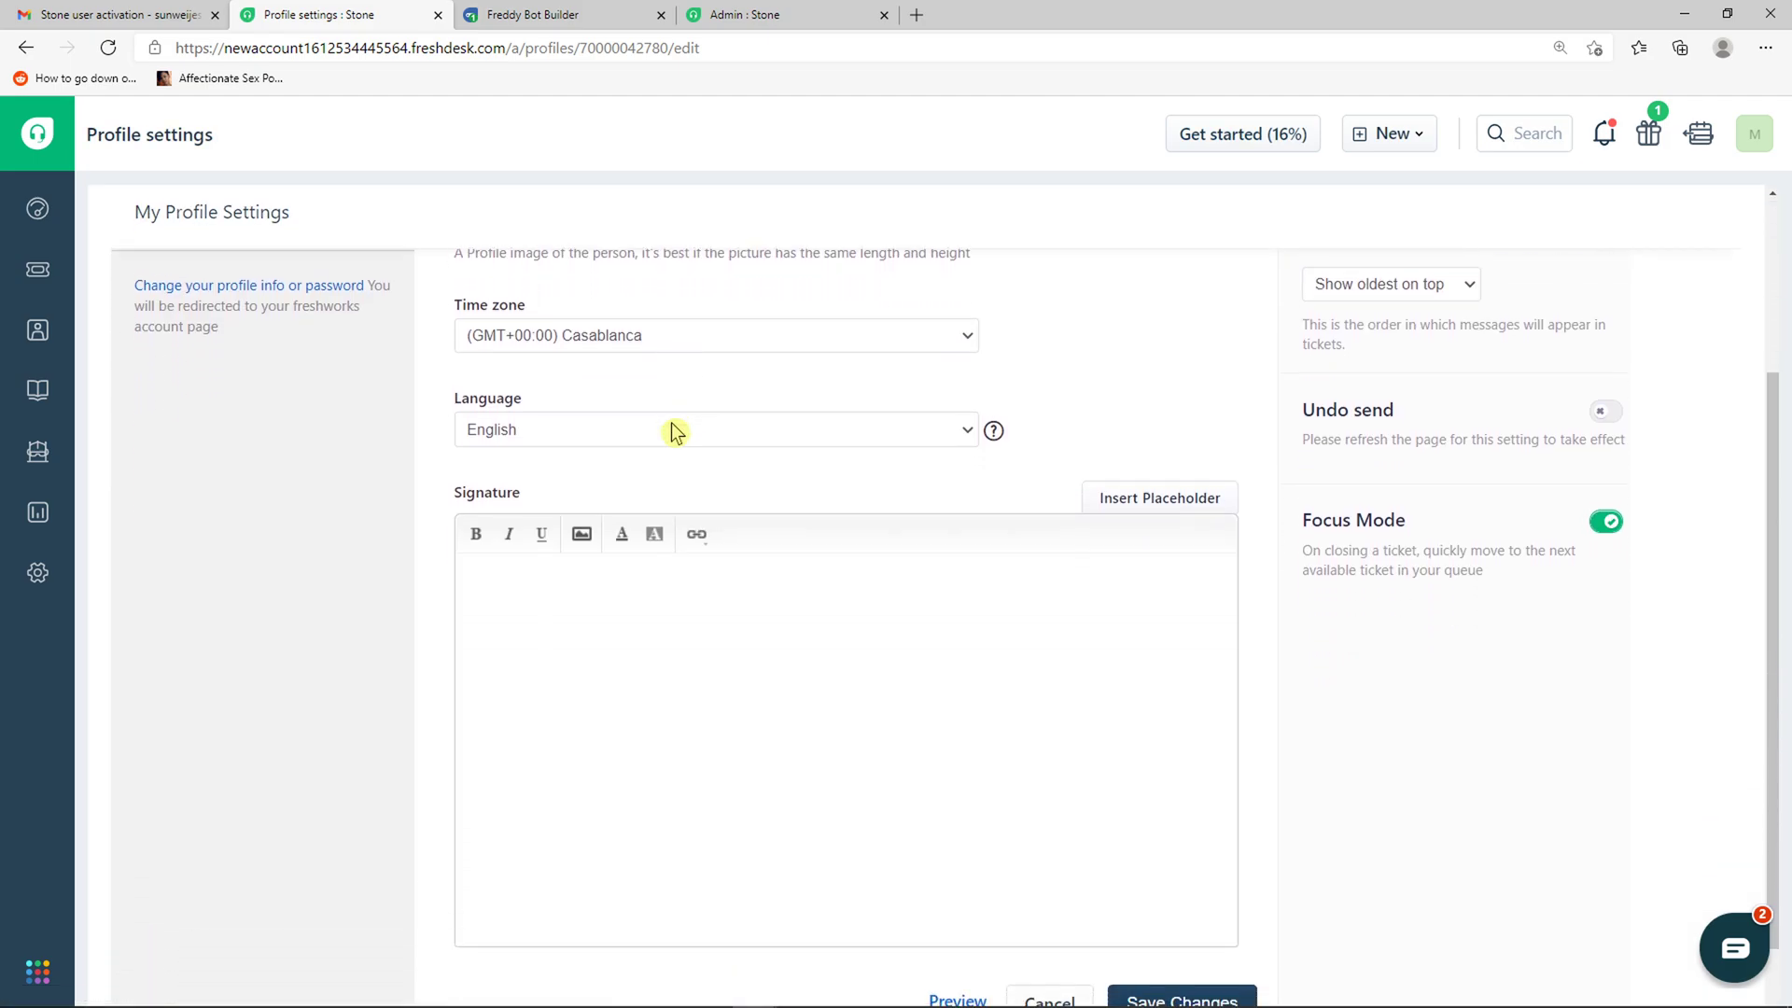
pyautogui.scroll(3, 668, 424)
pyautogui.scroll(1, 667, 424)
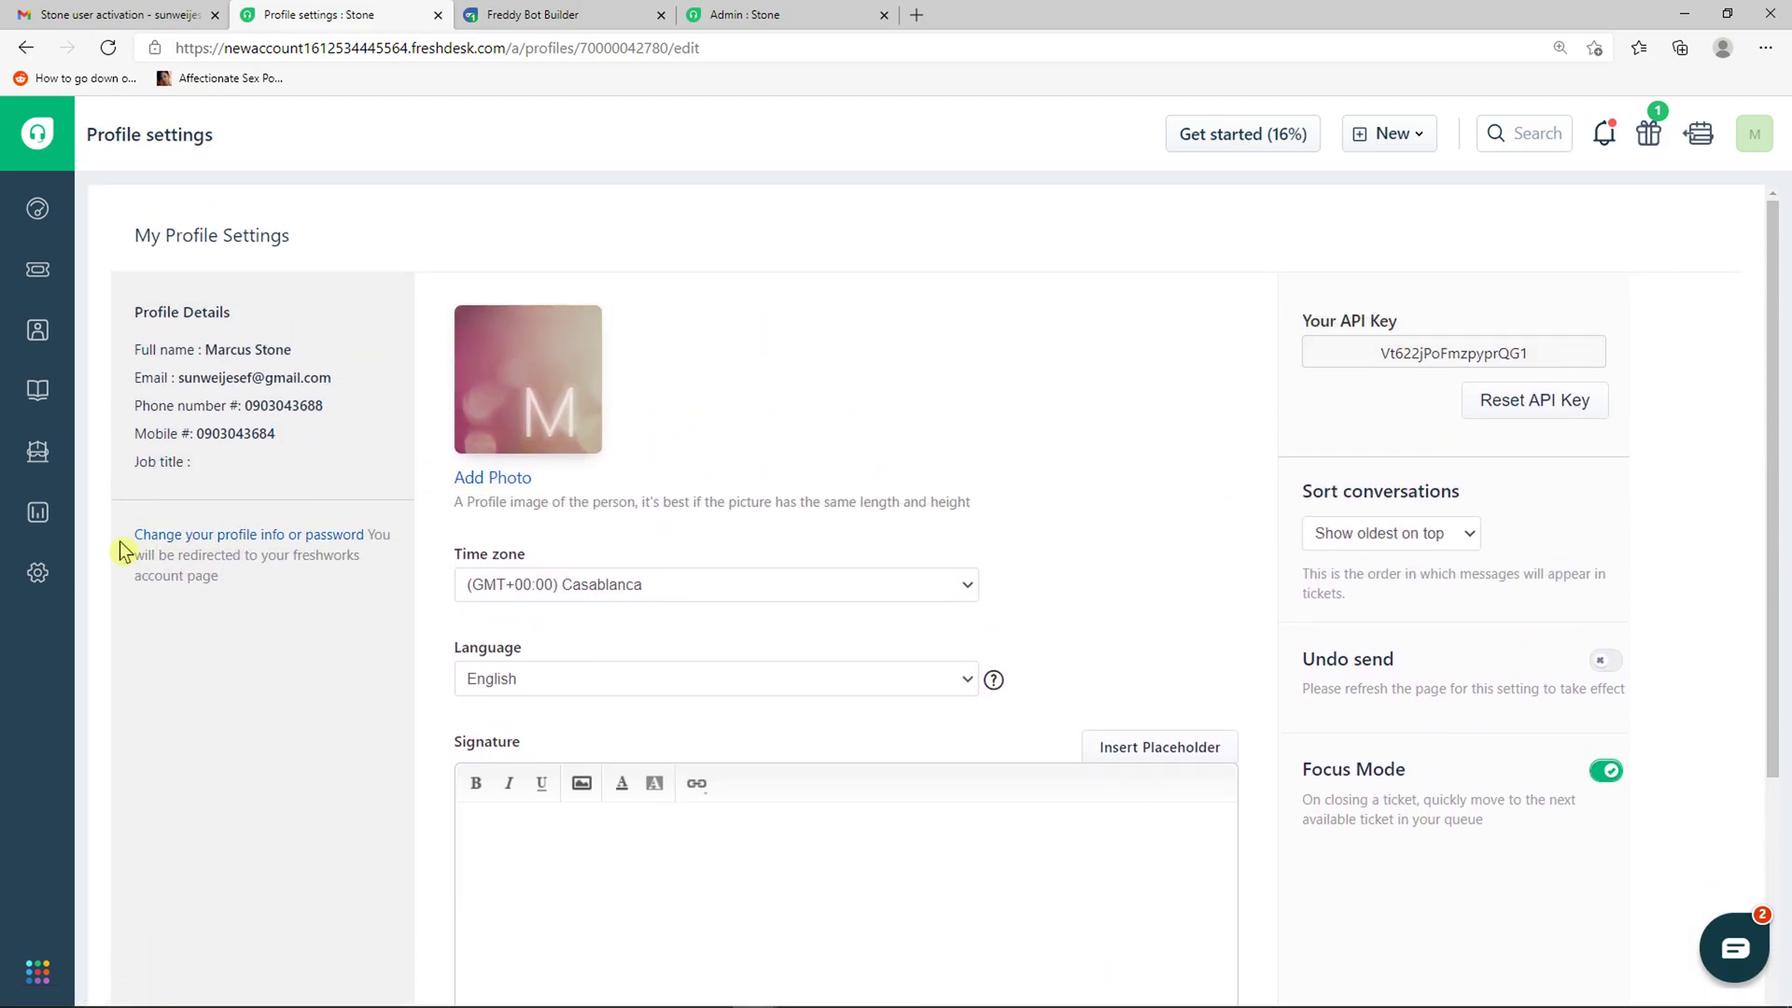
# Return to the Admin settings page and scroll to its General Settings section.
pyautogui.click(36, 573)
pyautogui.scroll(-10, 412, 572)
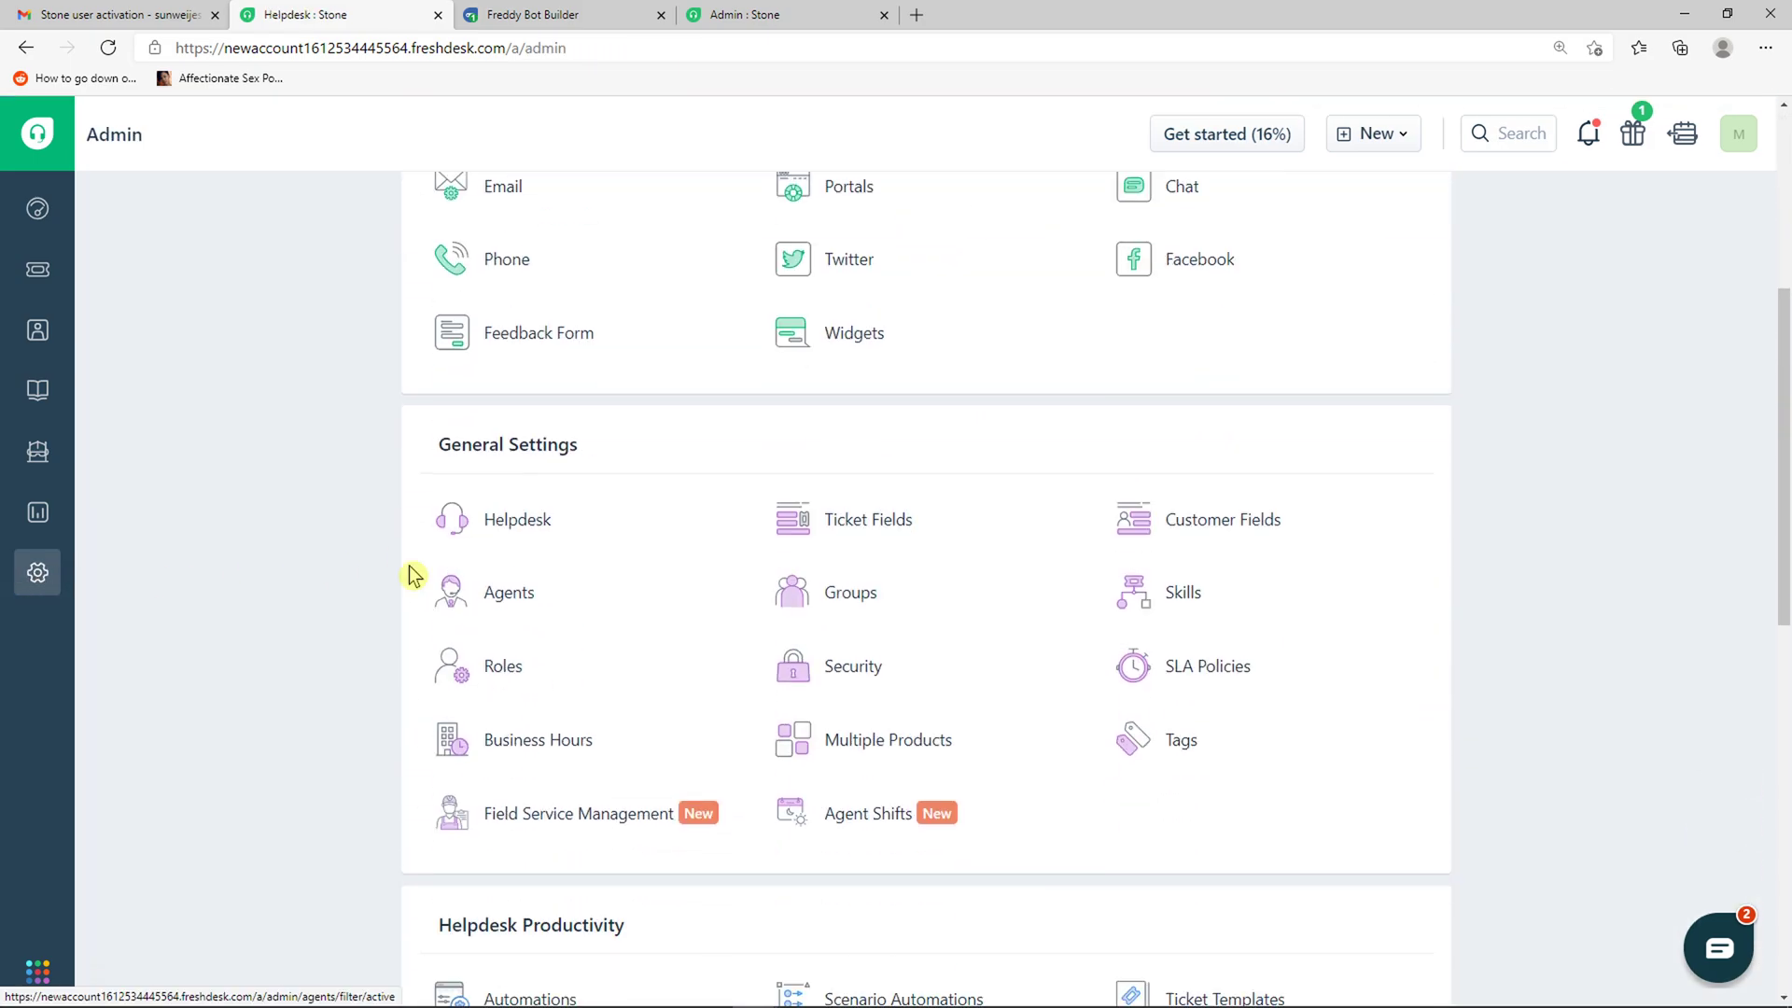
pyautogui.scroll(-1, 394, 560)
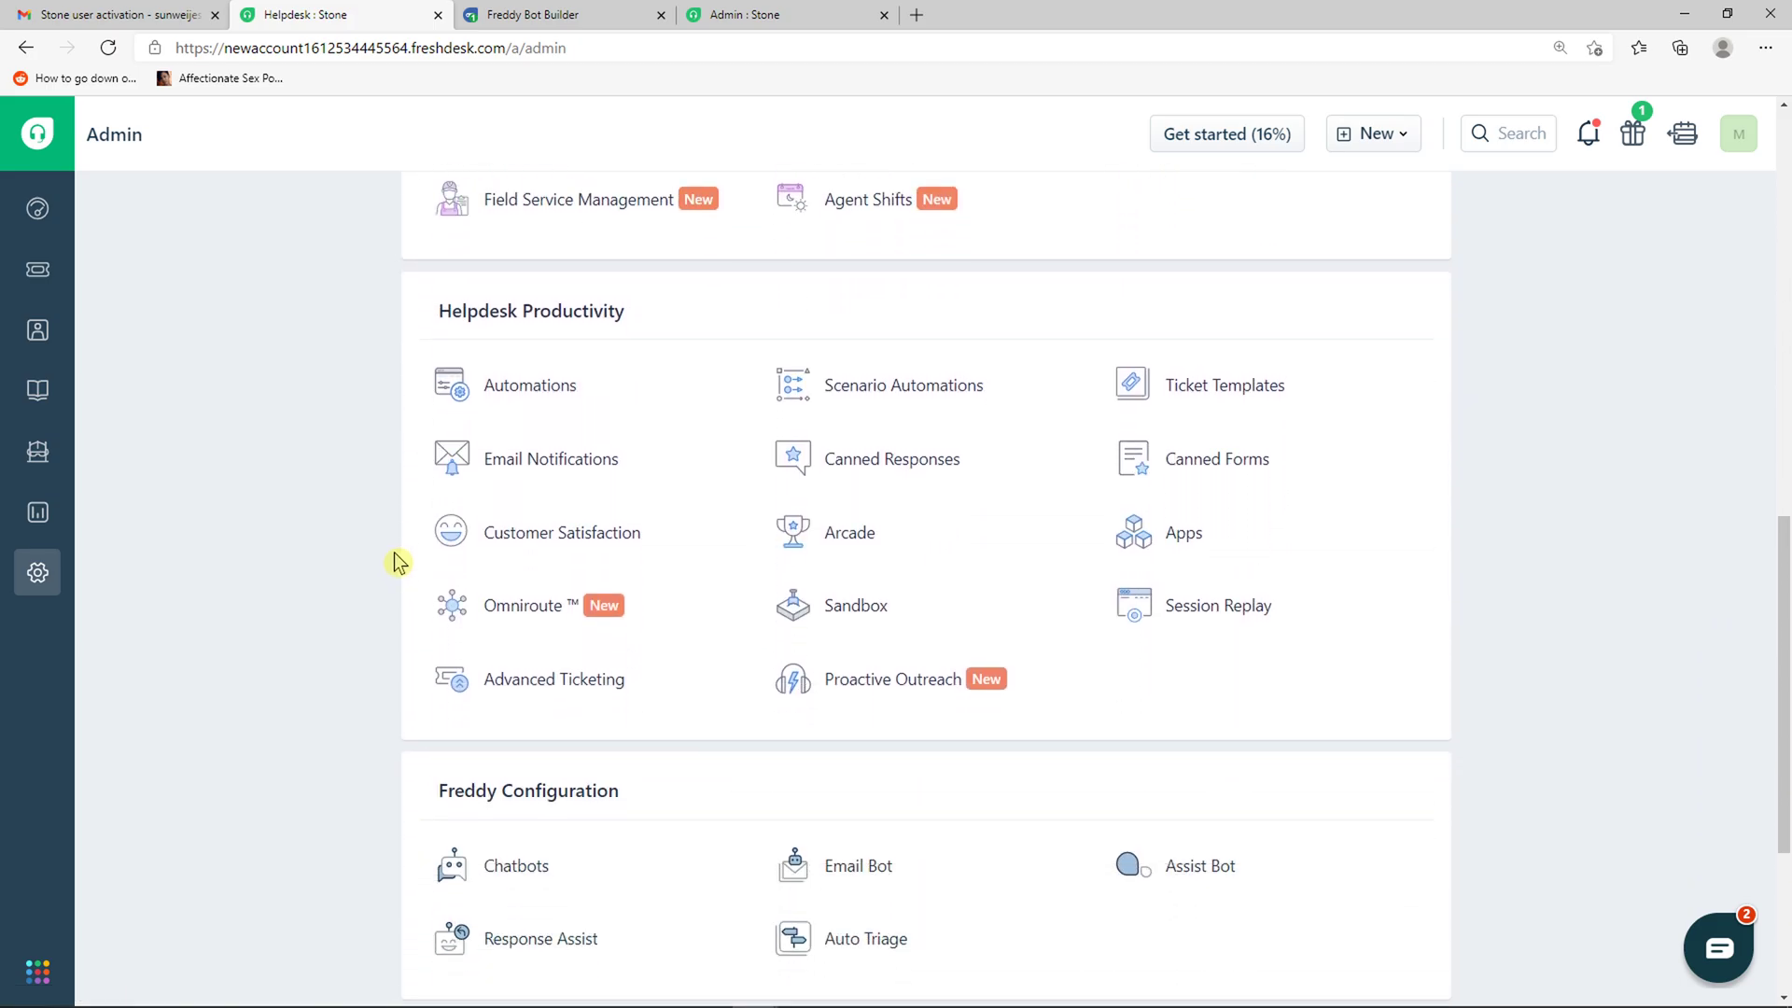
pyautogui.scroll(1, 395, 560)
pyautogui.scroll(4, 395, 564)
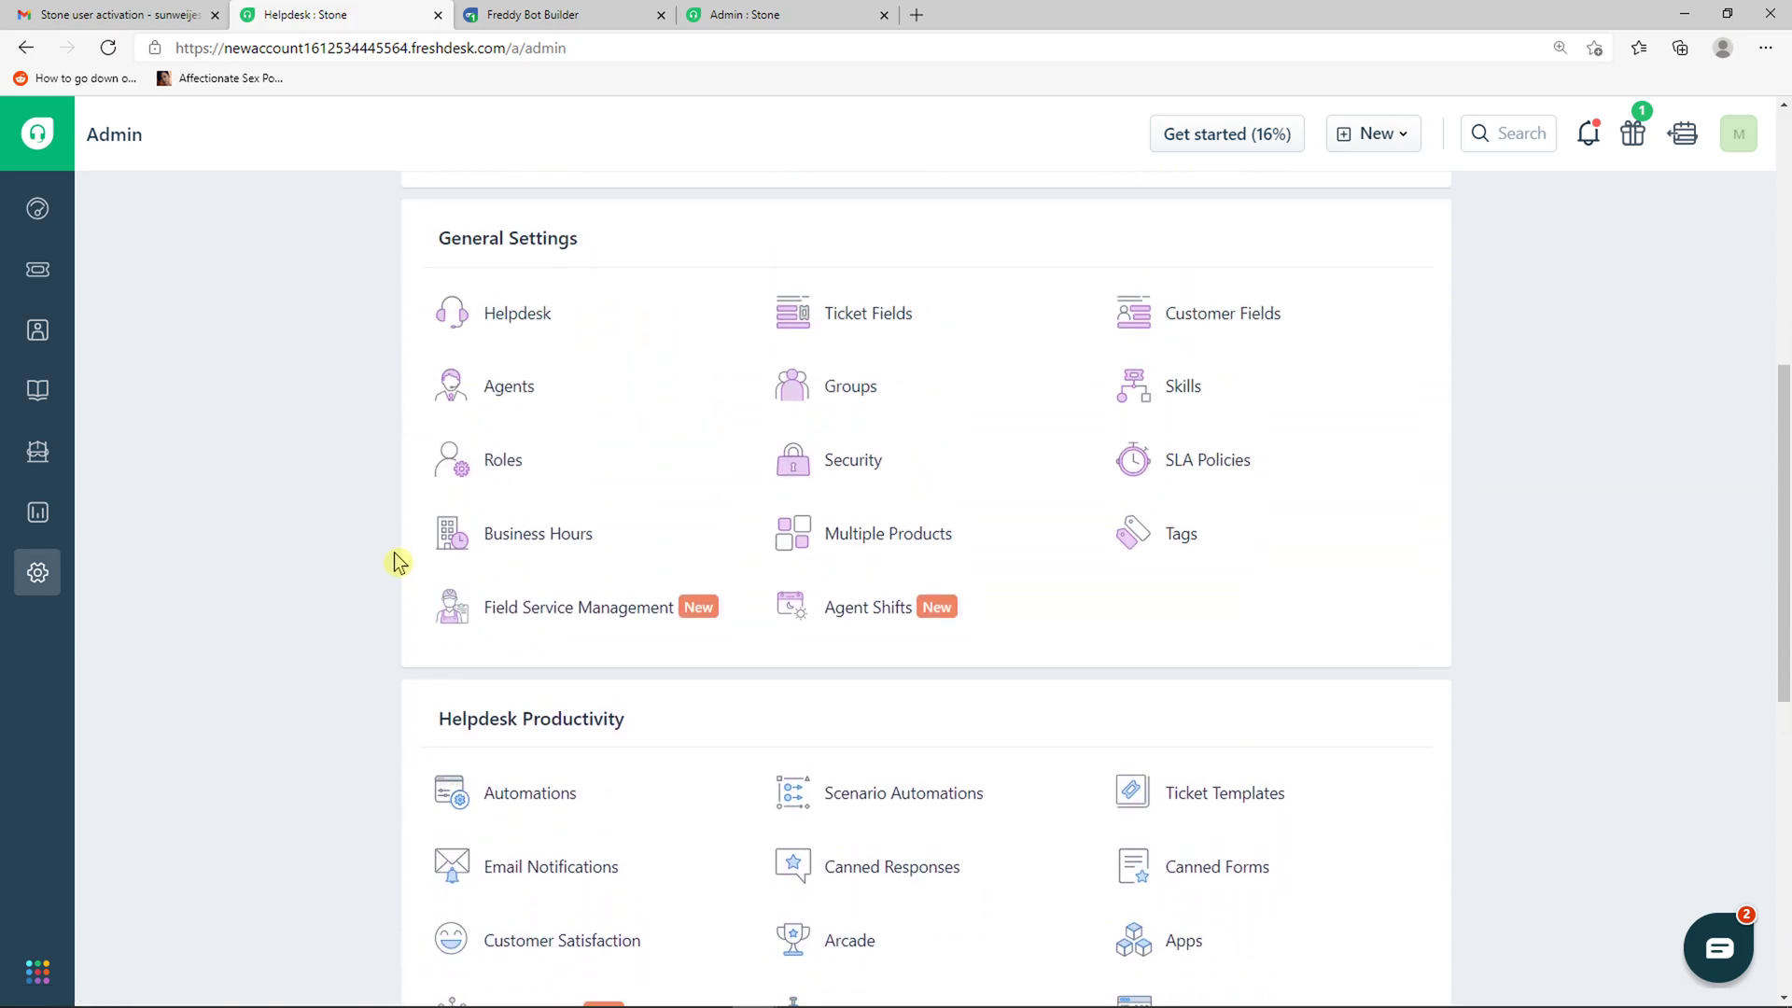
pyautogui.scroll(1, 388, 590)
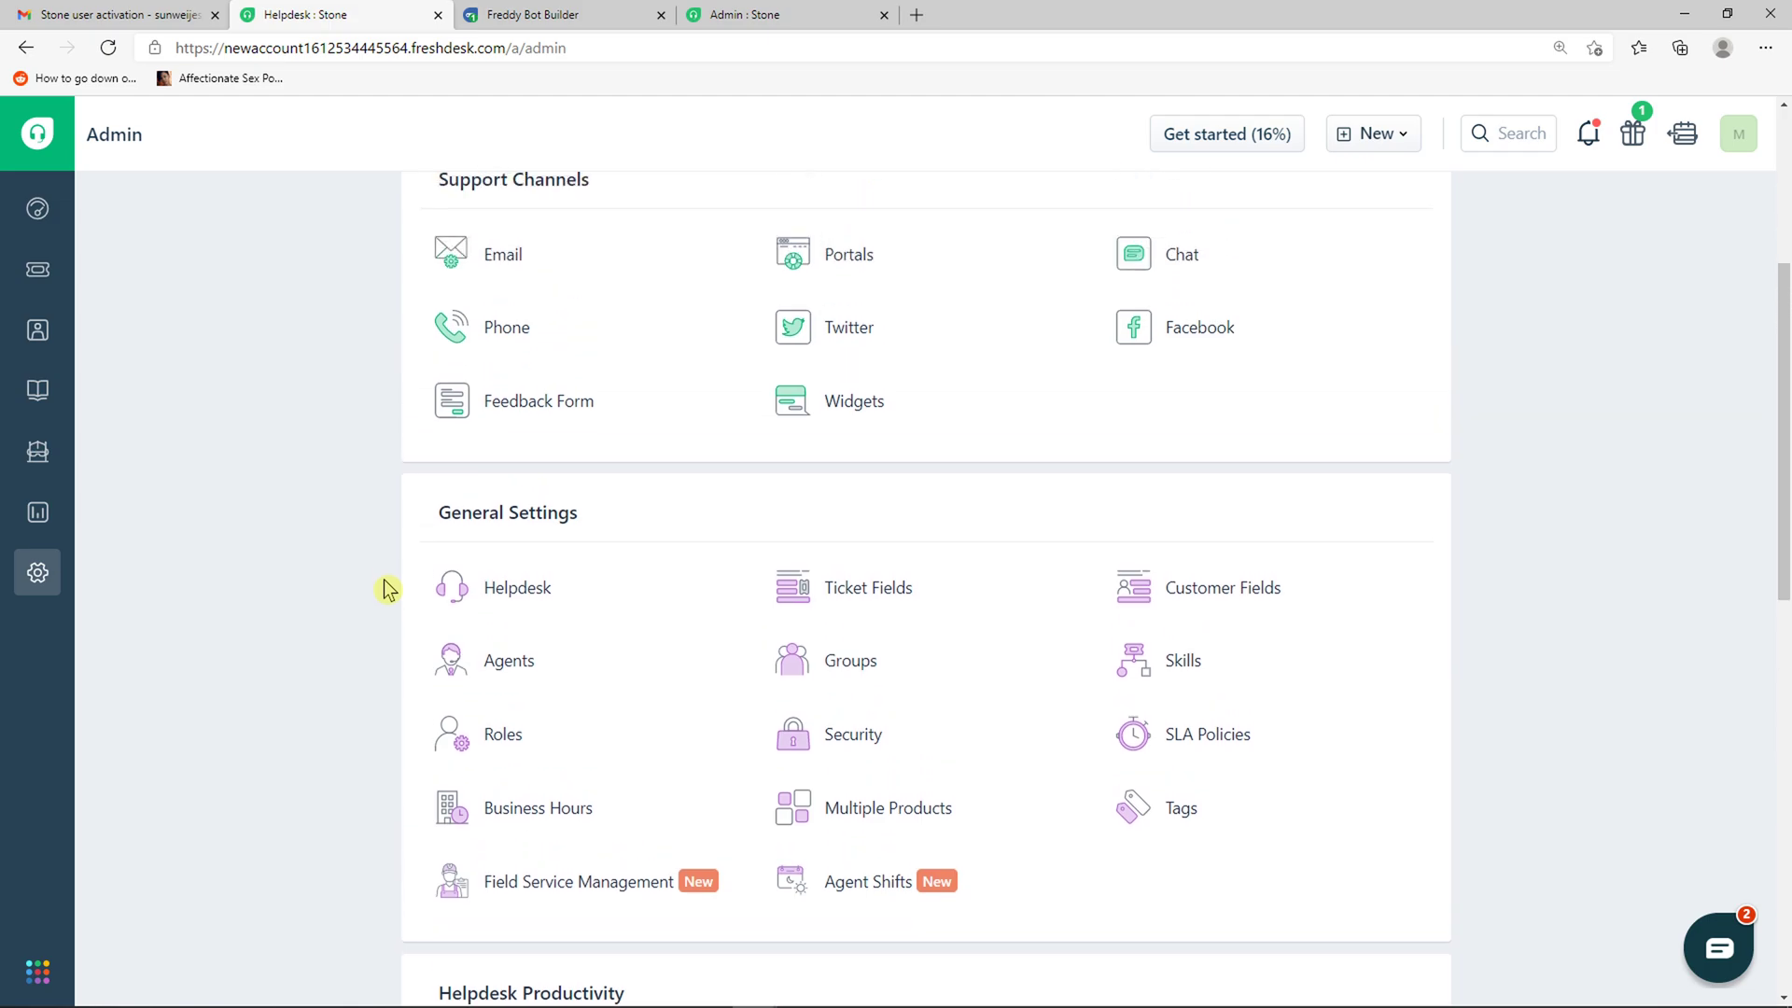
pyautogui.scroll(1, 384, 582)
pyautogui.scroll(-1, 387, 586)
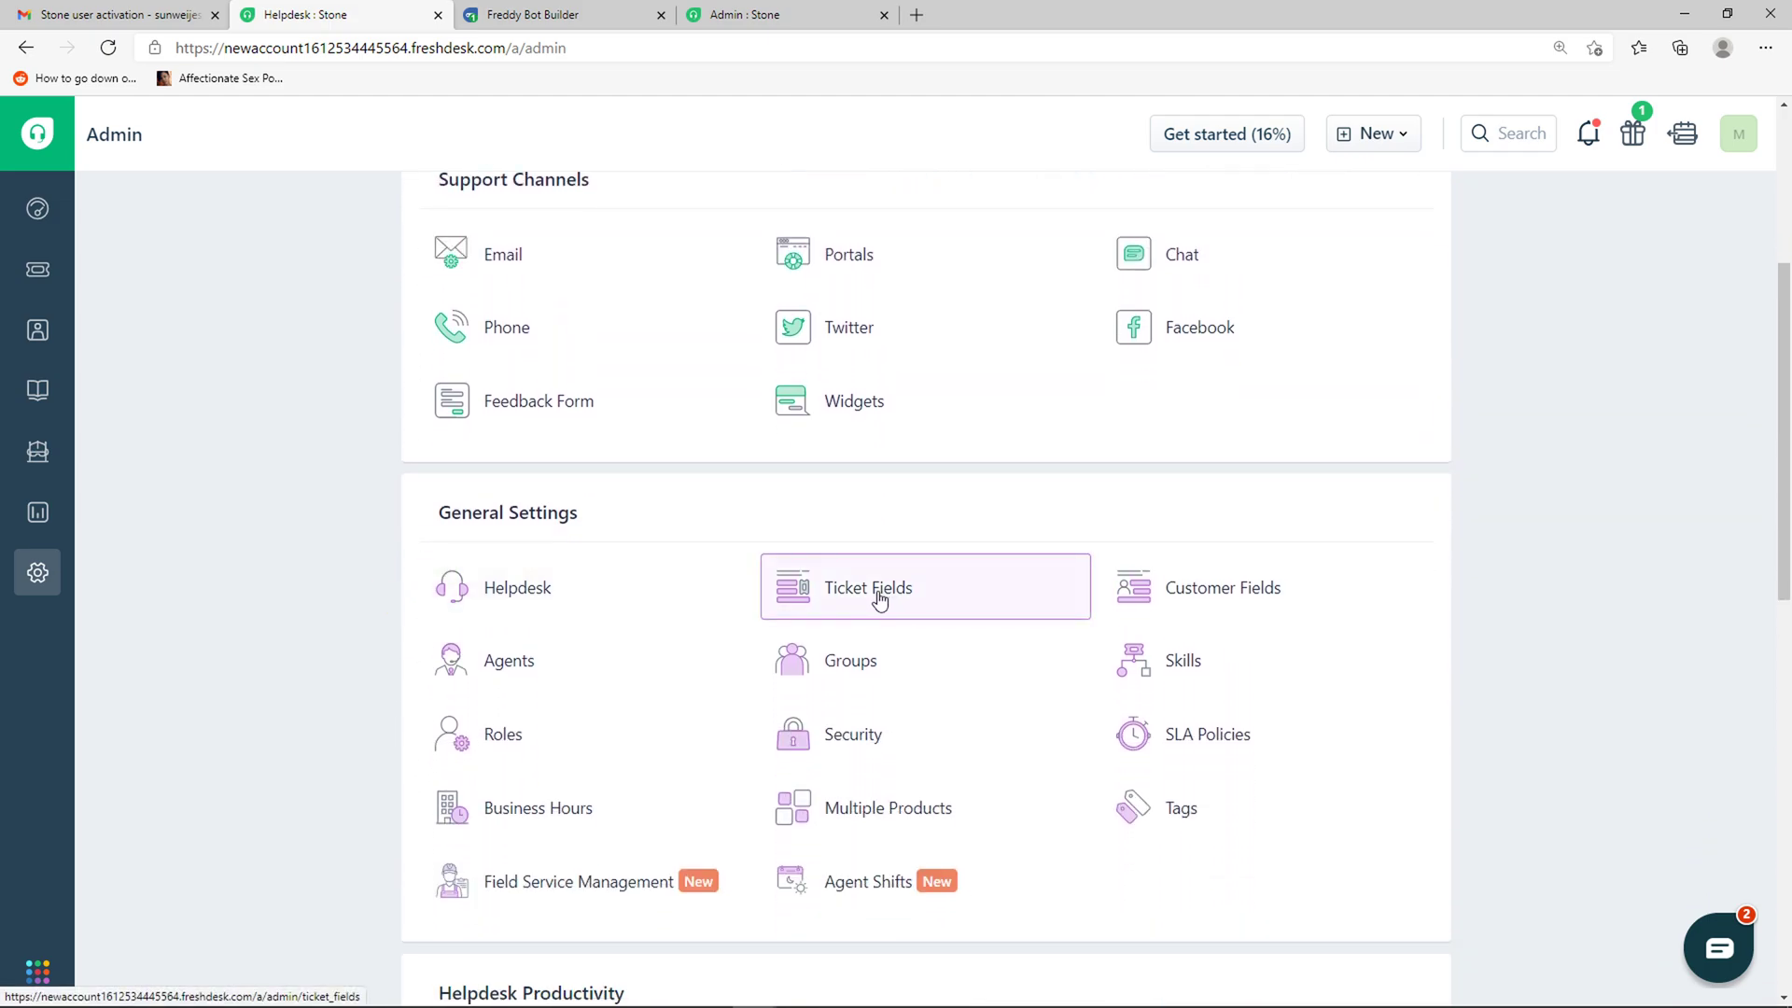
# In Ticket Fields, drag the Agent field above Priority and leave its settings unchanged.
pyautogui.click(879, 600)
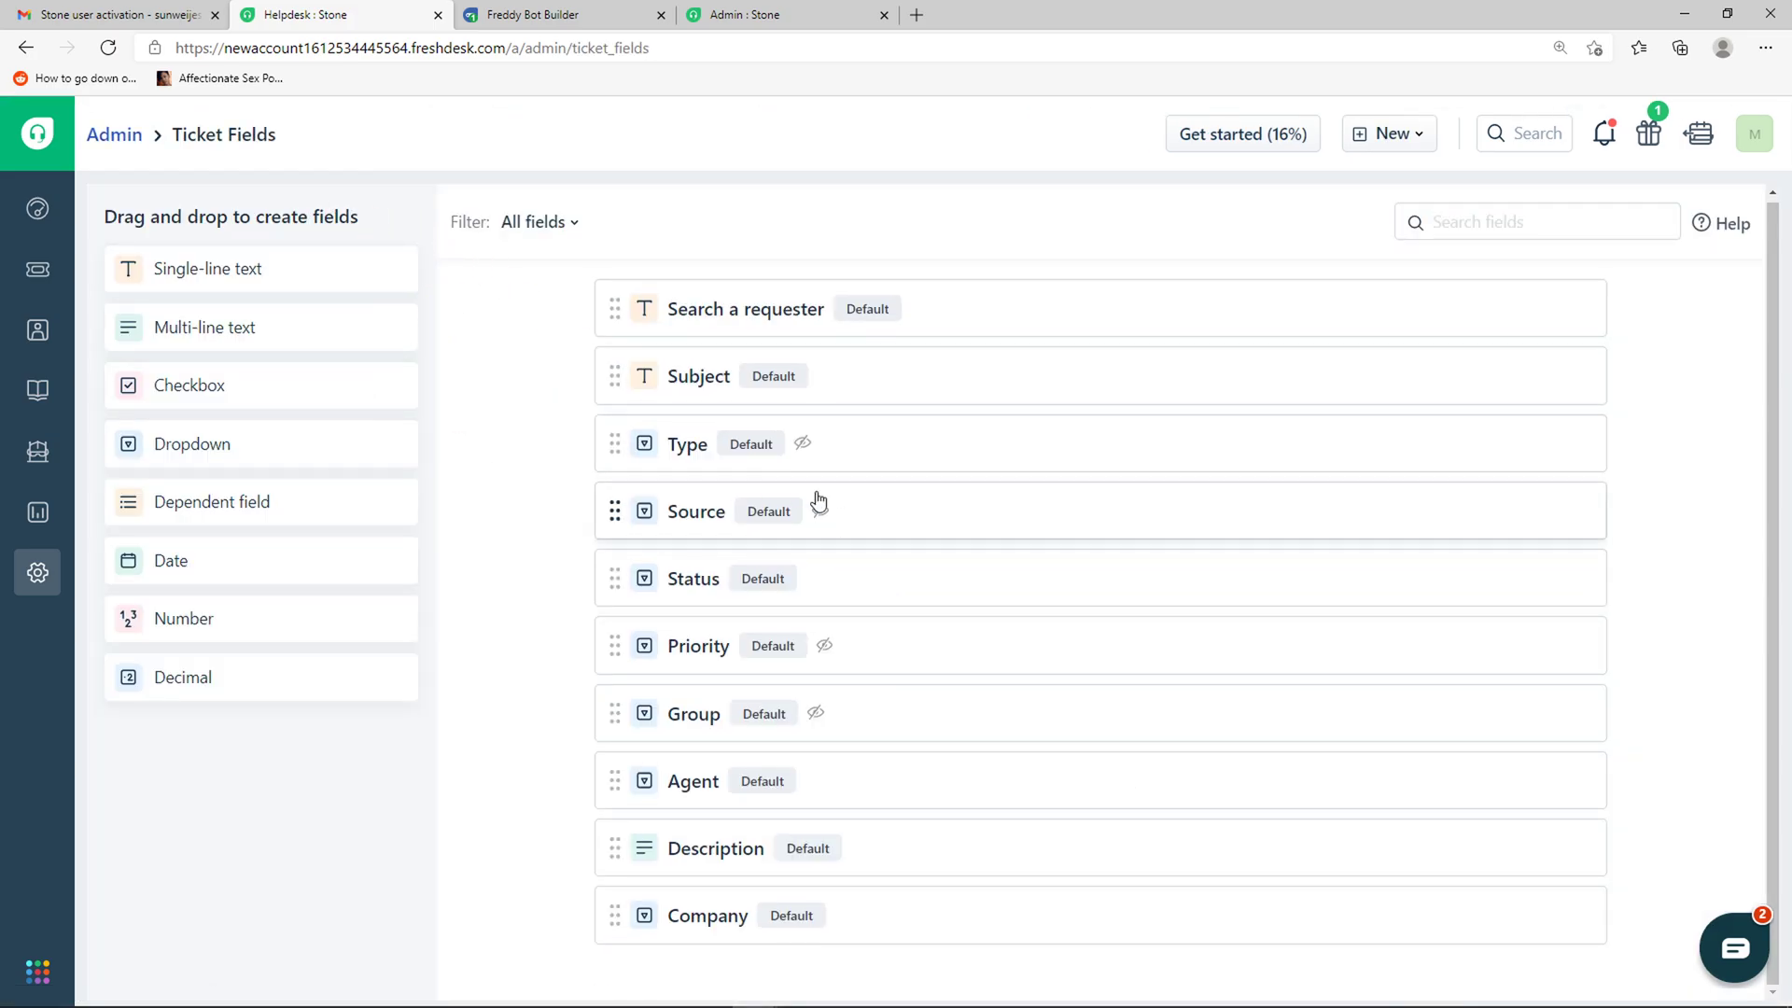
pyautogui.moveTo(892, 720); pyautogui.dragTo(289, 600)
pyautogui.moveTo(612, 712); pyautogui.dragTo(712, 797)
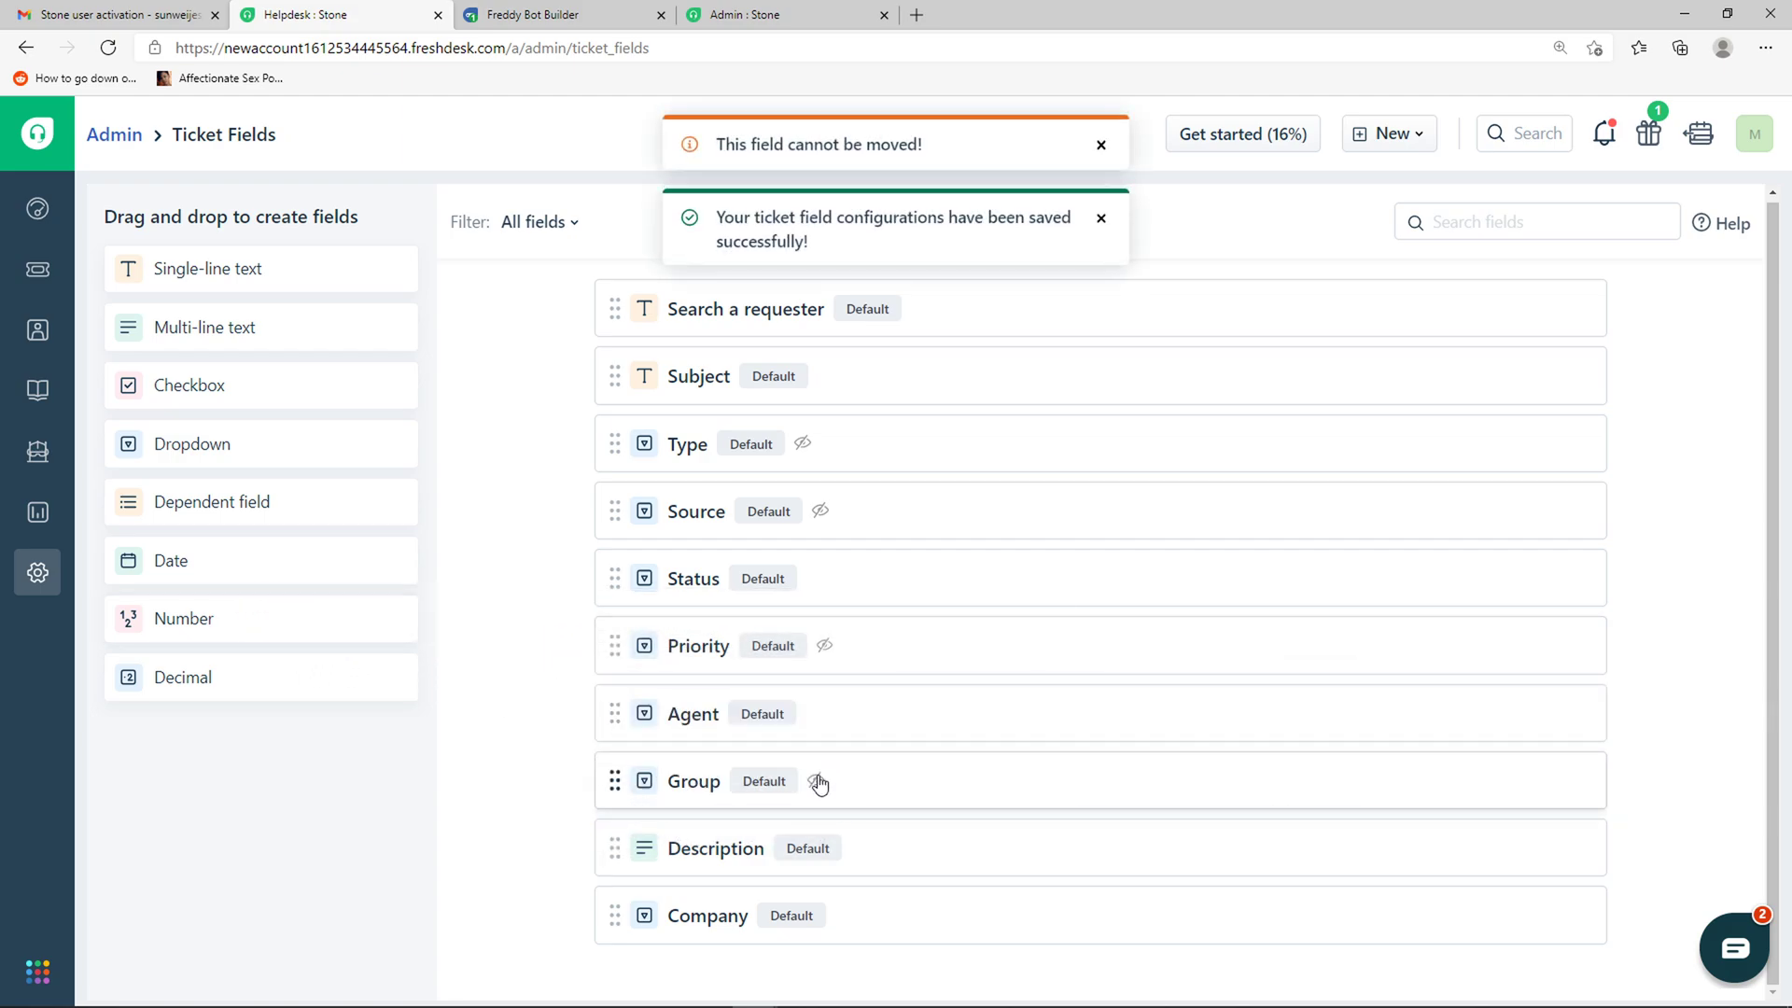
pyautogui.moveTo(624, 721); pyautogui.dragTo(696, 579)
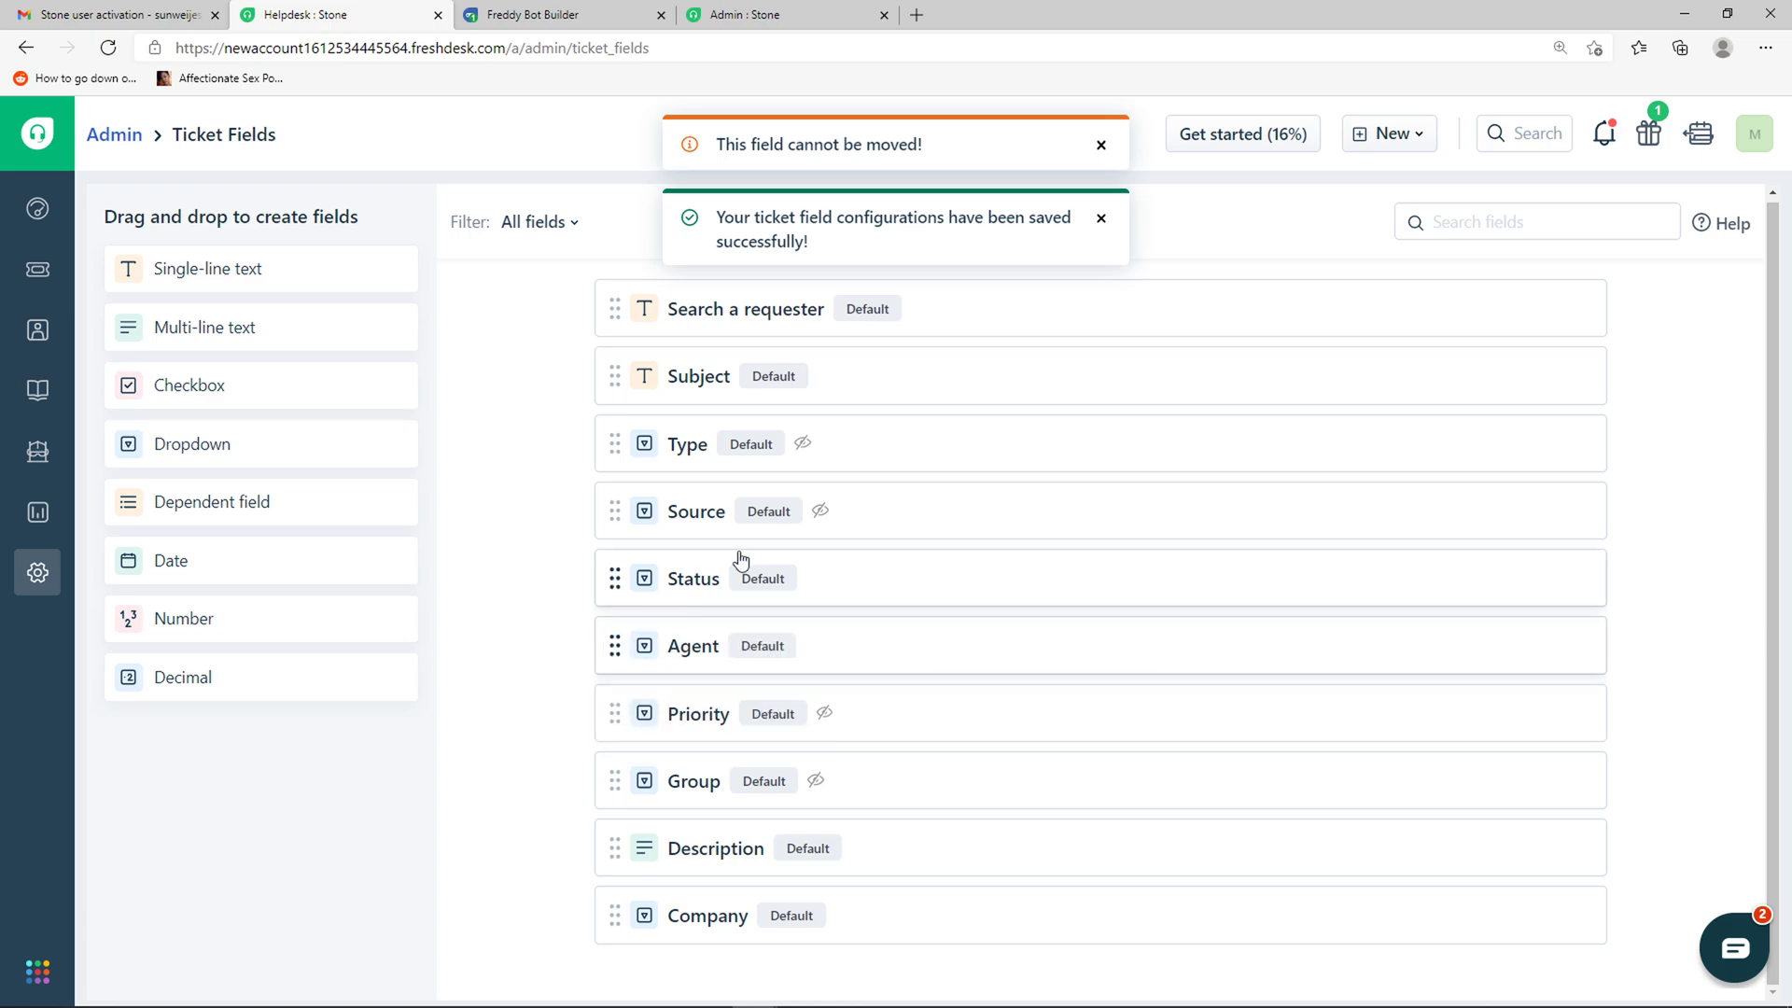
pyautogui.click(765, 653)
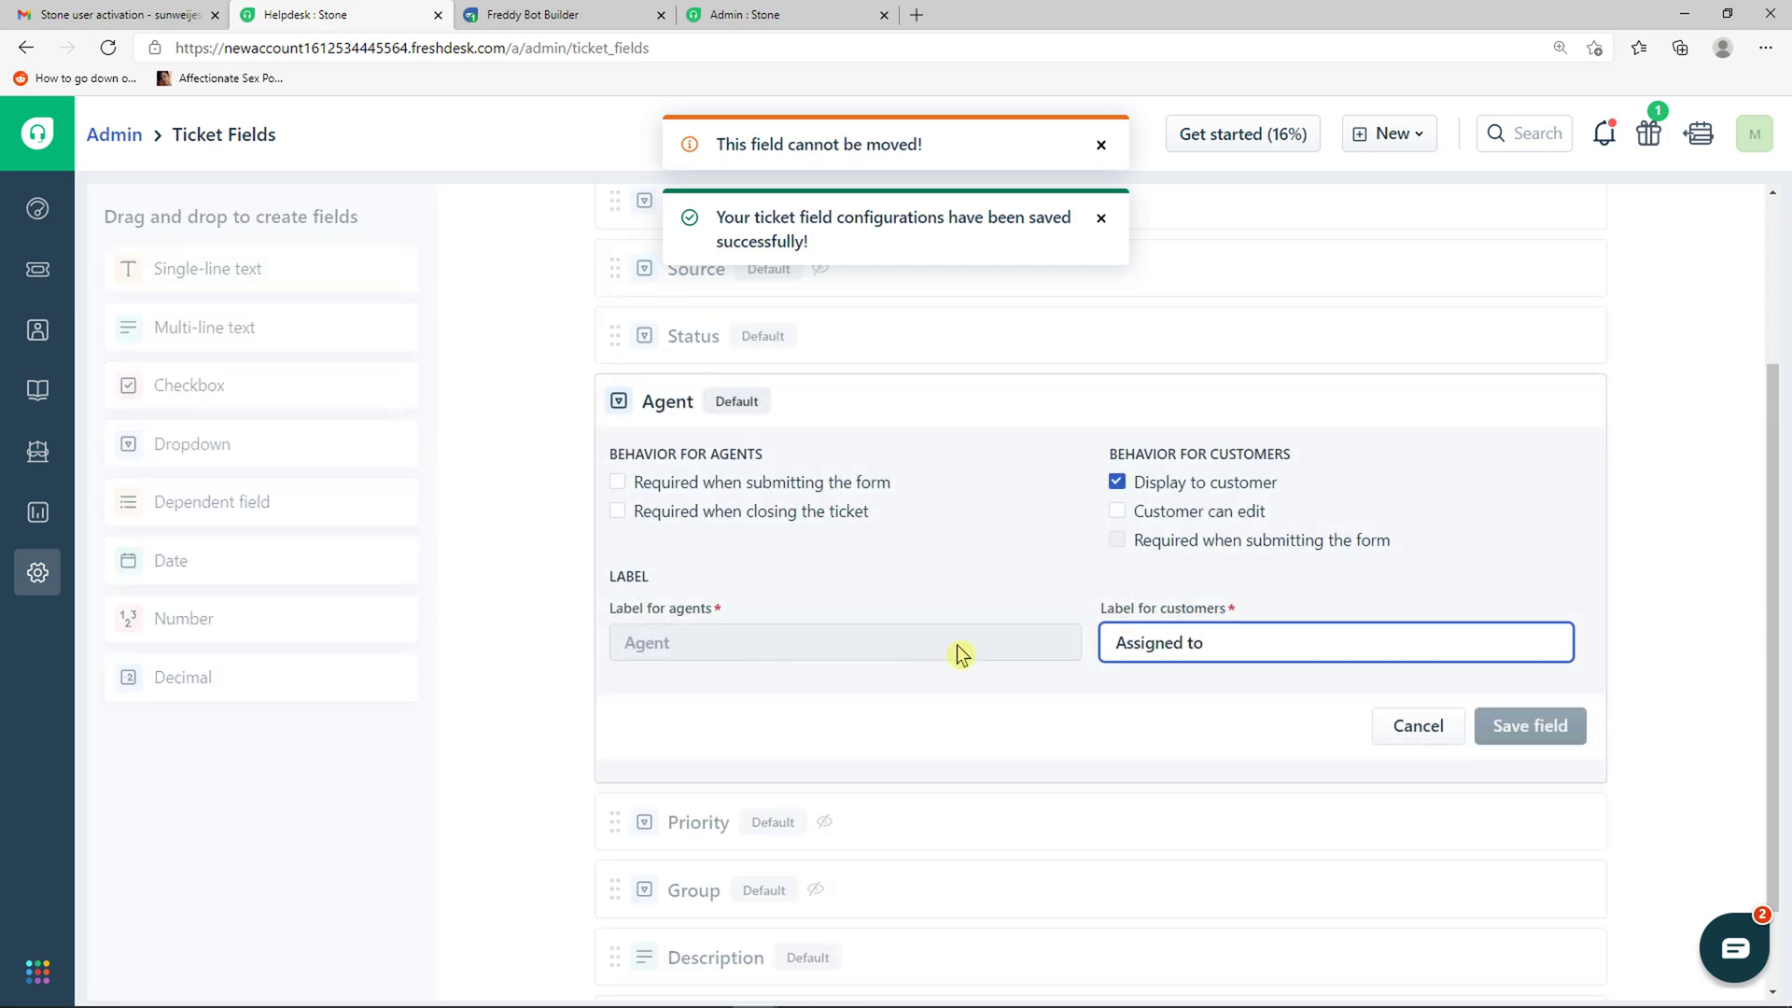
pyautogui.click(1422, 727)
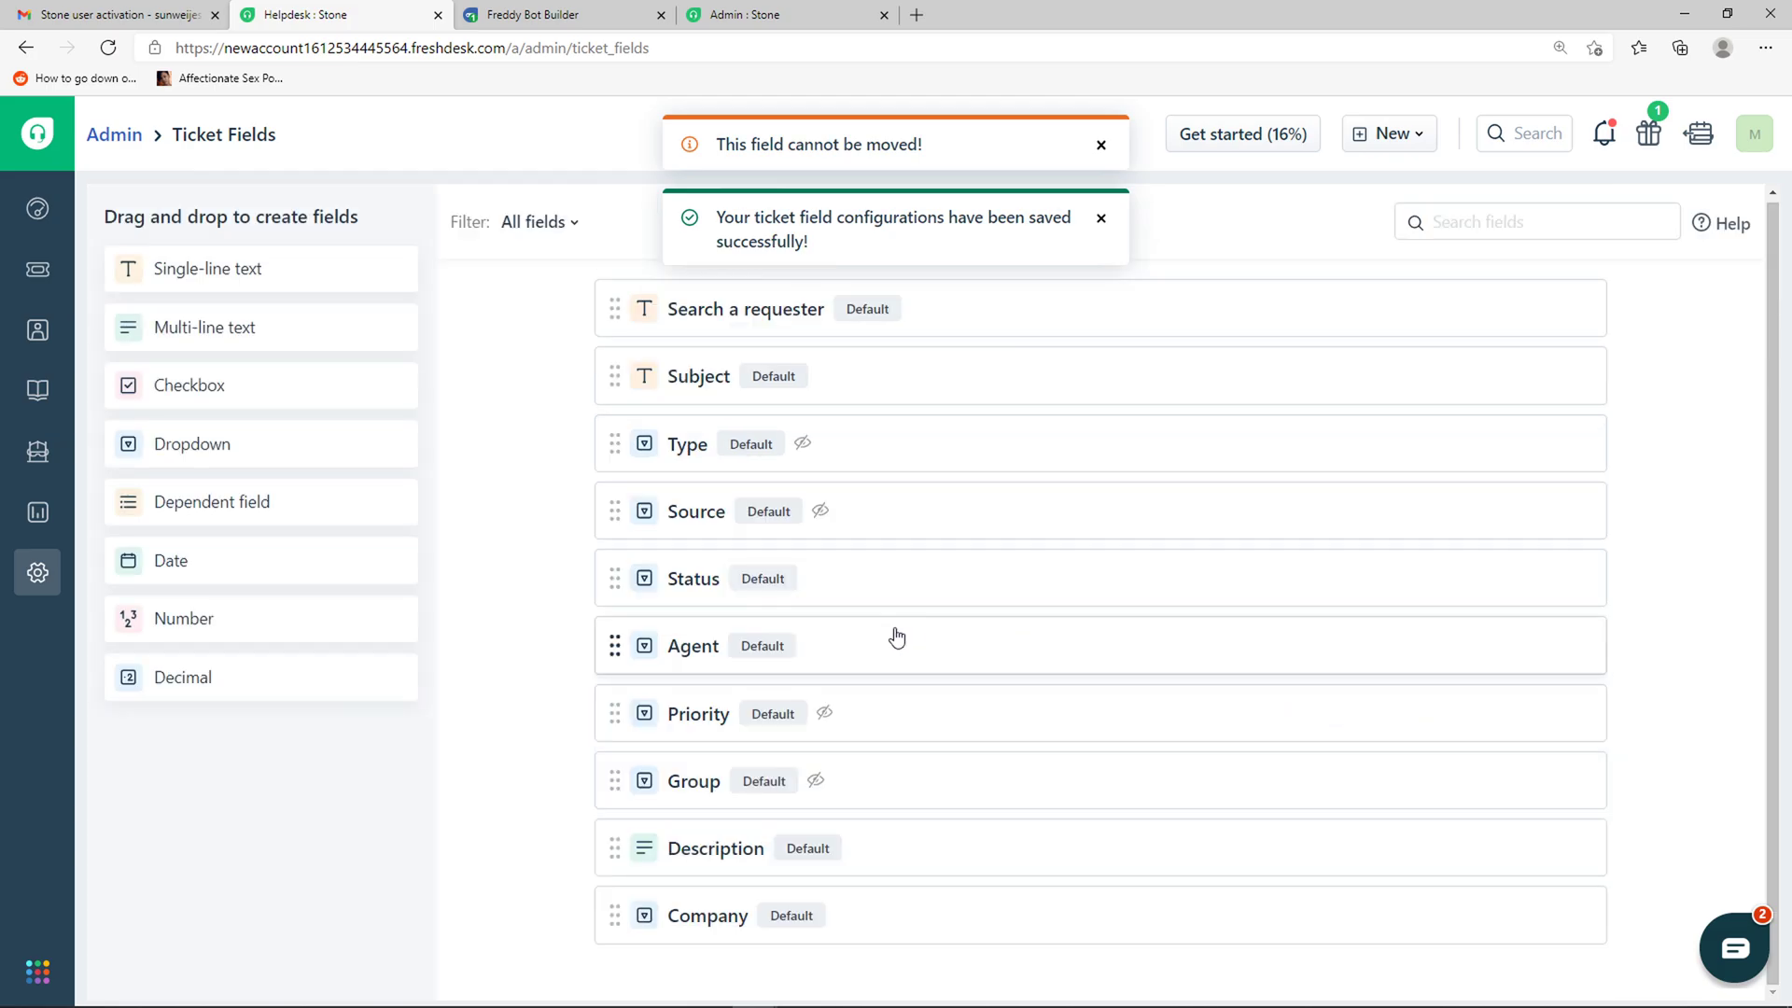
# Go back to Admin and open the Customer Fields settings.
pyautogui.click(46, 570)
pyautogui.scroll(-5, 564, 588)
pyautogui.click(1214, 472)
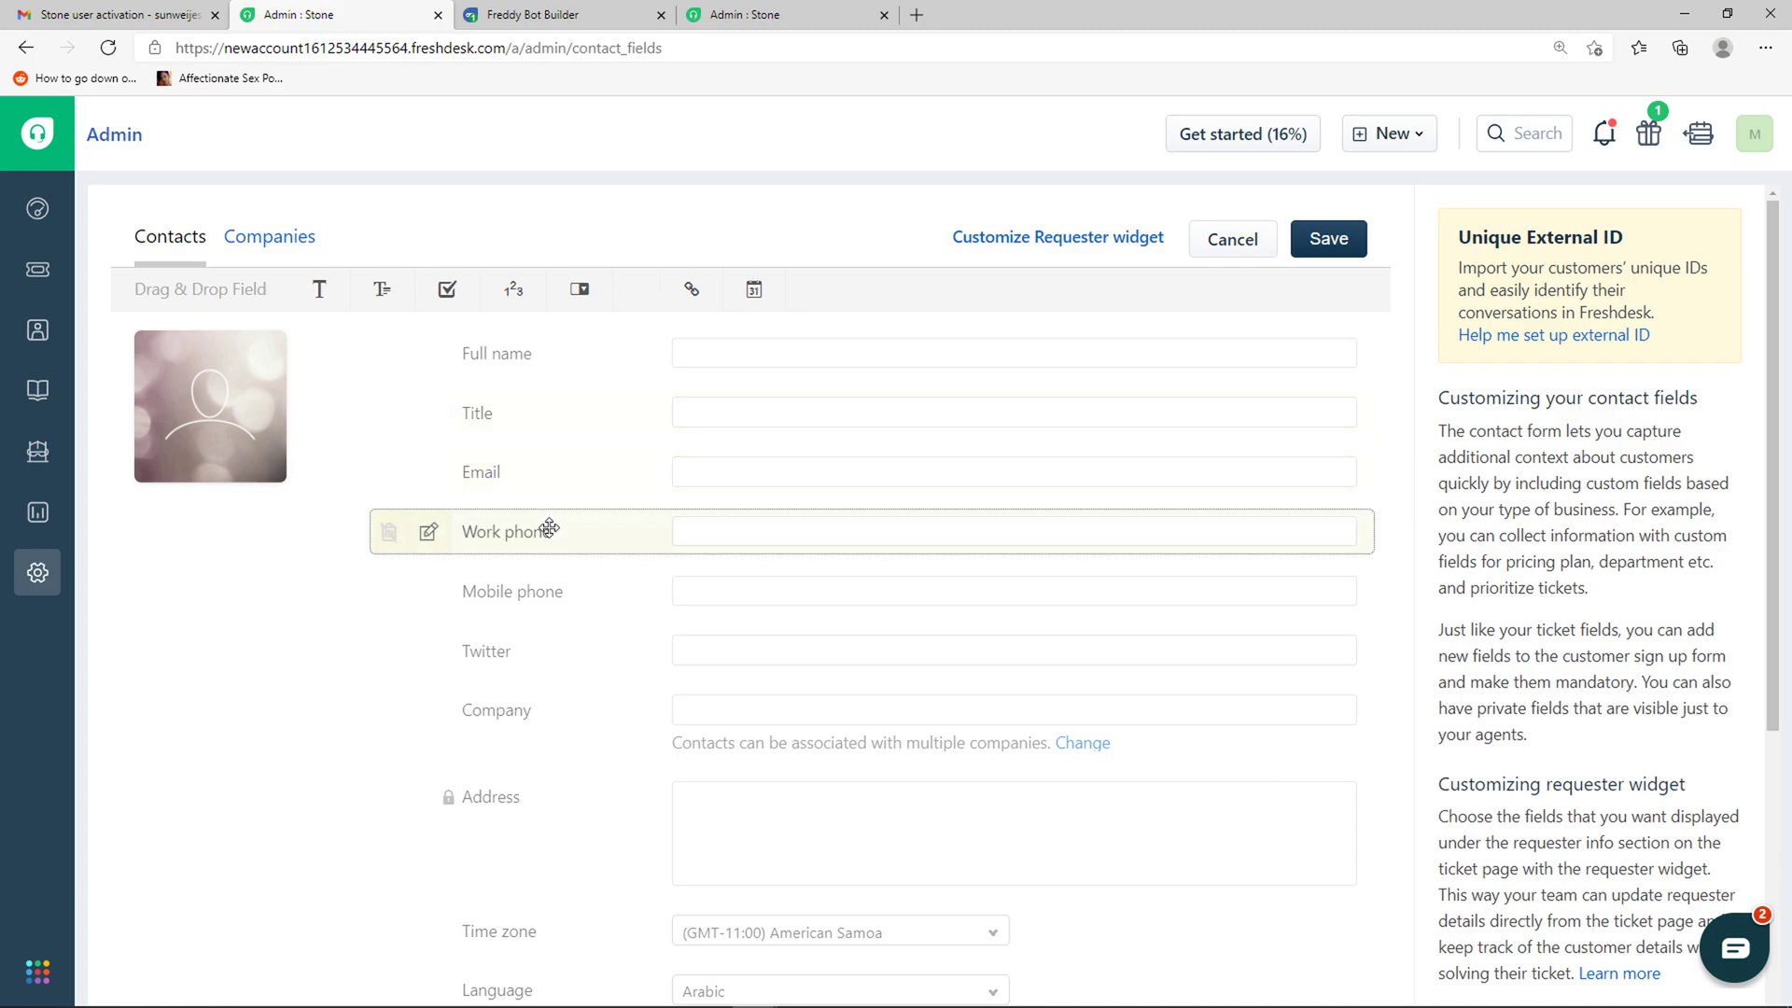
# Look over the Contacts form fields, then return to Admin settings and view General Settings.
pyautogui.scroll(-1, 480, 618)
pyautogui.scroll(-3, 504, 607)
pyautogui.scroll(4, 552, 572)
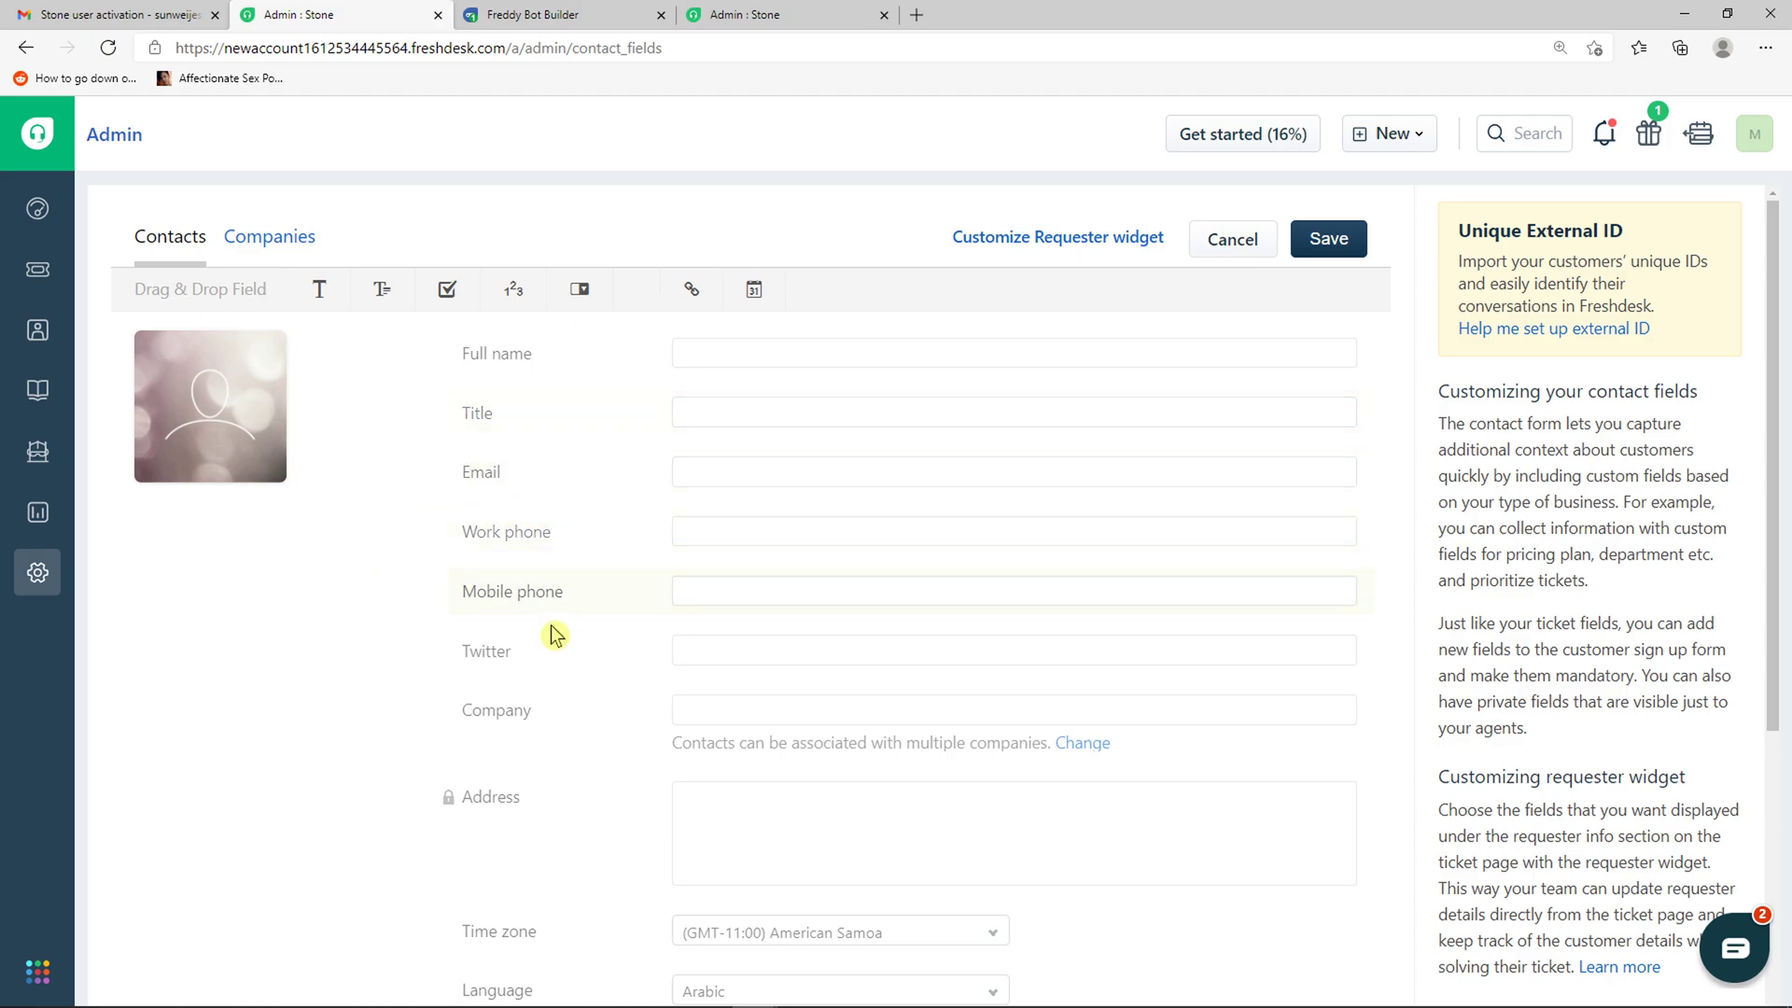
pyautogui.scroll(-3, 524, 583)
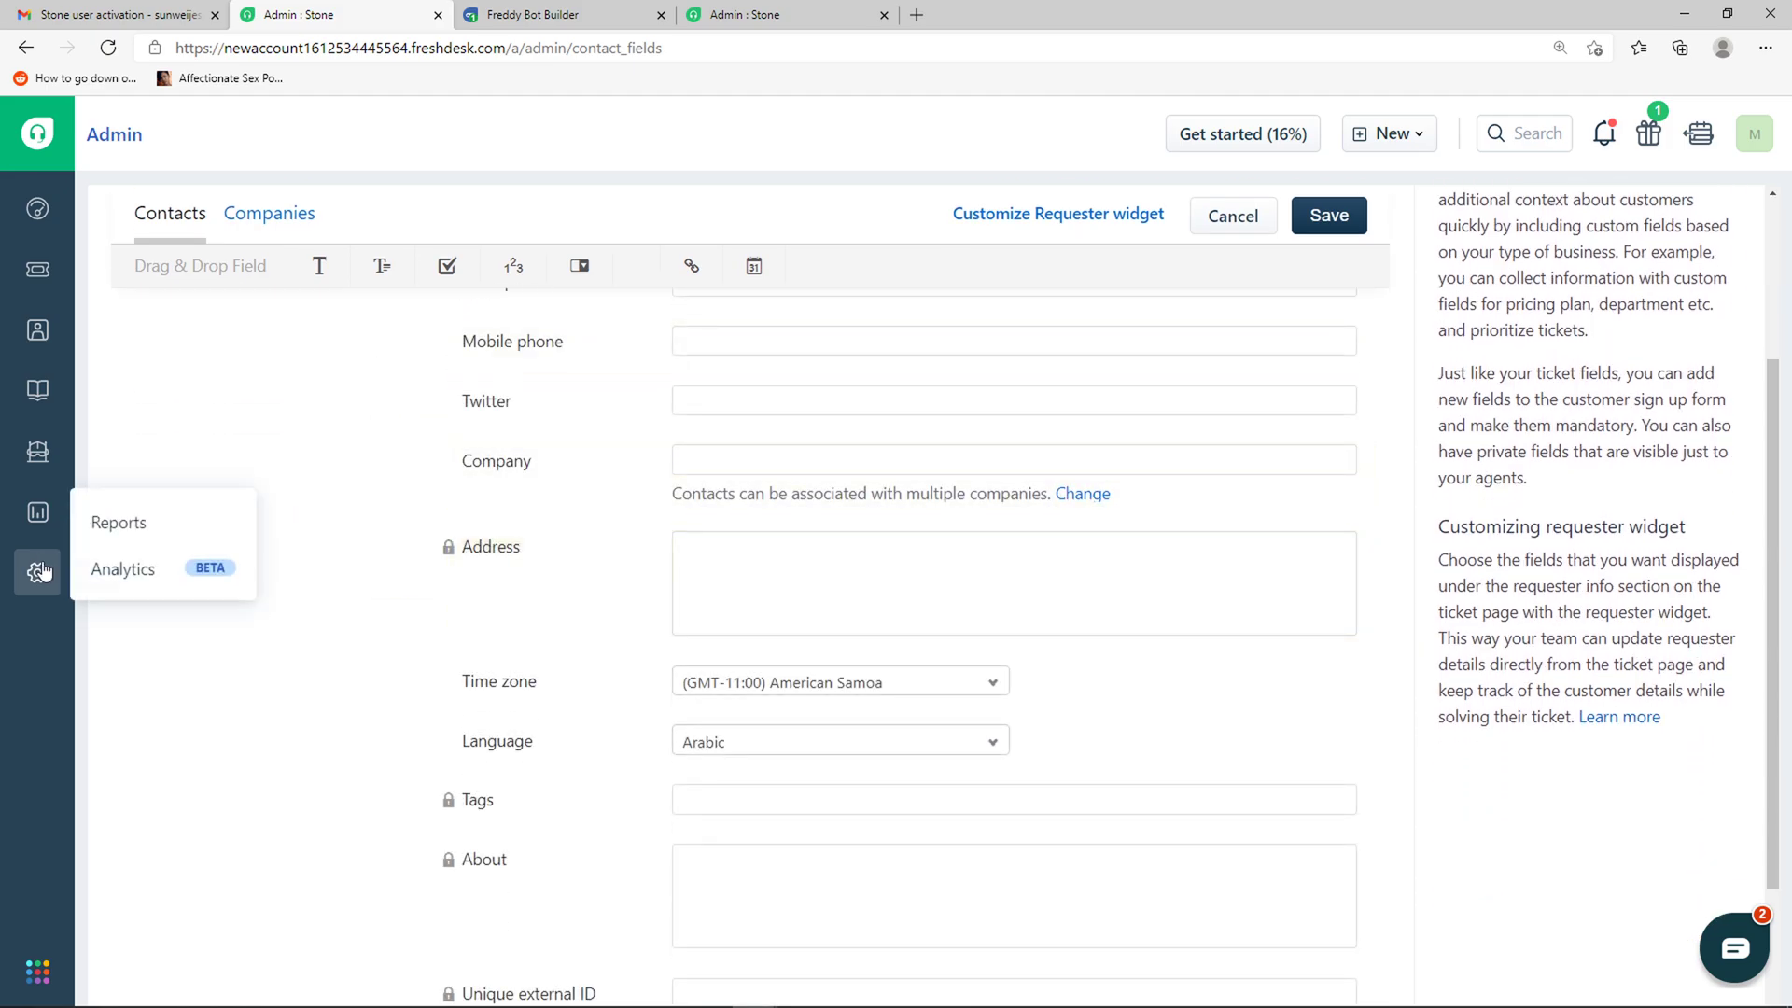
pyautogui.click(37, 572)
pyautogui.scroll(-5, 541, 549)
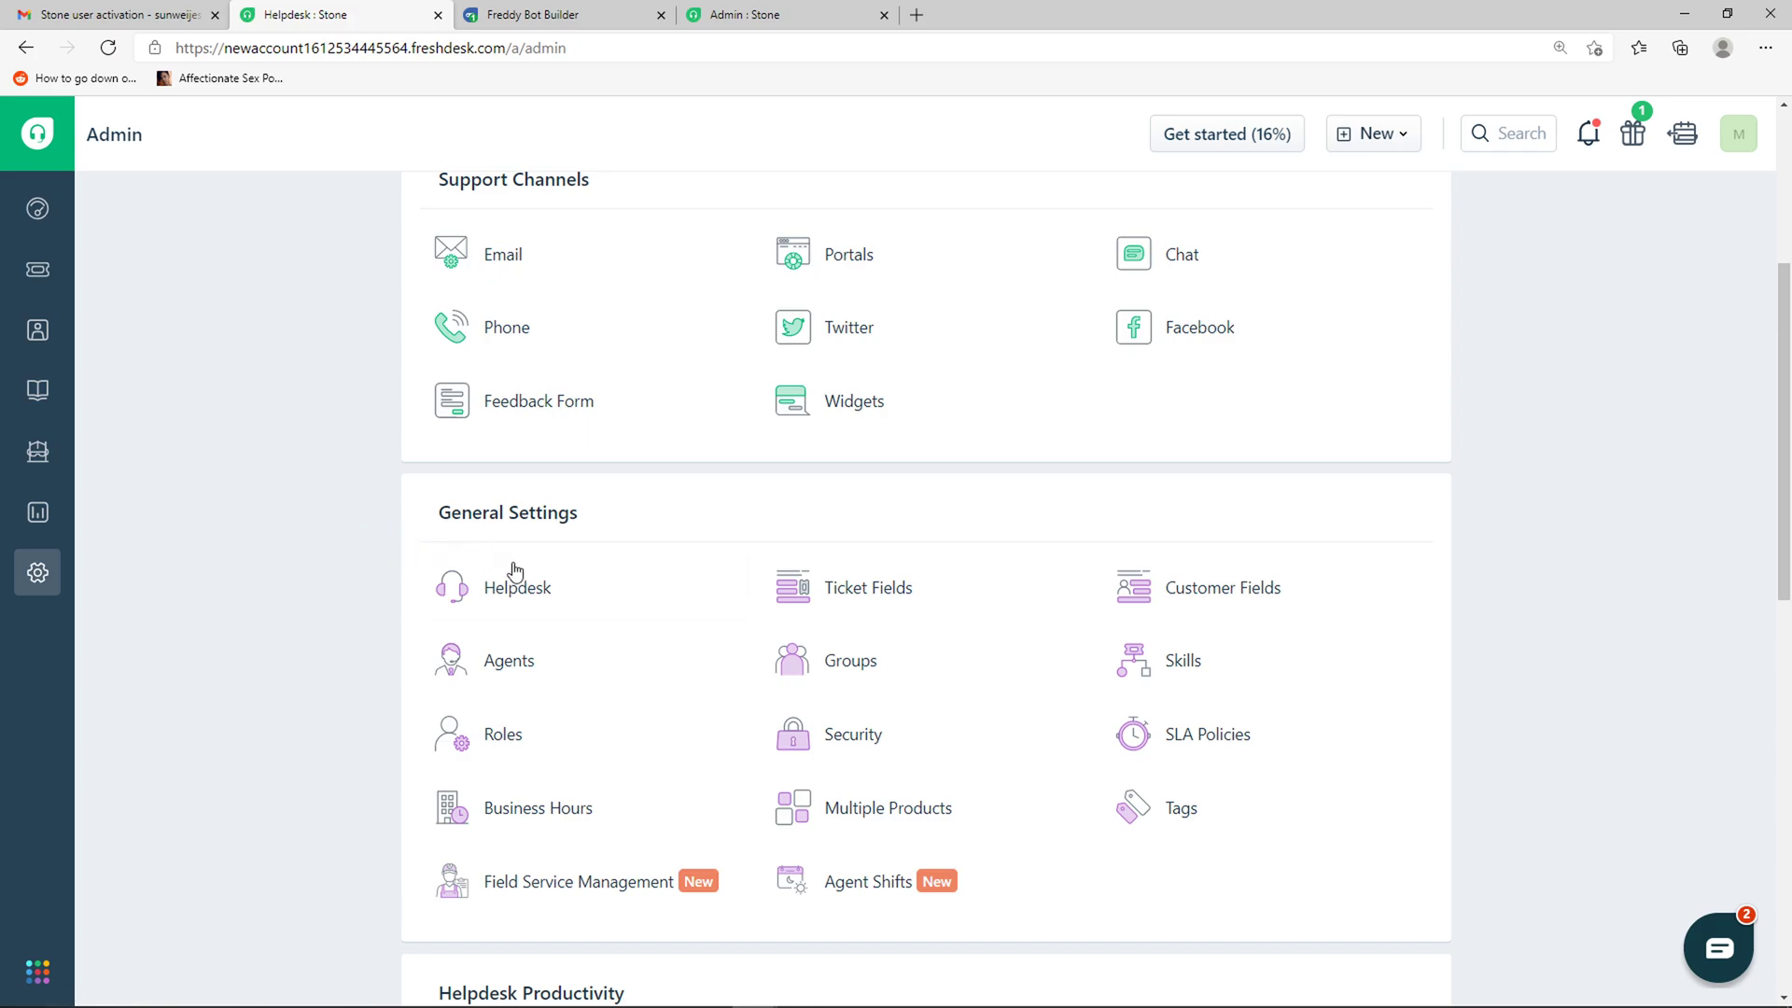
# View the Account Administrator agent's edit page without changes, then go back to the Agents list.
pyautogui.click(630, 654)
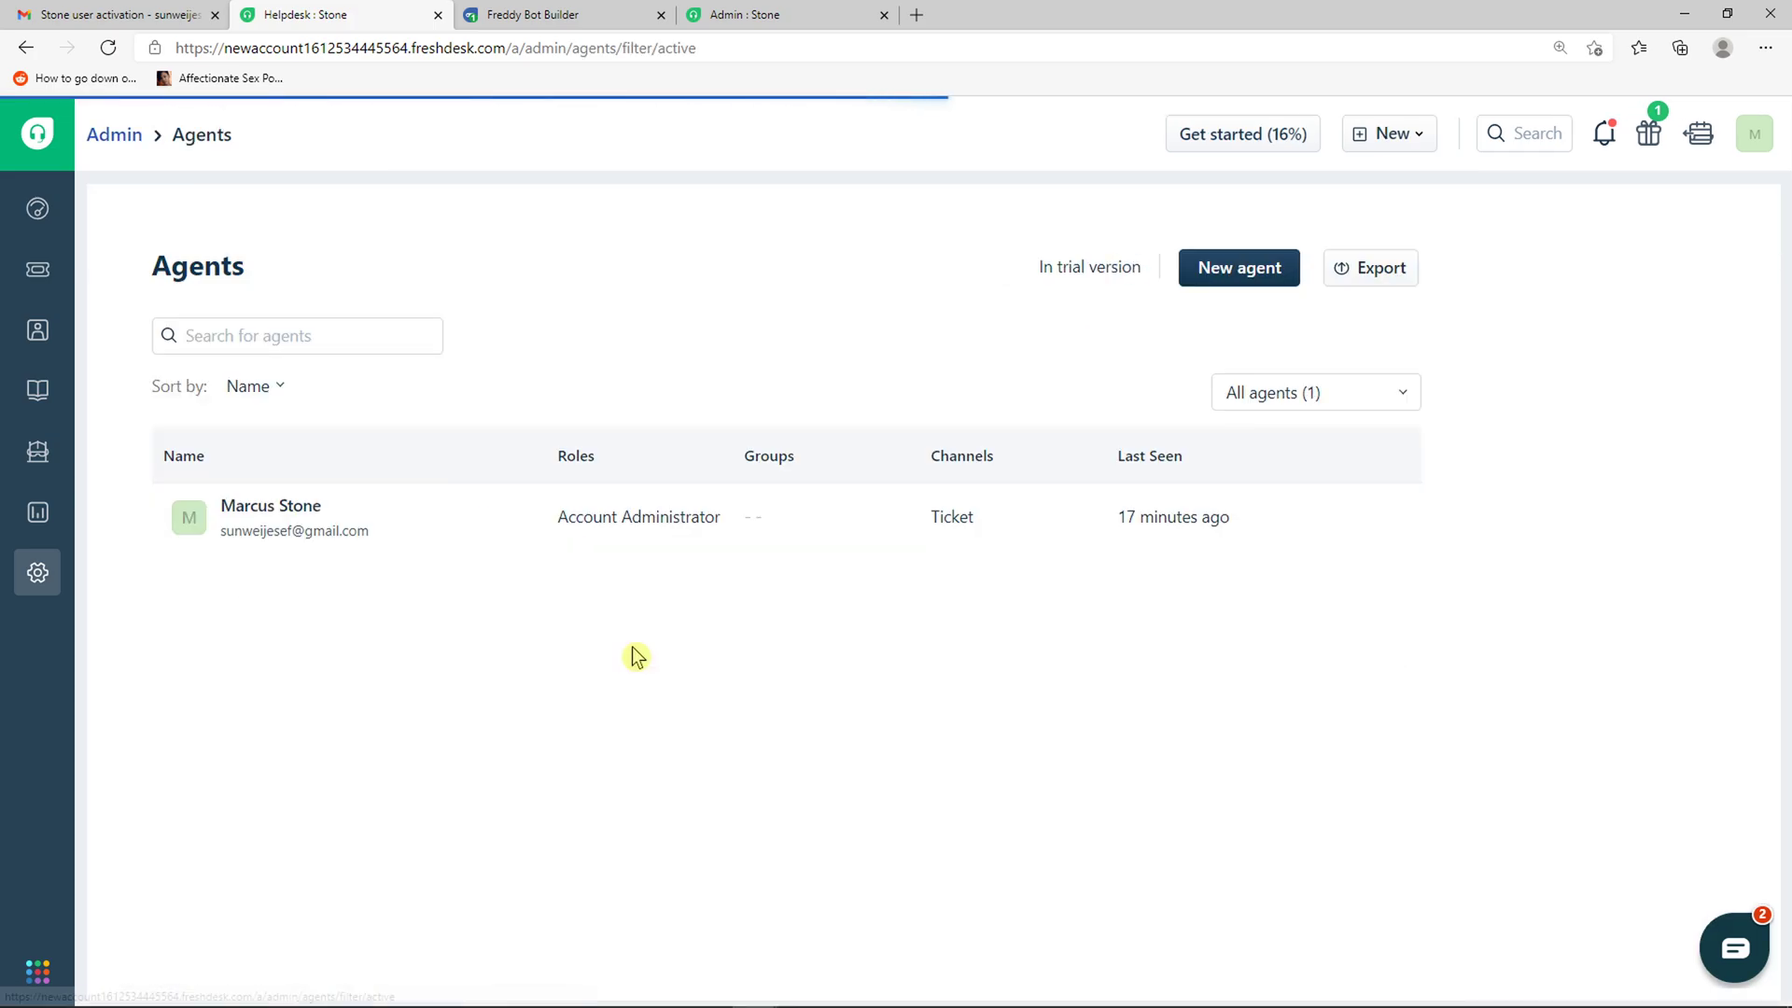
pyautogui.click(1378, 520)
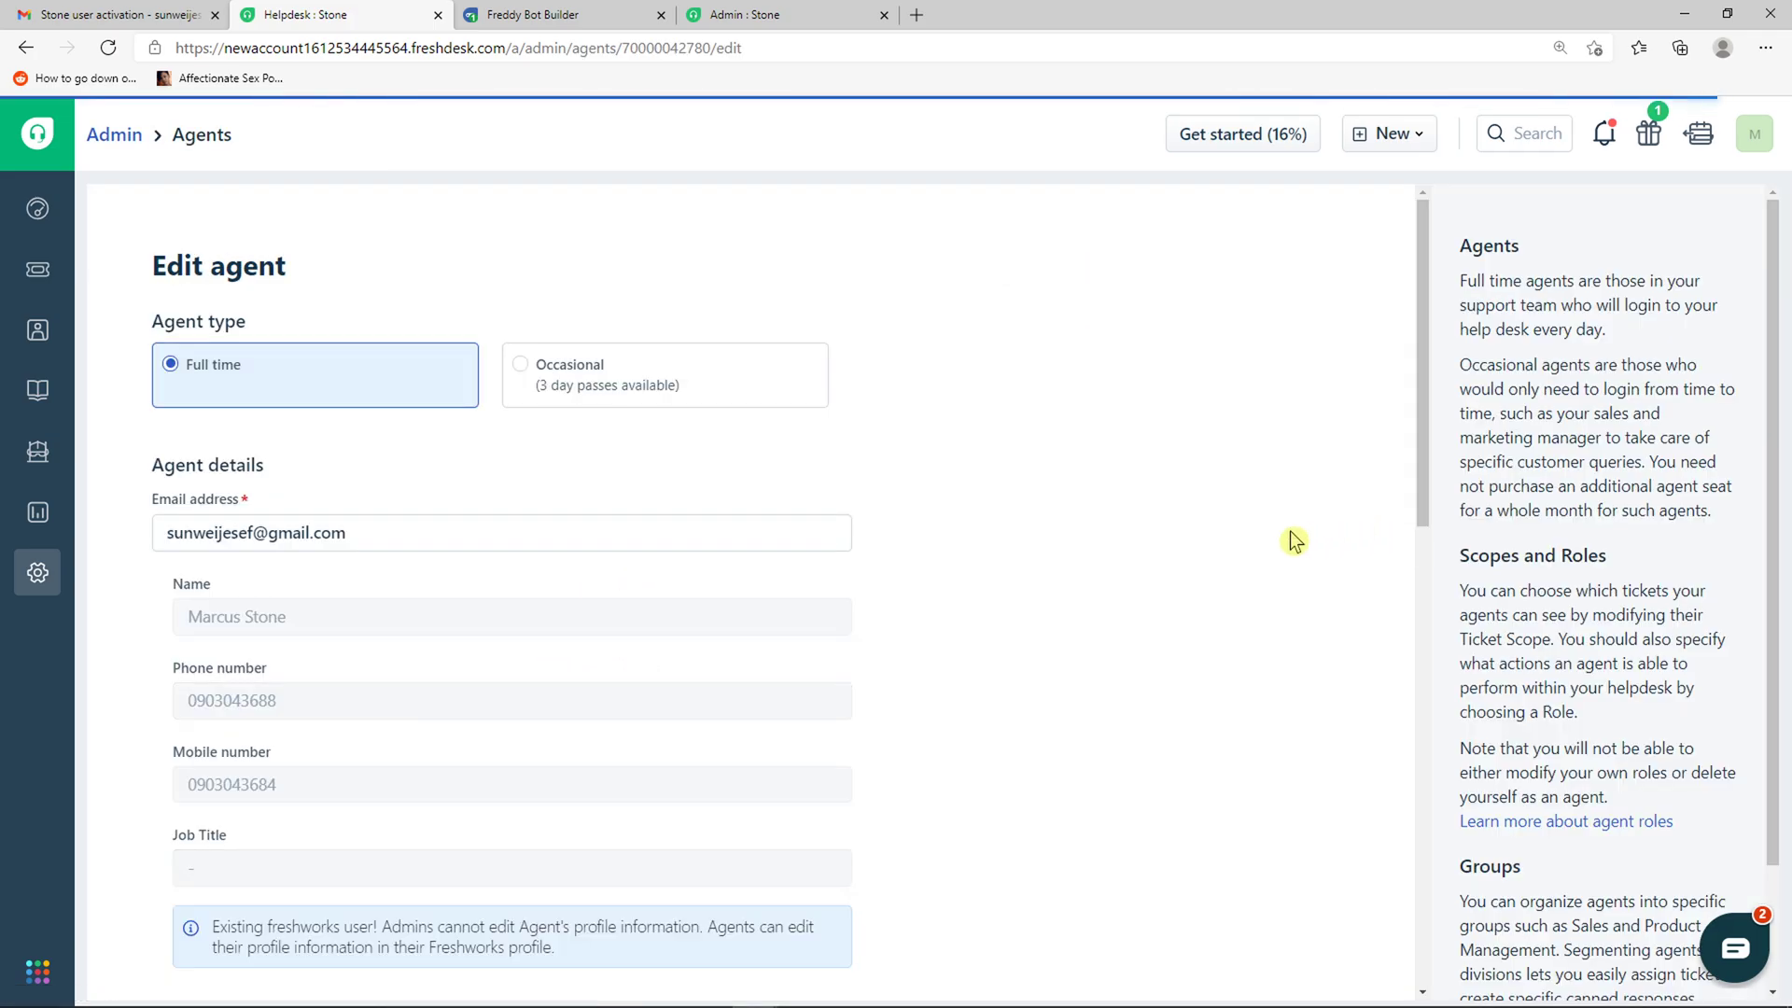
pyautogui.scroll(-2, 912, 668)
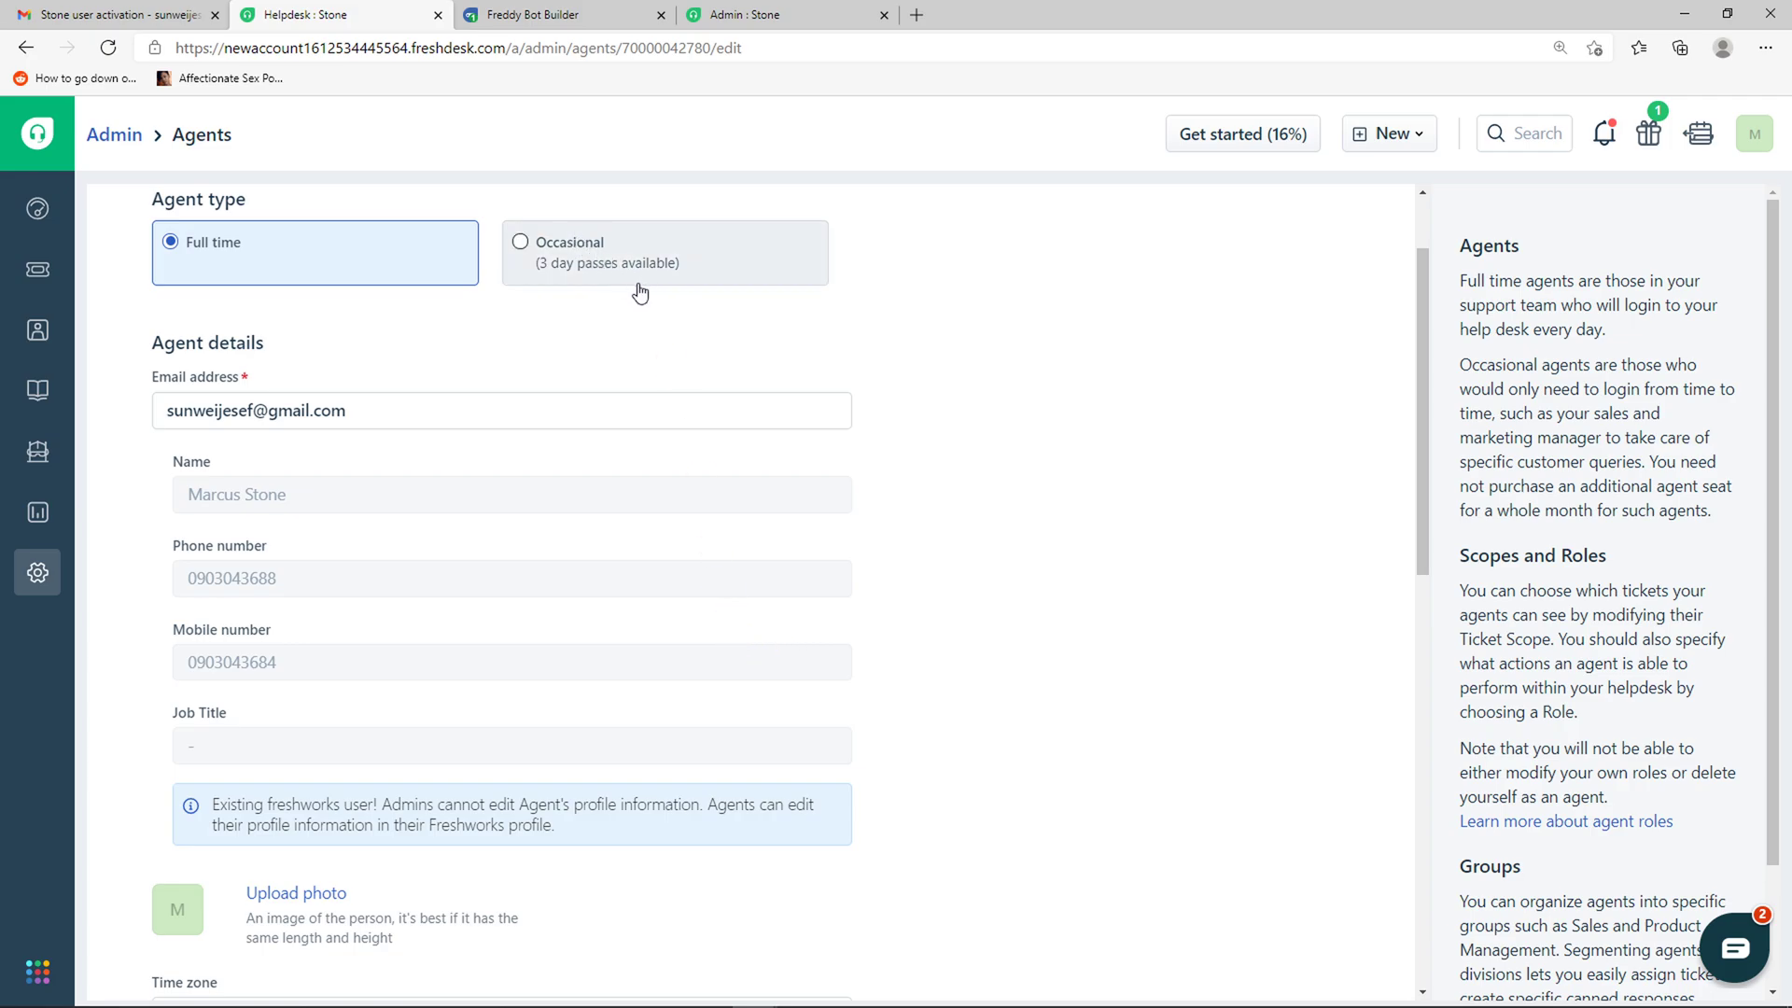
pyautogui.scroll(-2, 389, 544)
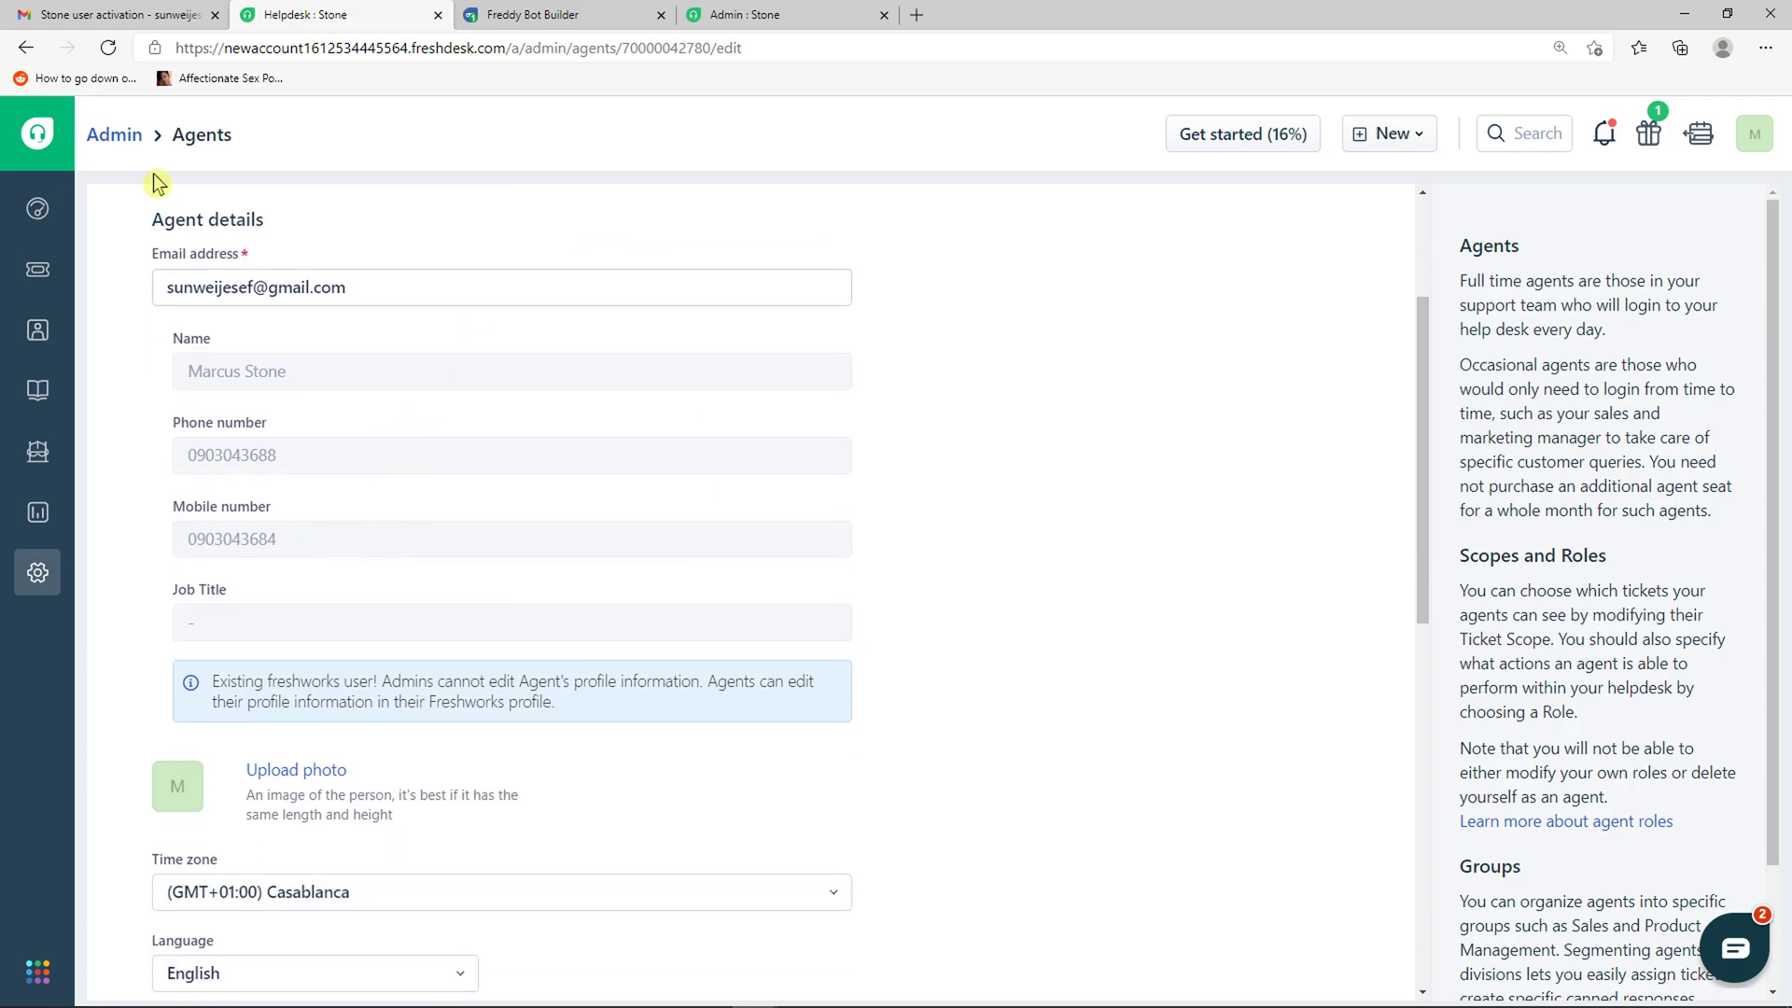
pyautogui.click(26, 47)
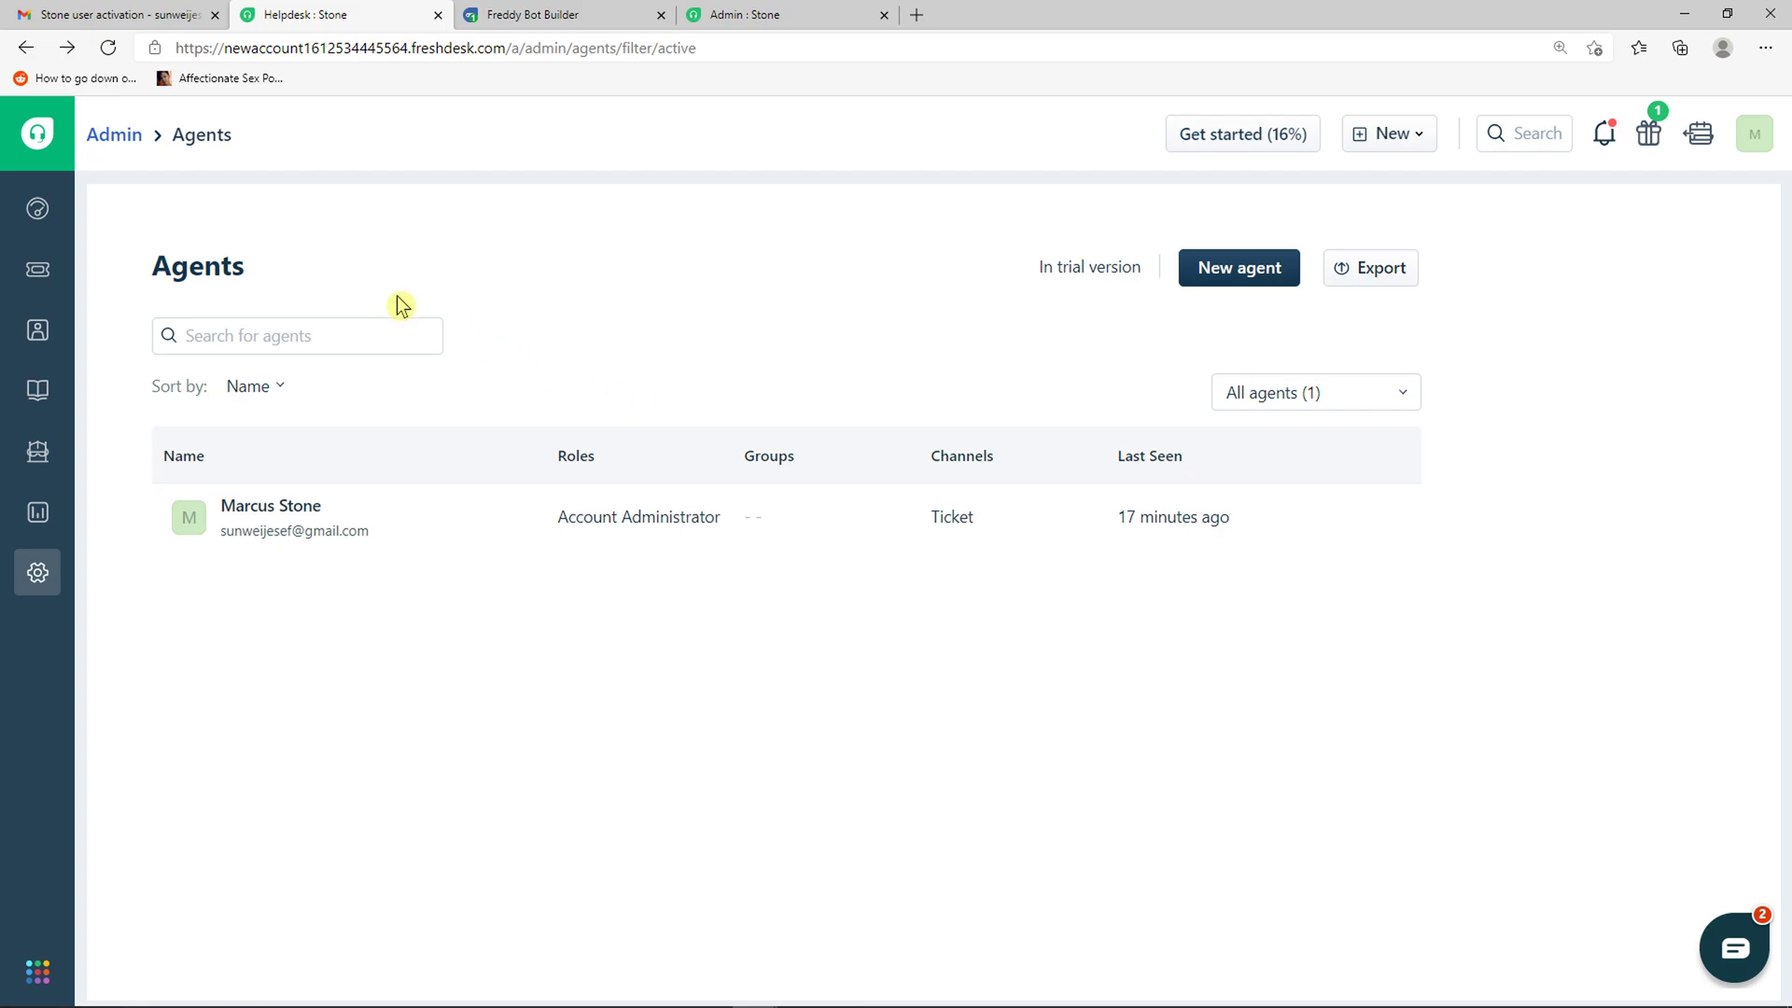